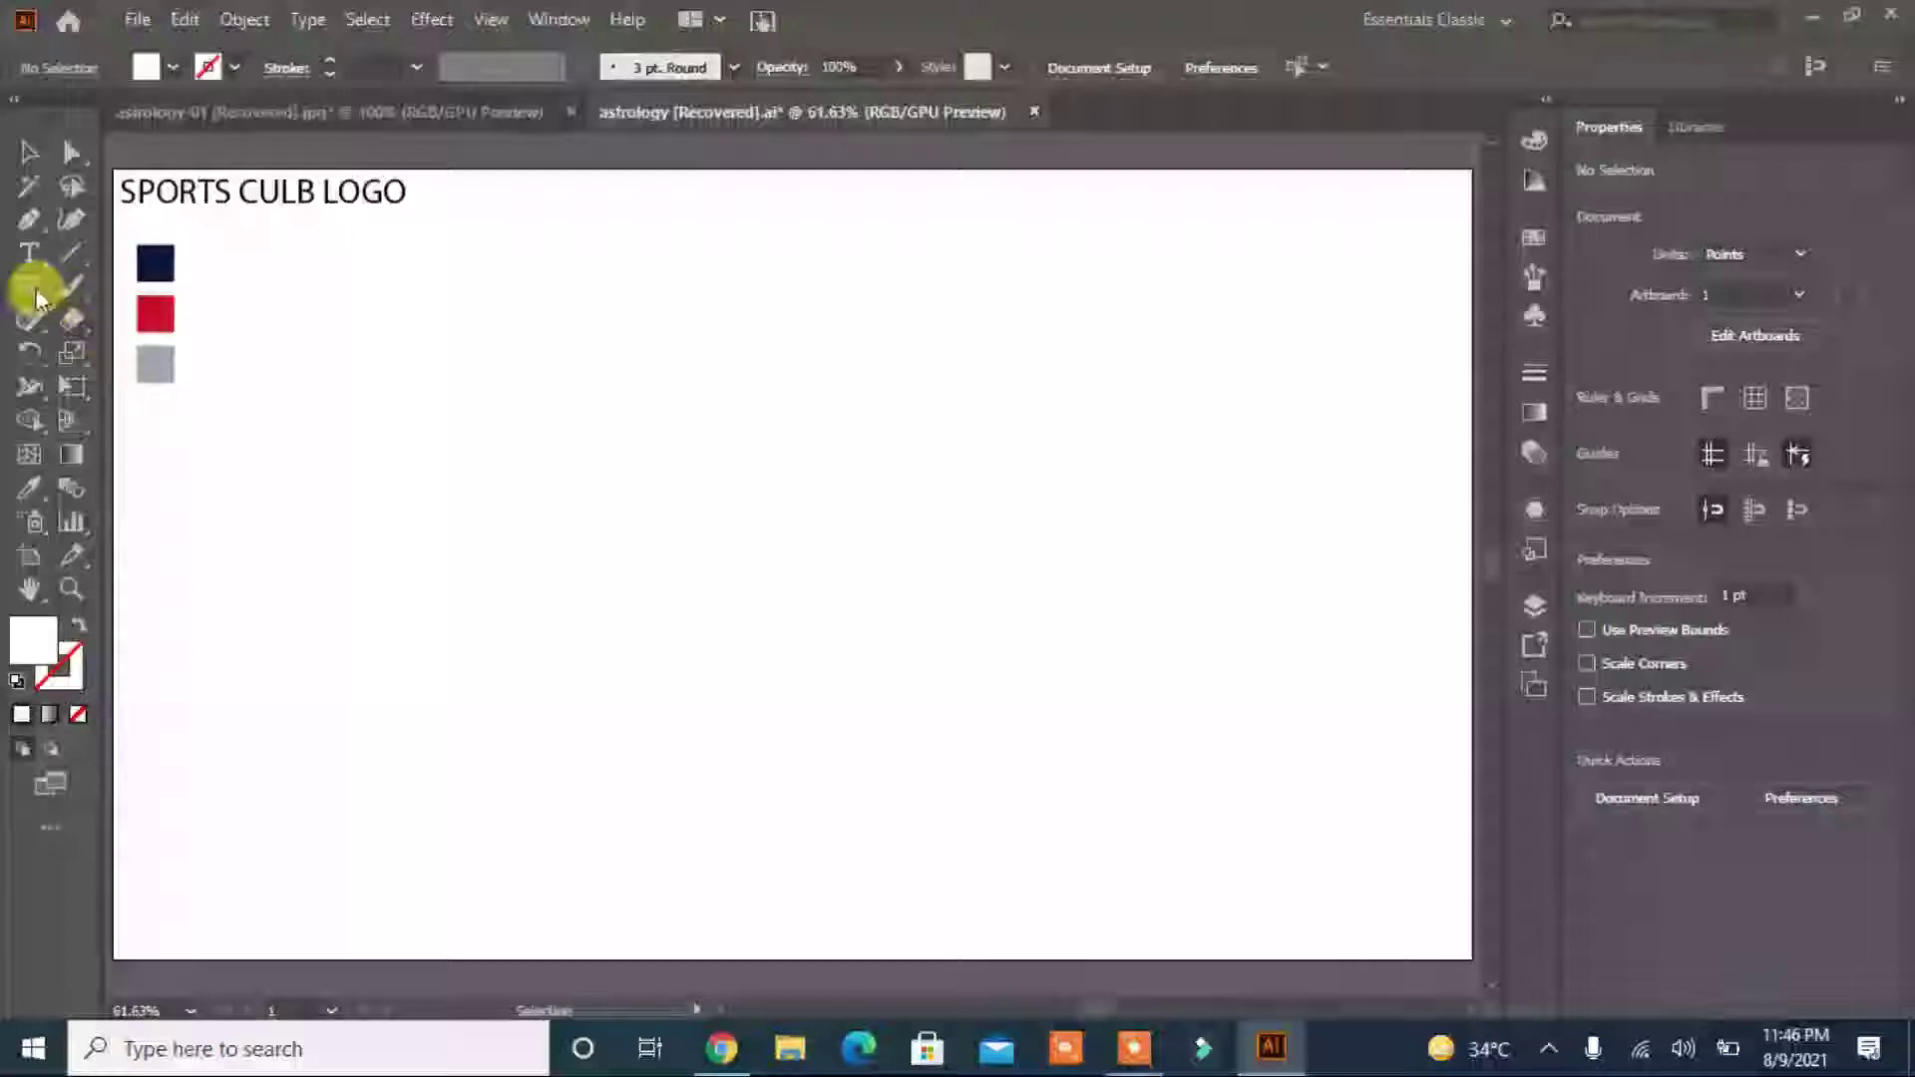
Create a three-sided polygon and fill it with the navy swatch colour.
left_click(592, 418)
type("3")
left_click(887, 580)
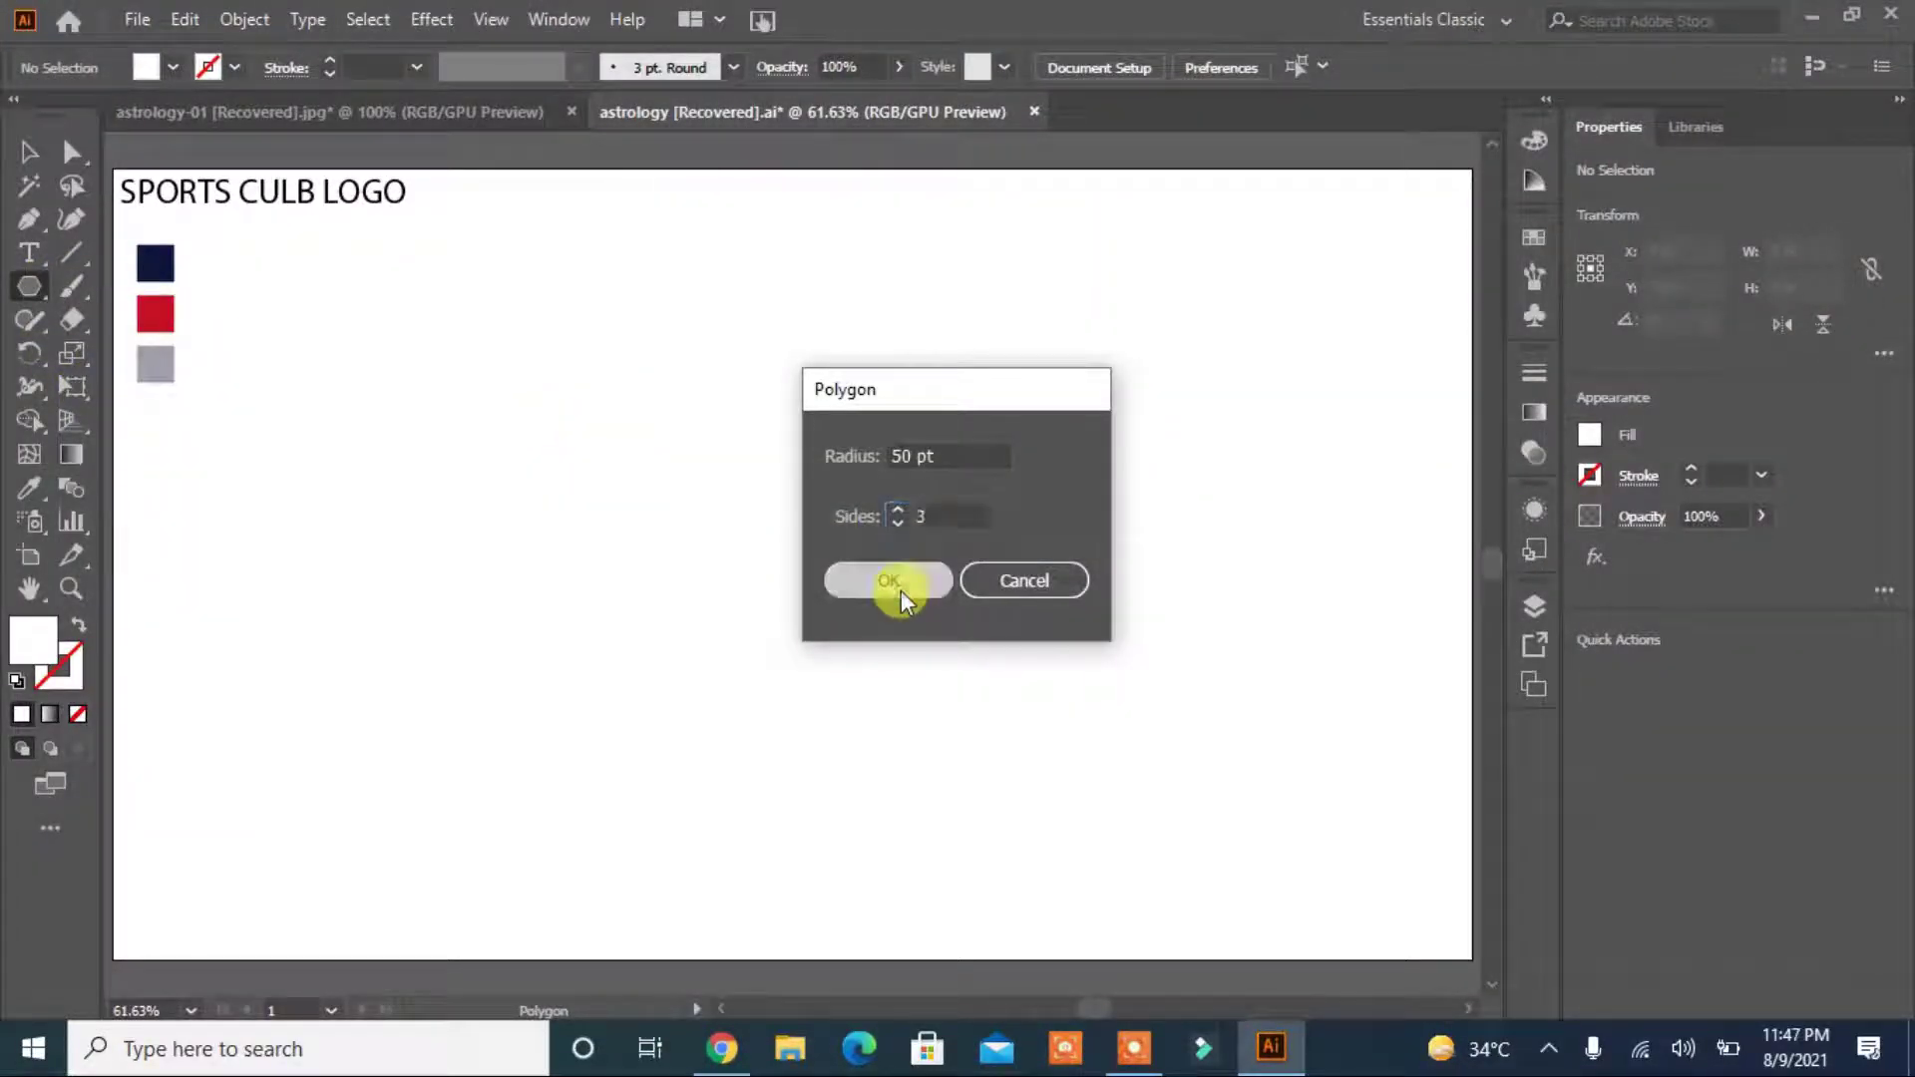
left_click(30, 488)
left_click(155, 264)
Rotate the triangle 180° to point down, move it up, and enlarge it to about 416.6 × 360.8 pt.
left_click(28, 153)
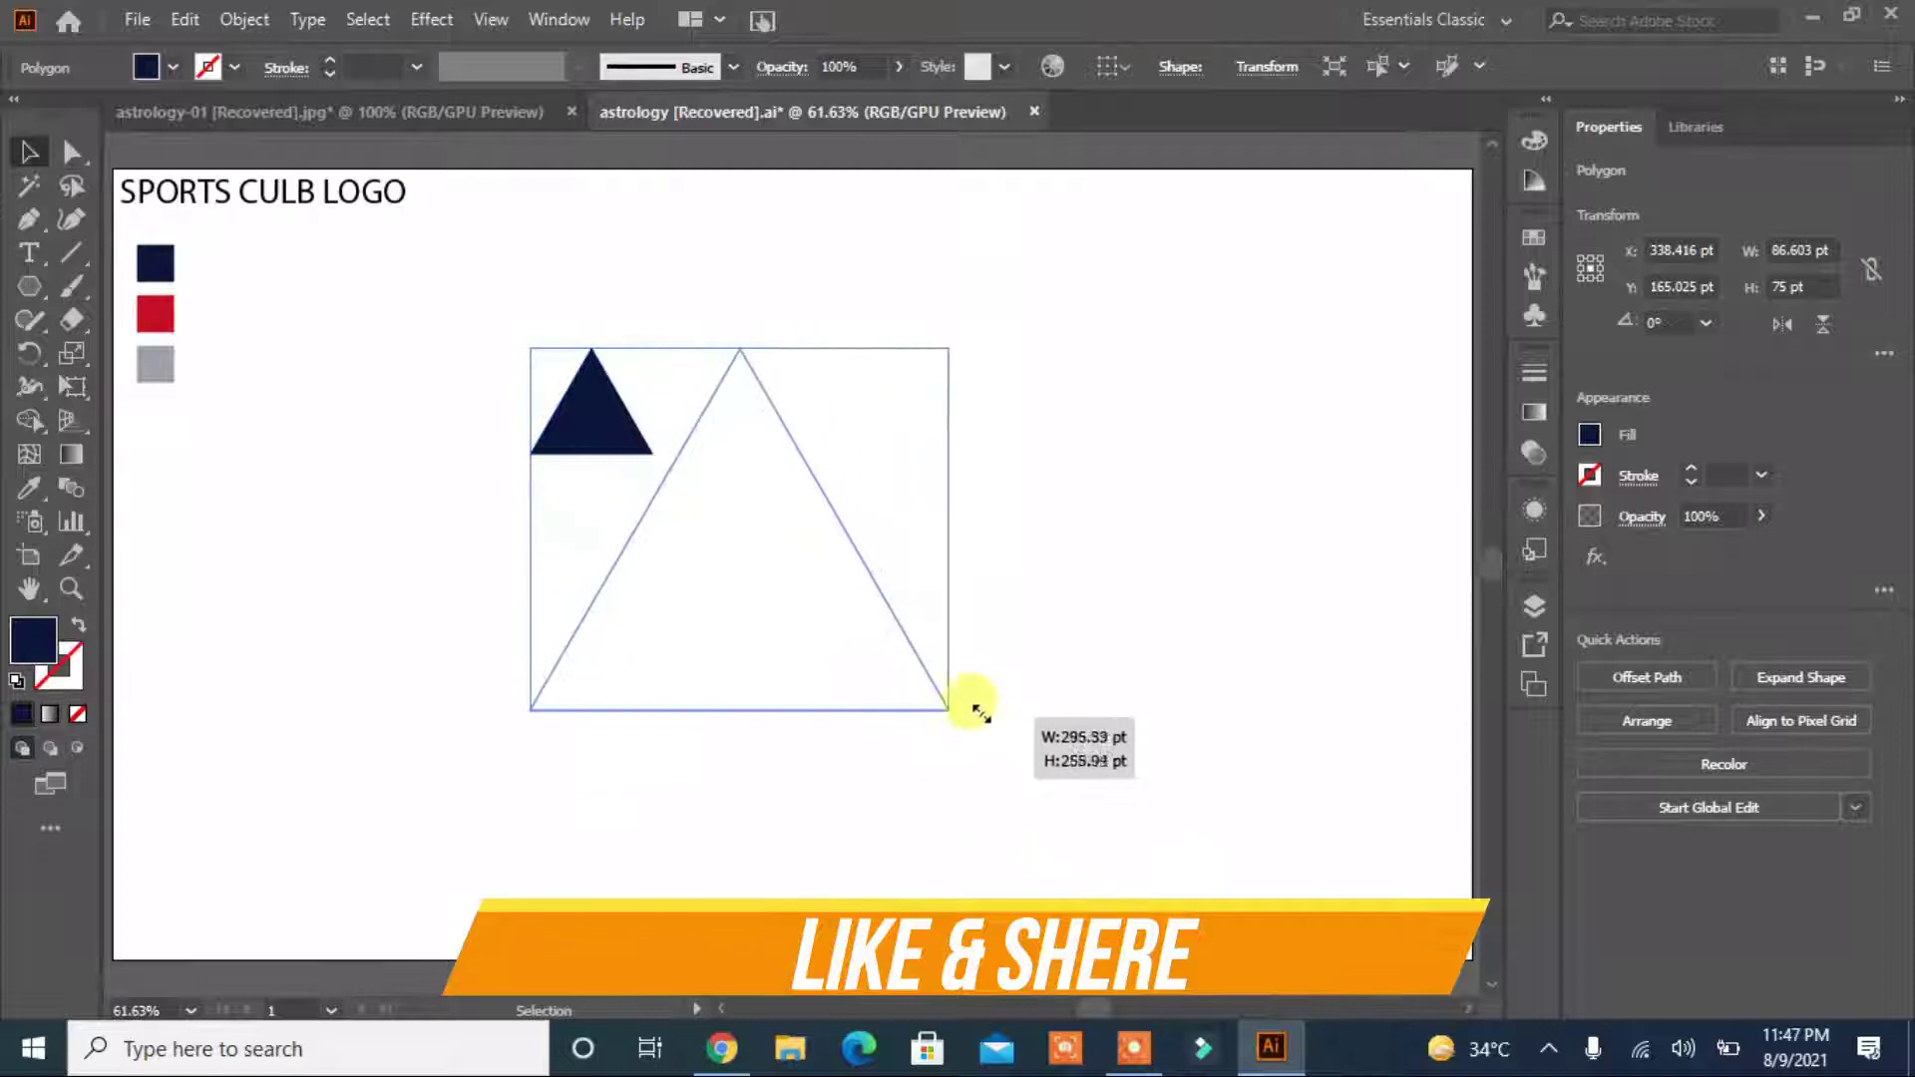
left_click_drag(653, 453, 958, 716)
left_click_drag(965, 342, 559, 806)
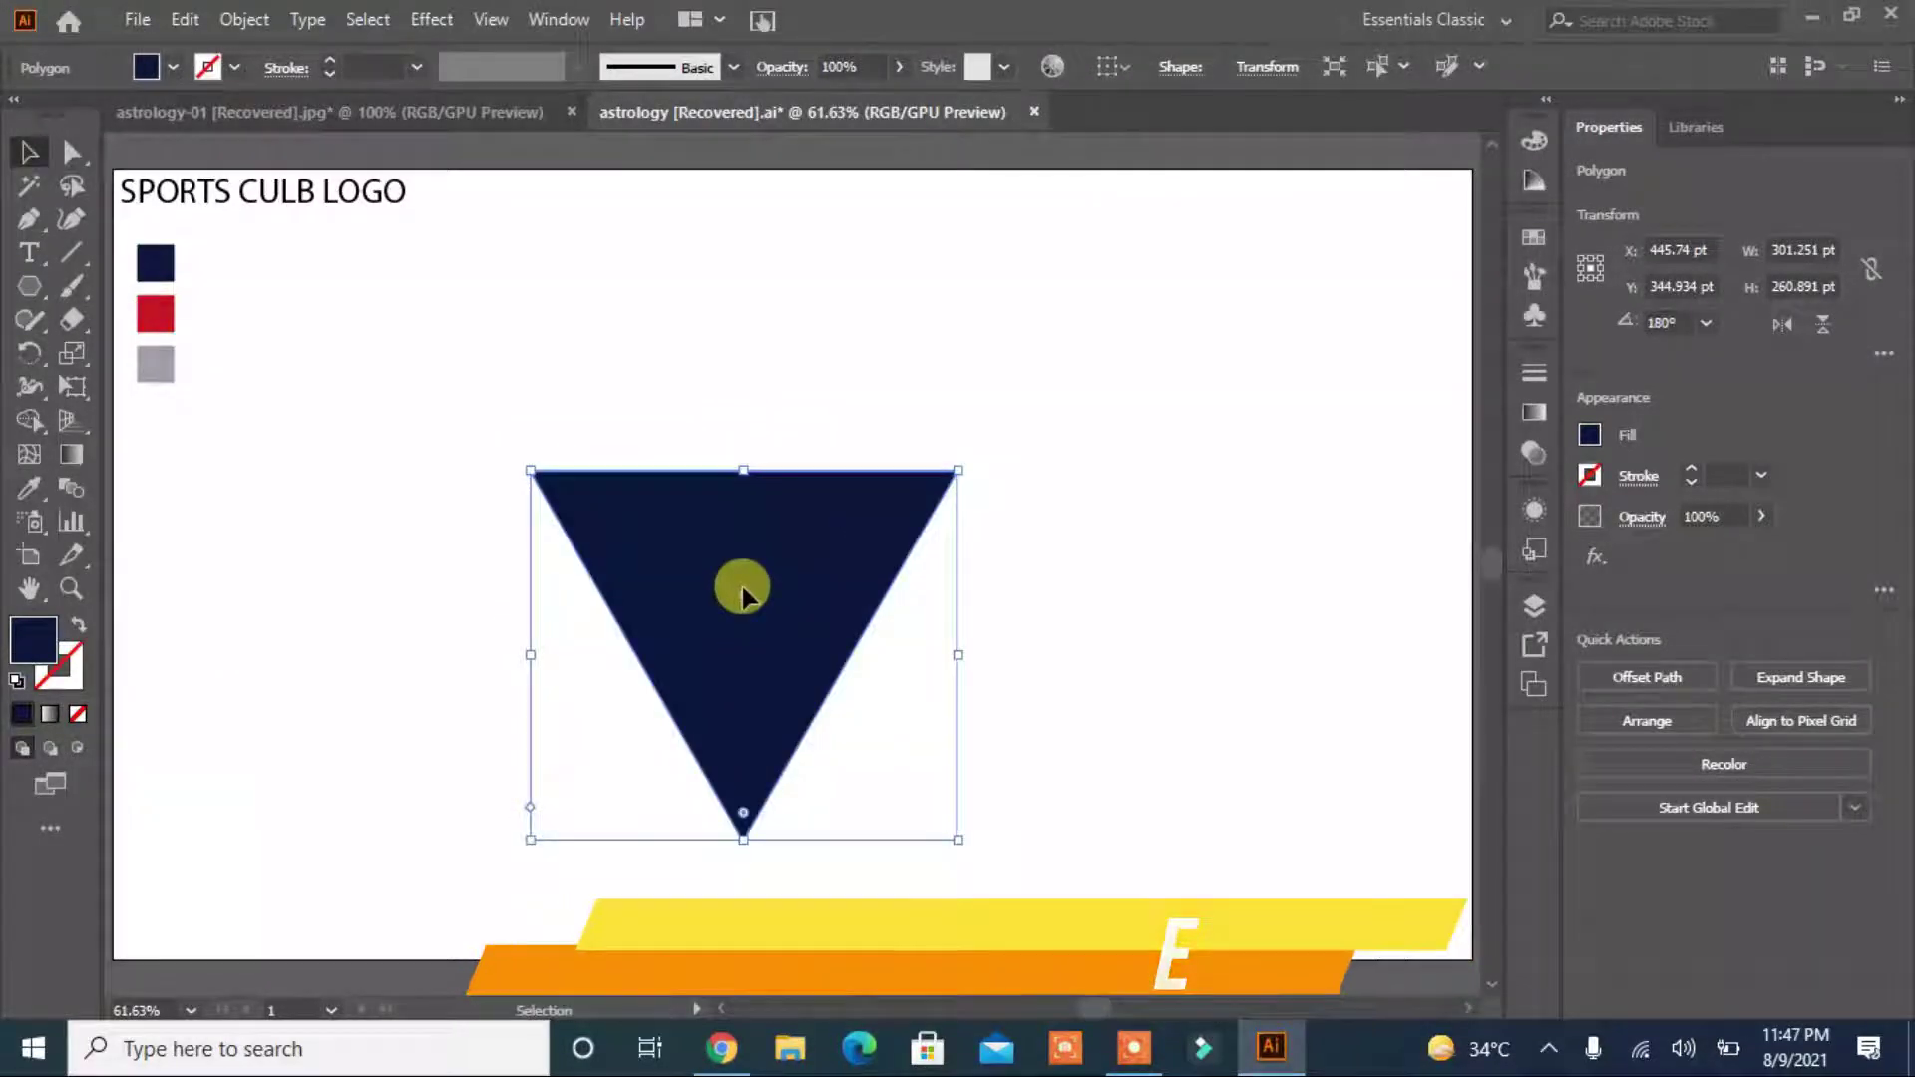
left_click_drag(742, 592, 744, 475)
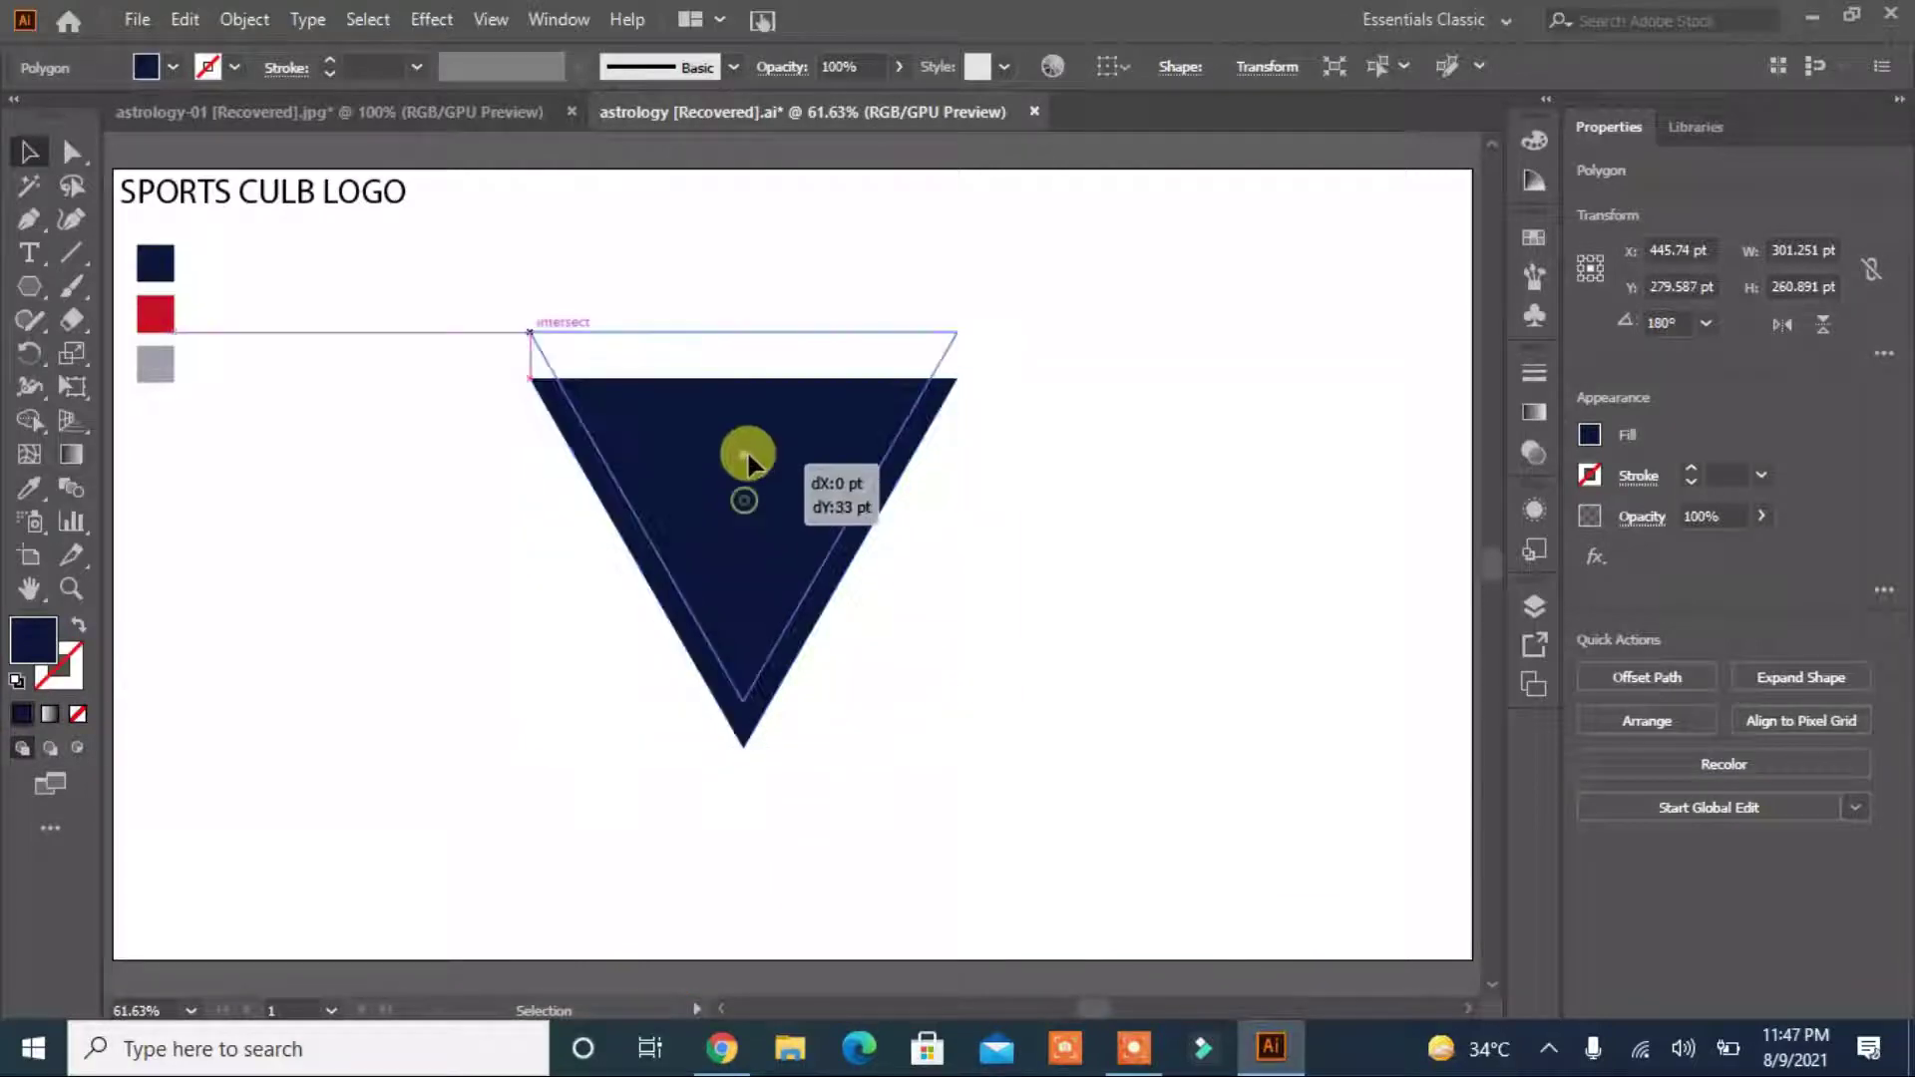
mouse_move(956, 686)
left_mouse_down()
mouse_move(1137, 838)
mouse_move(1120, 824)
left_mouse_up()
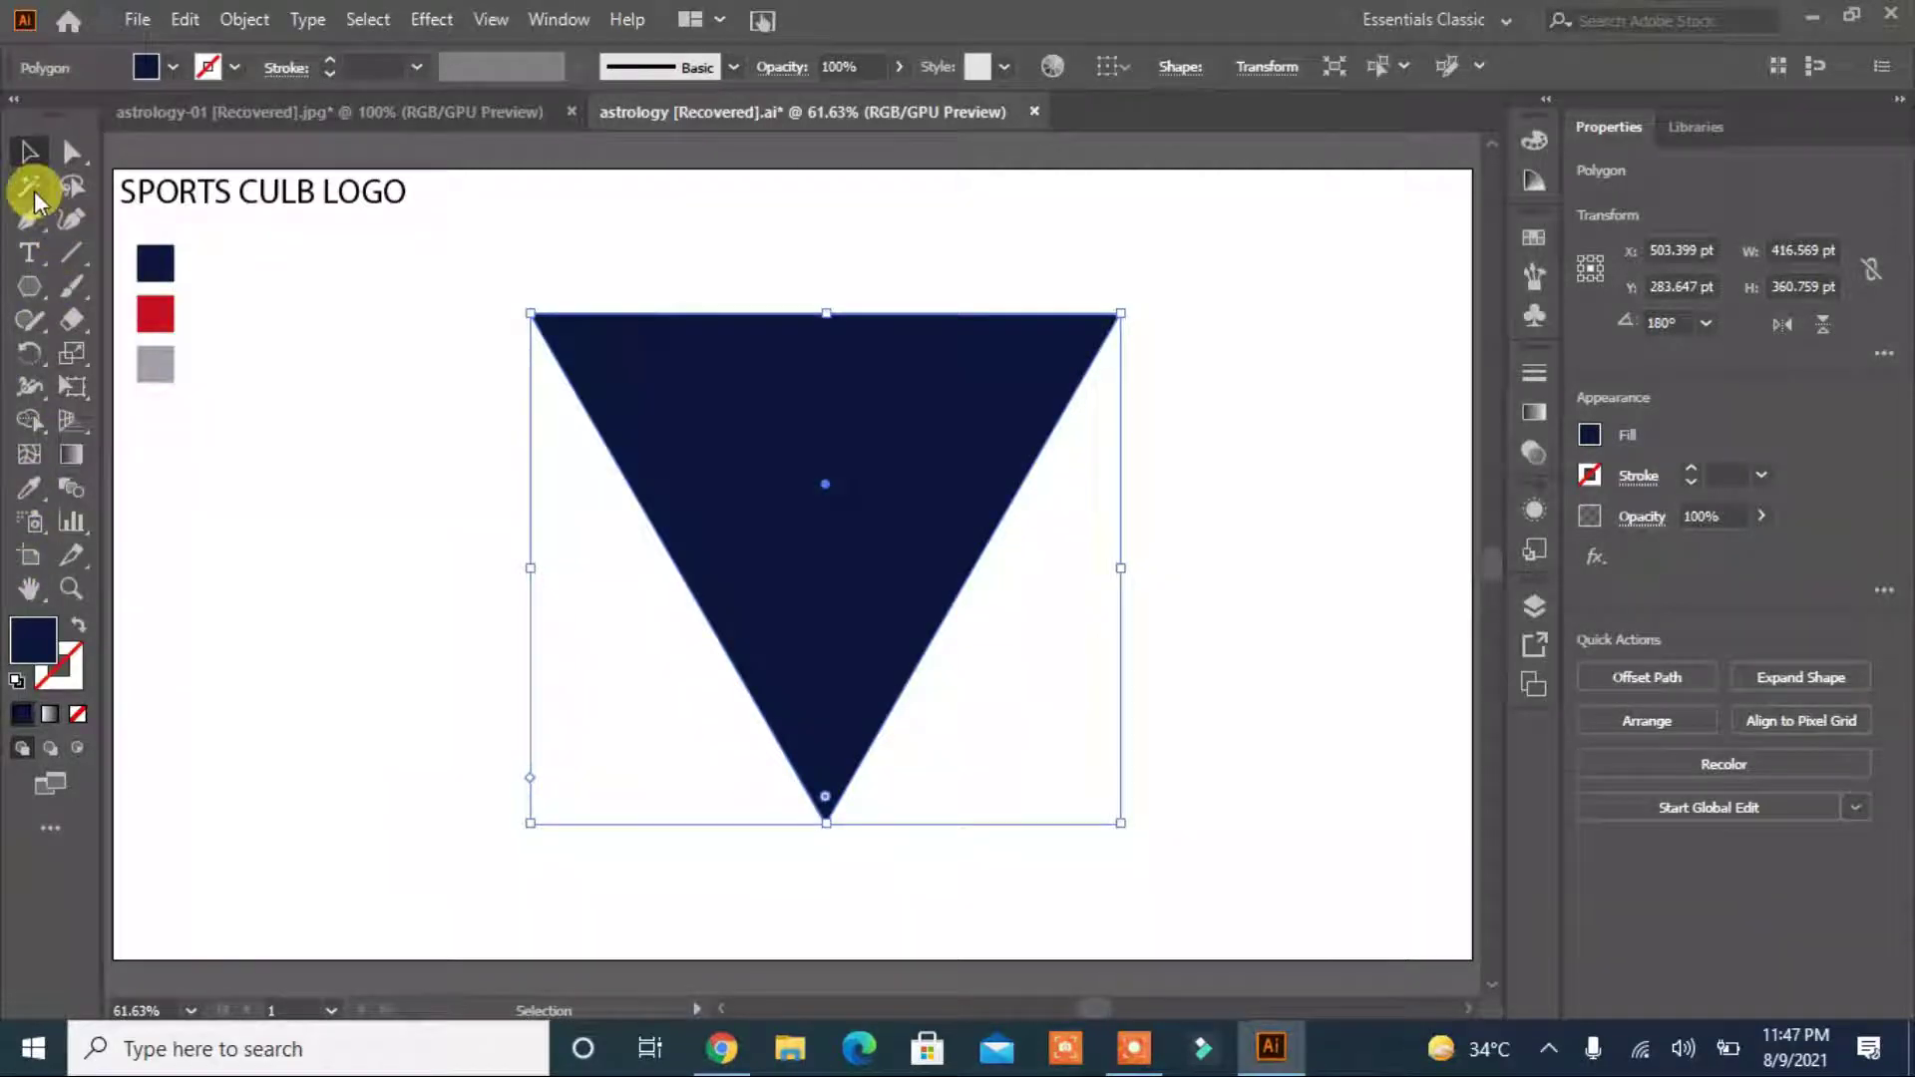
left_click(29, 223)
Bend the triangle's left edge and top edge into outward arcs with the Anchor Point tool.
left_click(89, 320)
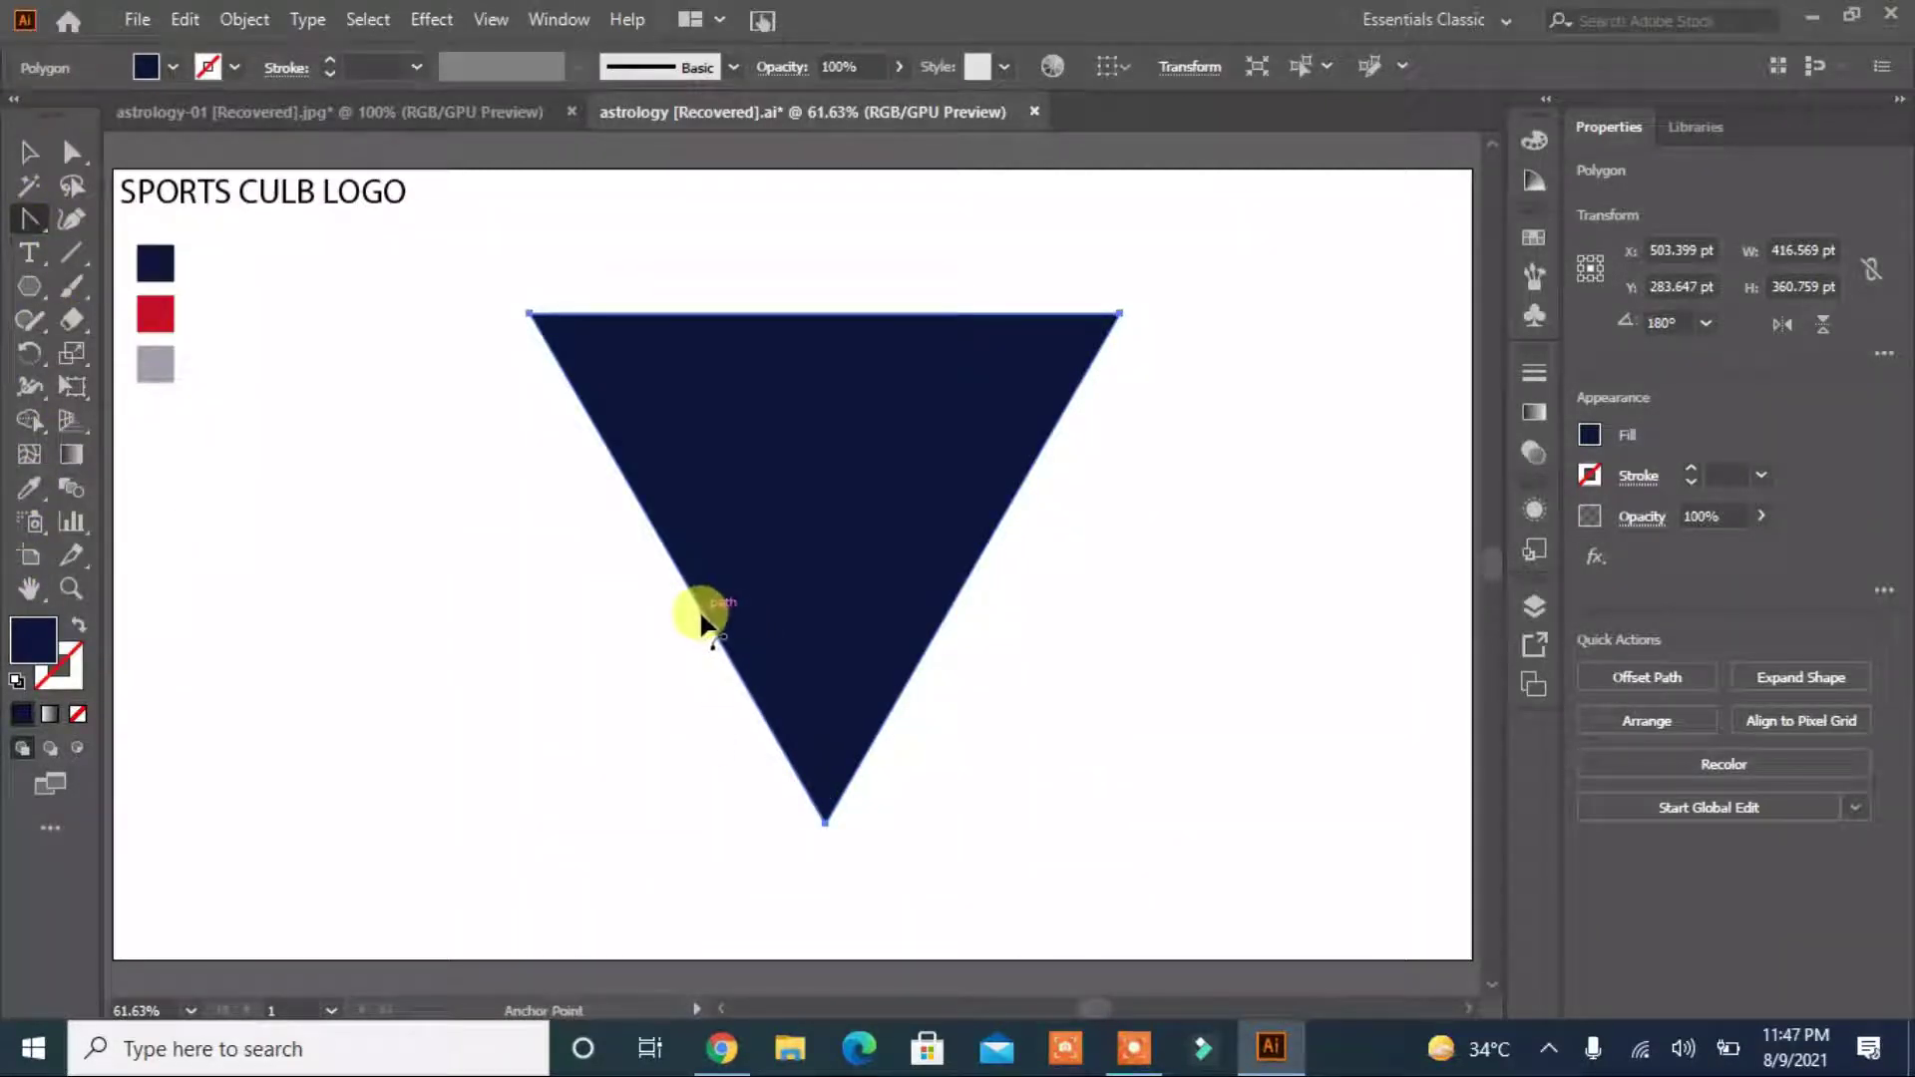
mouse_move(704, 621)
left_mouse_down()
mouse_move(619, 629)
mouse_move(596, 670)
left_mouse_up()
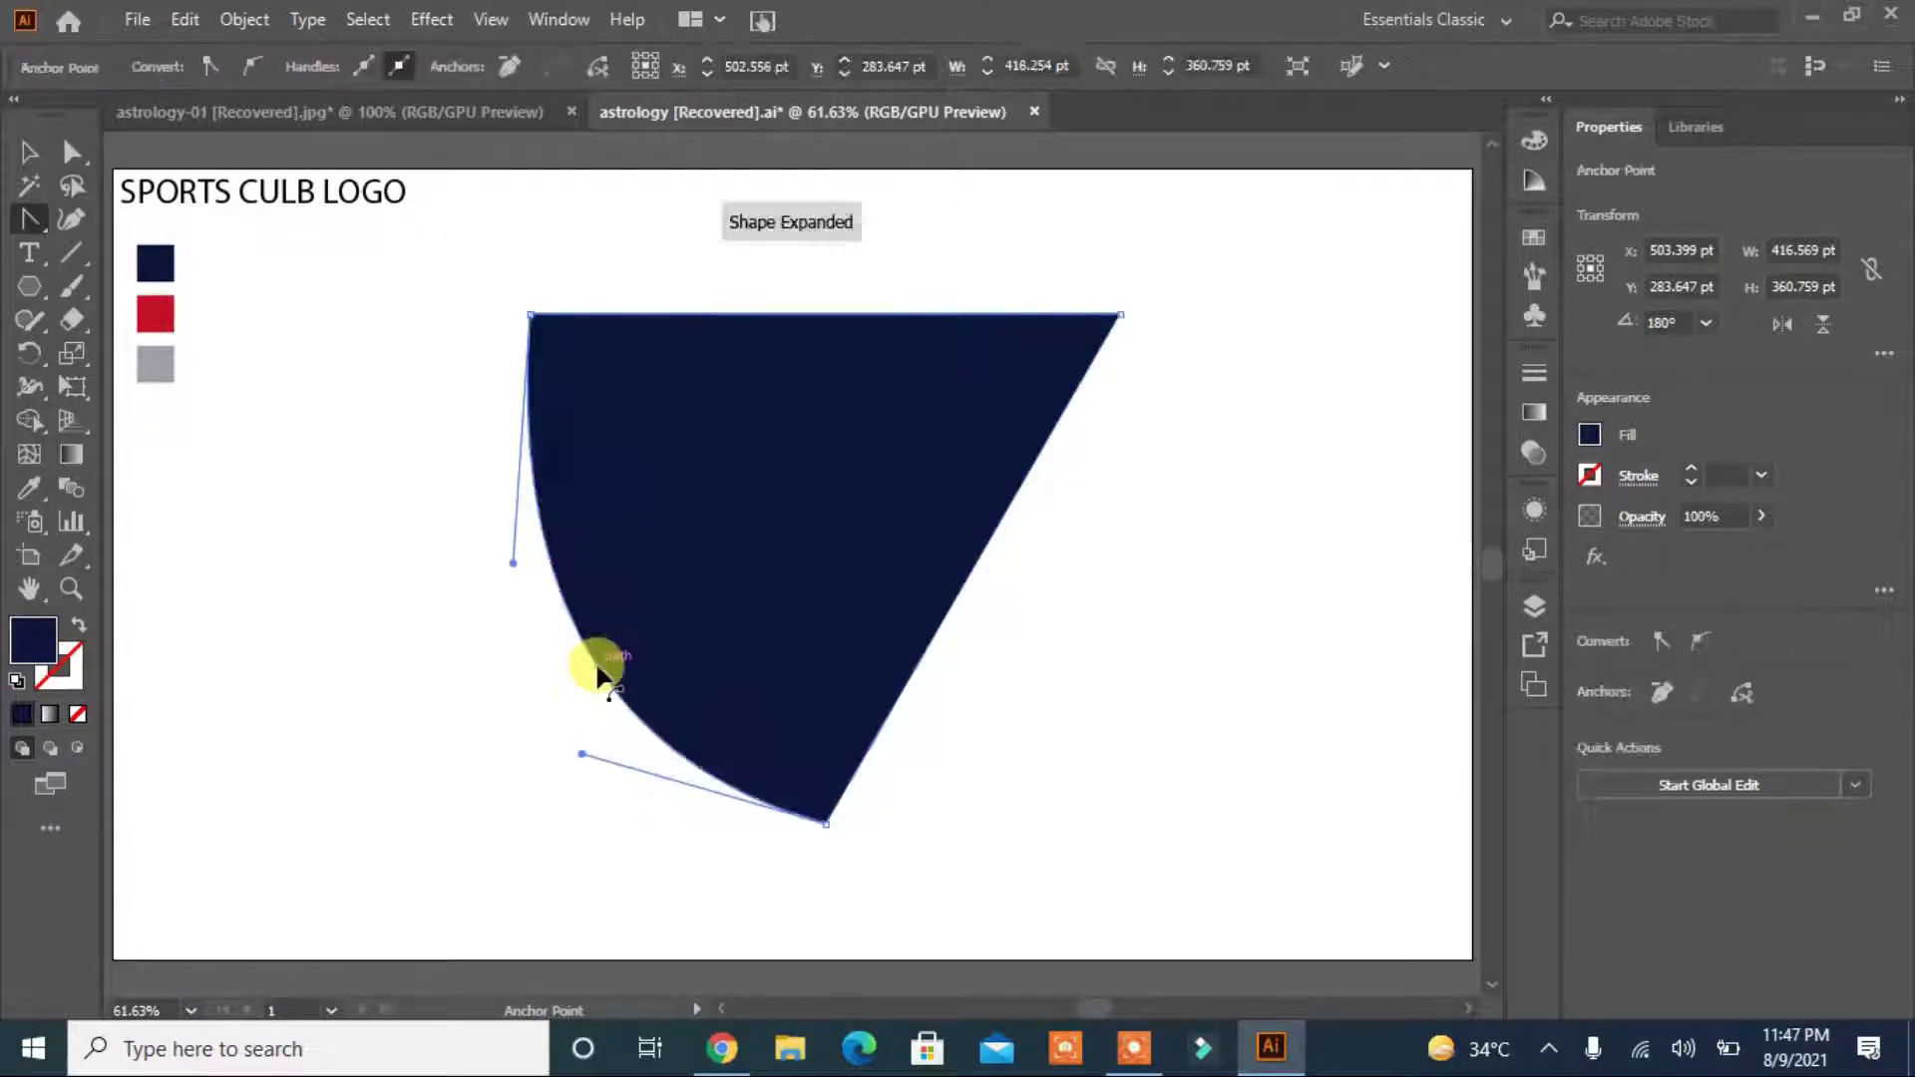
left_click_drag(824, 315, 823, 264)
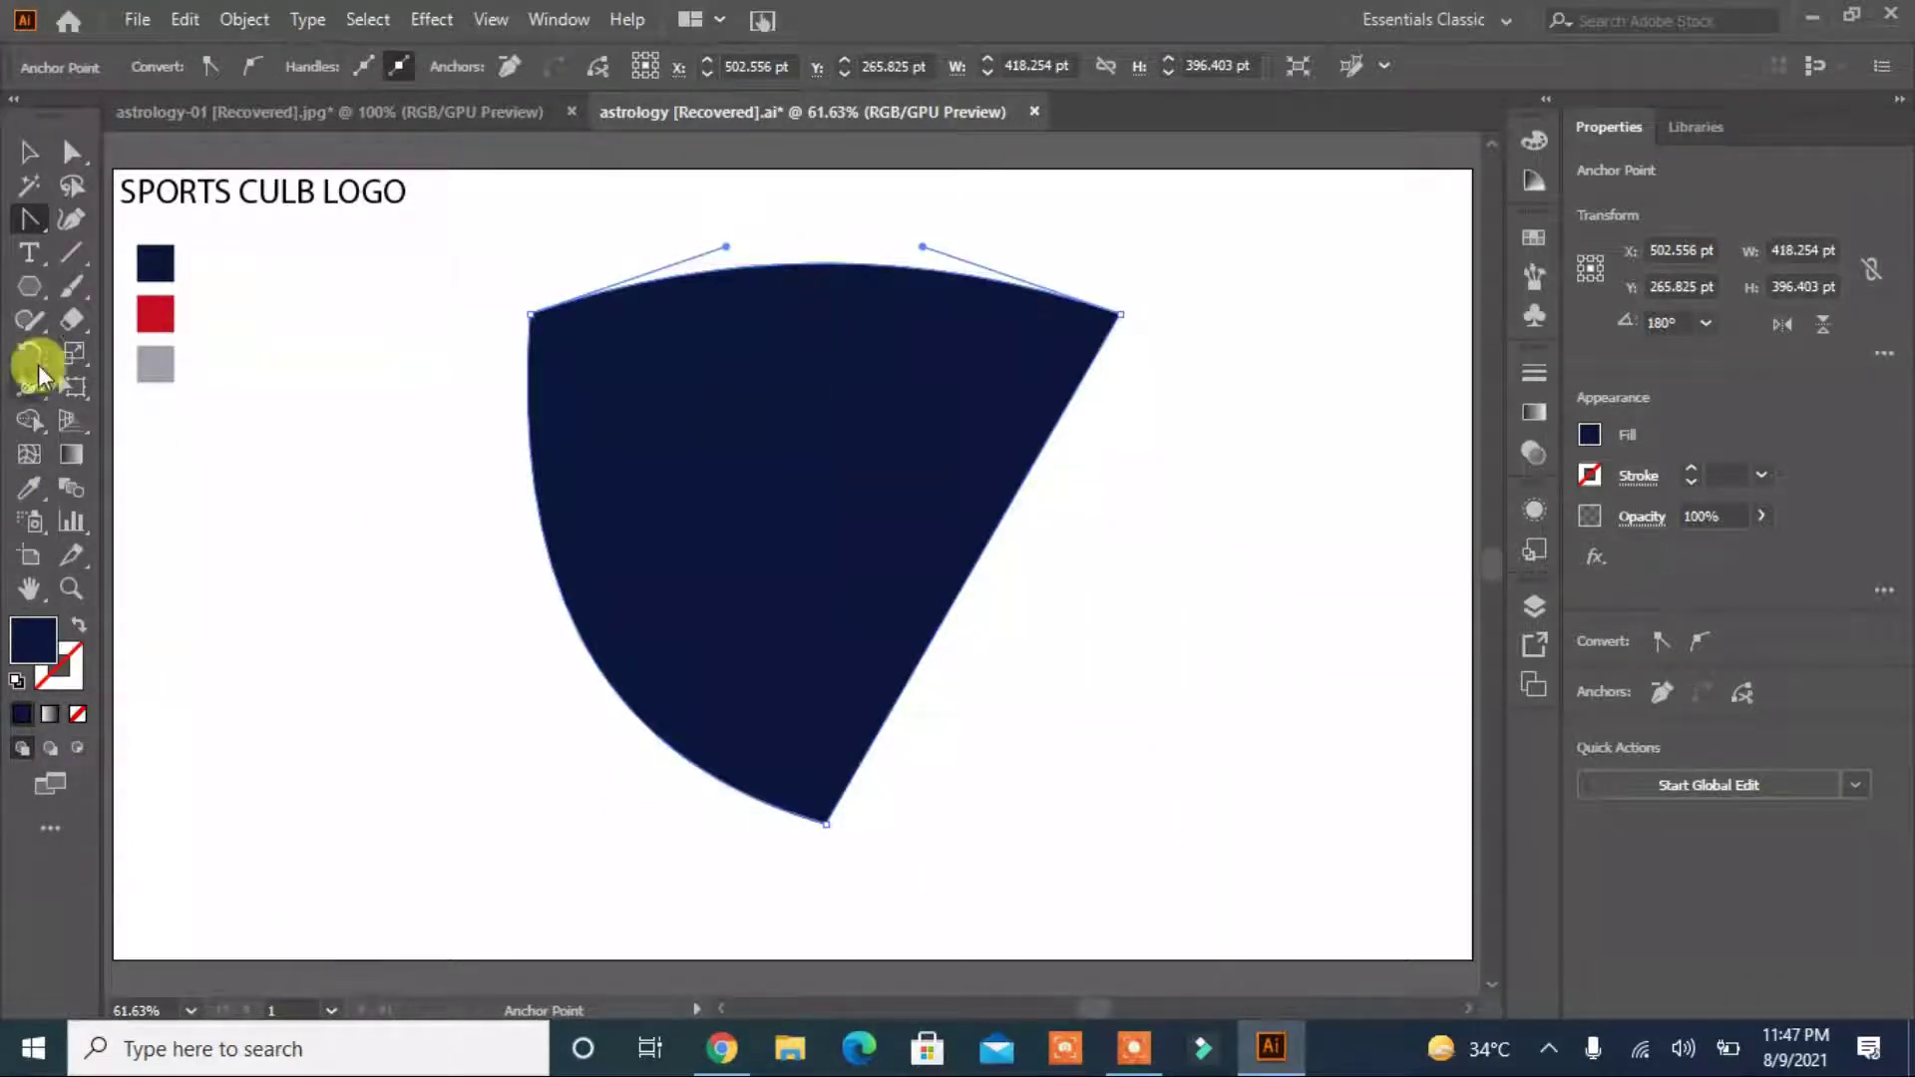
Draw a 325.7 × 480.2 pt navy rectangle over the shape's right half.
left_click(30, 287)
left_click(180, 286)
mouse_move(816, 229)
left_mouse_down()
mouse_move(1254, 933)
mouse_move(1254, 903)
left_mouse_up()
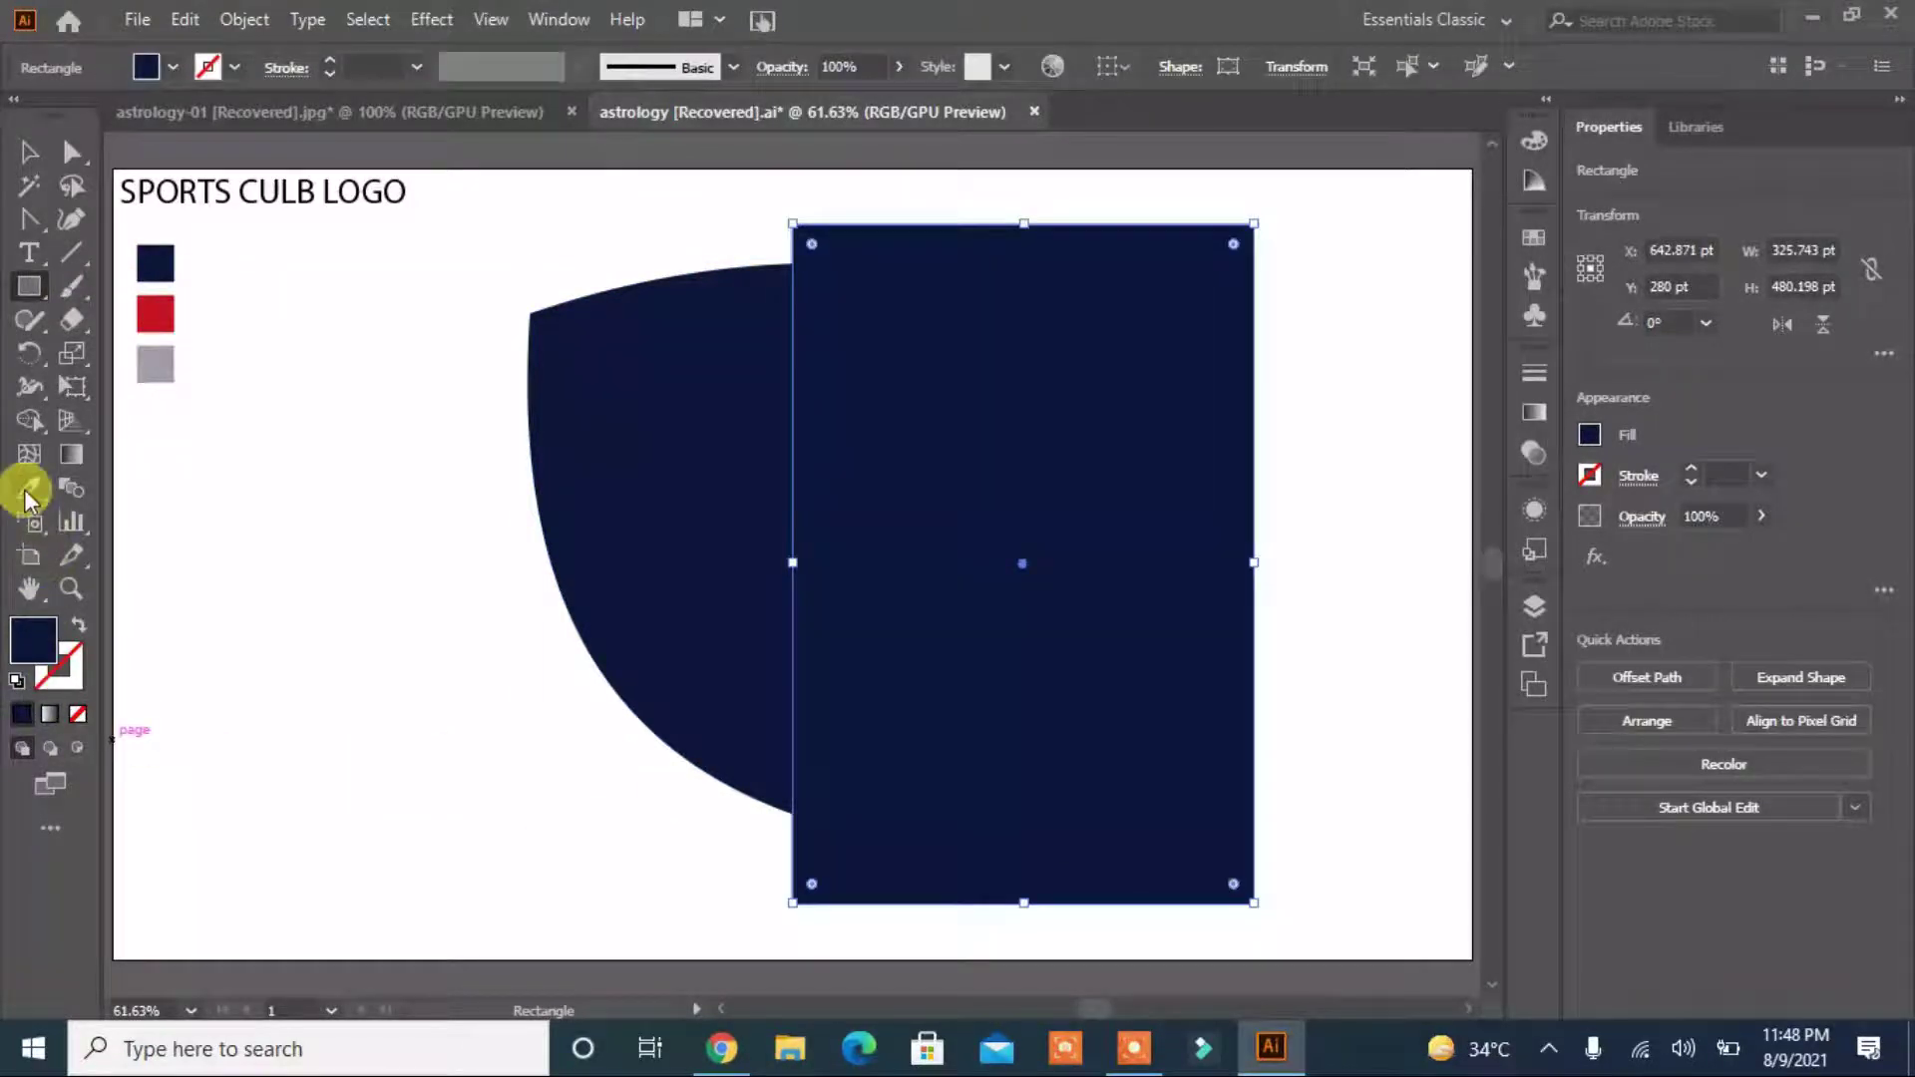
Align the rectangle's left edge to the top point and subtract it with Minus Front.
left_click(78, 626)
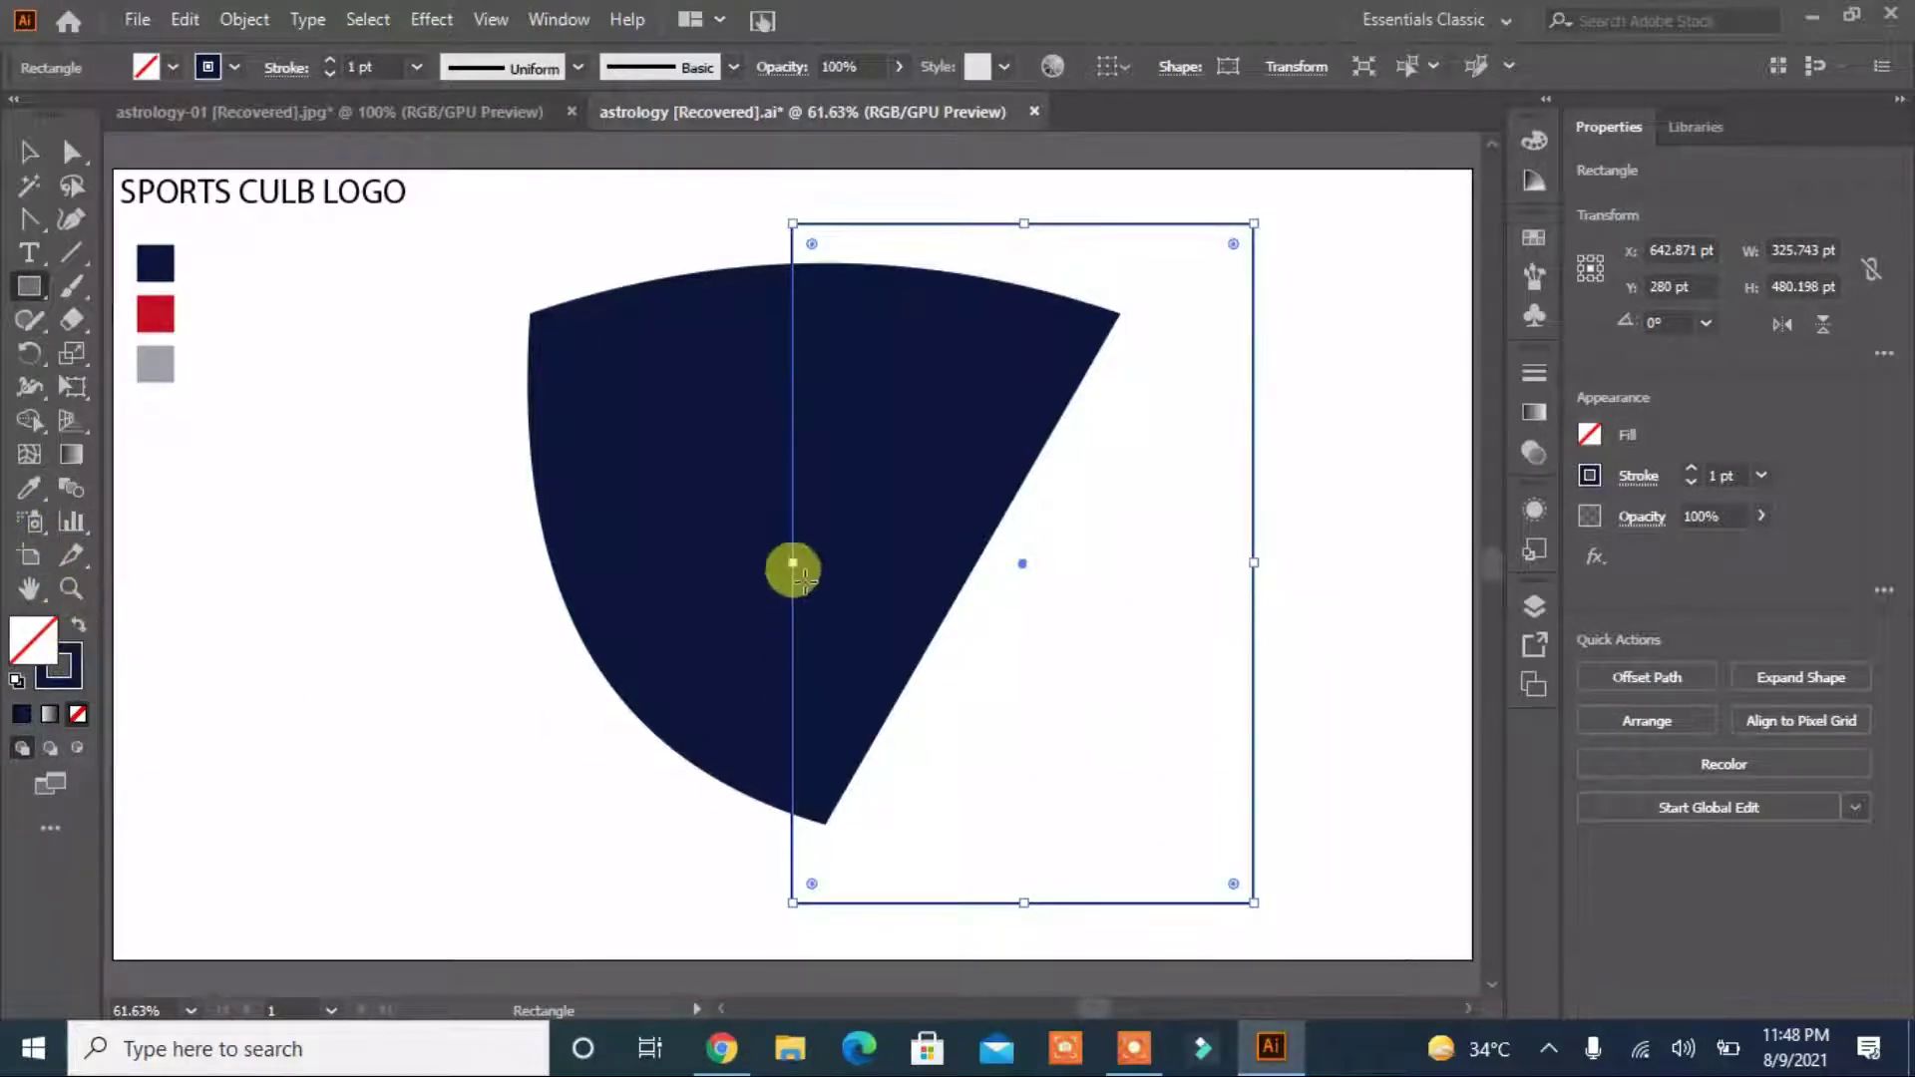
left_click_drag(793, 566, 825, 566)
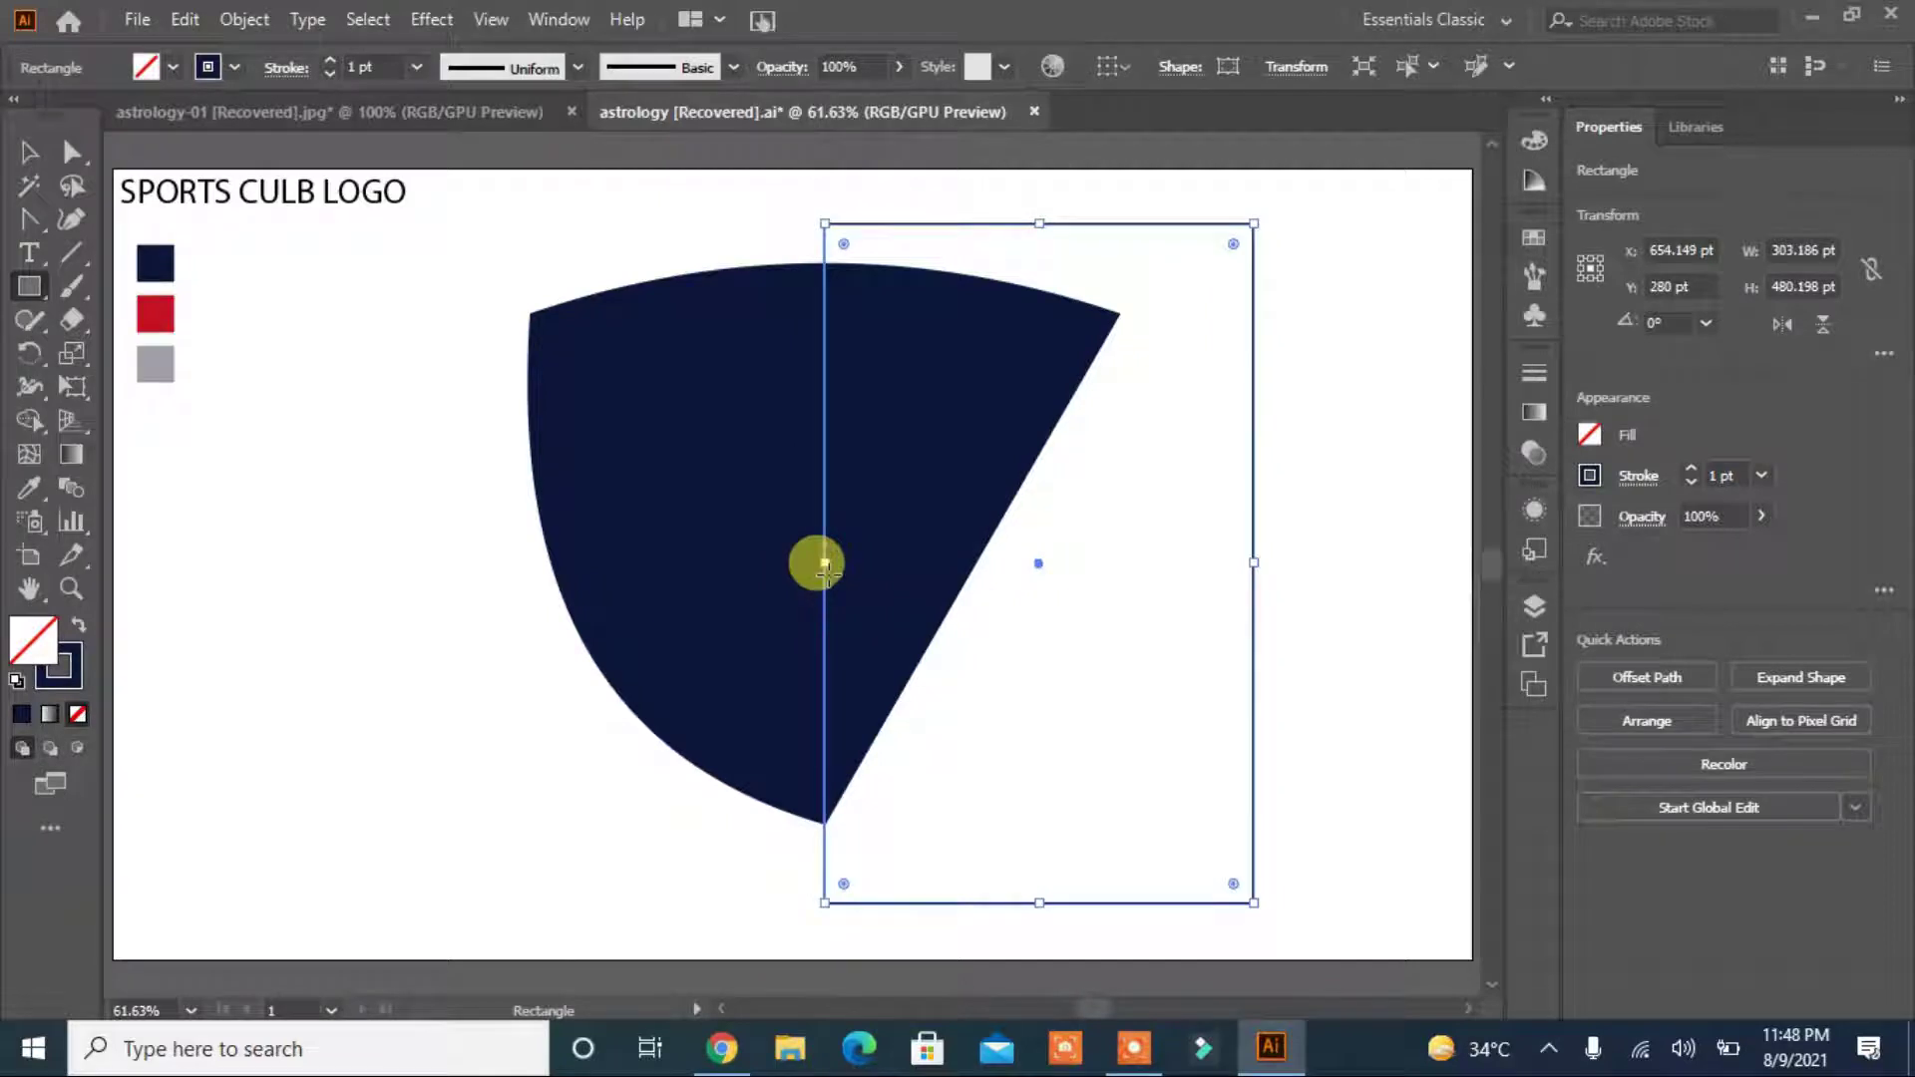
left_click(79, 625)
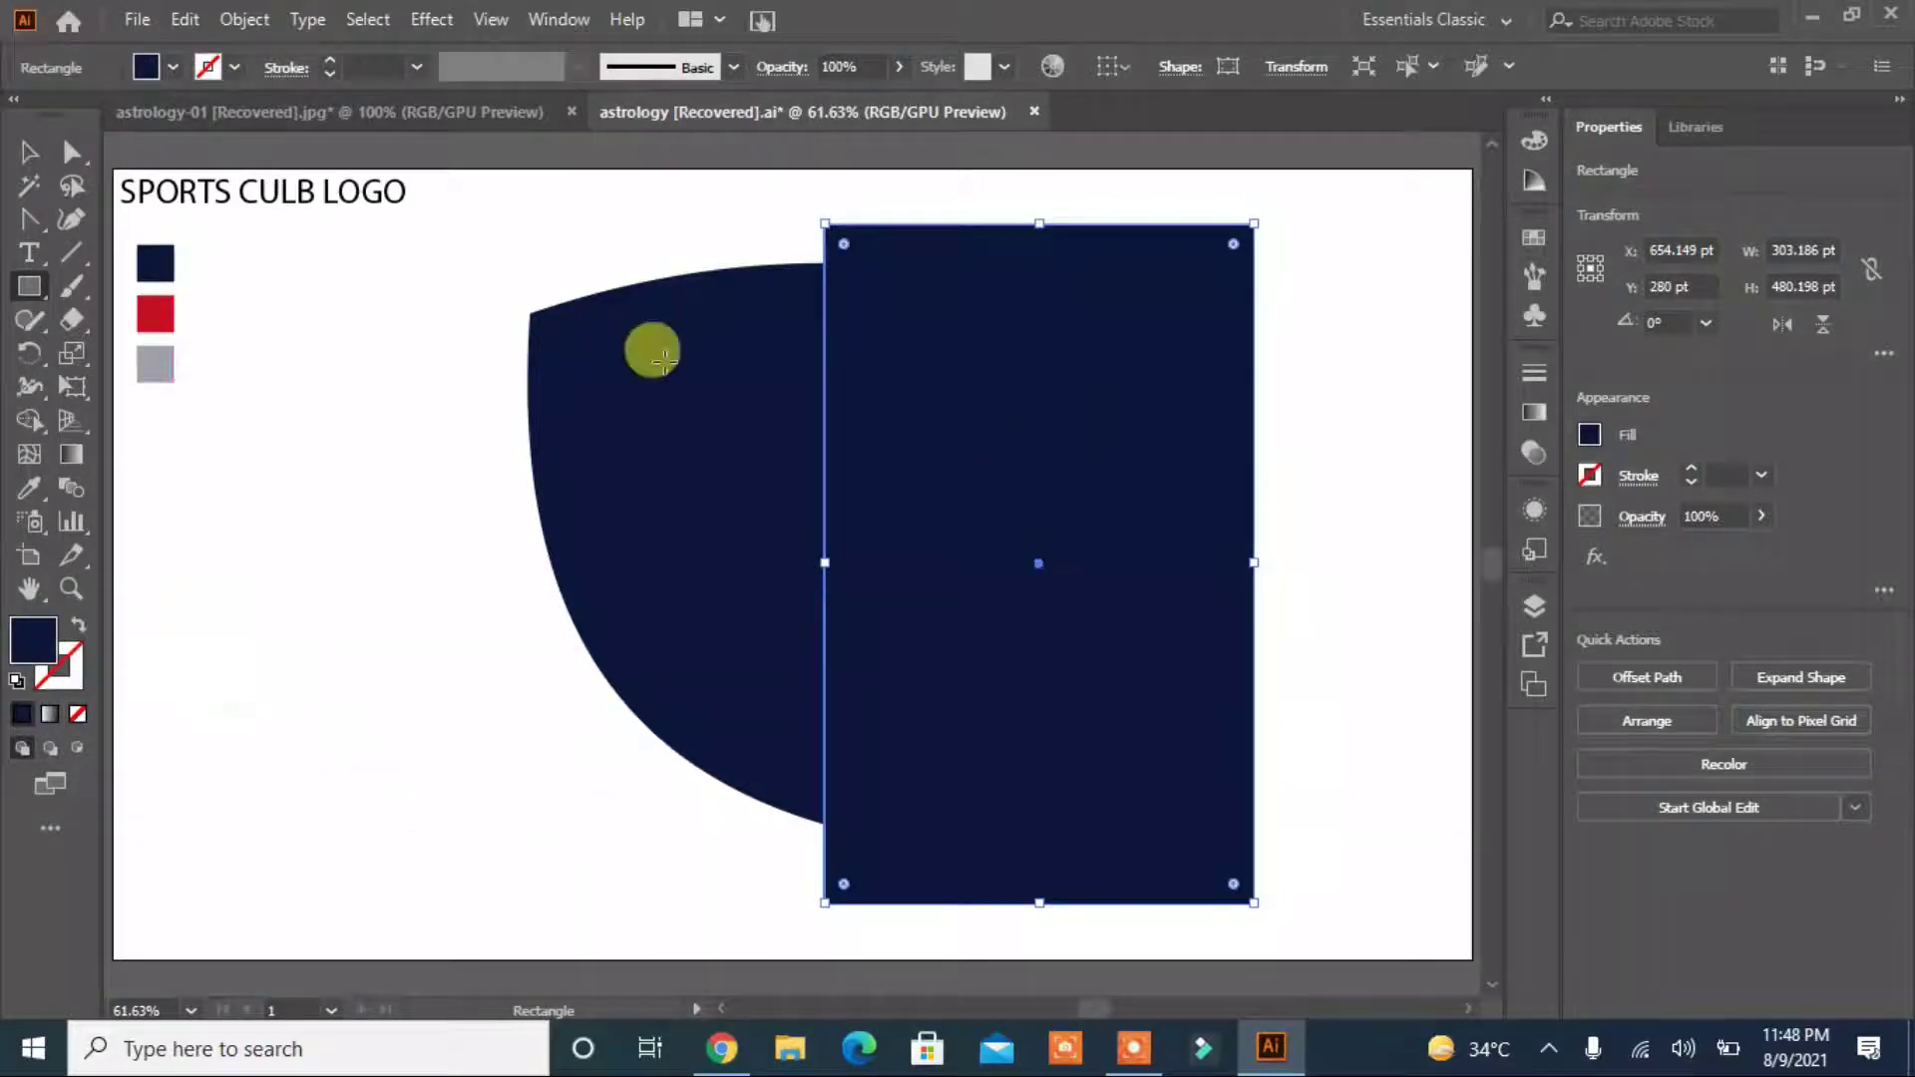
left_click(31, 155)
left_click(550, 287, "shift")
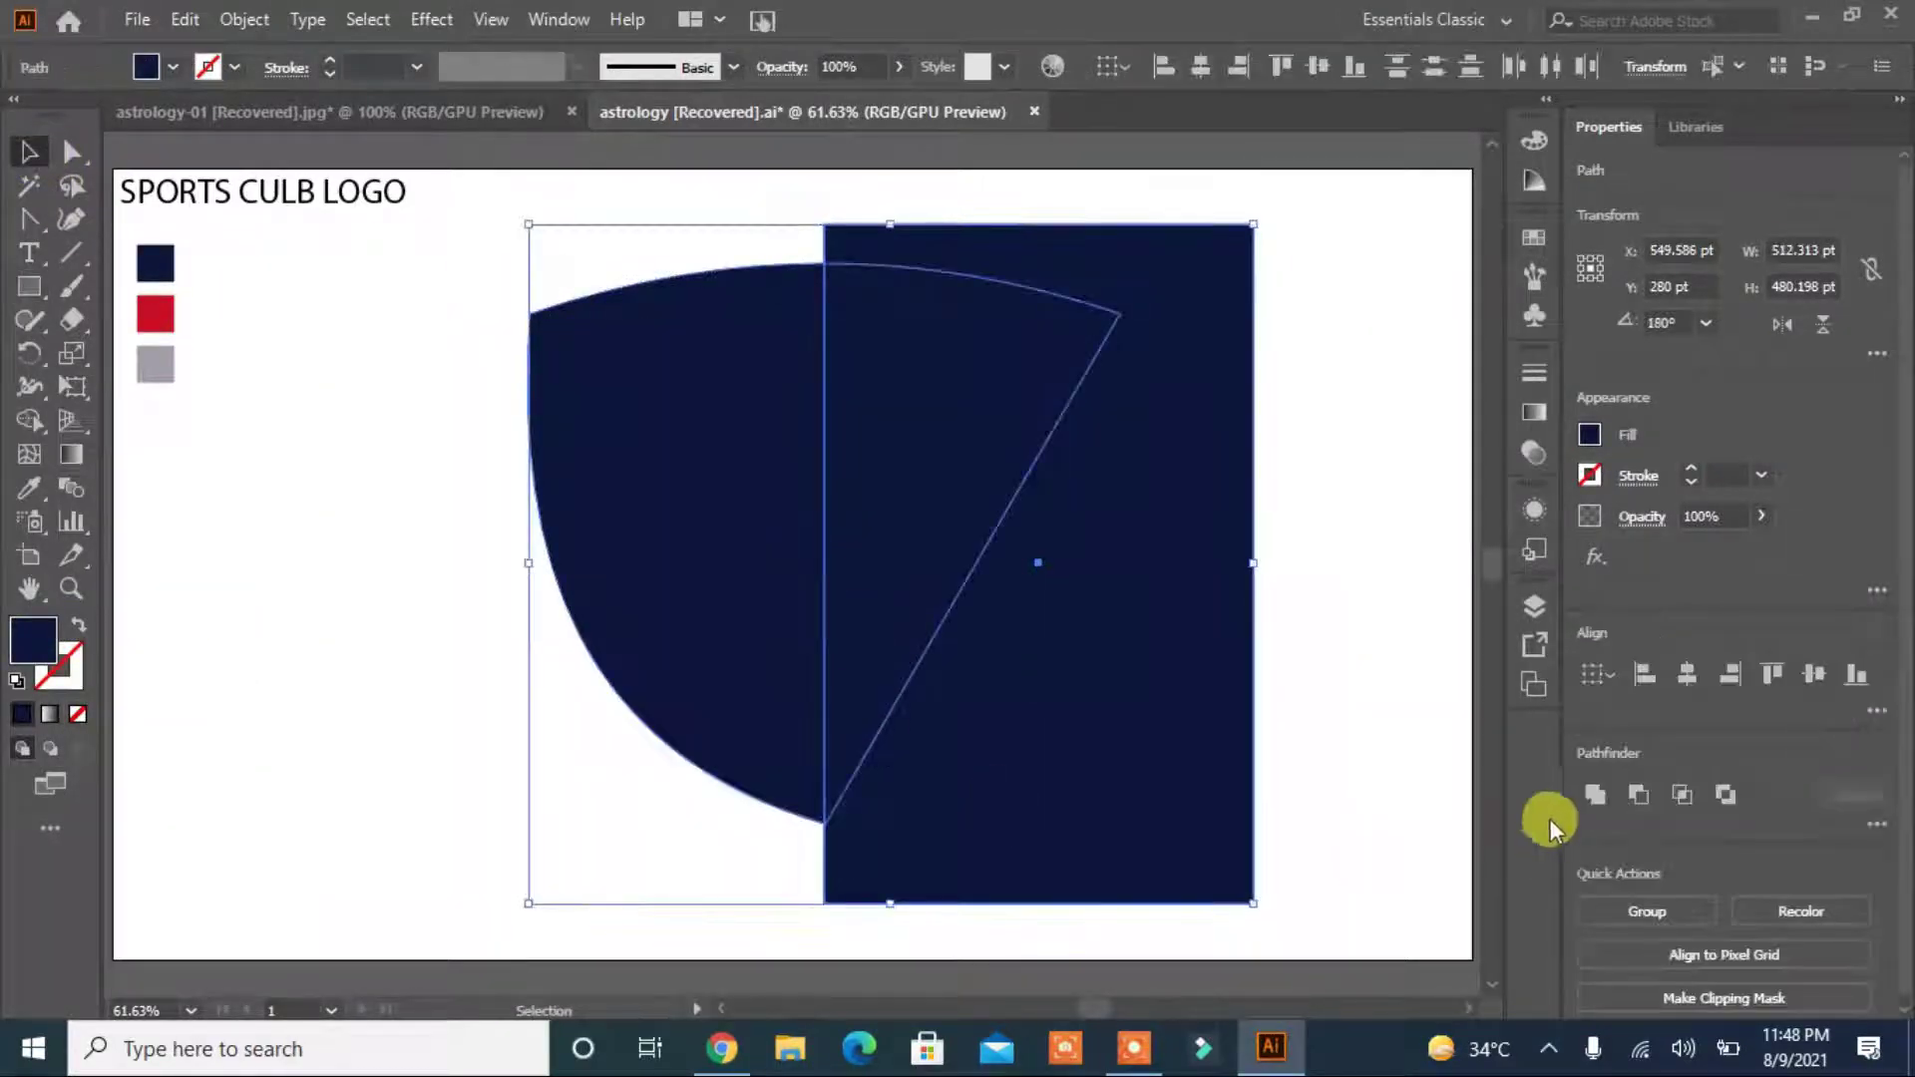
left_click(1633, 793)
left_click(1121, 693)
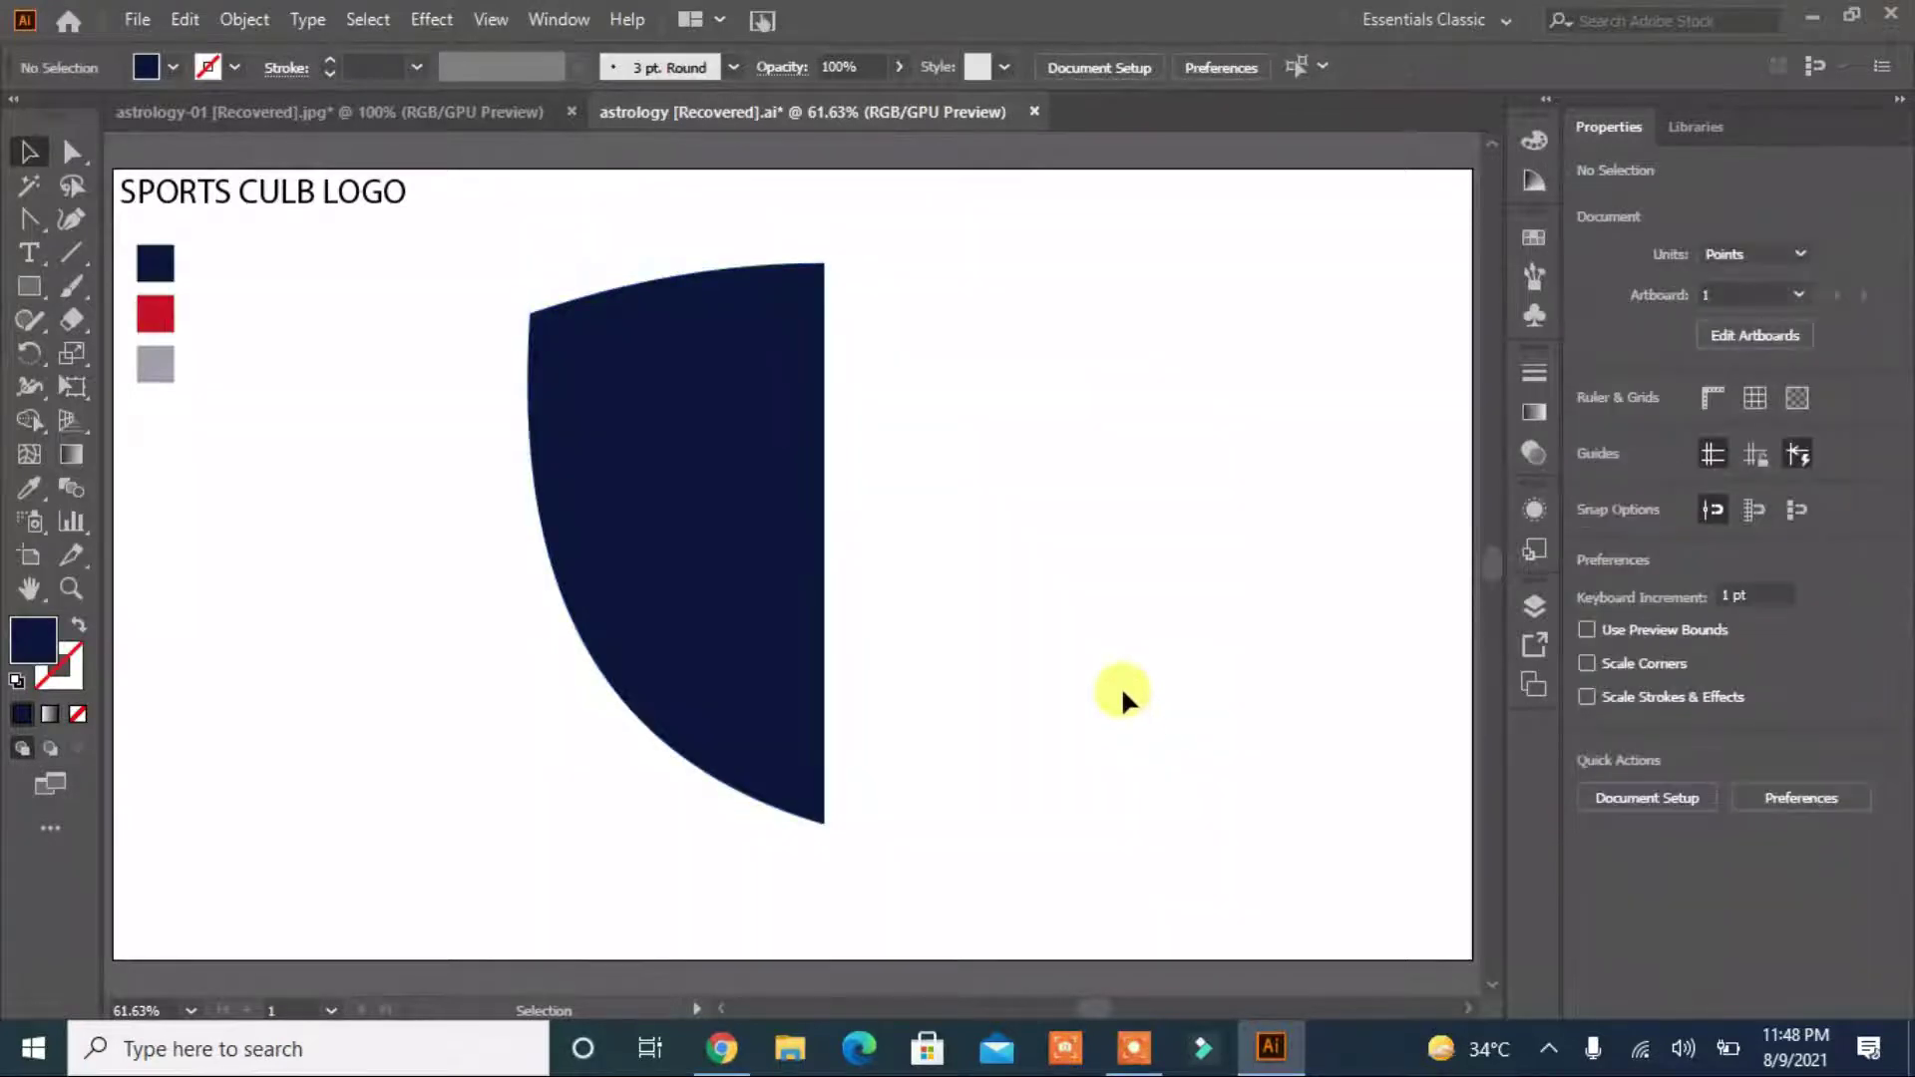
Make a vertically reflected copy of the half shield and move it right to meet the original.
left_click(758, 529)
right_click(758, 528)
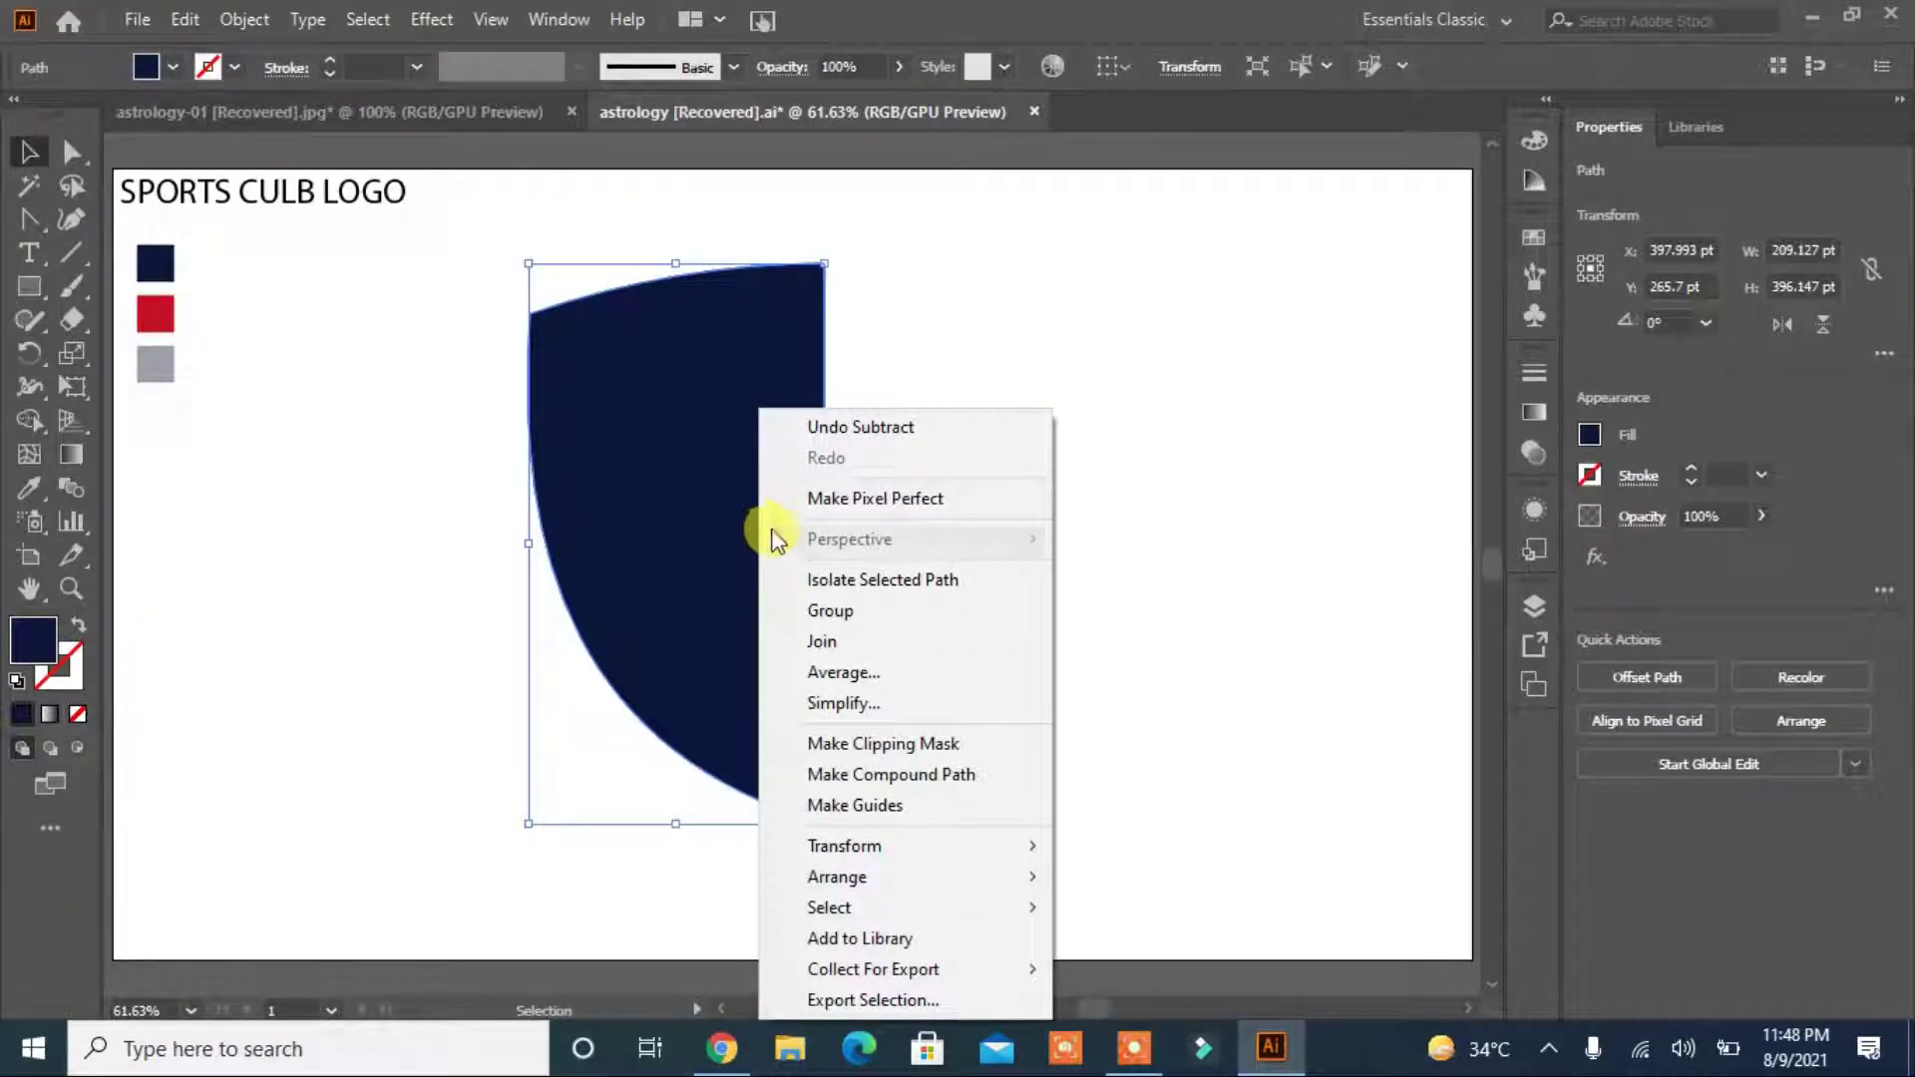
mouse_move(843, 846)
left_click(1209, 710)
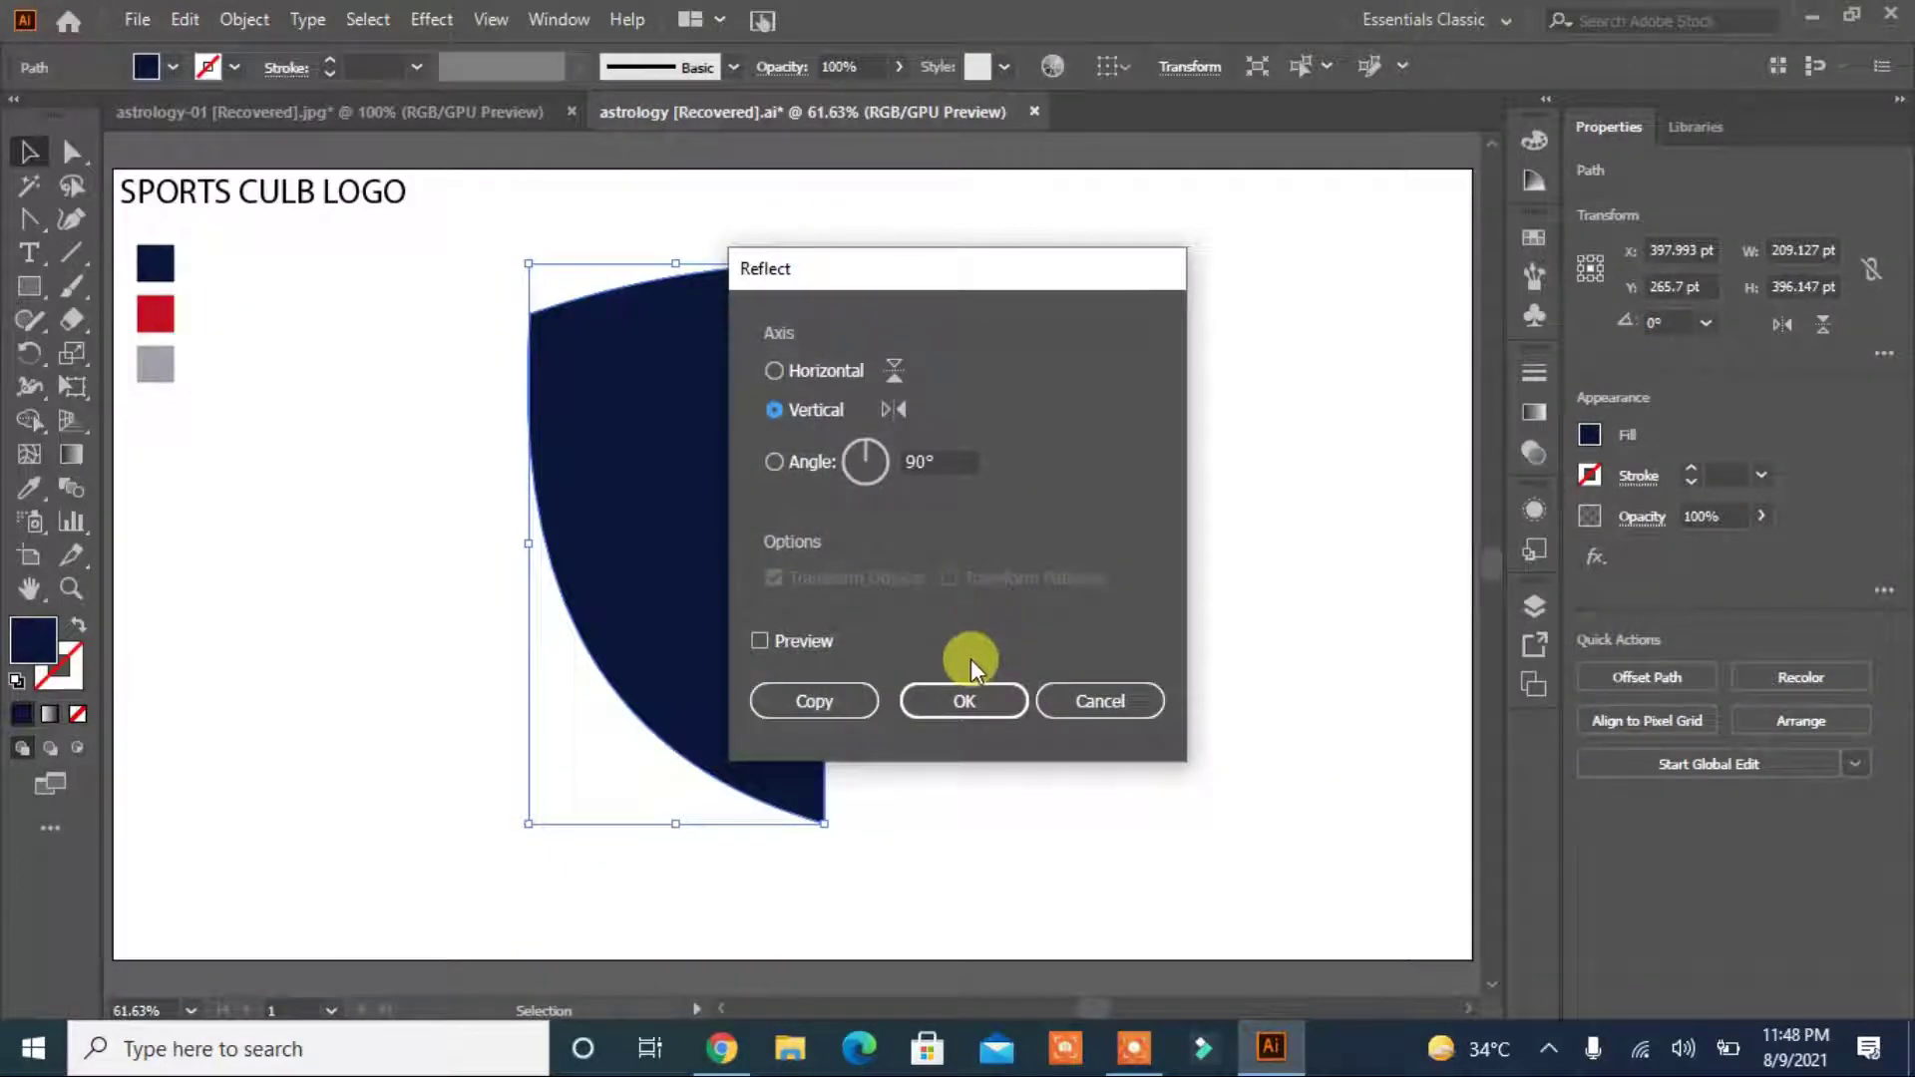
left_click(760, 641)
left_click(862, 706)
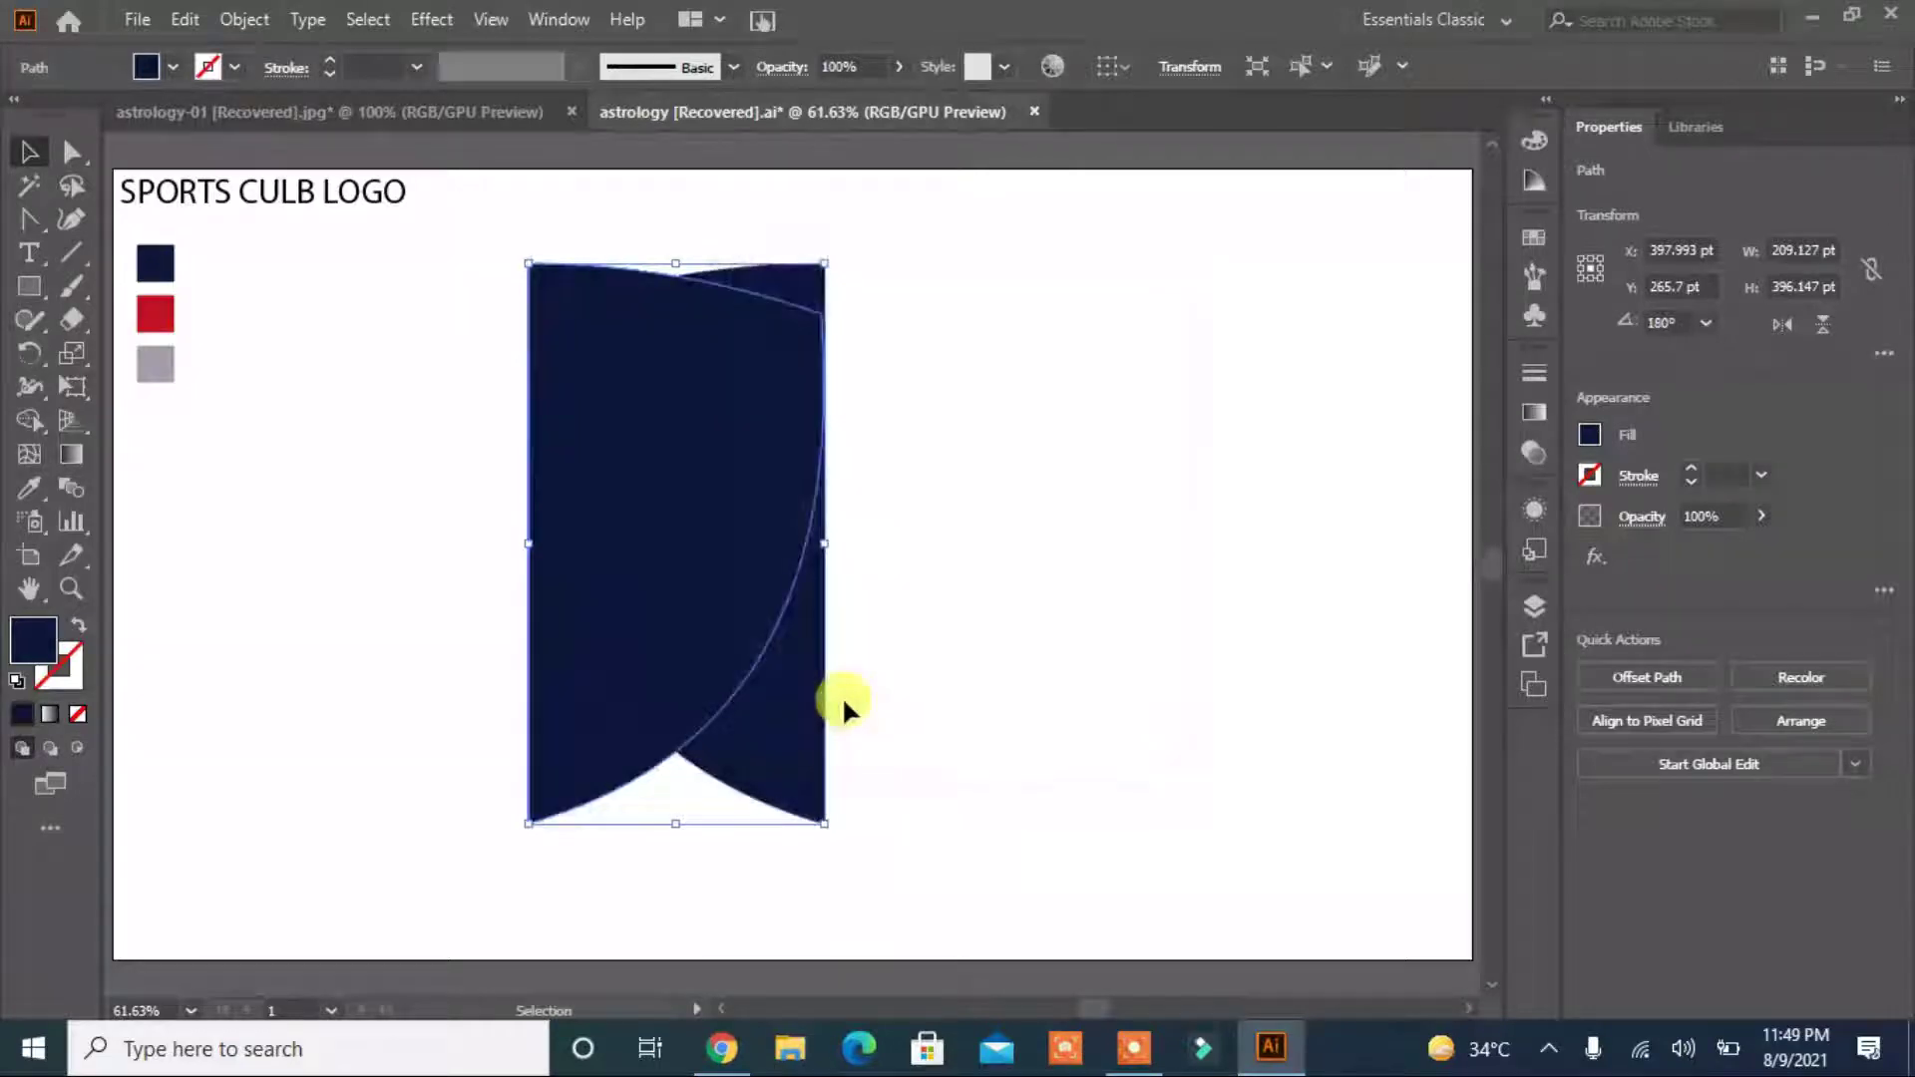
left_click_drag(692, 538, 986, 538)
Unite both halves, stretch the shield to 418.254 × 462.374 pt, and move it up.
left_click(1218, 675)
left_click_drag(1219, 331, 414, 706)
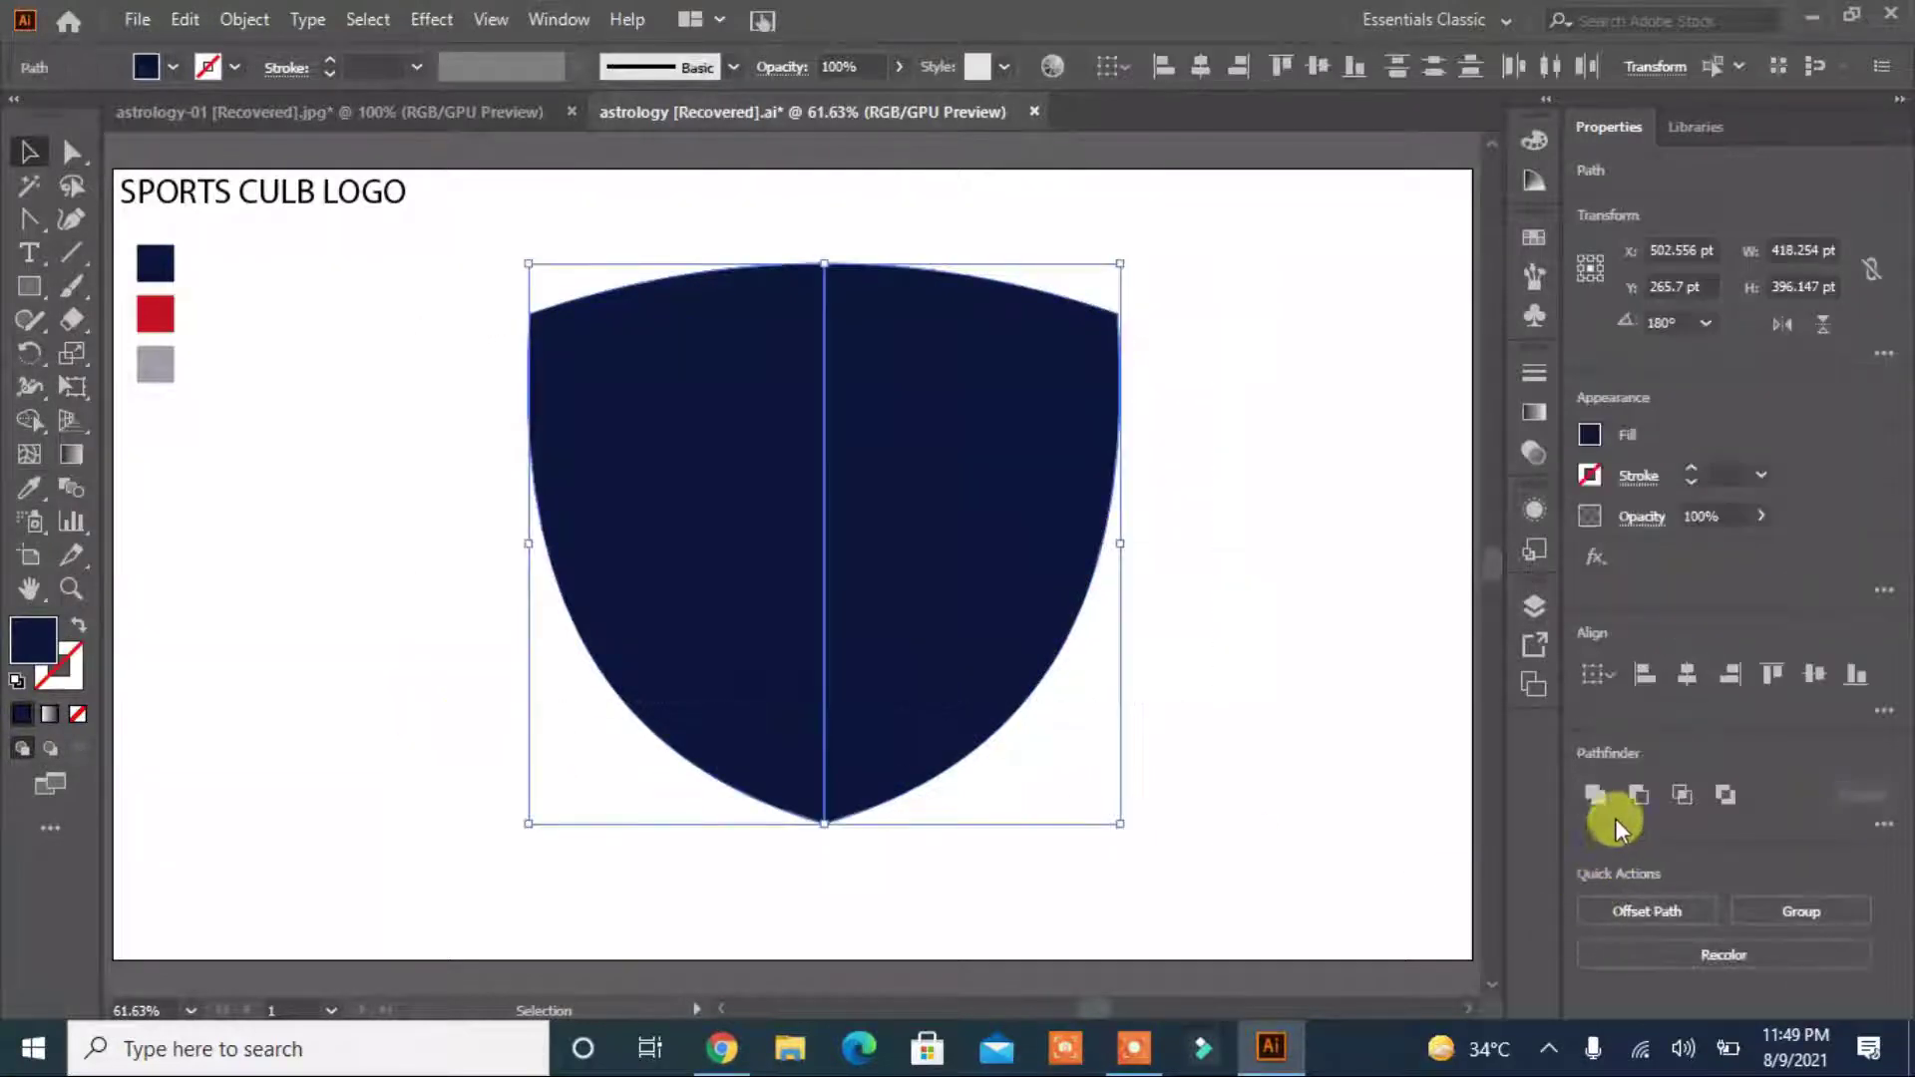
left_click(1606, 794)
left_click_drag(824, 824, 810, 917)
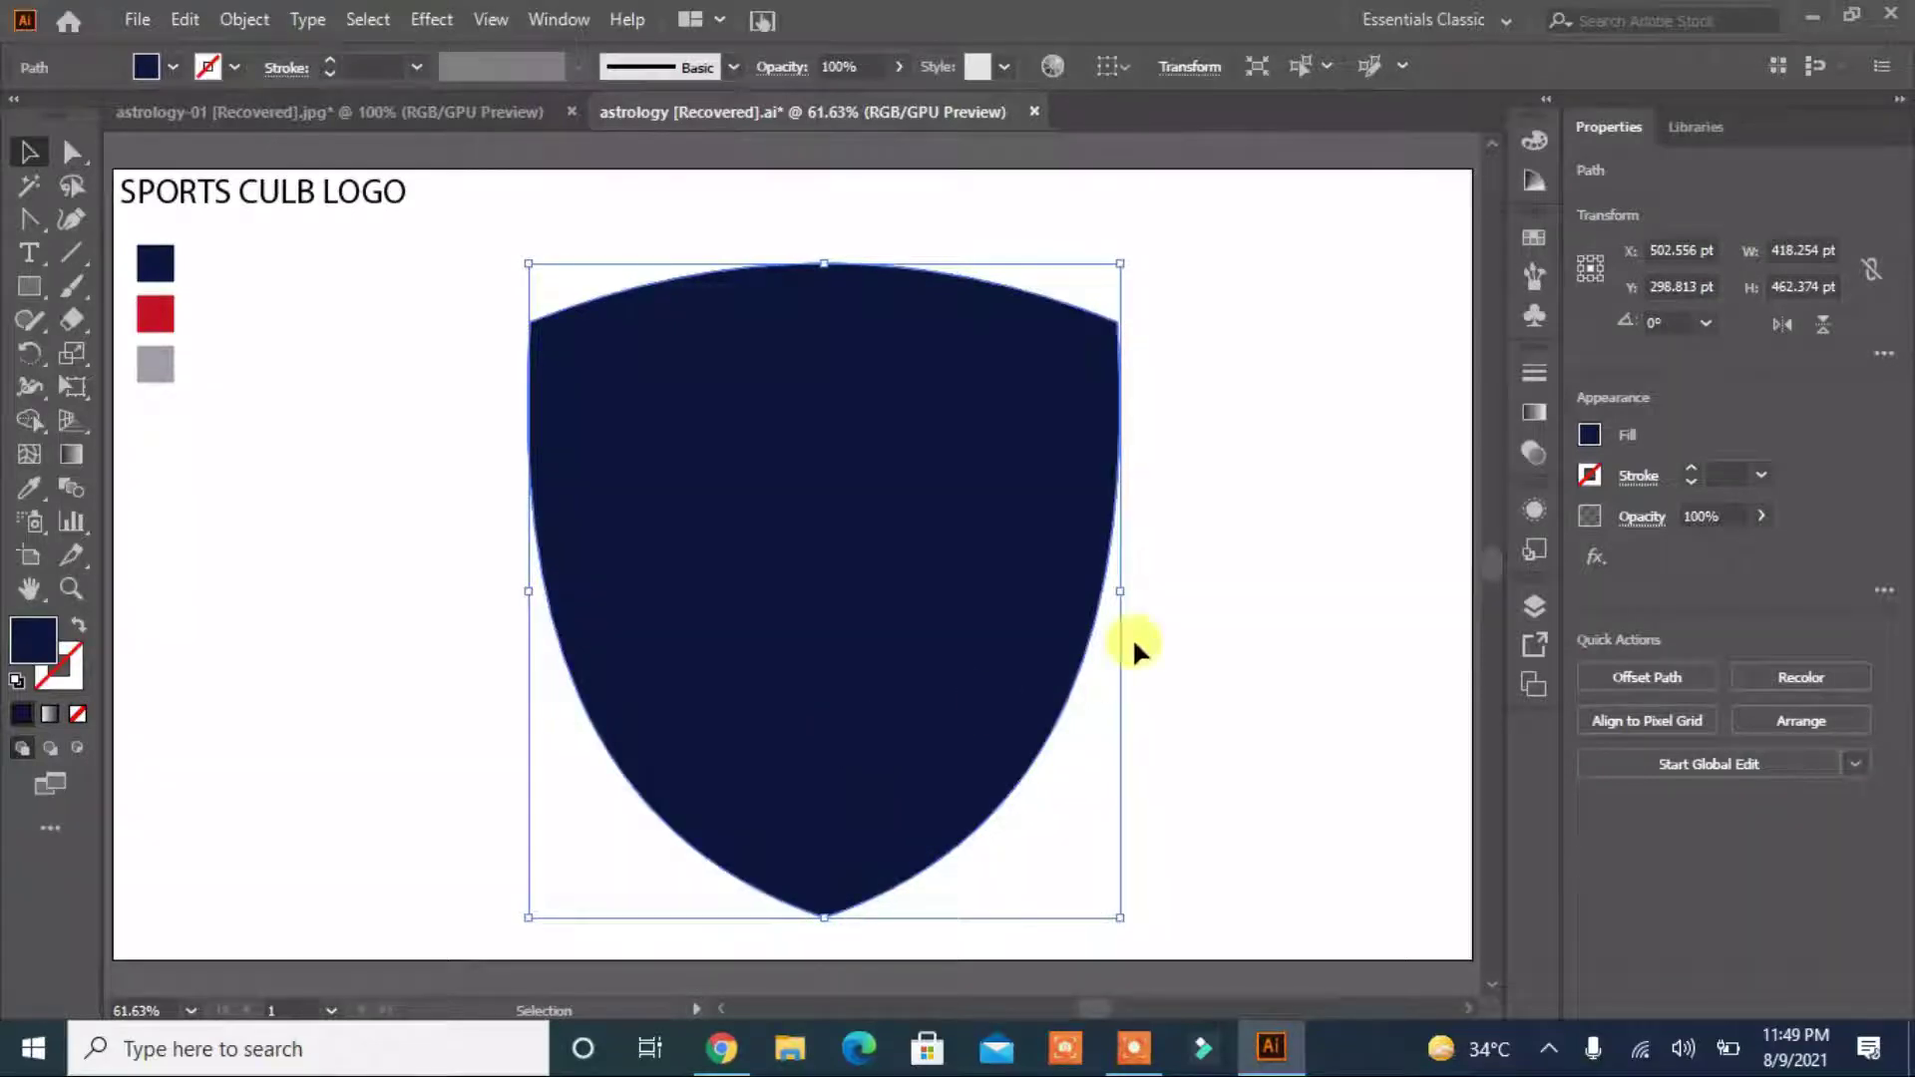
left_click(1180, 624)
left_click_drag(788, 655, 791, 615)
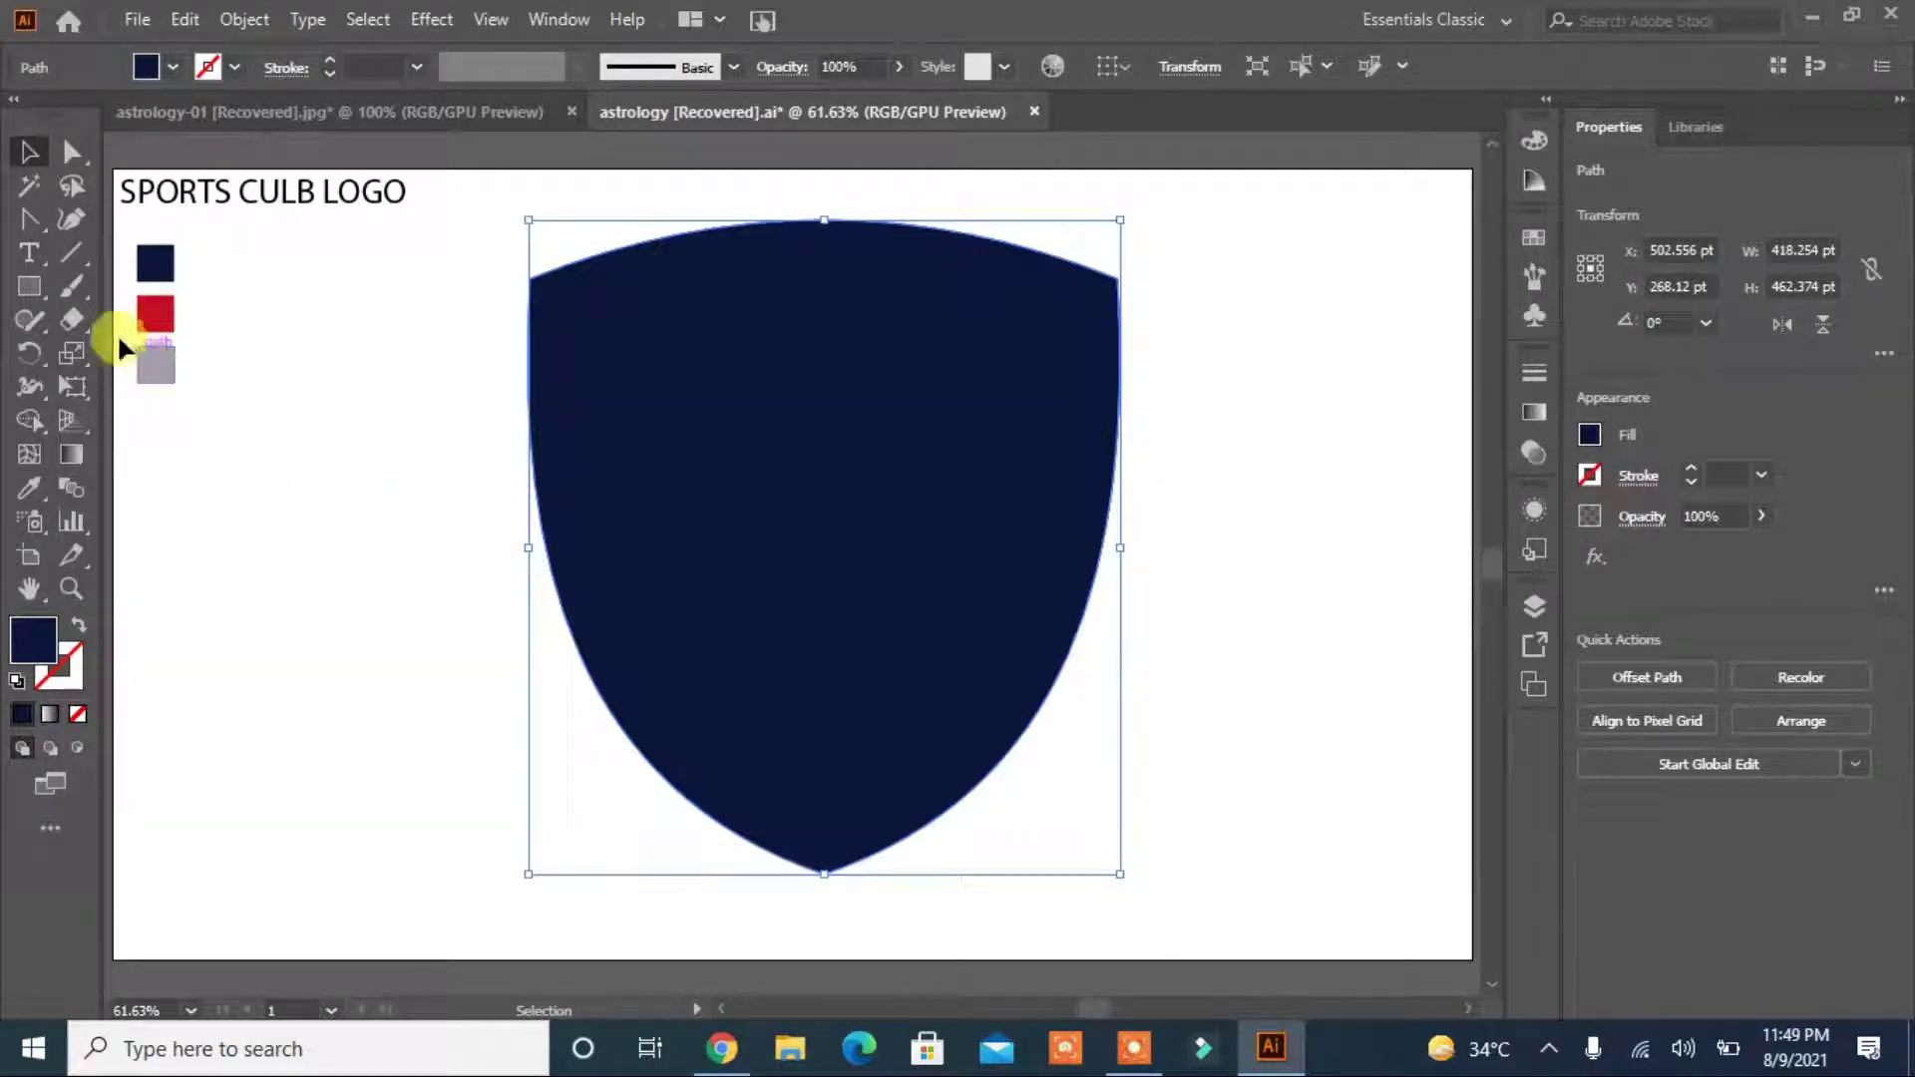
Draw a wide navy band, about 543.564 × 129.209 pt, across the shield's upper part.
left_click(30, 261)
left_click_drag(285, 452, 1137, 674)
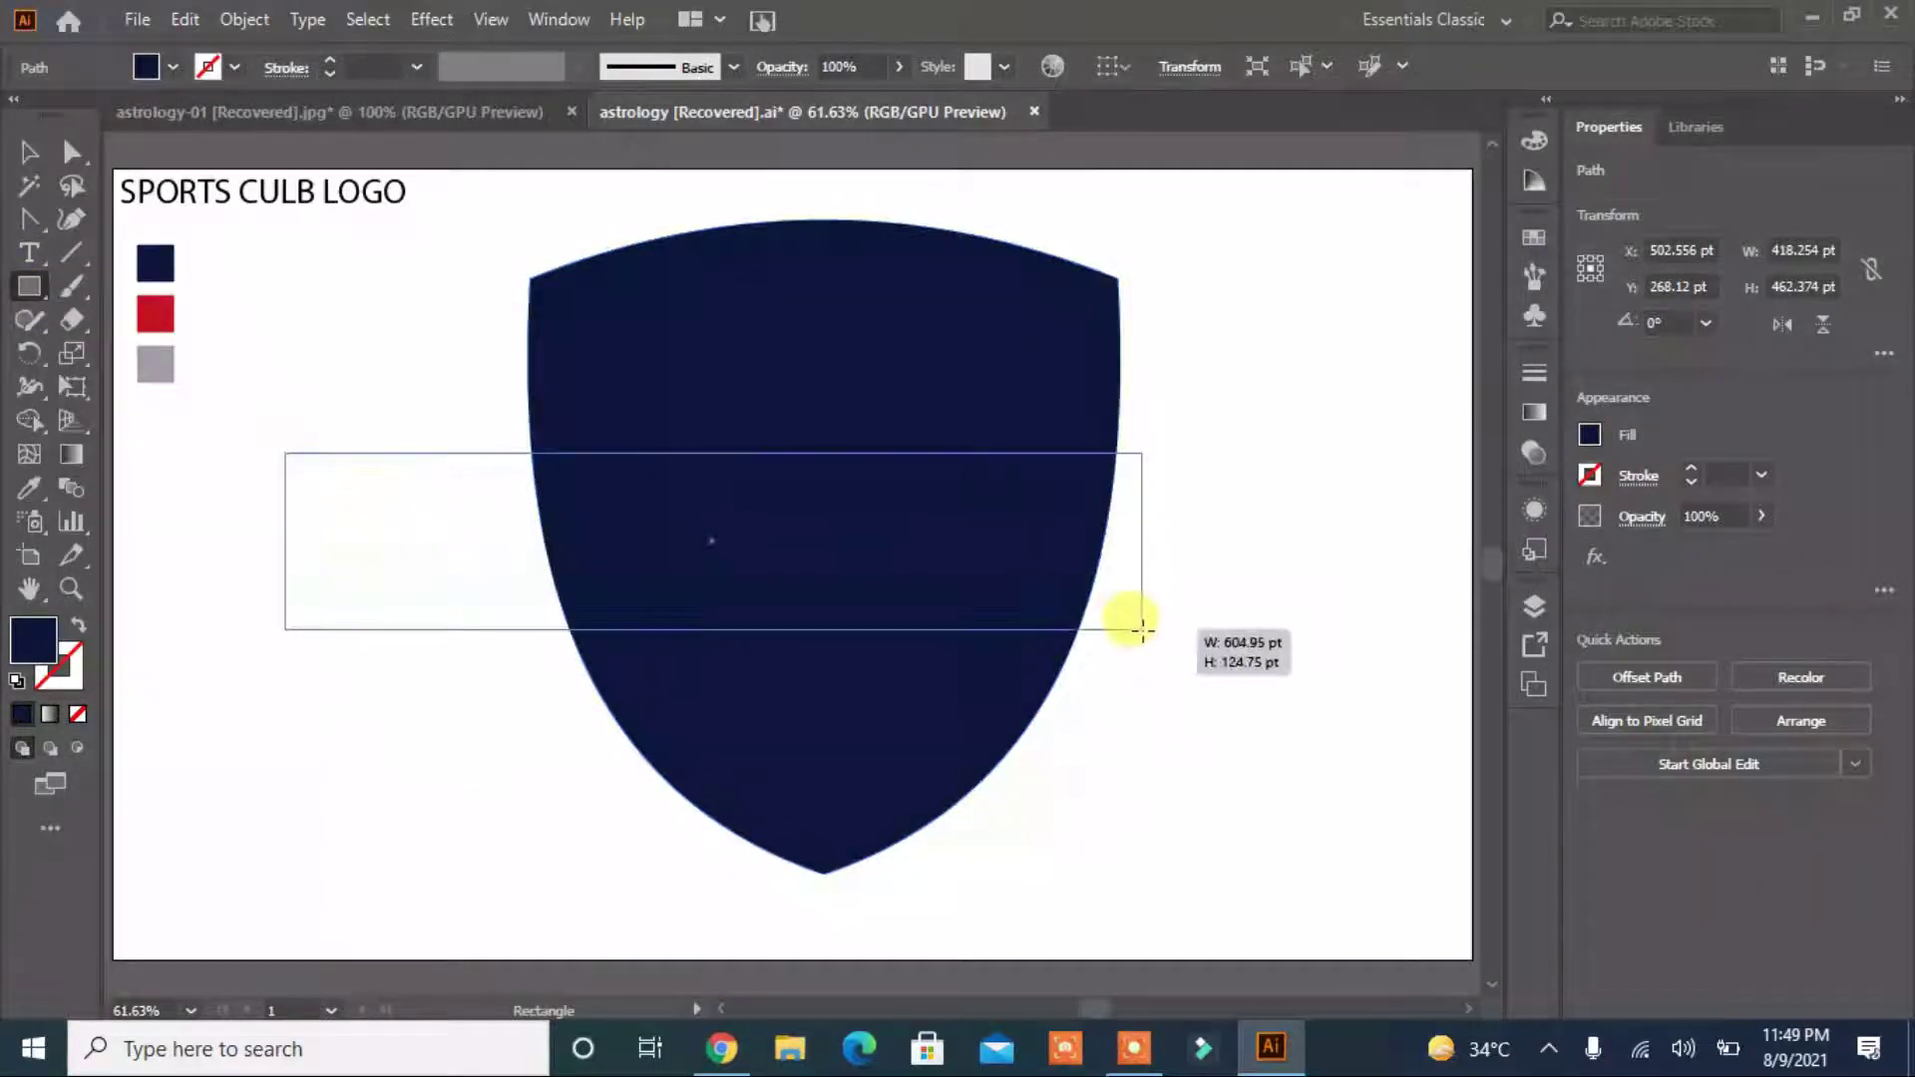
left_click_drag(710, 566, 832, 483)
left_click_drag(1255, 476, 1173, 476)
left_click_drag(789, 587, 788, 544)
Duplicate the band, scale the copy to about 395.761 × 94.075 pt, and butt it underneath.
left_click(29, 152)
left_click_drag(299, 320, 578, 834)
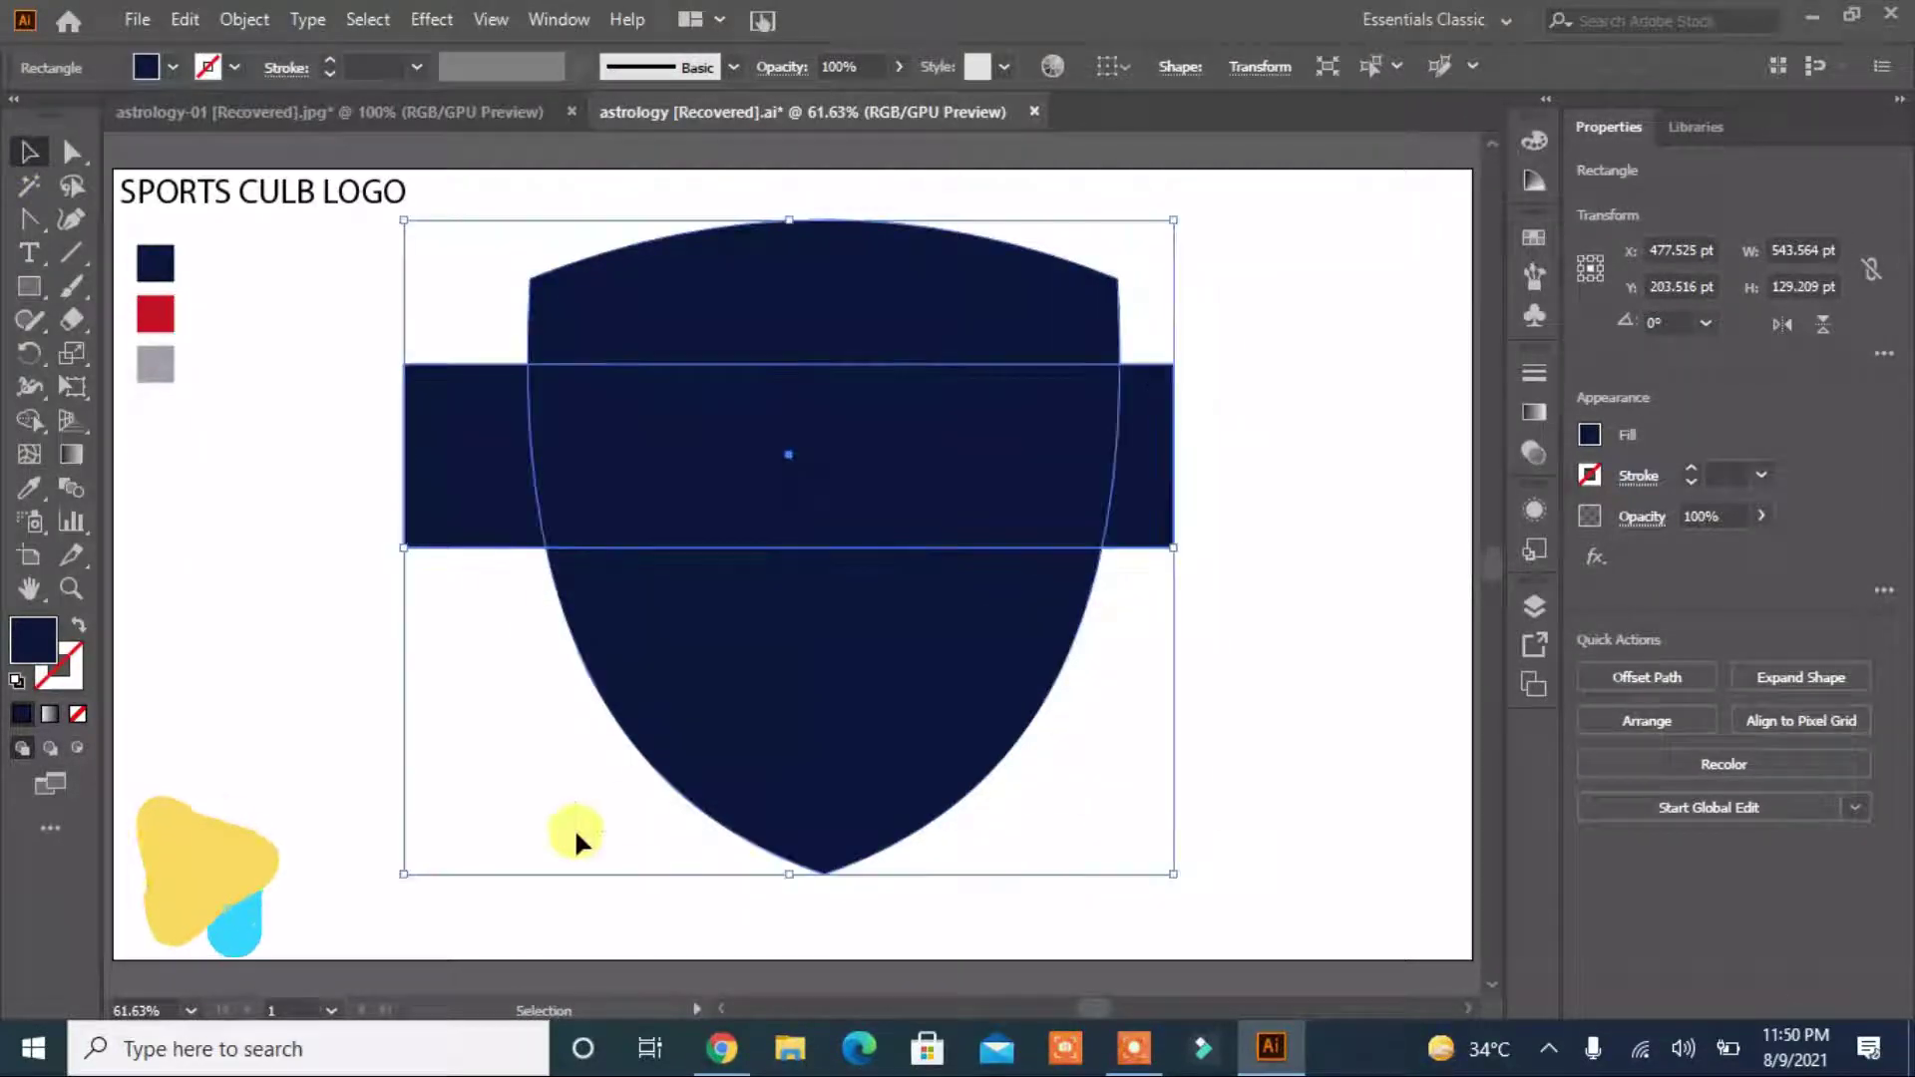
left_click(1197, 669)
mouse_move(449, 457)
left_mouse_down()
mouse_move(569, 664)
mouse_move(576, 630)
left_mouse_up()
mouse_move(1190, 725)
left_mouse_down()
mouse_move(1059, 690)
mouse_move(1087, 698)
left_mouse_up()
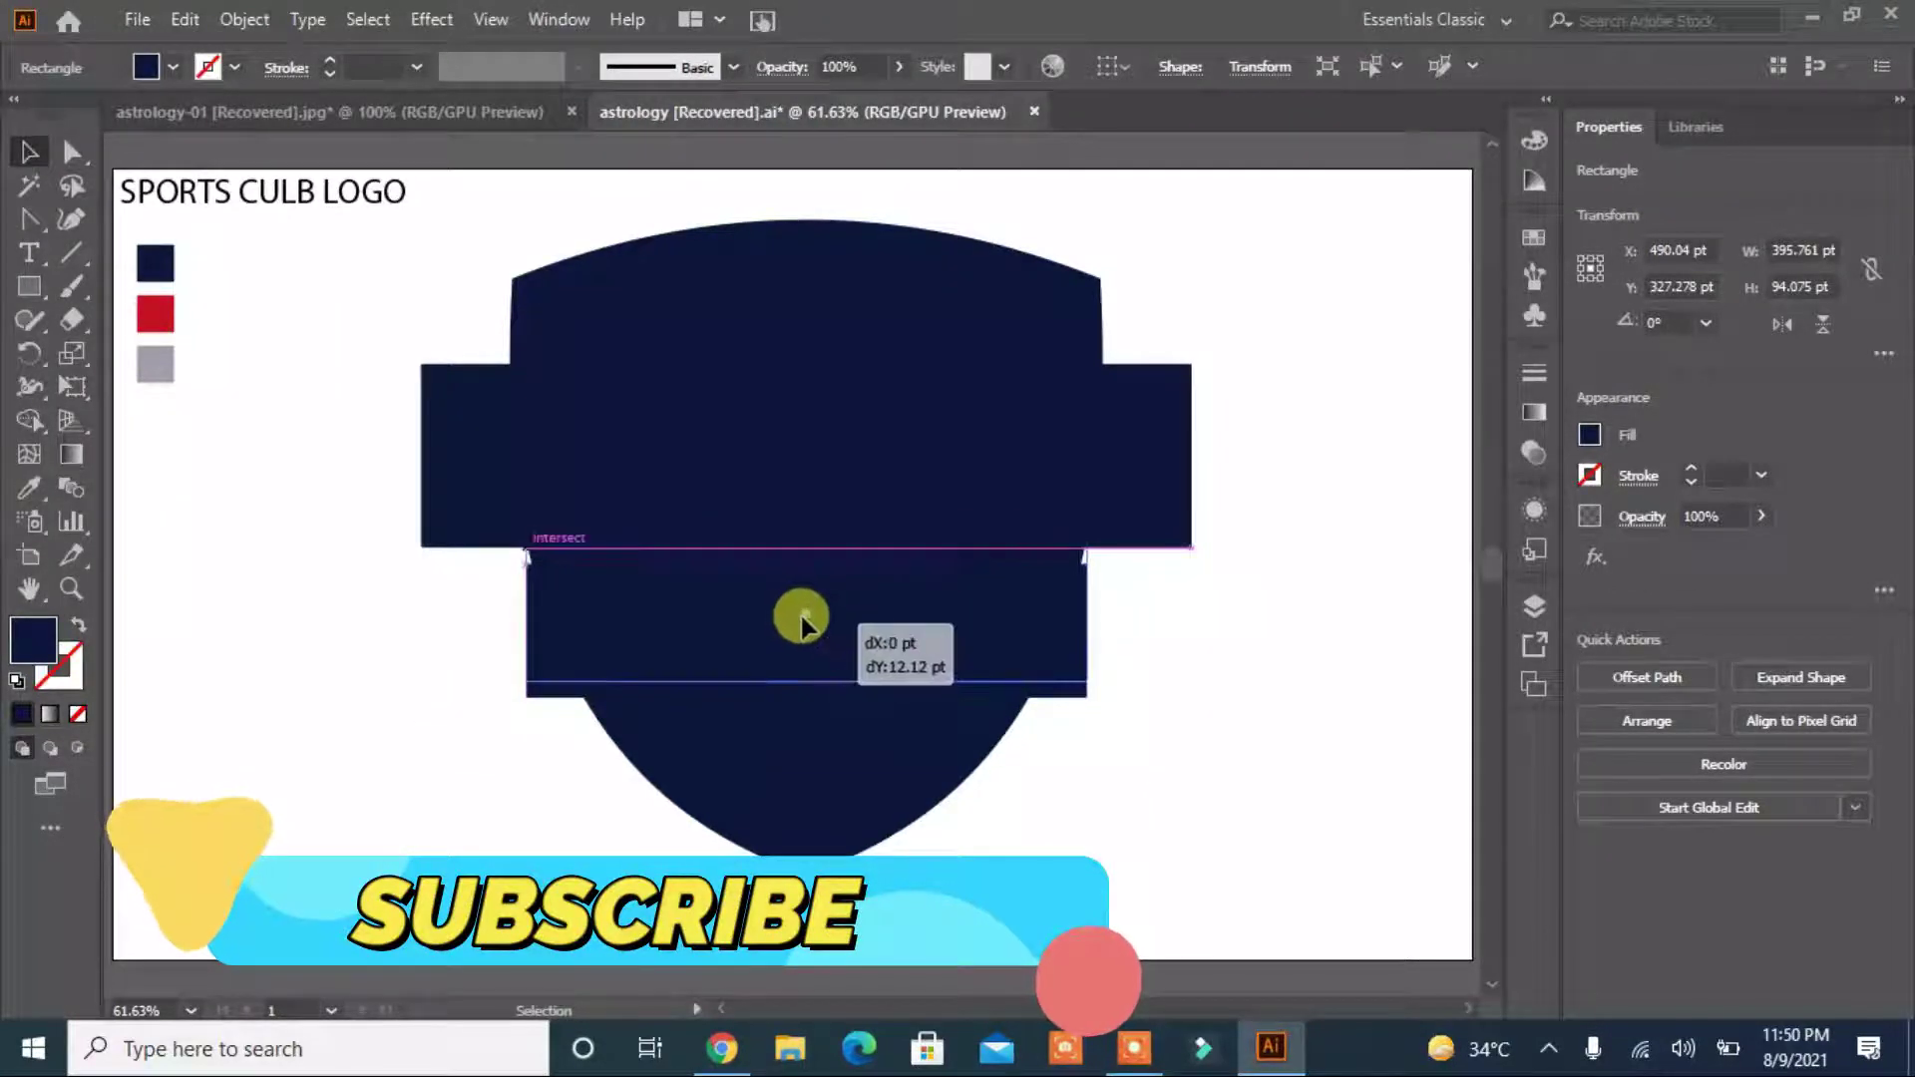
left_click_drag(804, 634, 804, 611)
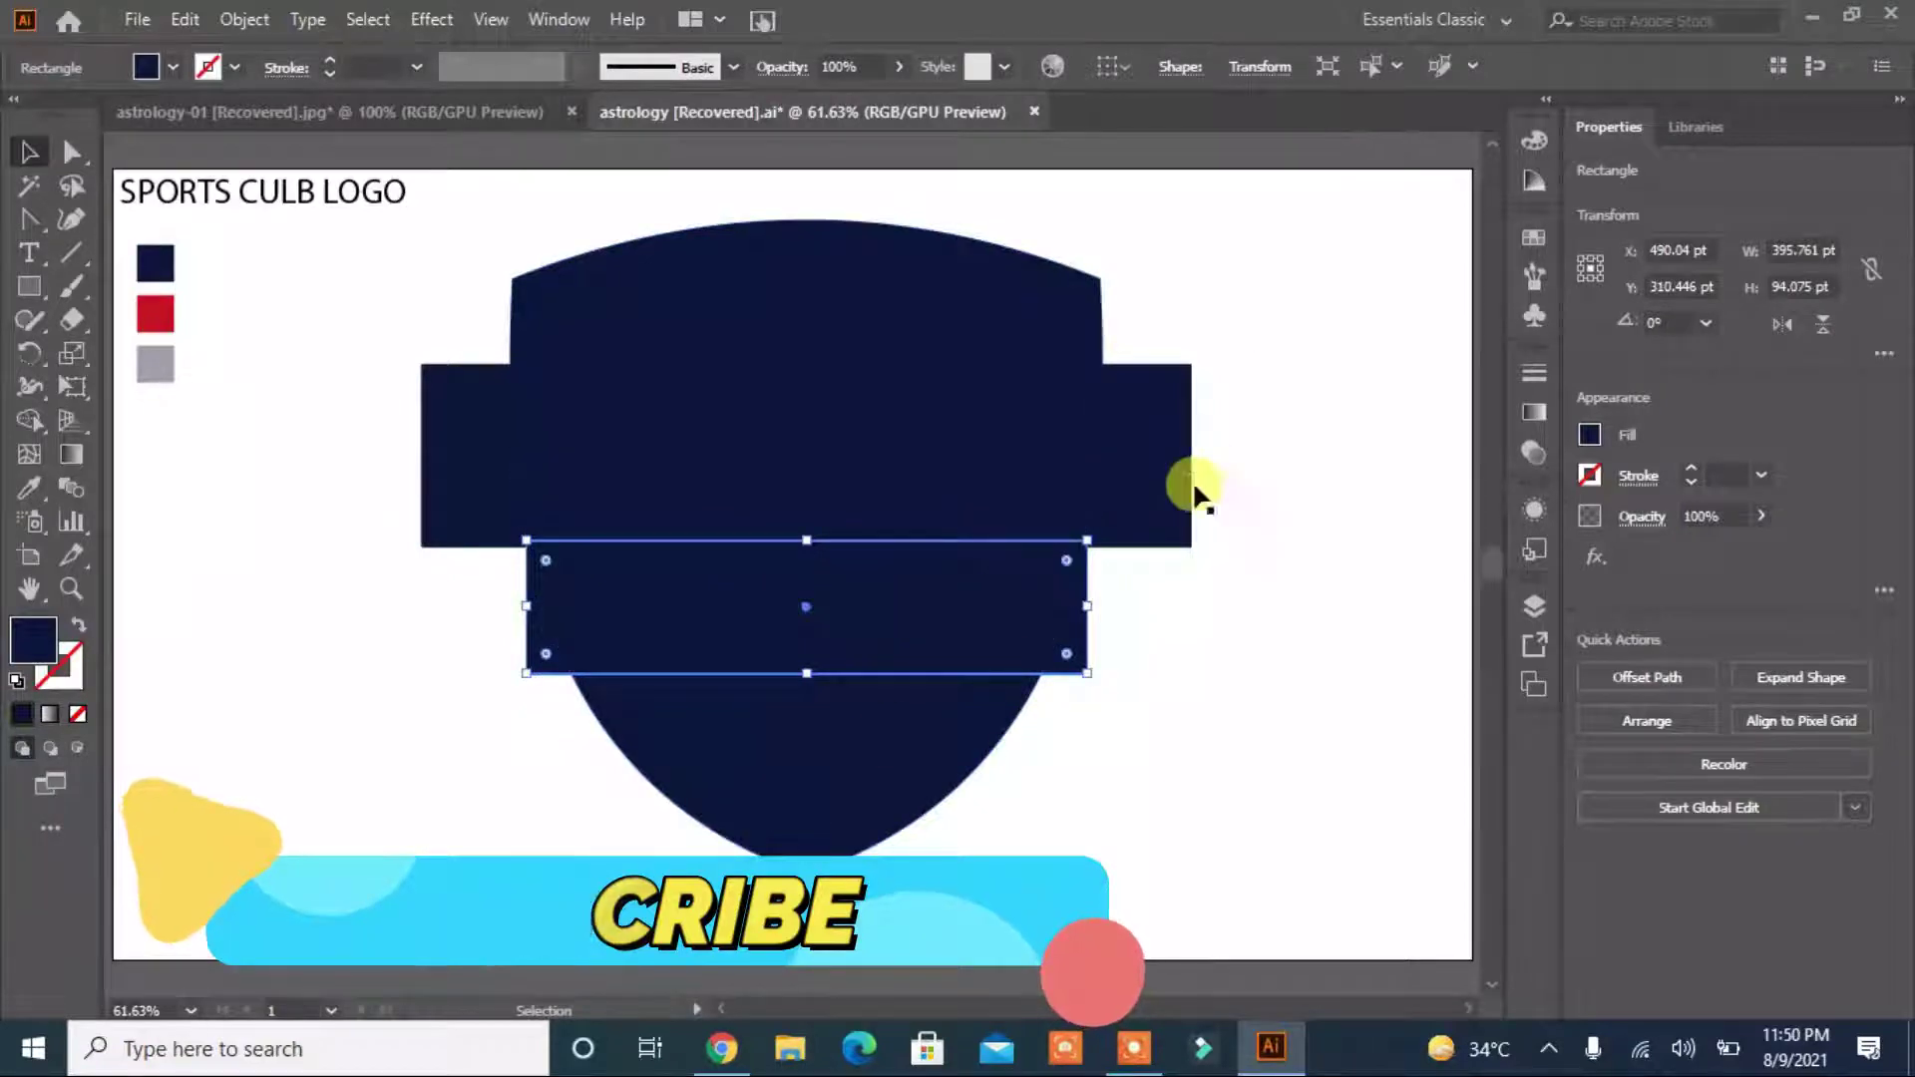
Warp the wide band with an 18% Arc envelope.
left_click(1135, 451)
left_click(244, 19)
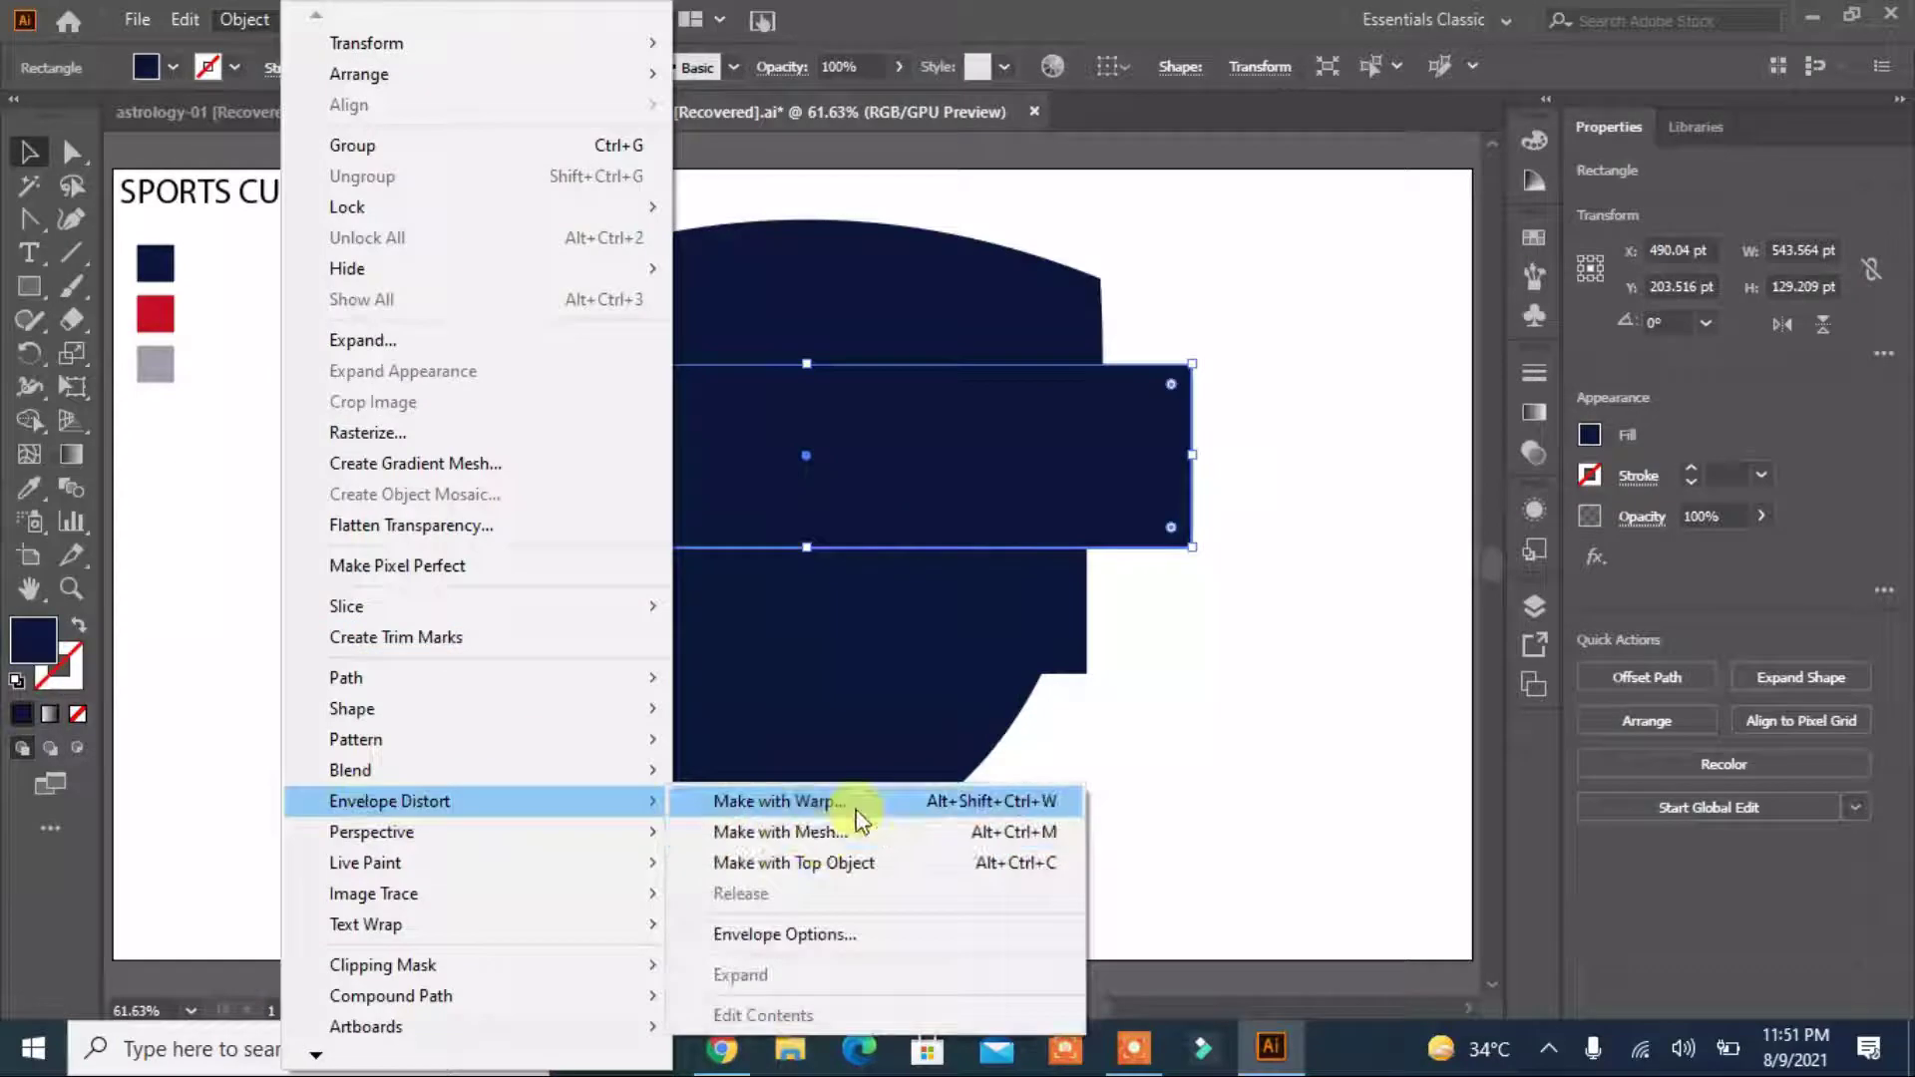
left_click(791, 804)
left_click_drag(1026, 320, 1539, 281)
left_click(1241, 629)
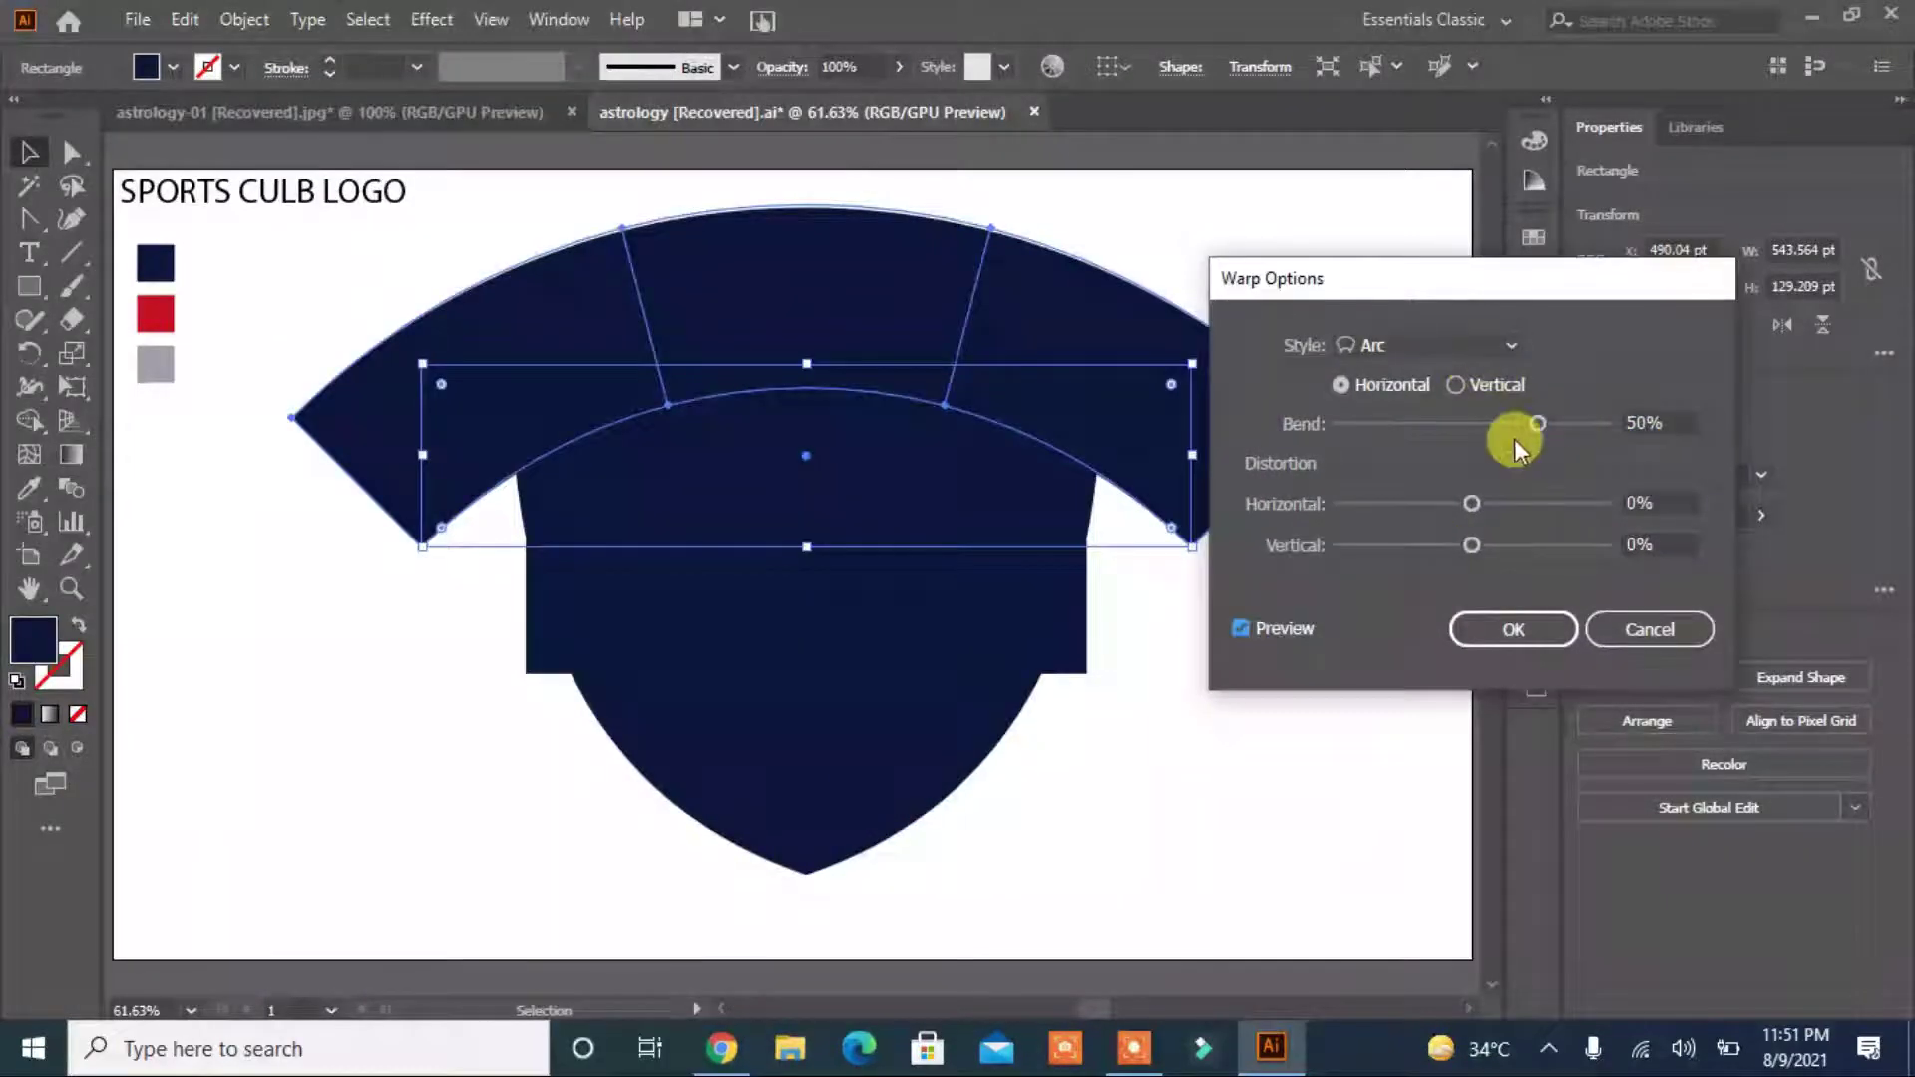
left_click(1641, 423)
scroll(1636, 417, "down", 20)
scroll(1627, 417, "down", 10)
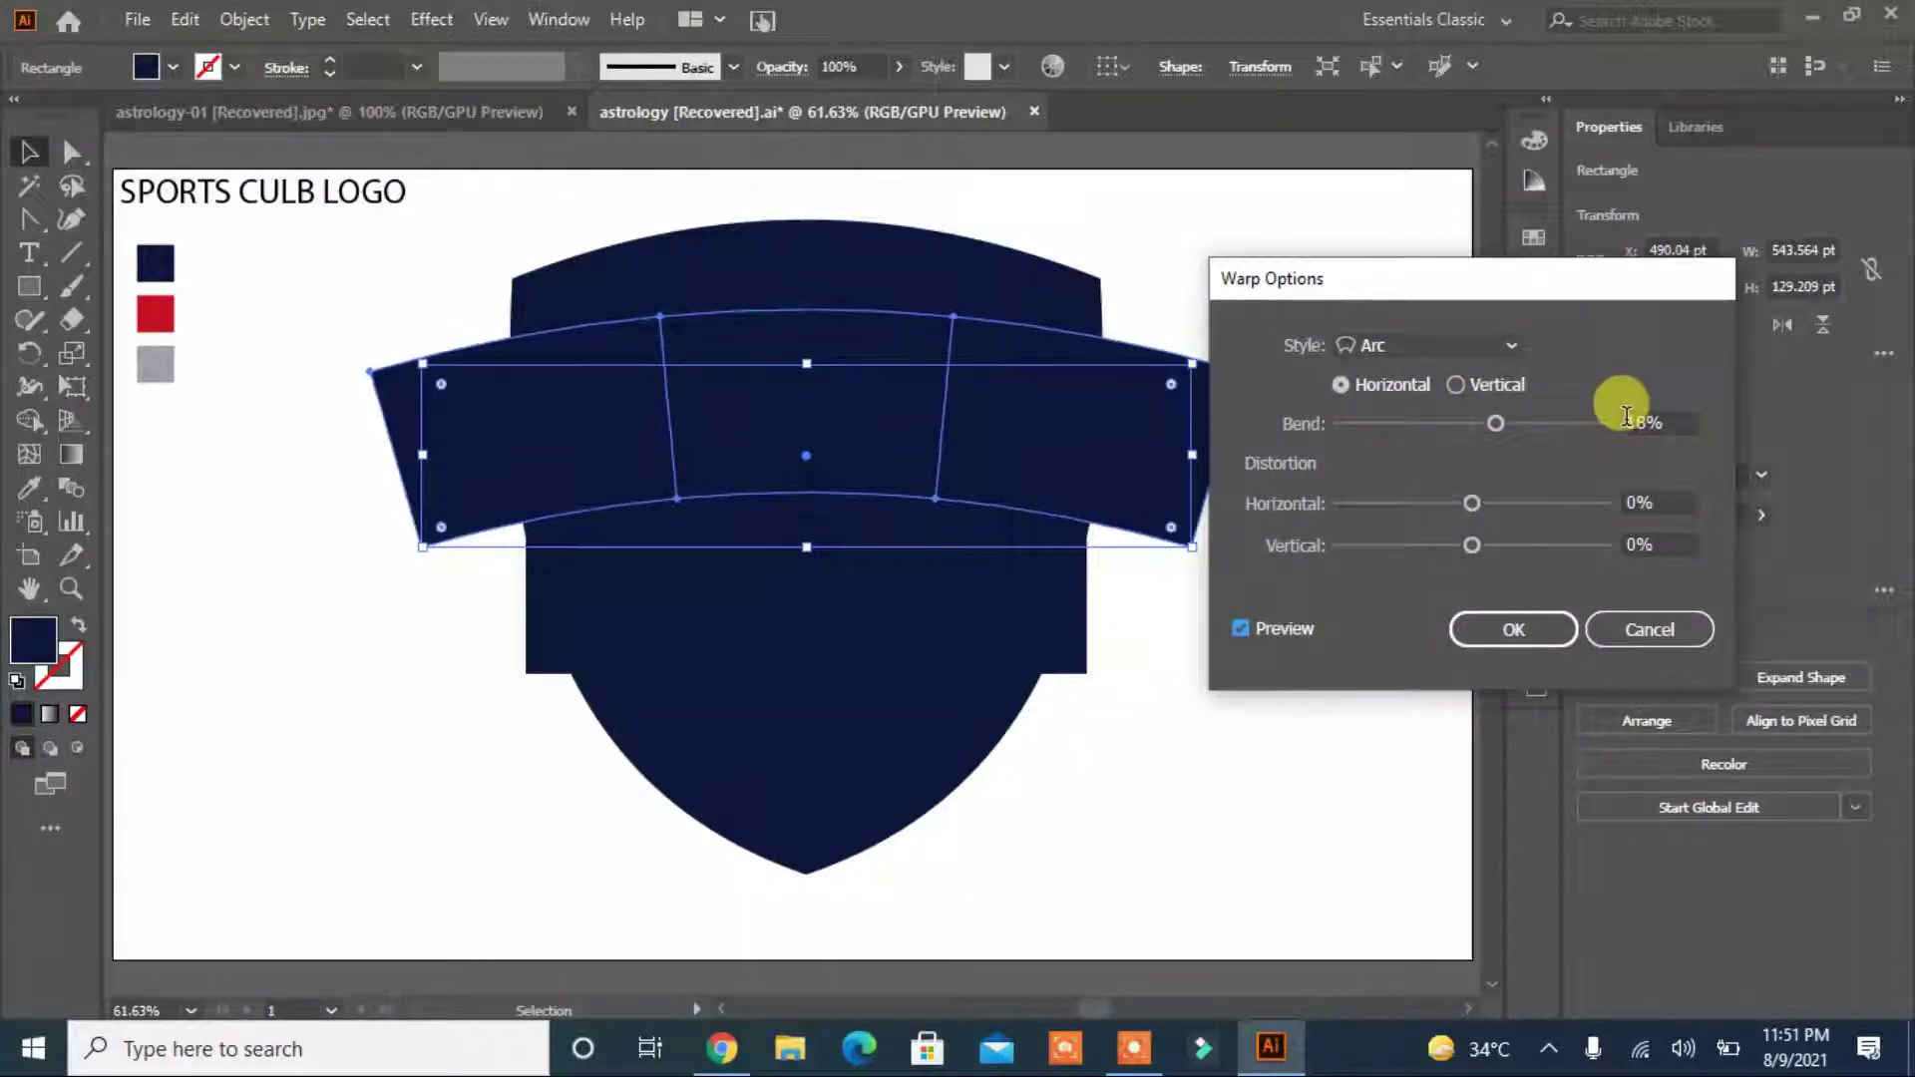
left_click(1496, 632)
left_click(1301, 650)
Apply the same Arc envelope warp to the narrower lower strip.
left_click(1048, 559)
left_click(245, 19)
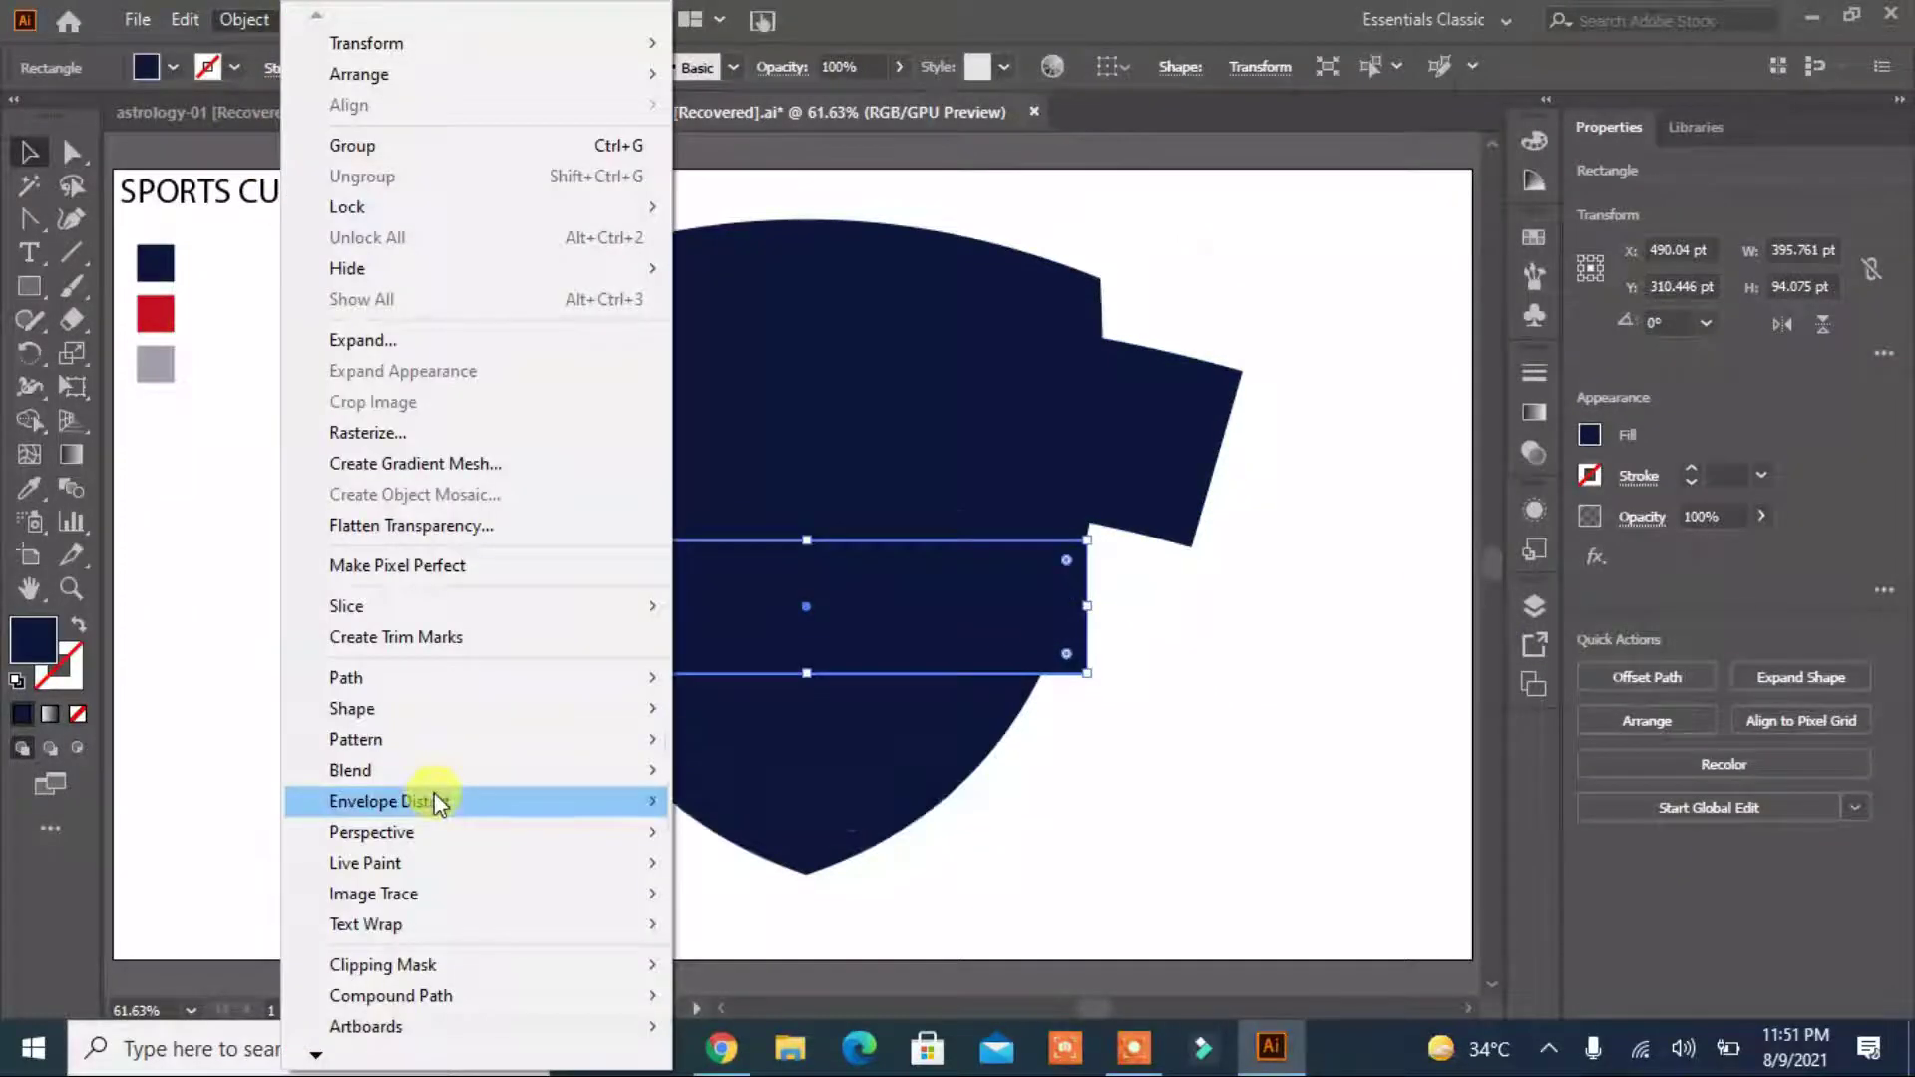
left_click(853, 801)
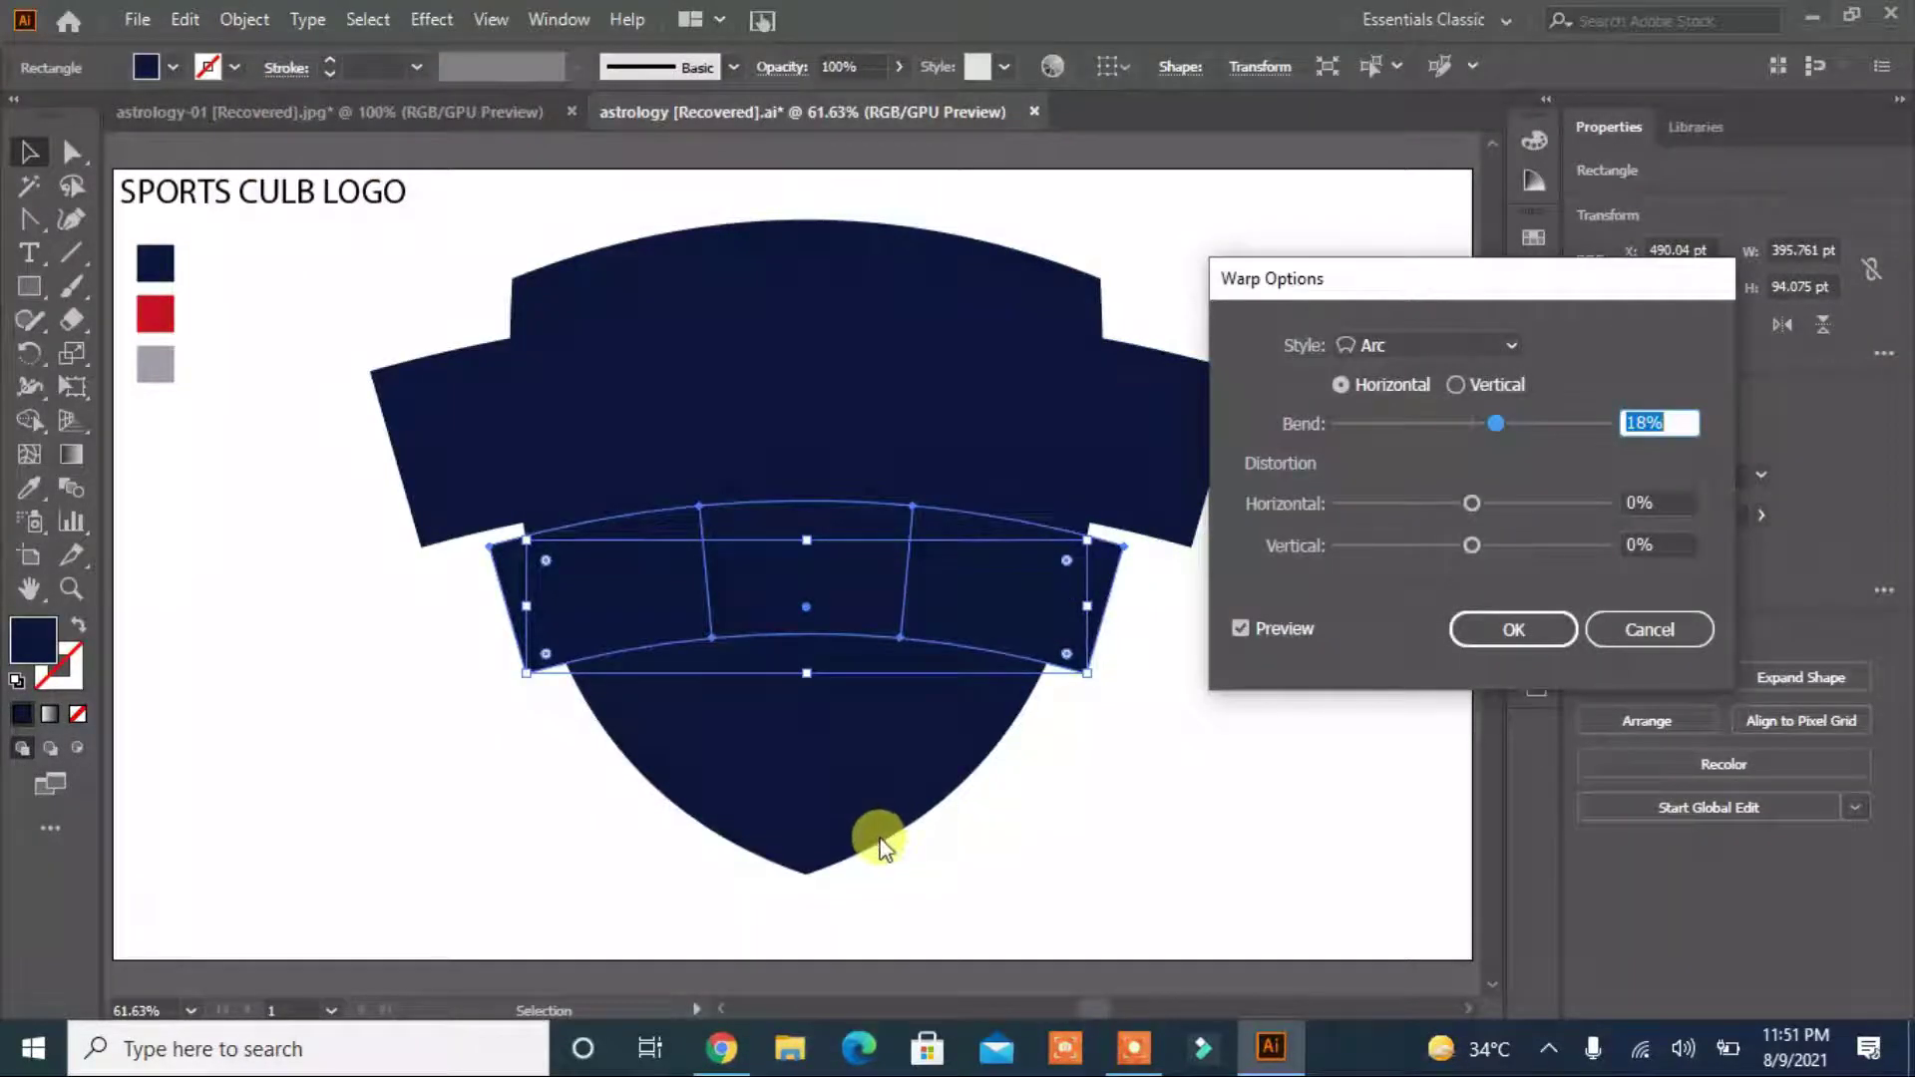
key("Return")
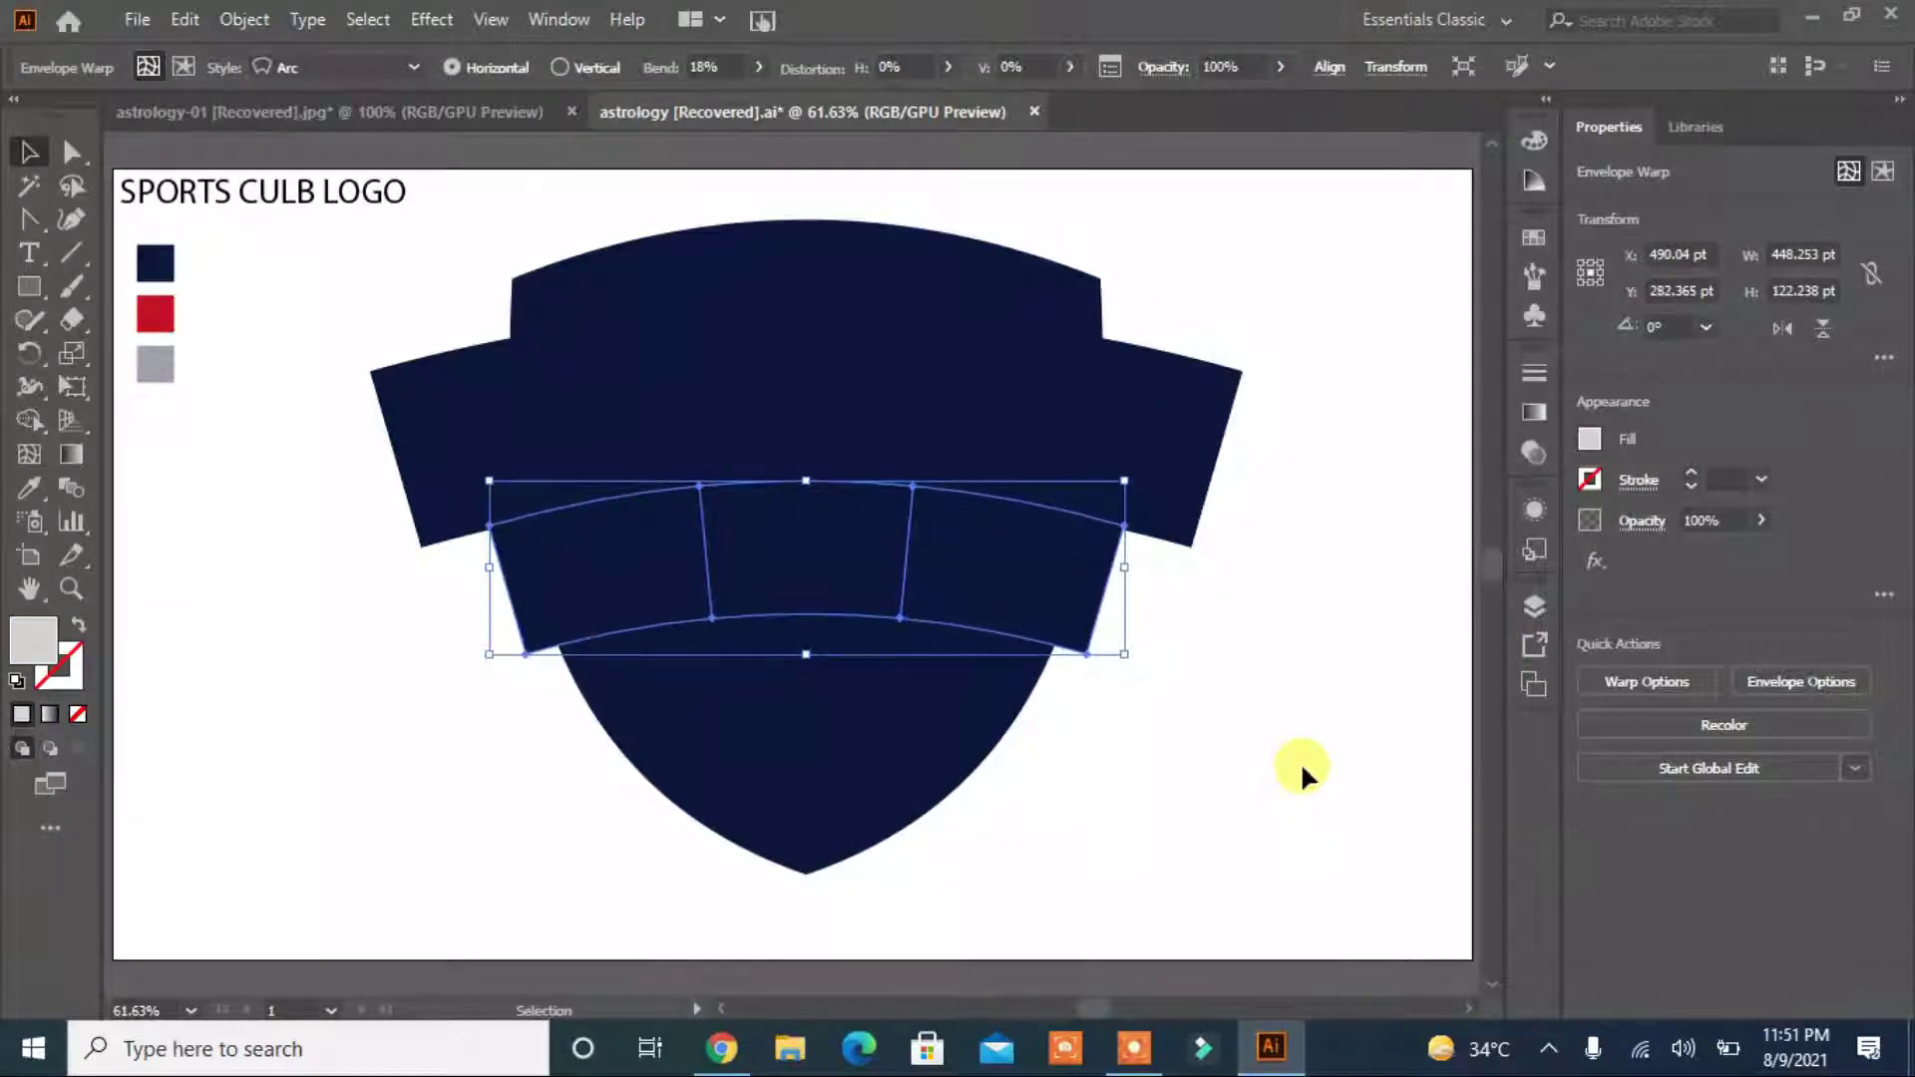
Shrink the upper arched wing band so it fits the shield.
left_click(1180, 489)
left_click_drag(1247, 549, 1225, 539)
left_click(1236, 571)
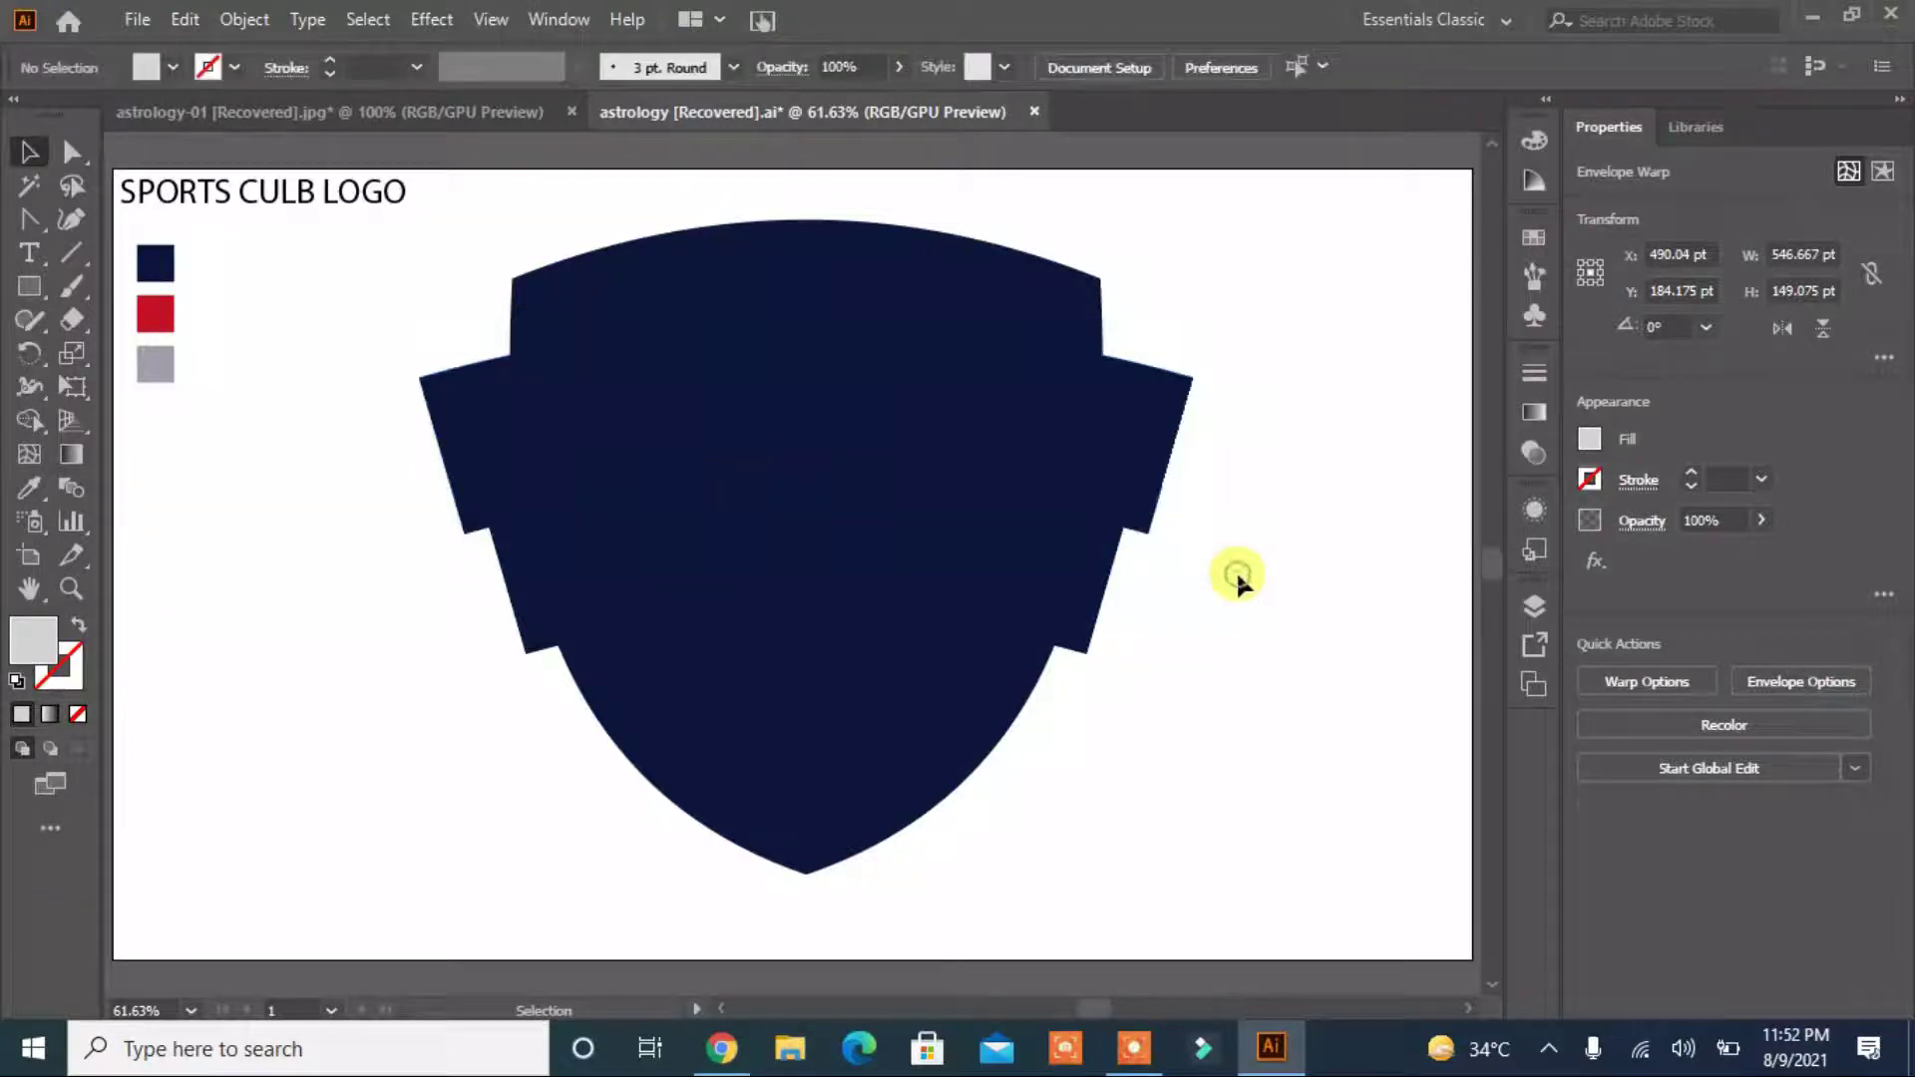
left_click(1077, 452)
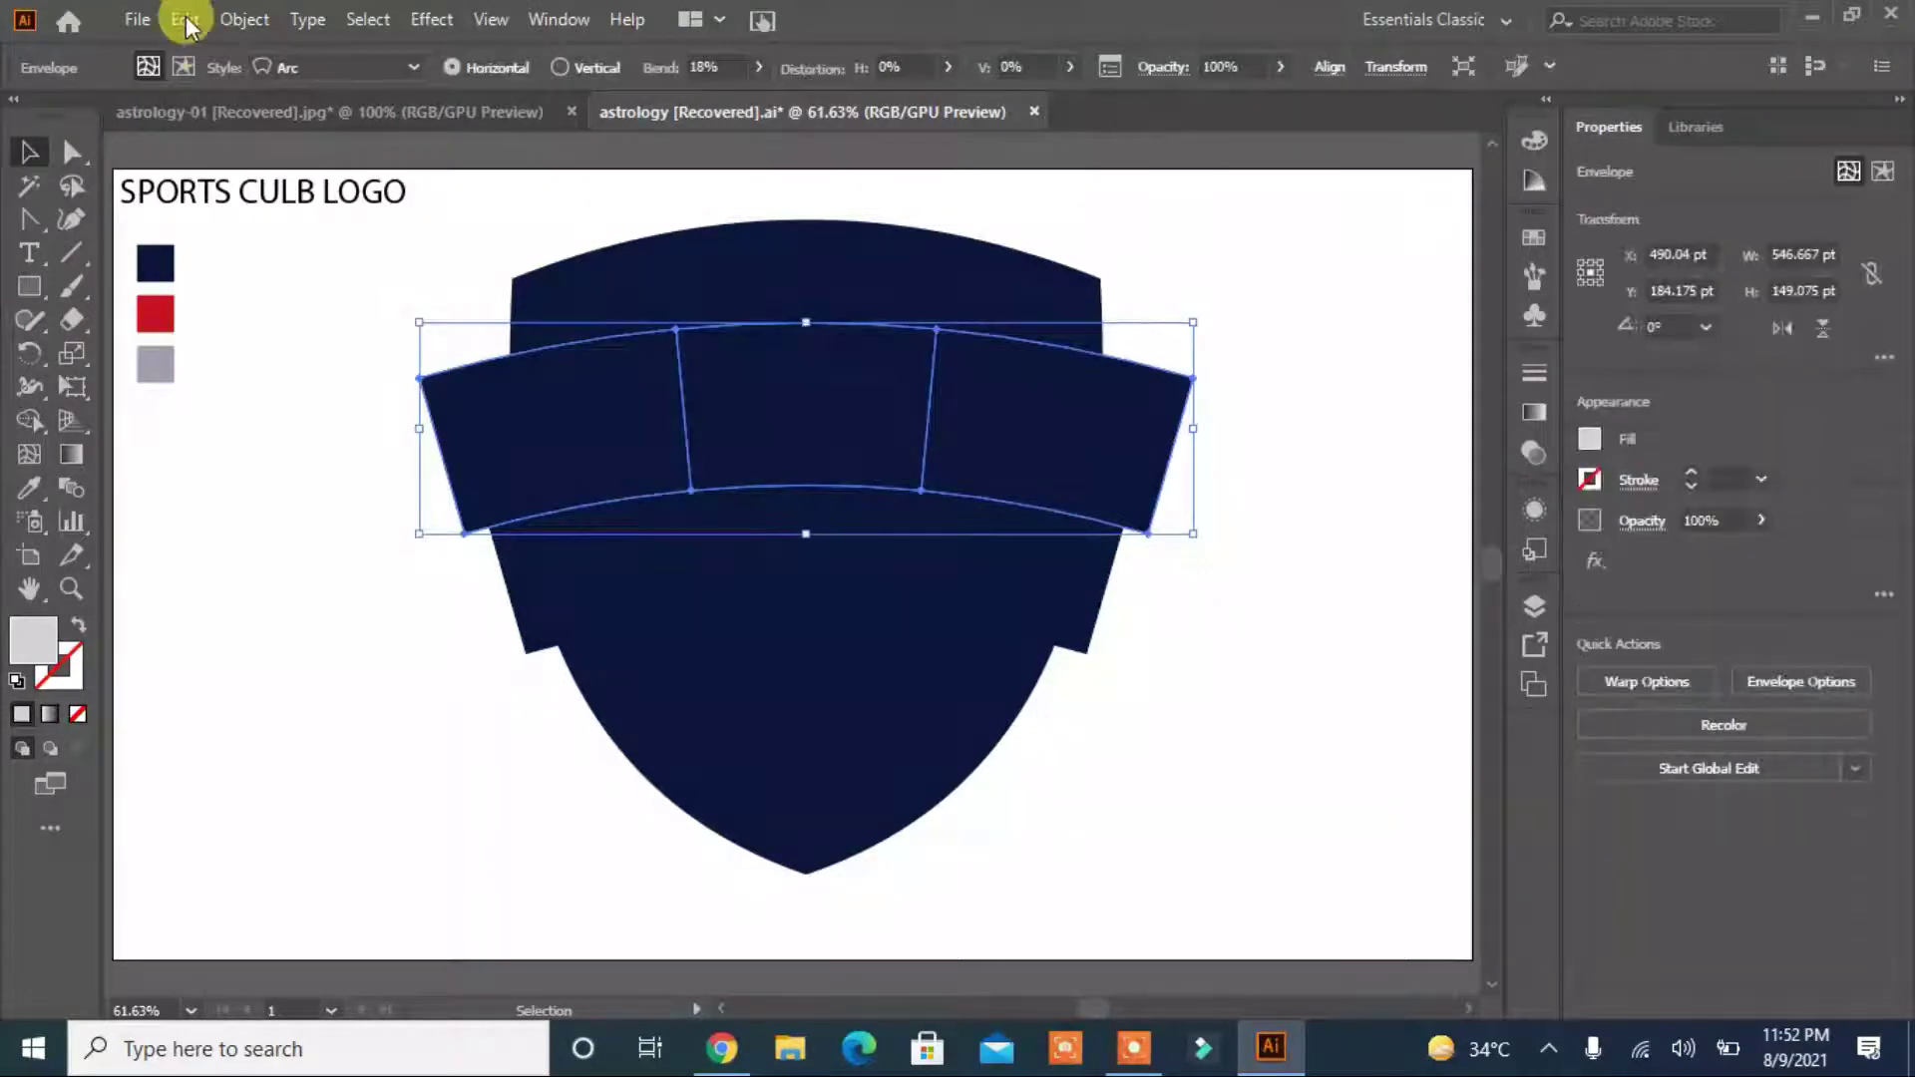
Expand both warped bands into plain, editable shapes with Object > Expand.
left_click(239, 20)
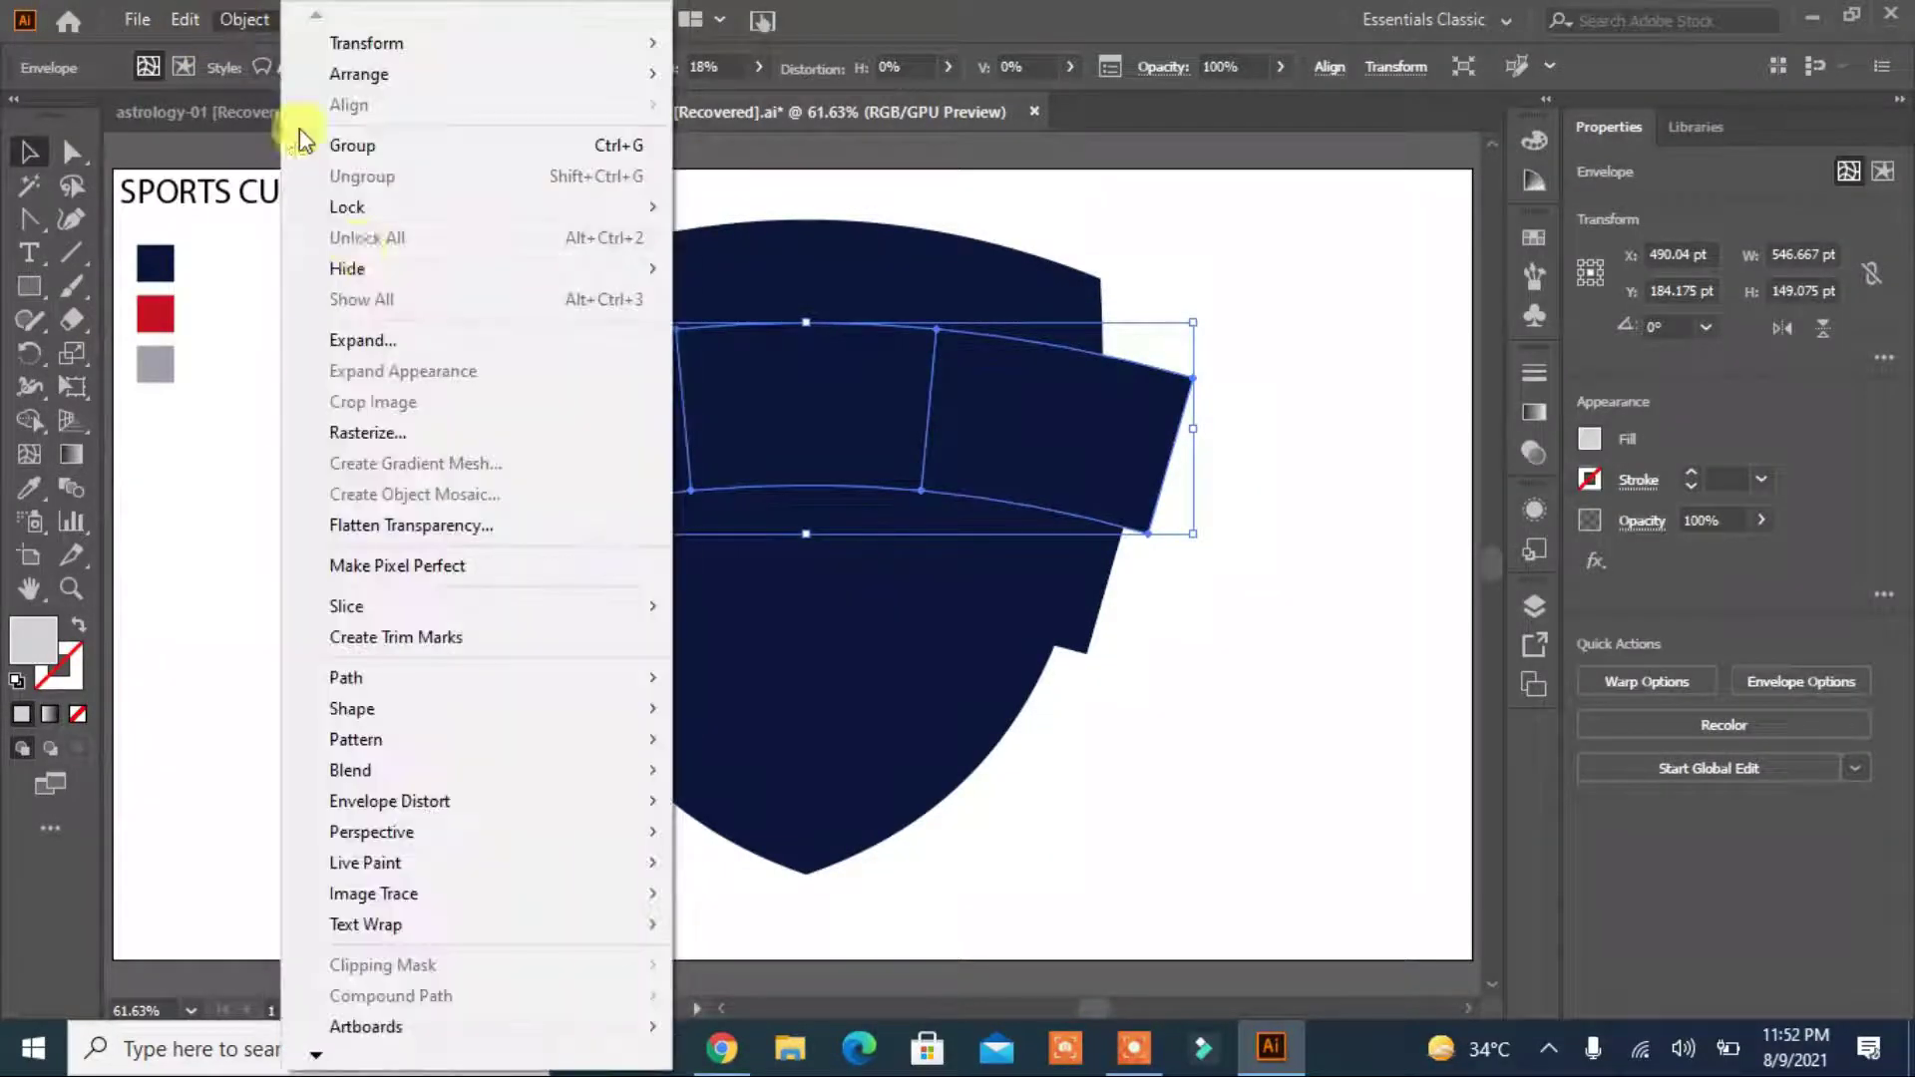
left_click(389, 329)
left_click(879, 684)
left_click(526, 602)
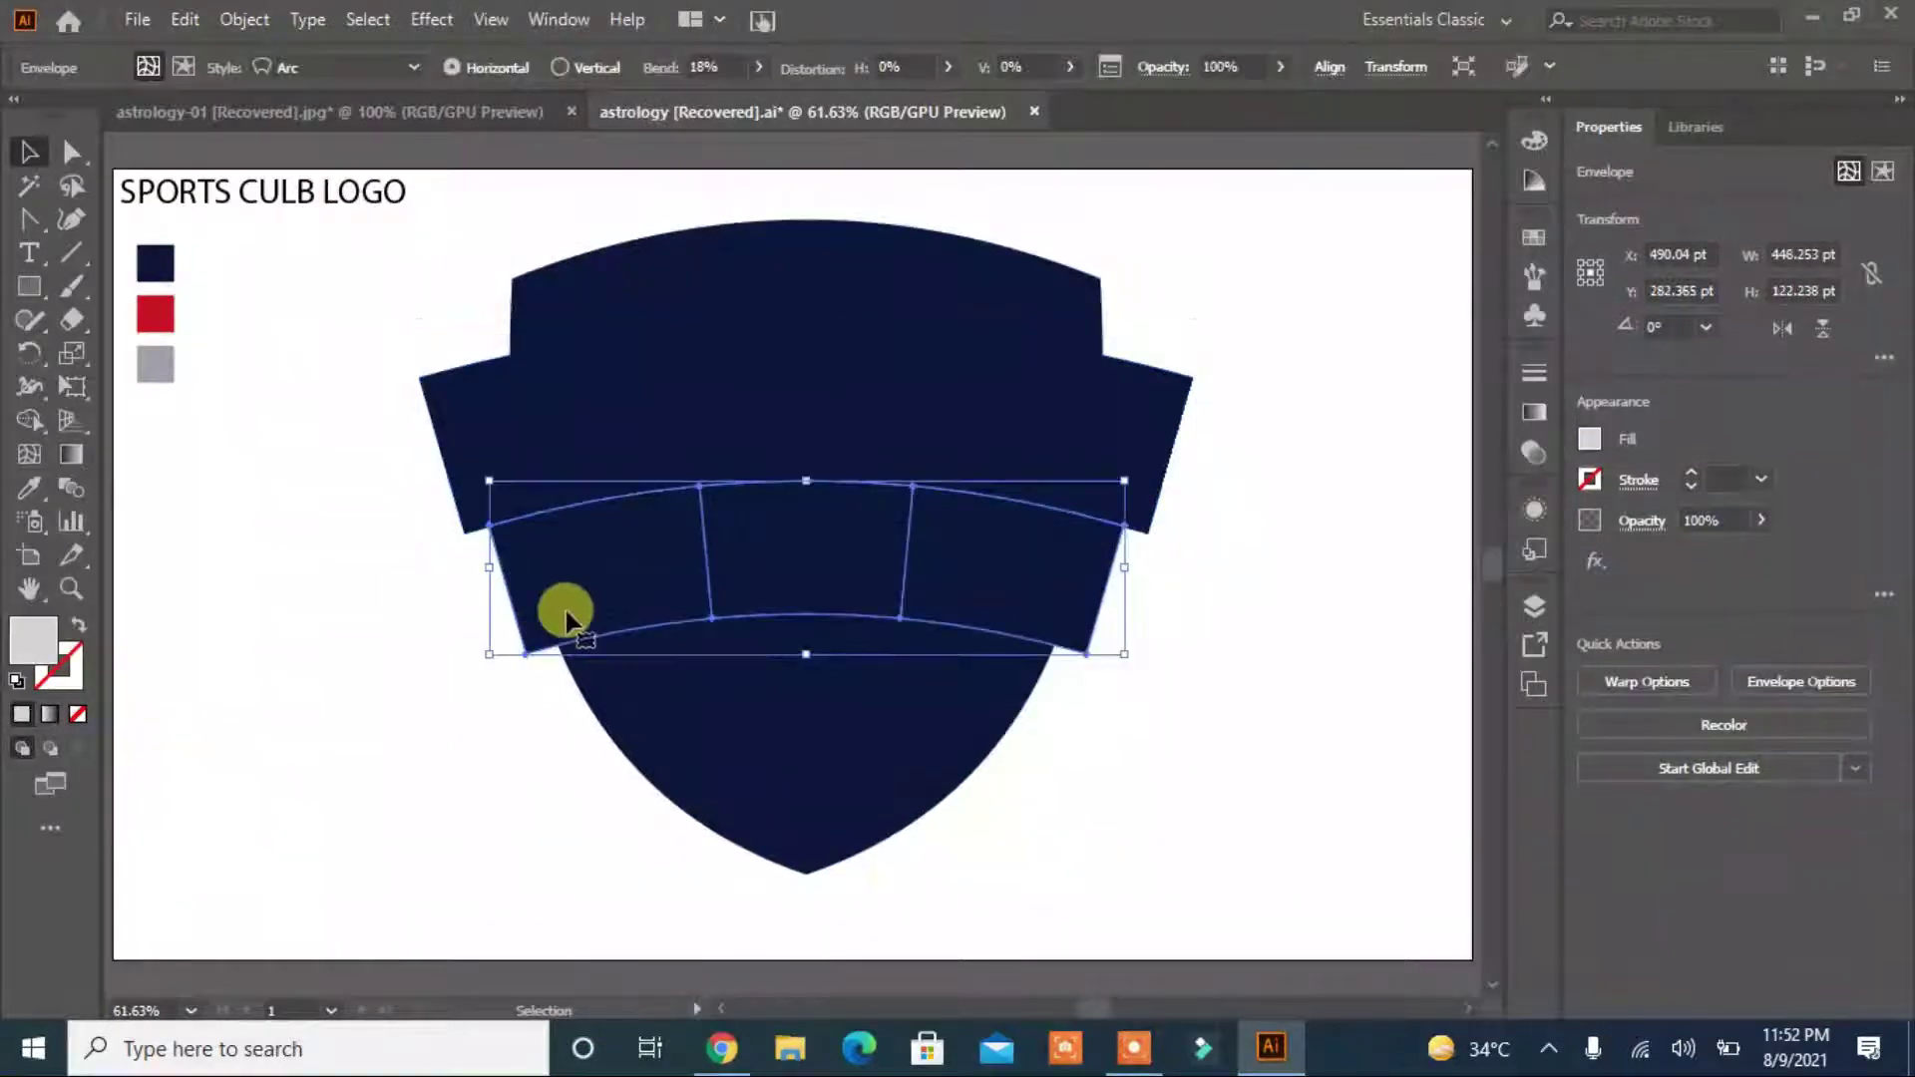
left_click(180, 20)
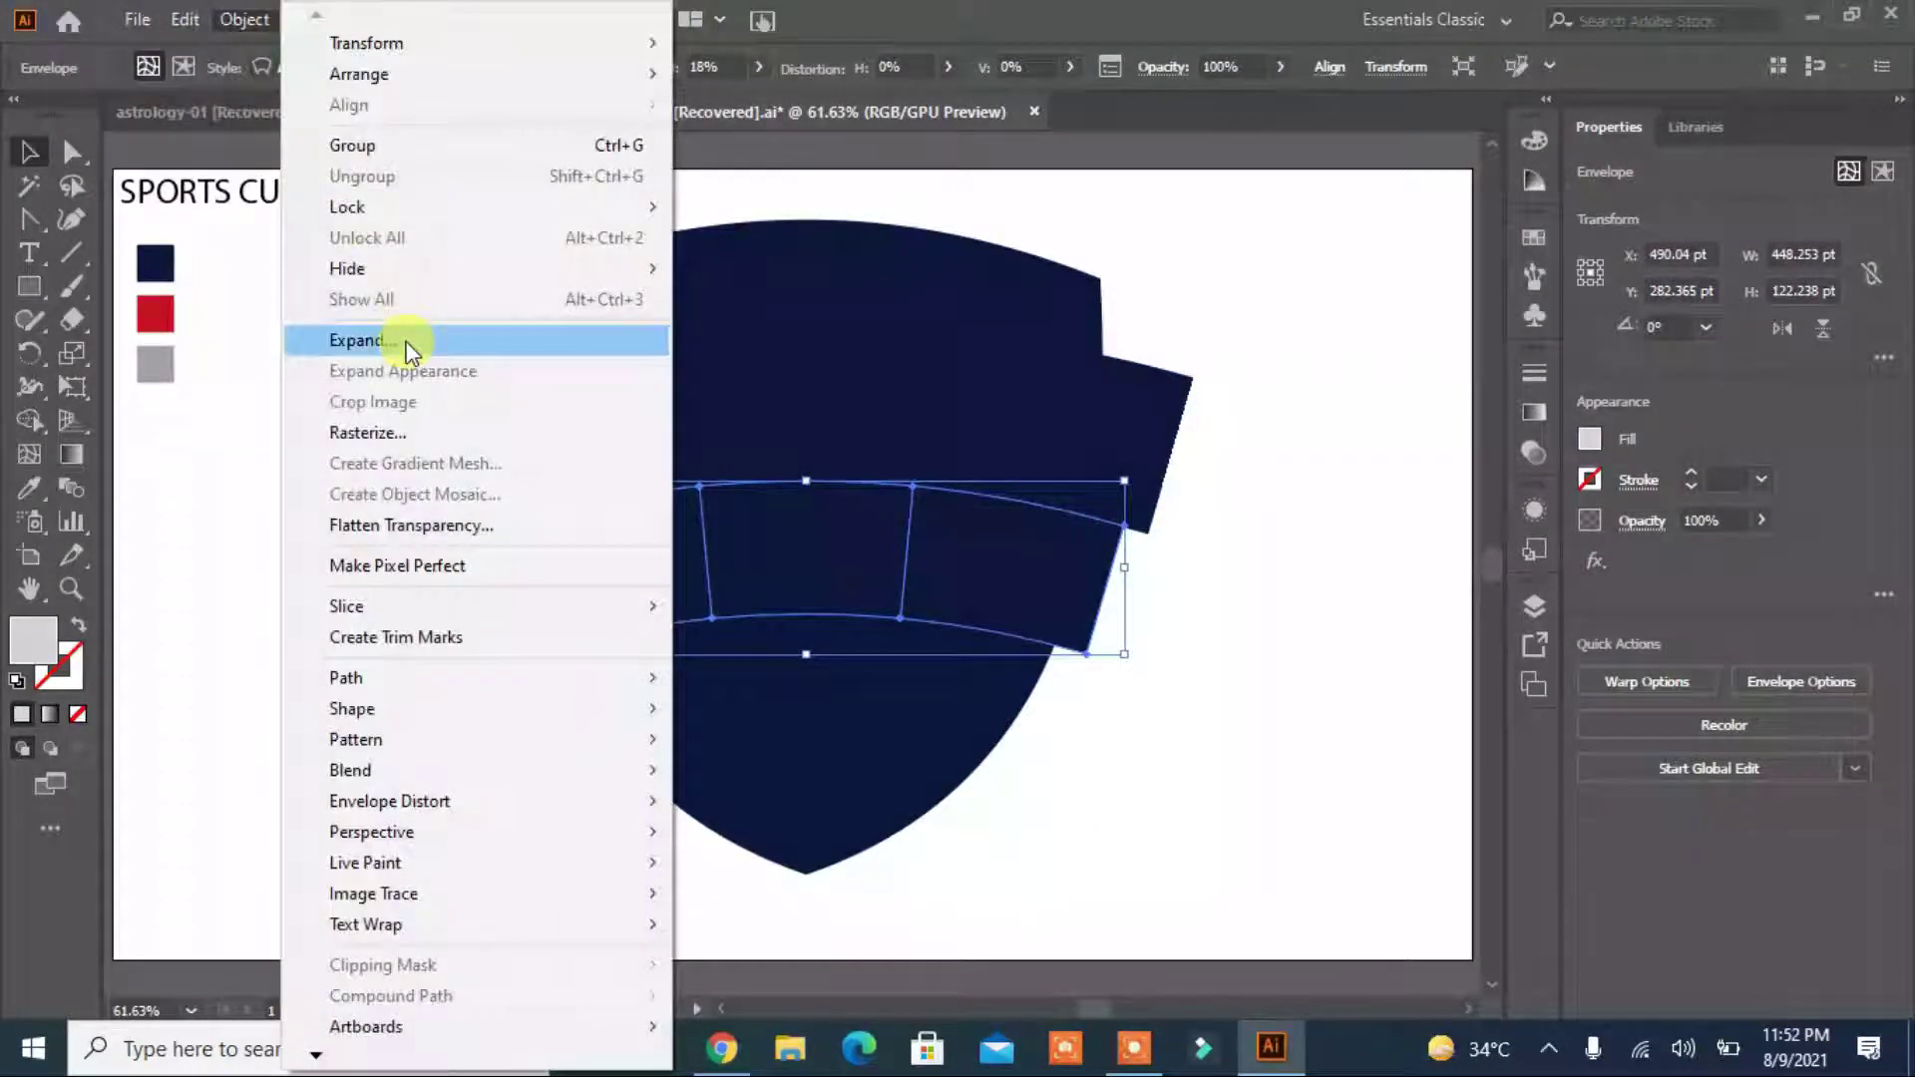
left_click(399, 342)
left_click(928, 686)
left_click(1244, 743)
left_click(1087, 519)
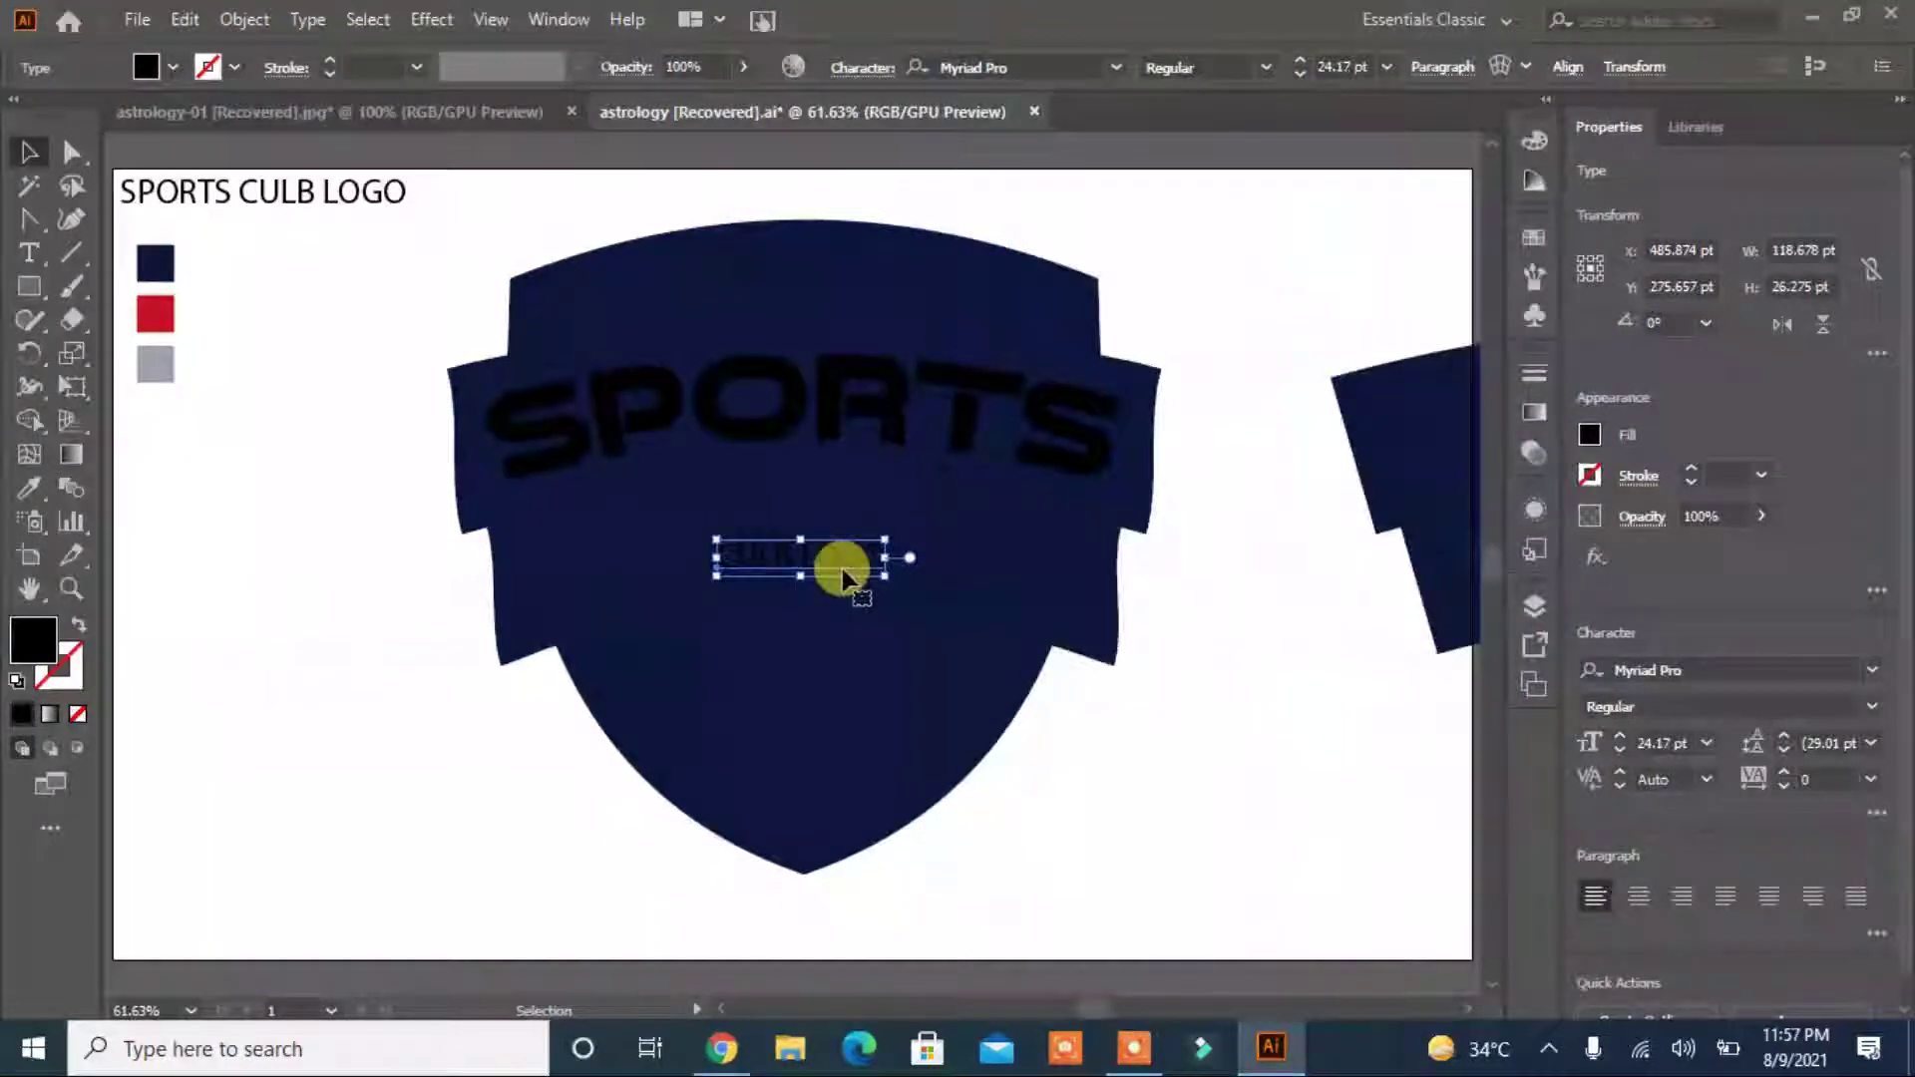
Set CULB LOGO in Manilla Cellos at 50 pt with tracking 100.
left_click(1620, 741)
left_click_drag(848, 563, 787, 541)
left_click(1117, 67)
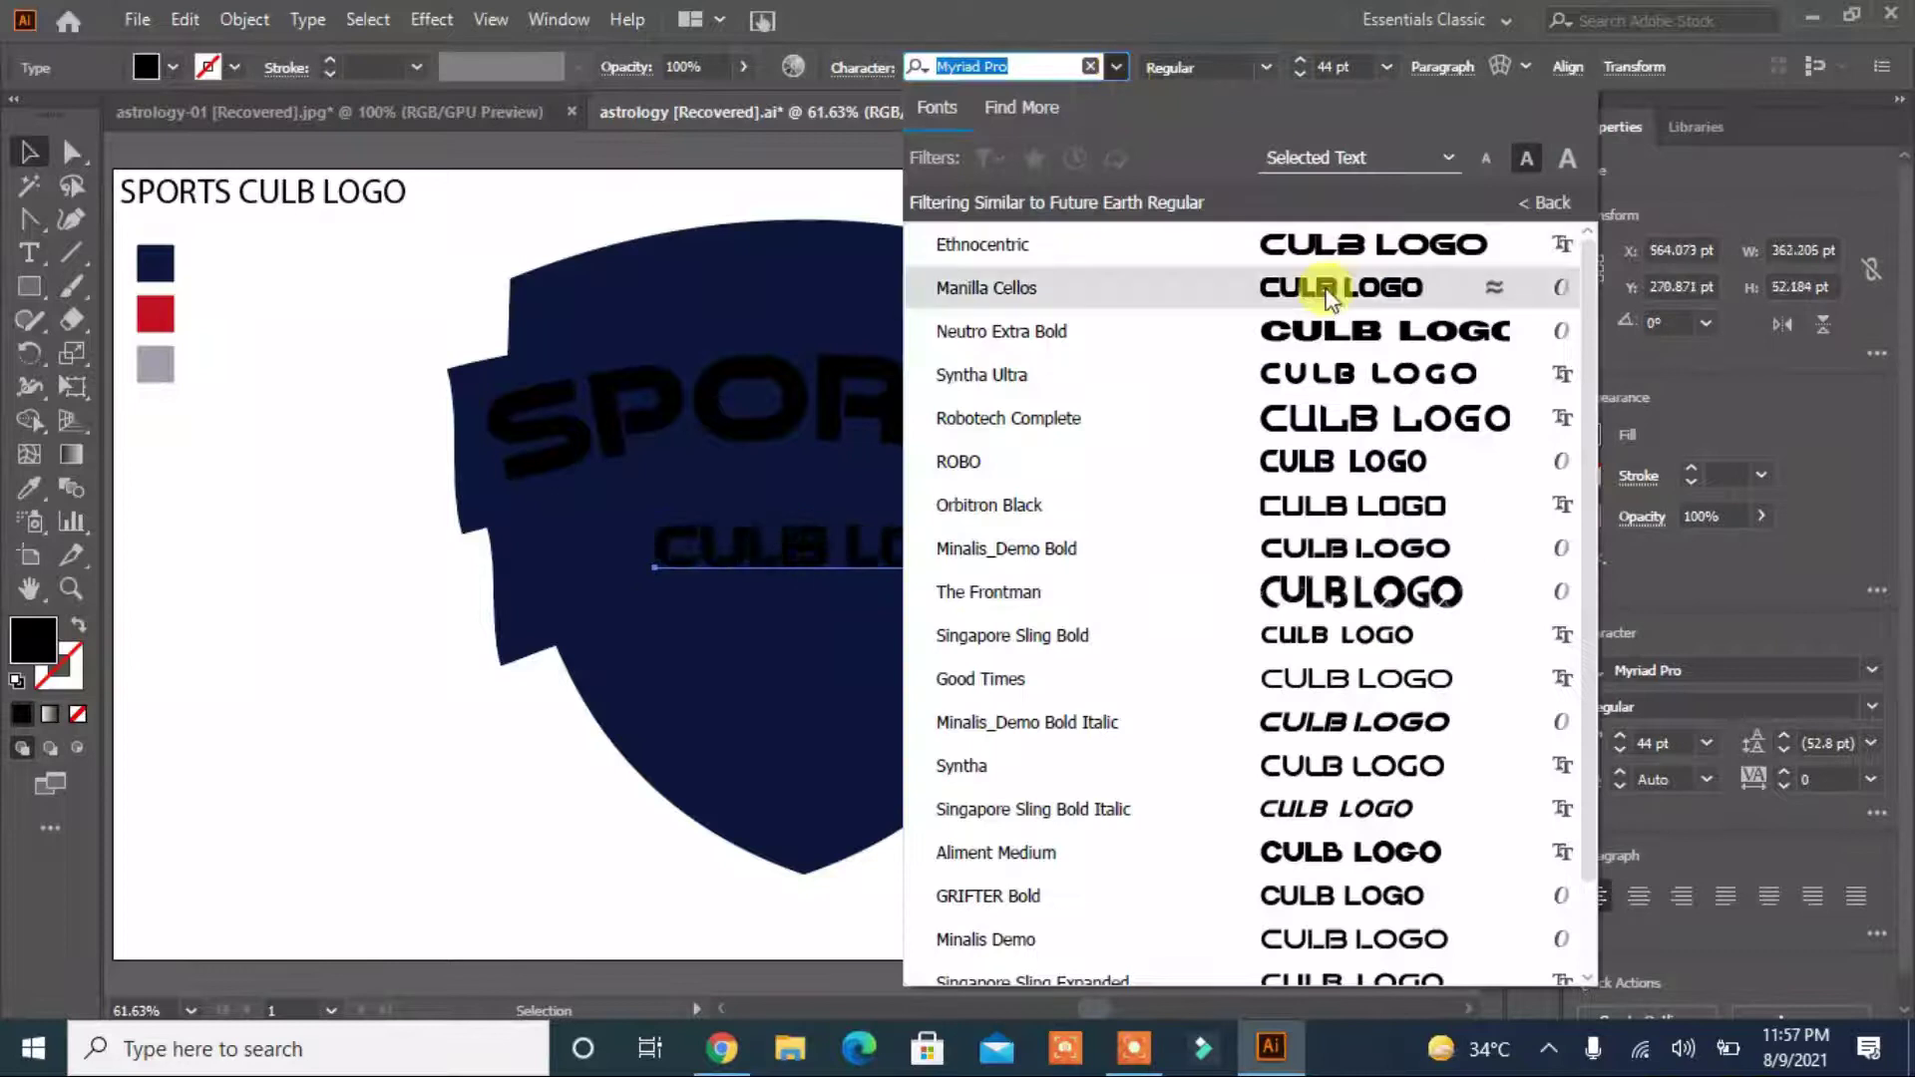
left_click(1322, 287)
left_click_drag(816, 569, 785, 576)
left_click(1620, 736)
left_click(1870, 779)
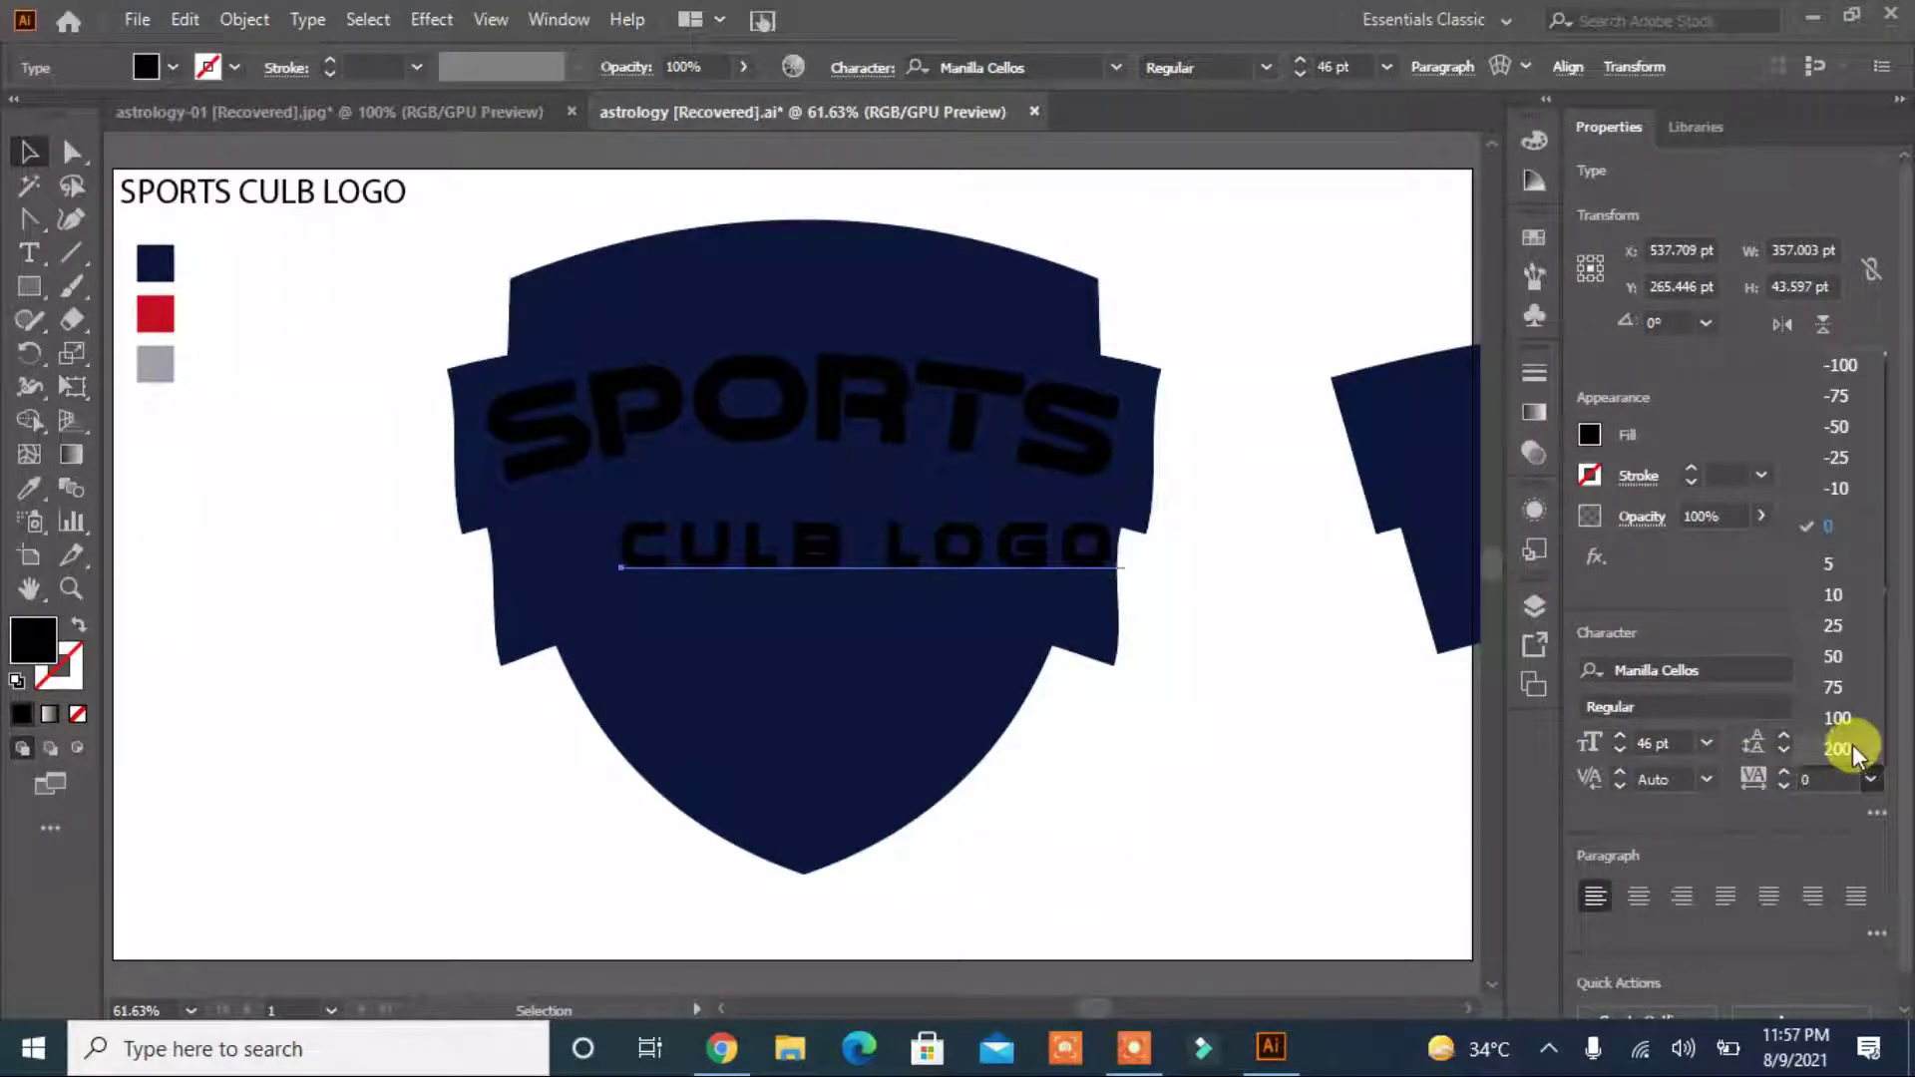
left_click(1835, 718)
Move CULB LOGO below SPORTS and centre both words horizontally on the shield.
left_click(967, 779)
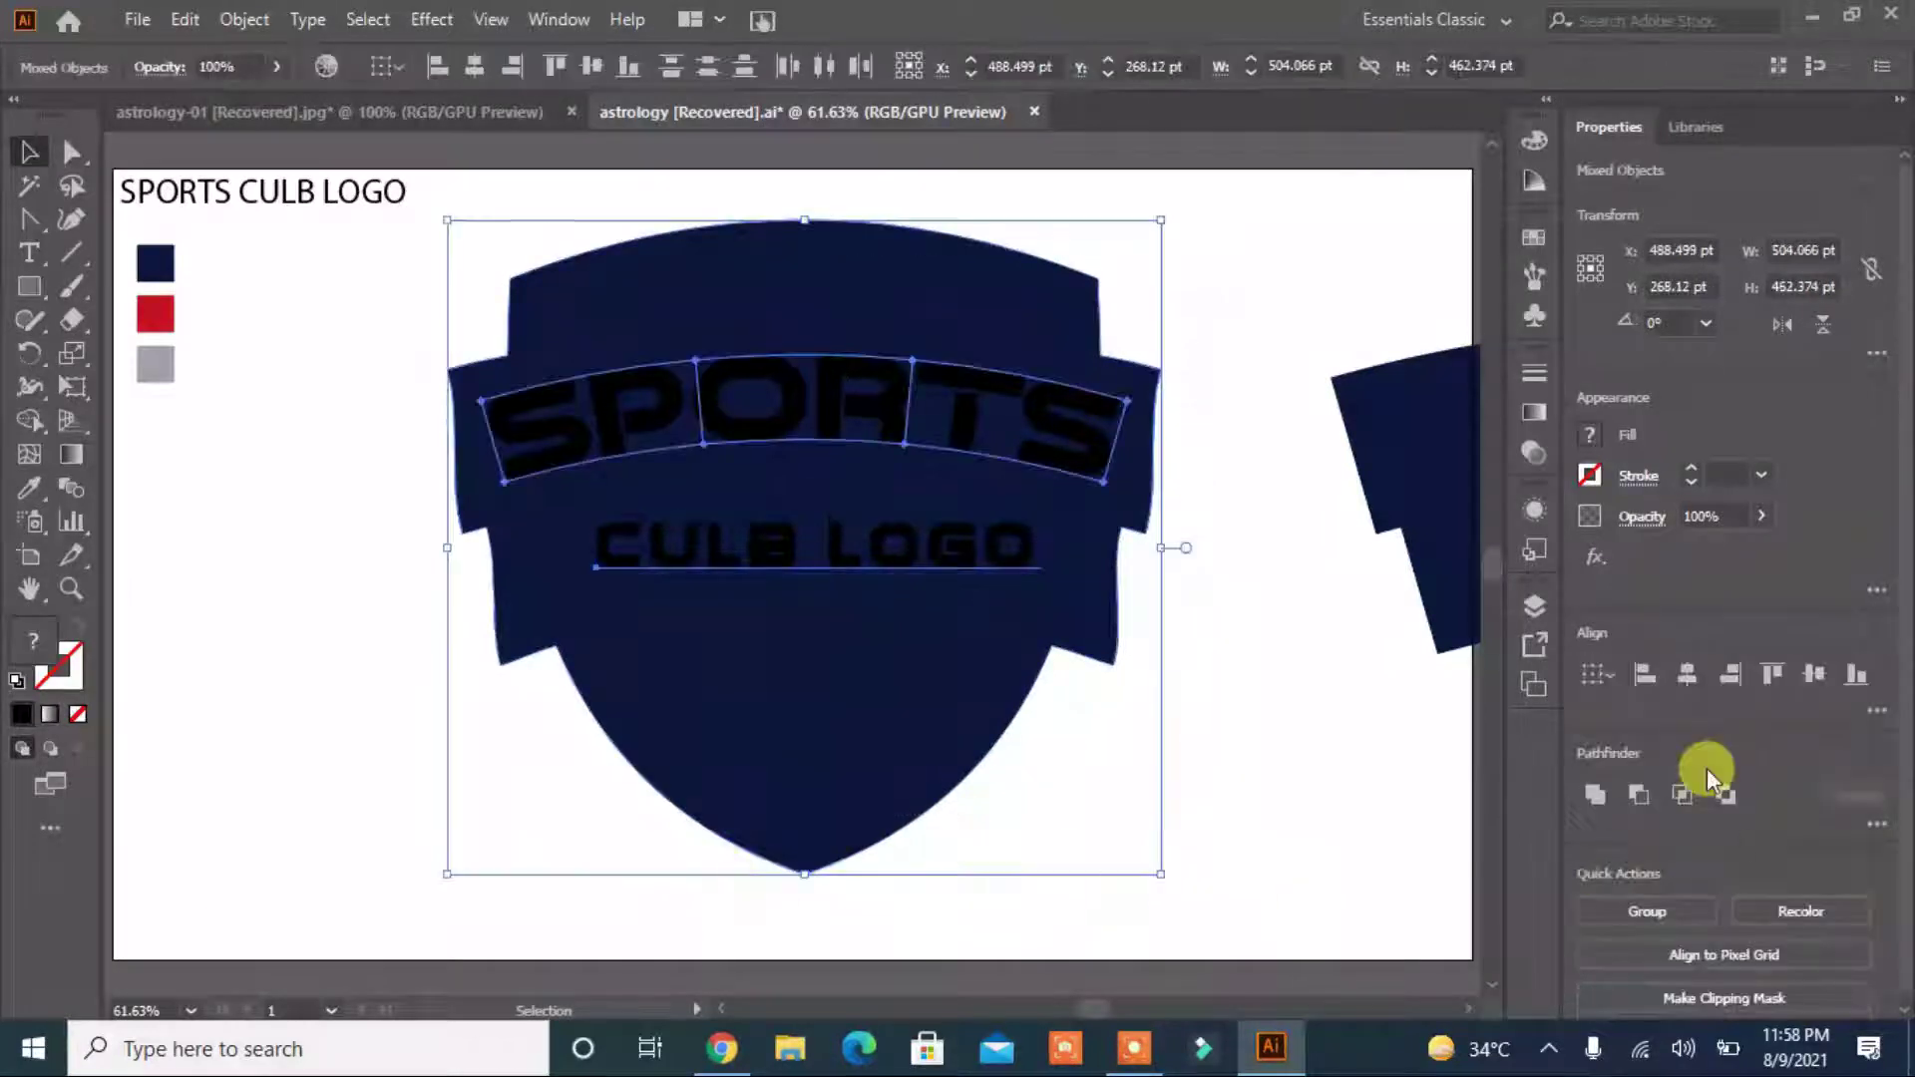
left_click(1148, 778)
left_click_drag(843, 565, 843, 608)
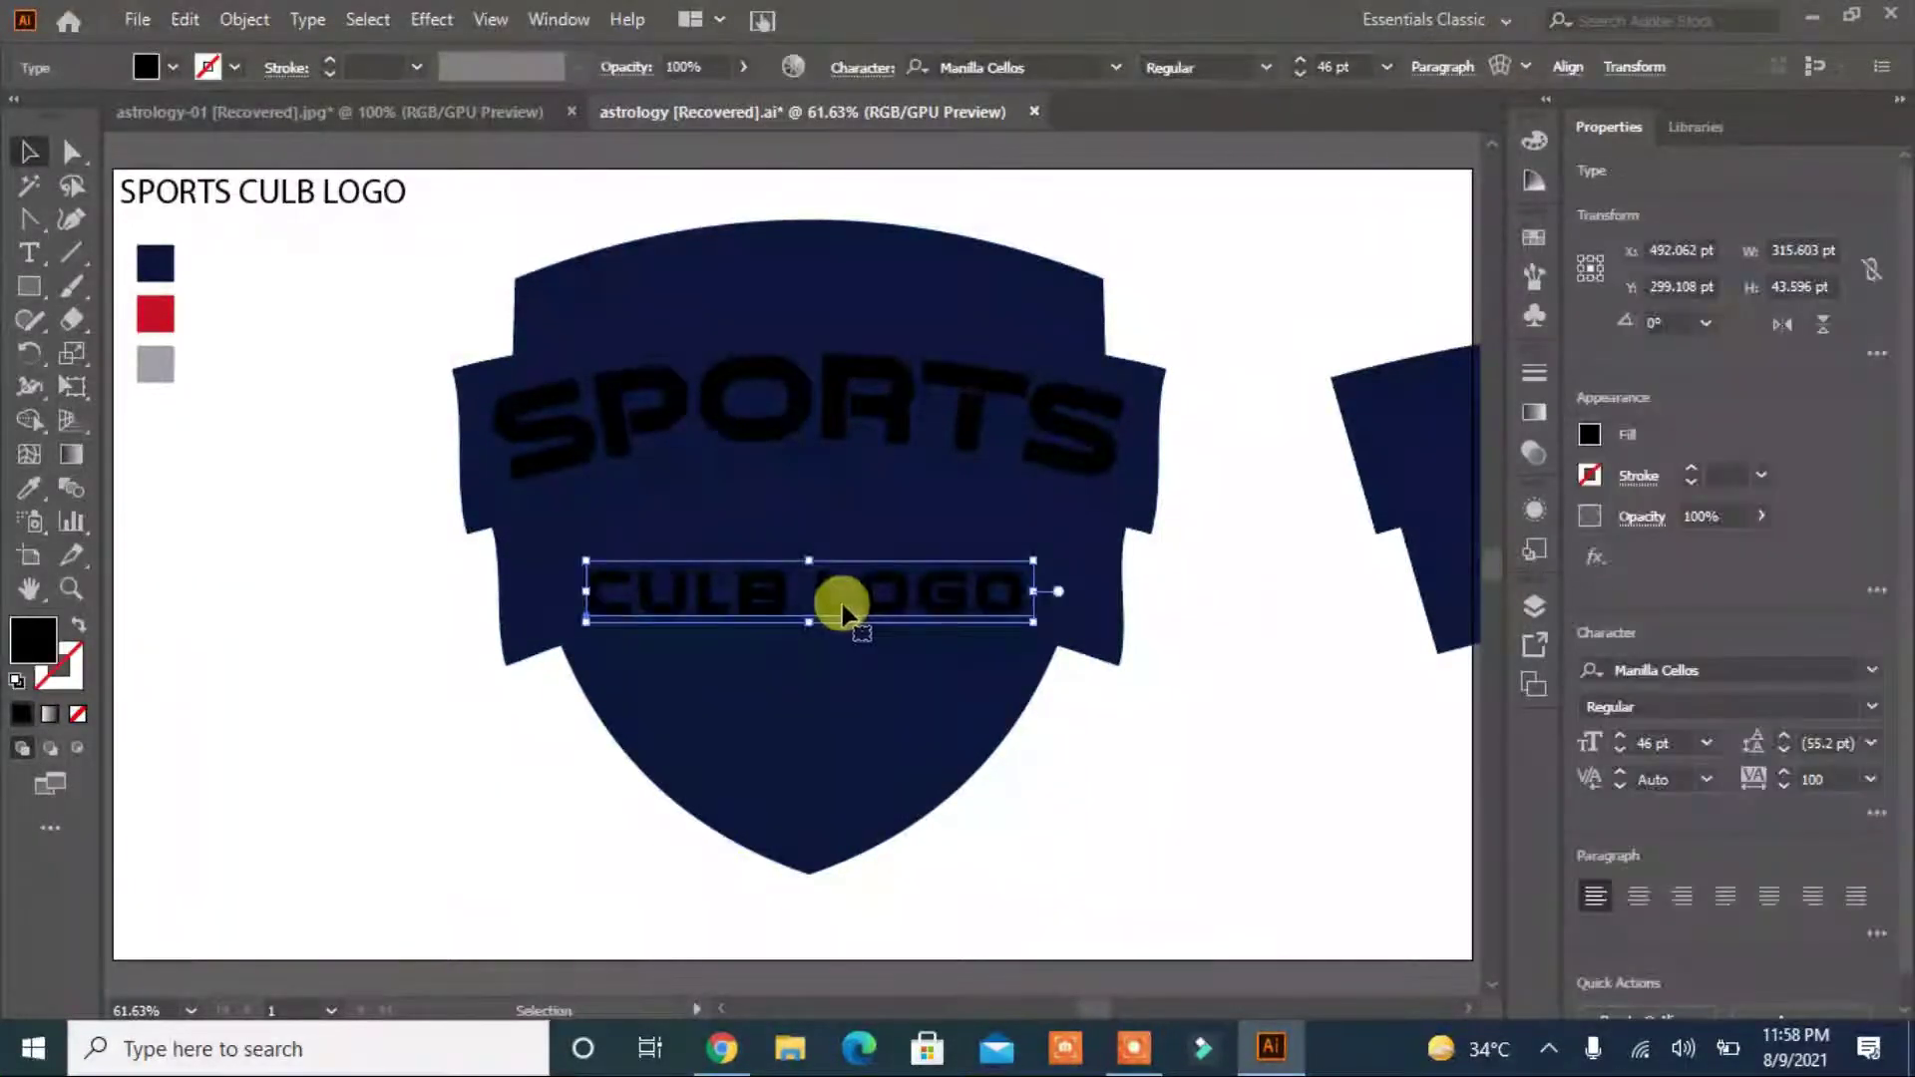
left_click(1616, 738)
left_click_drag(1227, 257, 842, 884)
left_click(1667, 686)
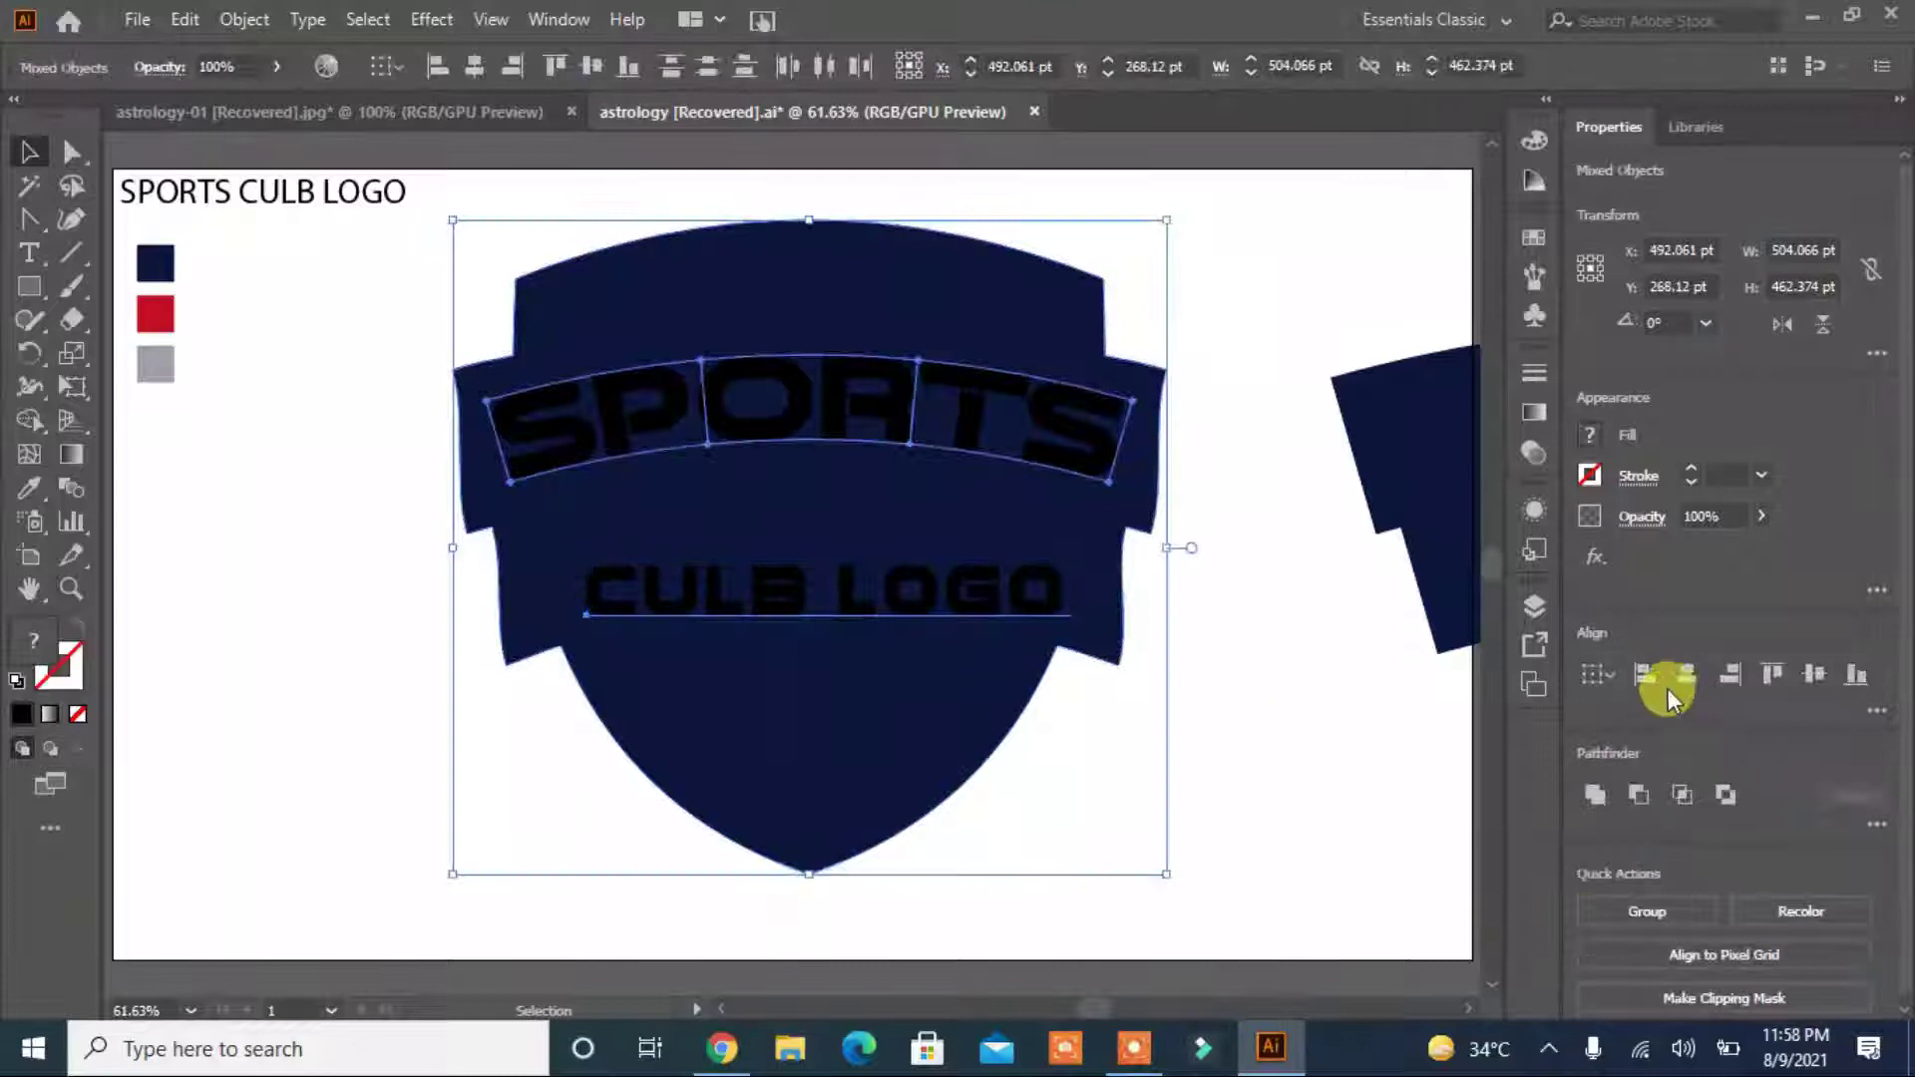
left_click(947, 676)
Start an Arc envelope warp on CULB LOGO, previewing an 18% bend.
left_click(907, 609)
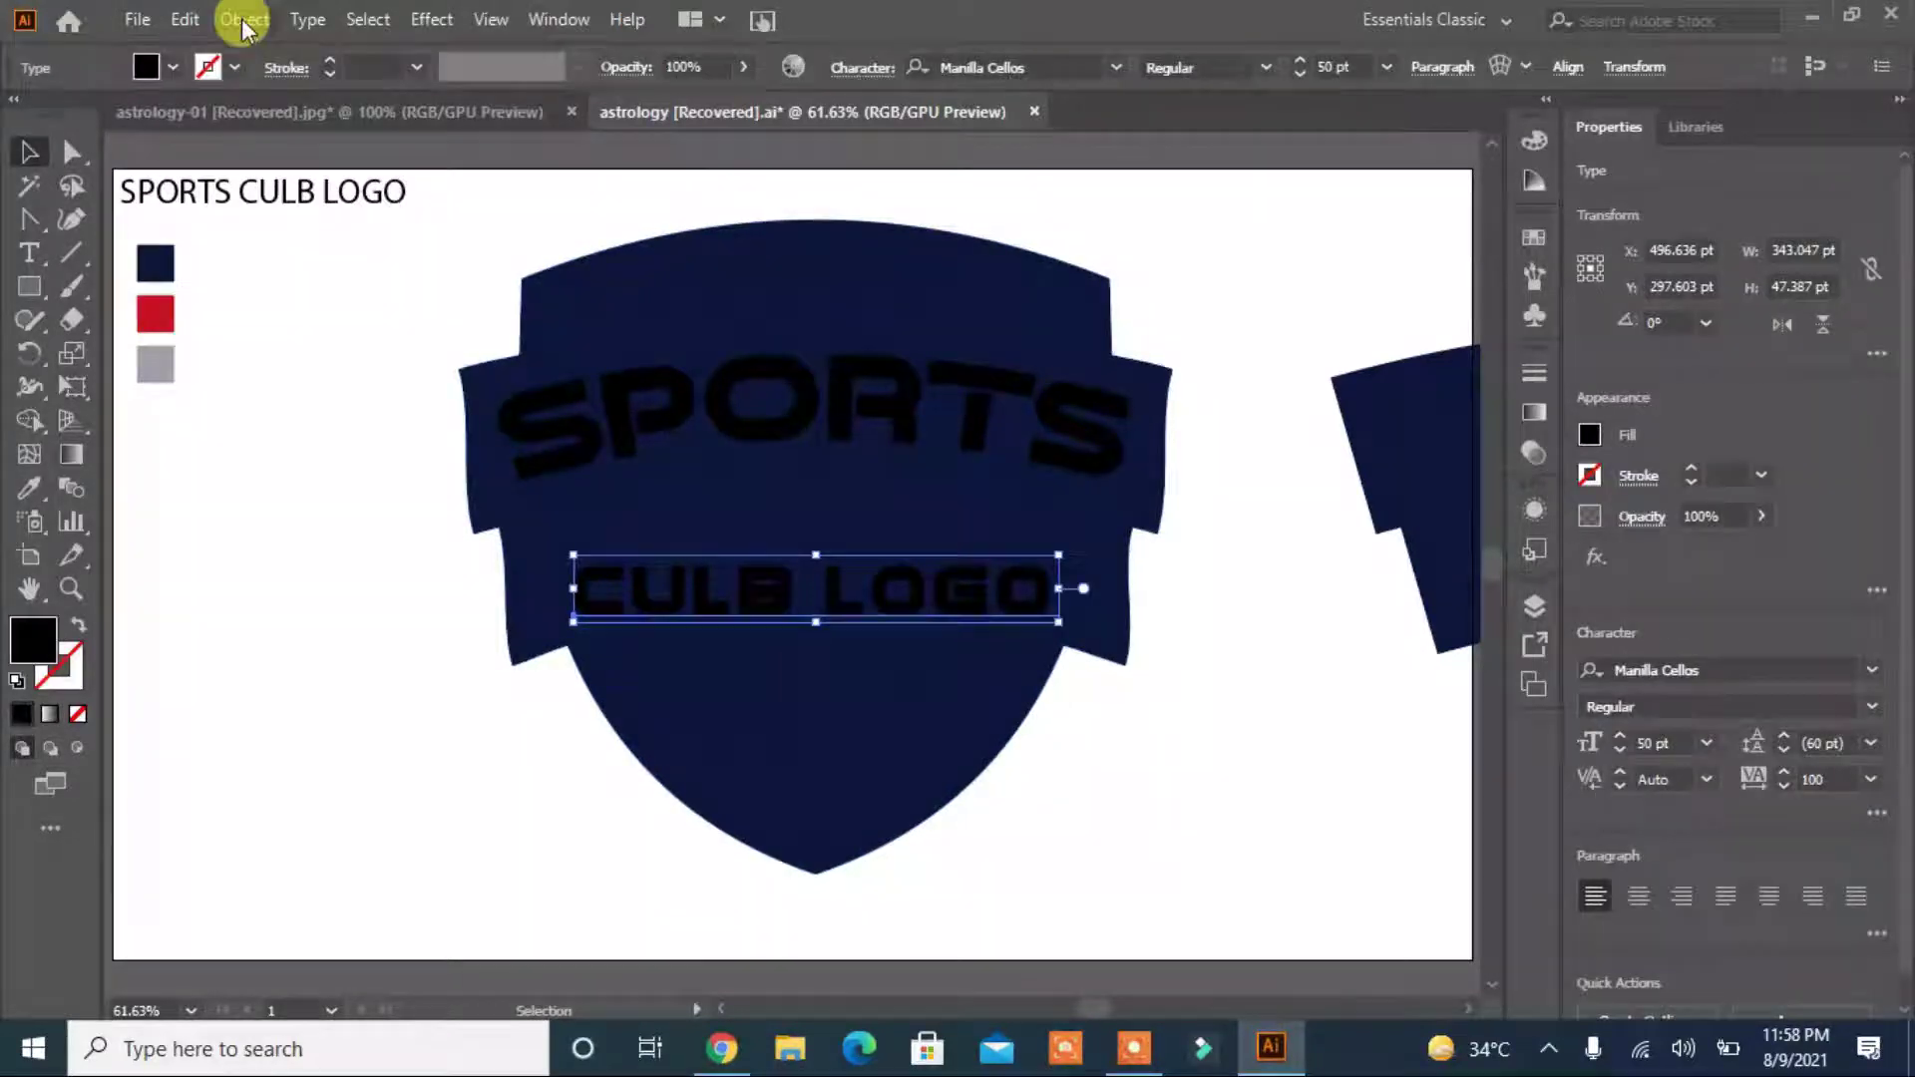
left_click(244, 20)
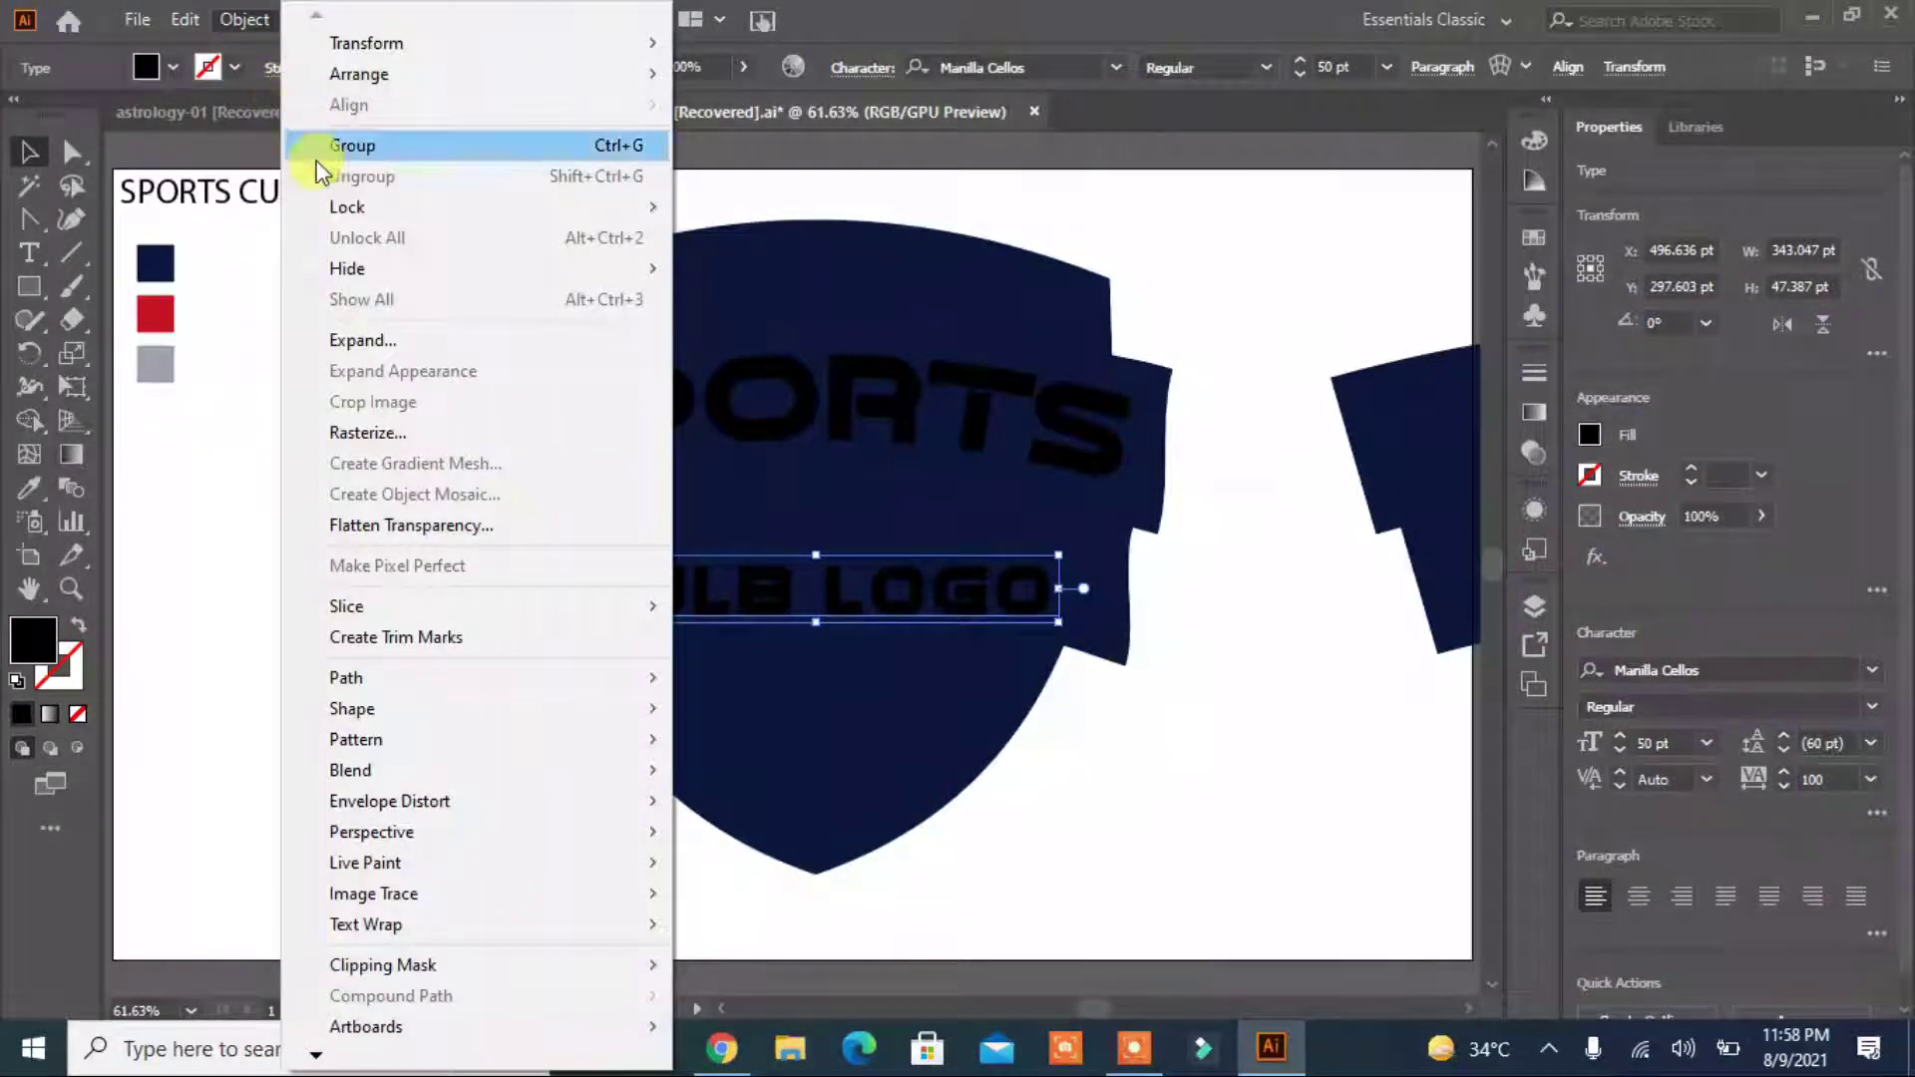
mouse_move(389, 800)
left_click(818, 803)
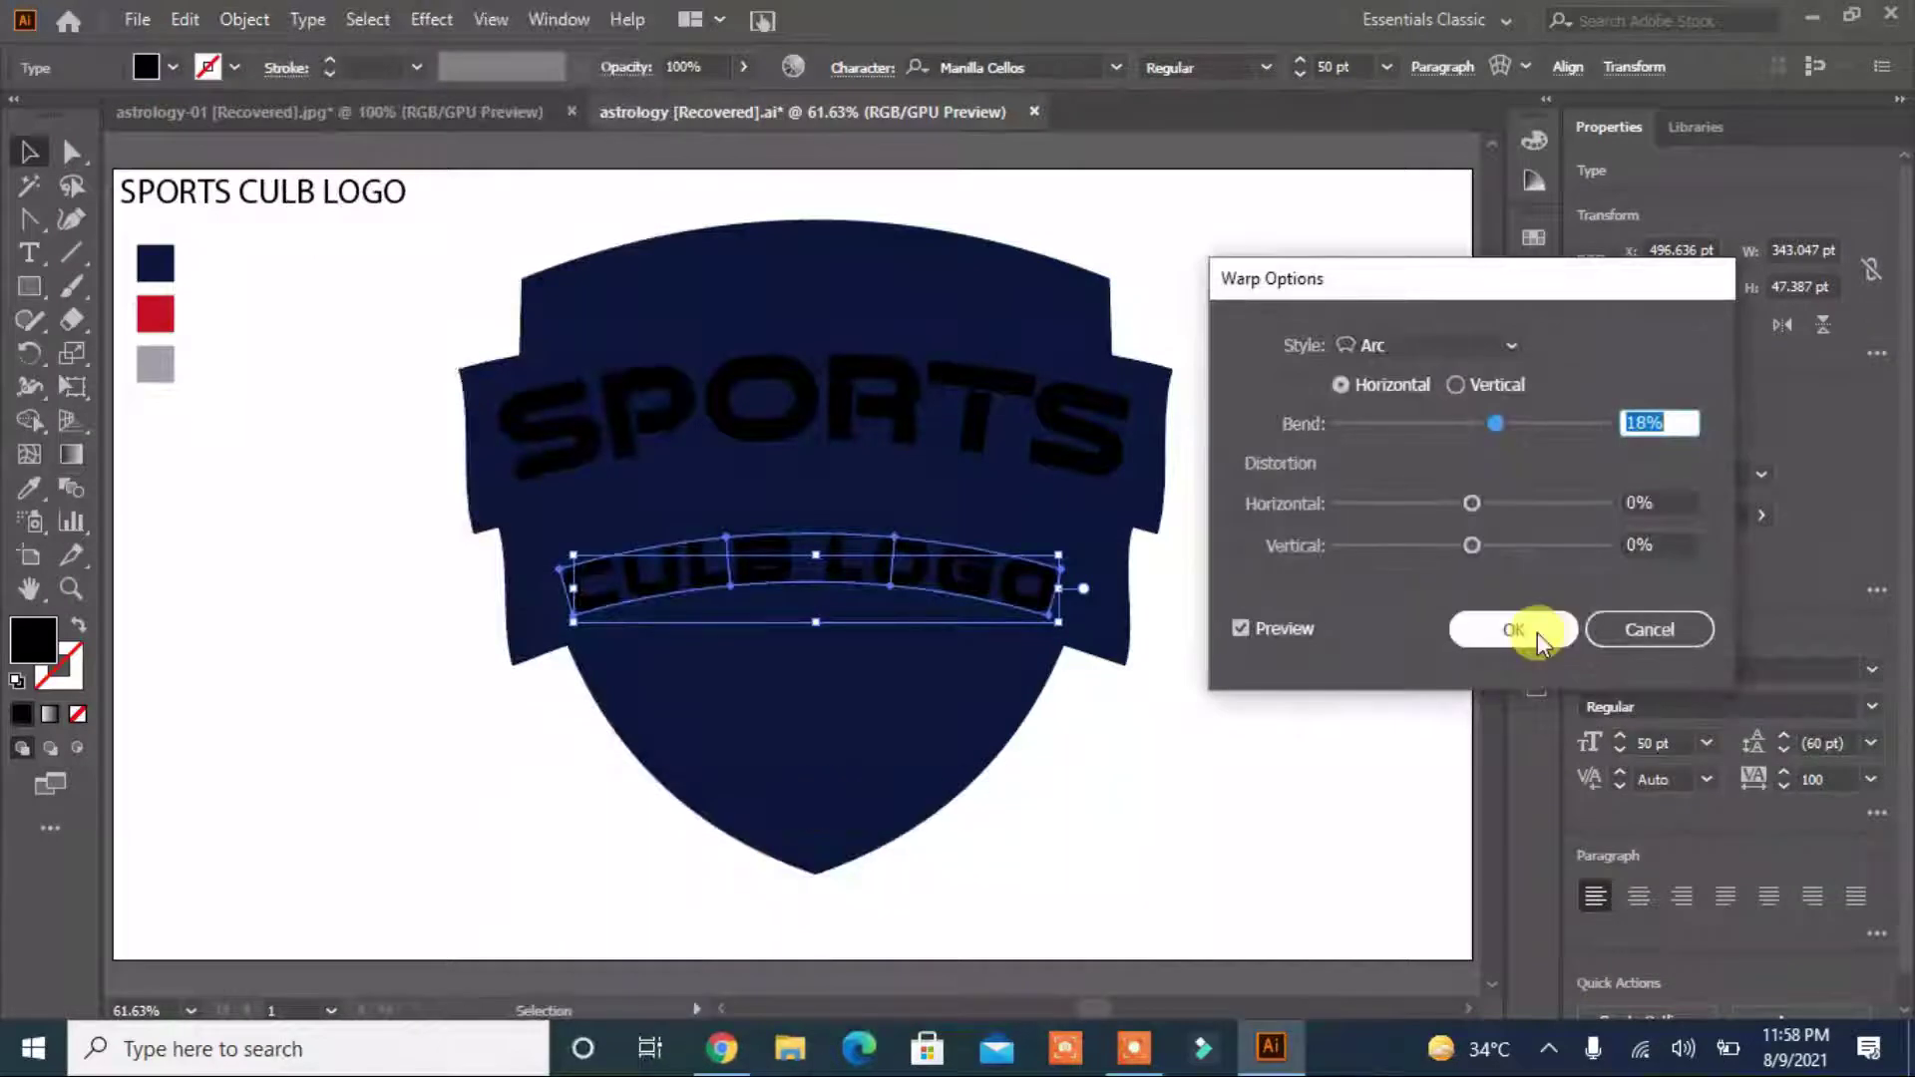
Apply the arc to CULB LOGO and place a red-filled ribbon band behind it.
left_click(1536, 632)
left_click(1152, 774)
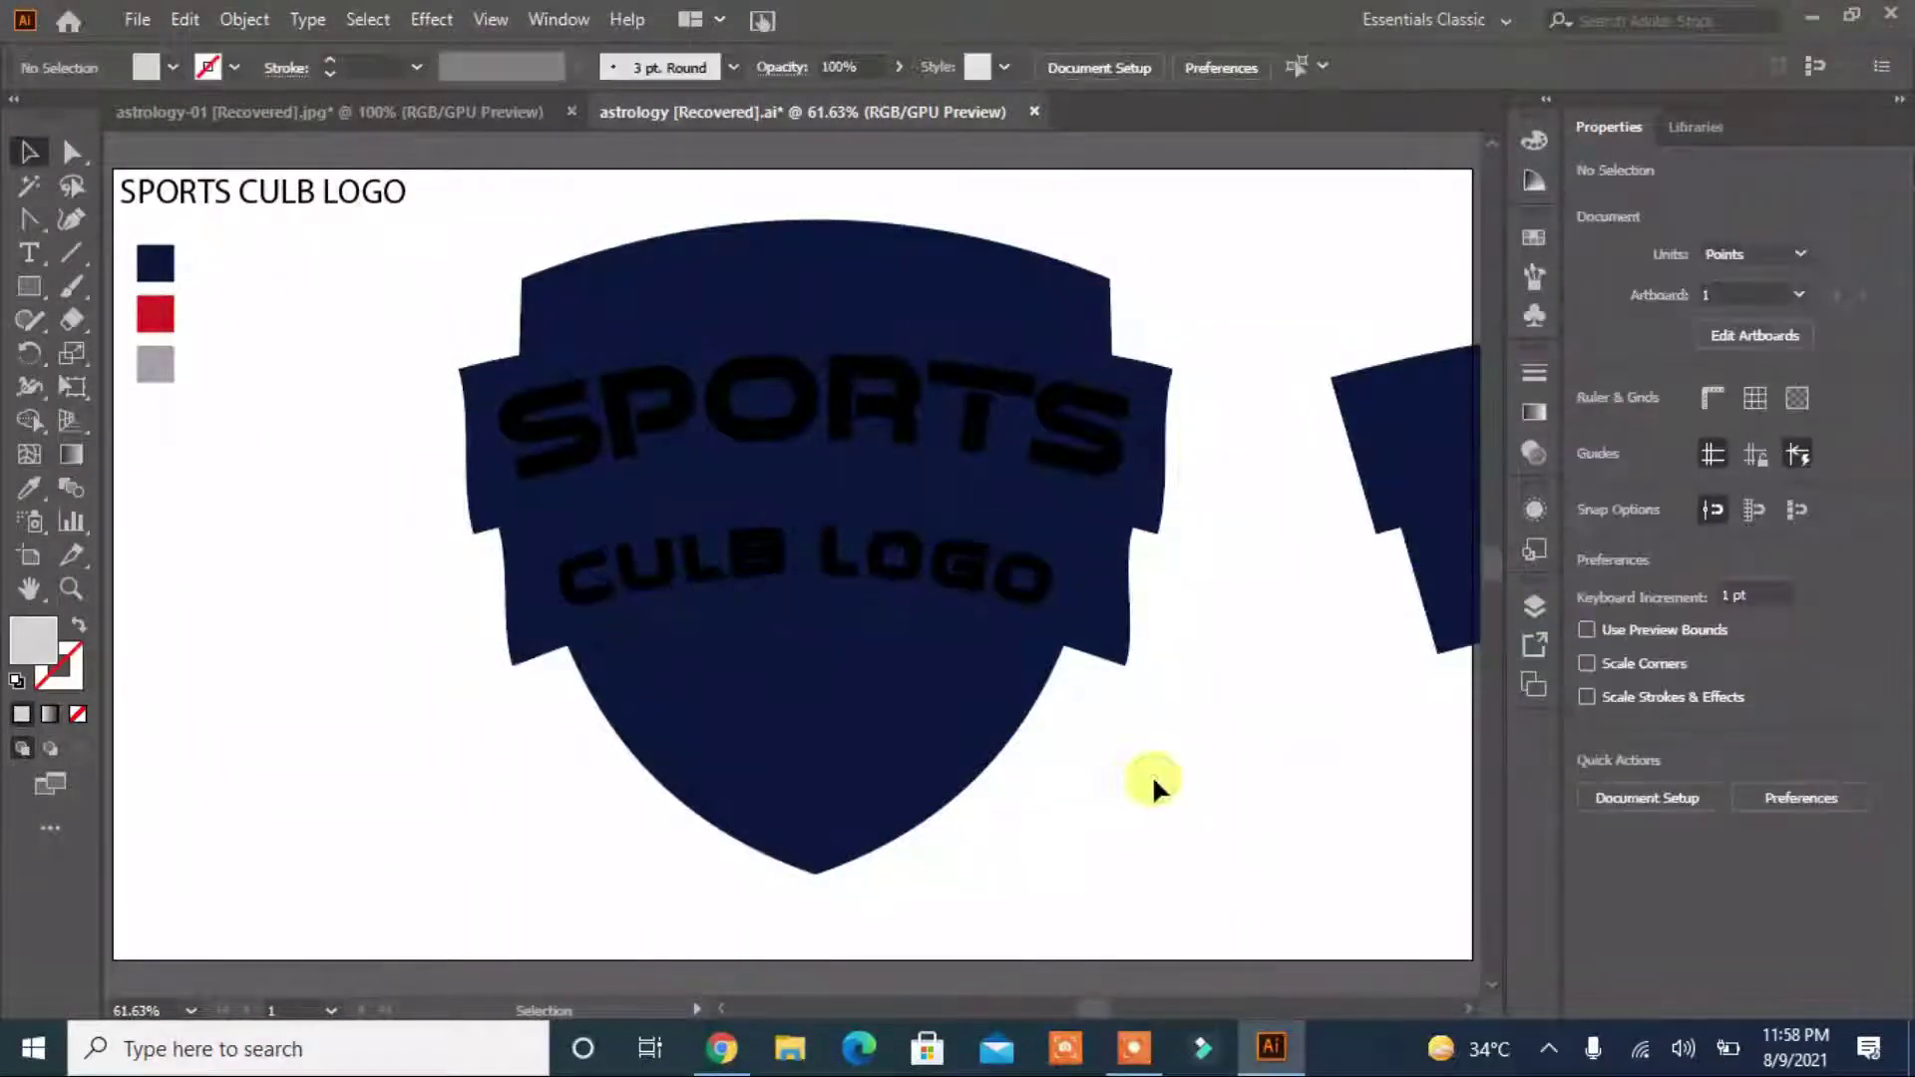
left_click_drag(1451, 628, 540, 624)
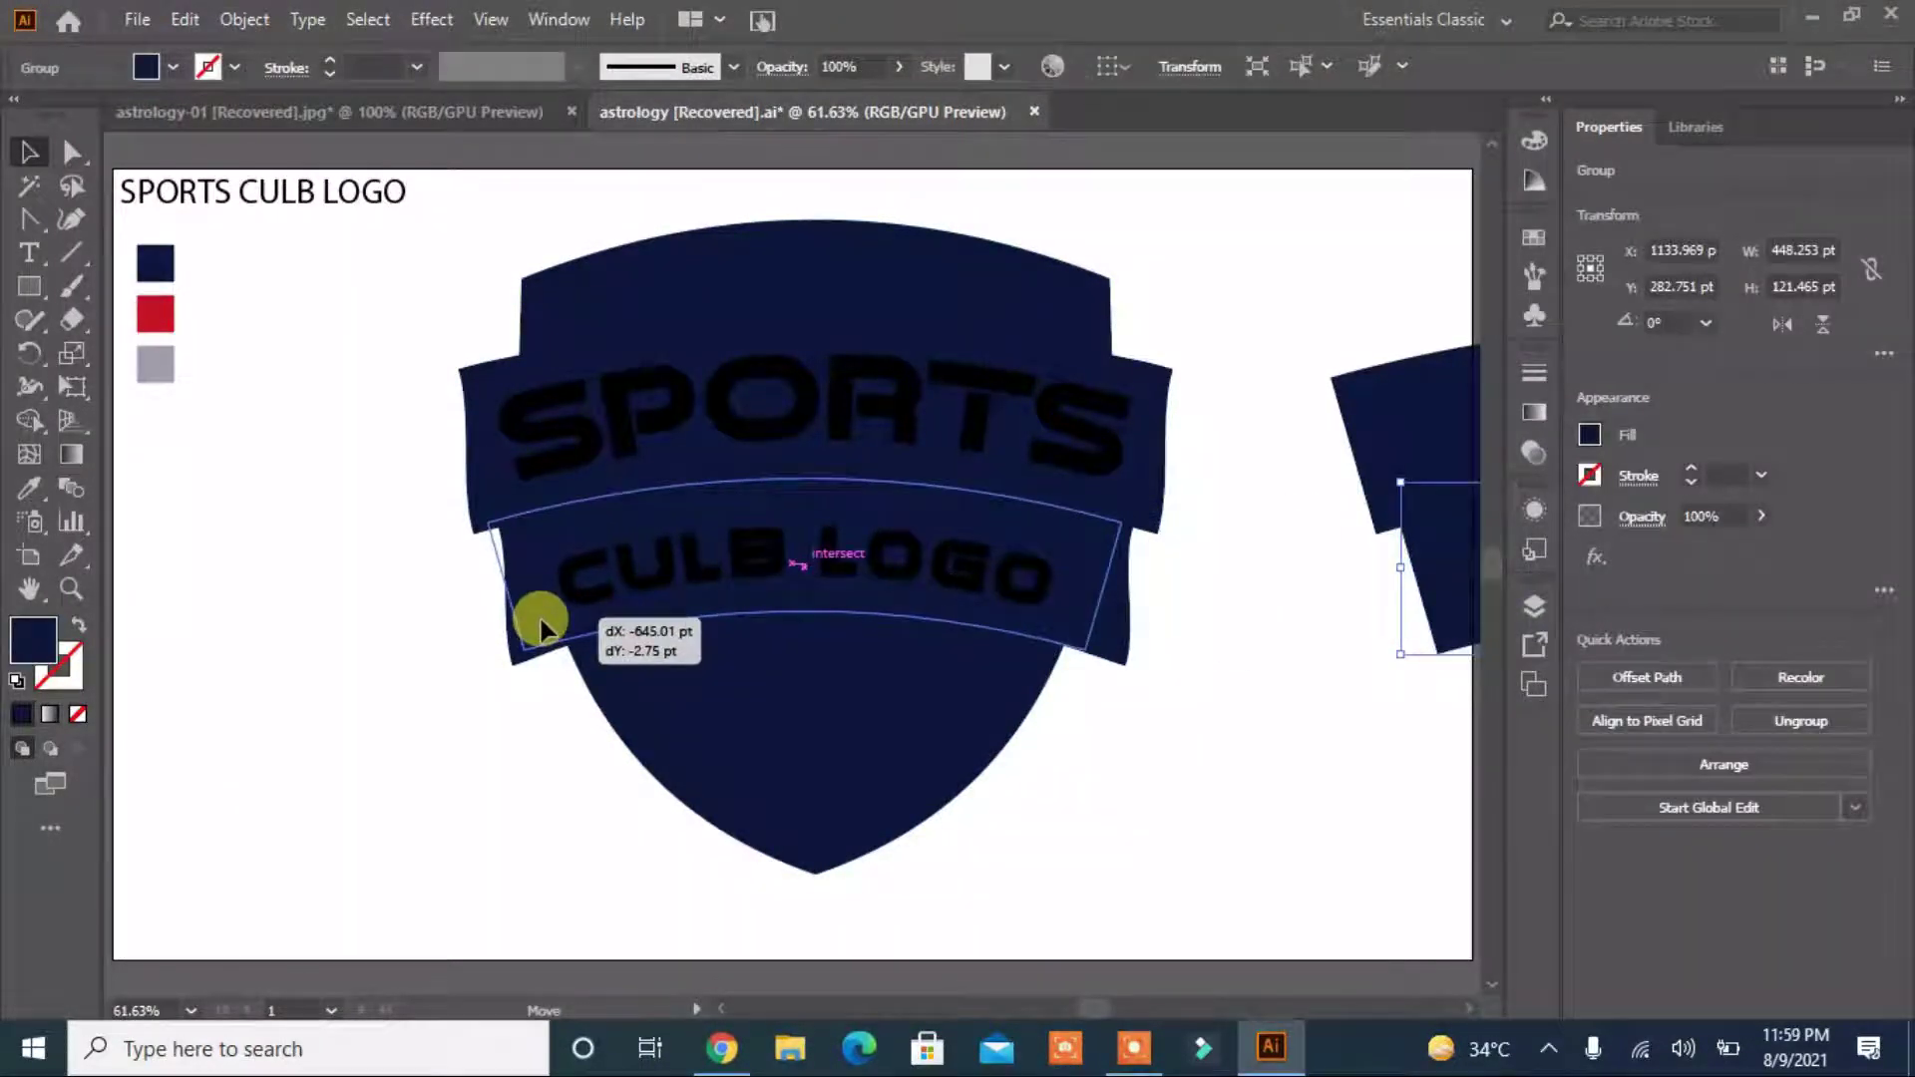
left_click_drag(540, 623, 544, 627)
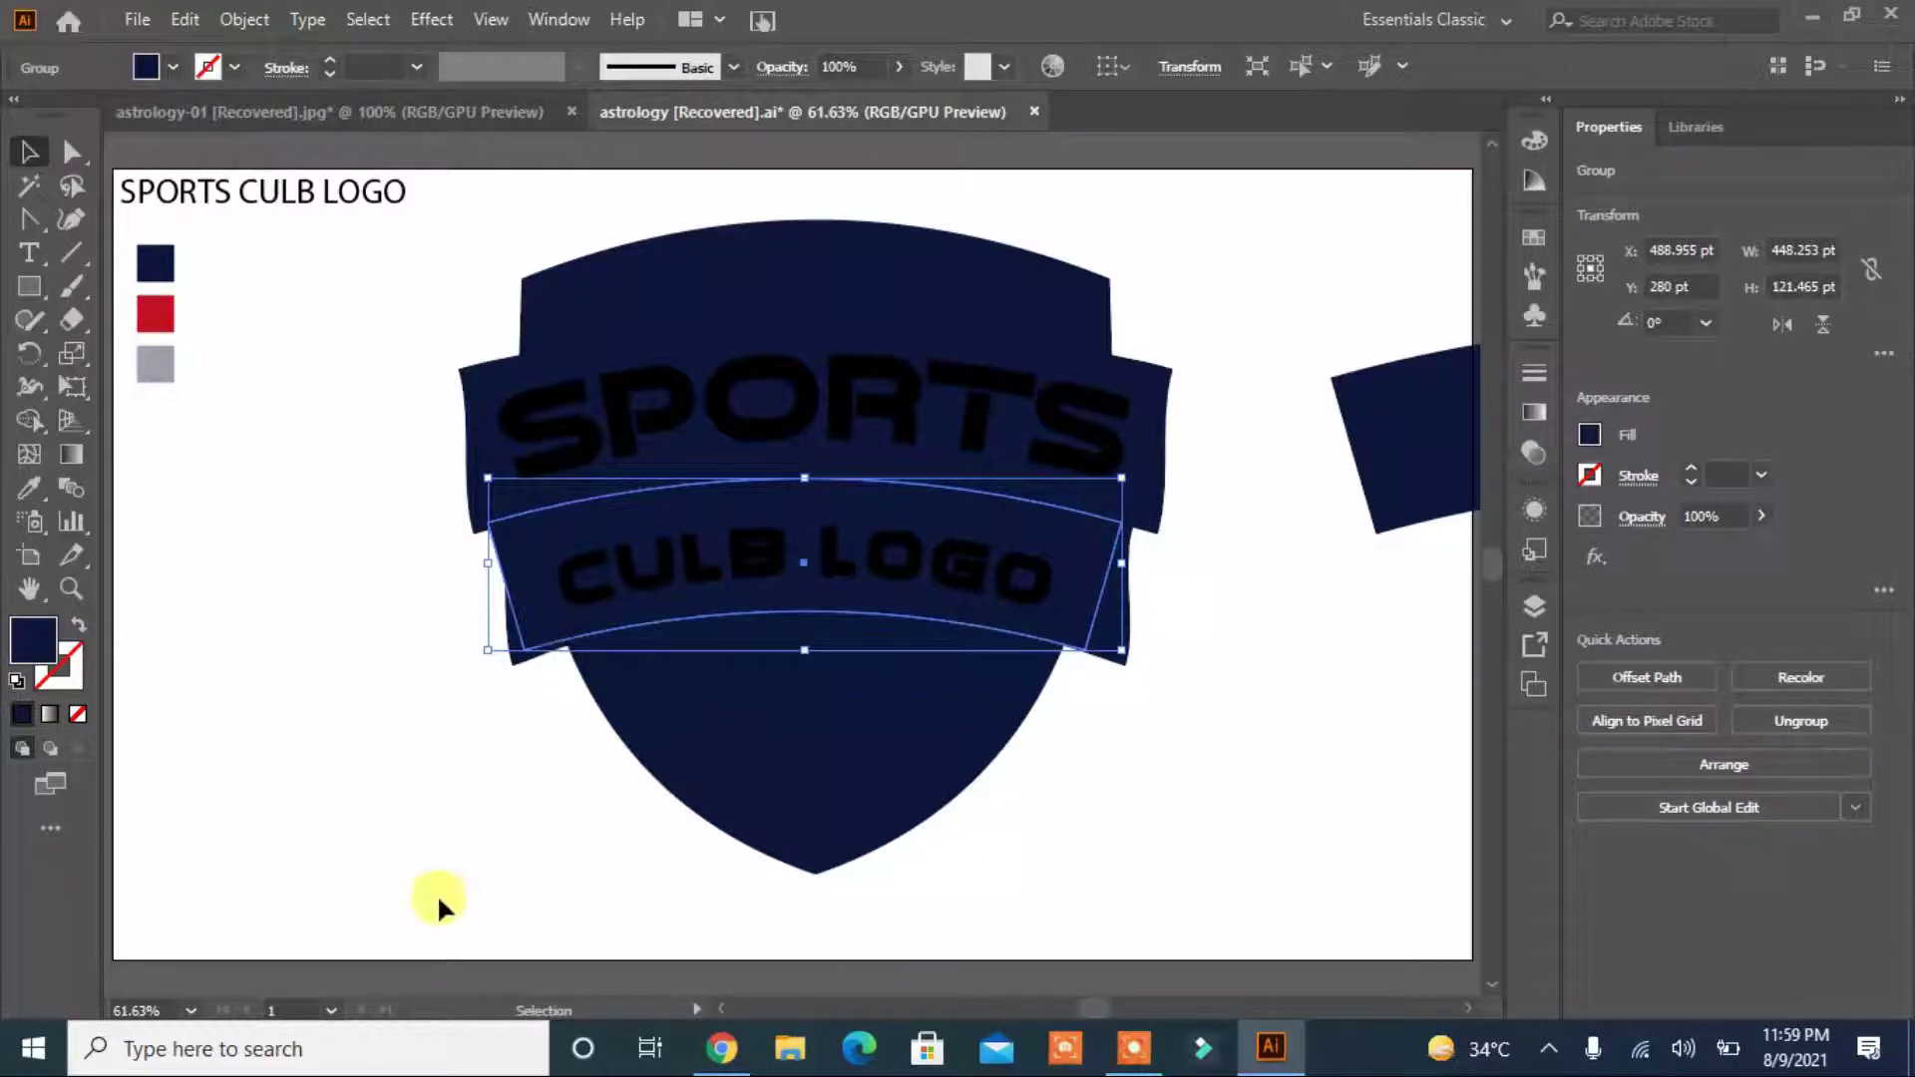
left_click(29, 488)
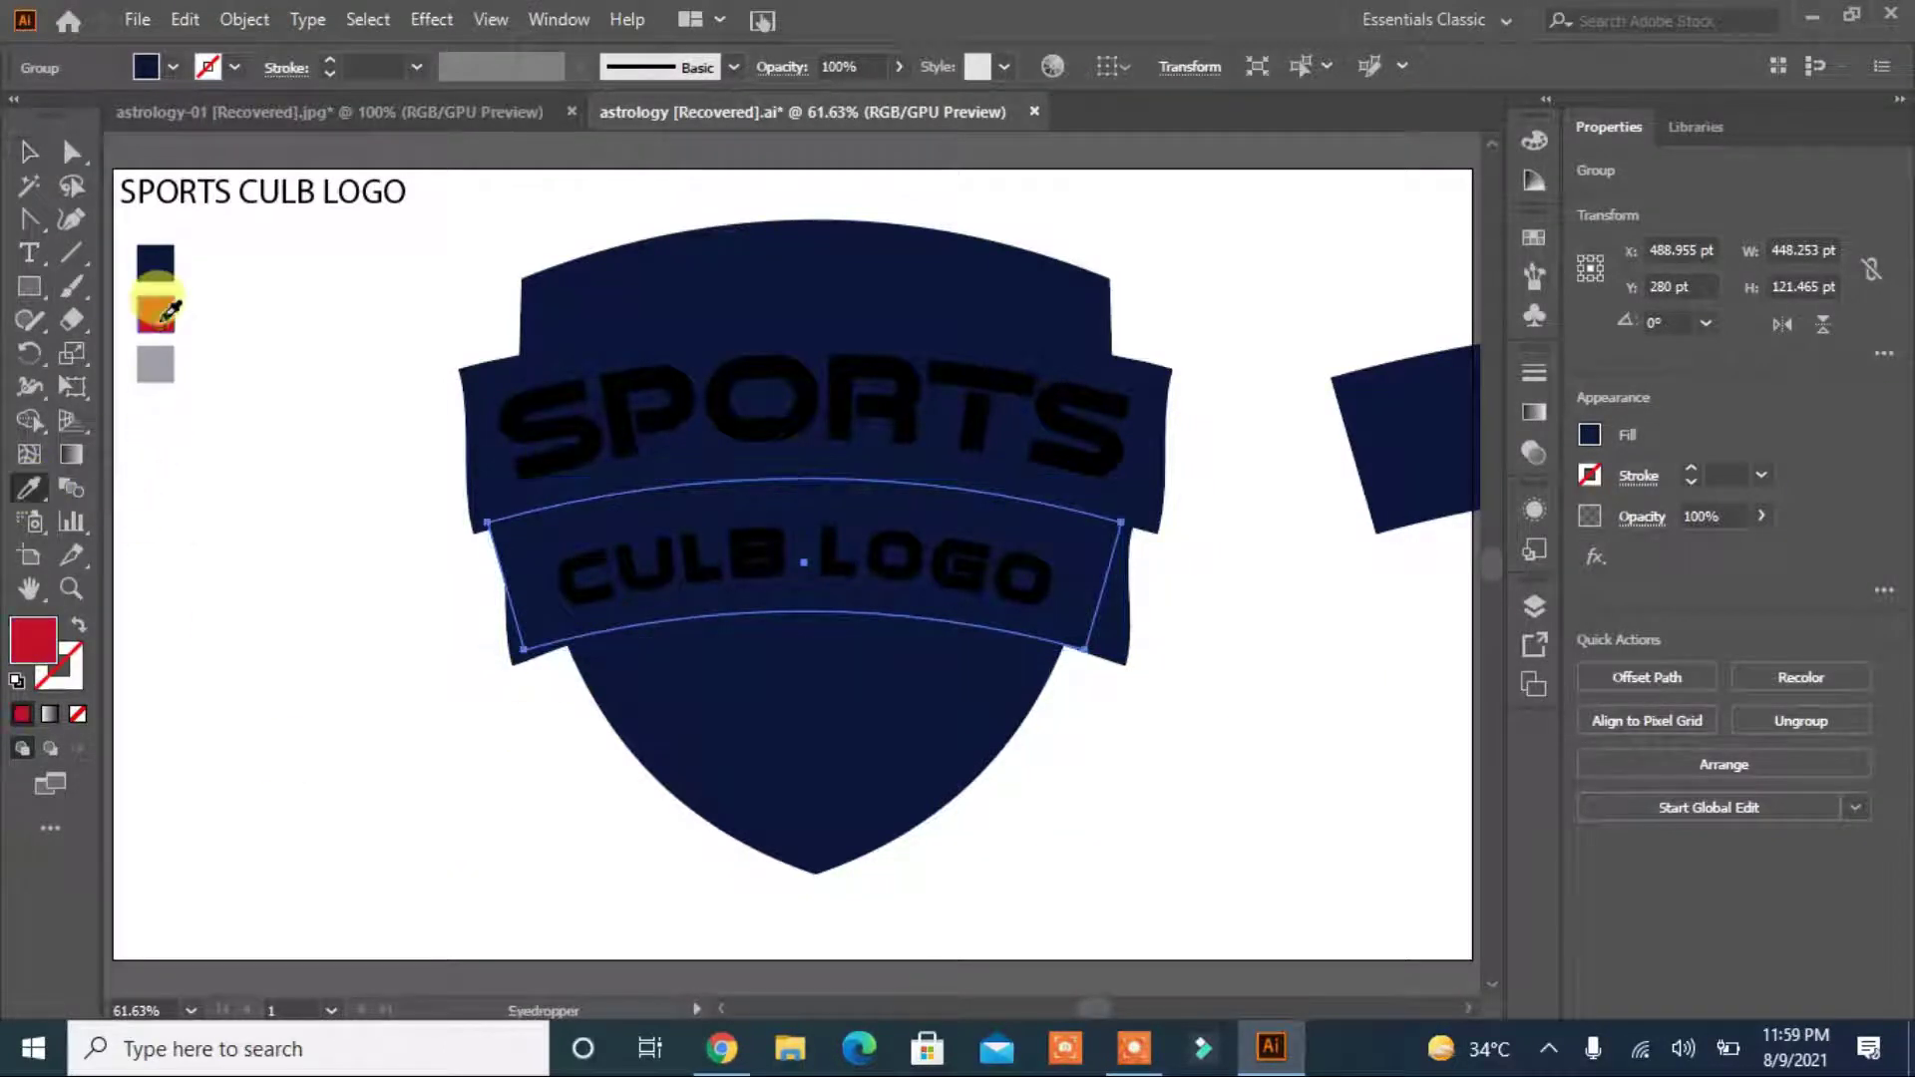
left_click(155, 314)
left_click(27, 155)
left_click(465, 972)
Expand the warped SPORTS text into shapes.
left_click(530, 462)
right_click(627, 445)
left_click(243, 19)
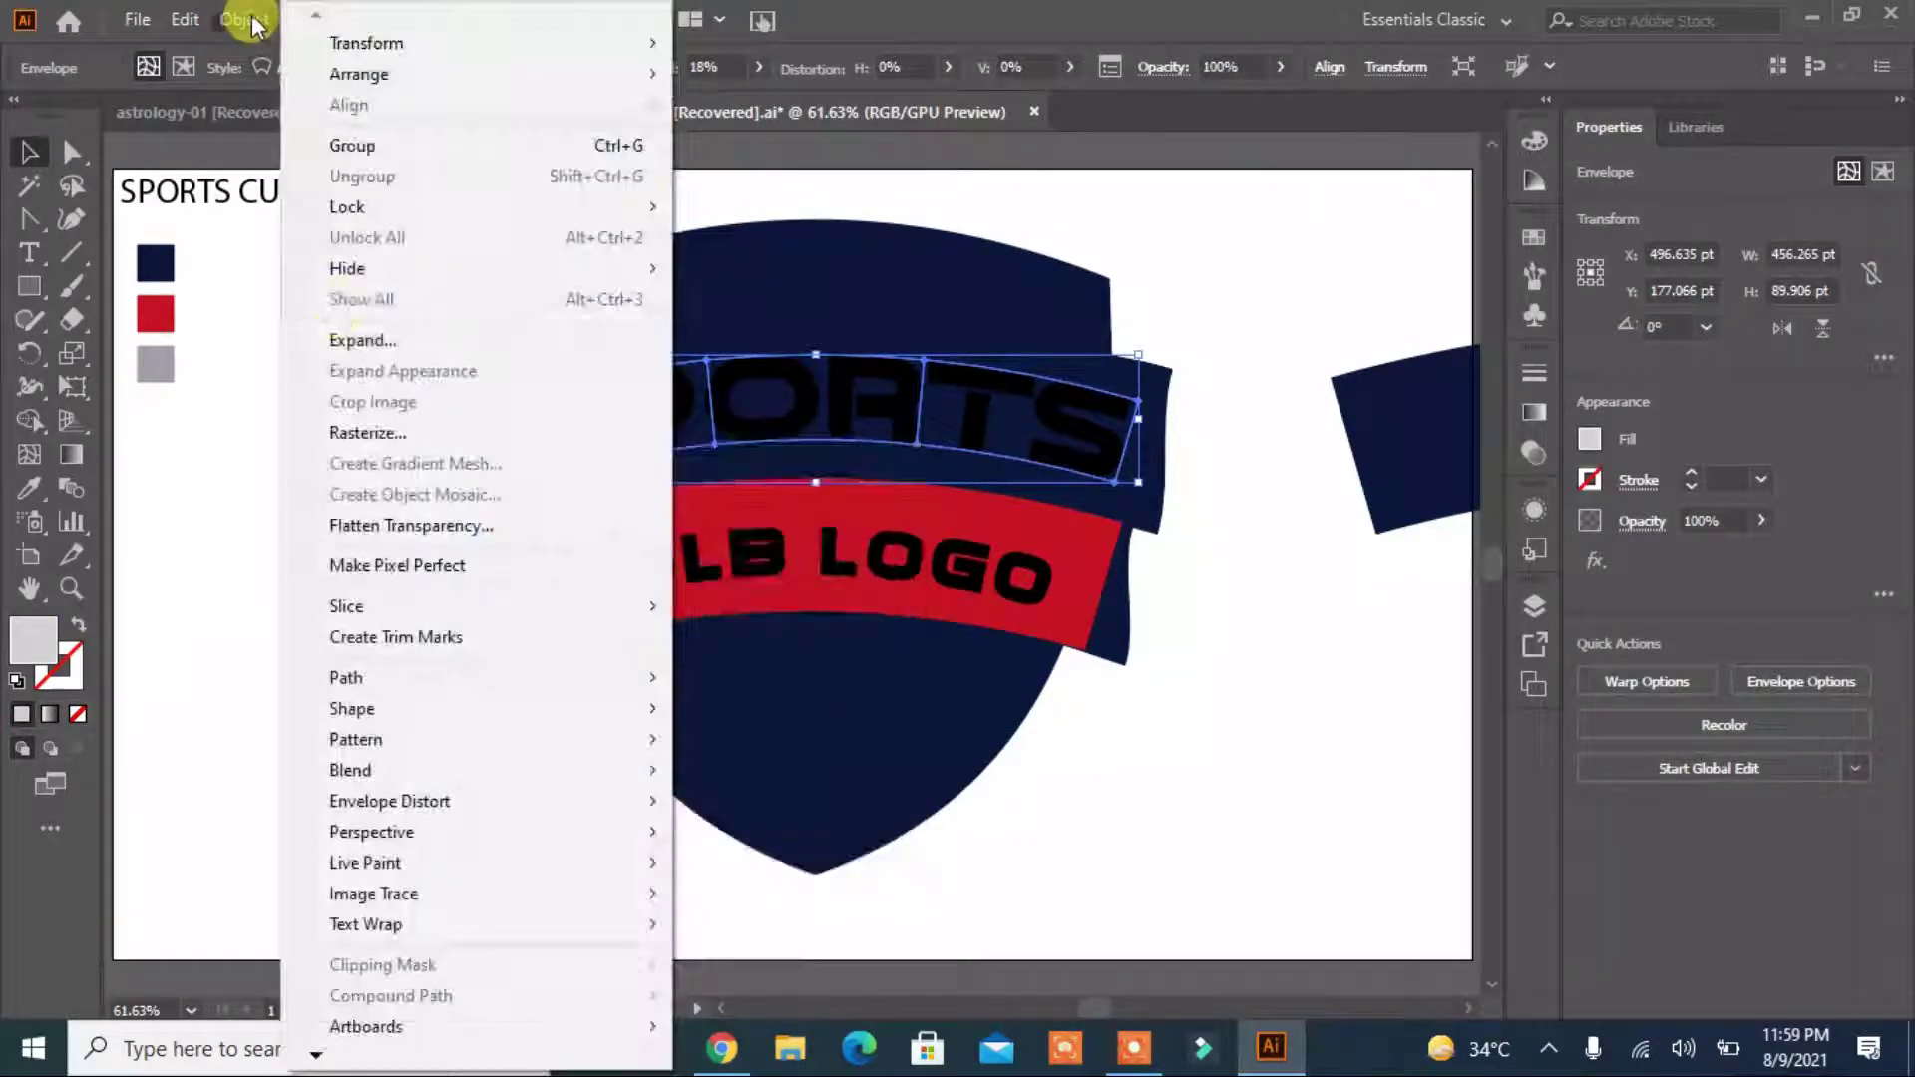
left_click(329, 344)
left_click(889, 675)
left_click(1317, 731)
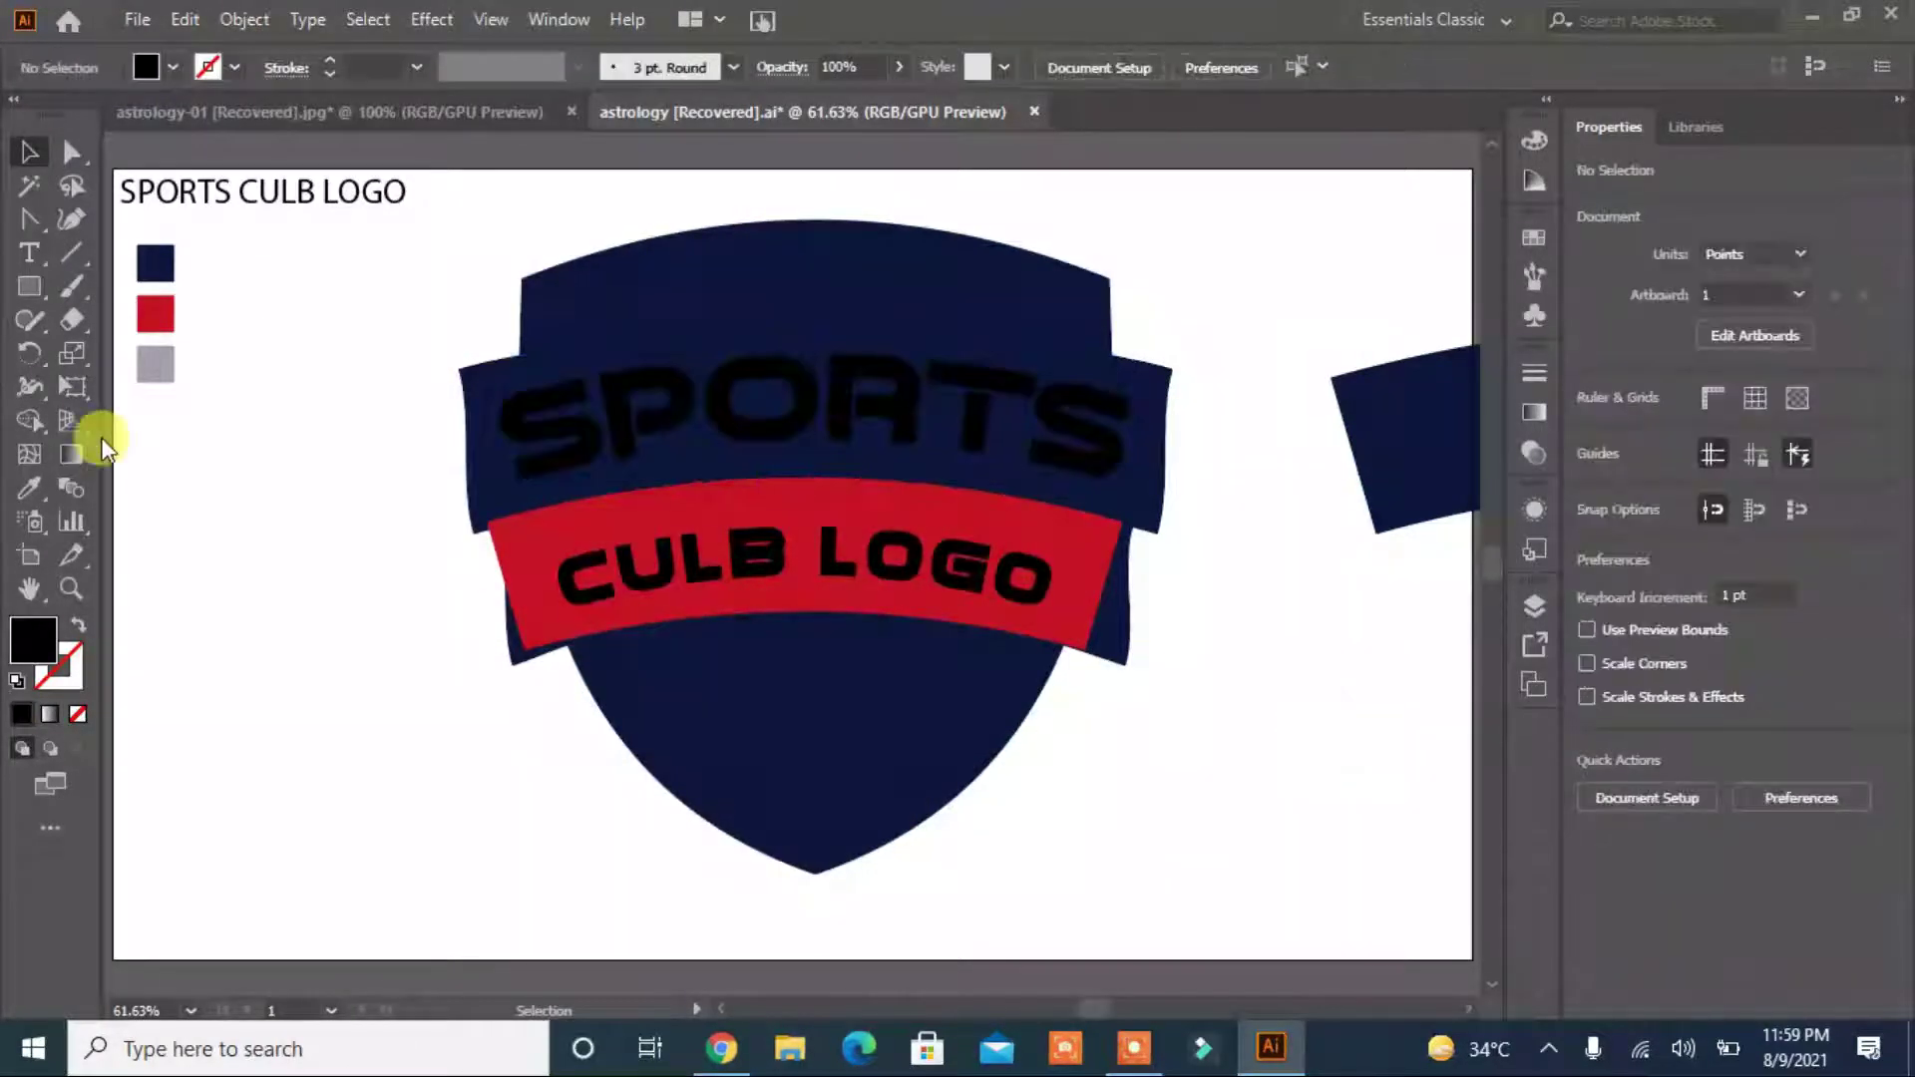
Expand the warped CULB LOGO text, then reposition the ribbon and text on the shield.
left_click(687, 579)
left_click(182, 20)
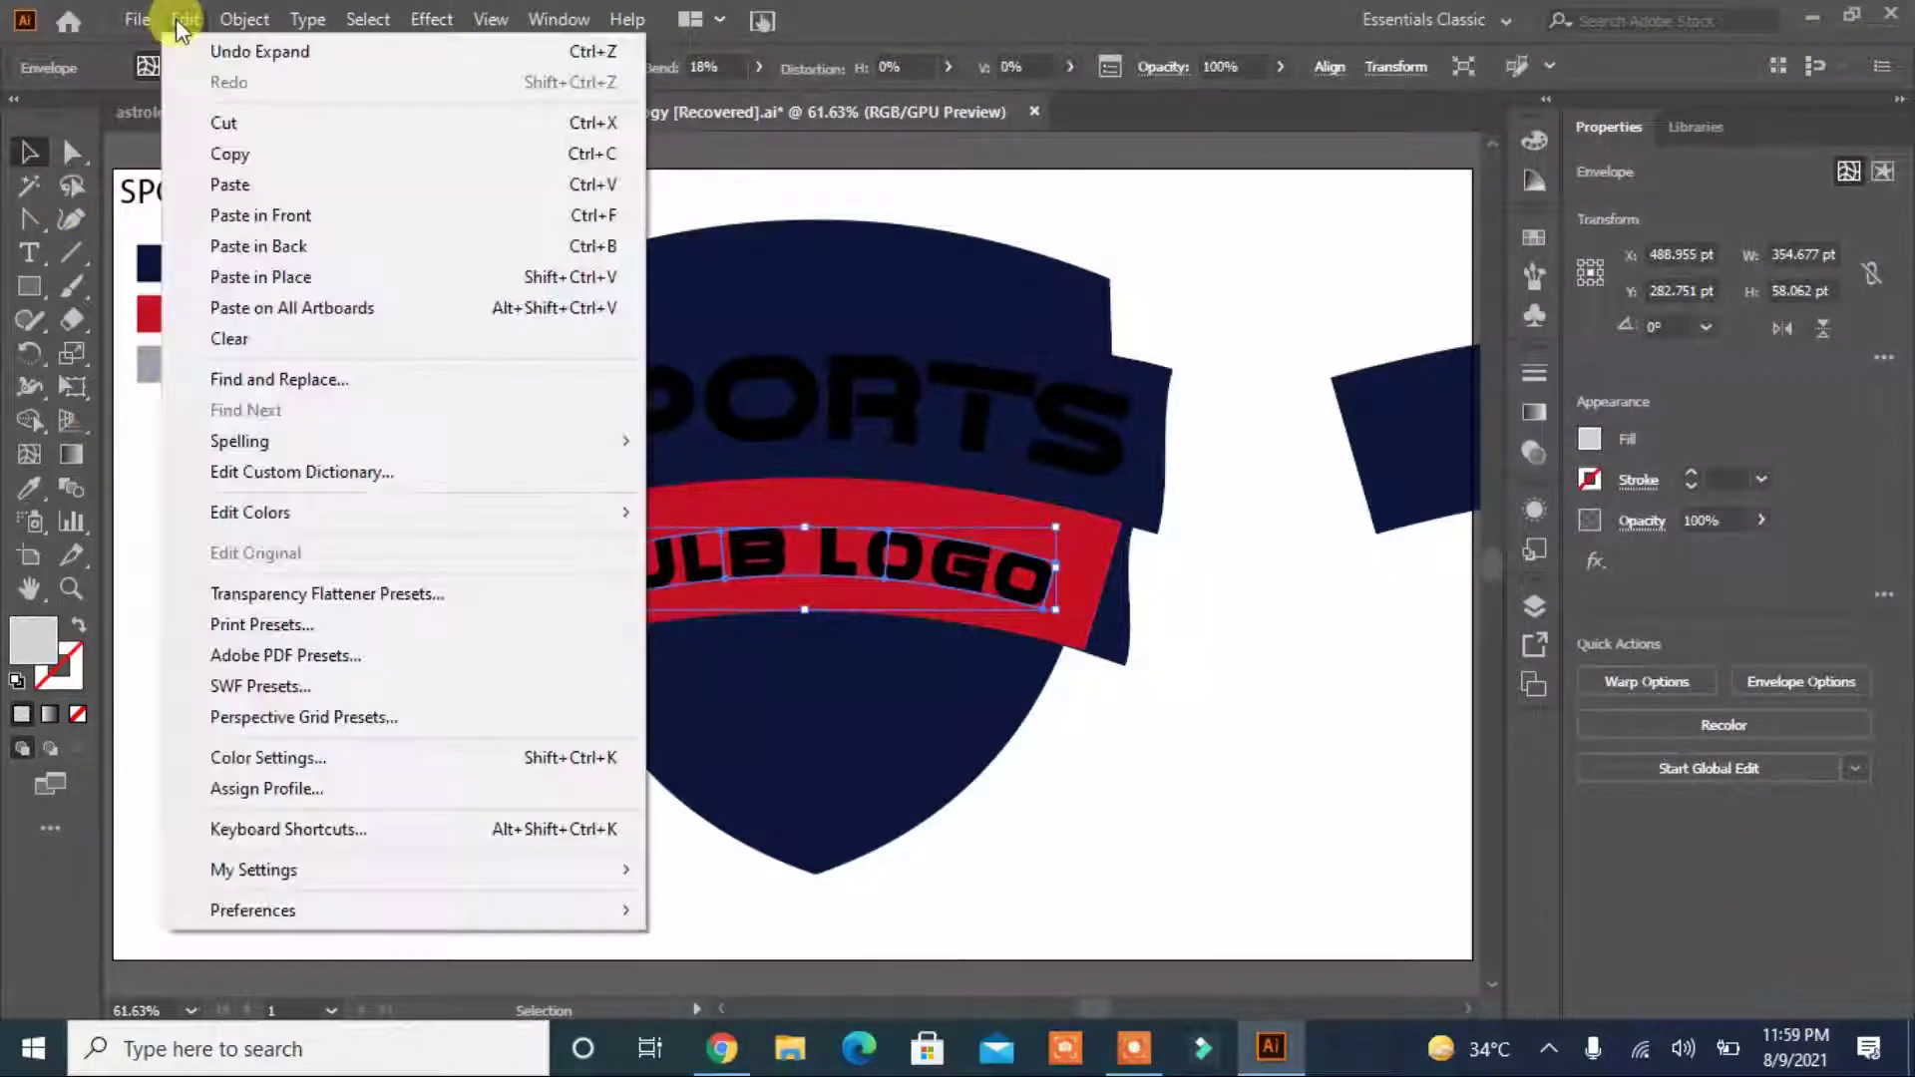
left_click(329, 345)
left_click(890, 676)
left_click(299, 599)
left_click(743, 569)
left_click_drag(791, 590, 803, 519)
Pull the wing band's right-side anchor points with Direct Selection to reshape that corner.
left_click(510, 787)
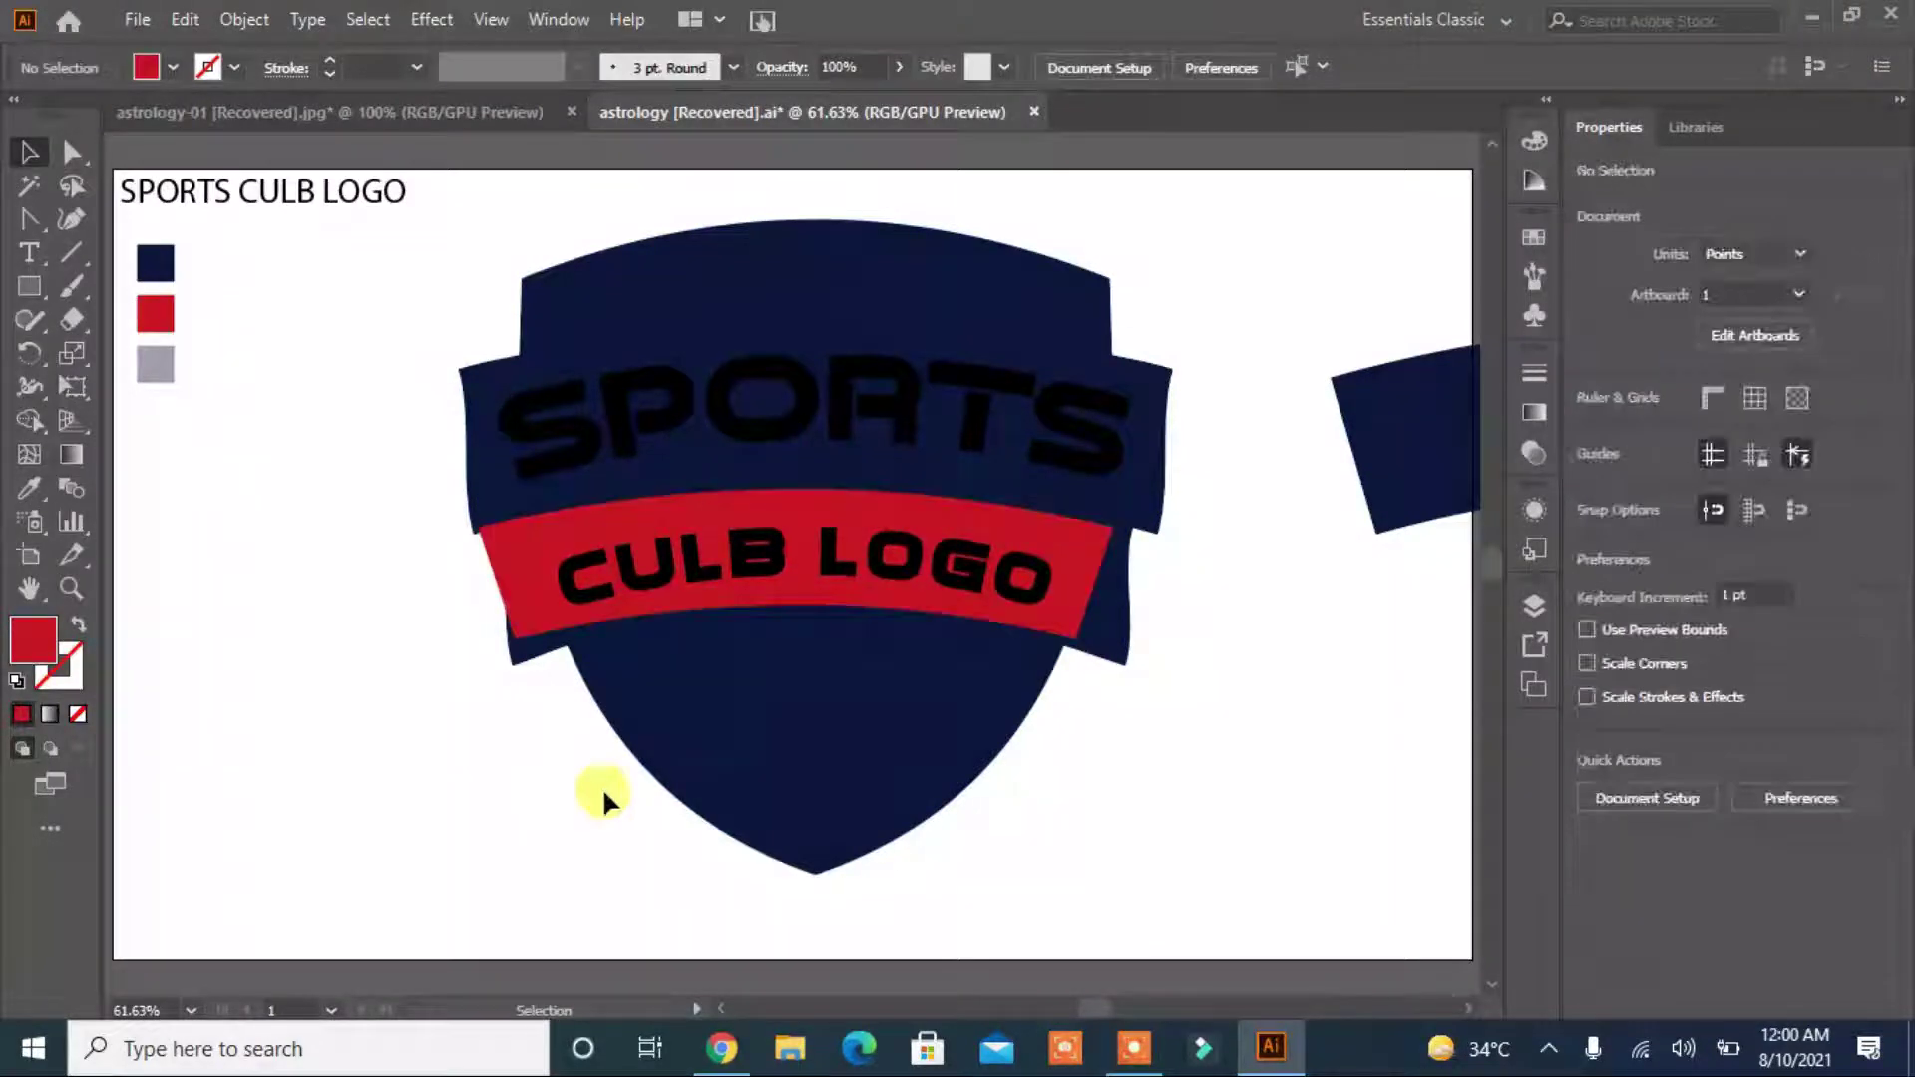
left_click(898, 761)
key("a")
left_click(1124, 674)
left_click_drag(1127, 682, 1089, 647)
left_click(1133, 526)
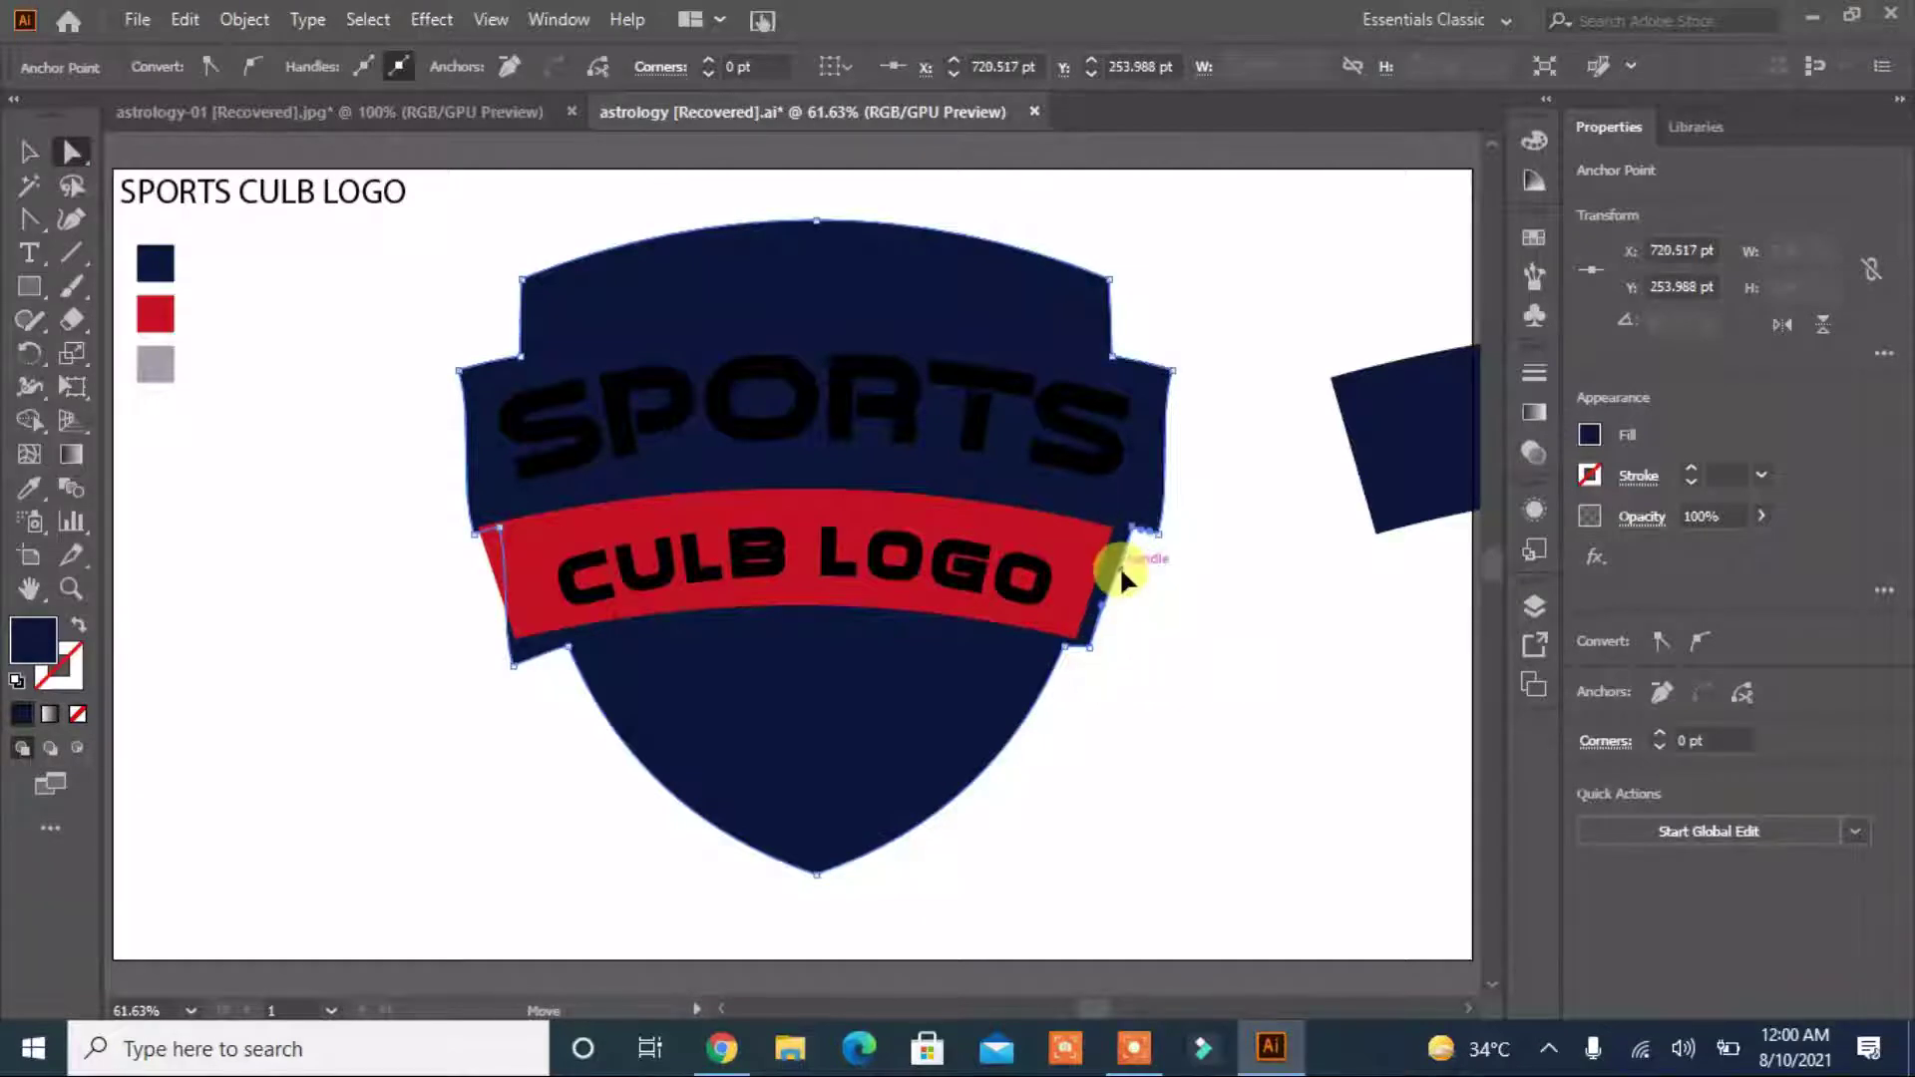
left_click_drag(1115, 578, 1121, 578)
left_click(1073, 770)
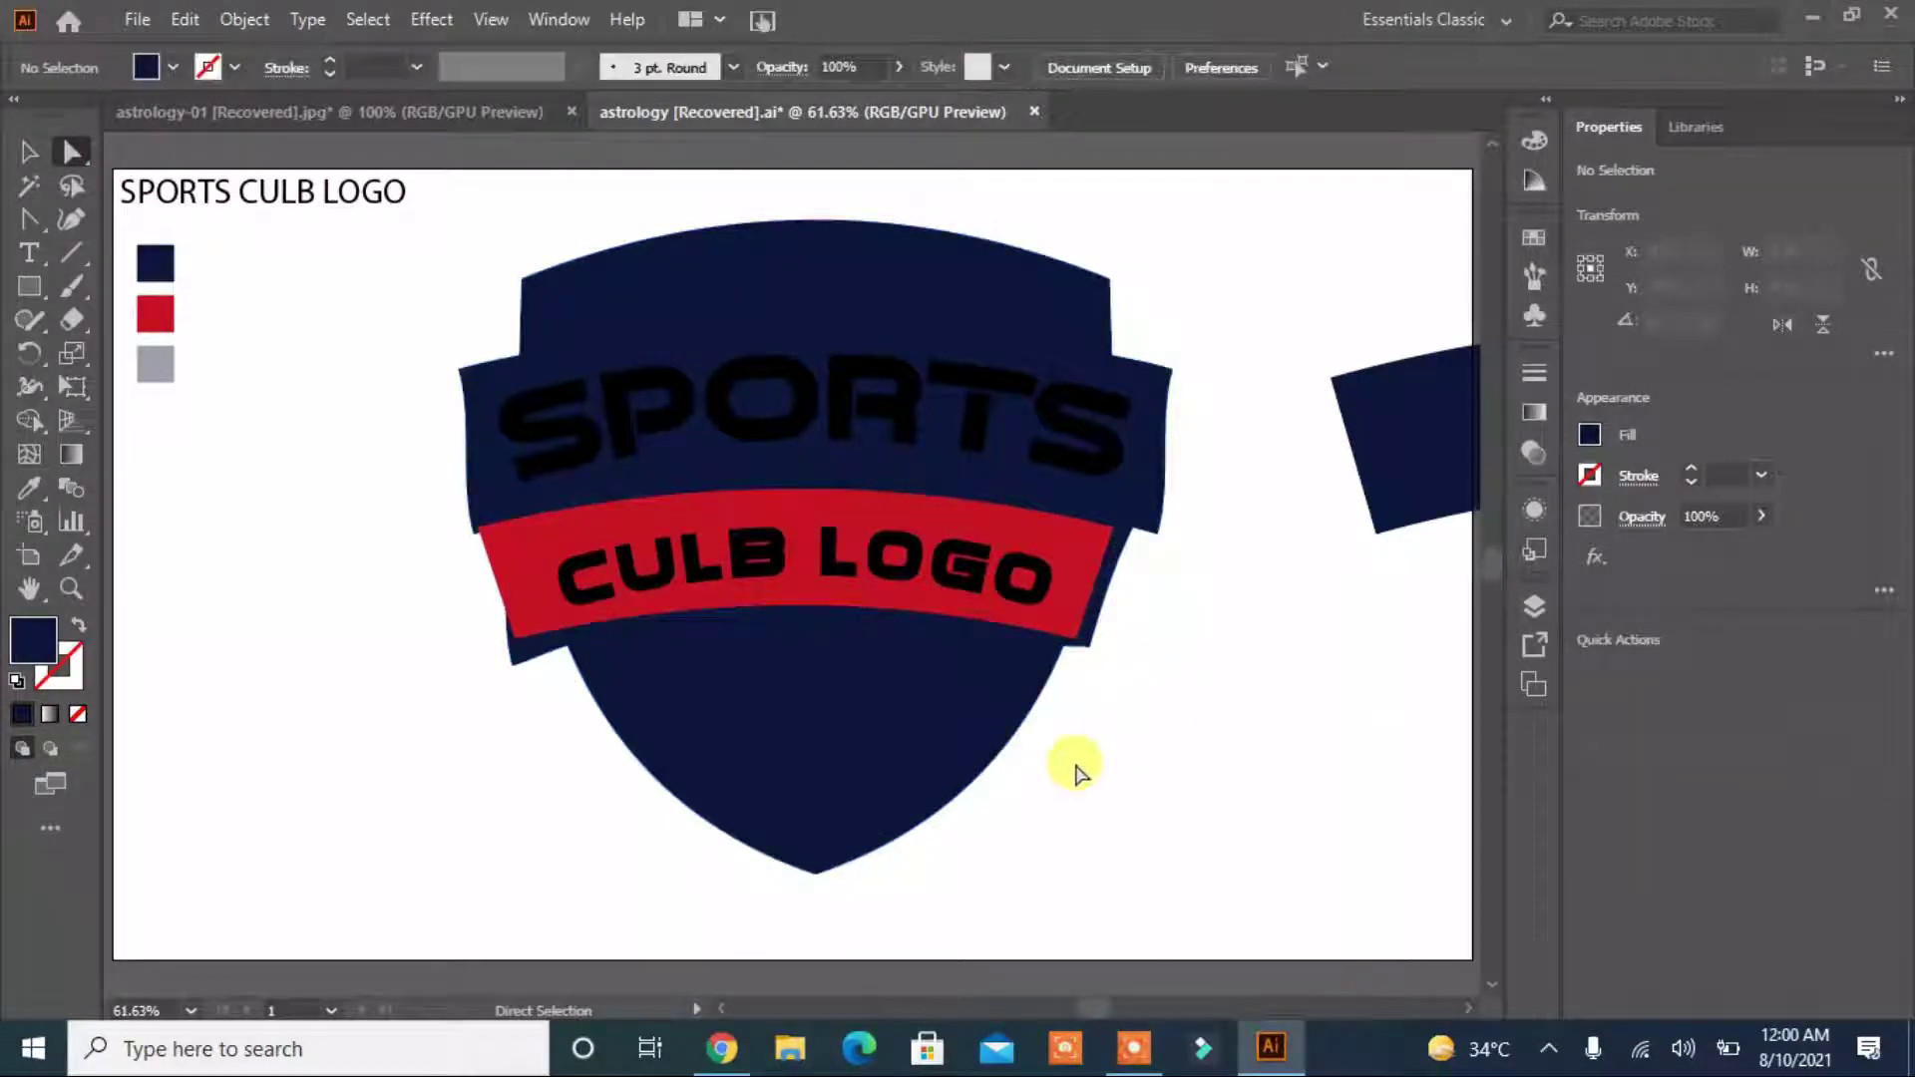
Move the left-edge anchors into a straight, slanted edge aligned with the guide.
left_click(516, 663)
left_click_drag(500, 538, 451, 536)
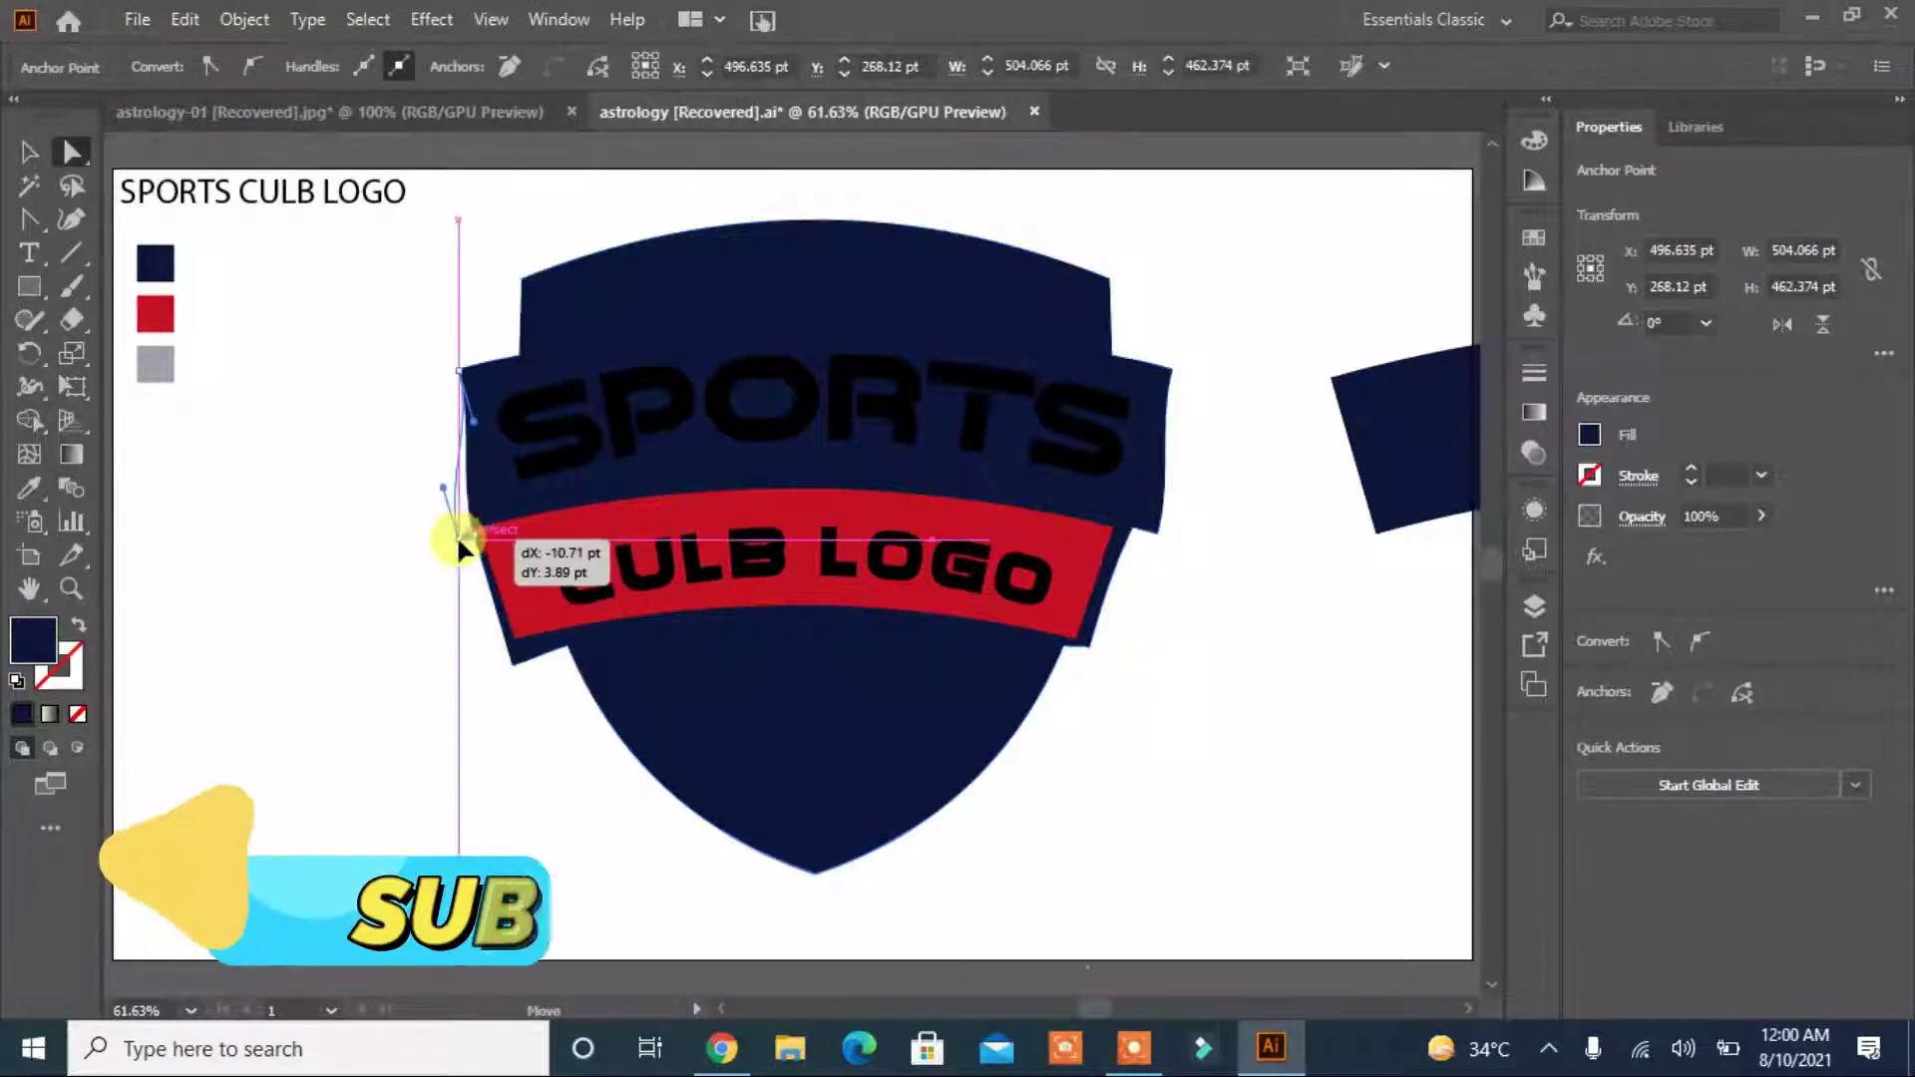
left_click_drag(476, 429, 482, 437)
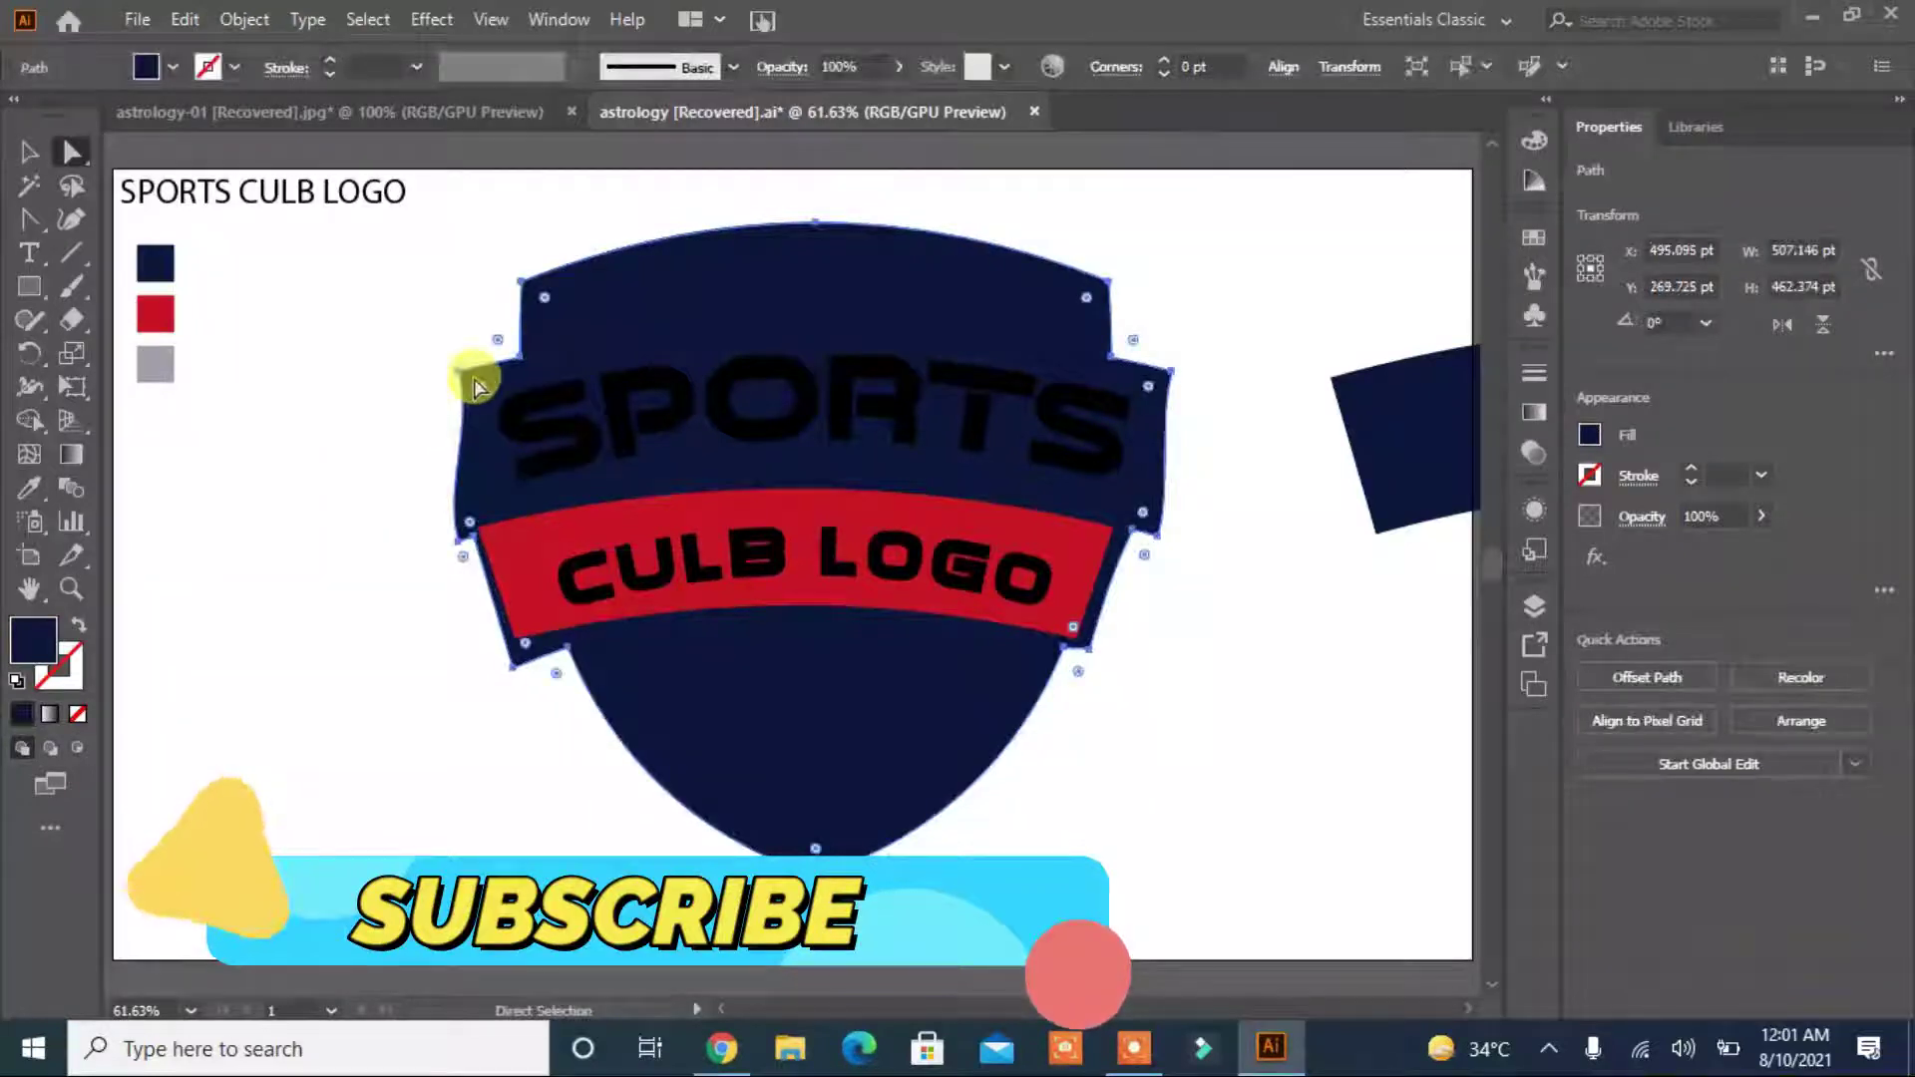
left_click_drag(471, 415, 456, 442)
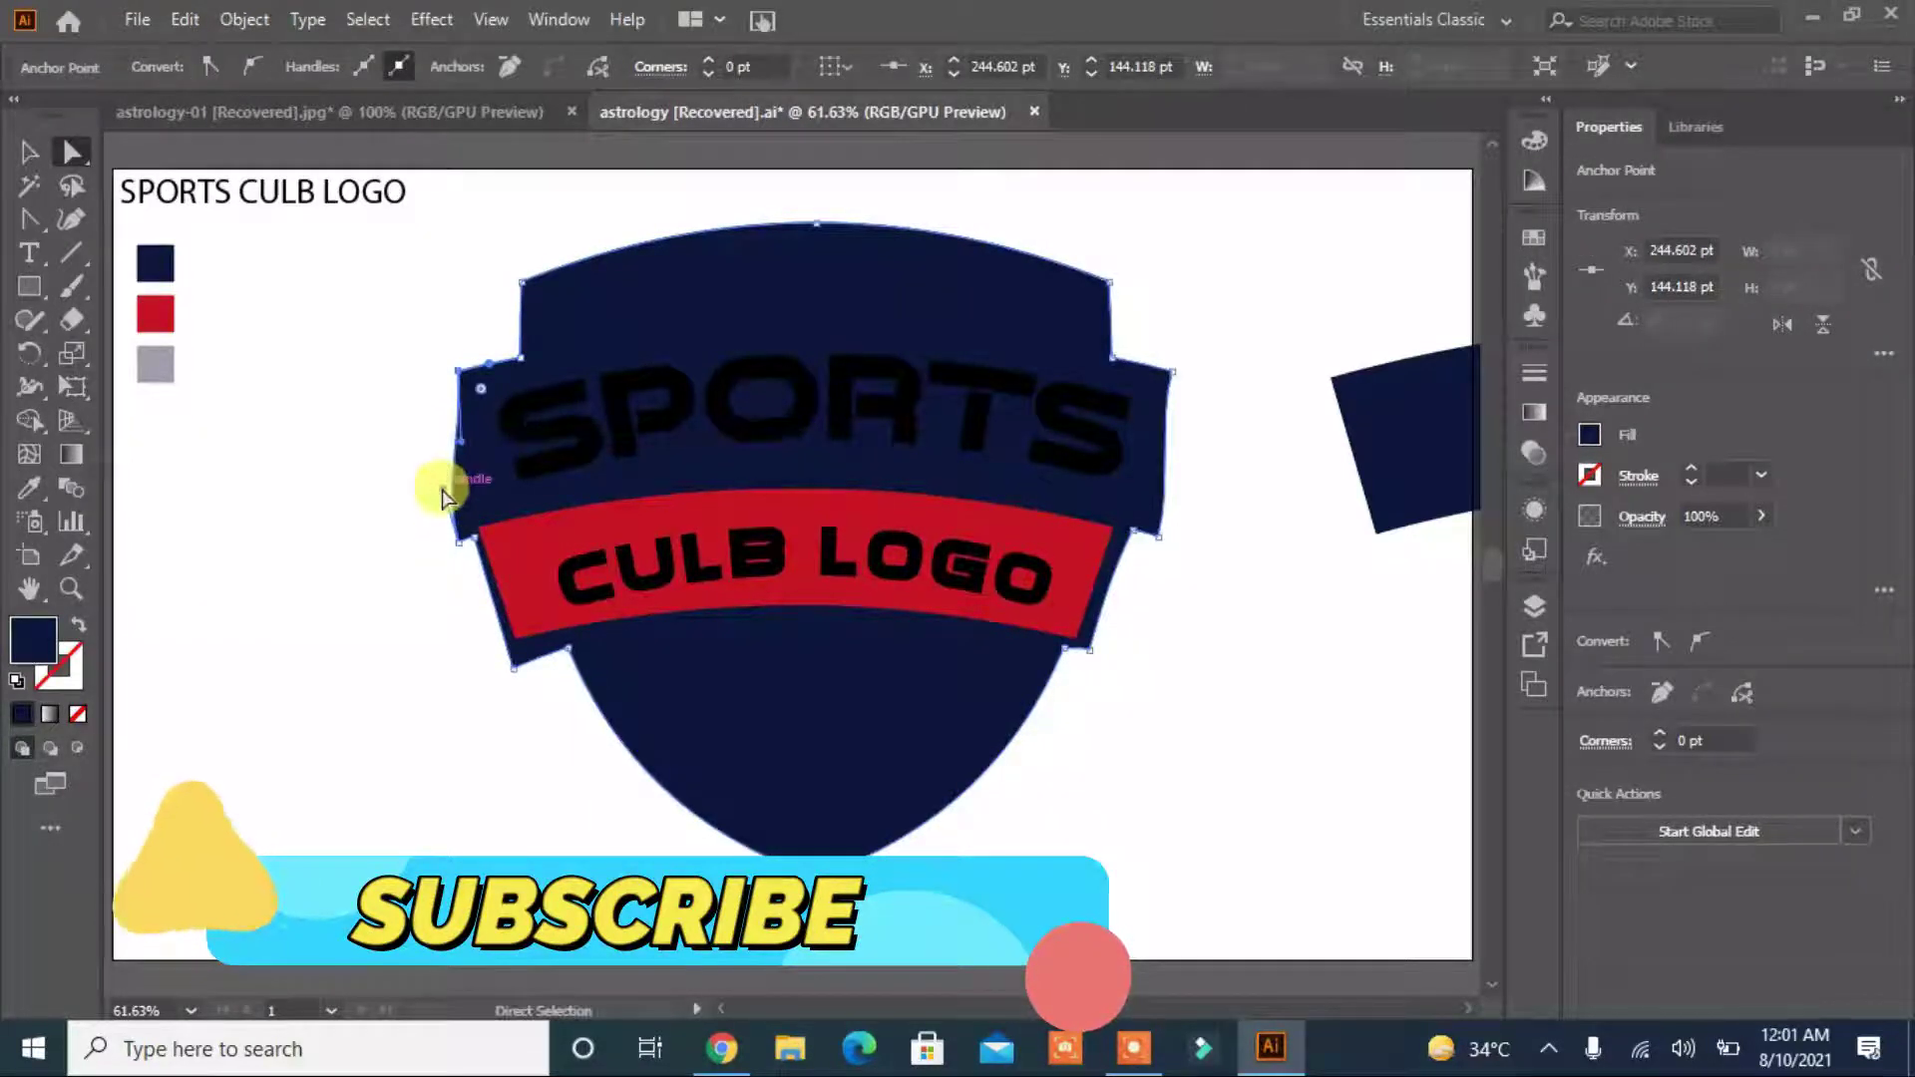
left_click(419, 569)
Drag the right-edge anchors so the right edge matches the left.
left_click(1158, 540)
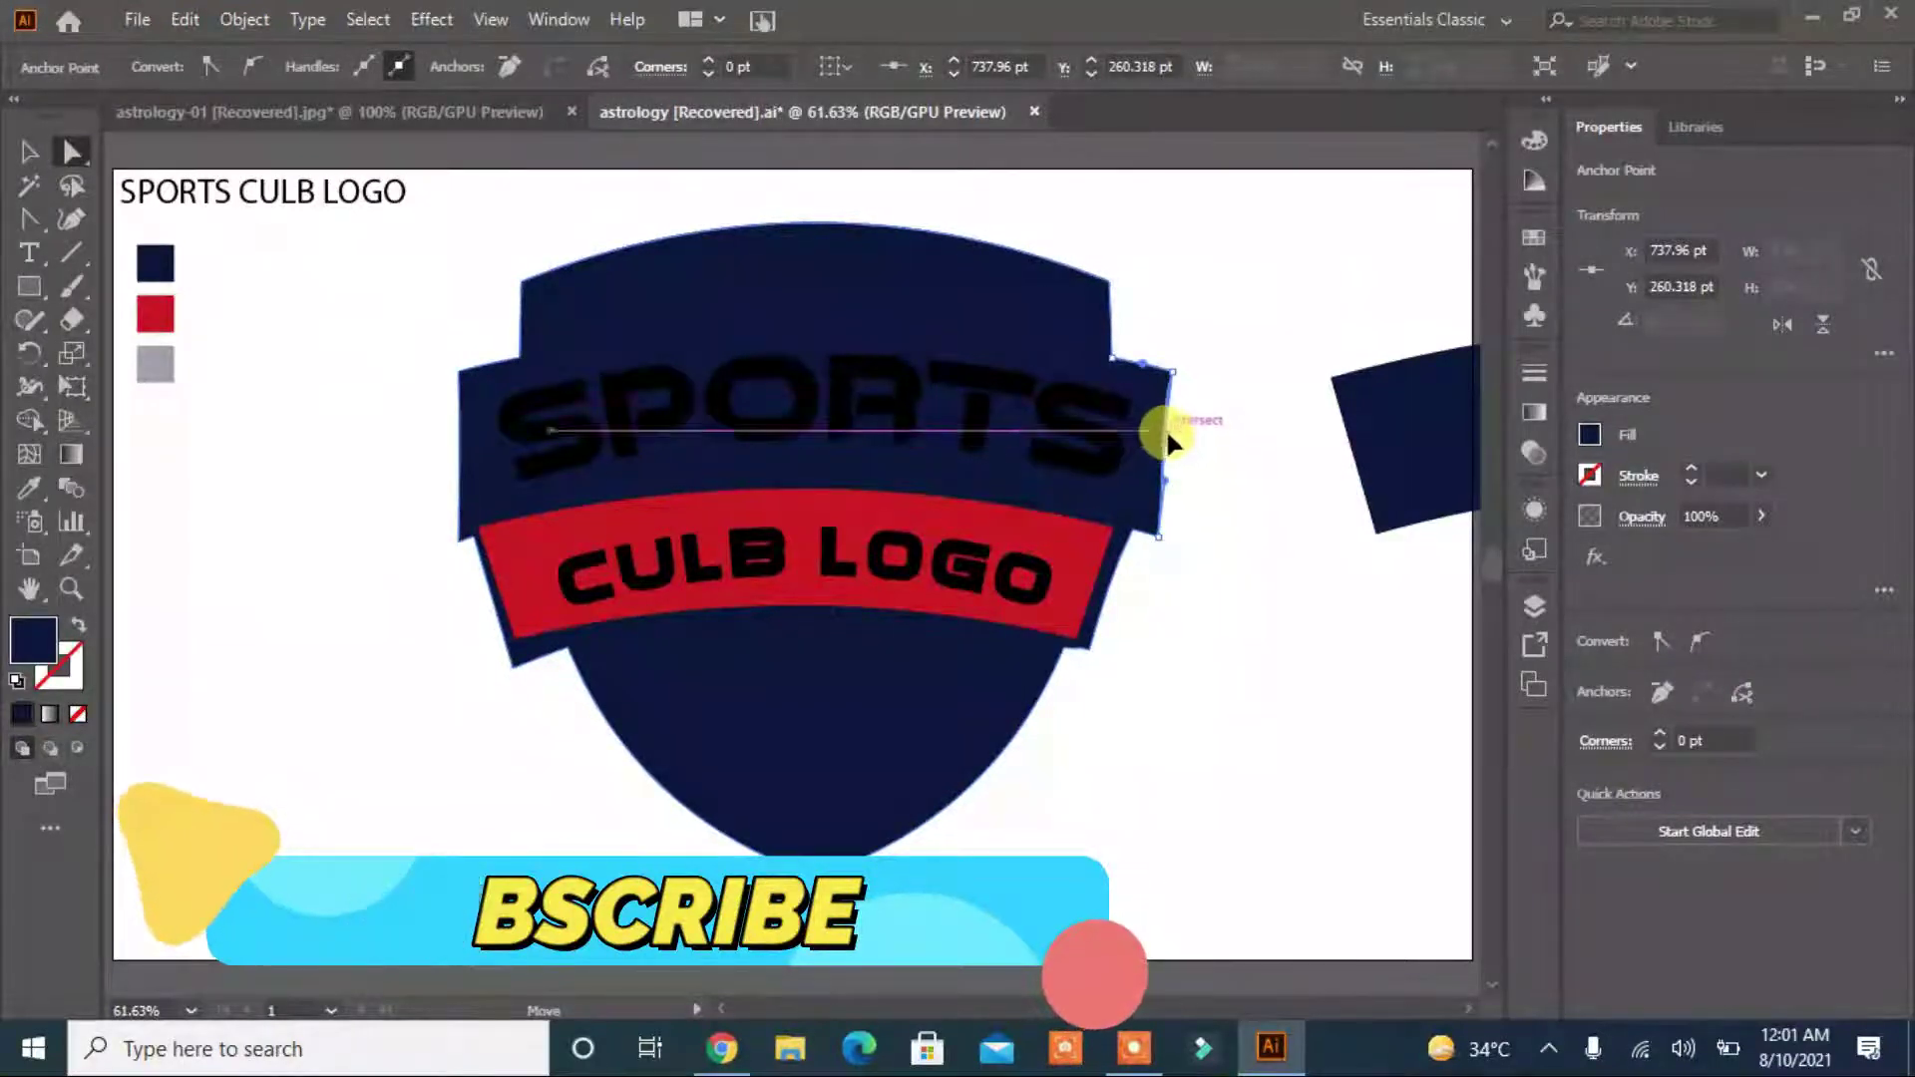
left_click(1188, 598)
left_click_drag(1159, 536, 1173, 443)
left_click(1210, 612)
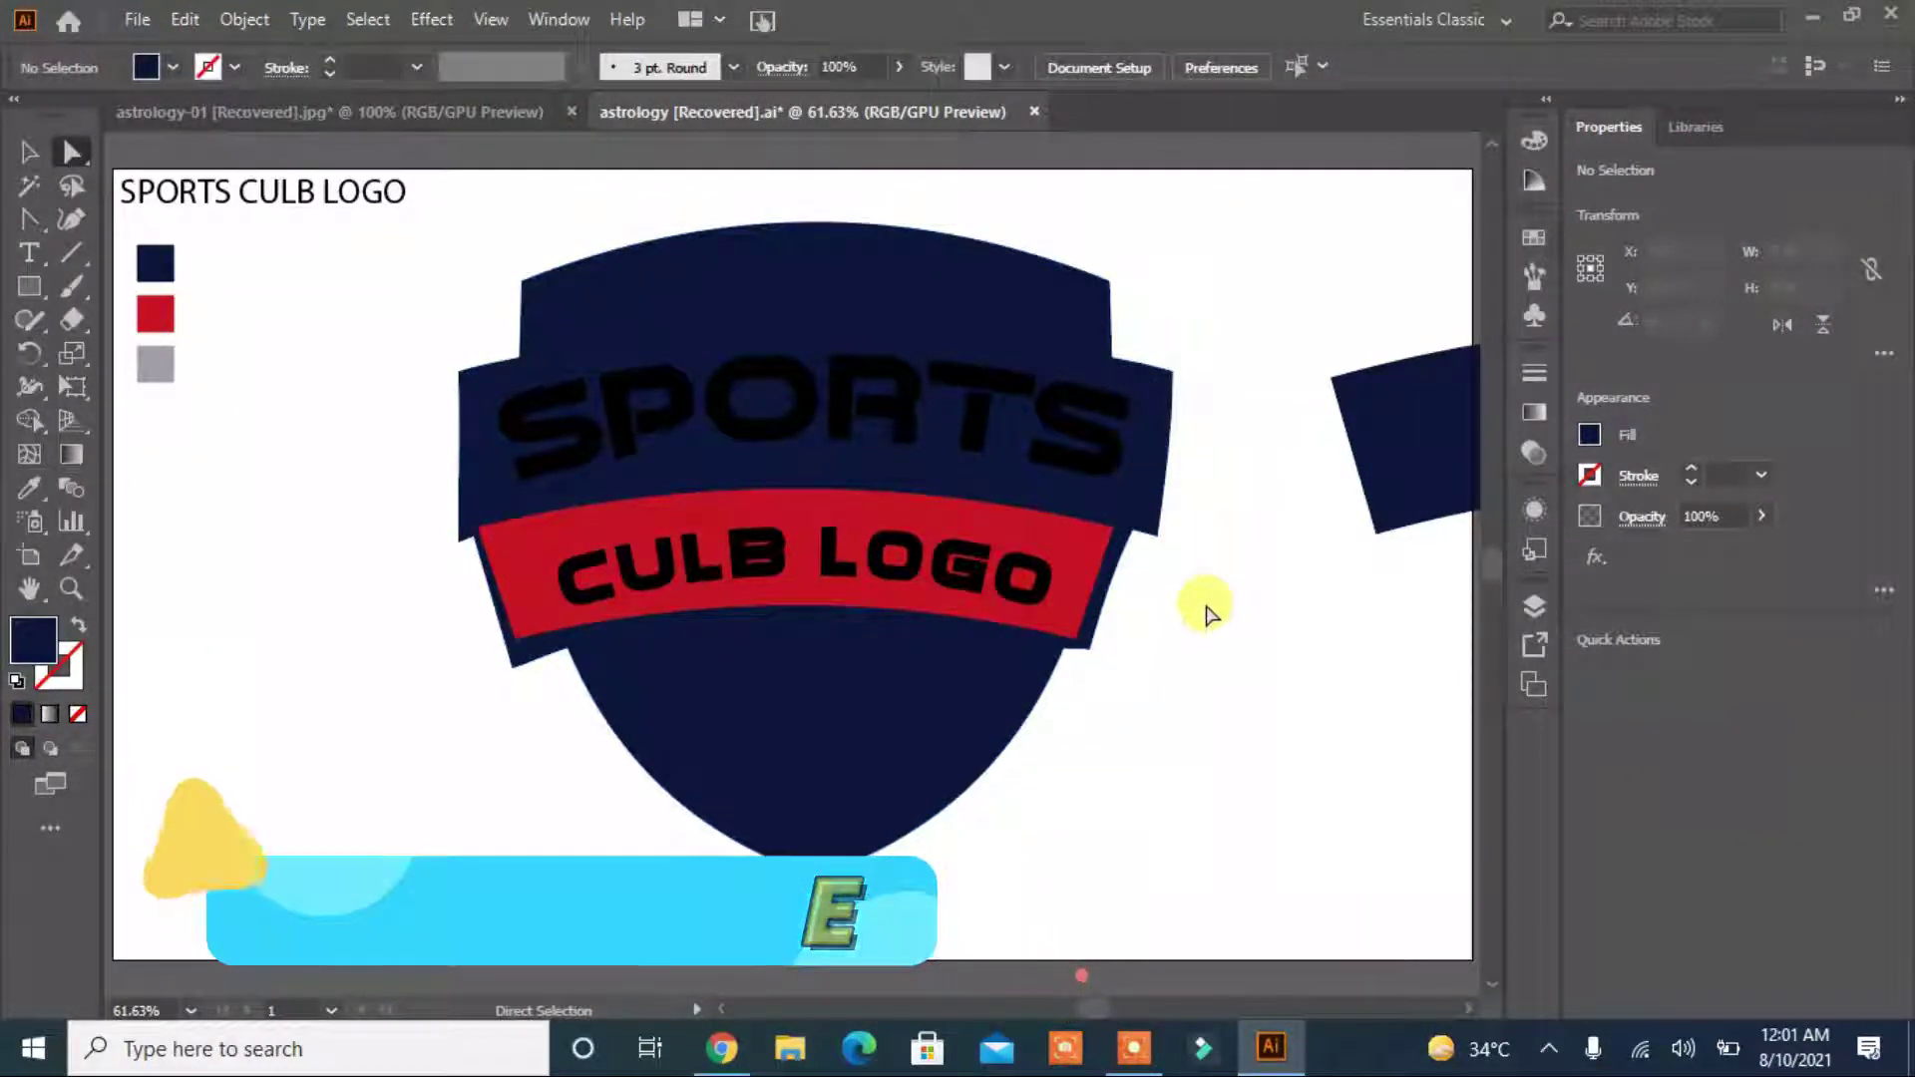
left_click(1175, 437)
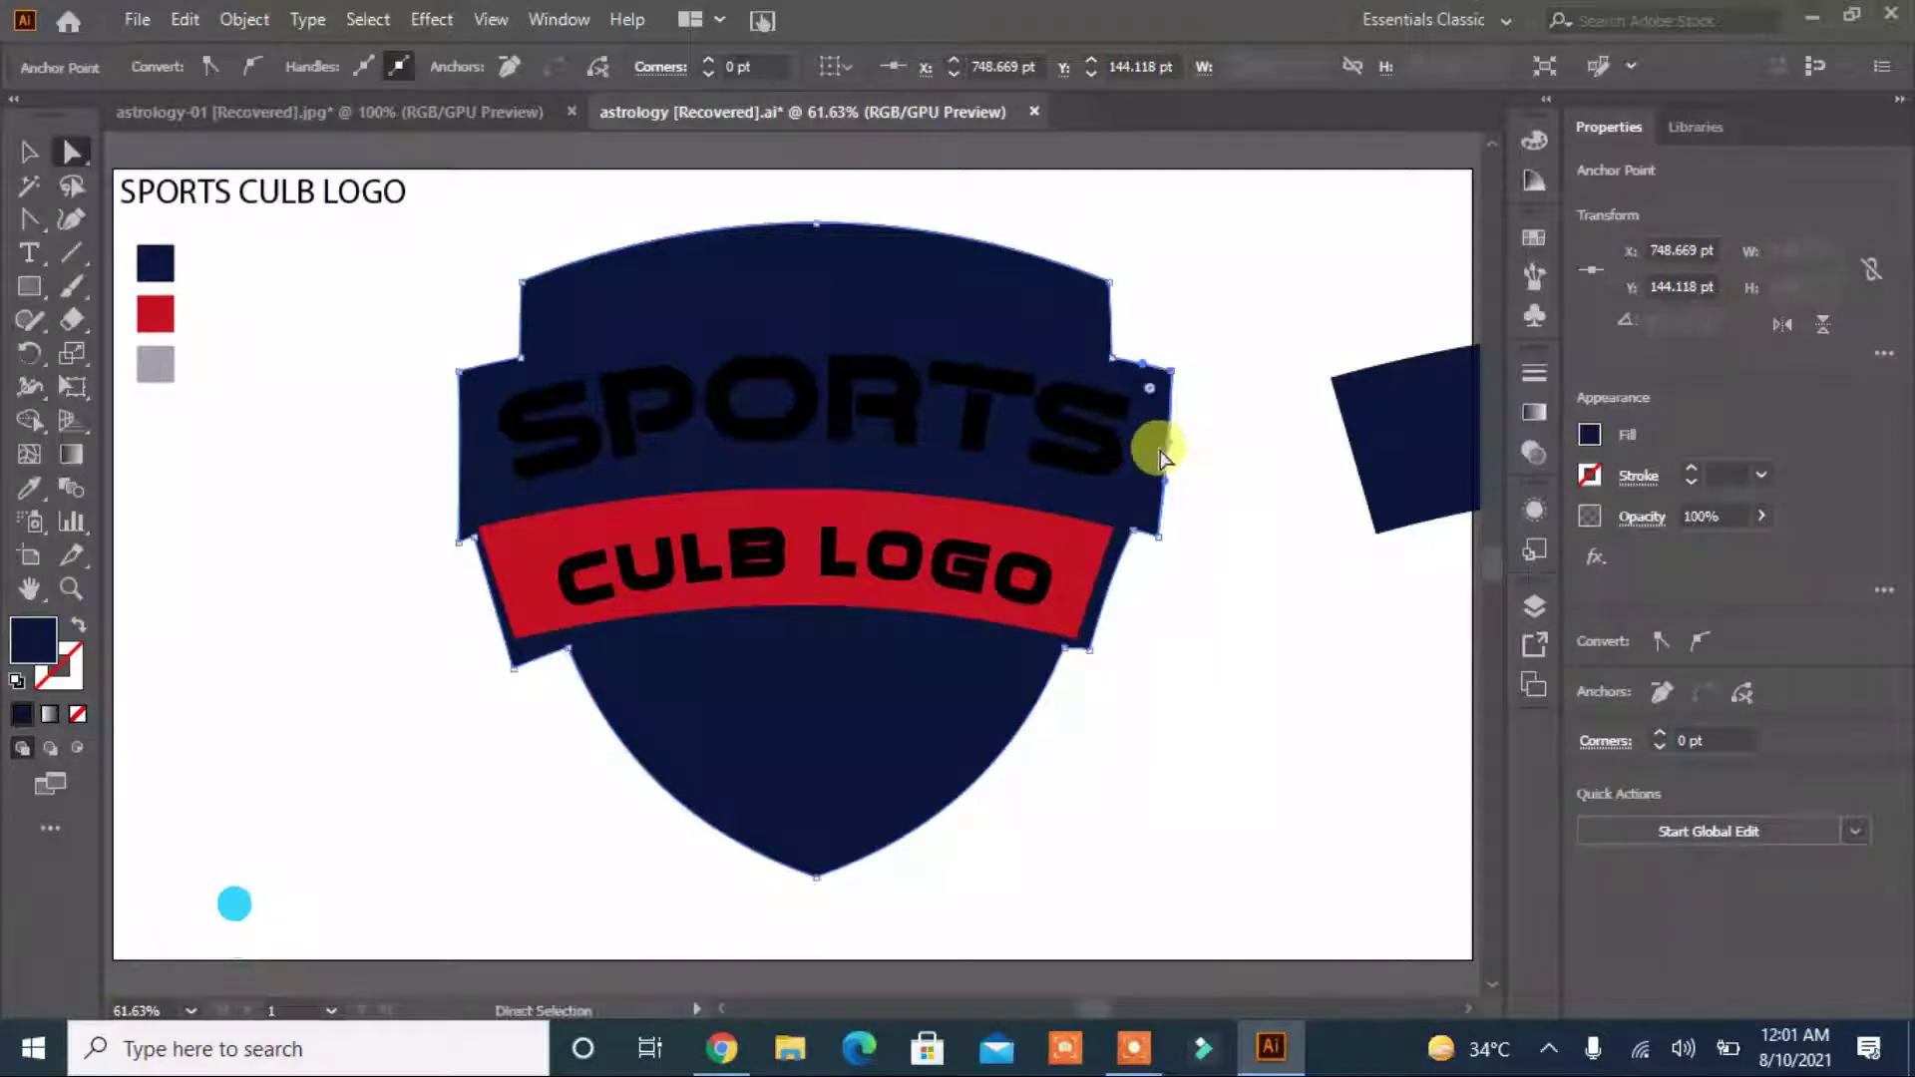
left_click(1222, 529)
Move the red banner down, widen it slightly, and enlarge the CULB LOGO text across it.
left_click(823, 618)
left_click_drag(822, 619, 830, 631)
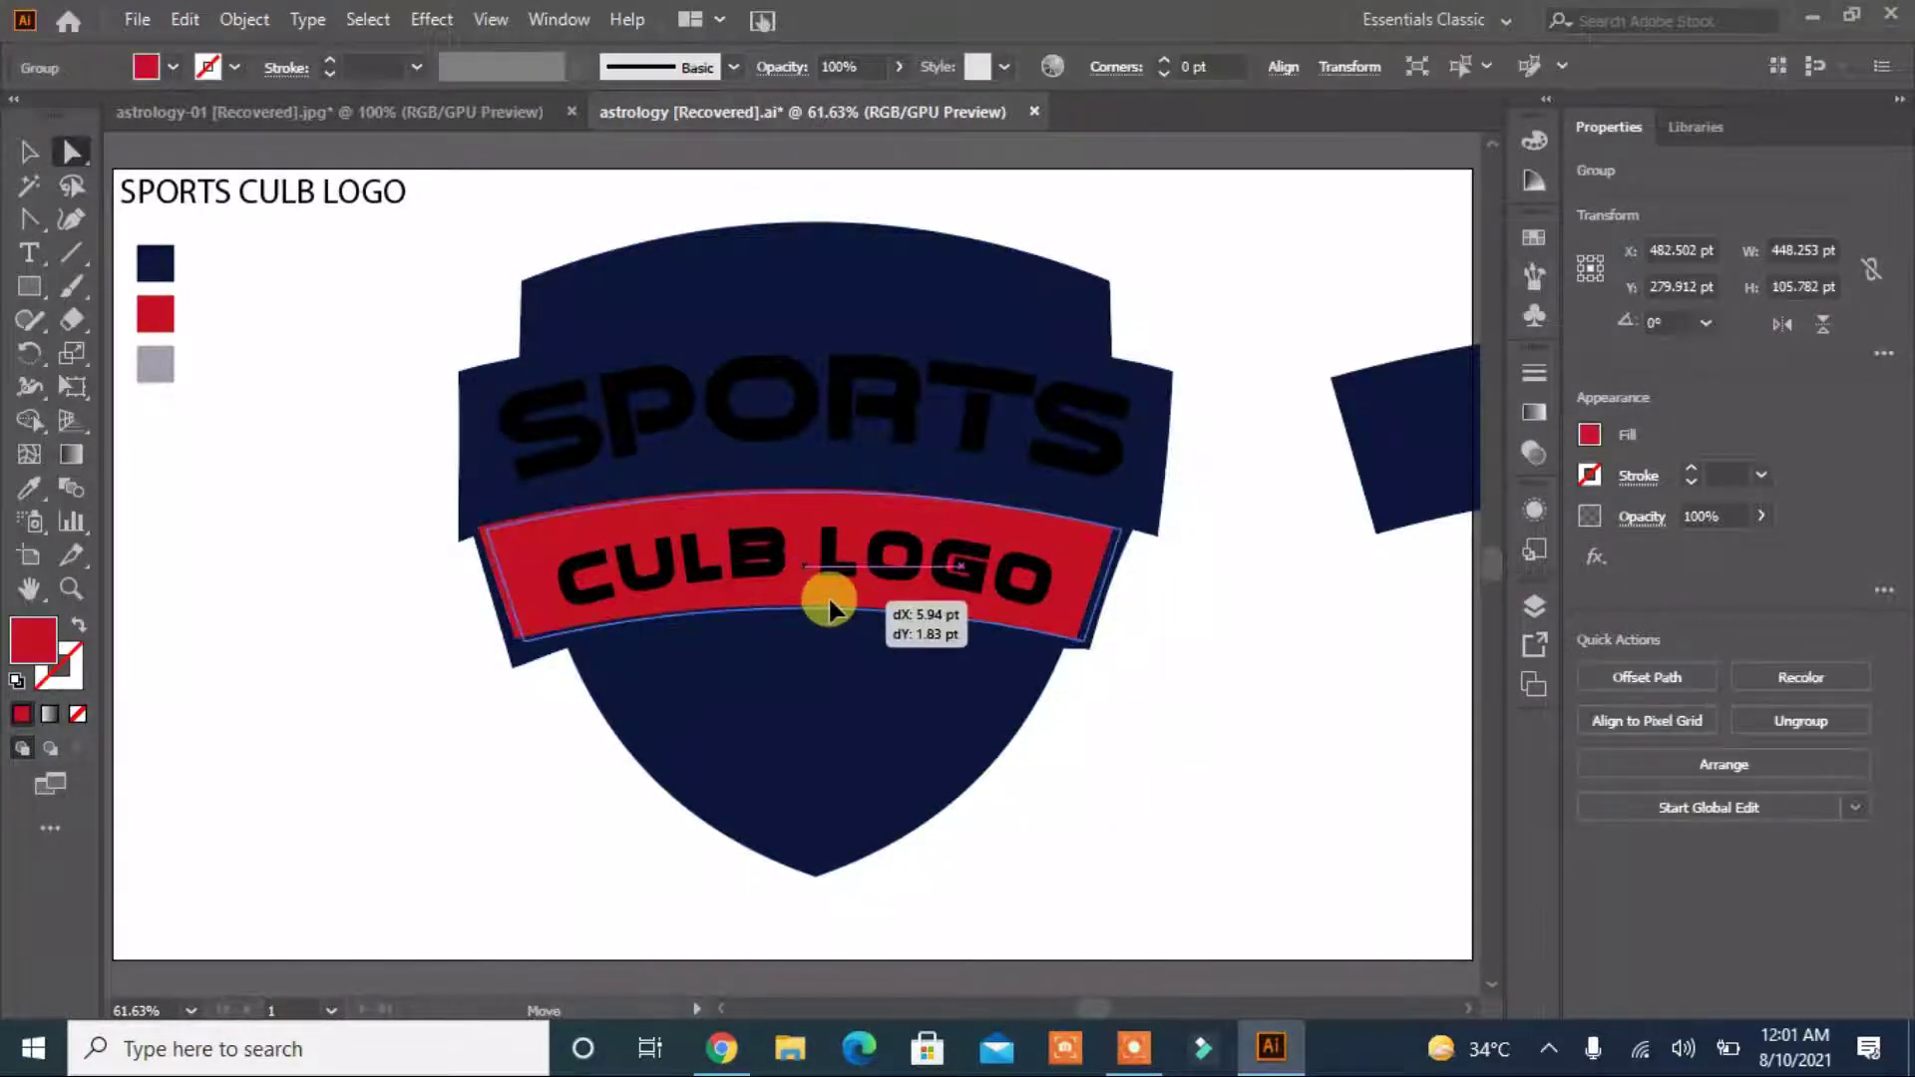
key("v")
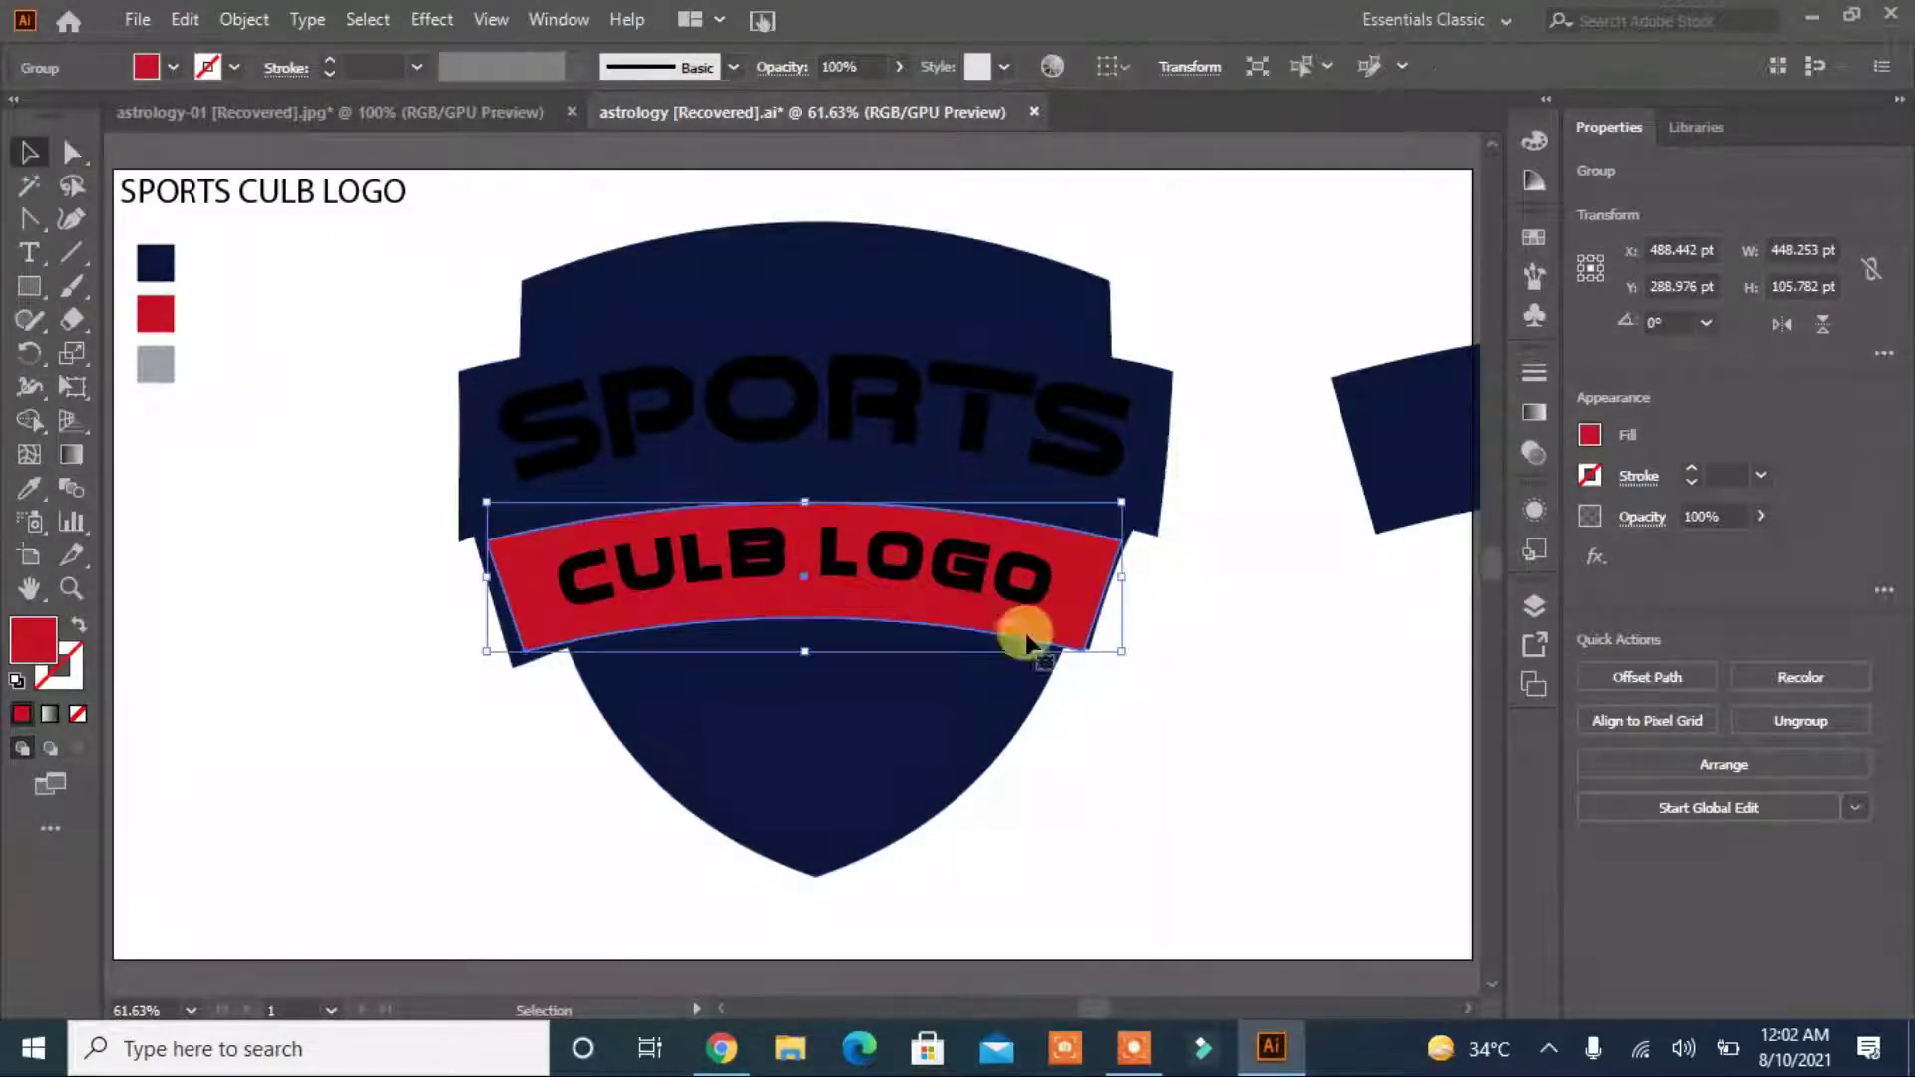
left_click_drag(1121, 576, 1144, 586)
mouse_move(753, 597)
left_mouse_down()
mouse_move(791, 611)
mouse_move(803, 671)
left_mouse_up()
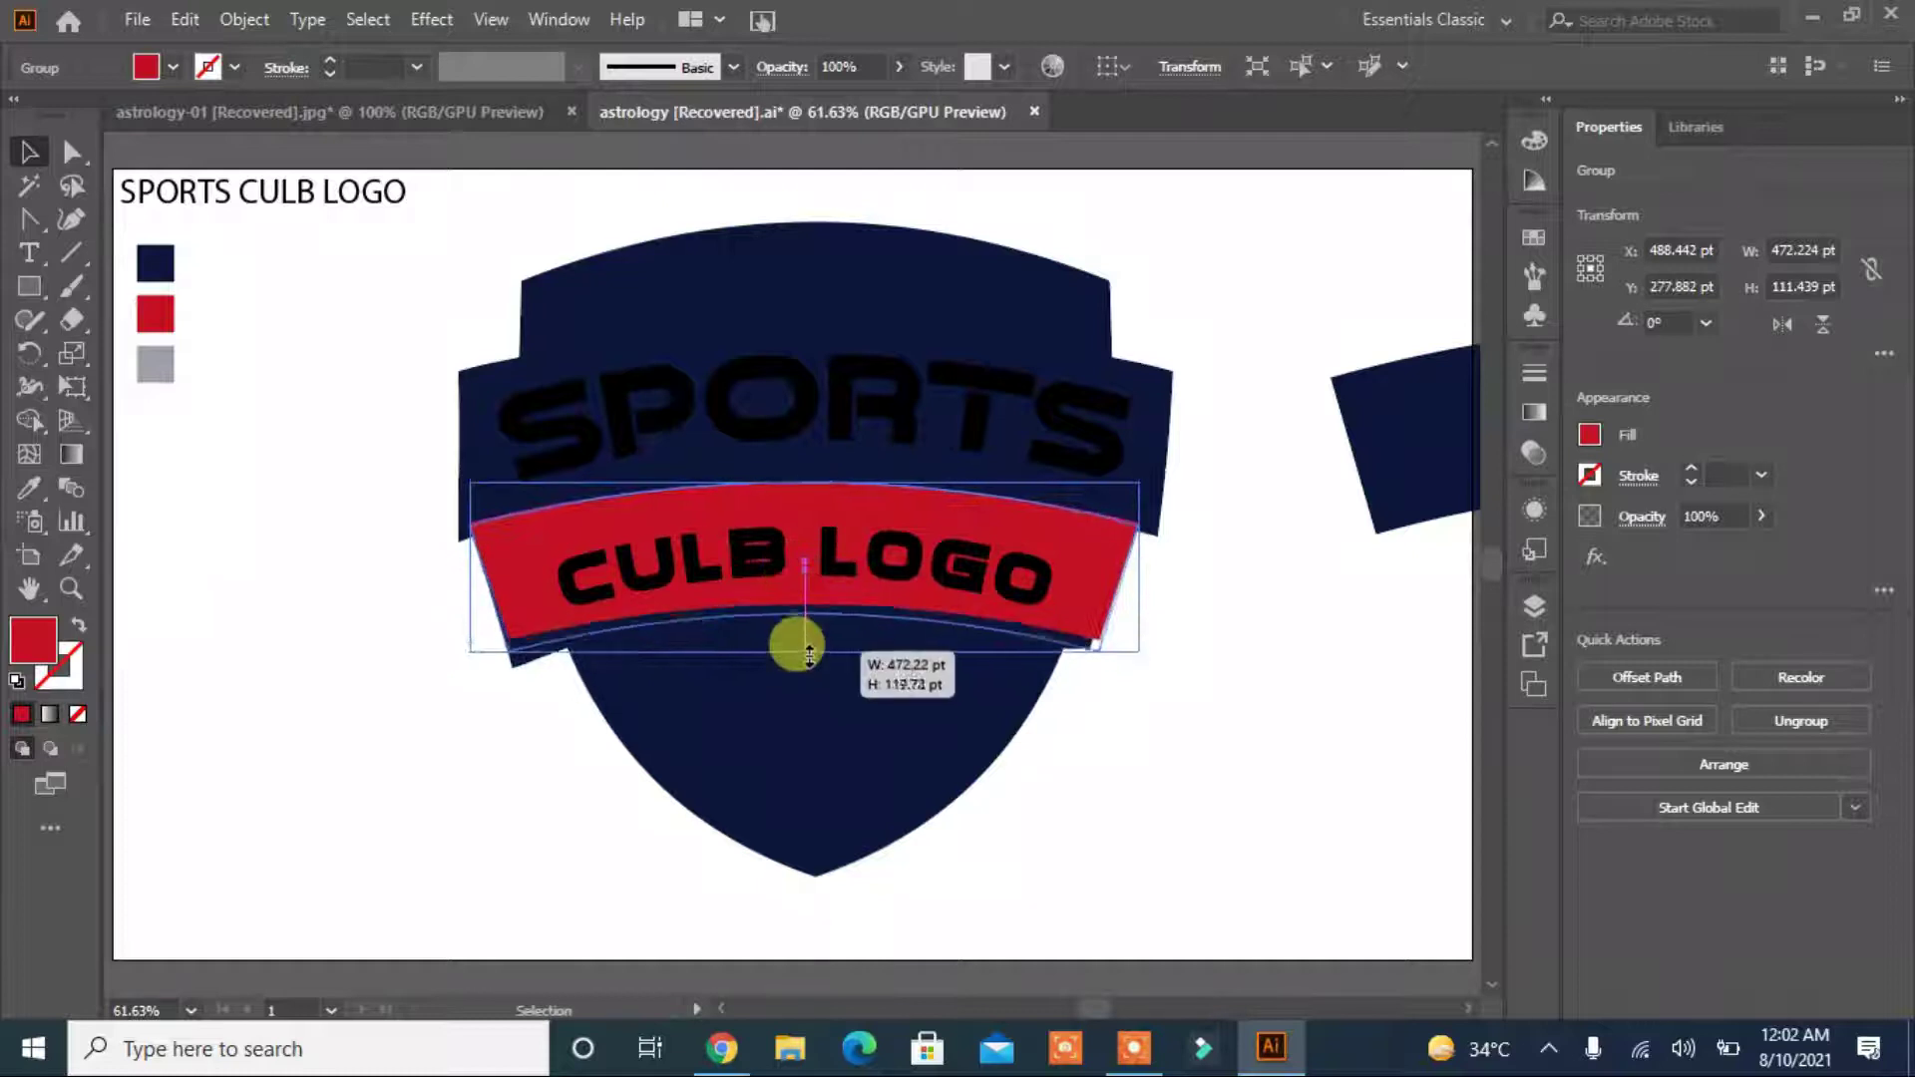
left_click(847, 576)
left_click_drag(1051, 603, 1069, 641)
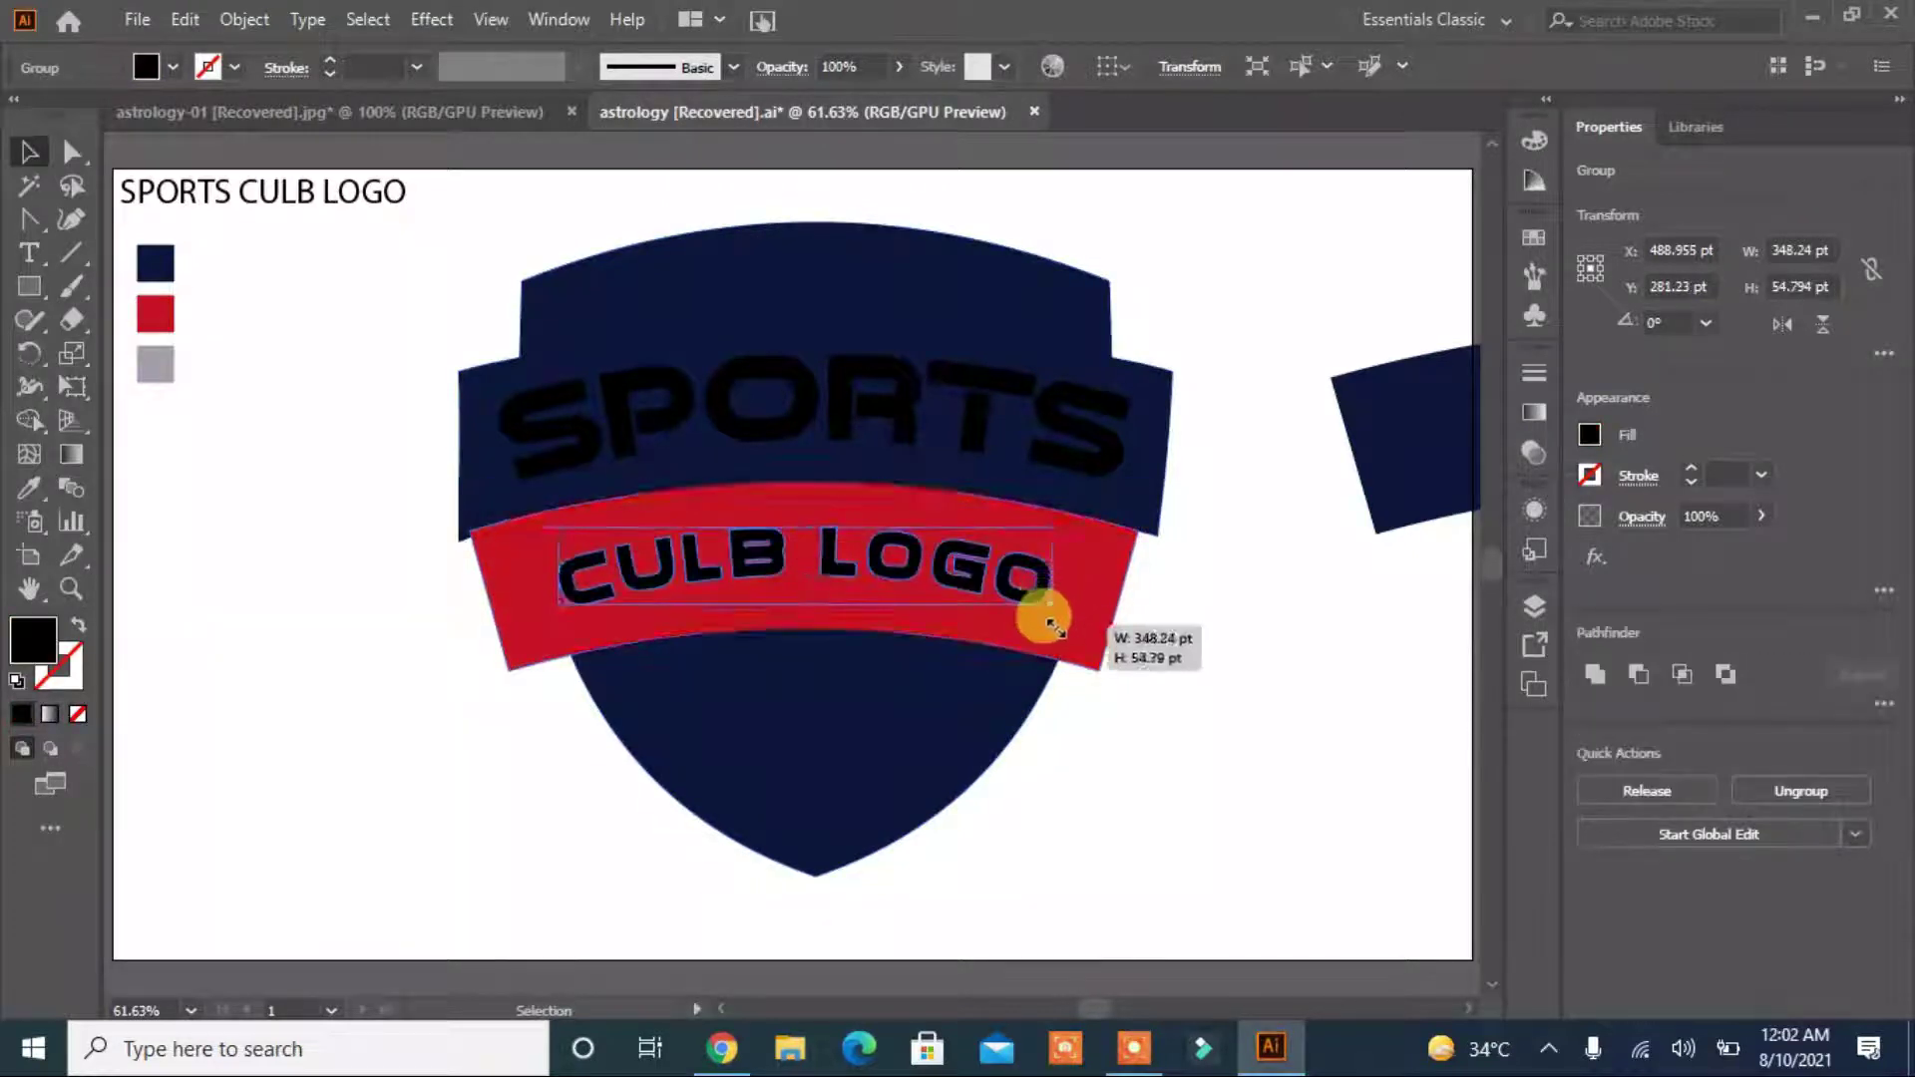
left_click(1182, 688)
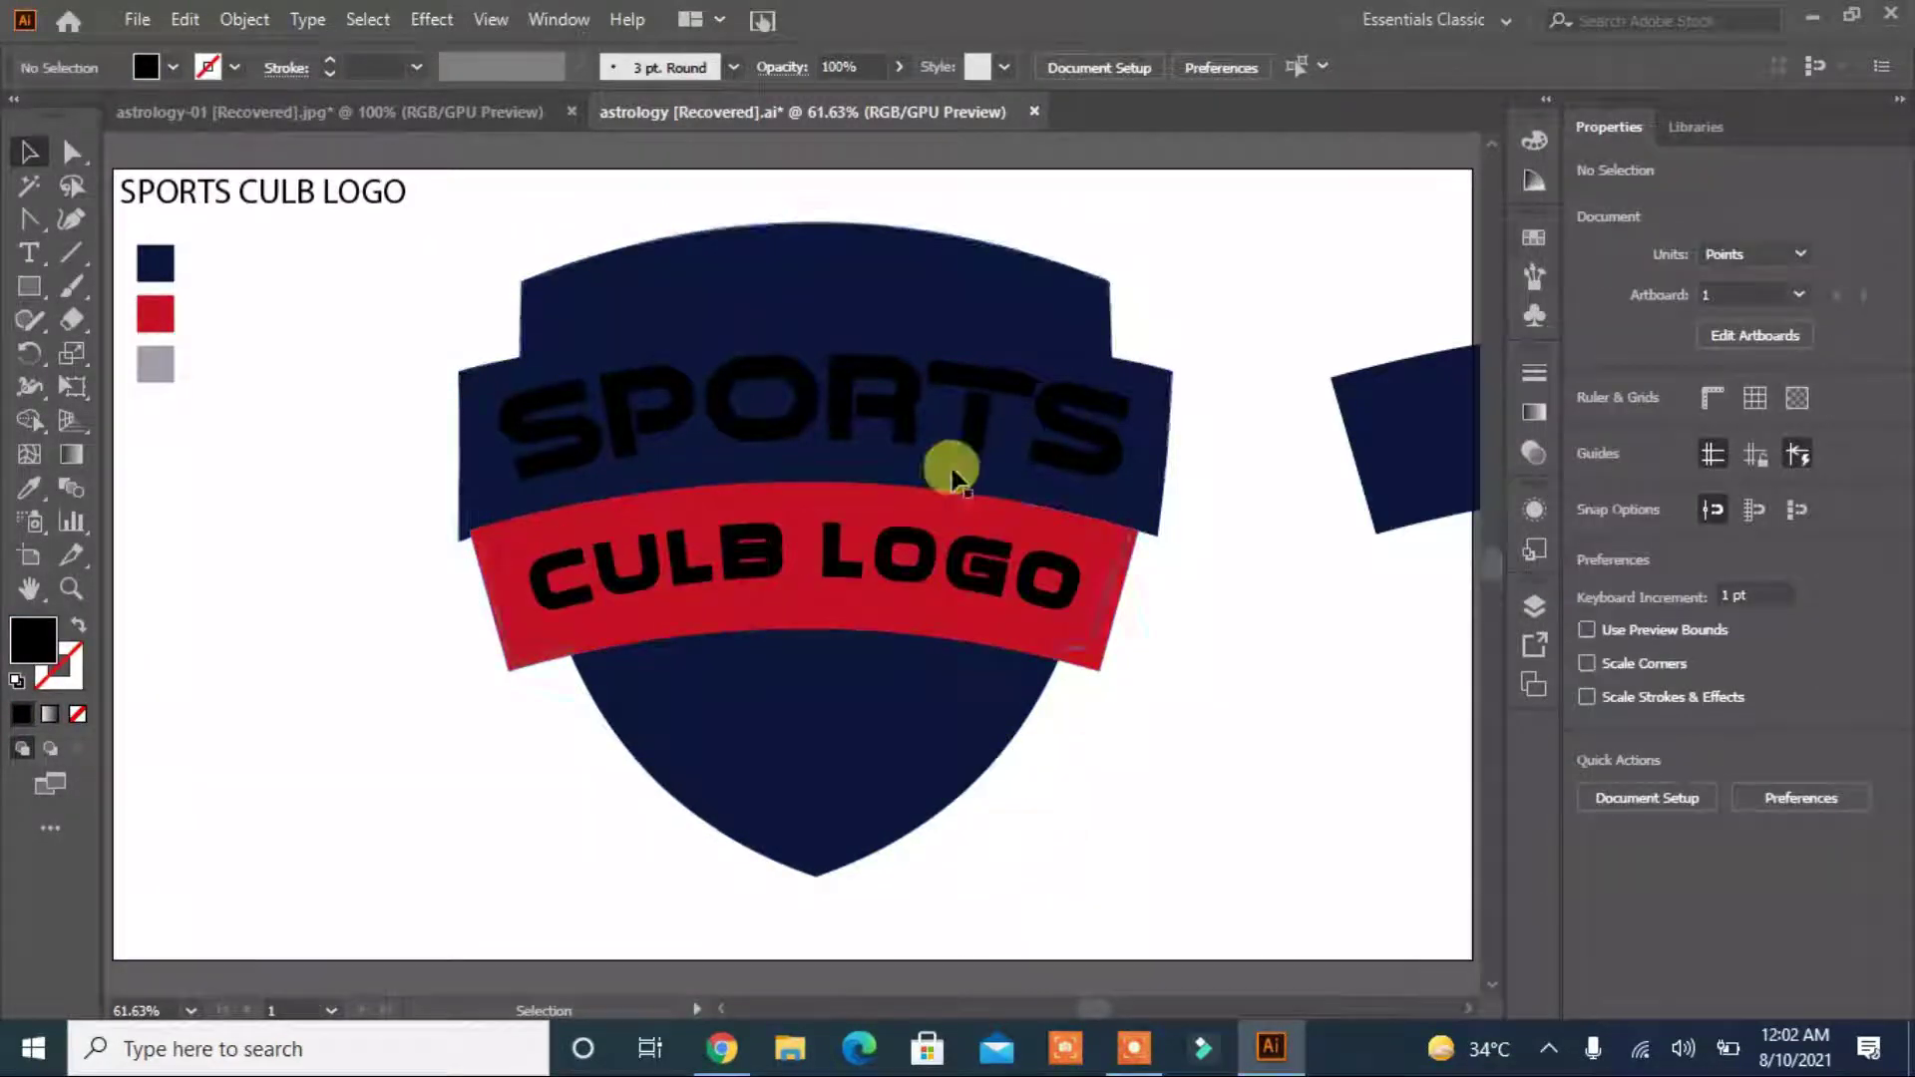
Eyedrop grey onto the SPORTS text and white onto the CULB LOGO text.
left_click(927, 415)
left_click(29, 488)
left_click(155, 364)
left_click(29, 151)
left_click(299, 448)
left_click(543, 593)
key("i")
left_click(265, 542)
key("v")
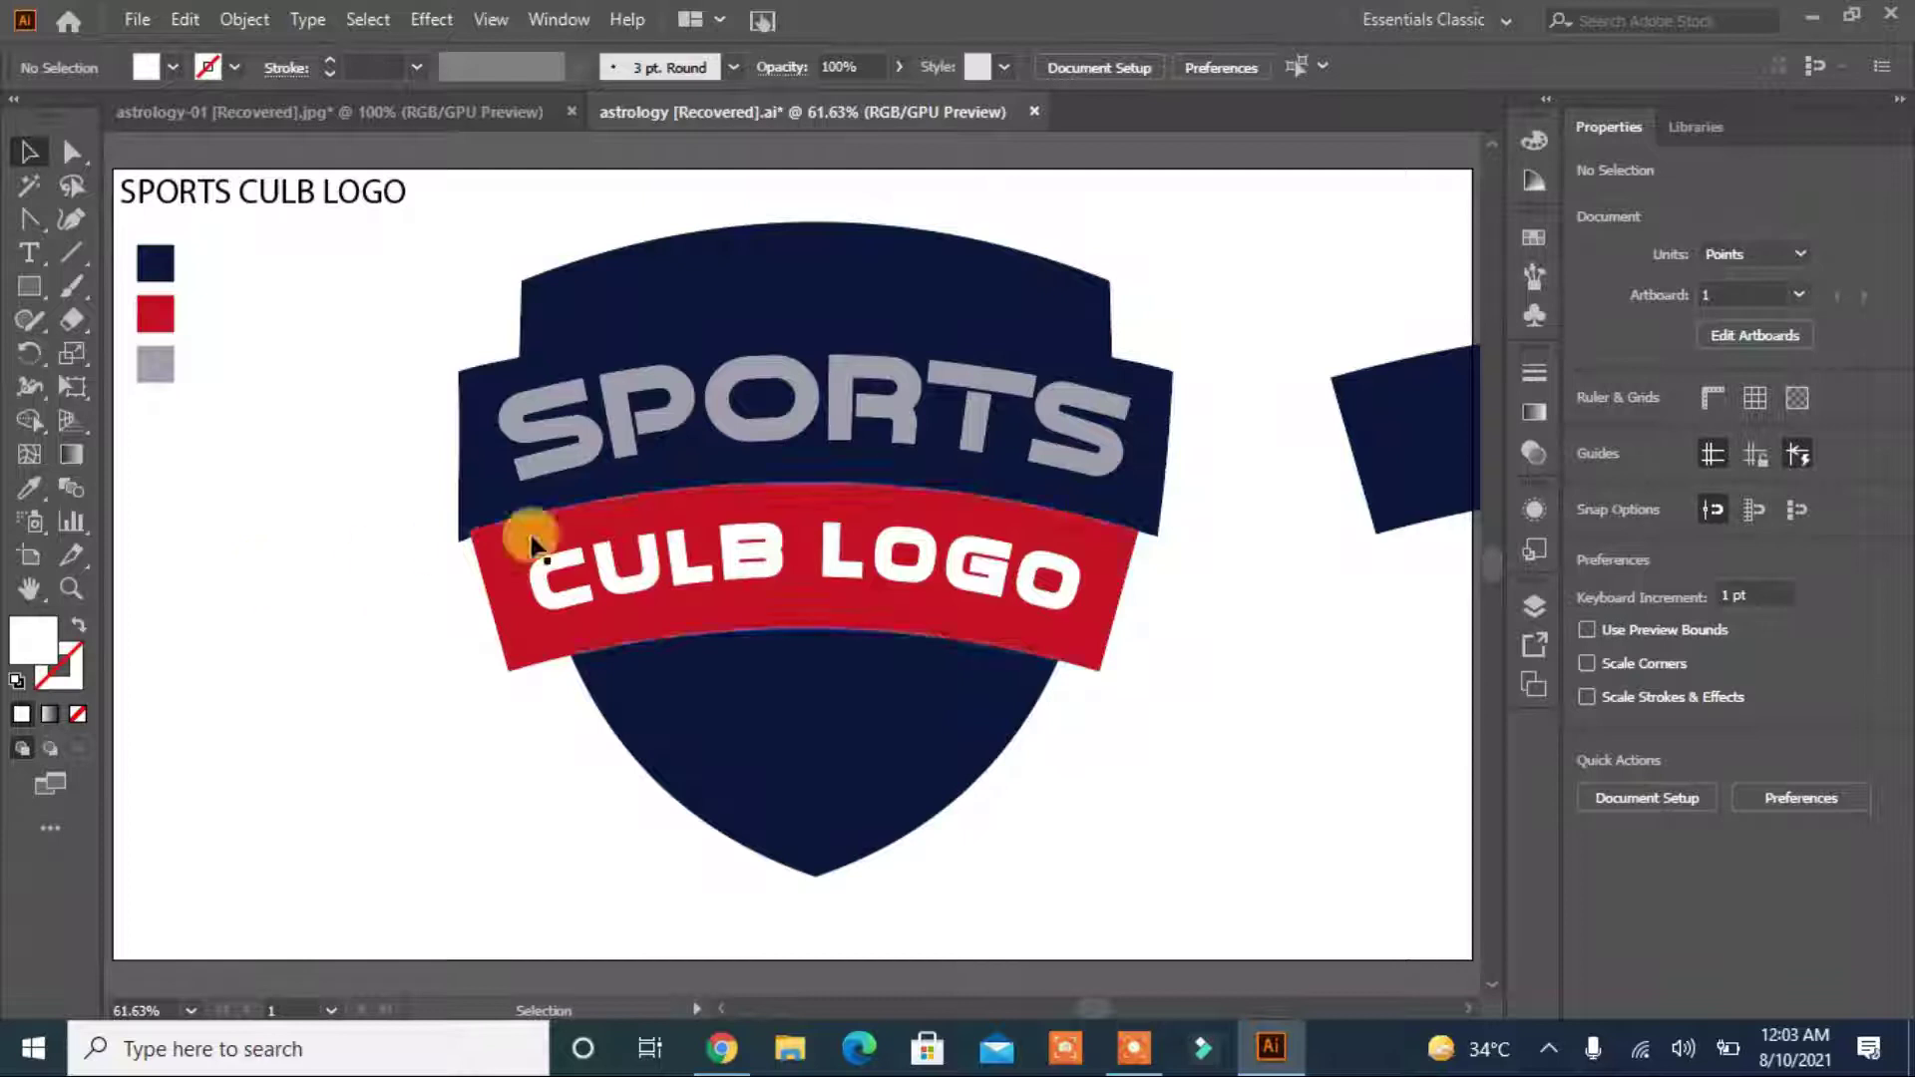
left_click(643, 434)
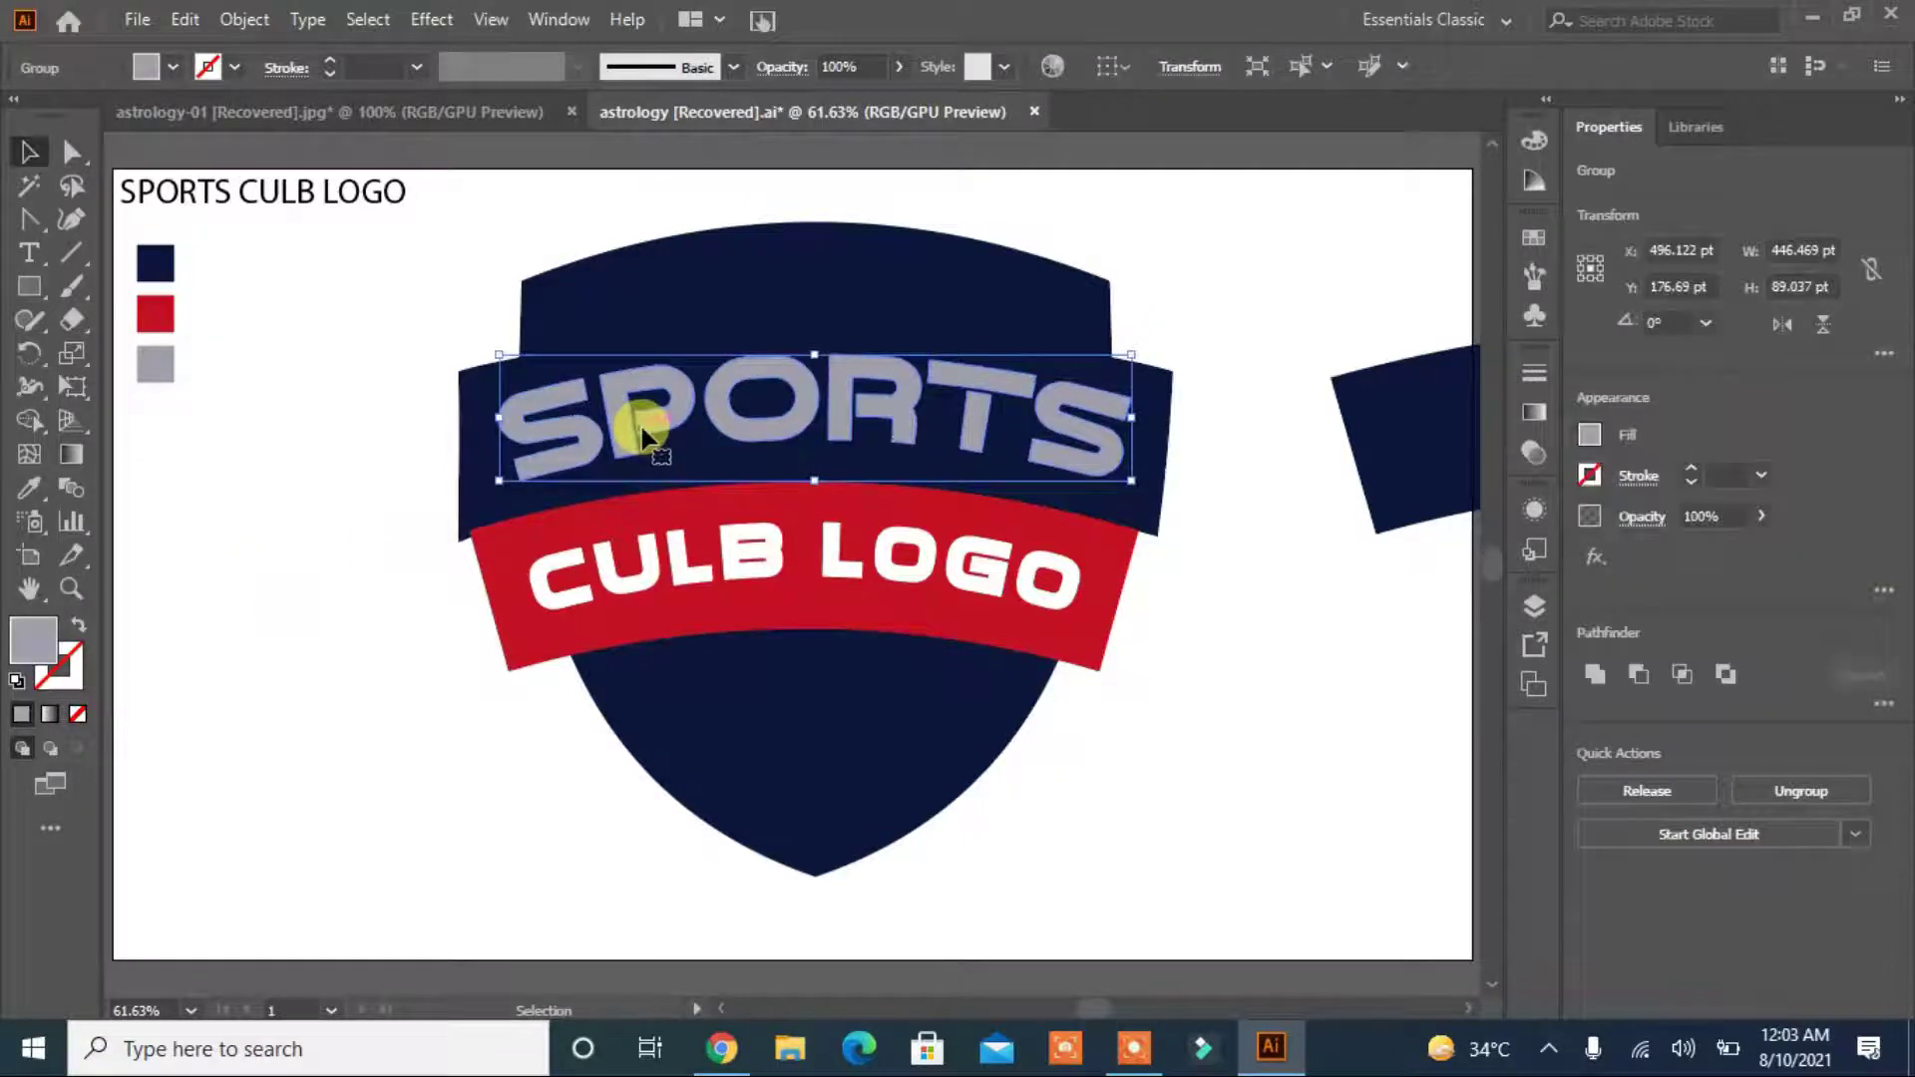
Paste a copy behind SPORTS and colour it navy like the shield.
left_click(184, 19)
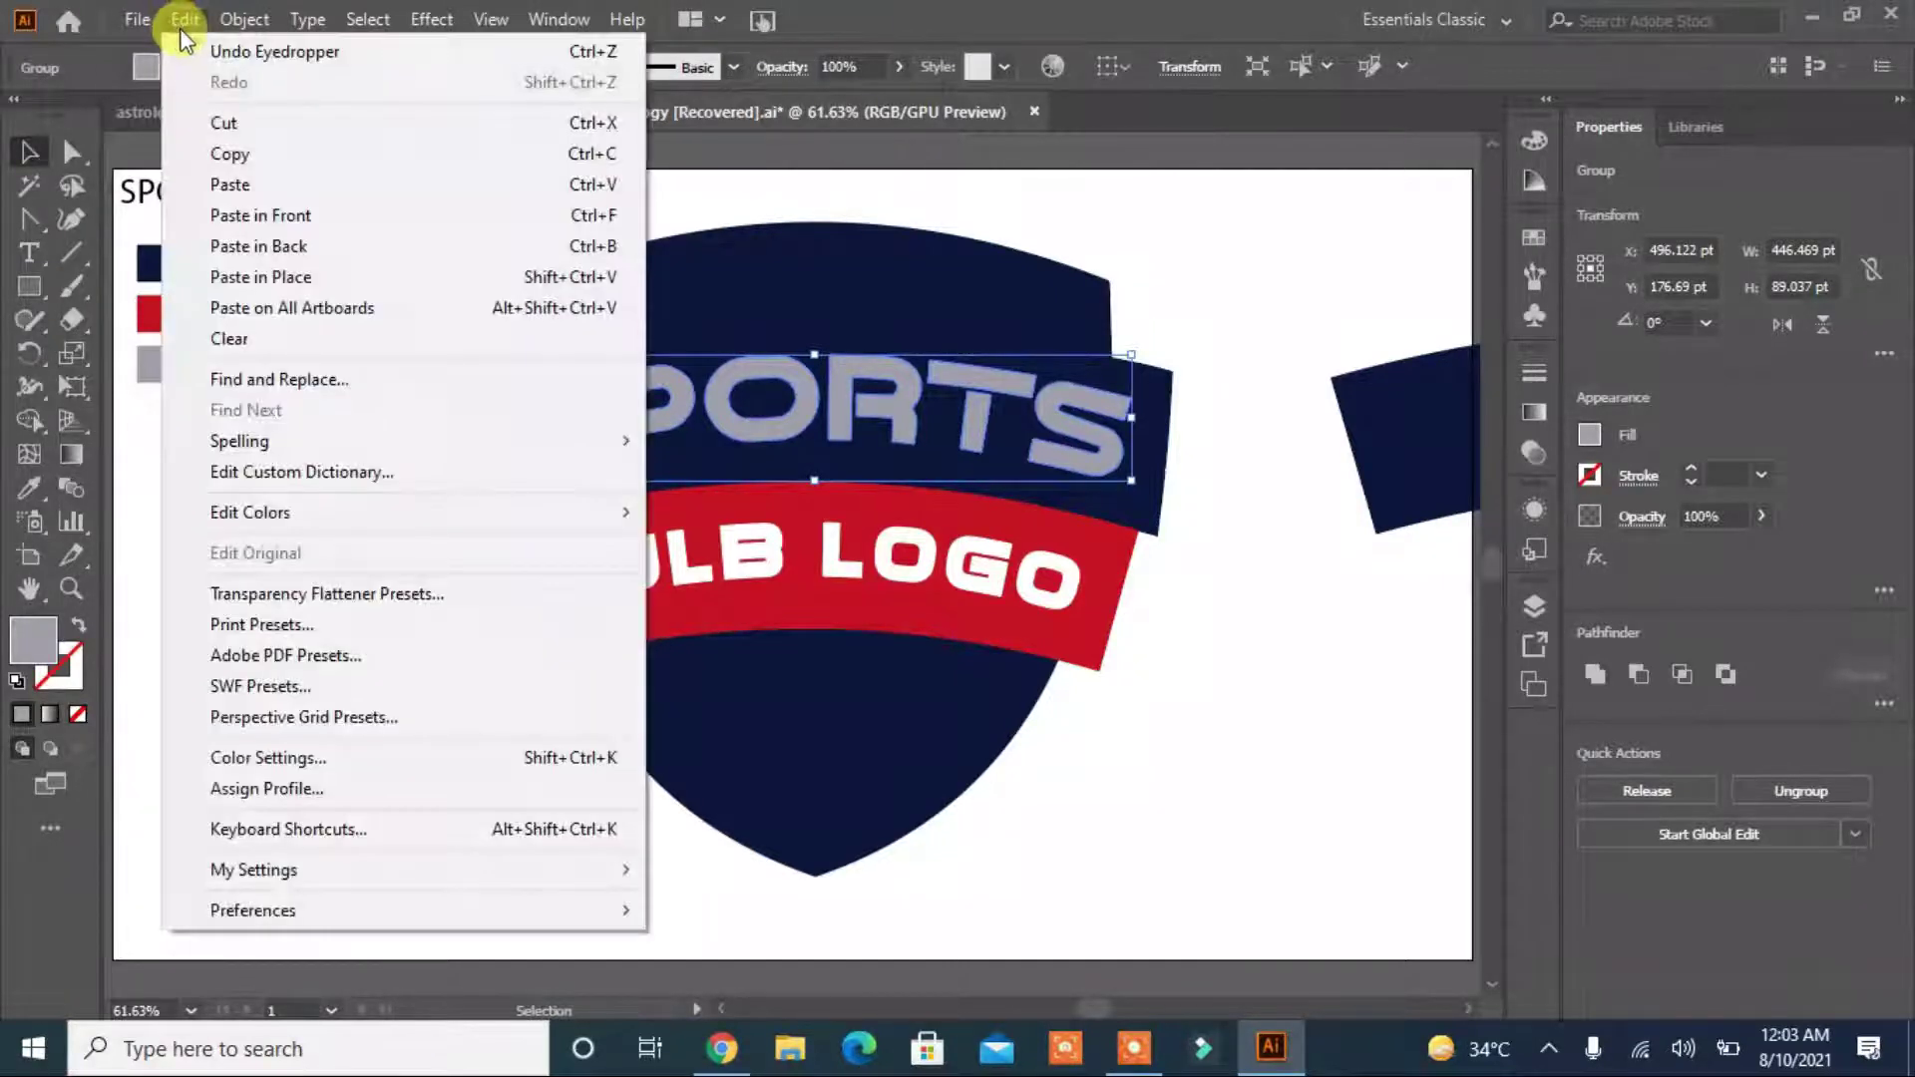
left_click(185, 19)
left_click(255, 245)
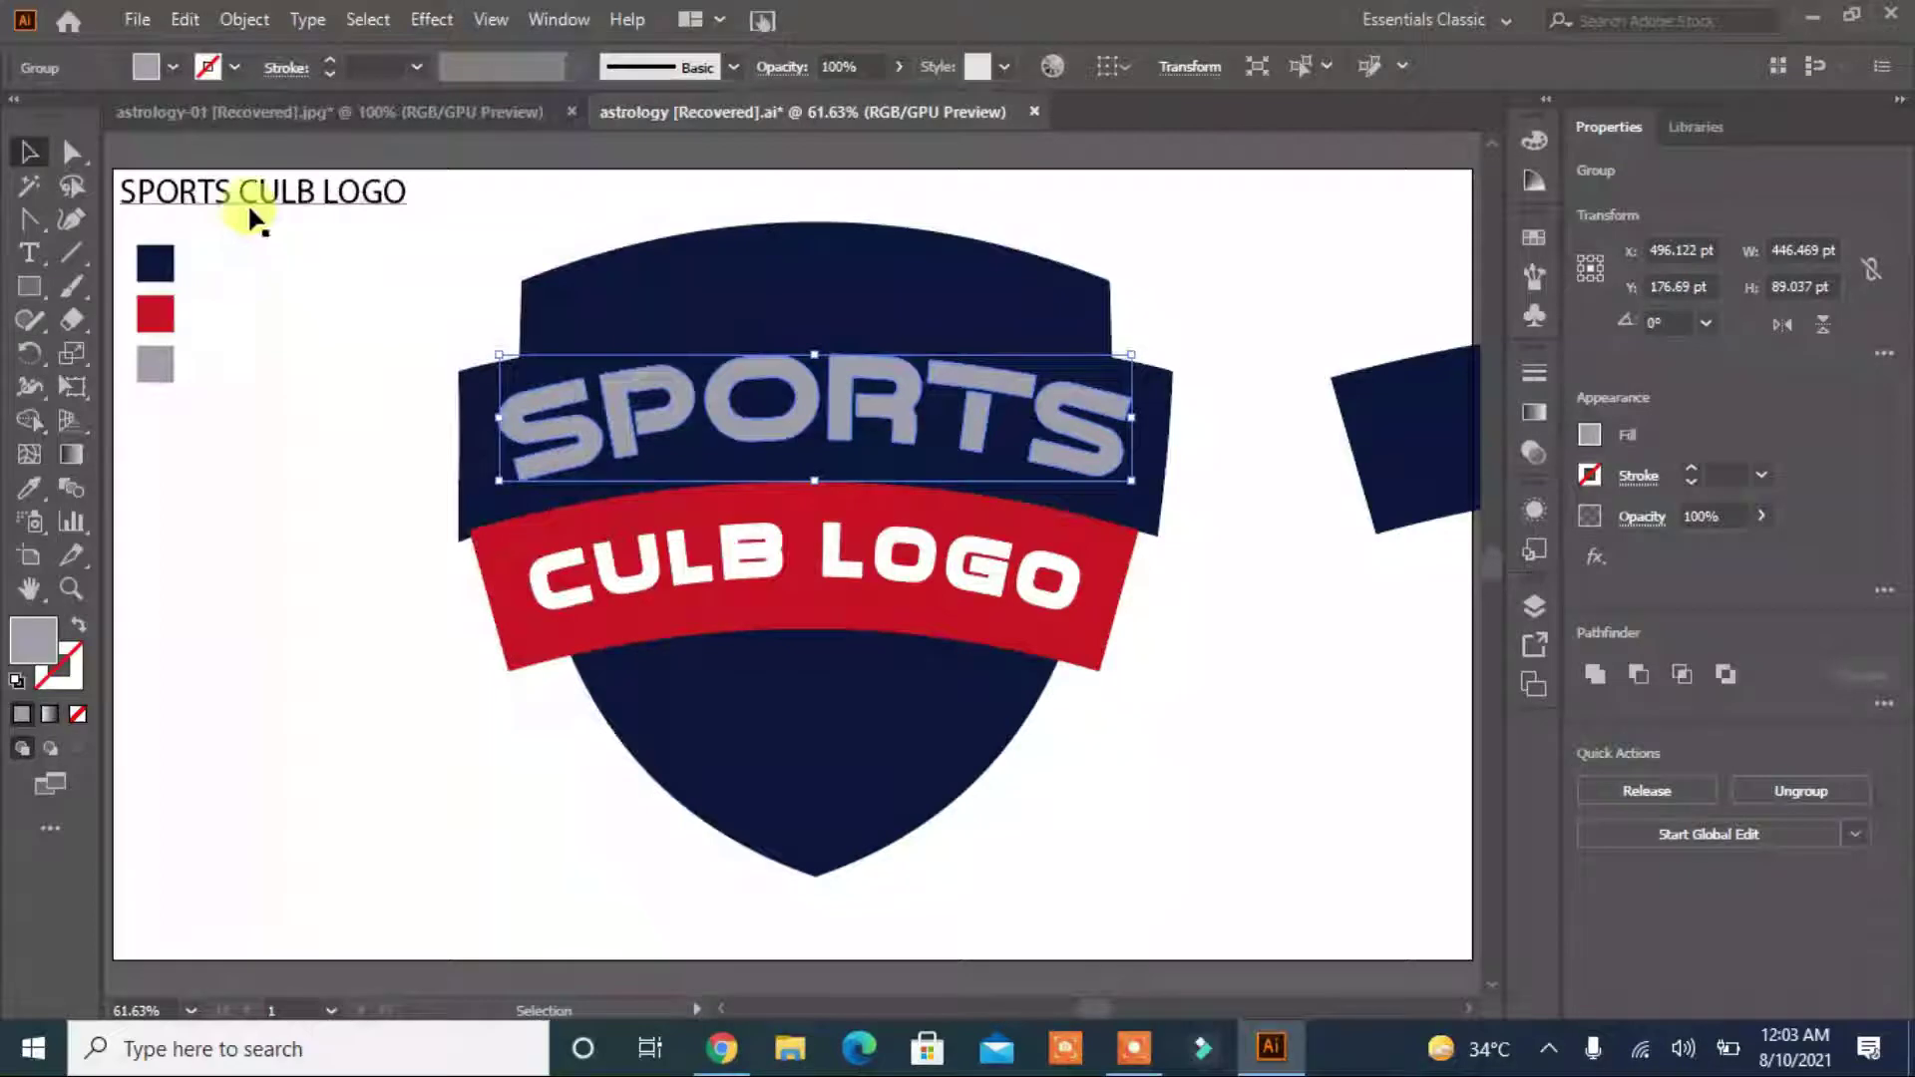
left_click(185, 19)
left_click(196, 17)
left_click(265, 245)
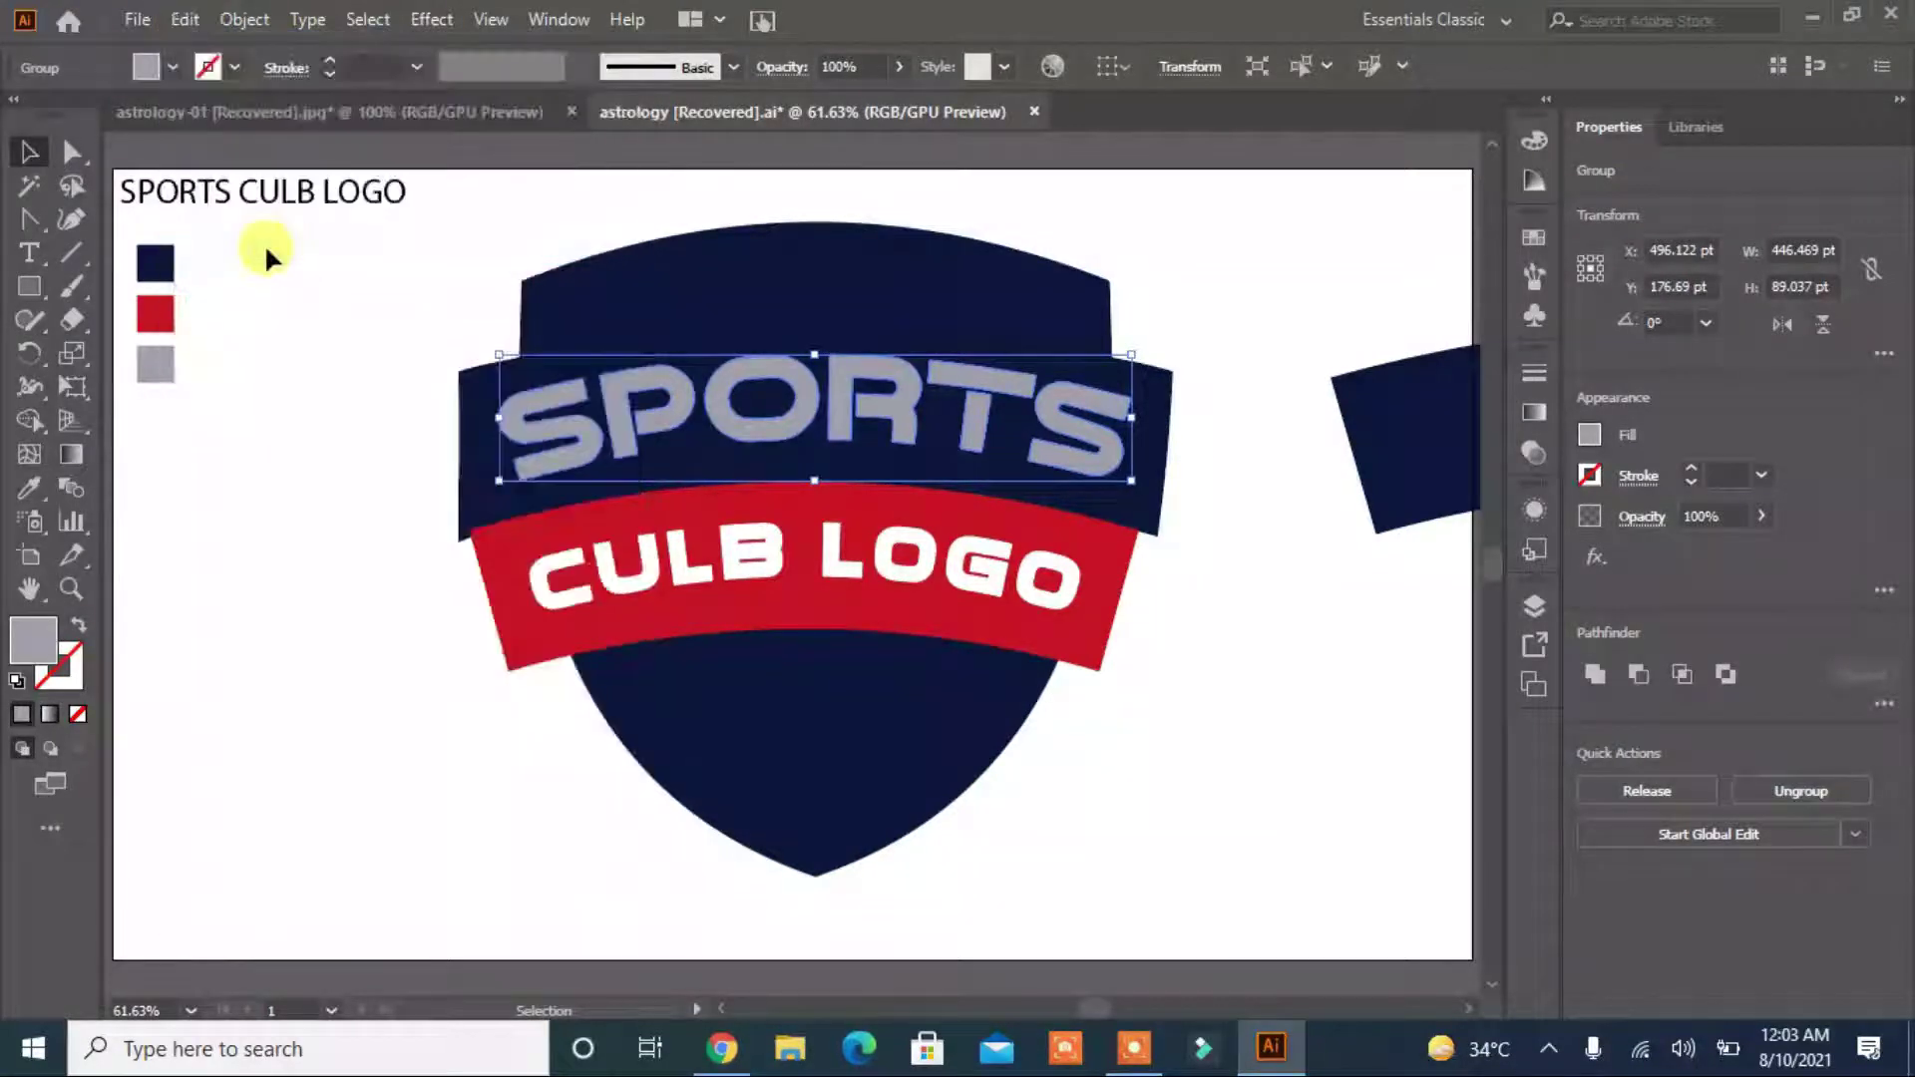
left_click(1561, 602)
left_click(1446, 727)
left_click(33, 488)
left_click(726, 290)
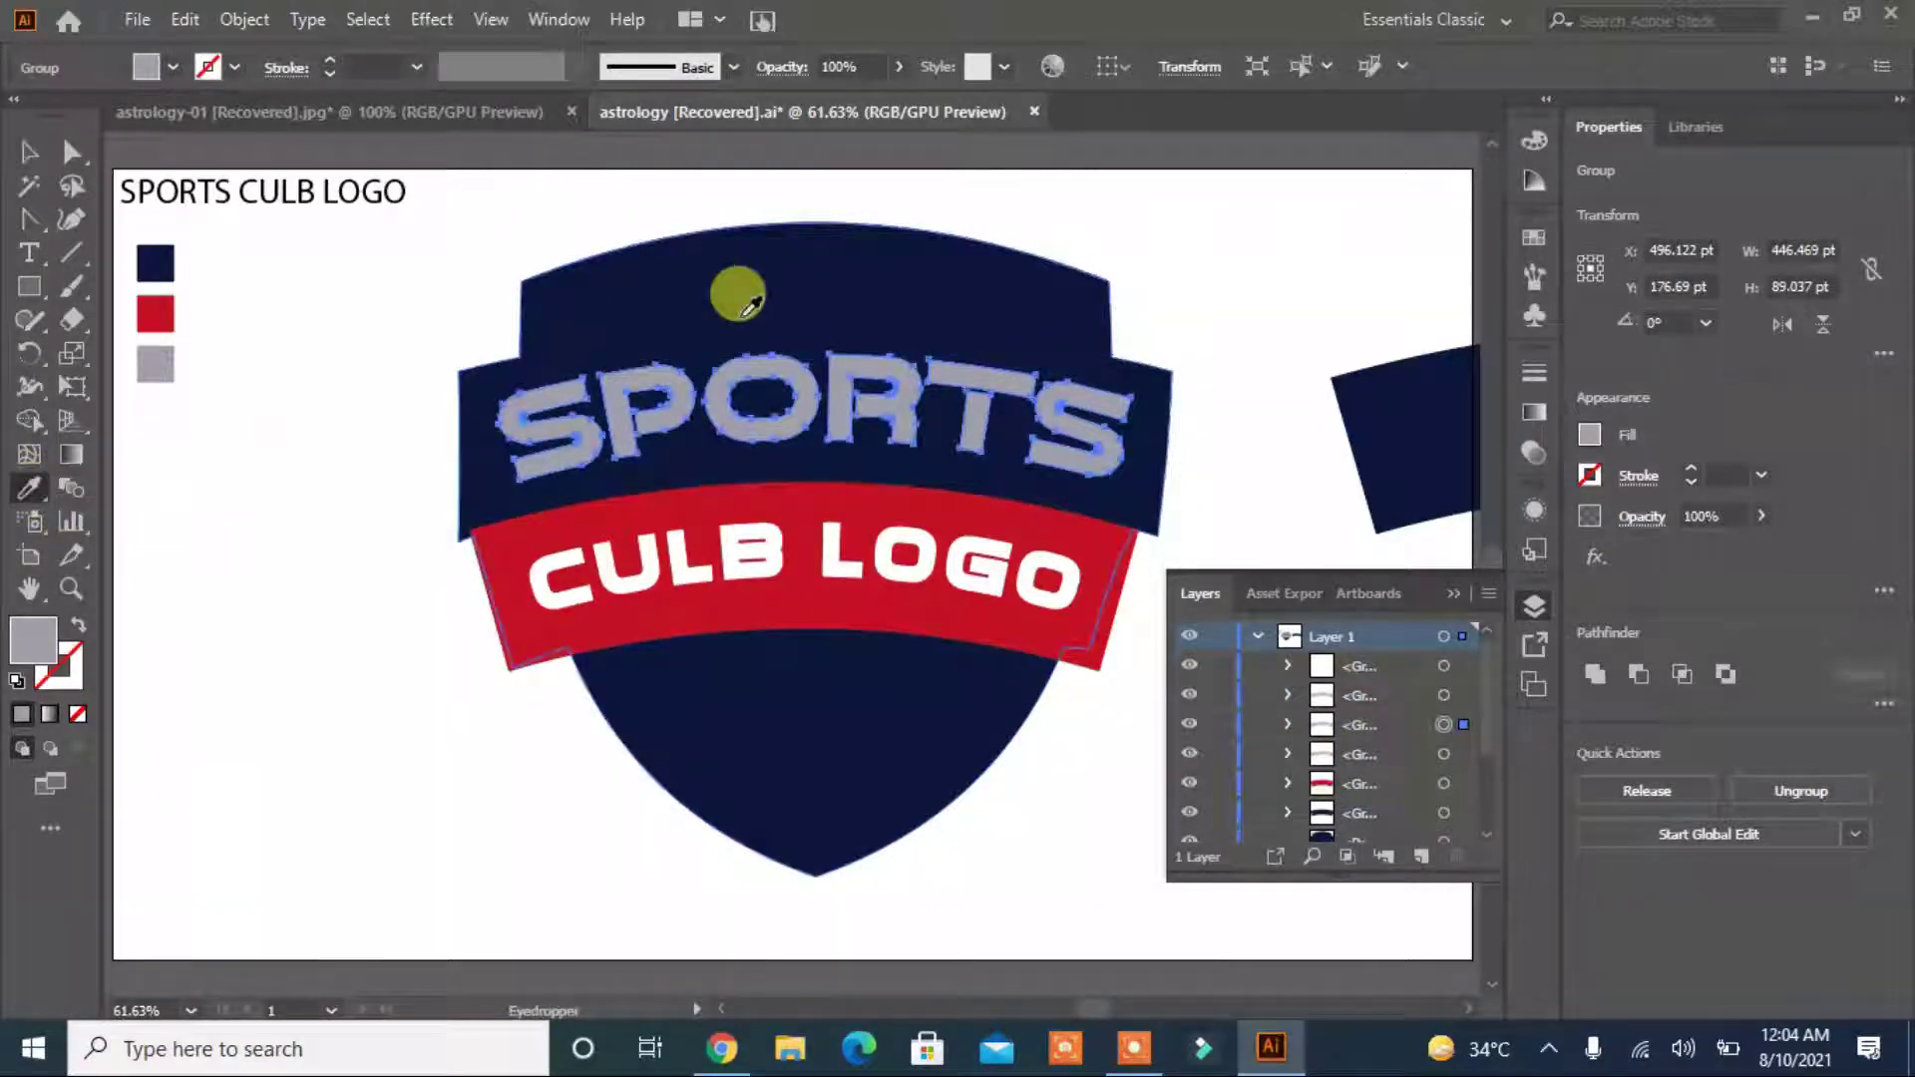
left_click(29, 151)
left_click(583, 583)
Nudge the front SPORTS text upward so the navy copy shows as a shadow edge.
left_click(772, 432)
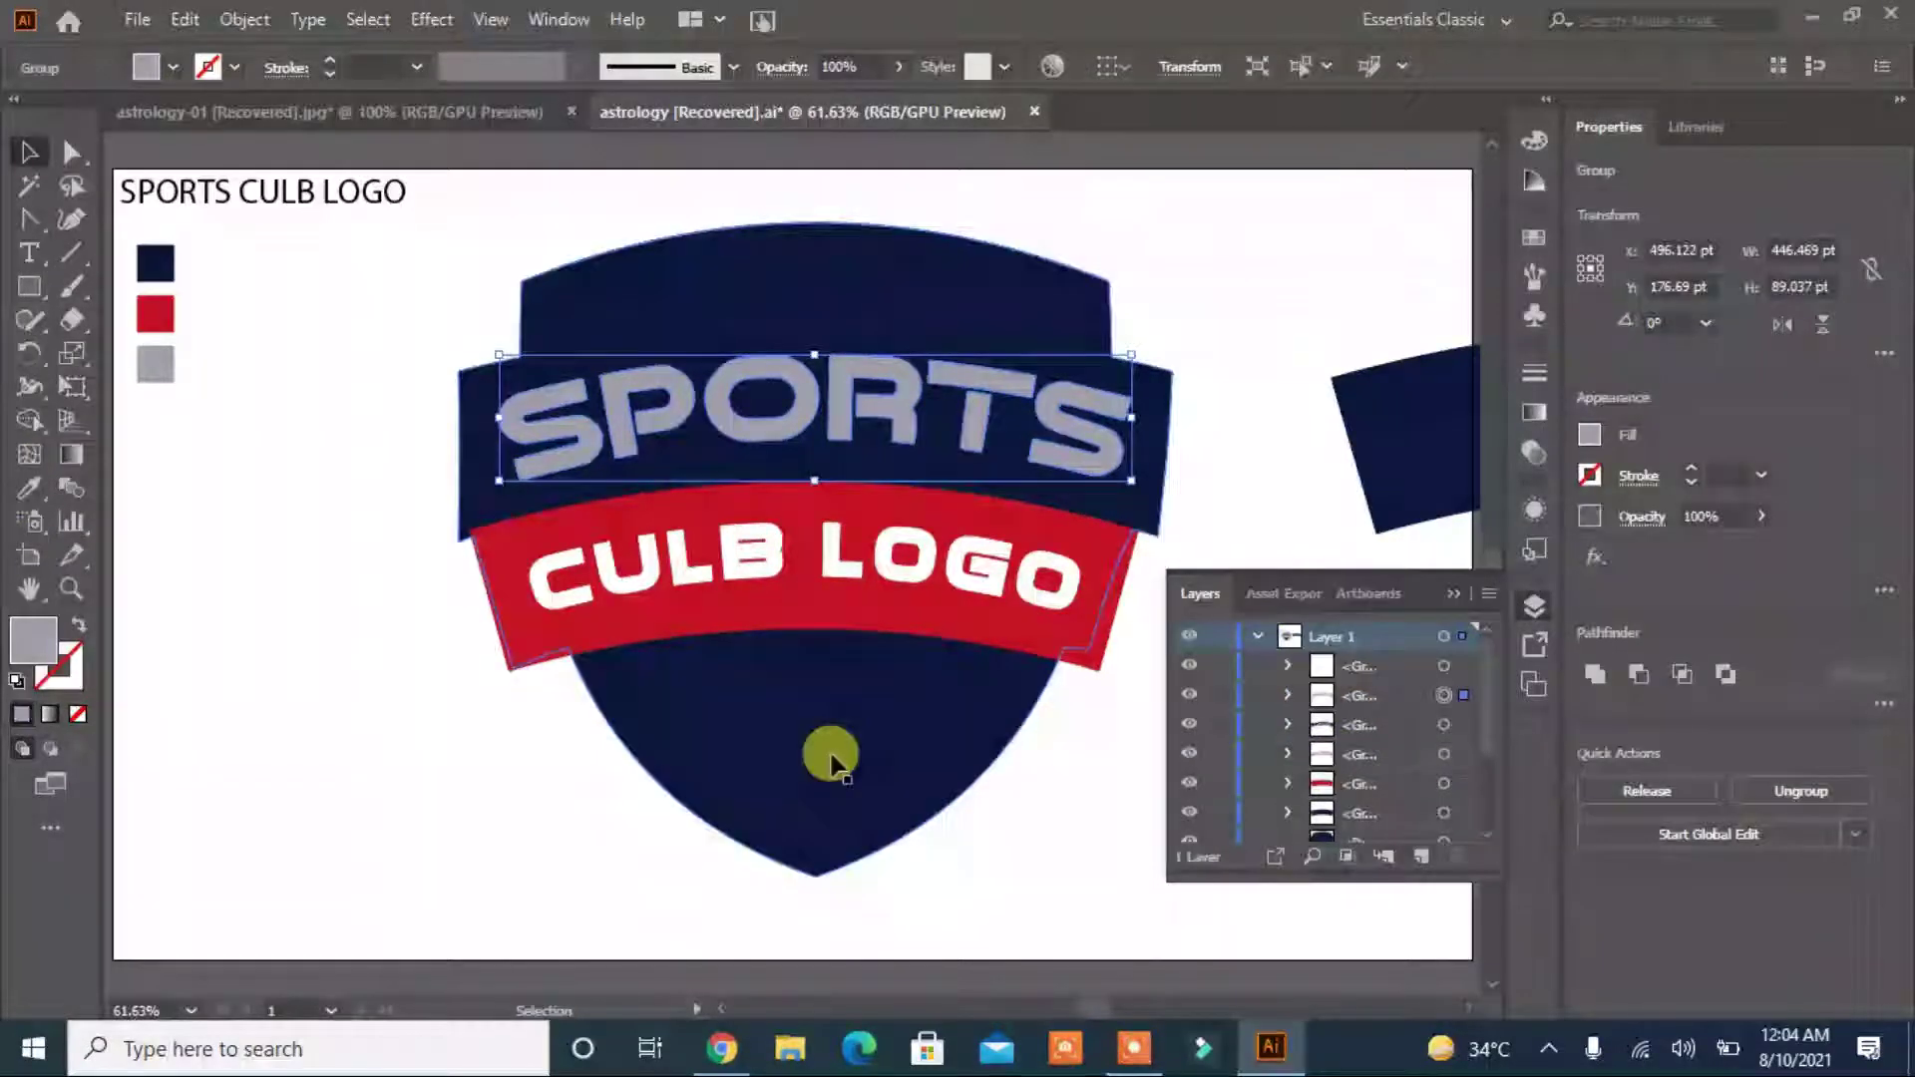
key("Up")
key("Up")
key("Up")
key("Up")
key("Up")
key("Up")
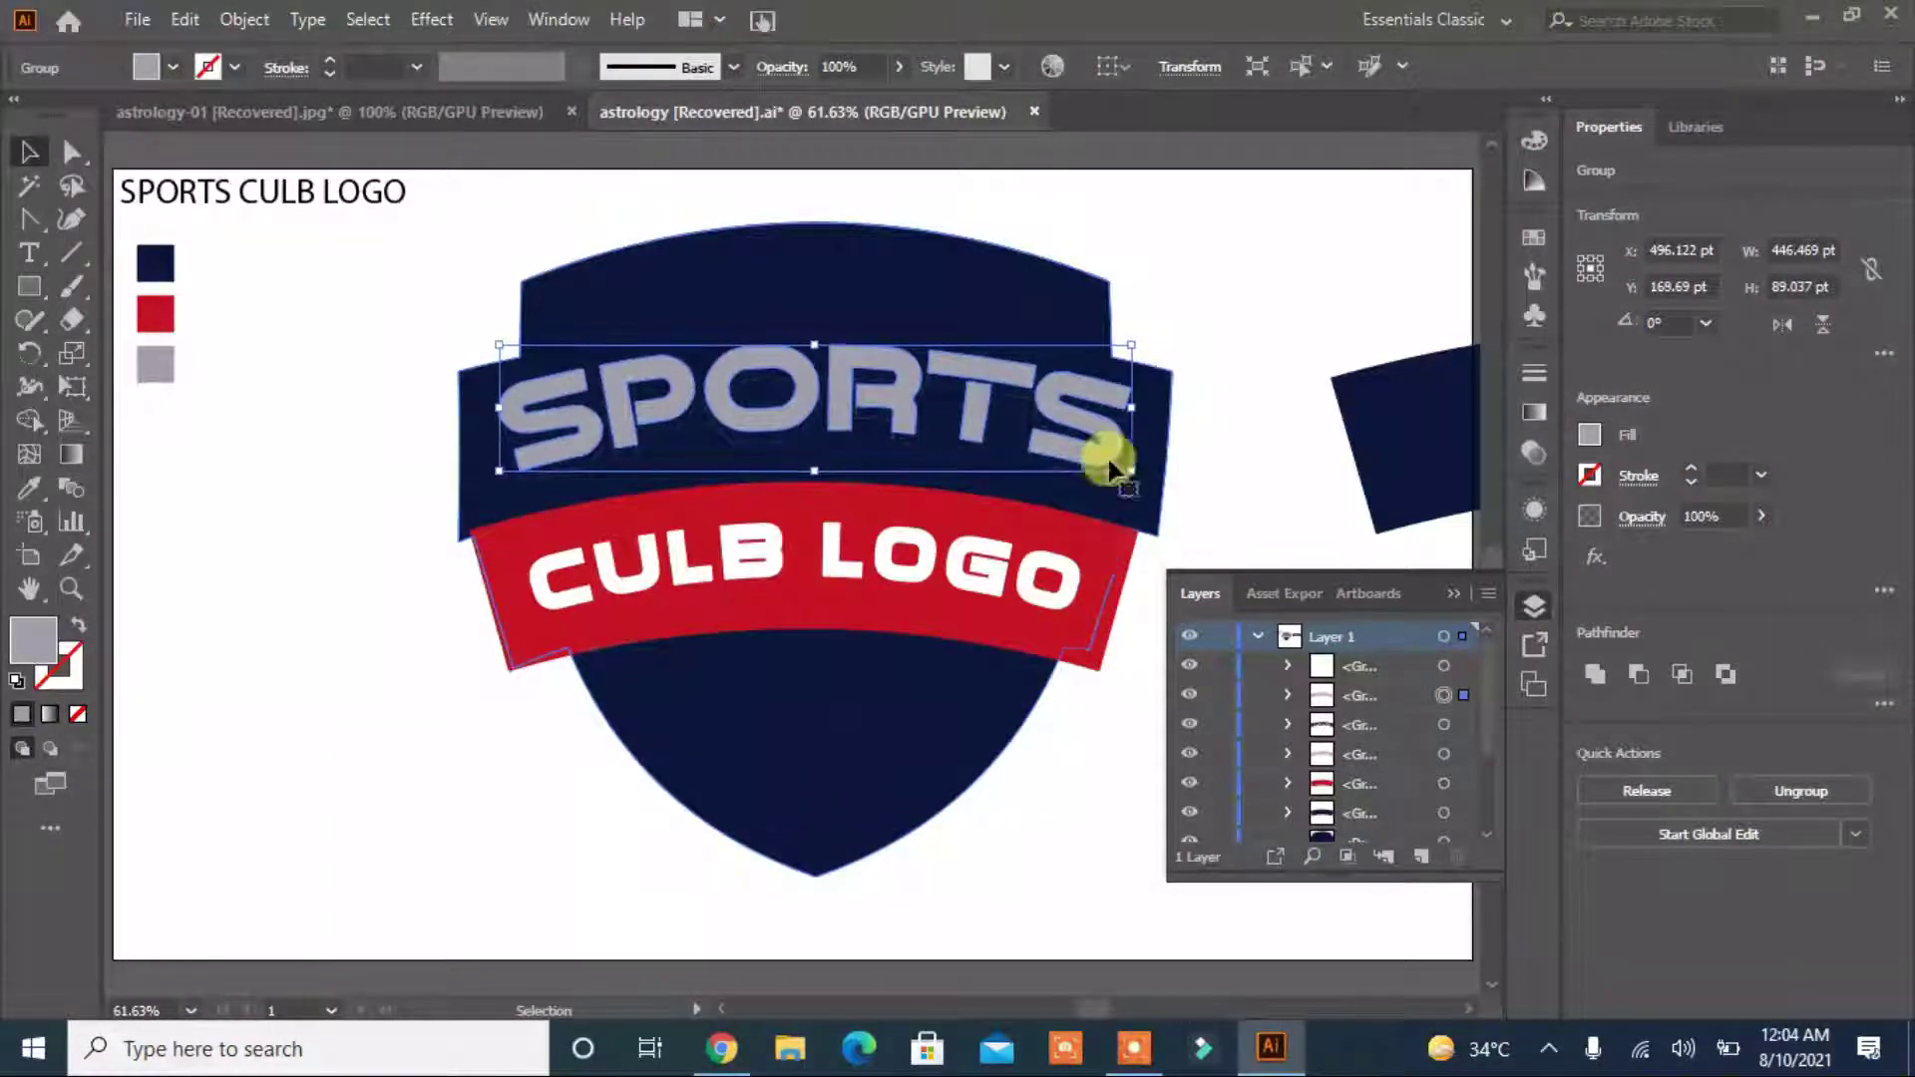
left_click(1233, 333)
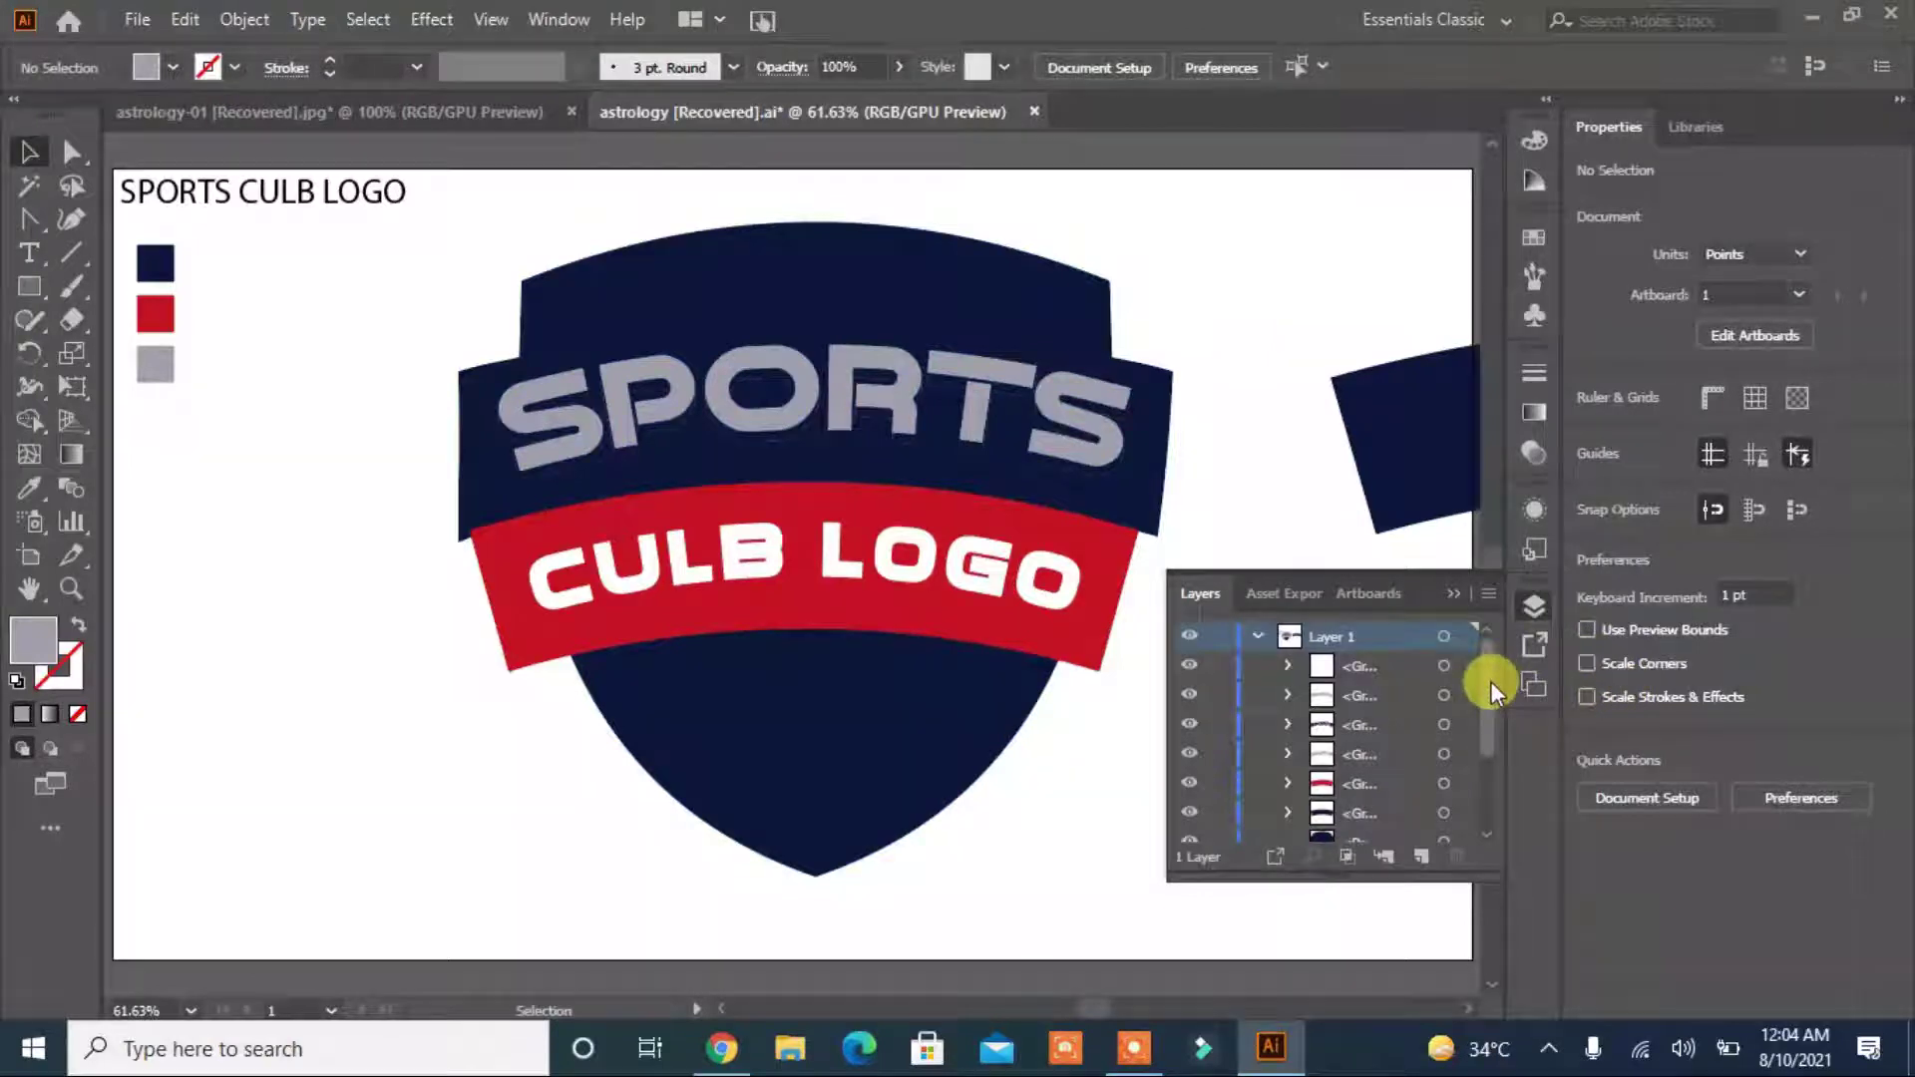
left_click(1444, 727)
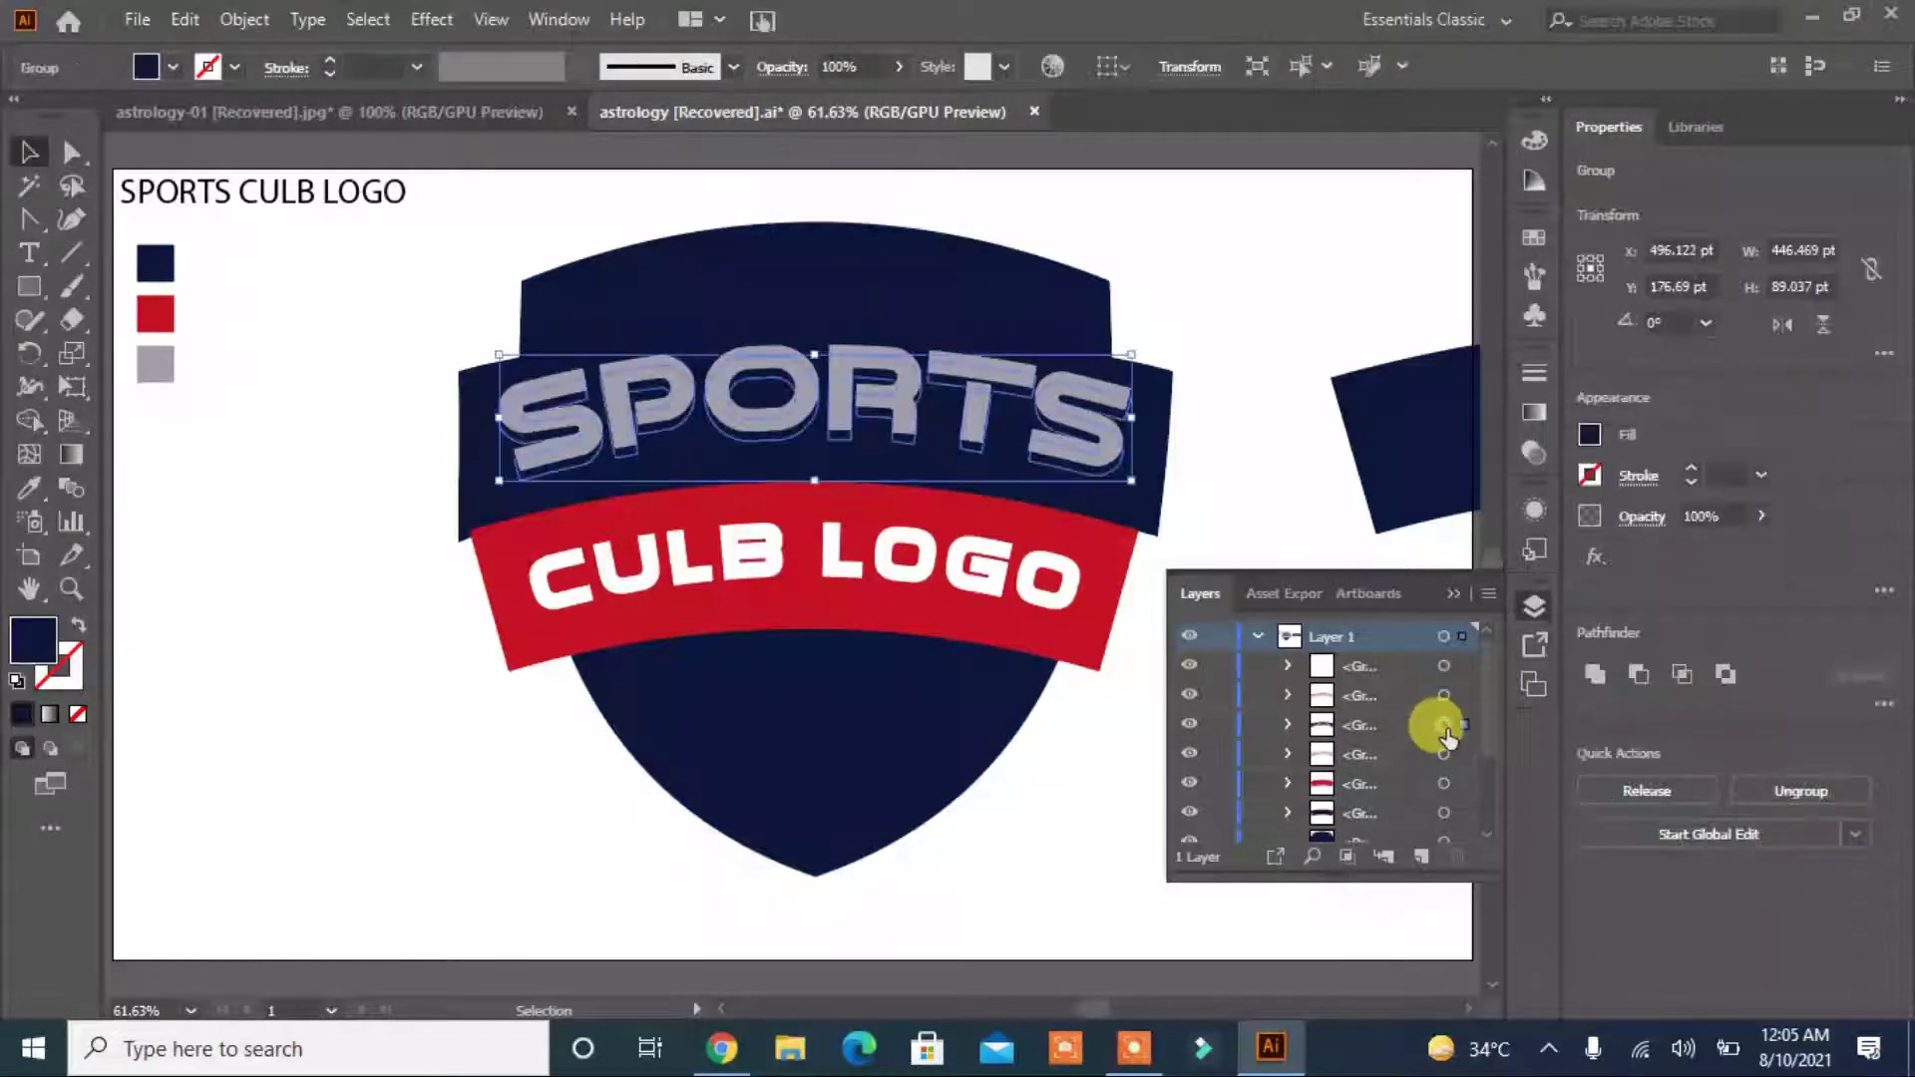
key("Up")
key("Up")
key("Up")
left_click(1426, 886)
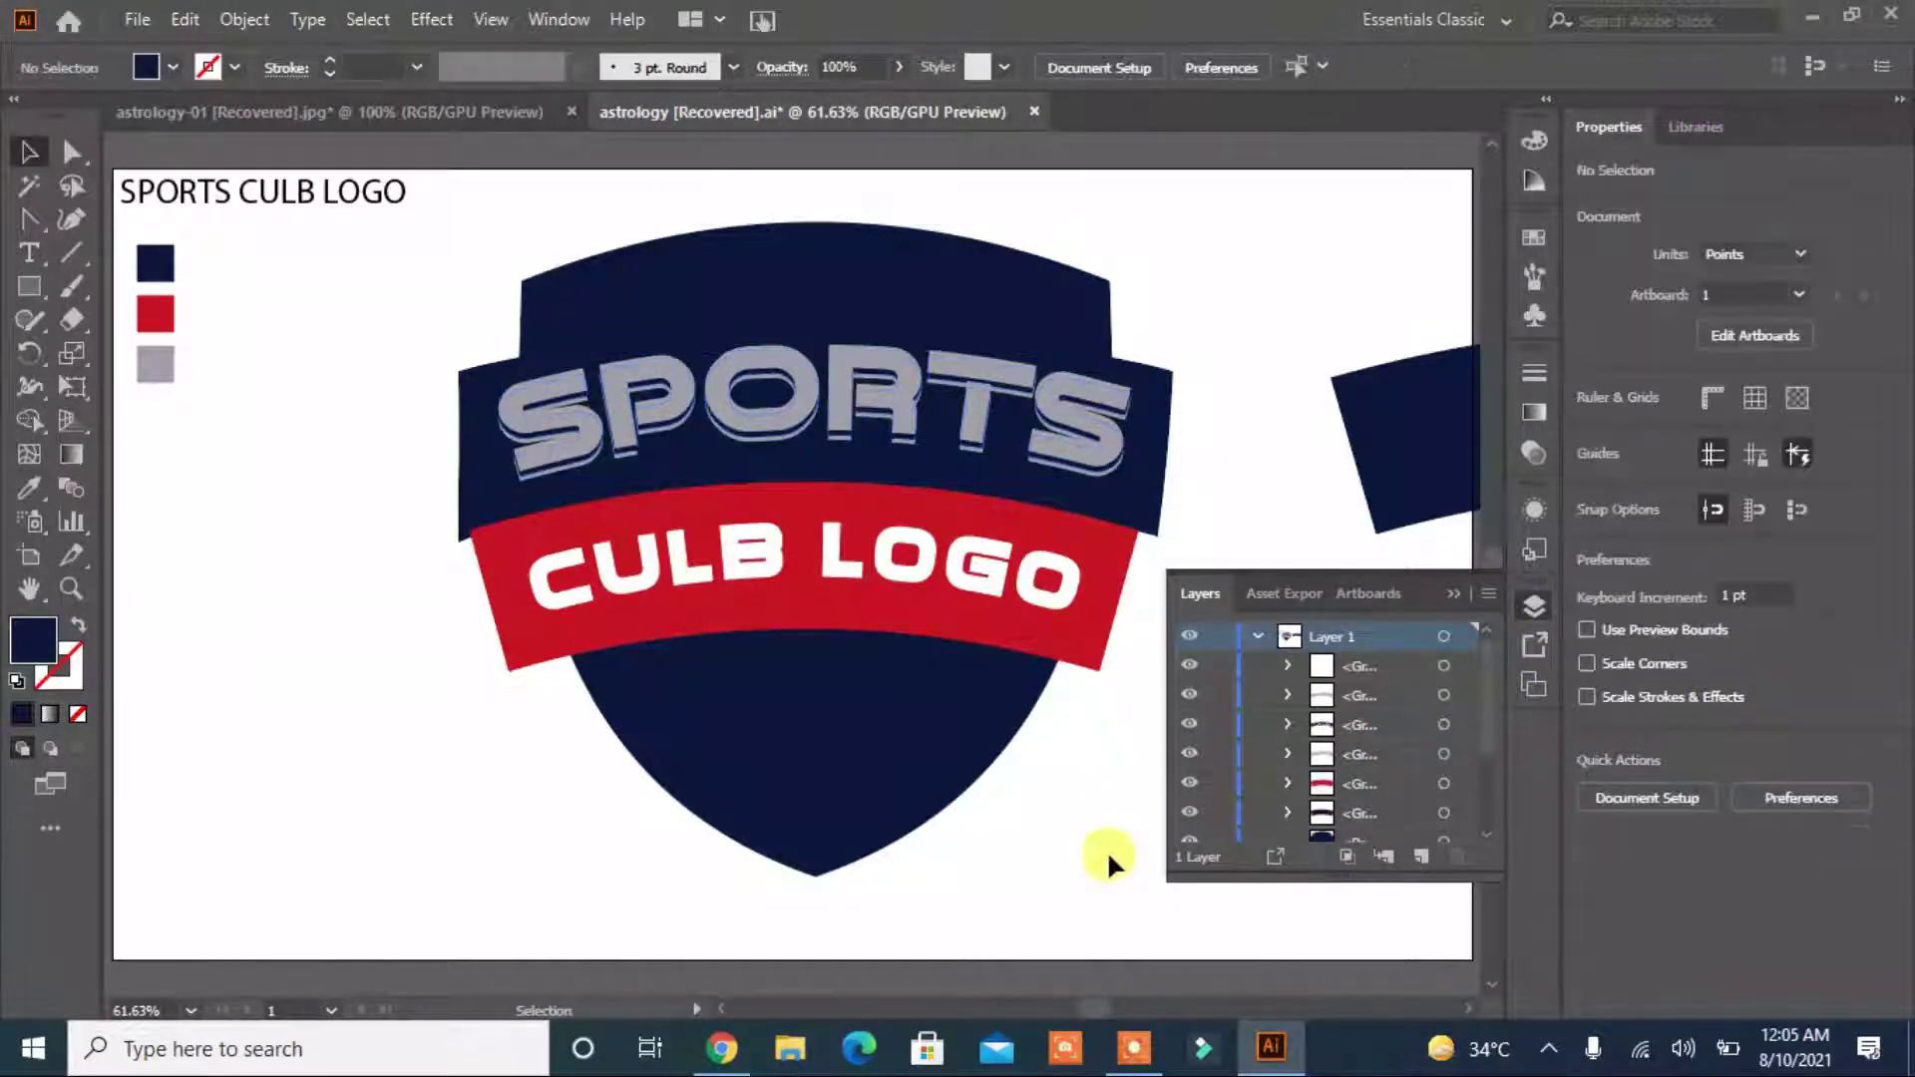
left_click(834, 406)
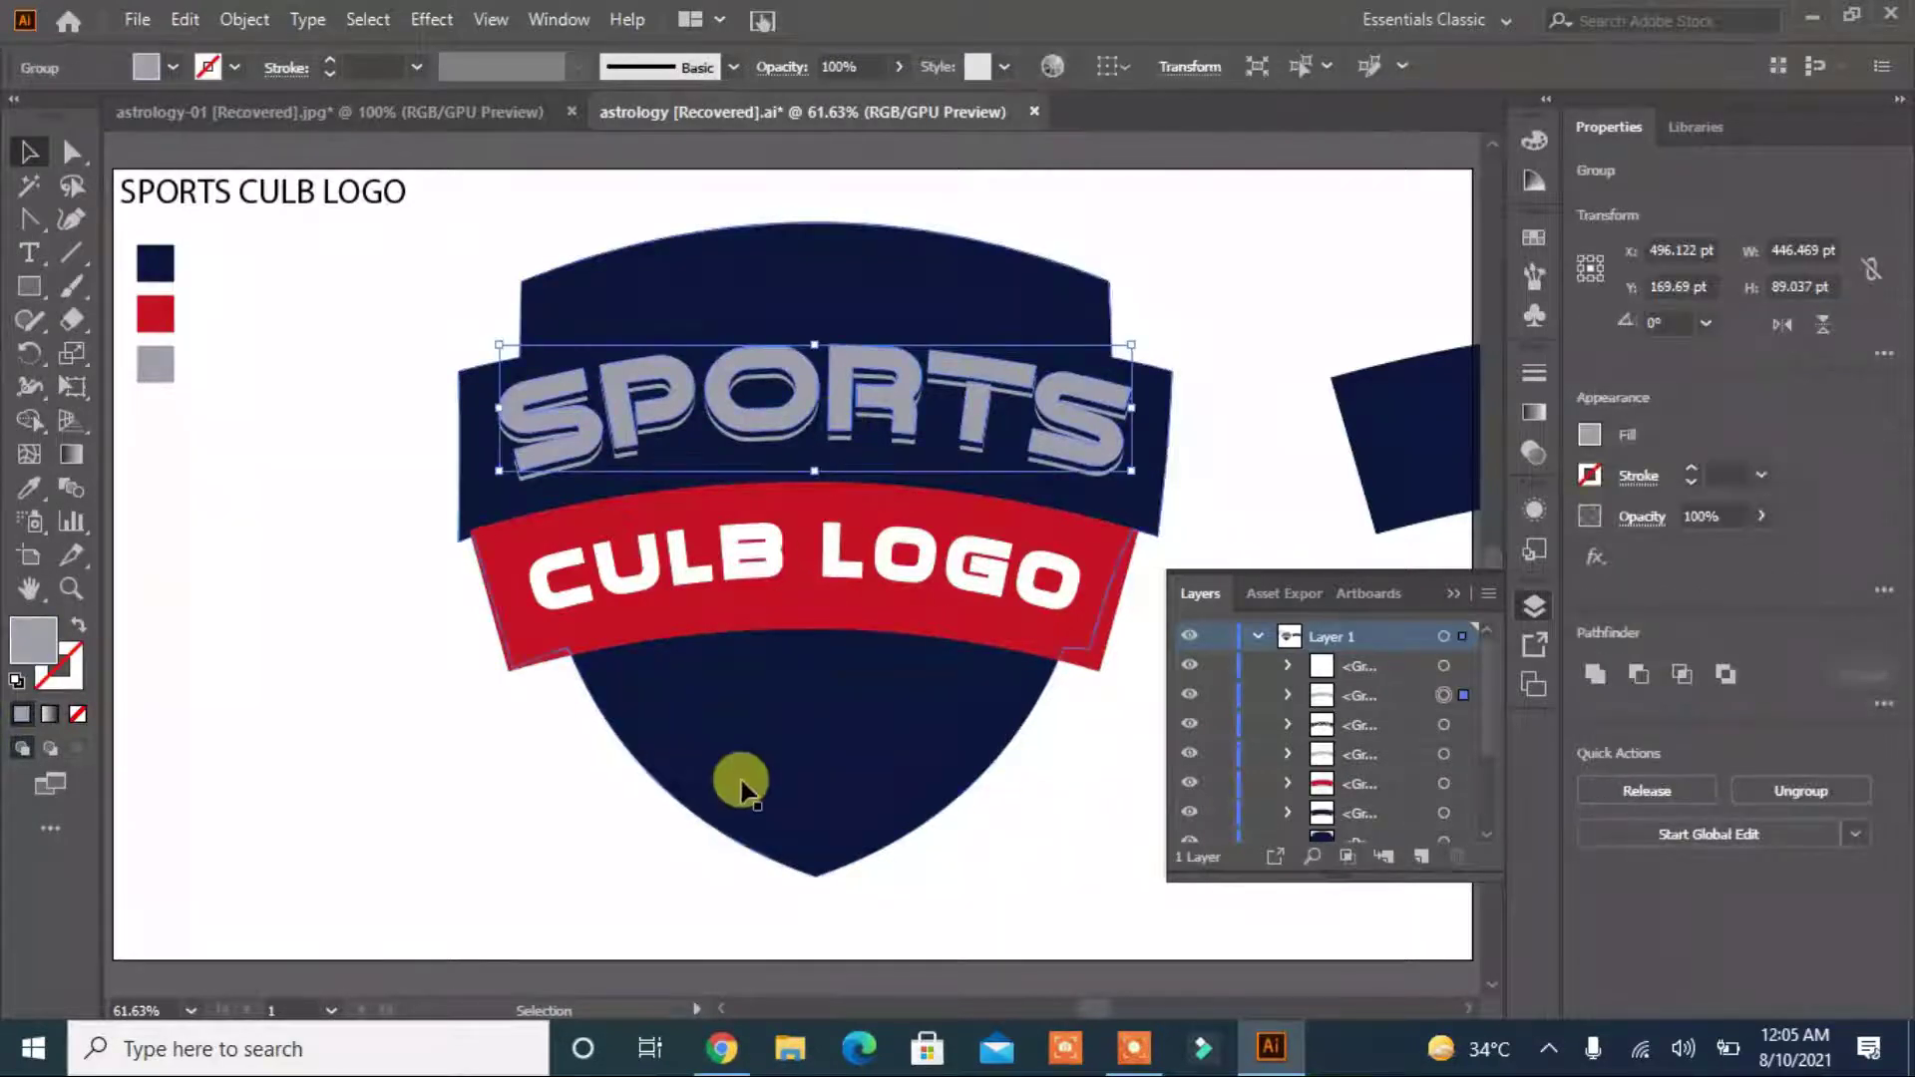
Paste a copy in front of SPORTS and fill it white.
left_click(185, 19)
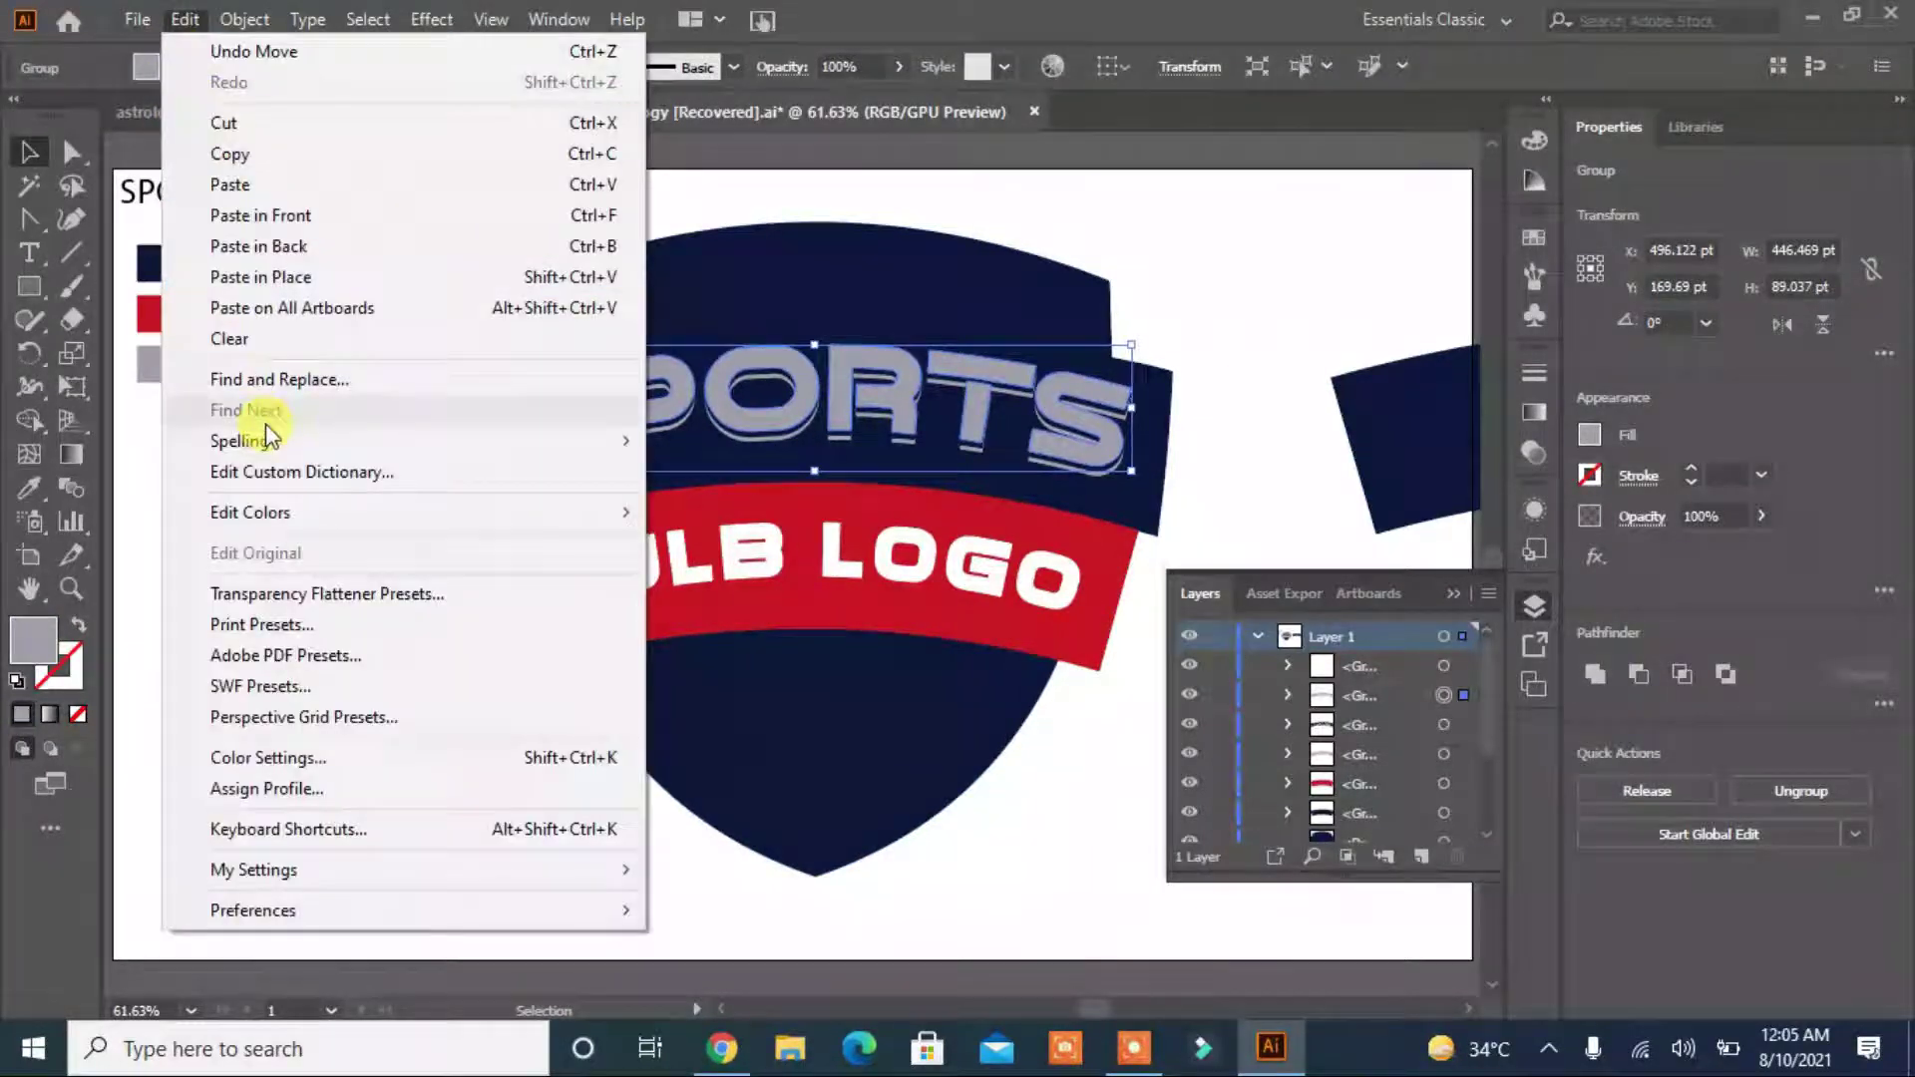
left_click(184, 19)
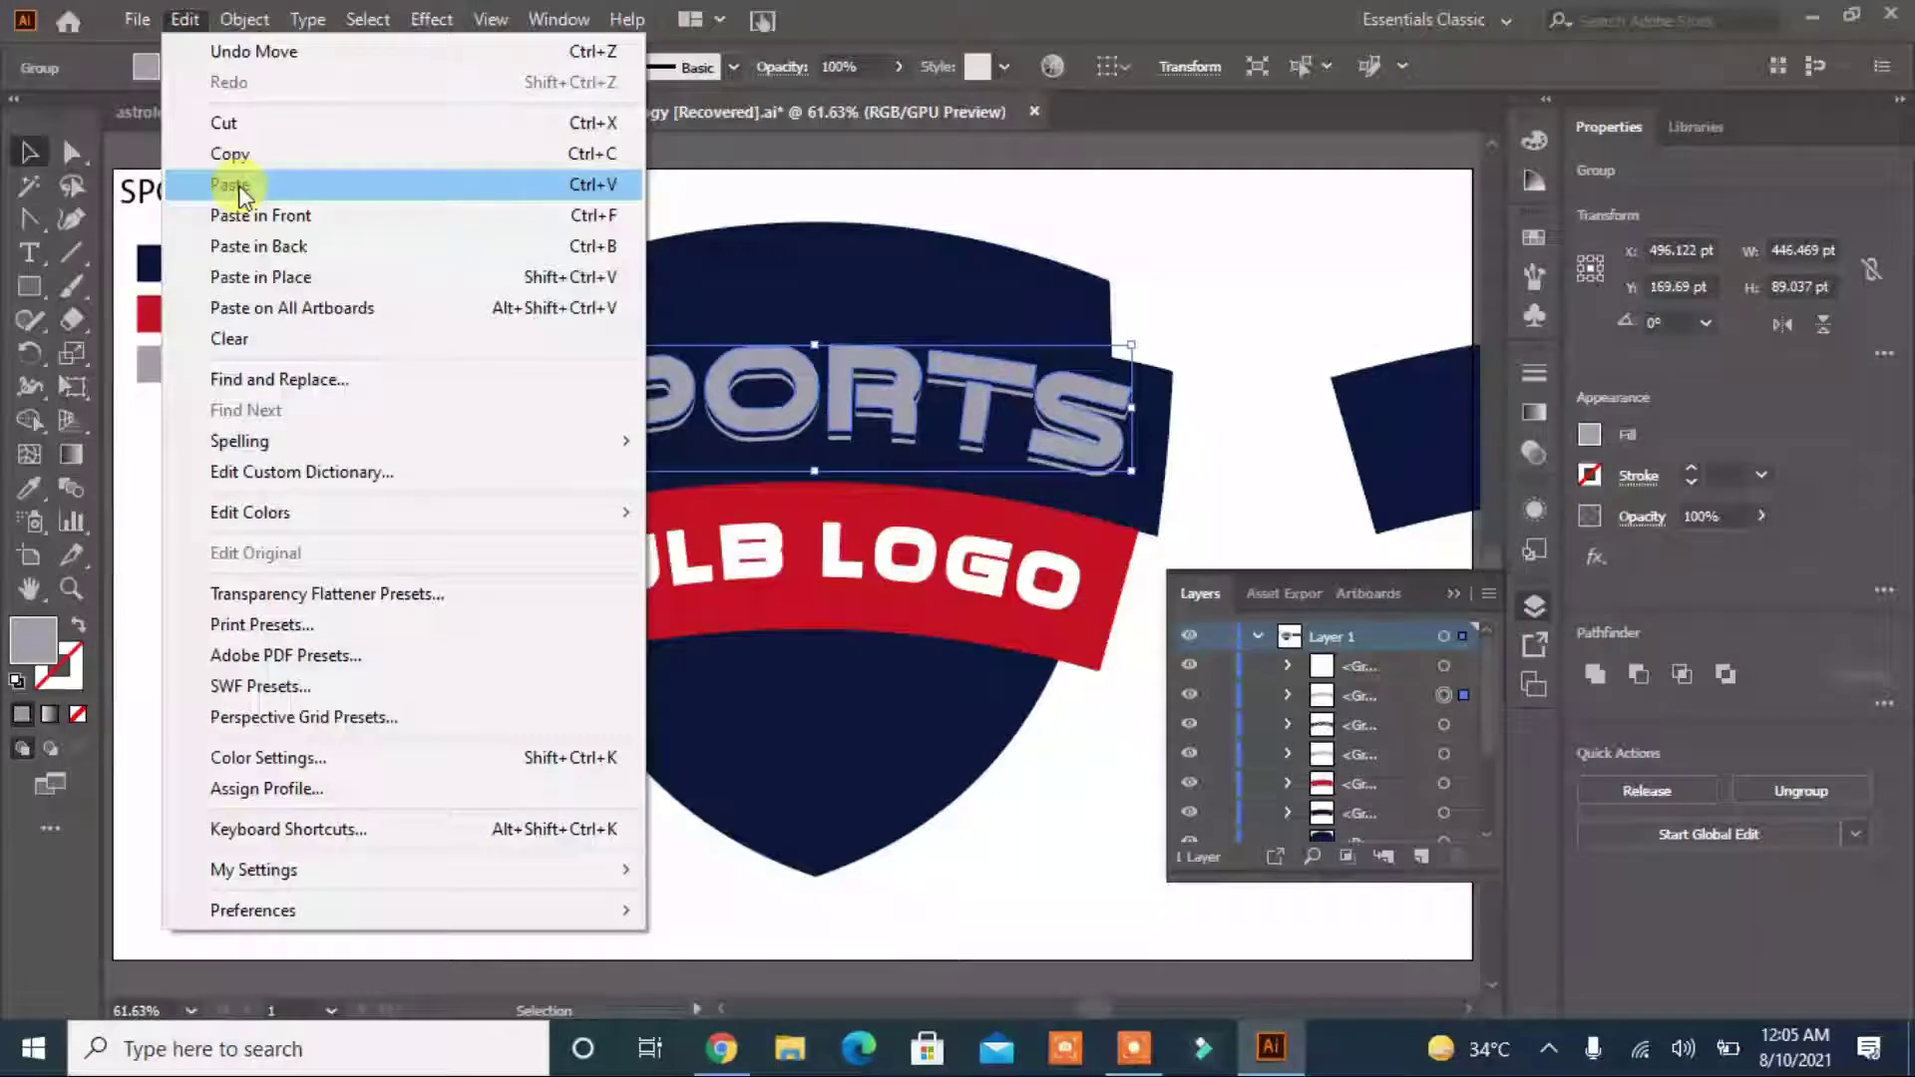
left_click(243, 214)
left_click(172, 66)
left_click(57, 117)
left_click(273, 468)
left_click(841, 397)
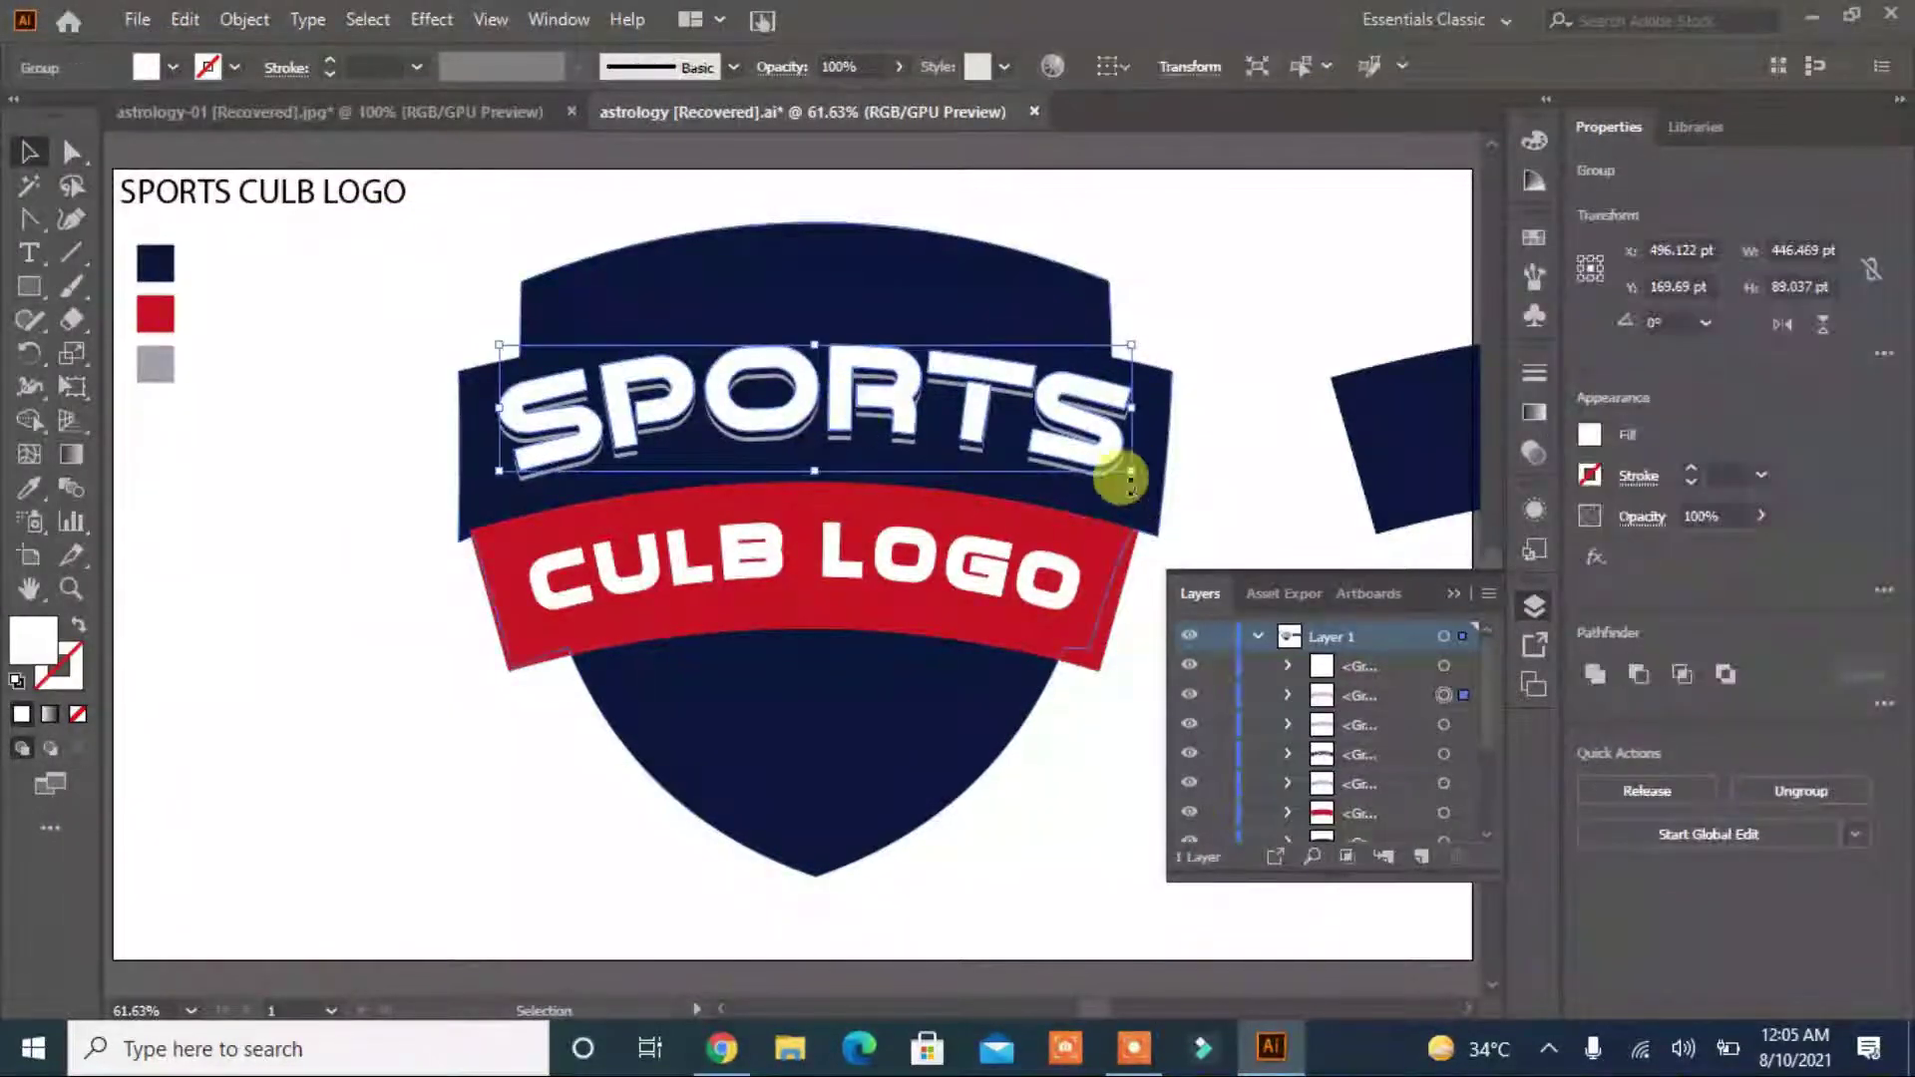
left_click_drag(1134, 469, 1134, 471)
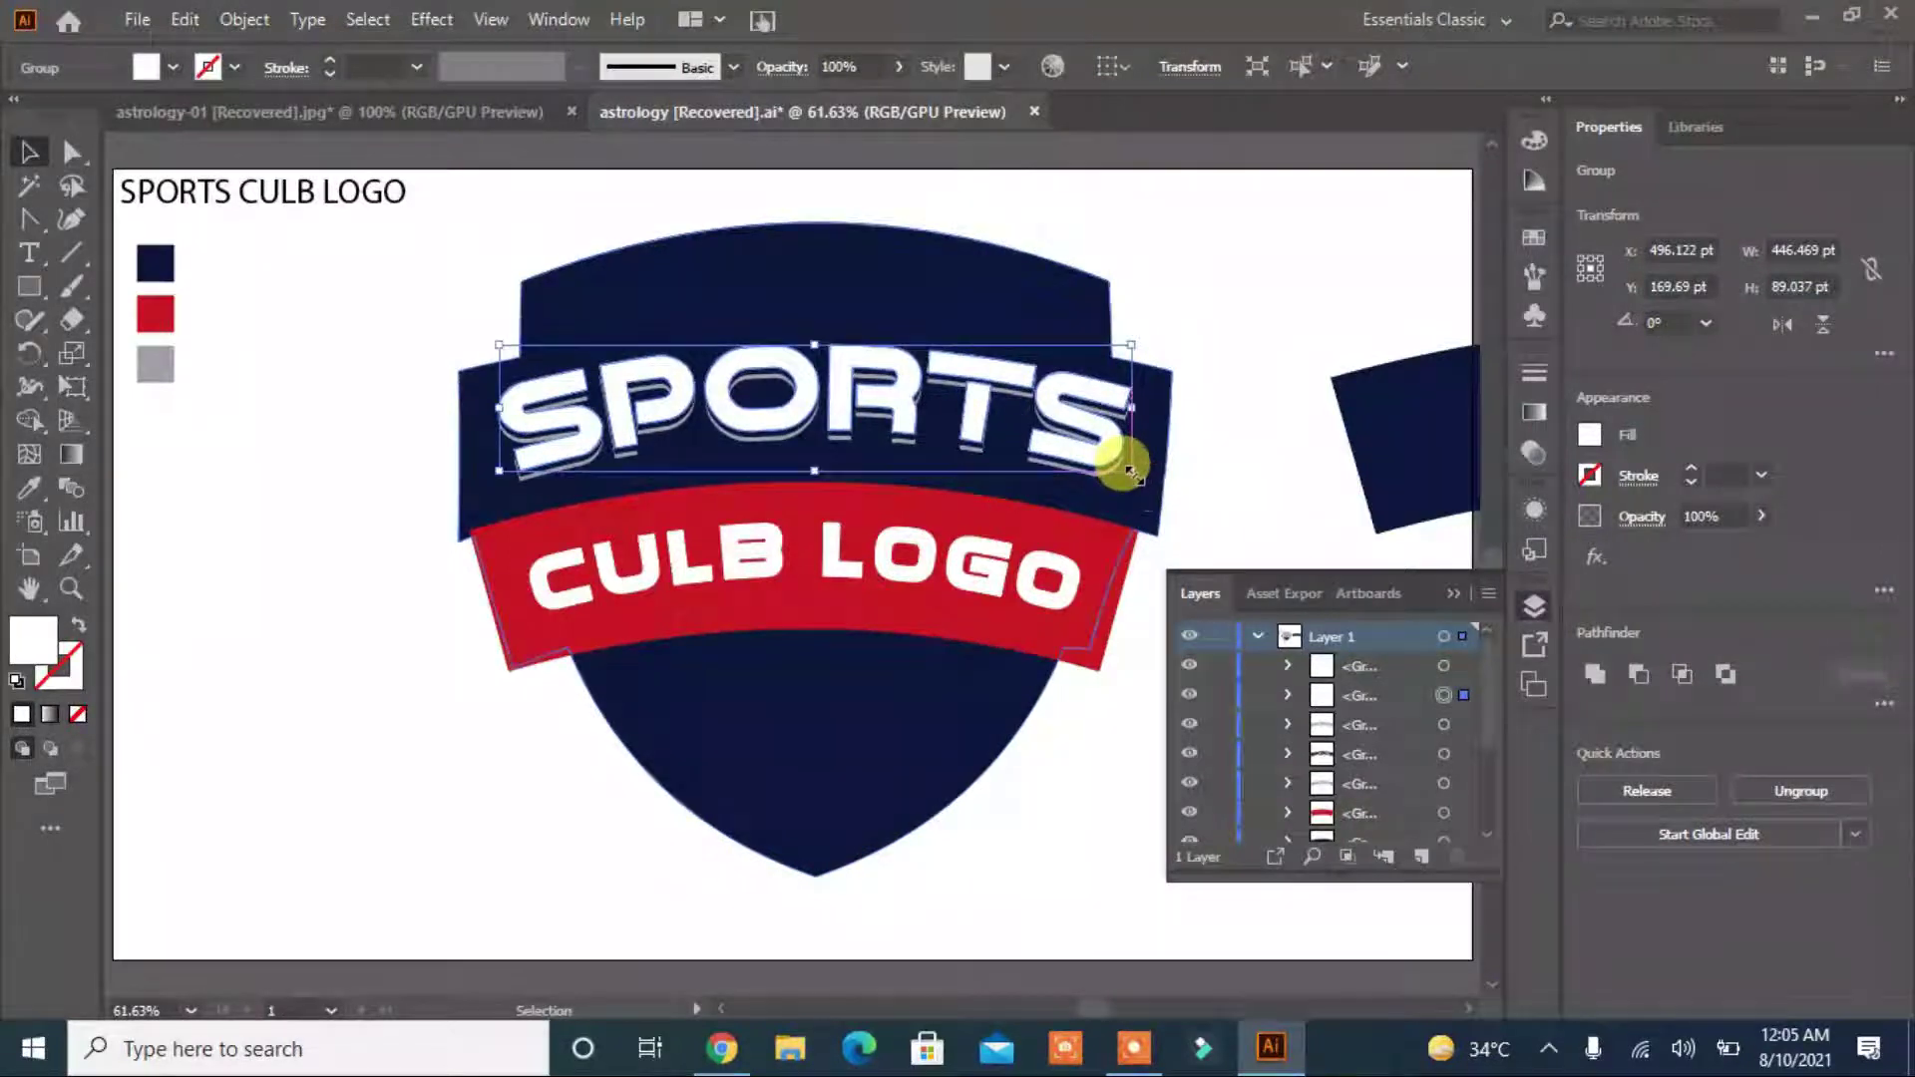
Sample grey onto SPORTS, swap its fill and stroke, and try a white fill.
left_click(172, 67)
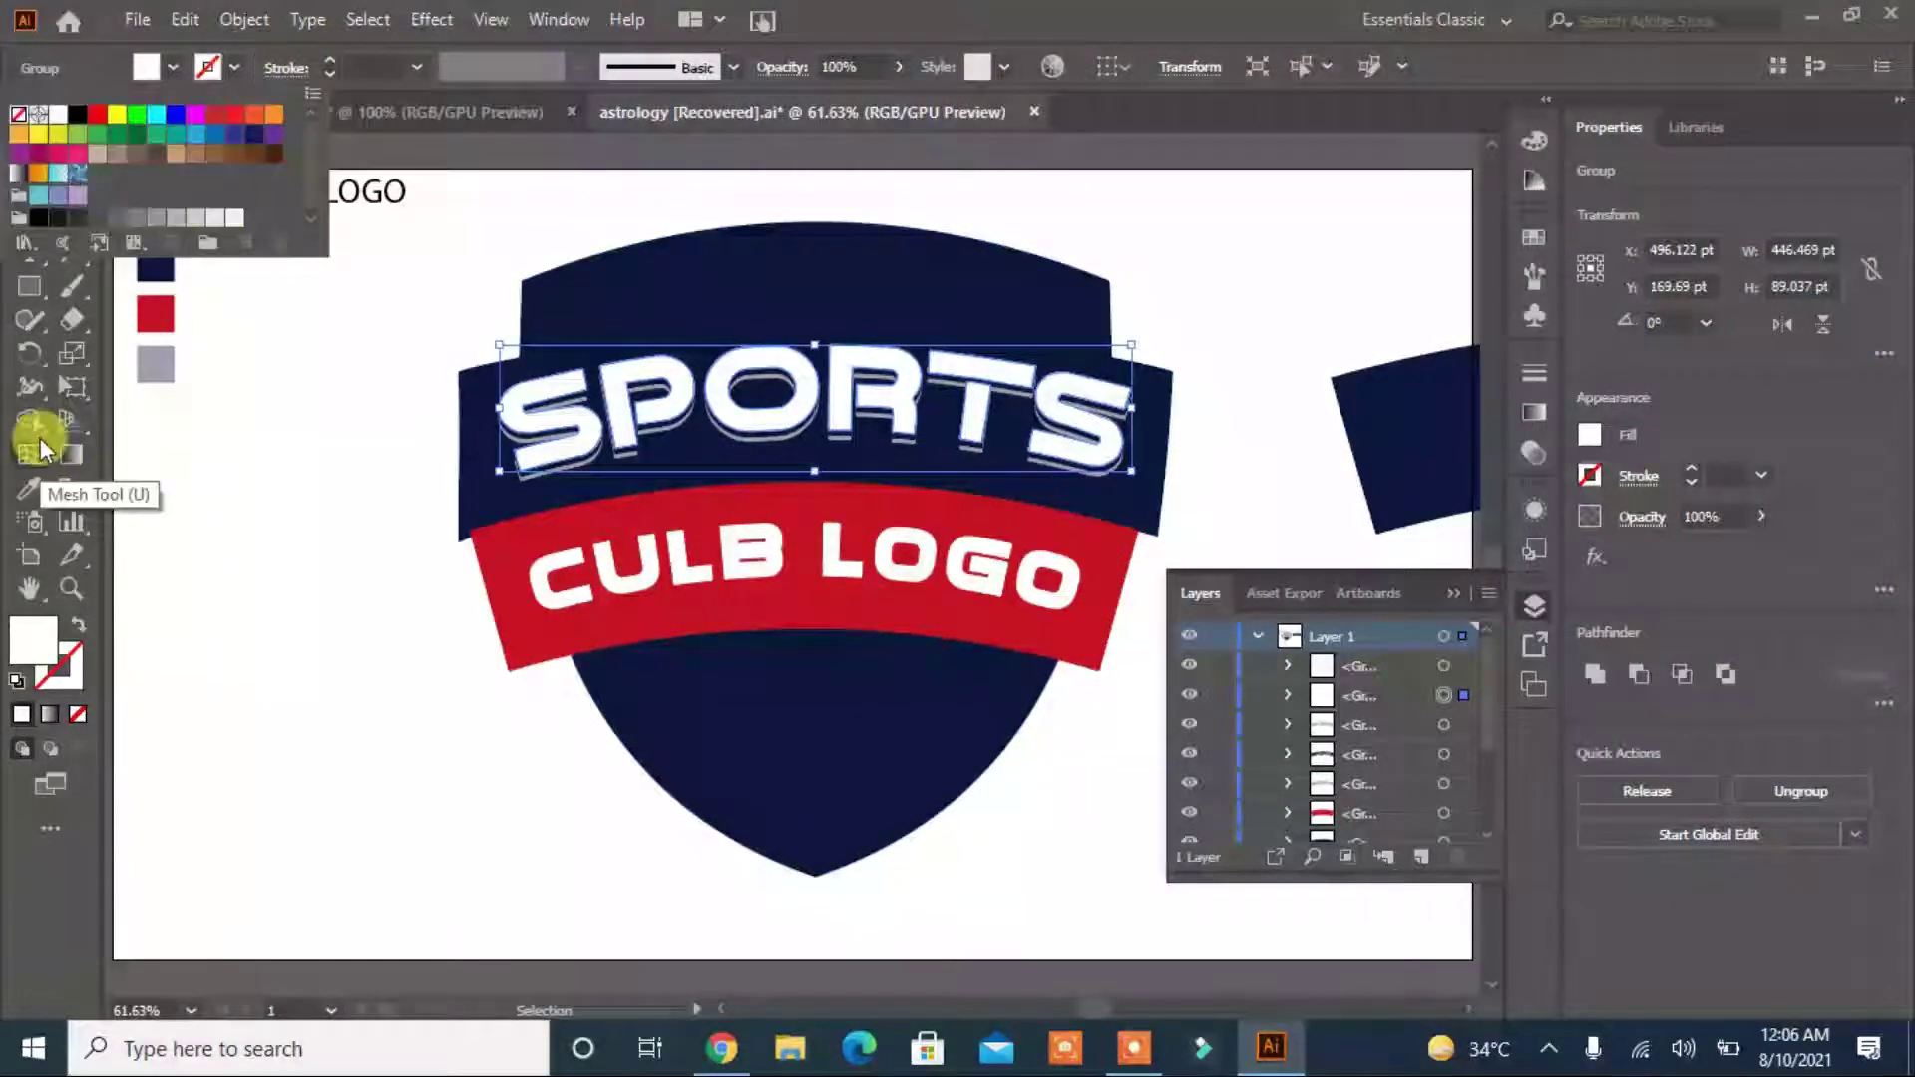
left_click(155, 365)
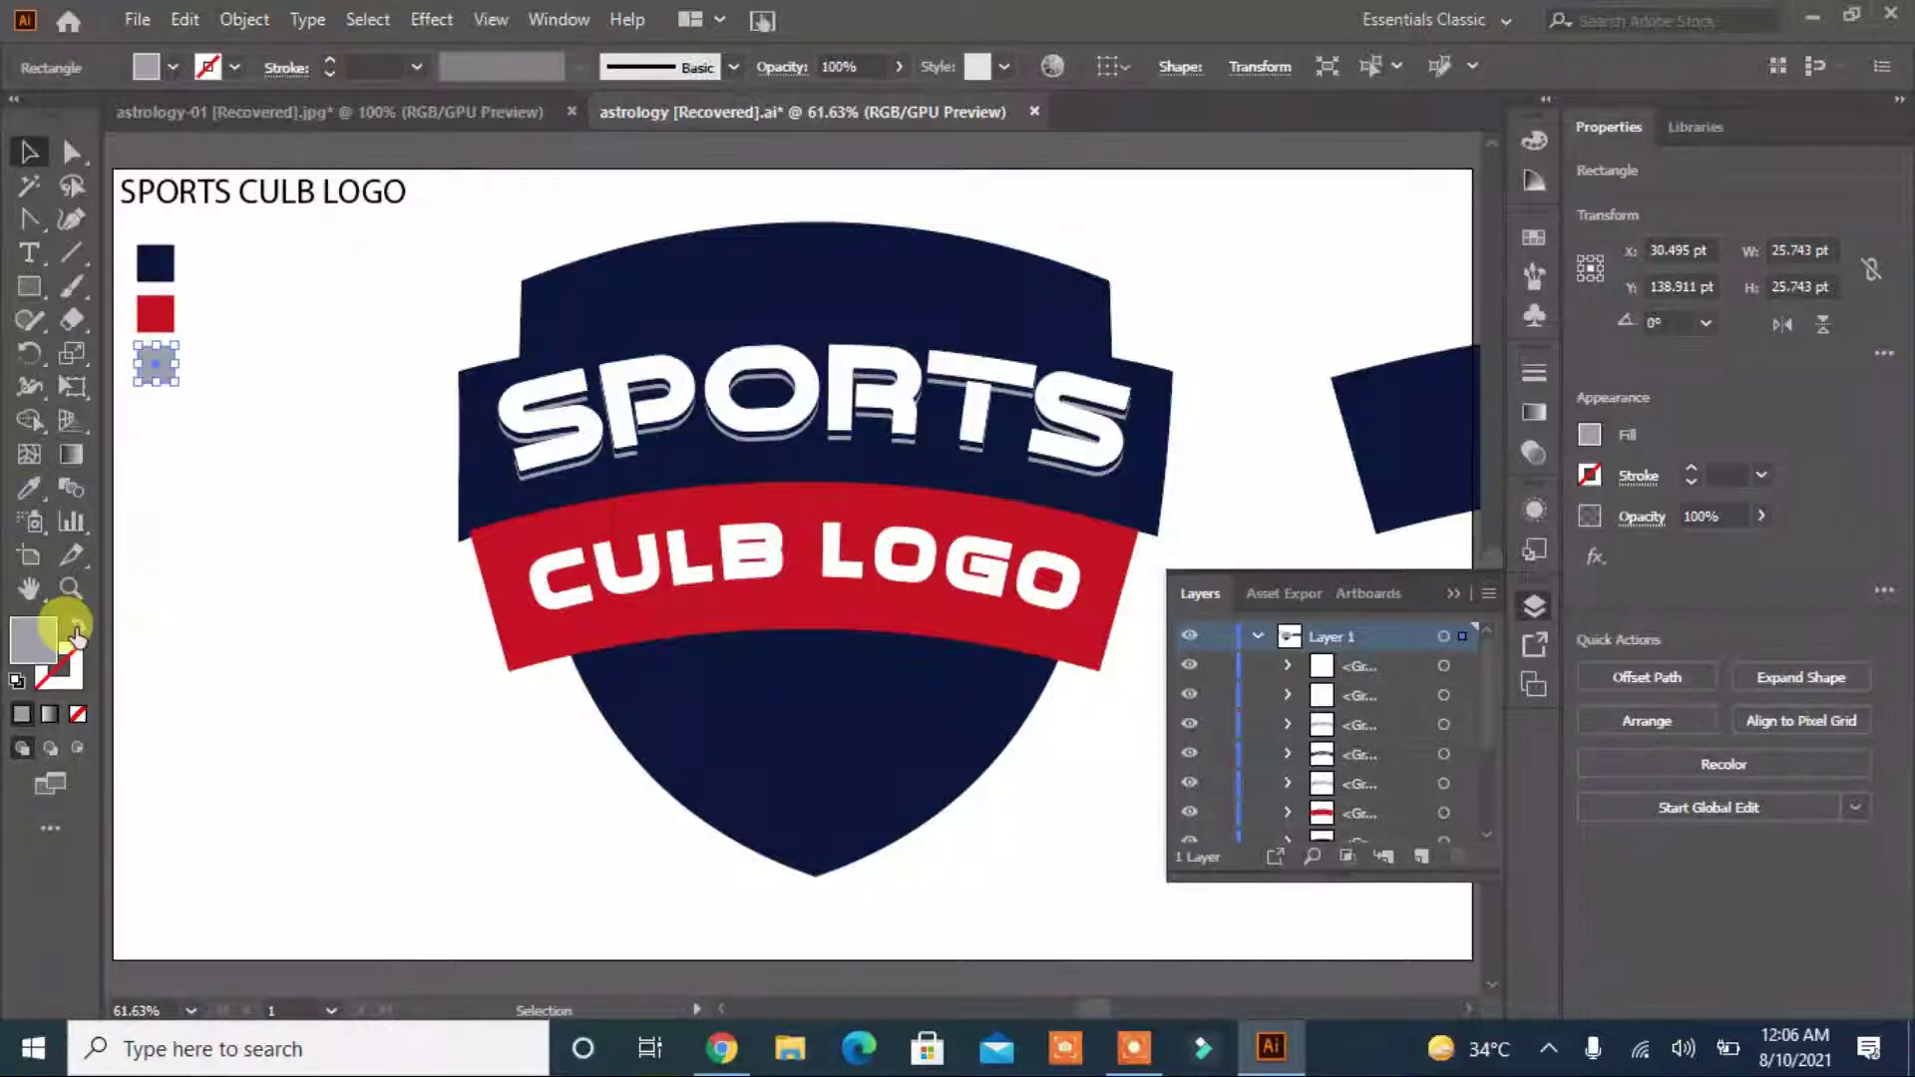
left_click(534, 429)
left_click(173, 67)
left_click(158, 367)
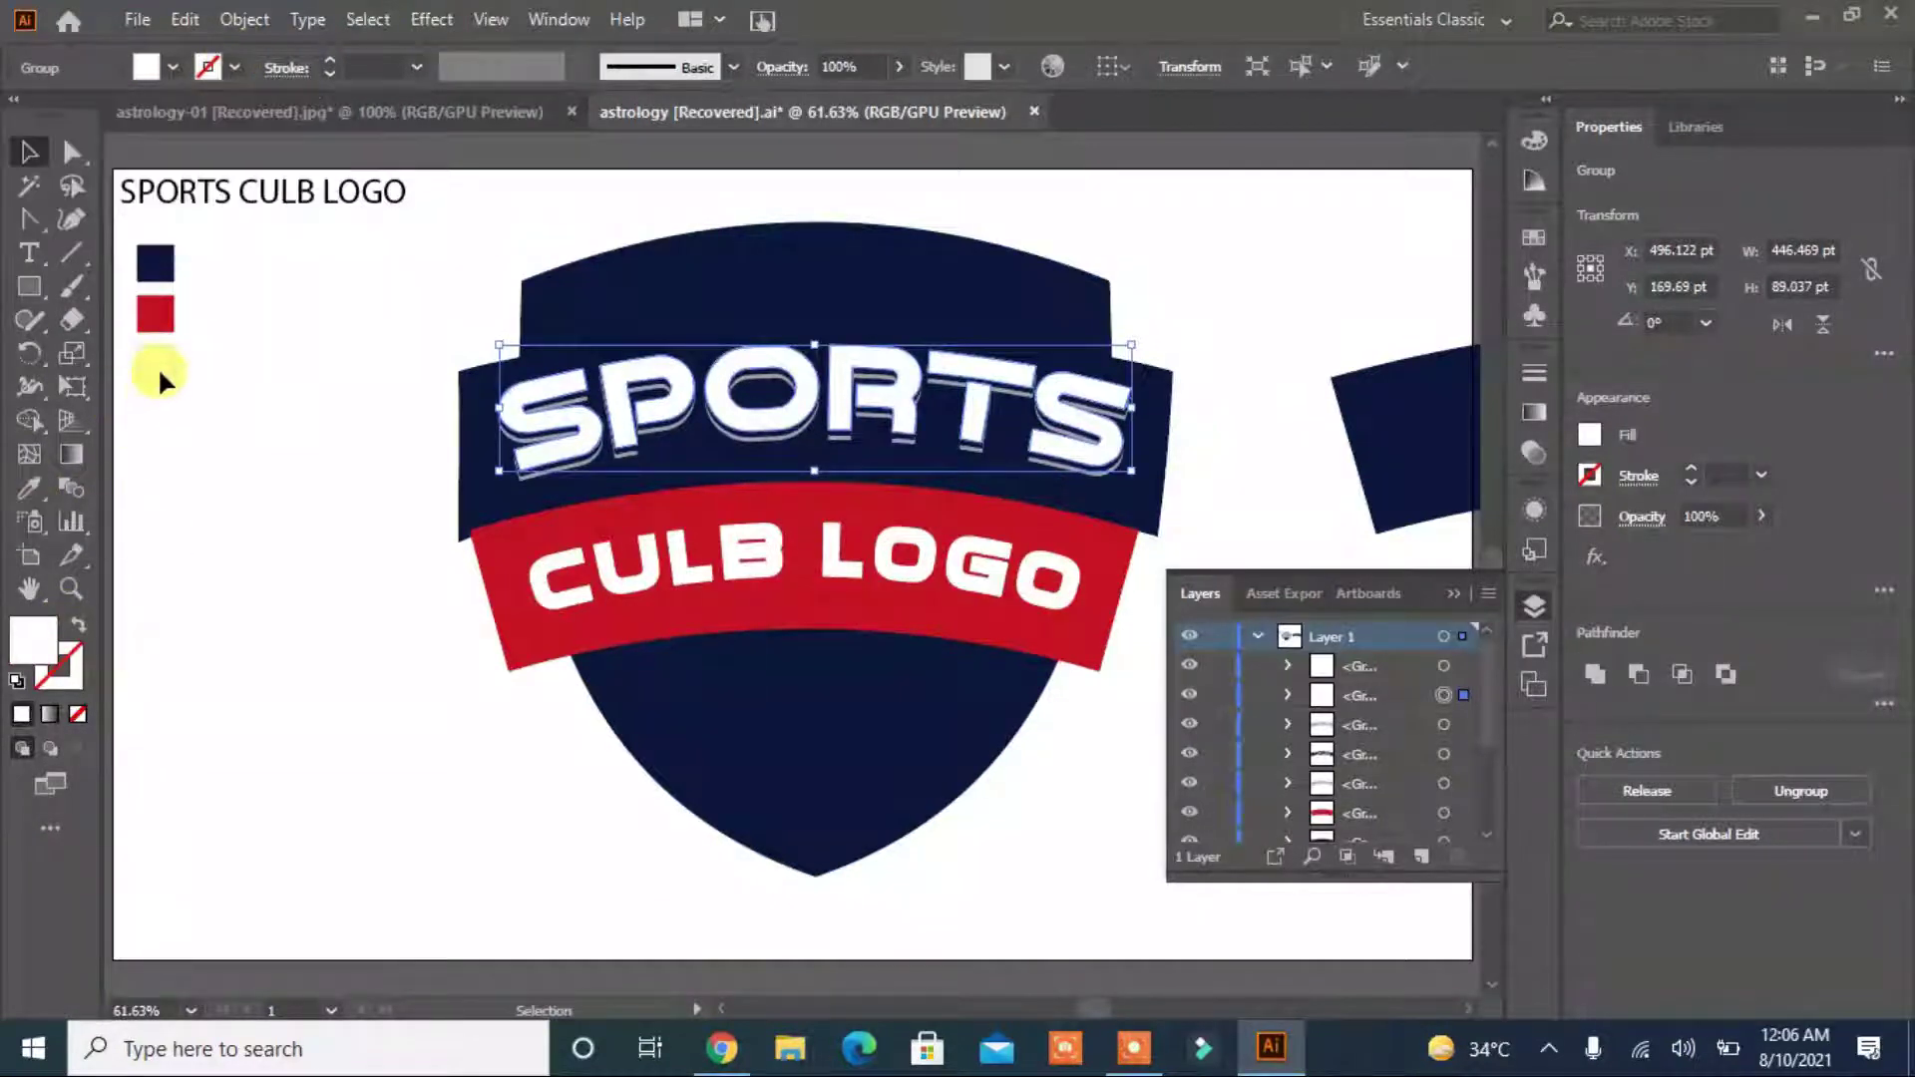
key("ctrl+z")
left_click(28, 490)
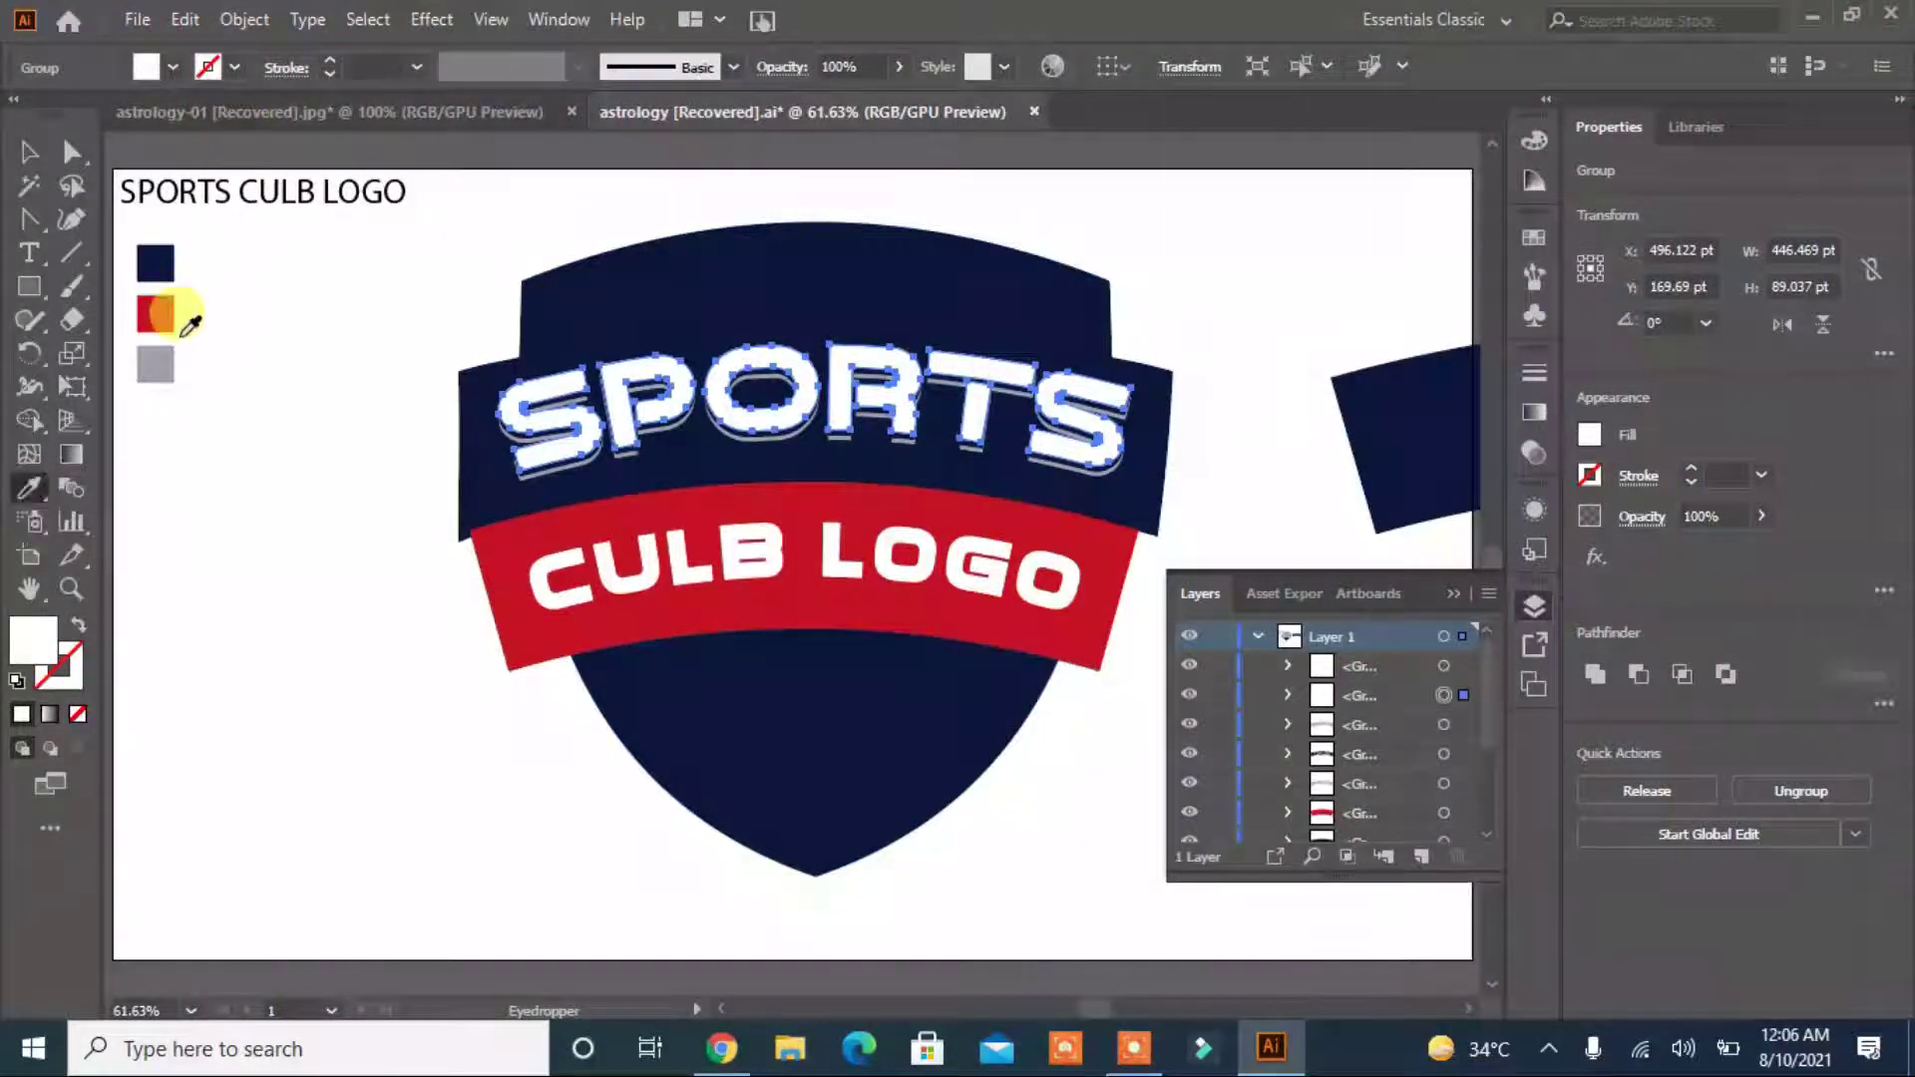
left_click(162, 363)
left_click(77, 627)
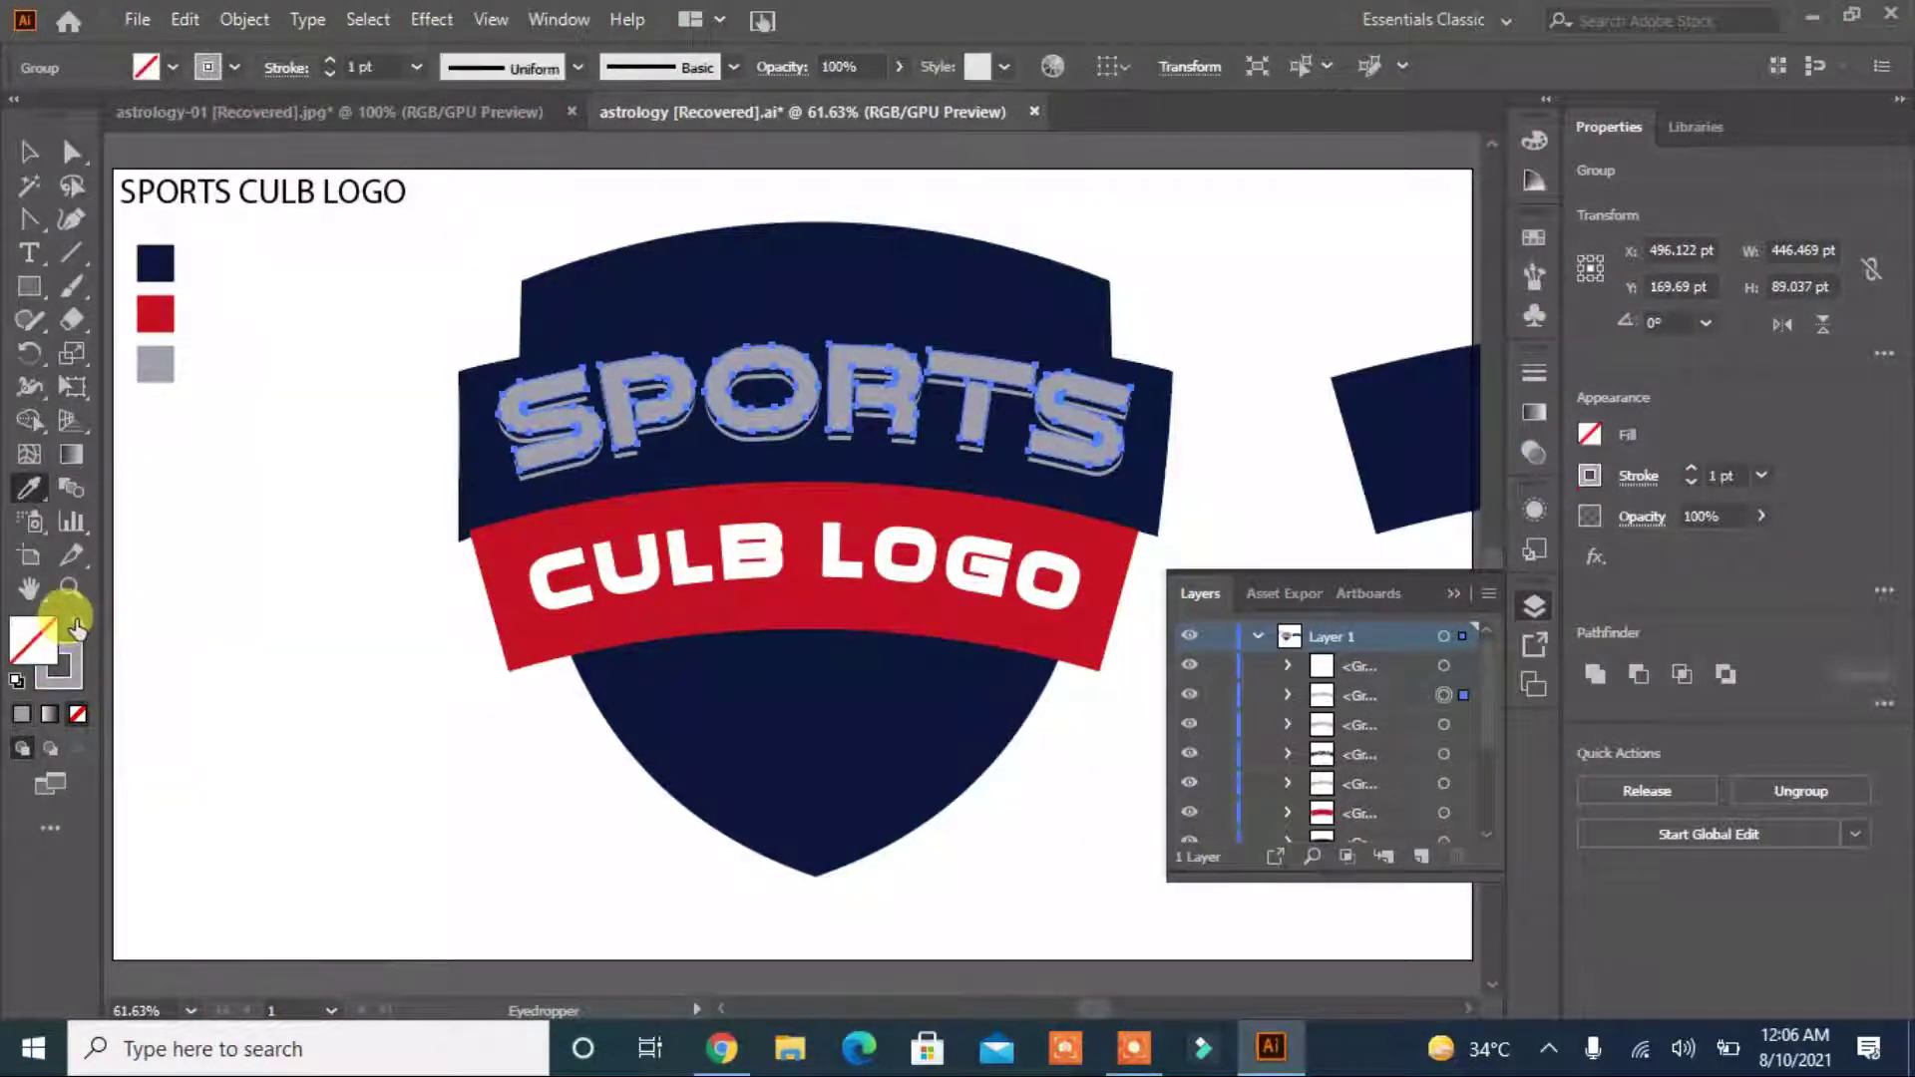
left_click(235, 67)
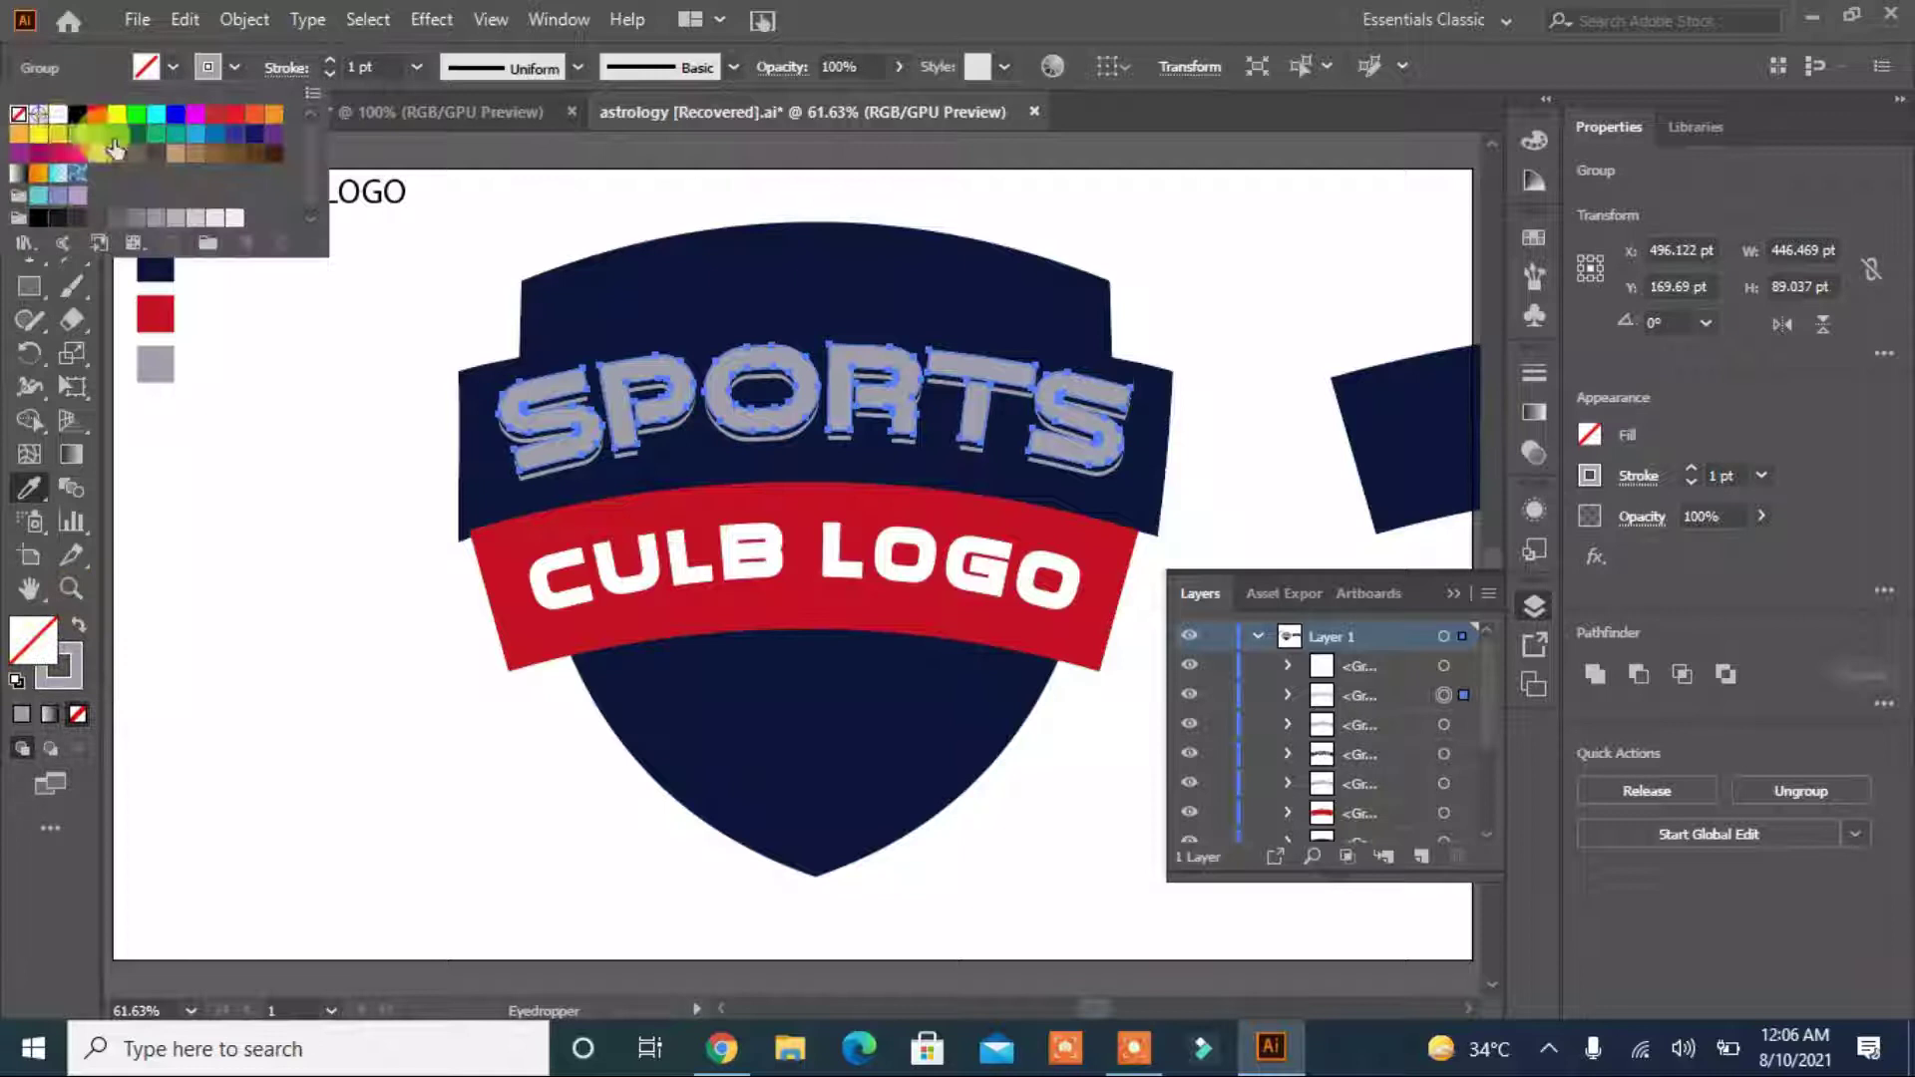
left_click(58, 117)
key("Escape")
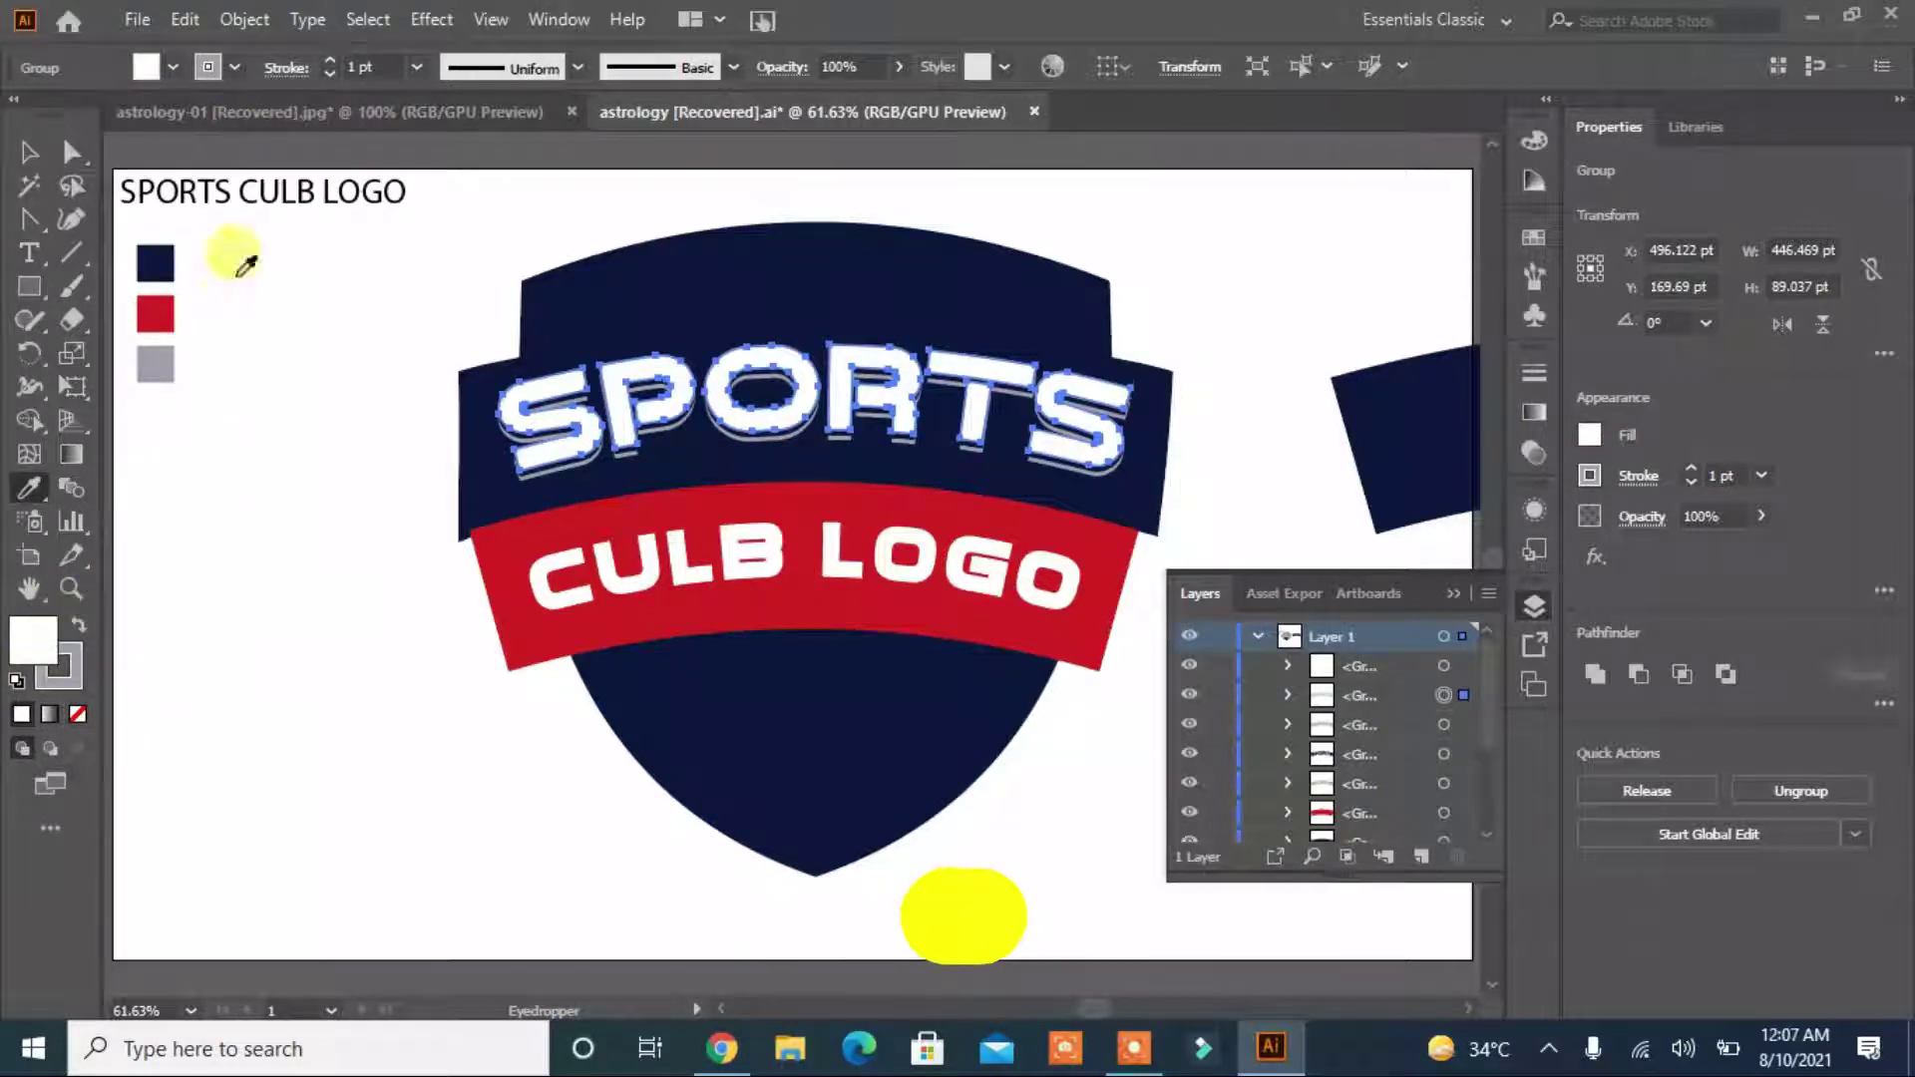
Give the SPORTS lettering a white fill with a 2 pt grey outline.
left_click(351, 607)
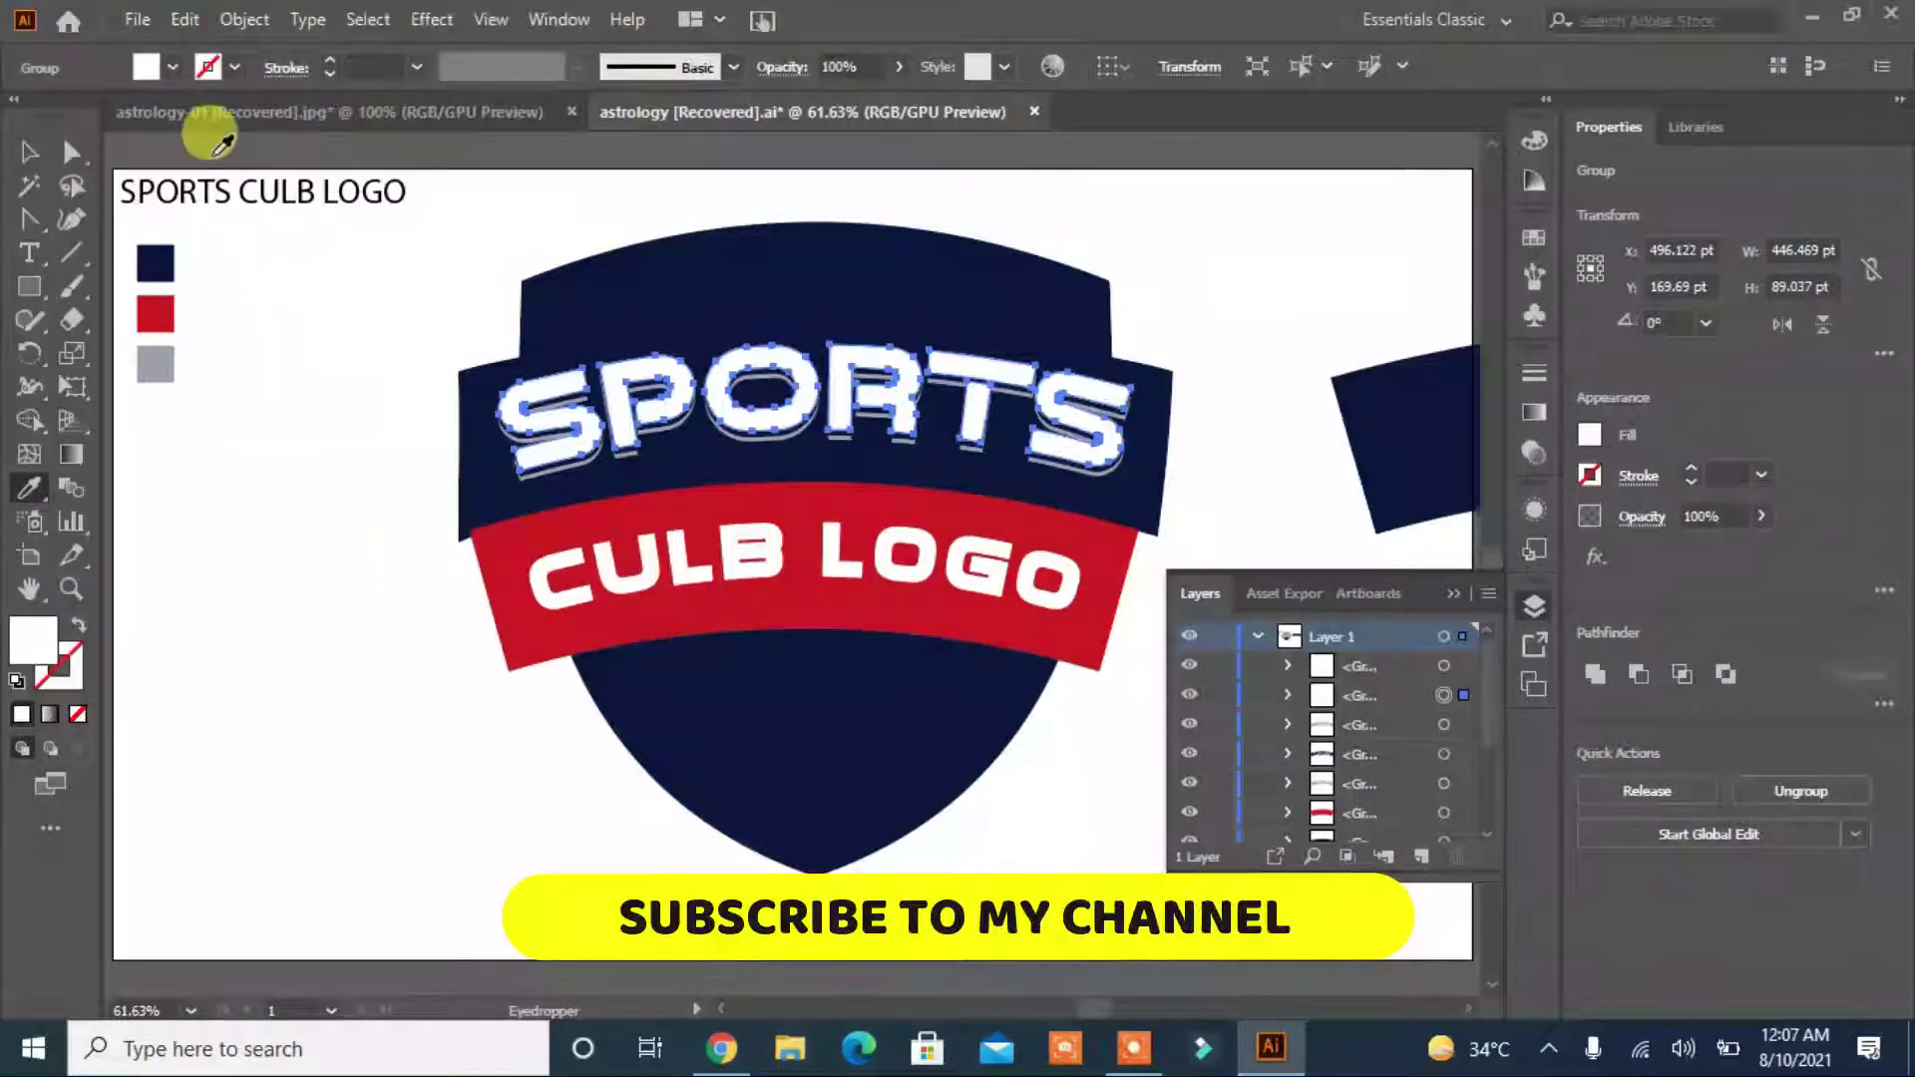
left_click(169, 365)
left_click(75, 628)
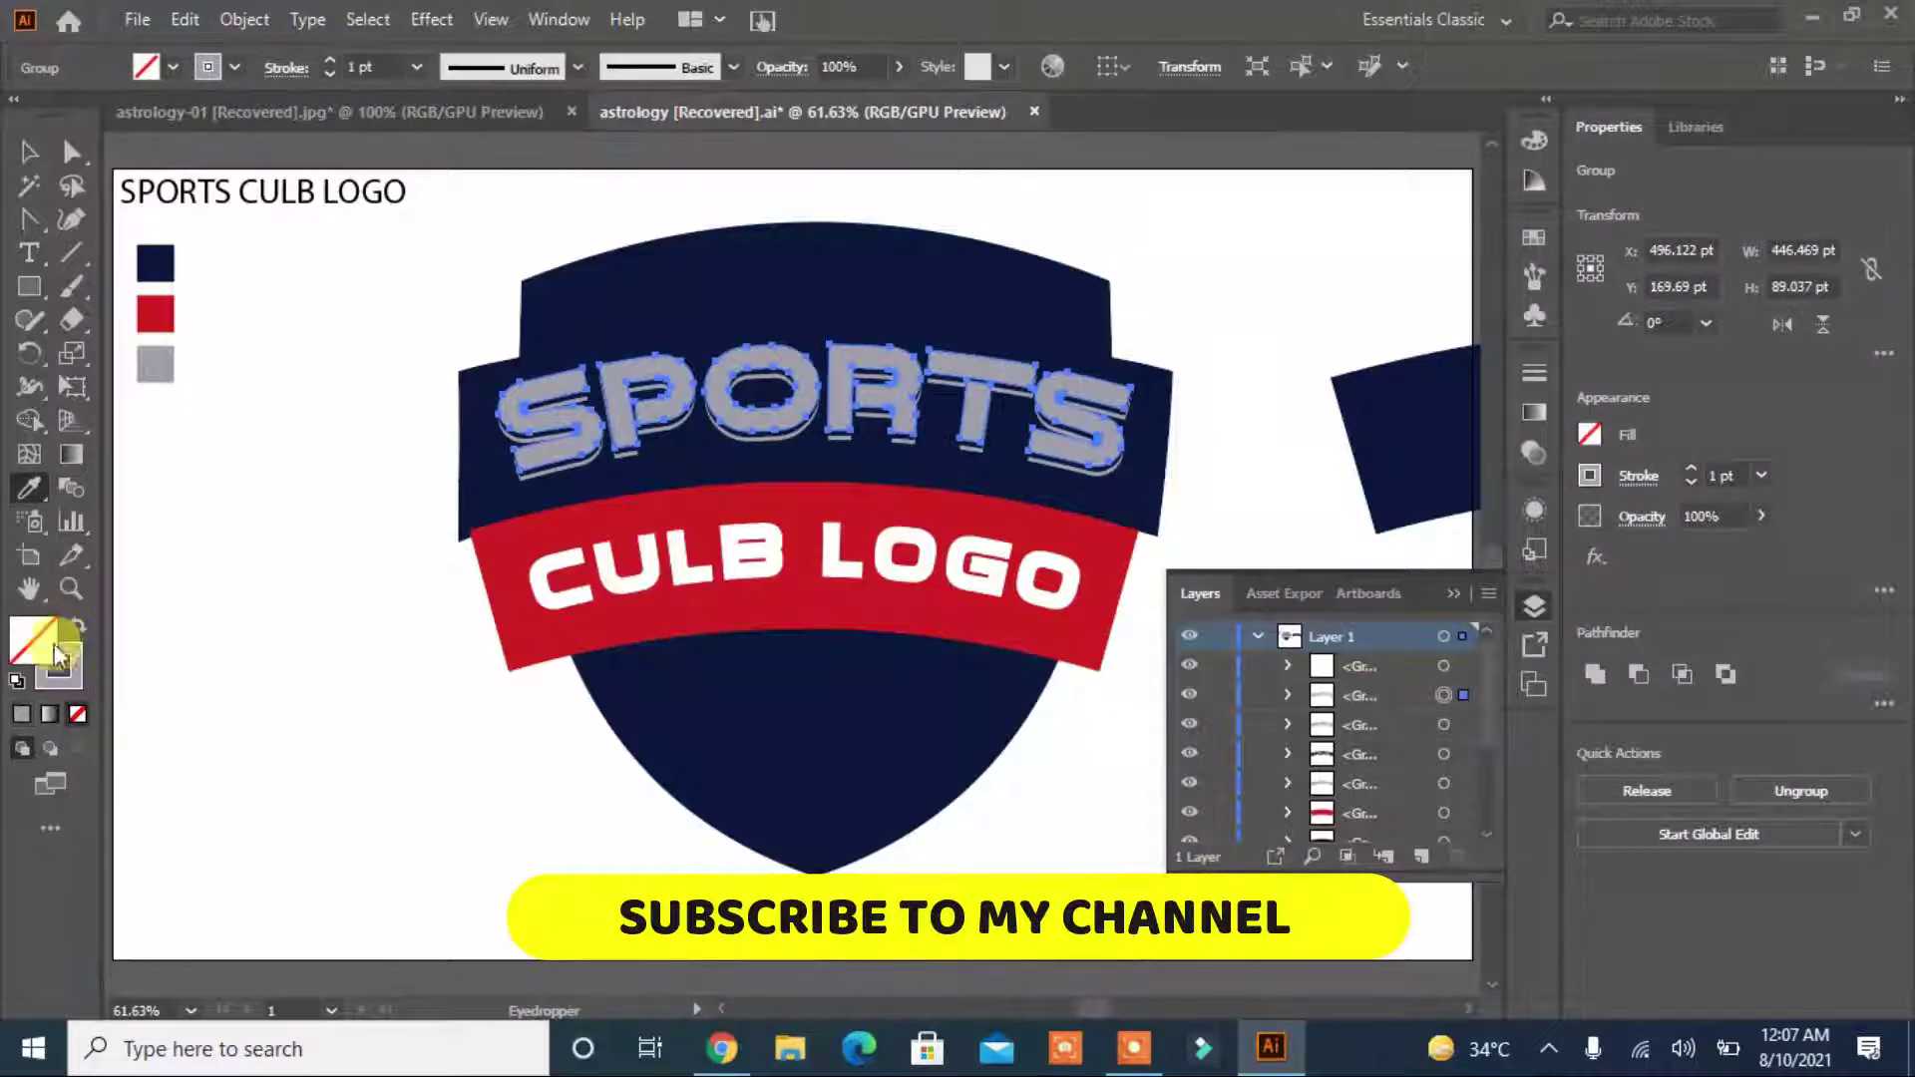
left_click(172, 67)
left_click(58, 118)
left_click(265, 504)
left_click(329, 60)
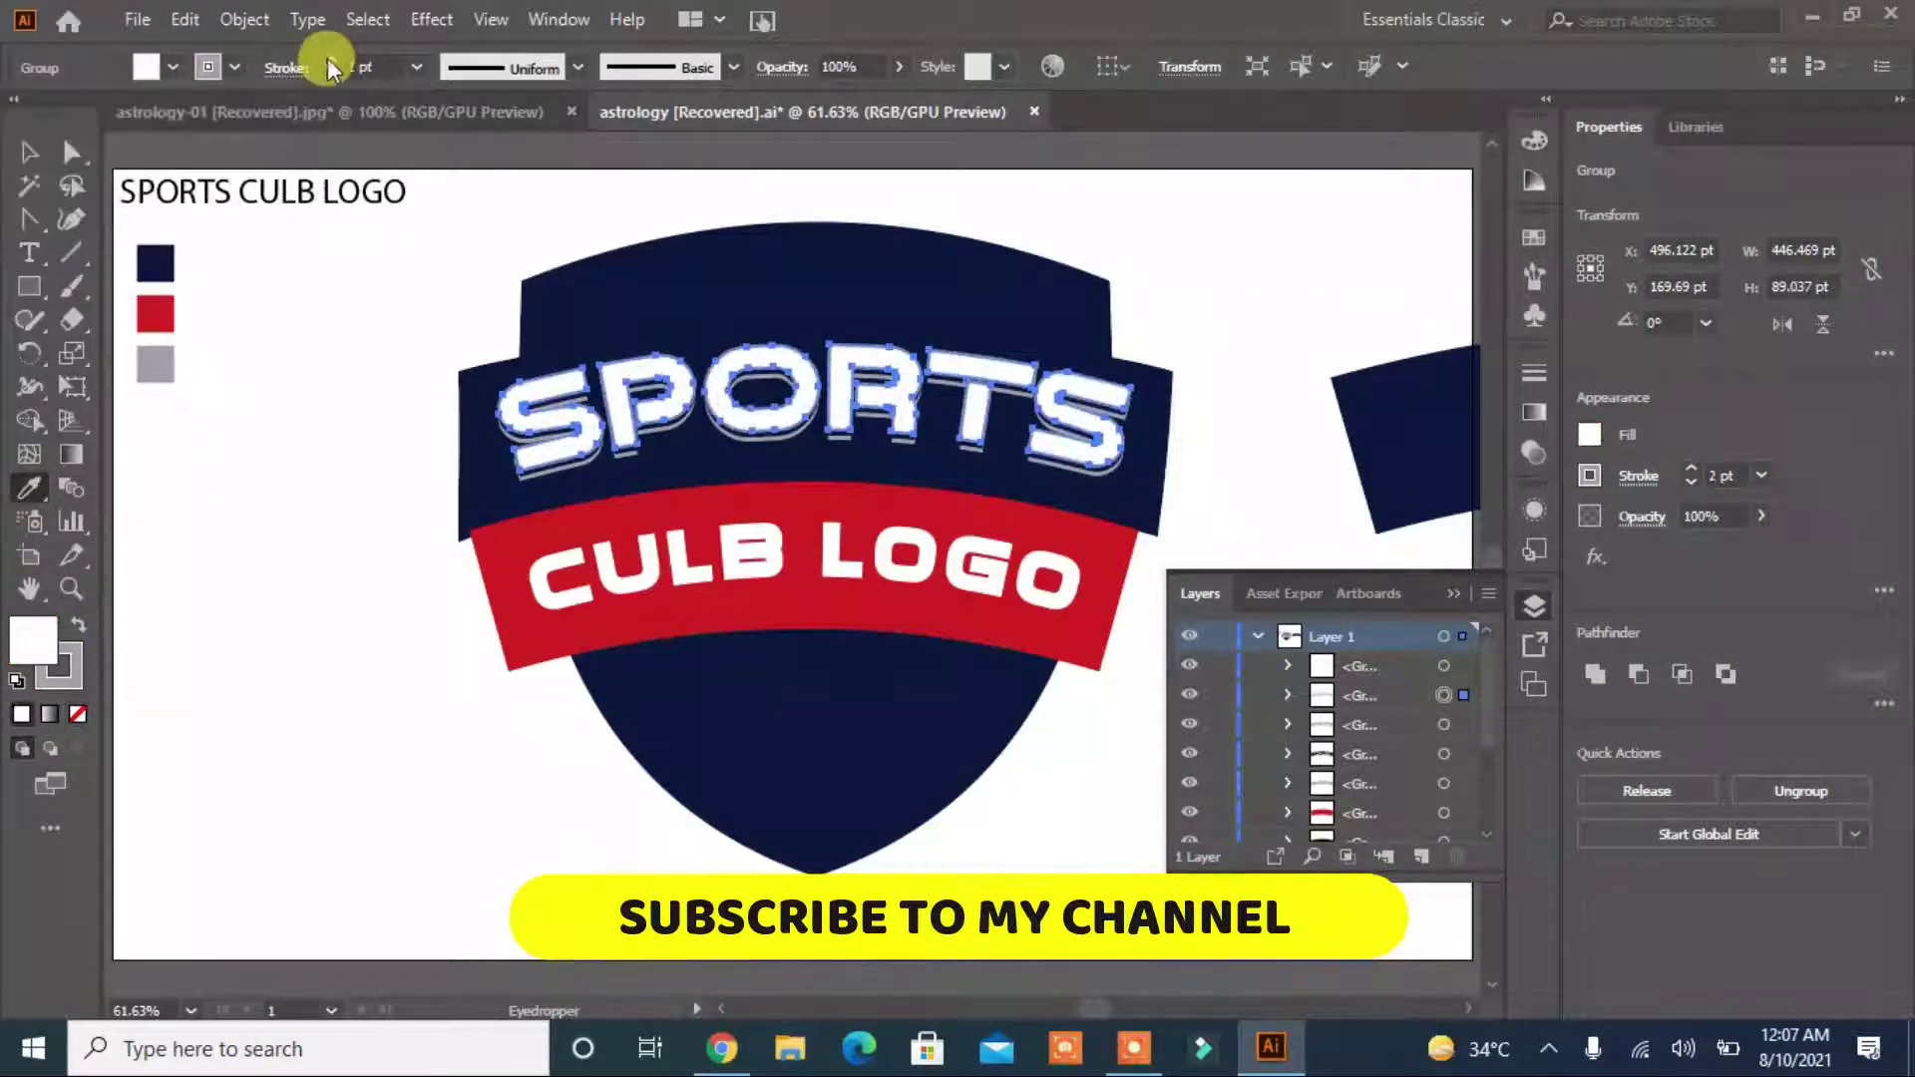
left_click(27, 152)
left_click(317, 554)
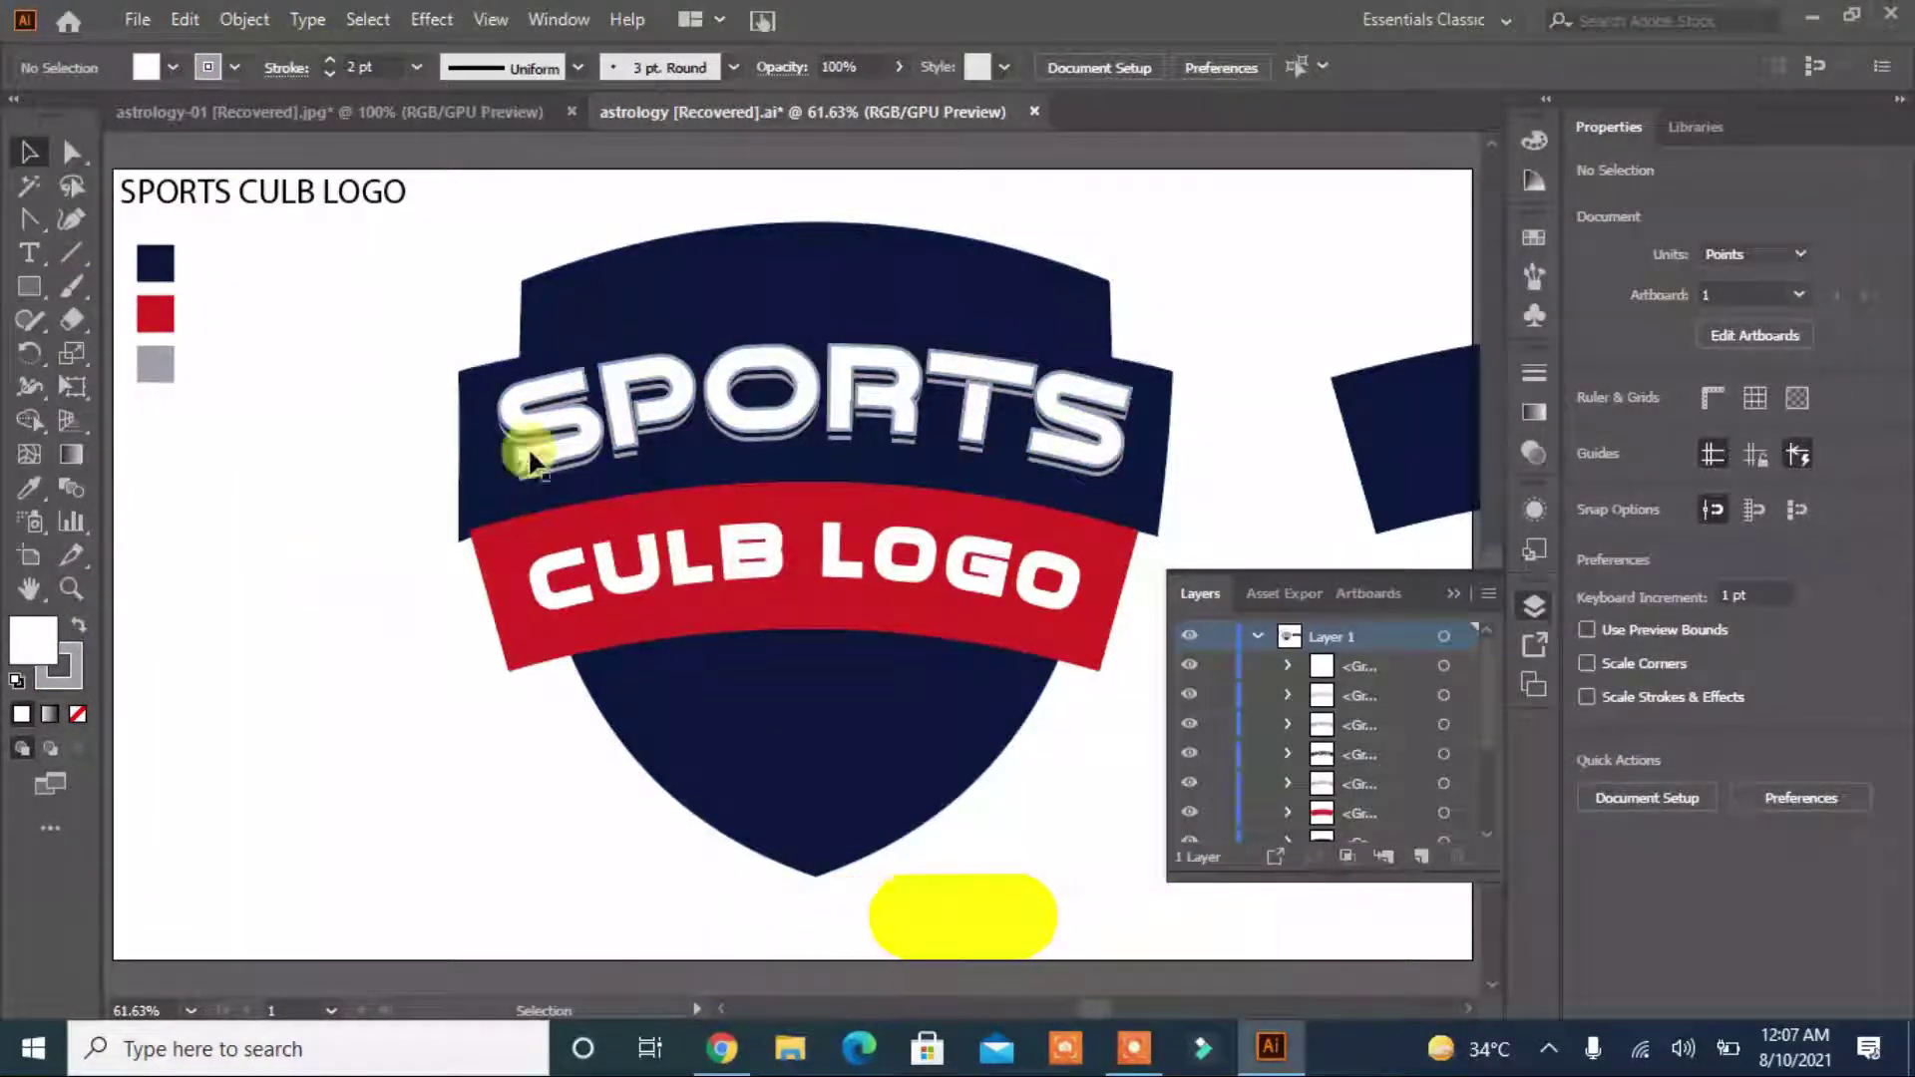
left_click(552, 428)
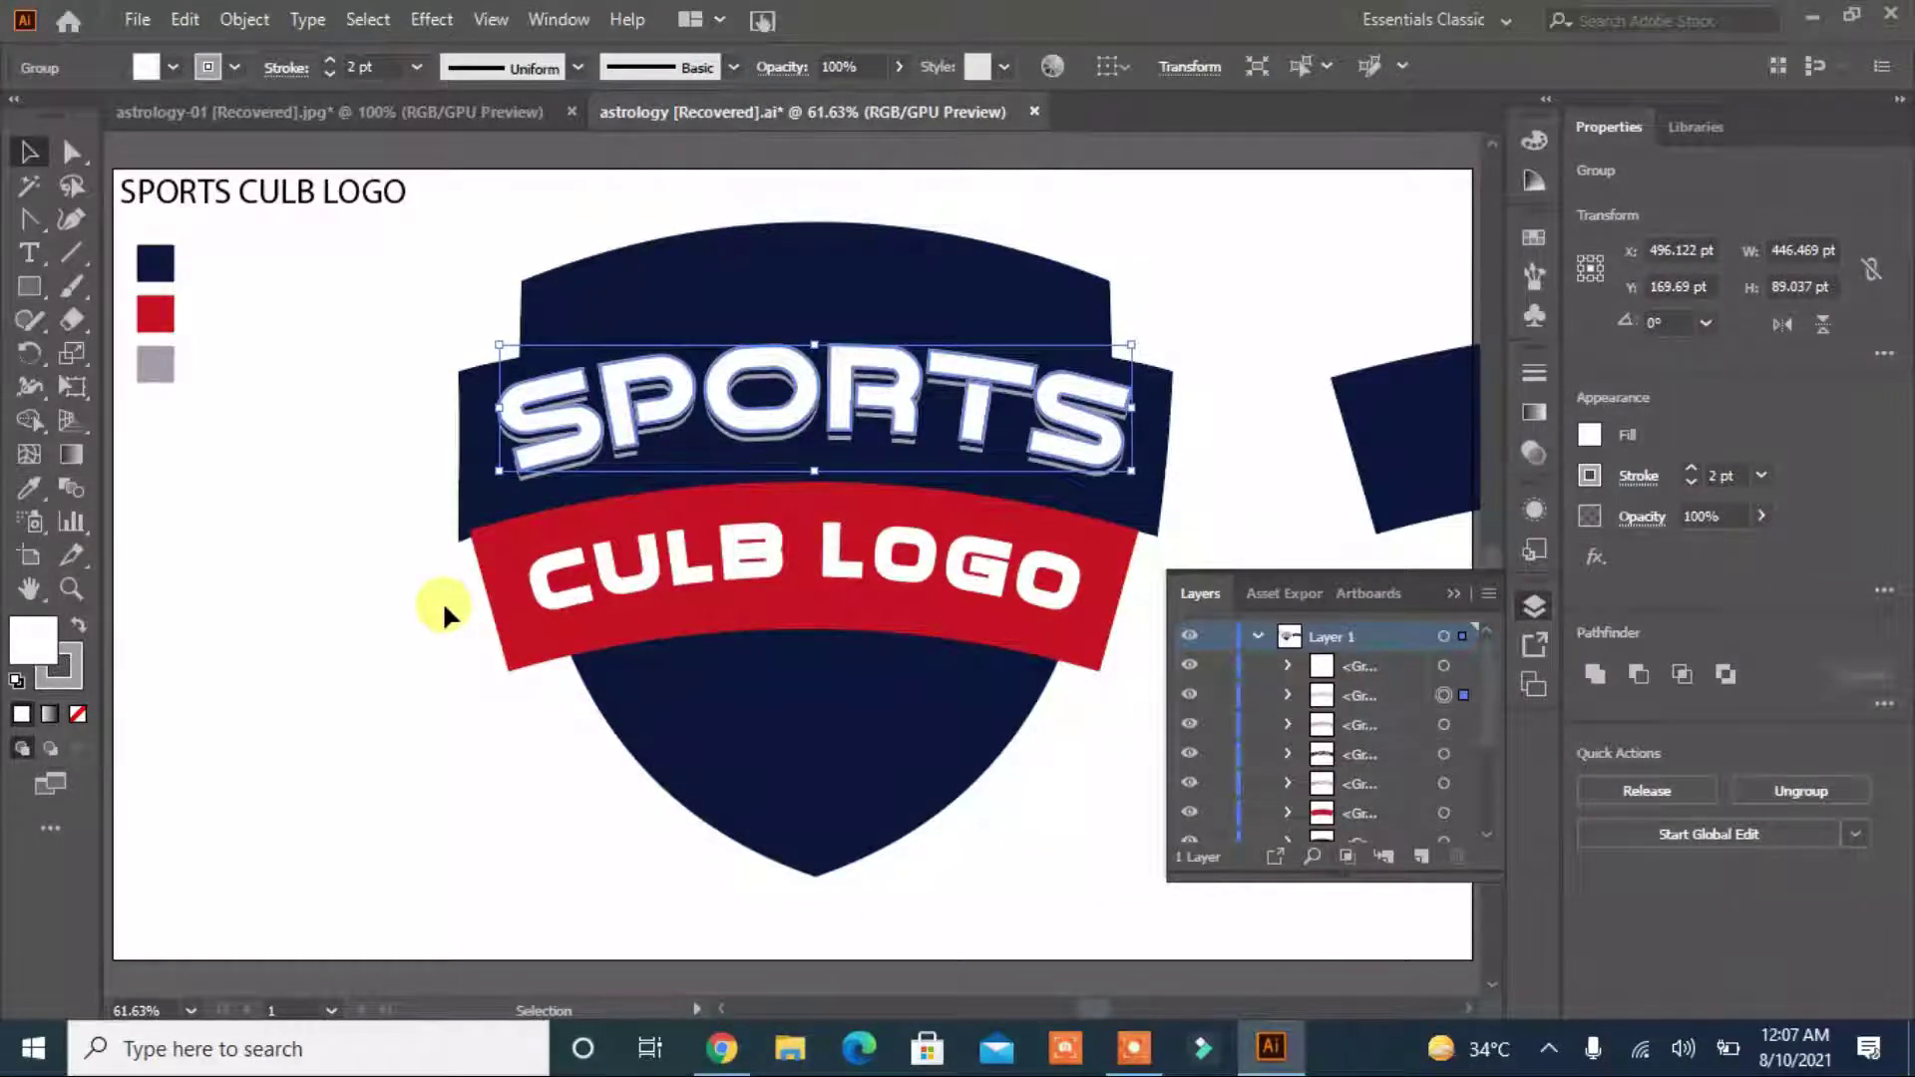
key("ctrl")
Undo the white fill and add an inset -3 pt offset path to SPORTS.
key("ctrl+z")
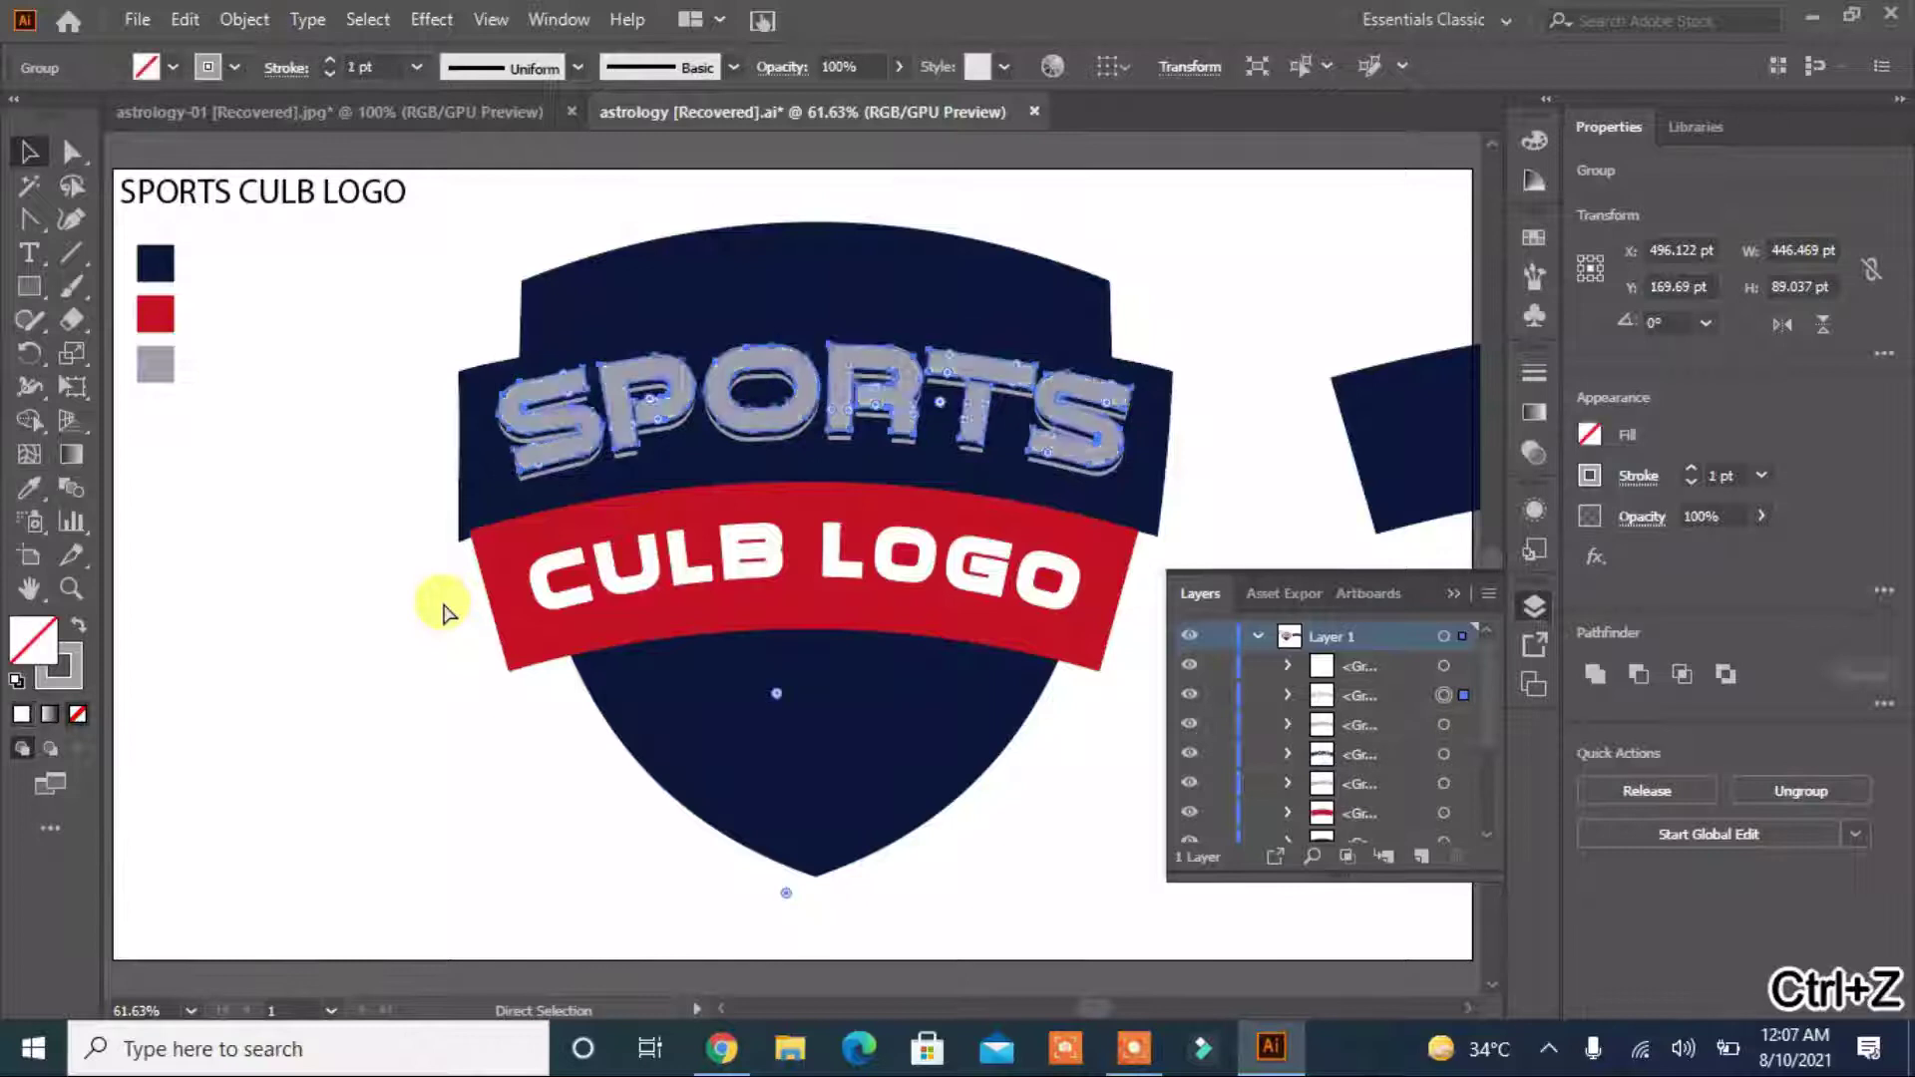
left_click(203, 19)
mouse_move(345, 679)
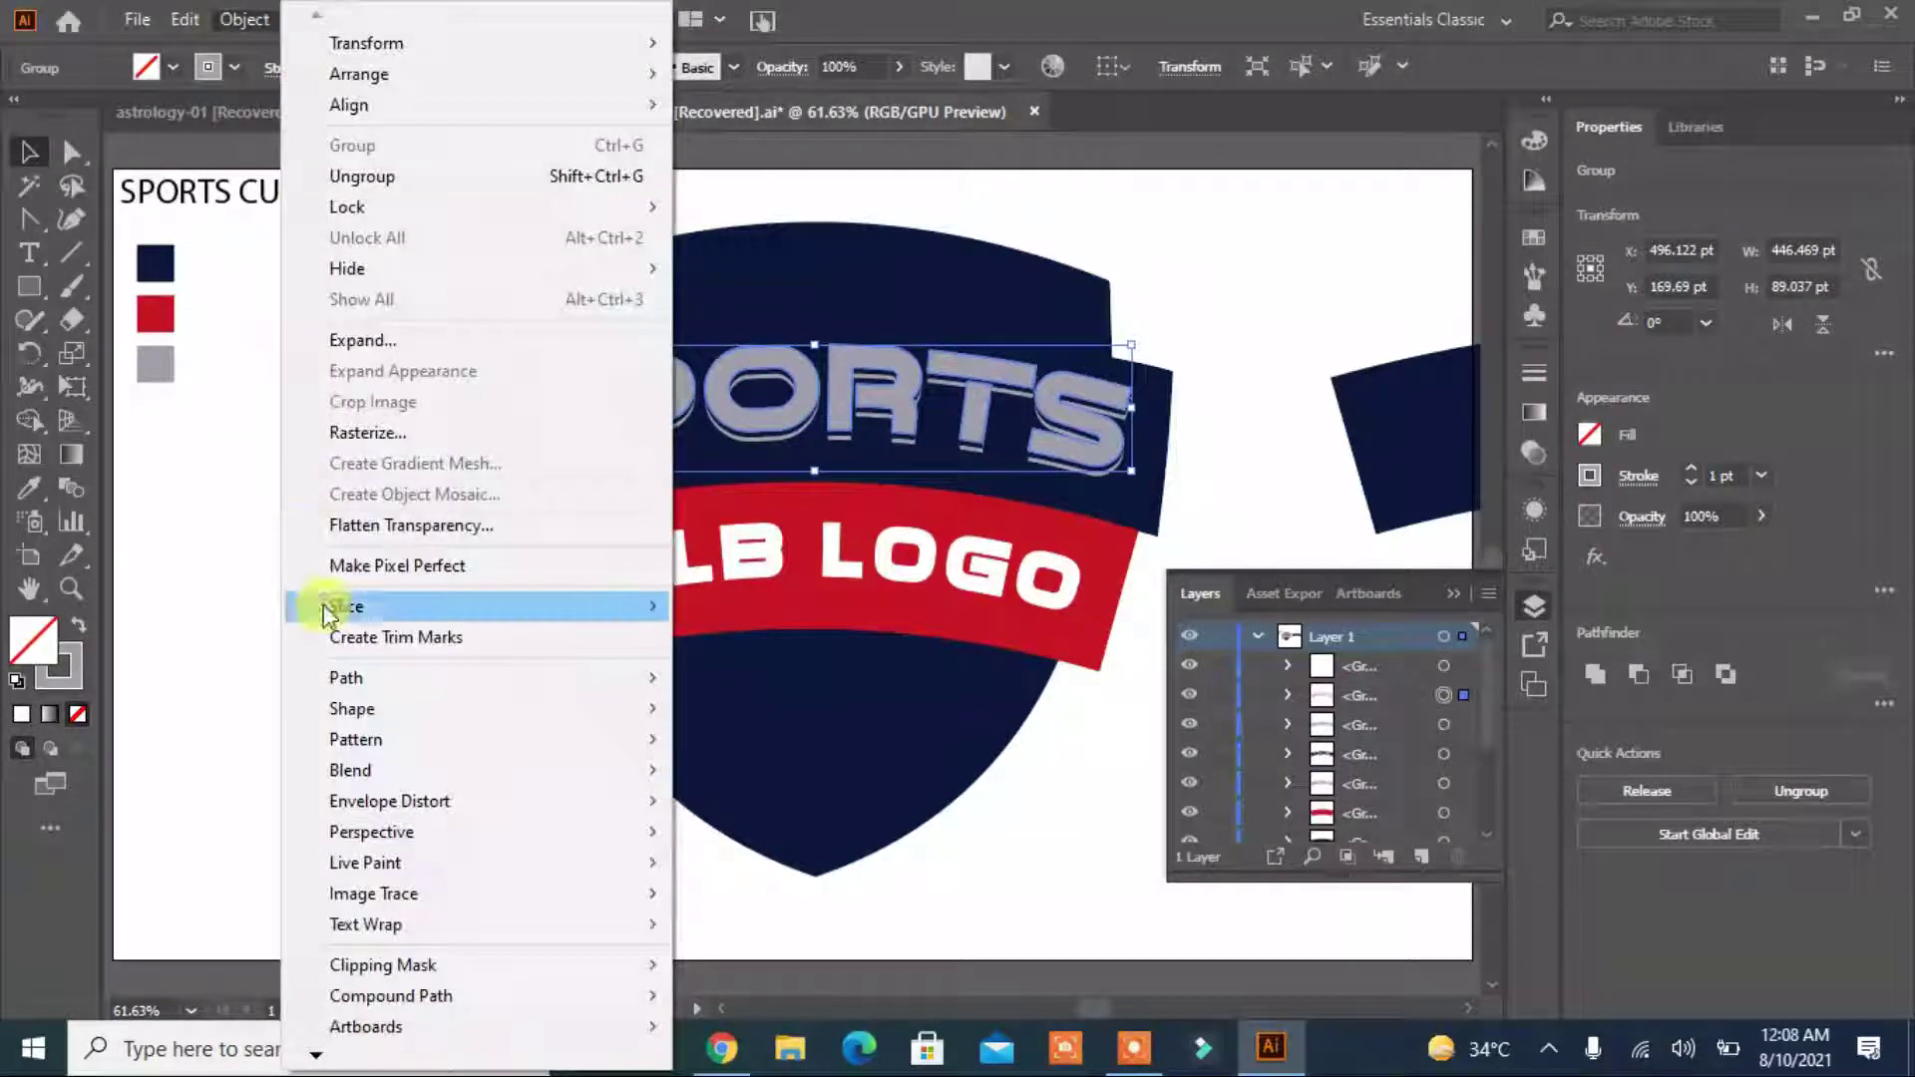
left_click(882, 774)
left_click(798, 593)
double_click(912, 443)
type("2")
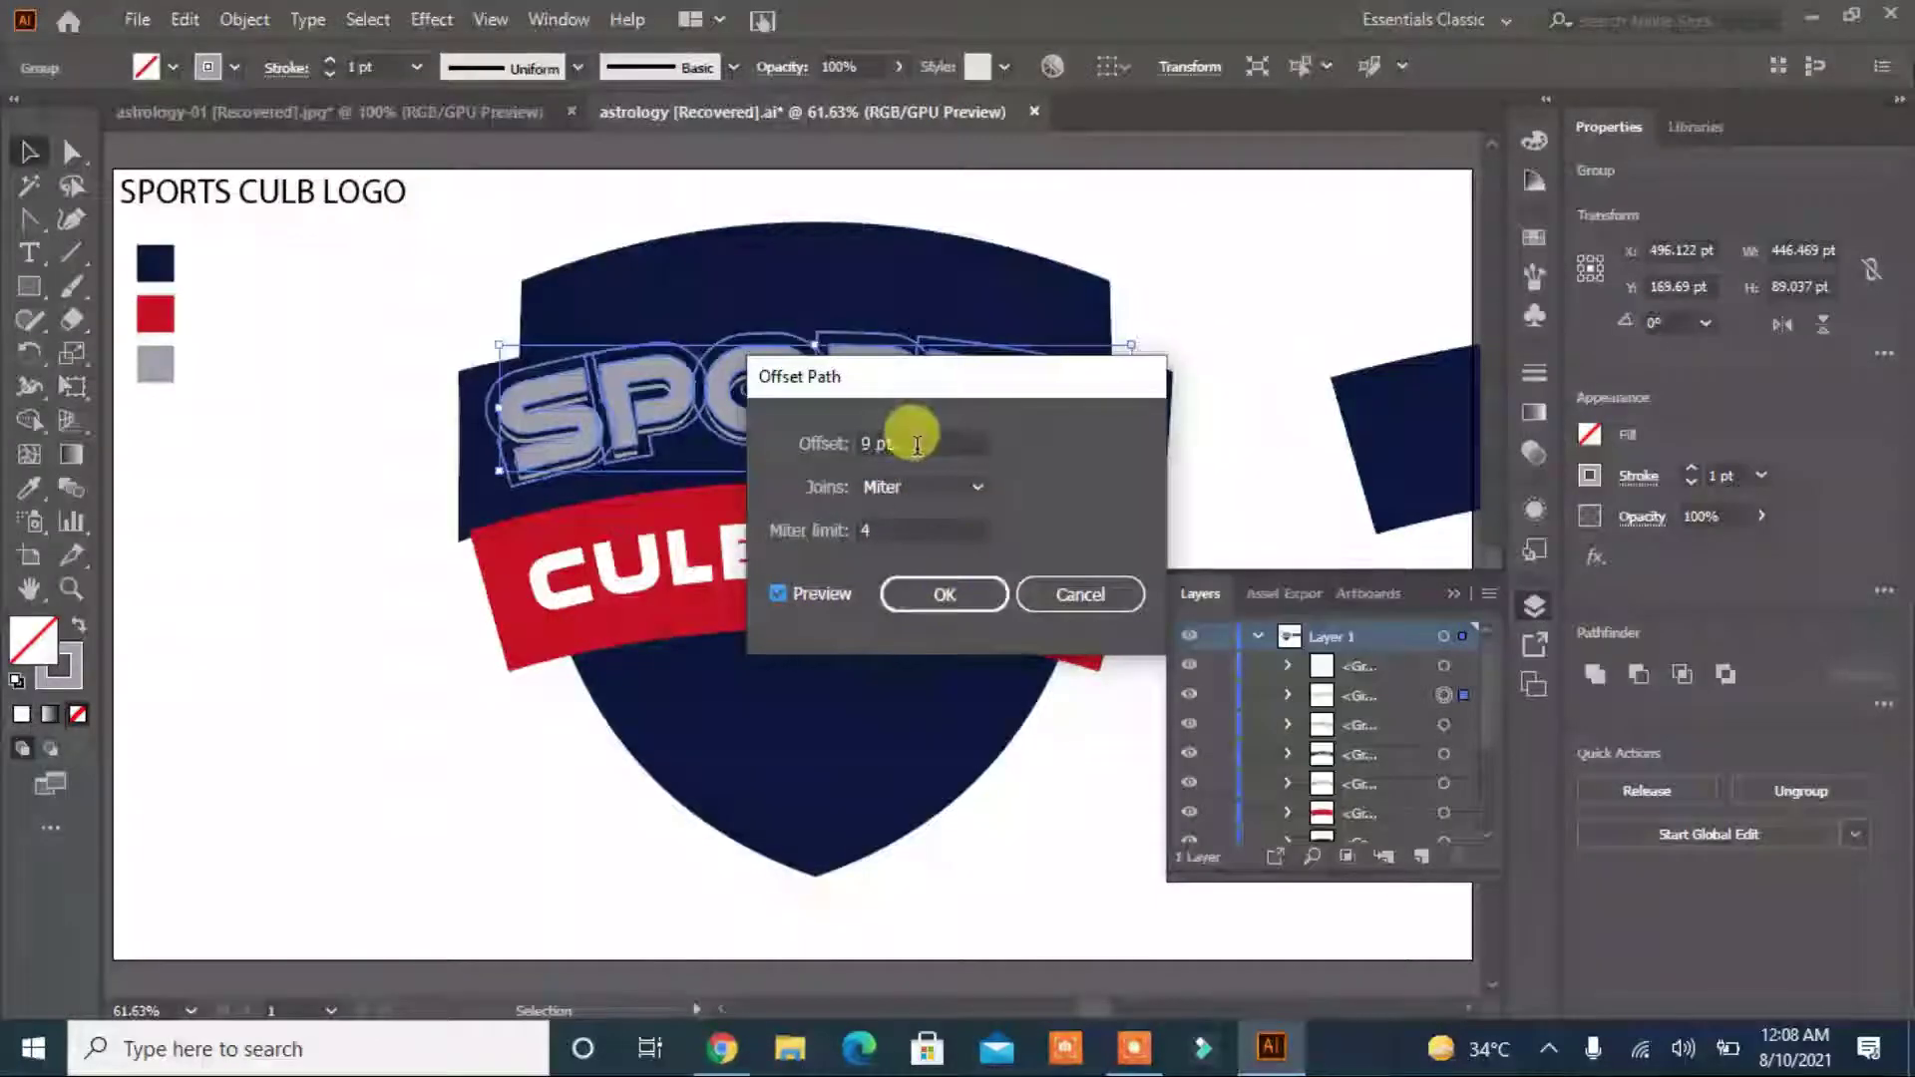
type("0")
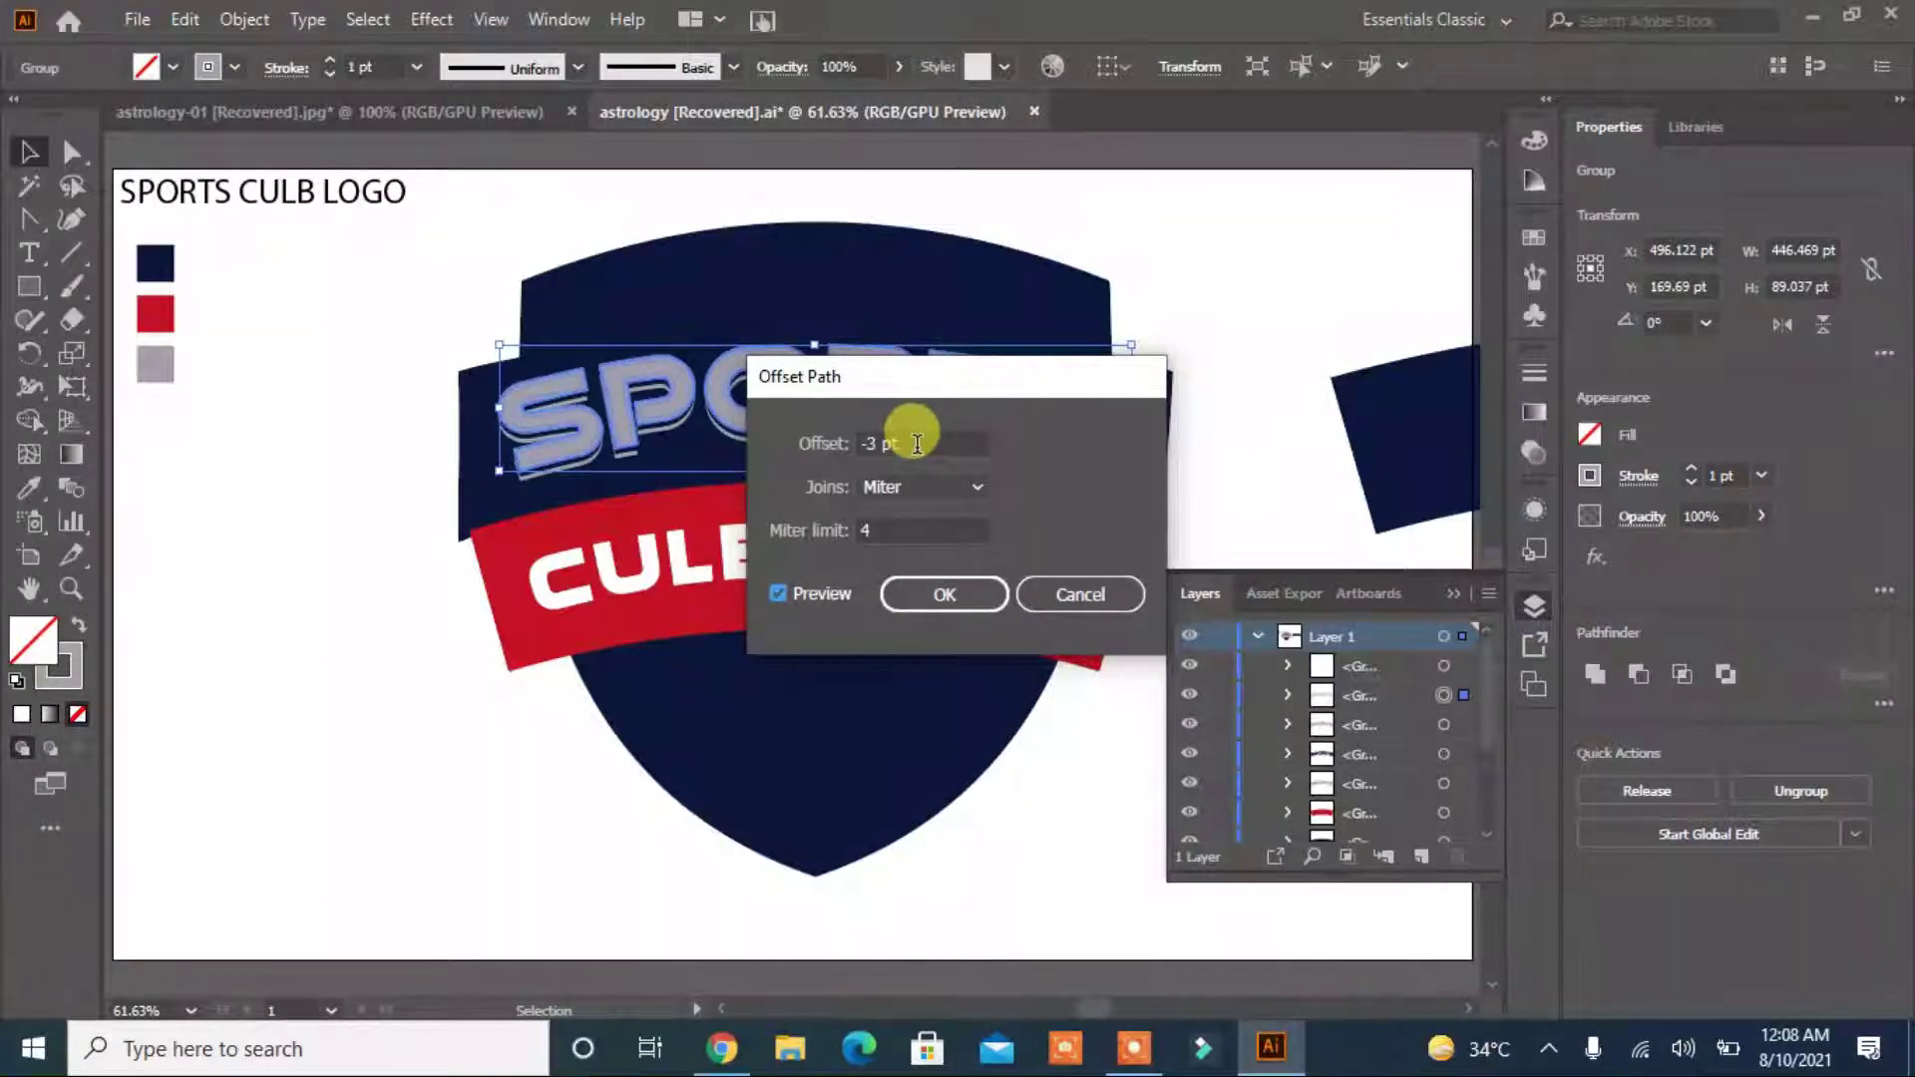
left_click(887, 589)
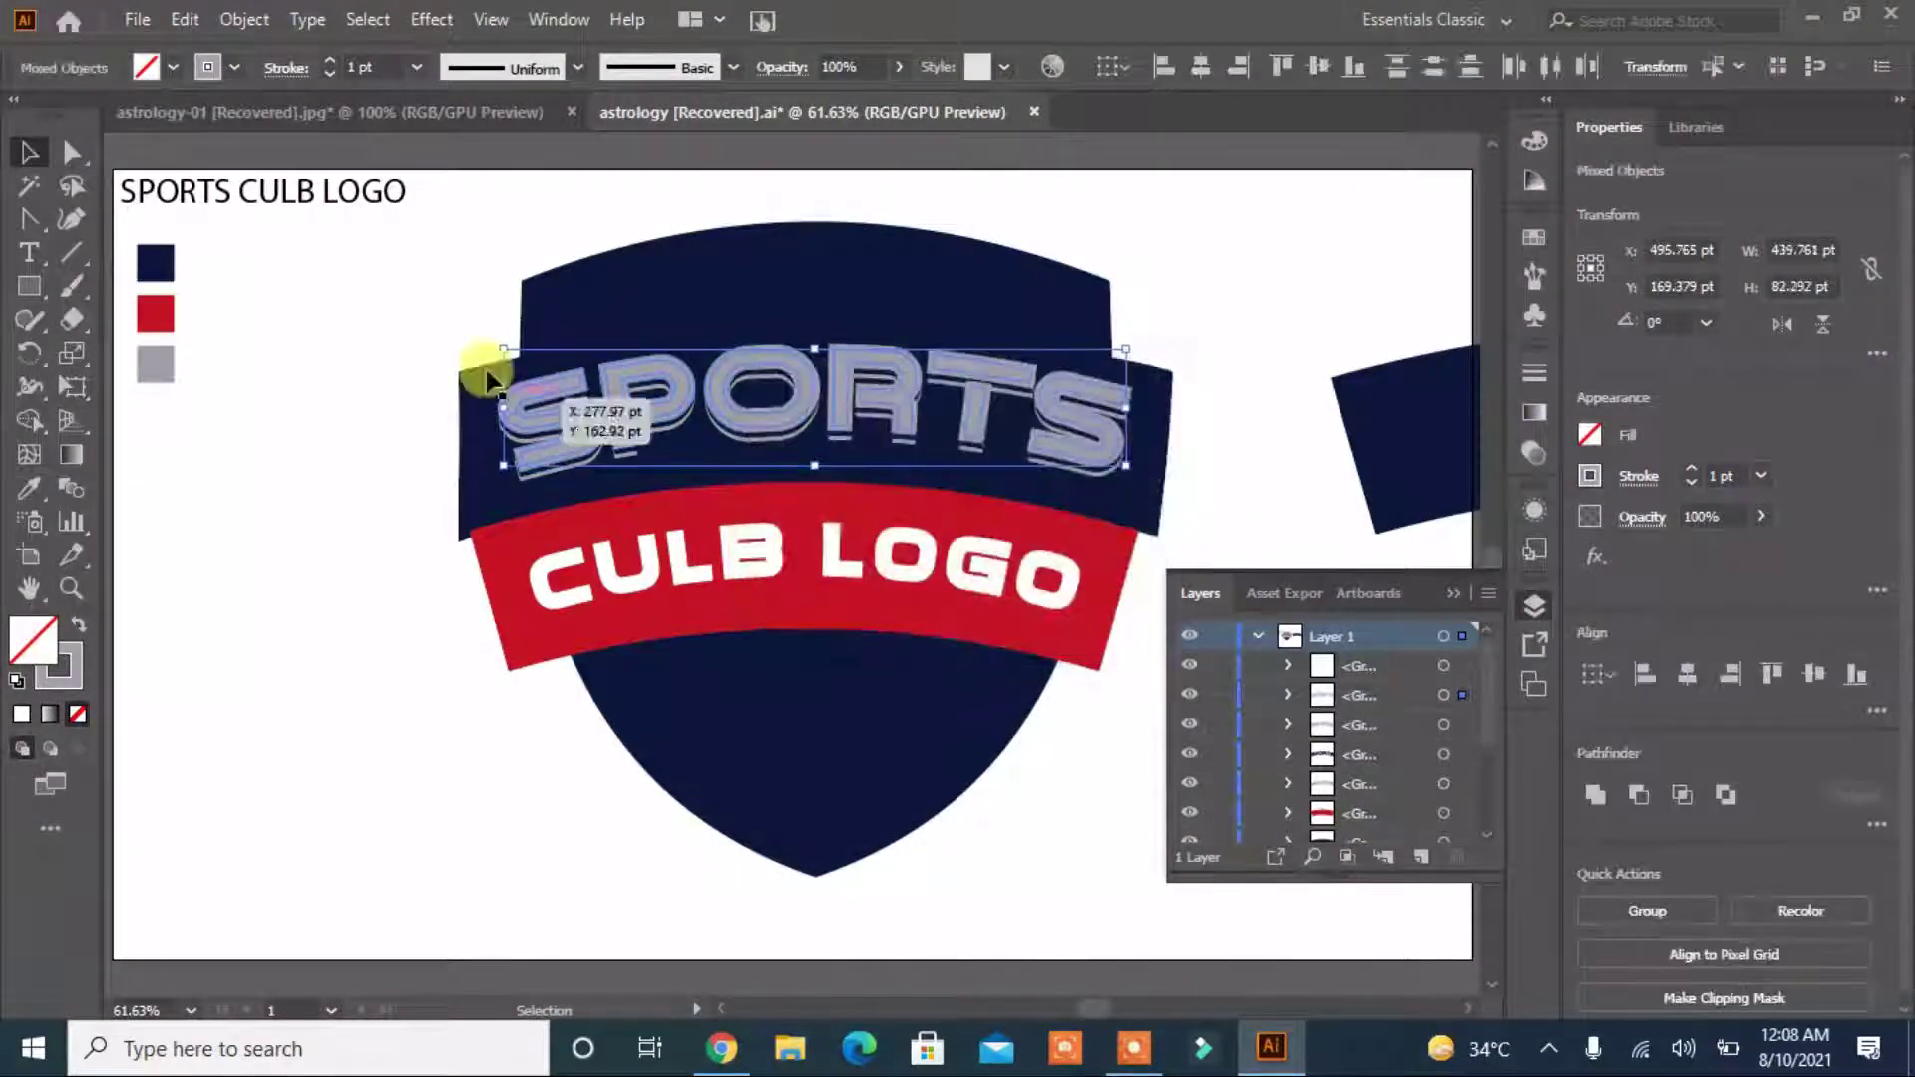
Fill the offset copy of SPORTS with white.
left_click(173, 67)
left_click(44, 104)
left_click(266, 649)
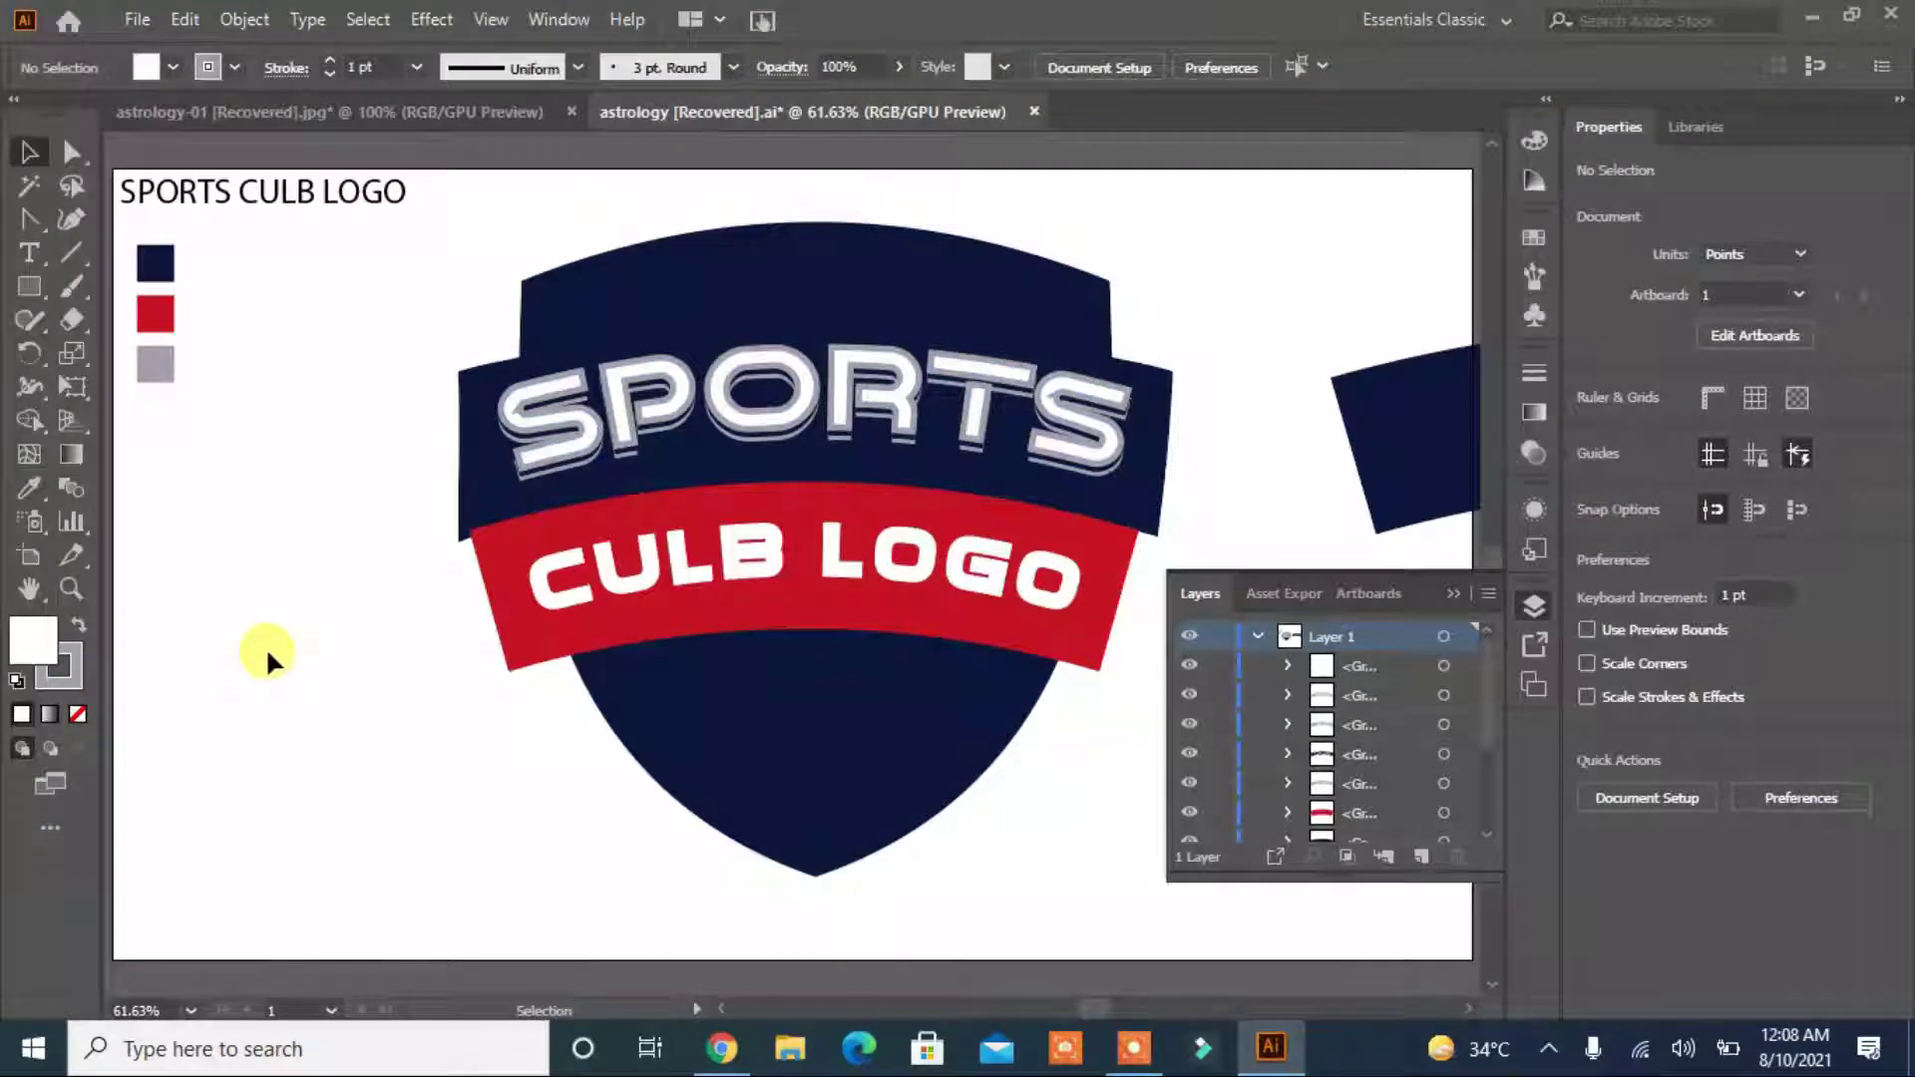
left_click(515, 411)
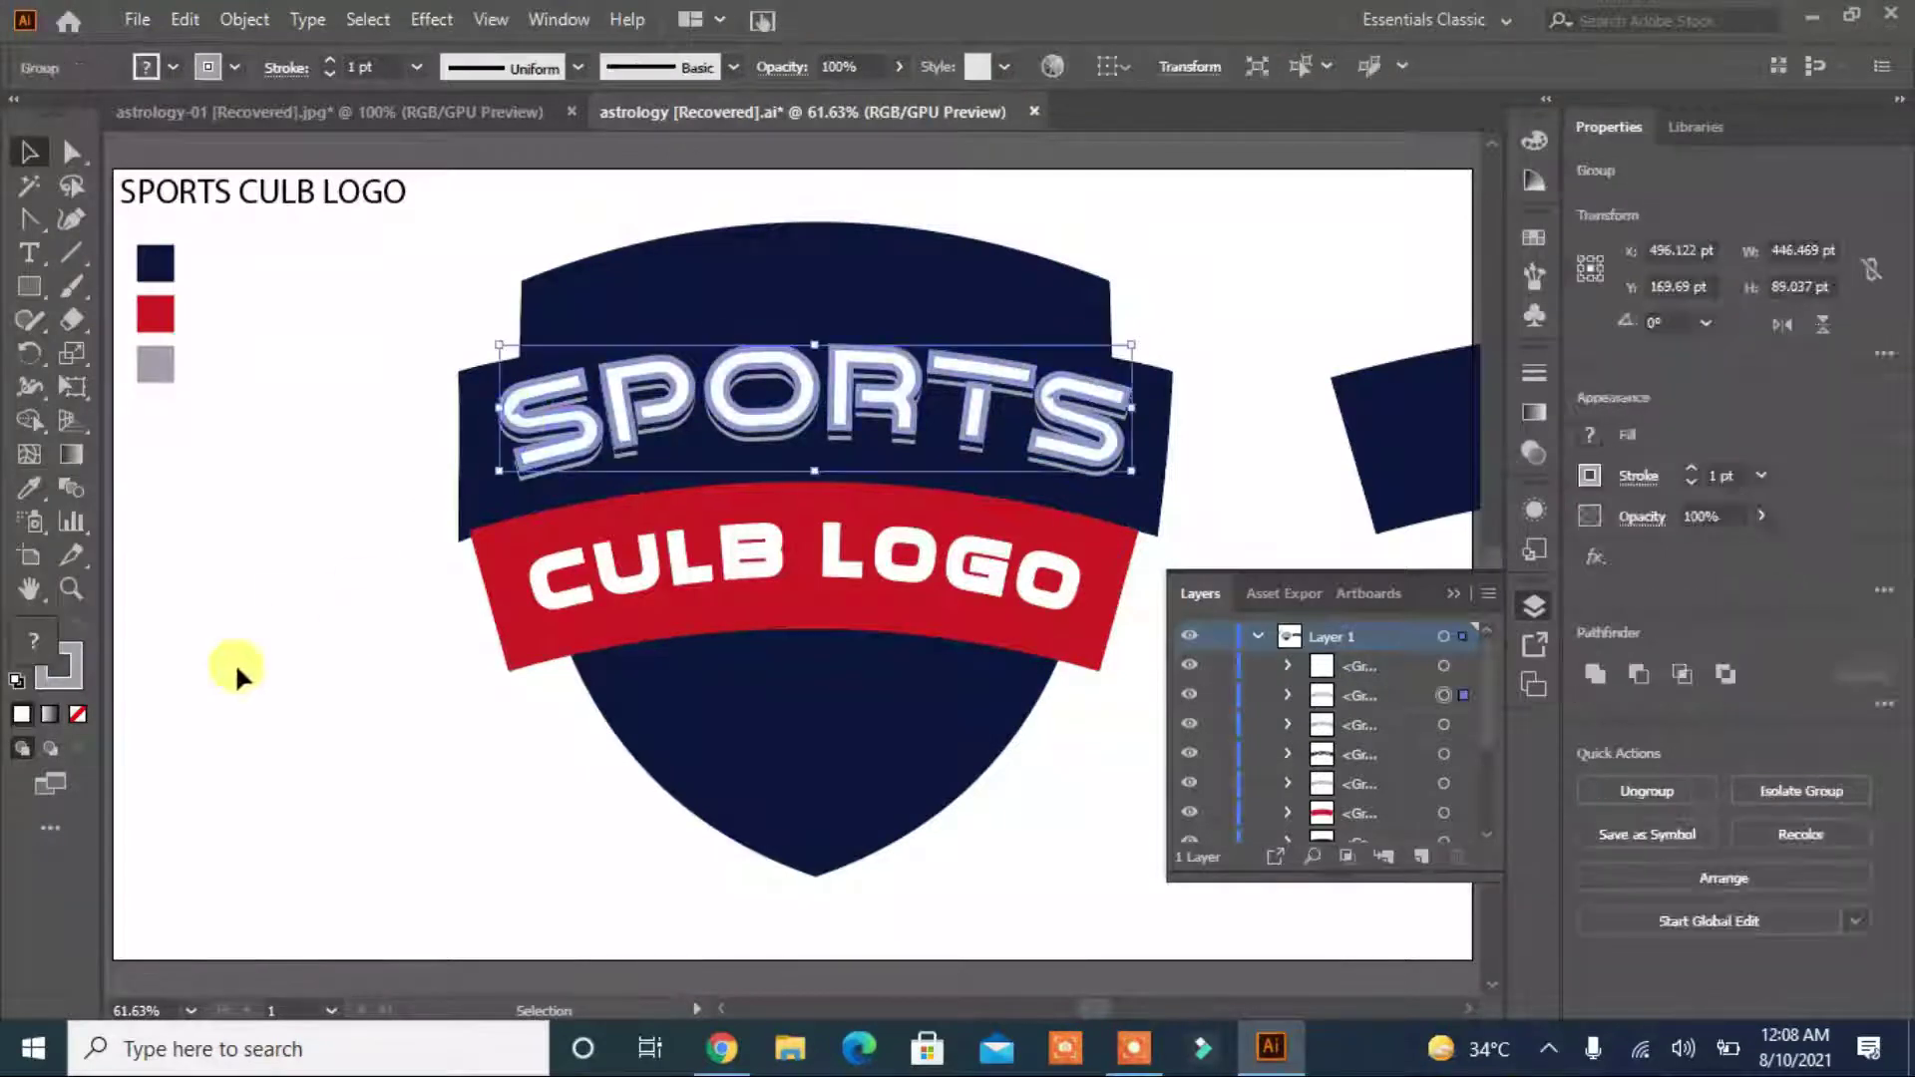
left_click(70, 678)
left_click(273, 710)
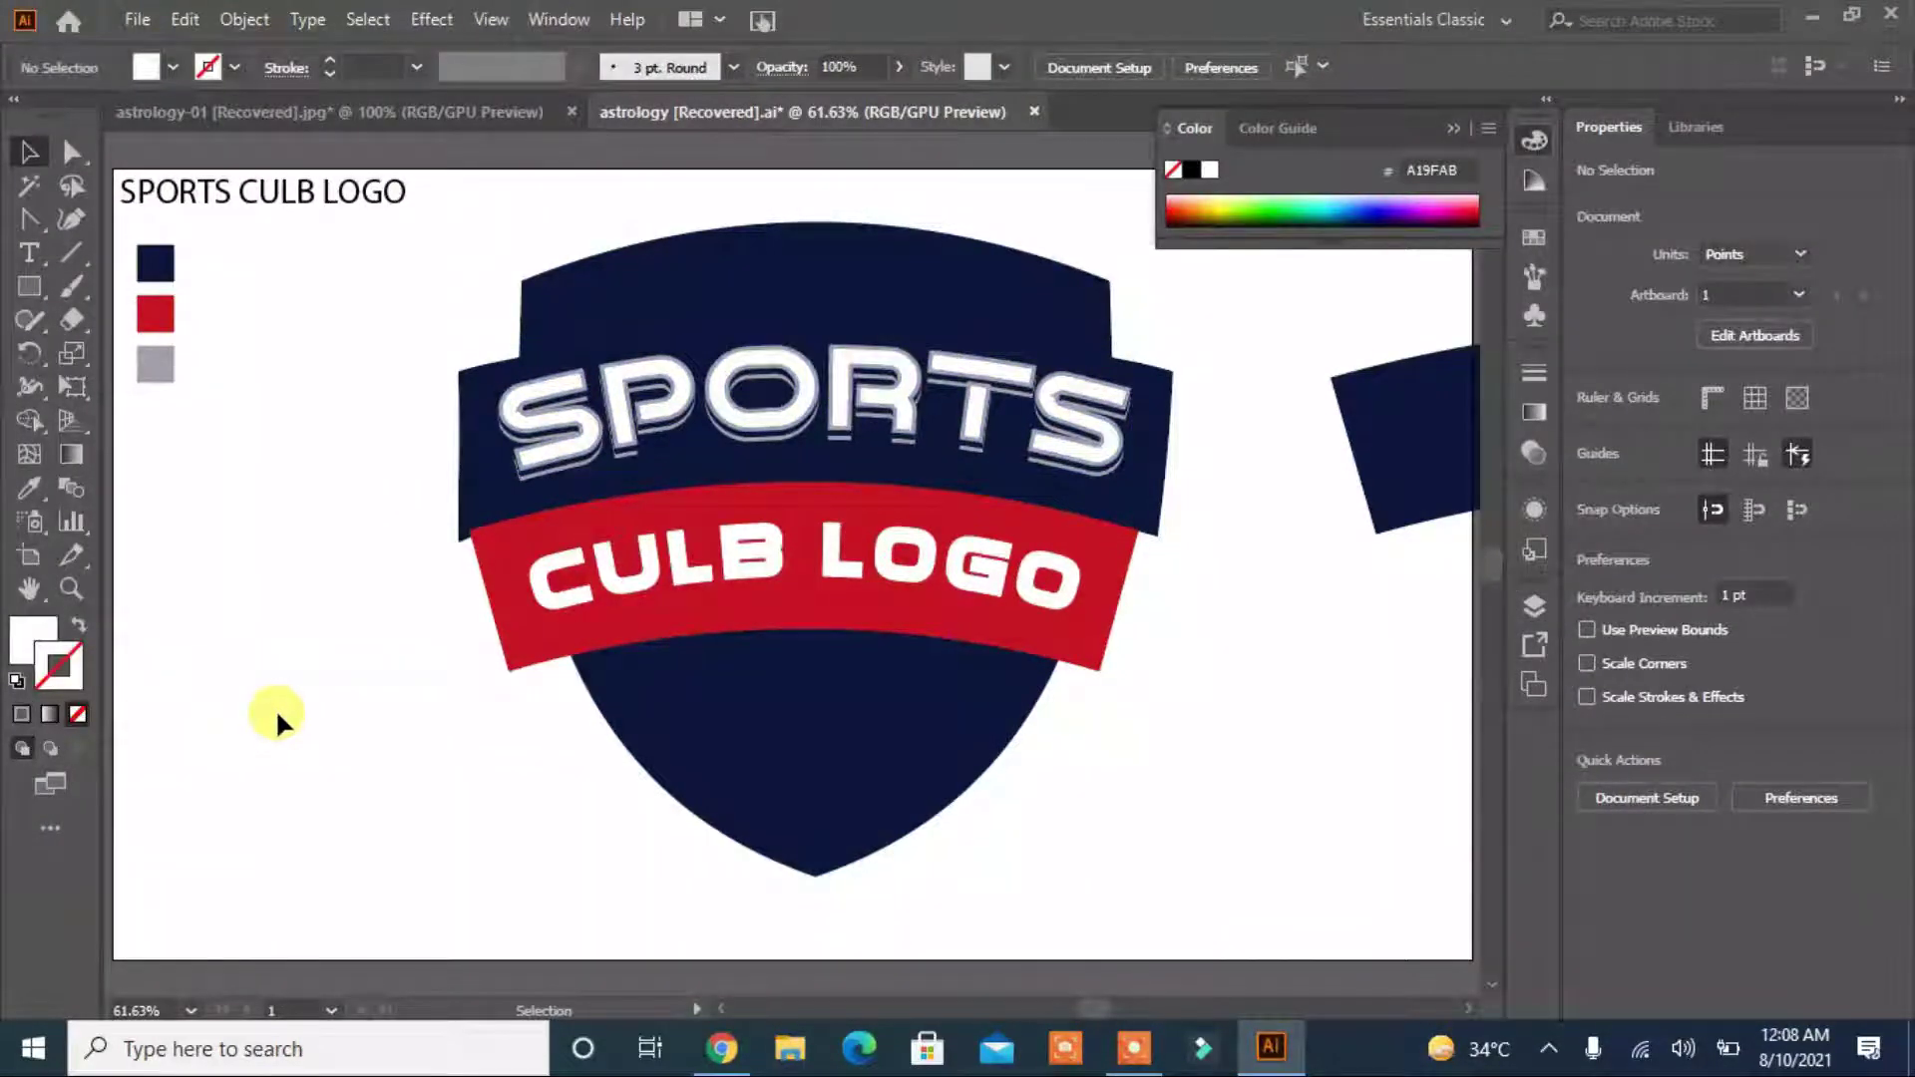
Give the navy shield a grey stroke 12 pt thick.
left_click(912, 261)
left_click(804, 501)
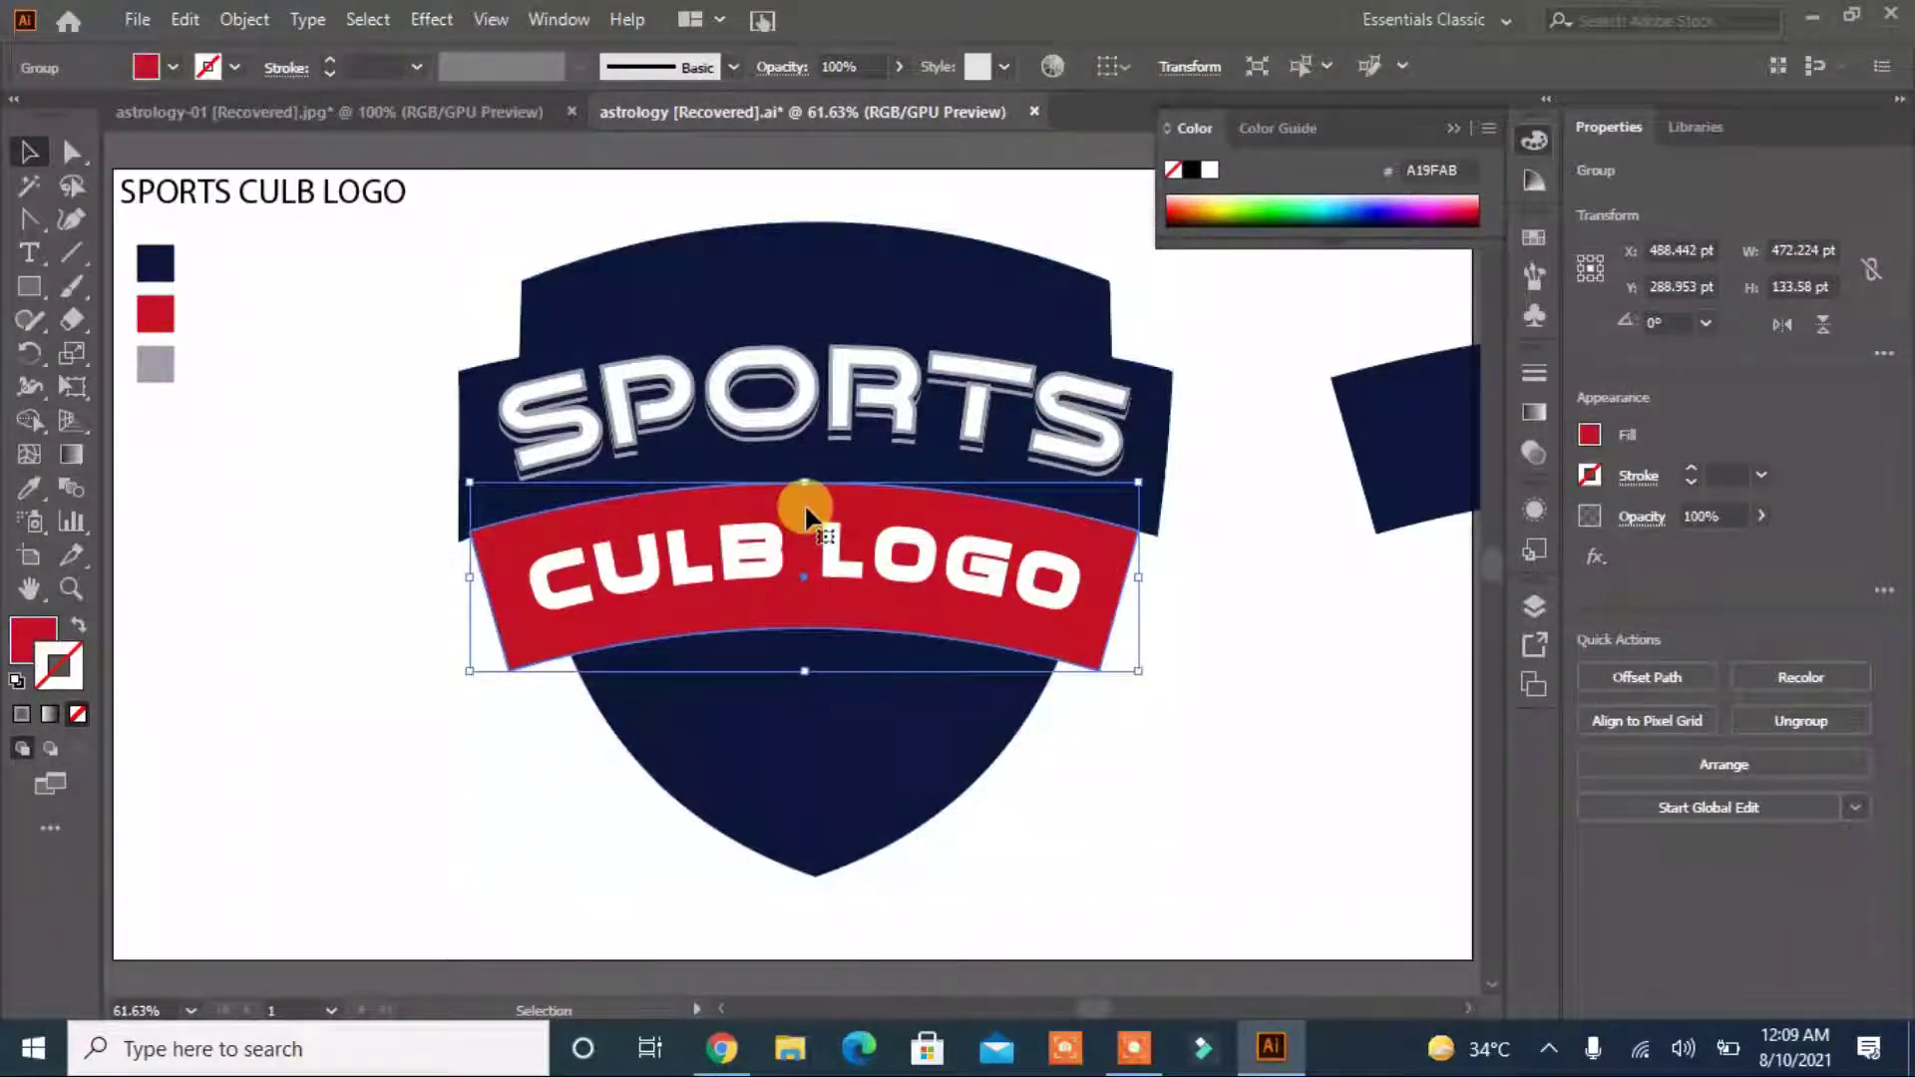
left_click(684, 379)
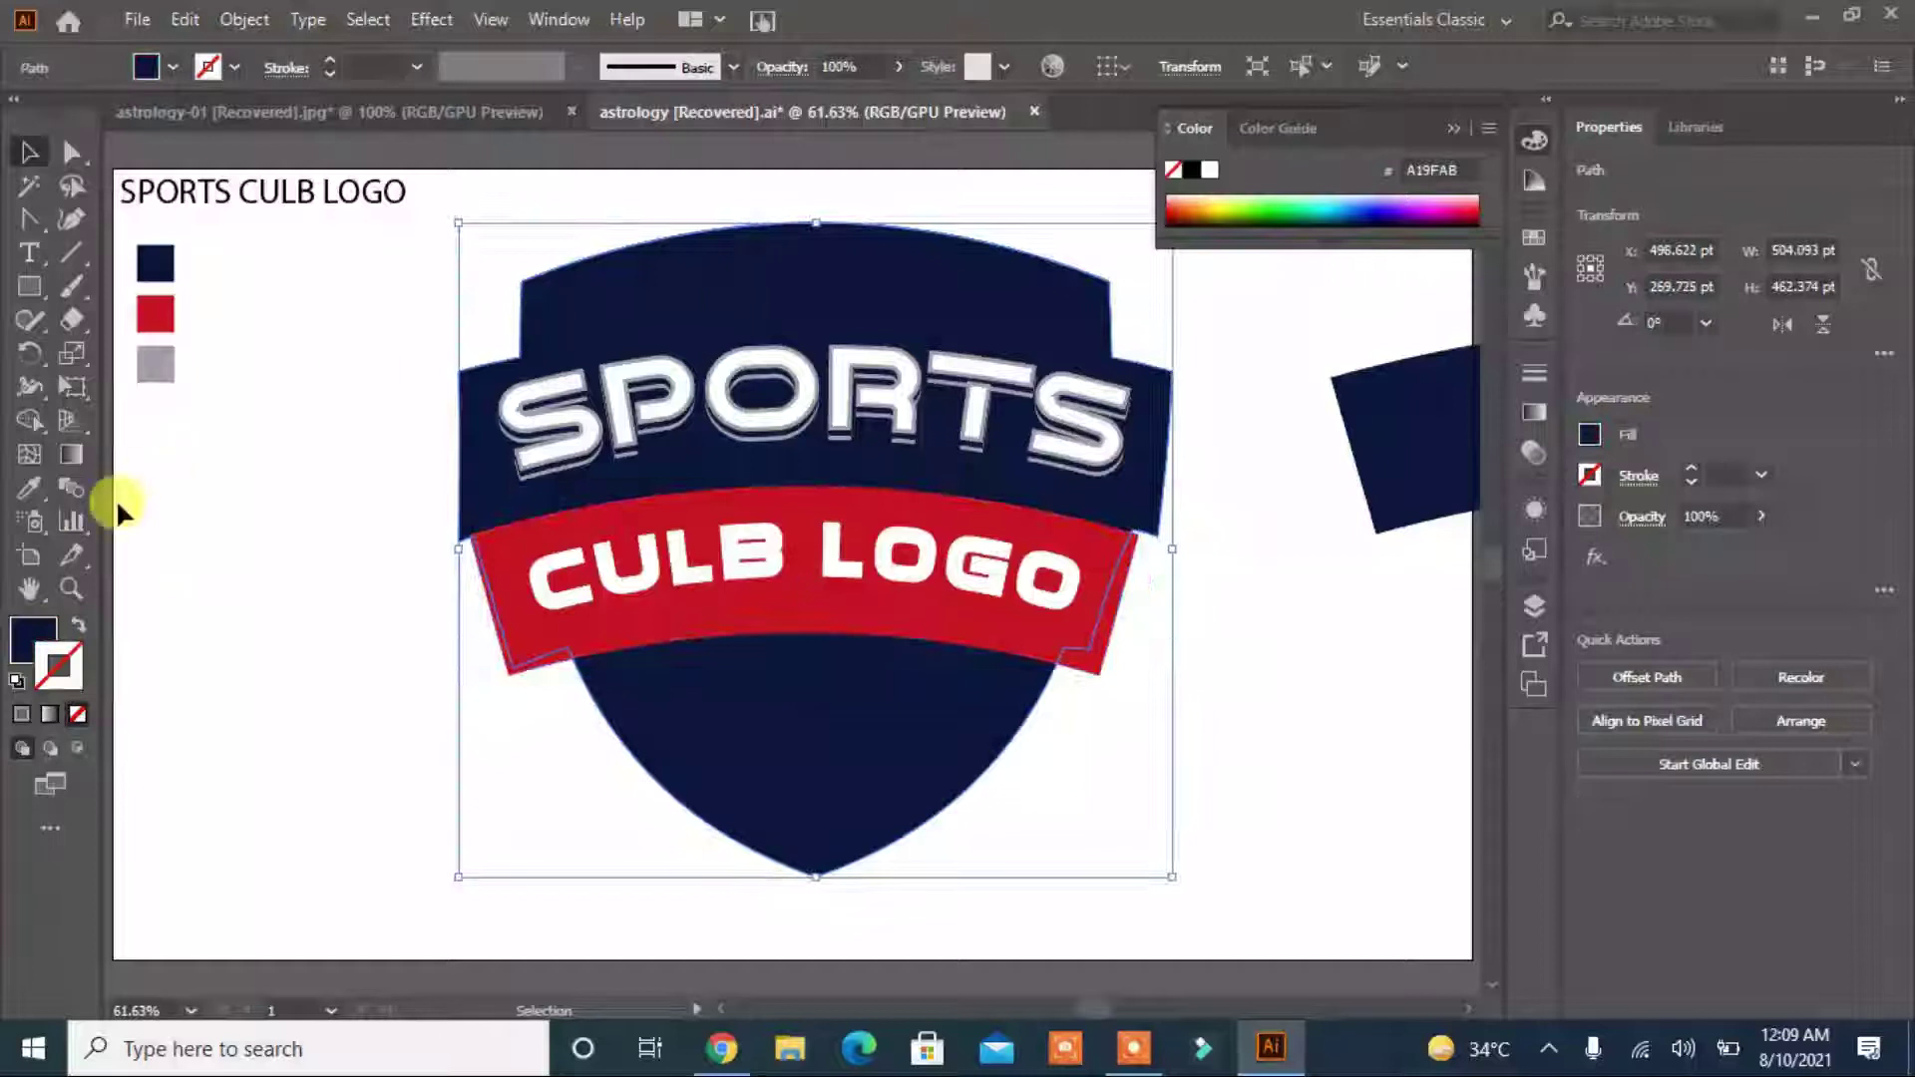
left_click(234, 67)
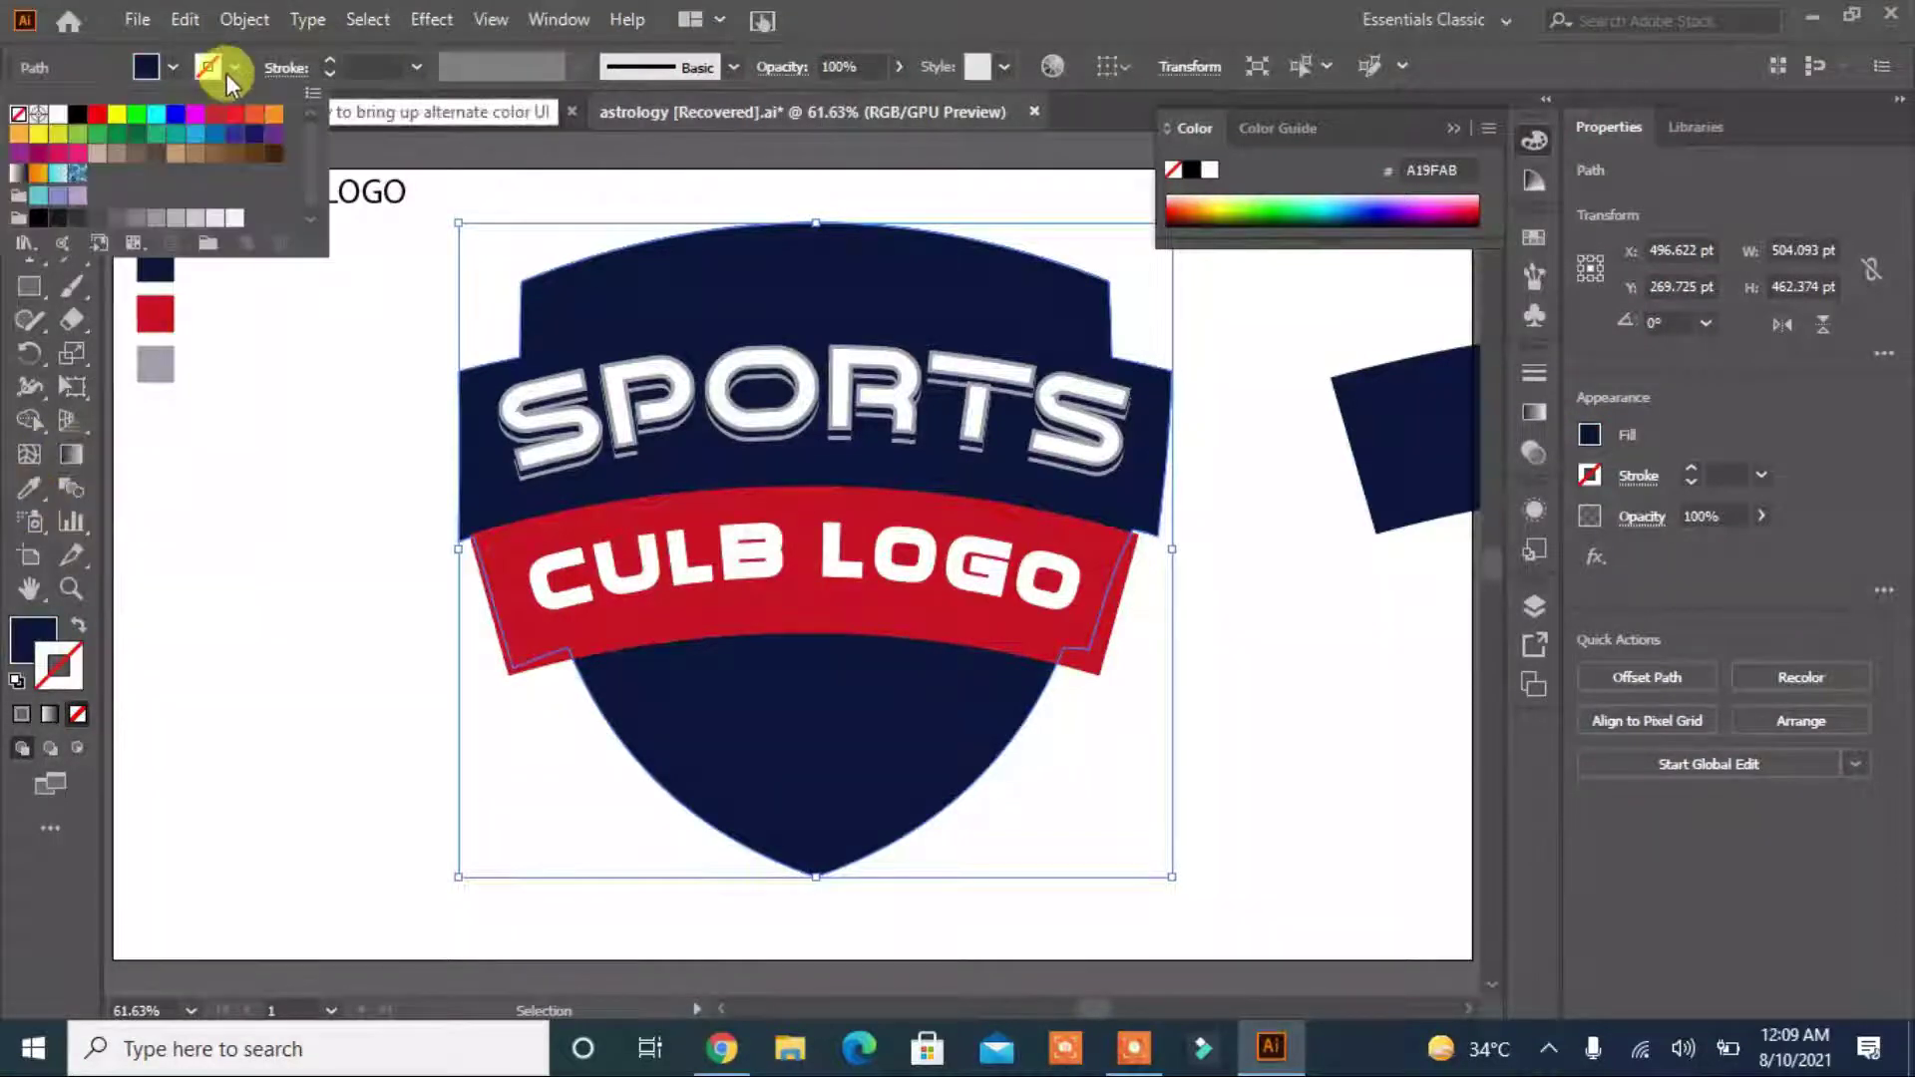
left_click(179, 219)
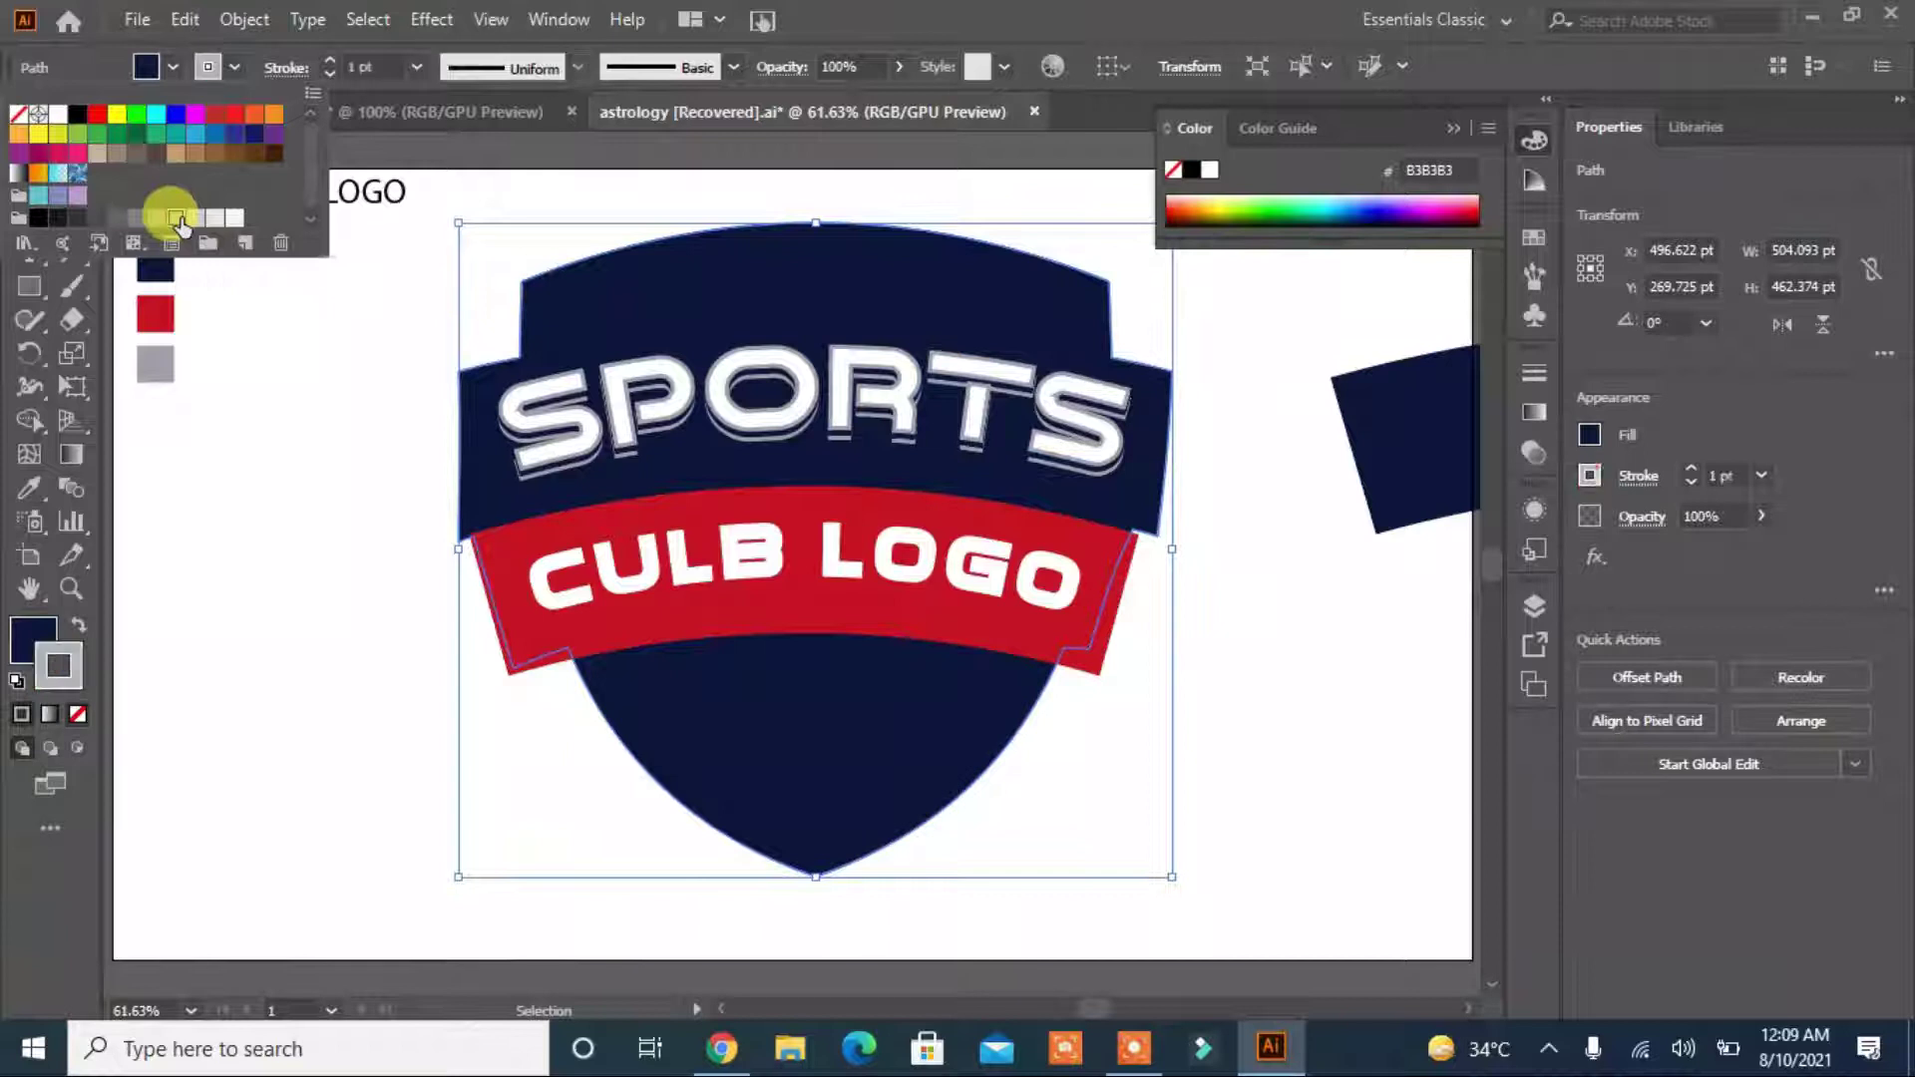
left_click(332, 60)
left_click(332, 60)
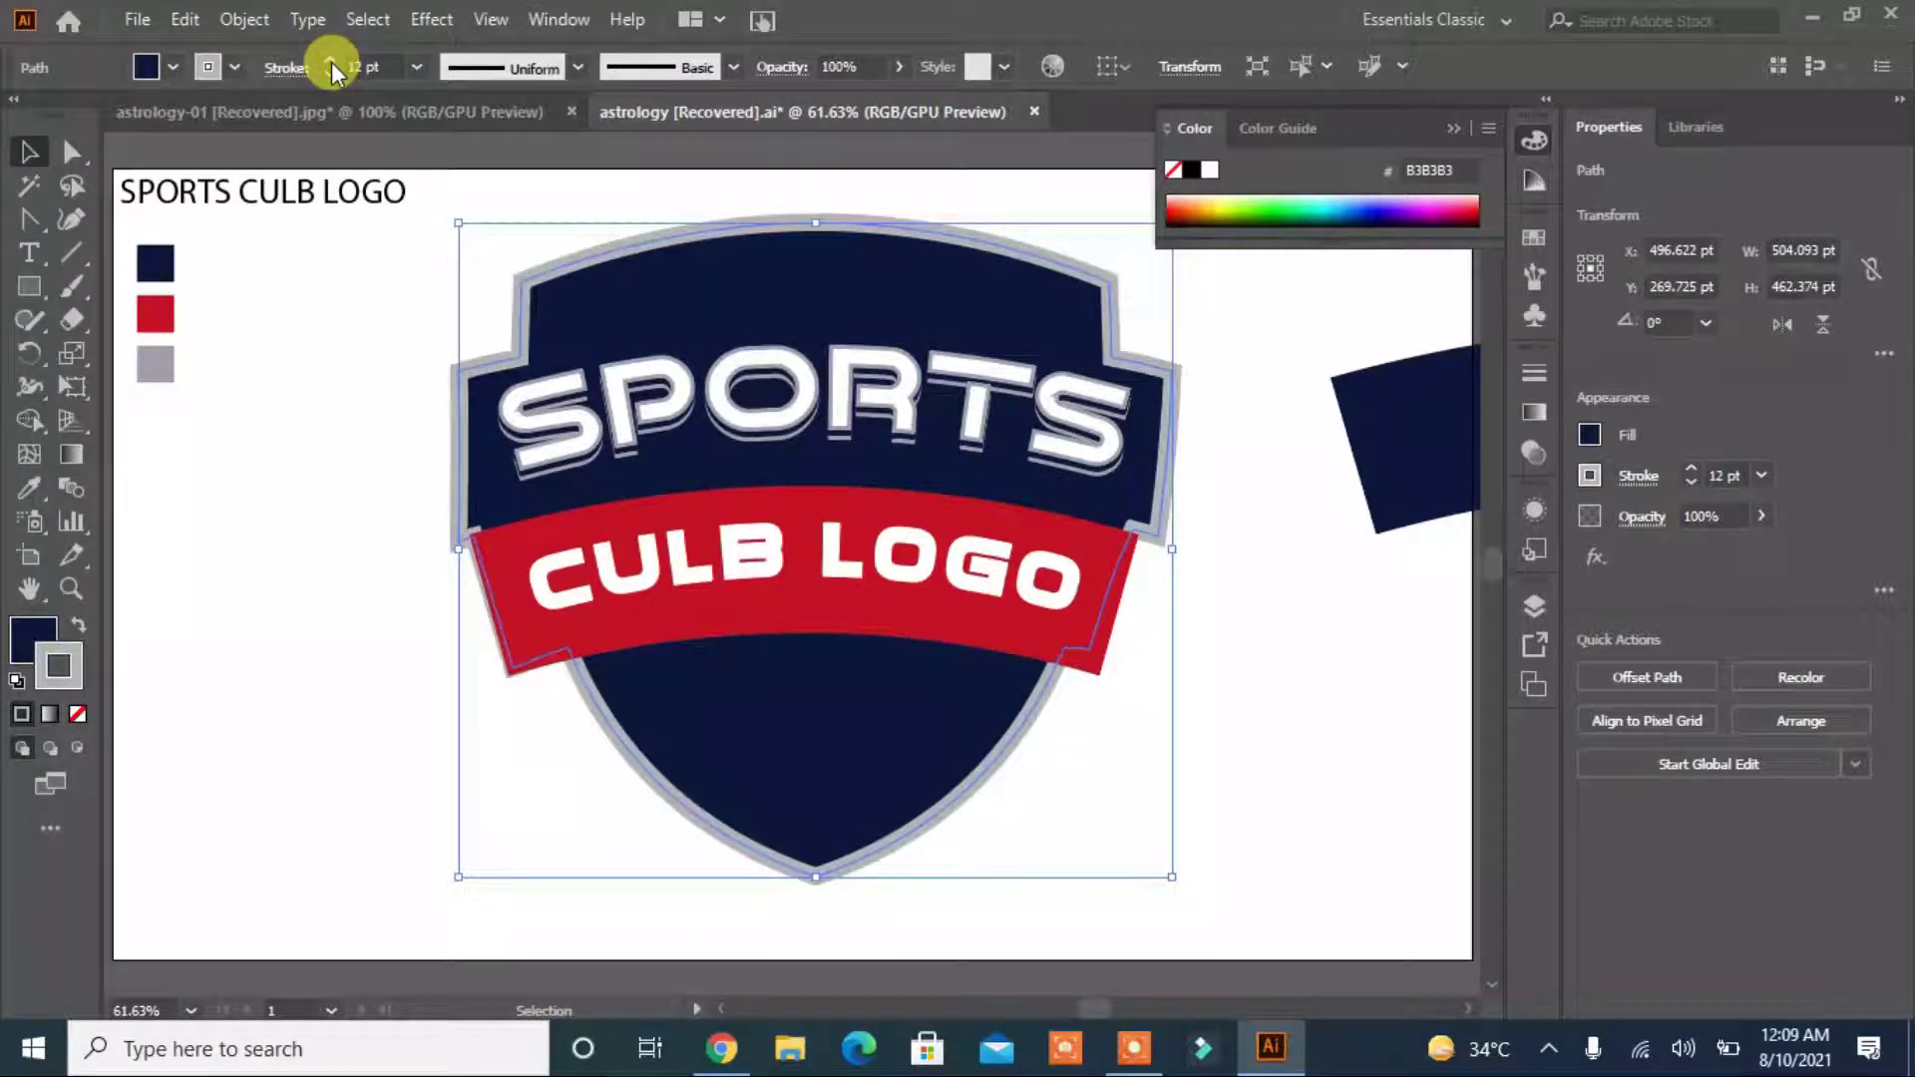
left_click(309, 433)
Change the shield's stroke colour to light grey CCCCCC.
left_click(235, 67)
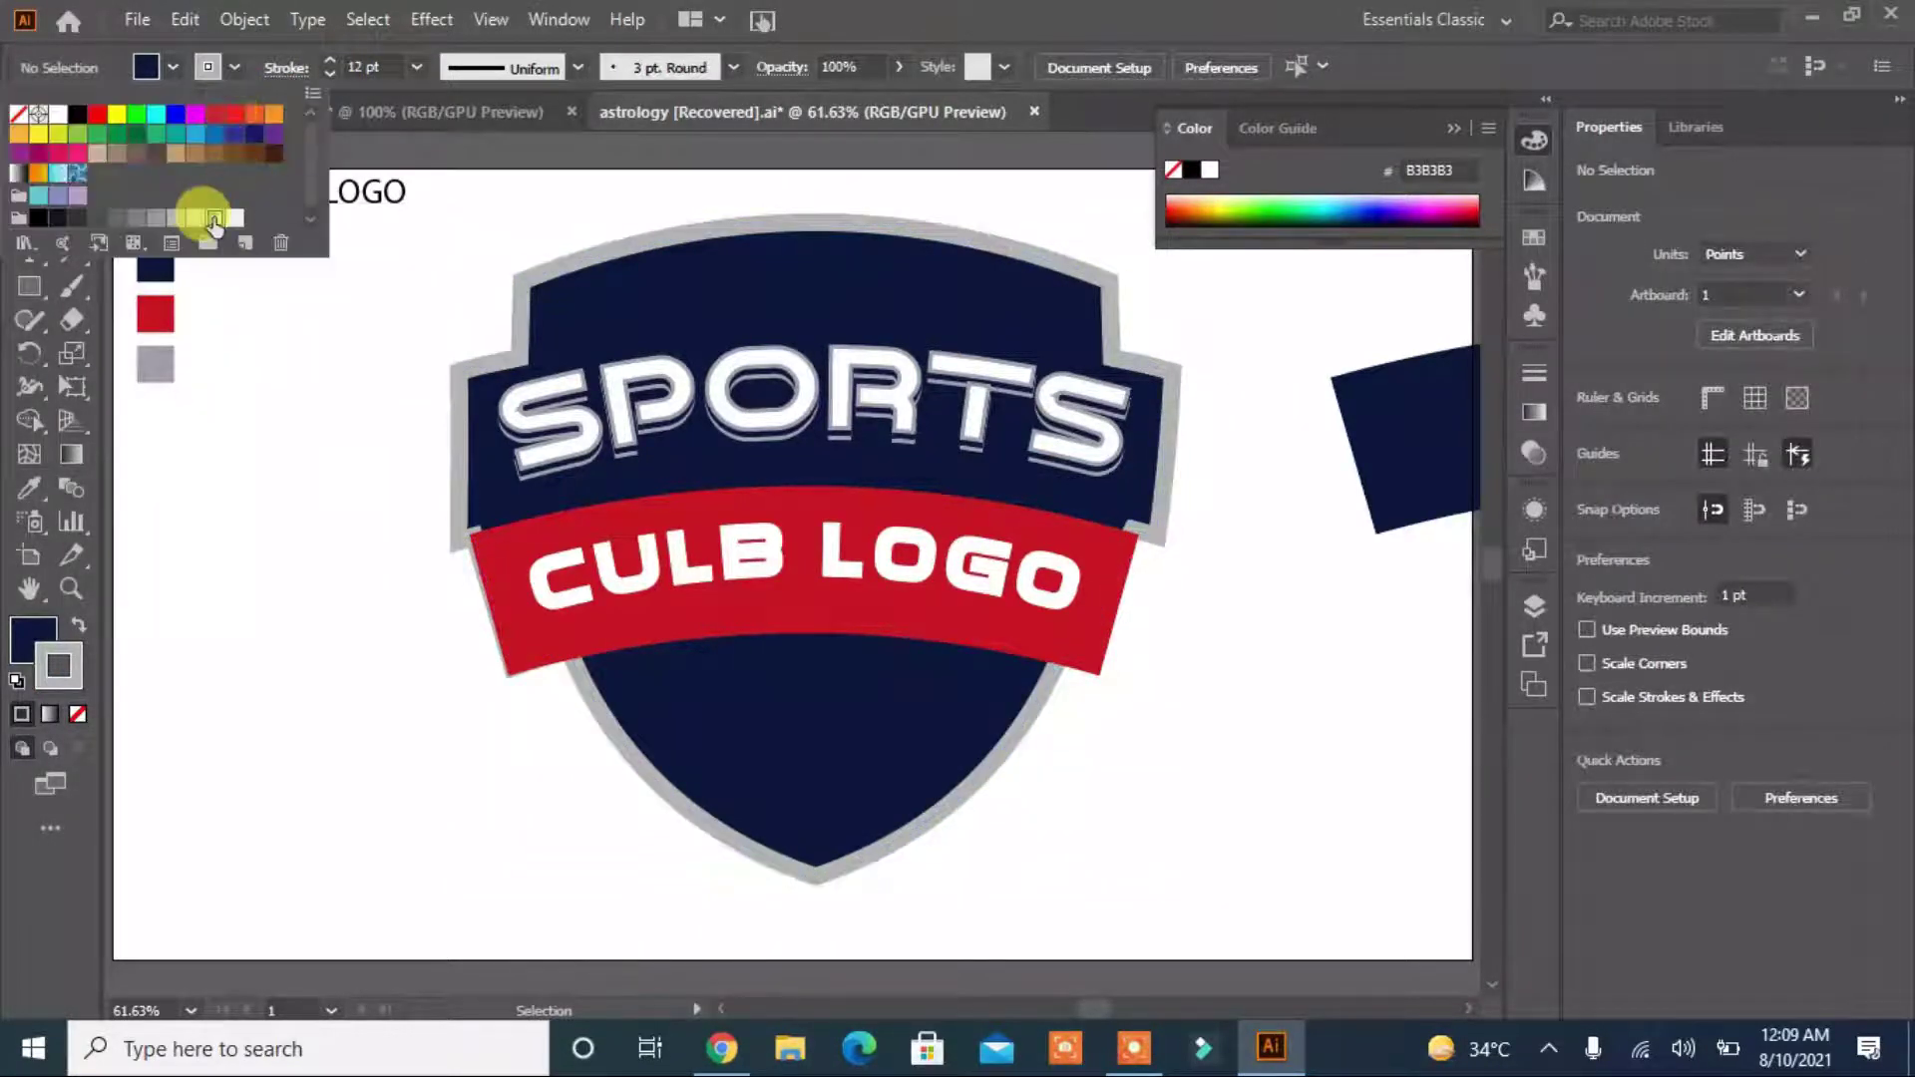
left_click(565, 280)
left_click(235, 67)
left_click(214, 217)
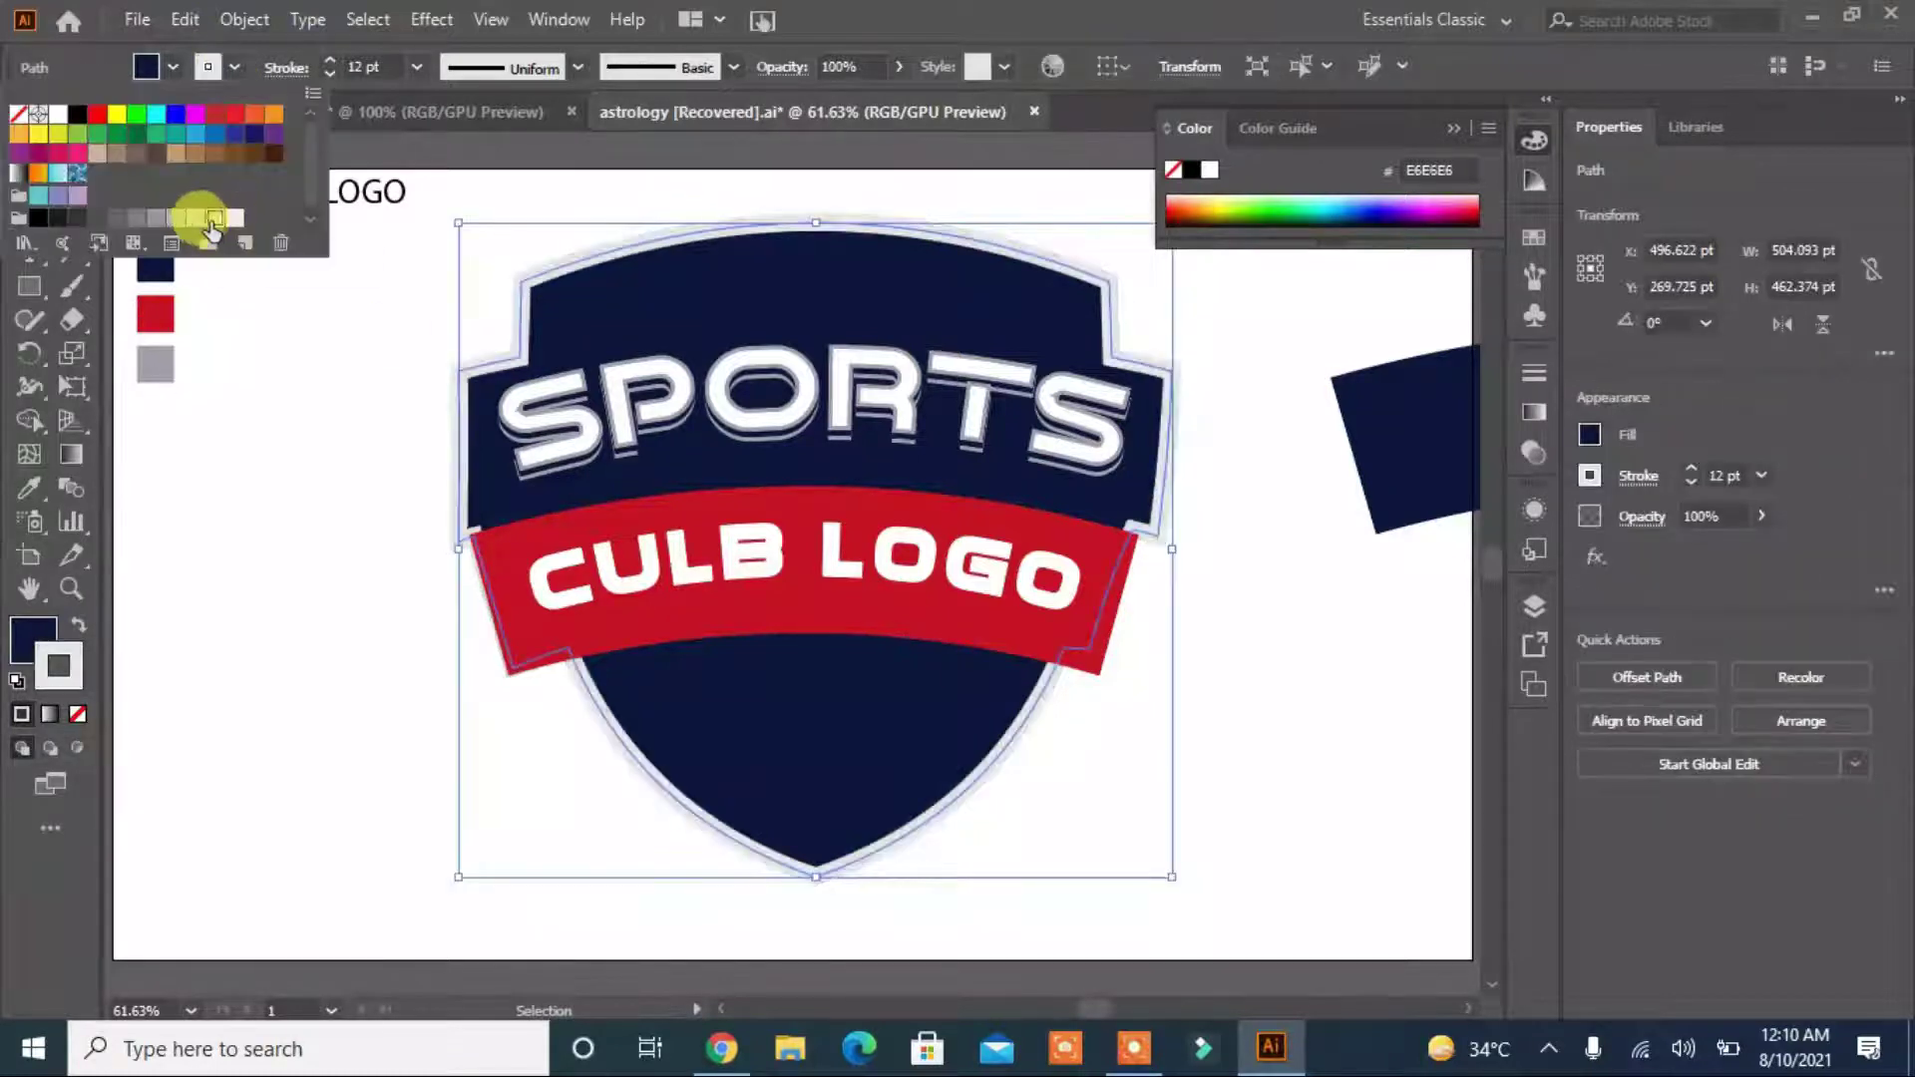
left_click(331, 793)
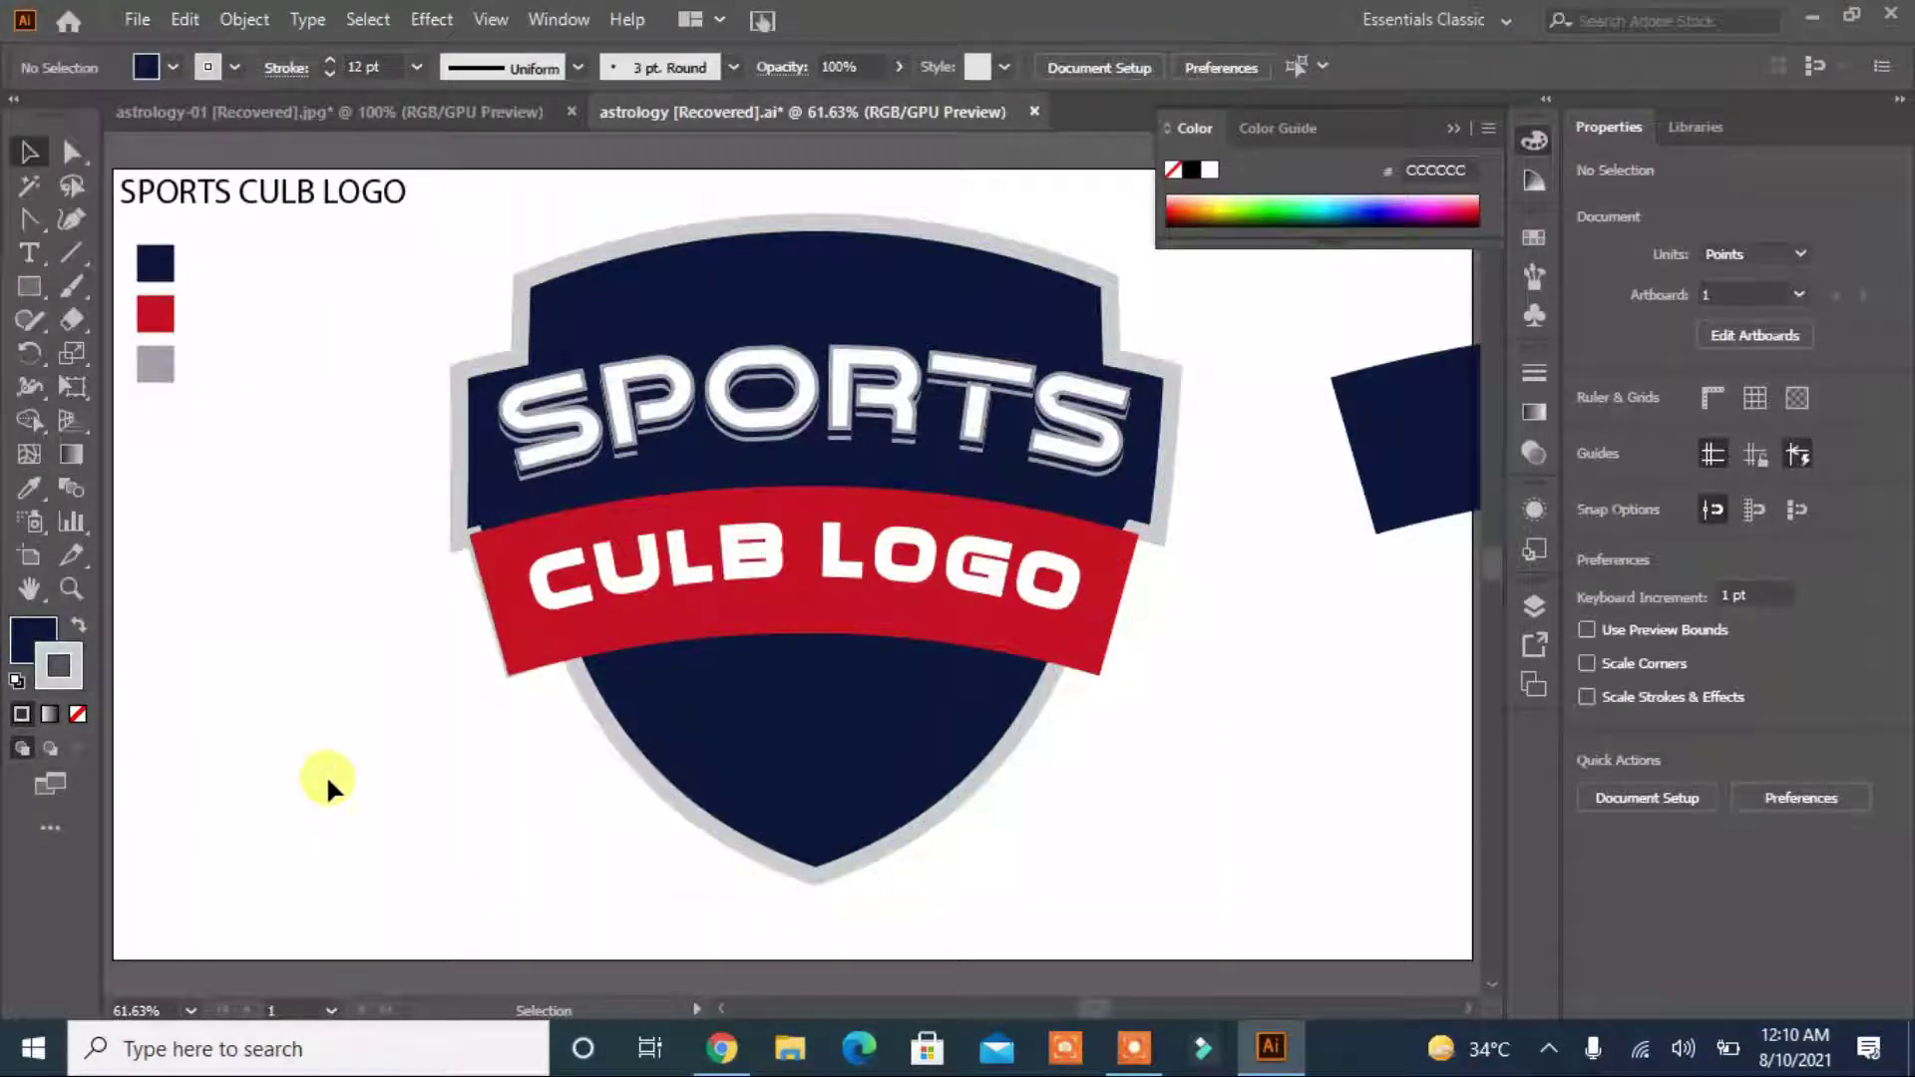
left_click(791, 651)
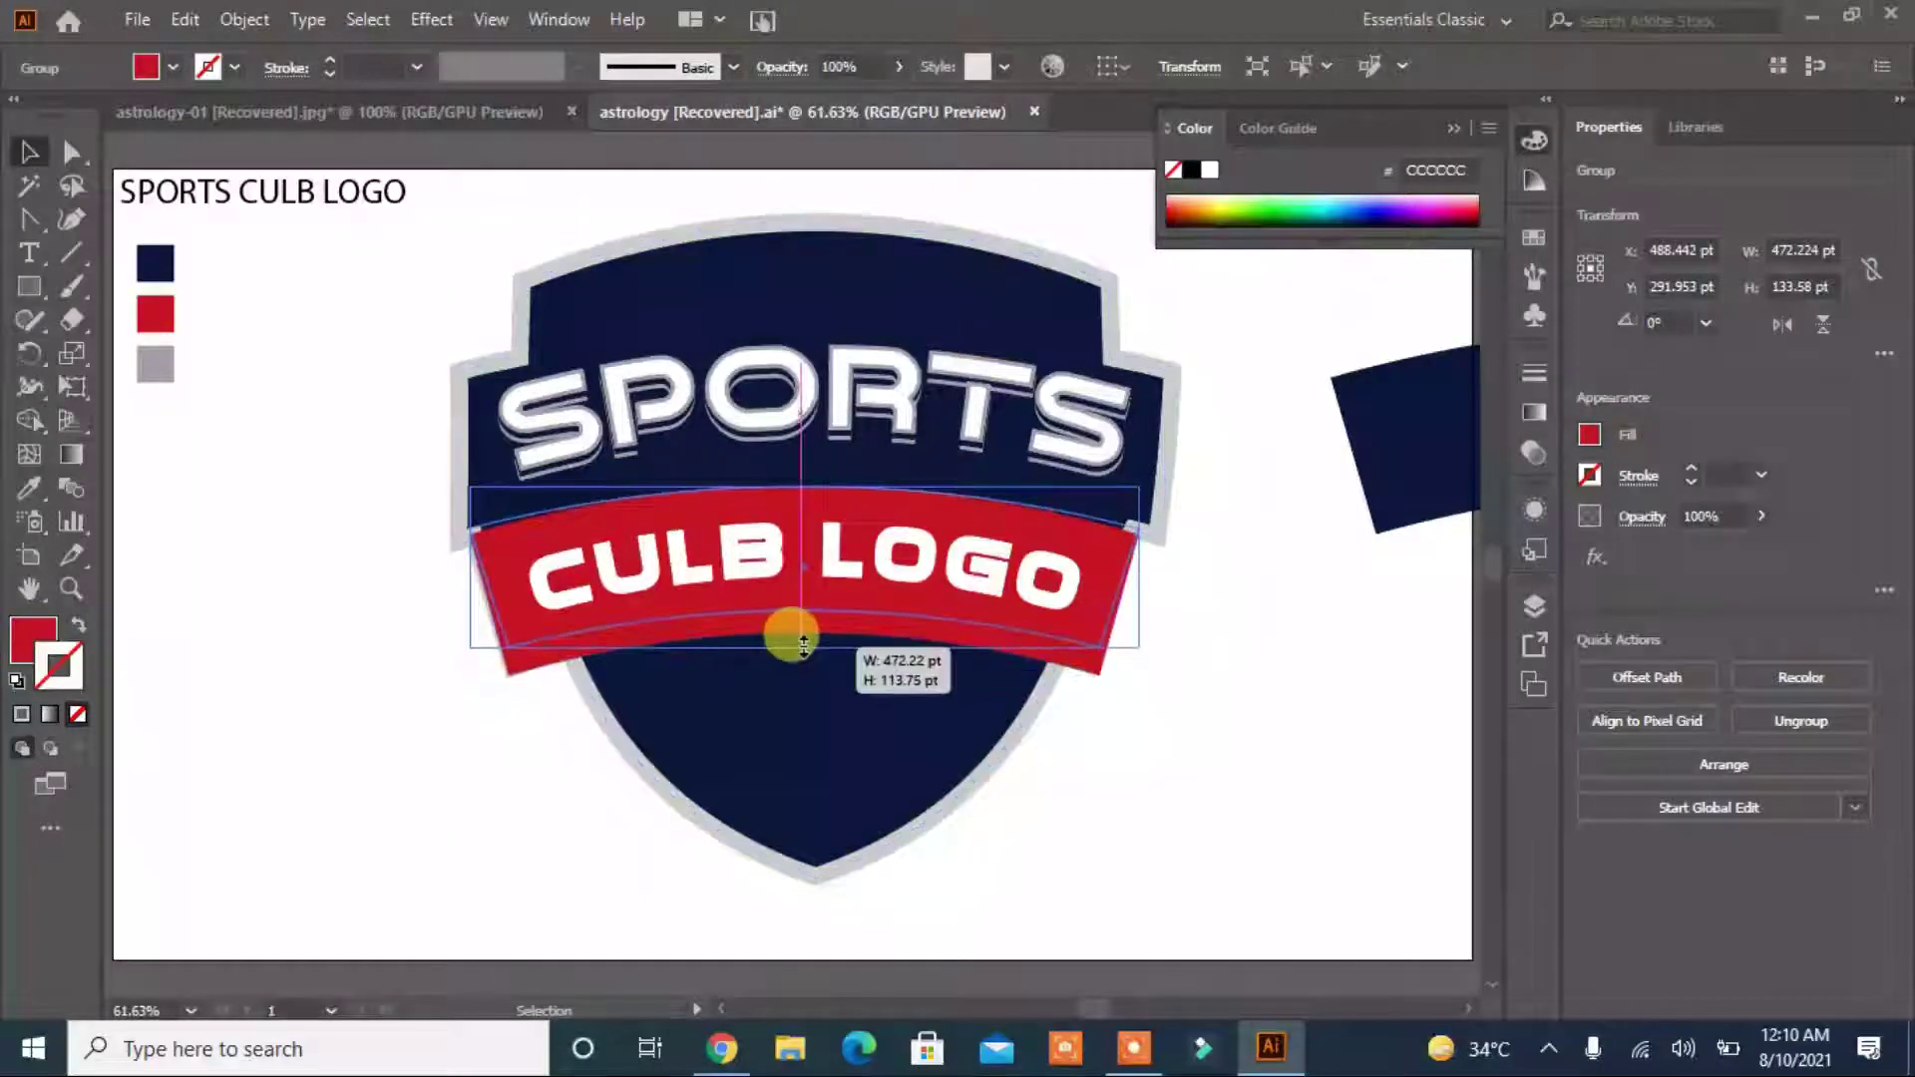
Move the CULB LOGO banner down and nudge it right and up with arrow keys.
left_click(1103, 804)
left_click_drag(803, 624, 814, 638)
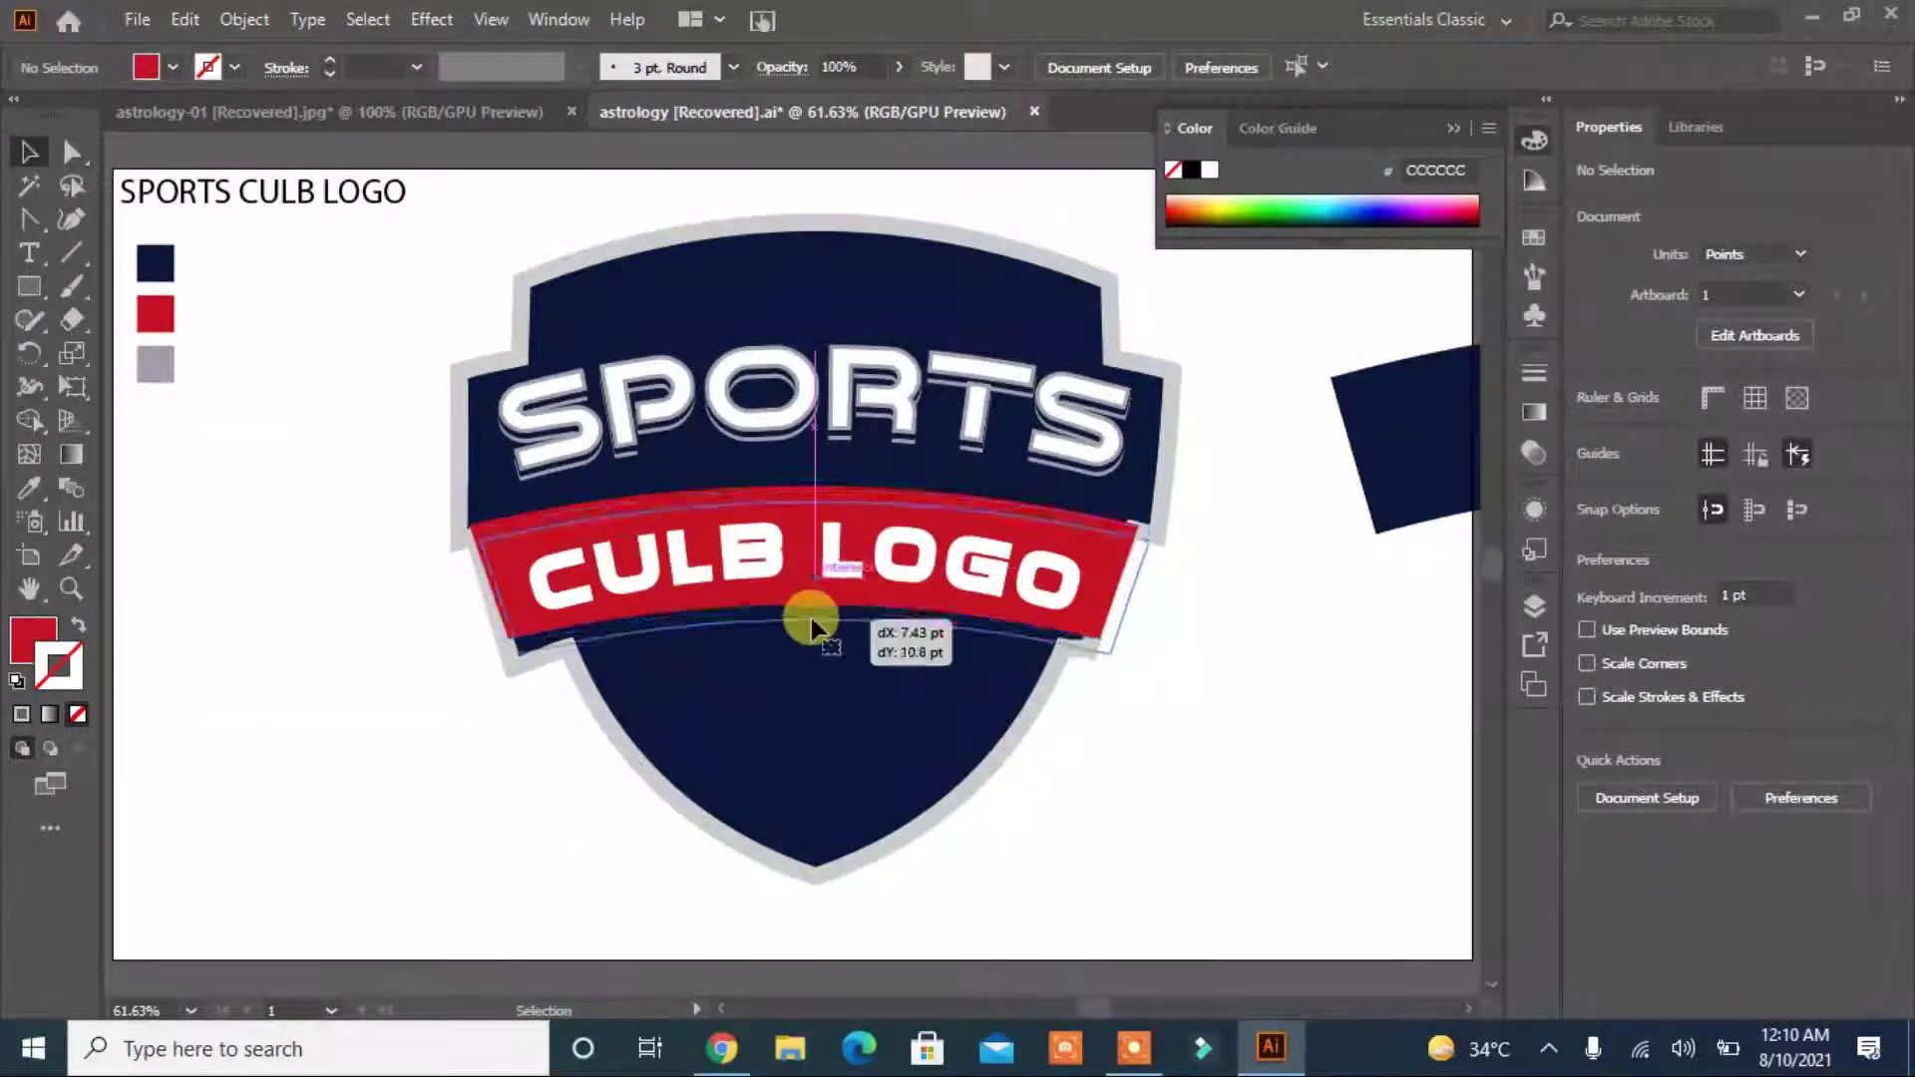
left_click(898, 684)
left_click(844, 620)
key("Left")
key("Left")
key("Left")
key("Left")
key("Left")
key("Left")
key("Left")
key("Left")
key("Left")
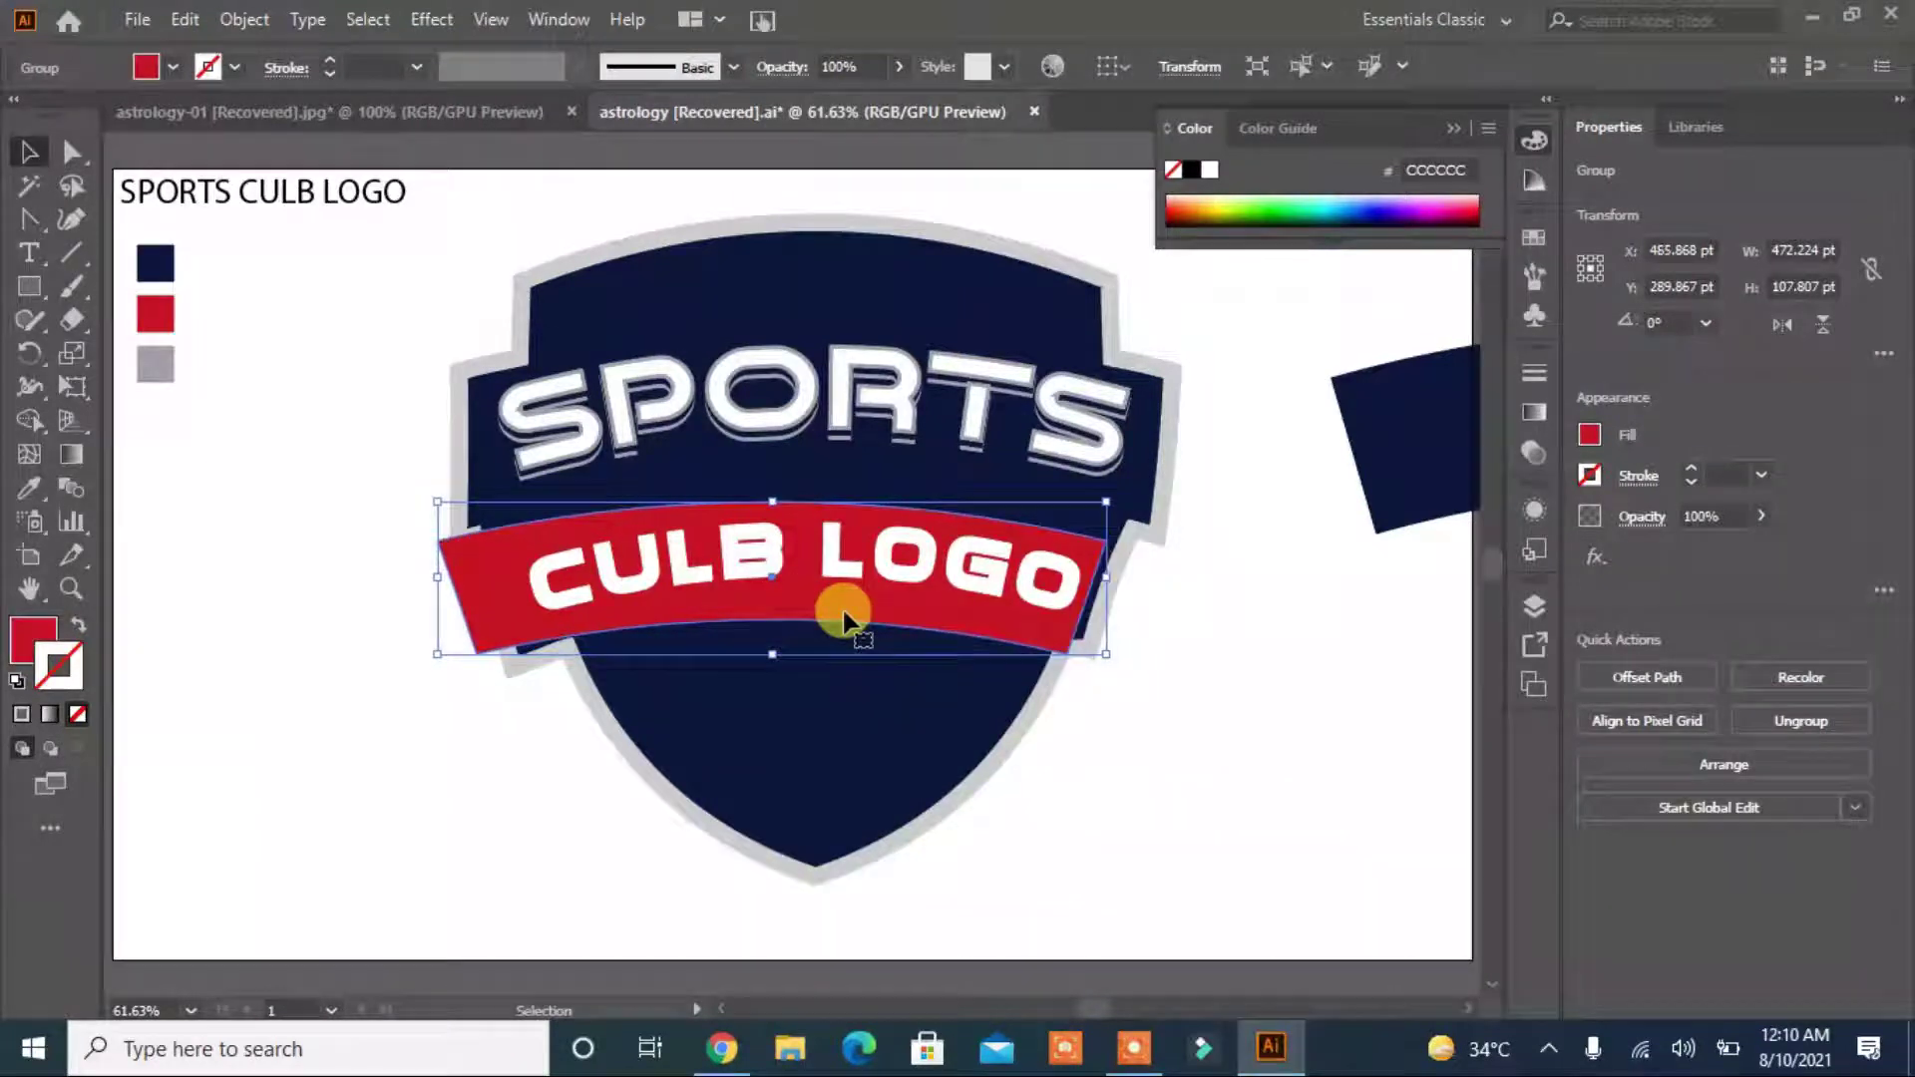
key("Right")
key("Right")
key("Right")
key("Right")
key("Right")
key("Right")
key("Up")
key("Up")
key("Up")
key("Up")
key("Up")
key("Up")
Narrow the banner to about 455.75 pt wide and rotate it slightly.
left_click_drag(453, 569, 480, 569)
left_click_drag(800, 645, 800, 656)
left_click(1135, 810)
left_click(1069, 633)
left_click_drag(1124, 658, 1132, 660)
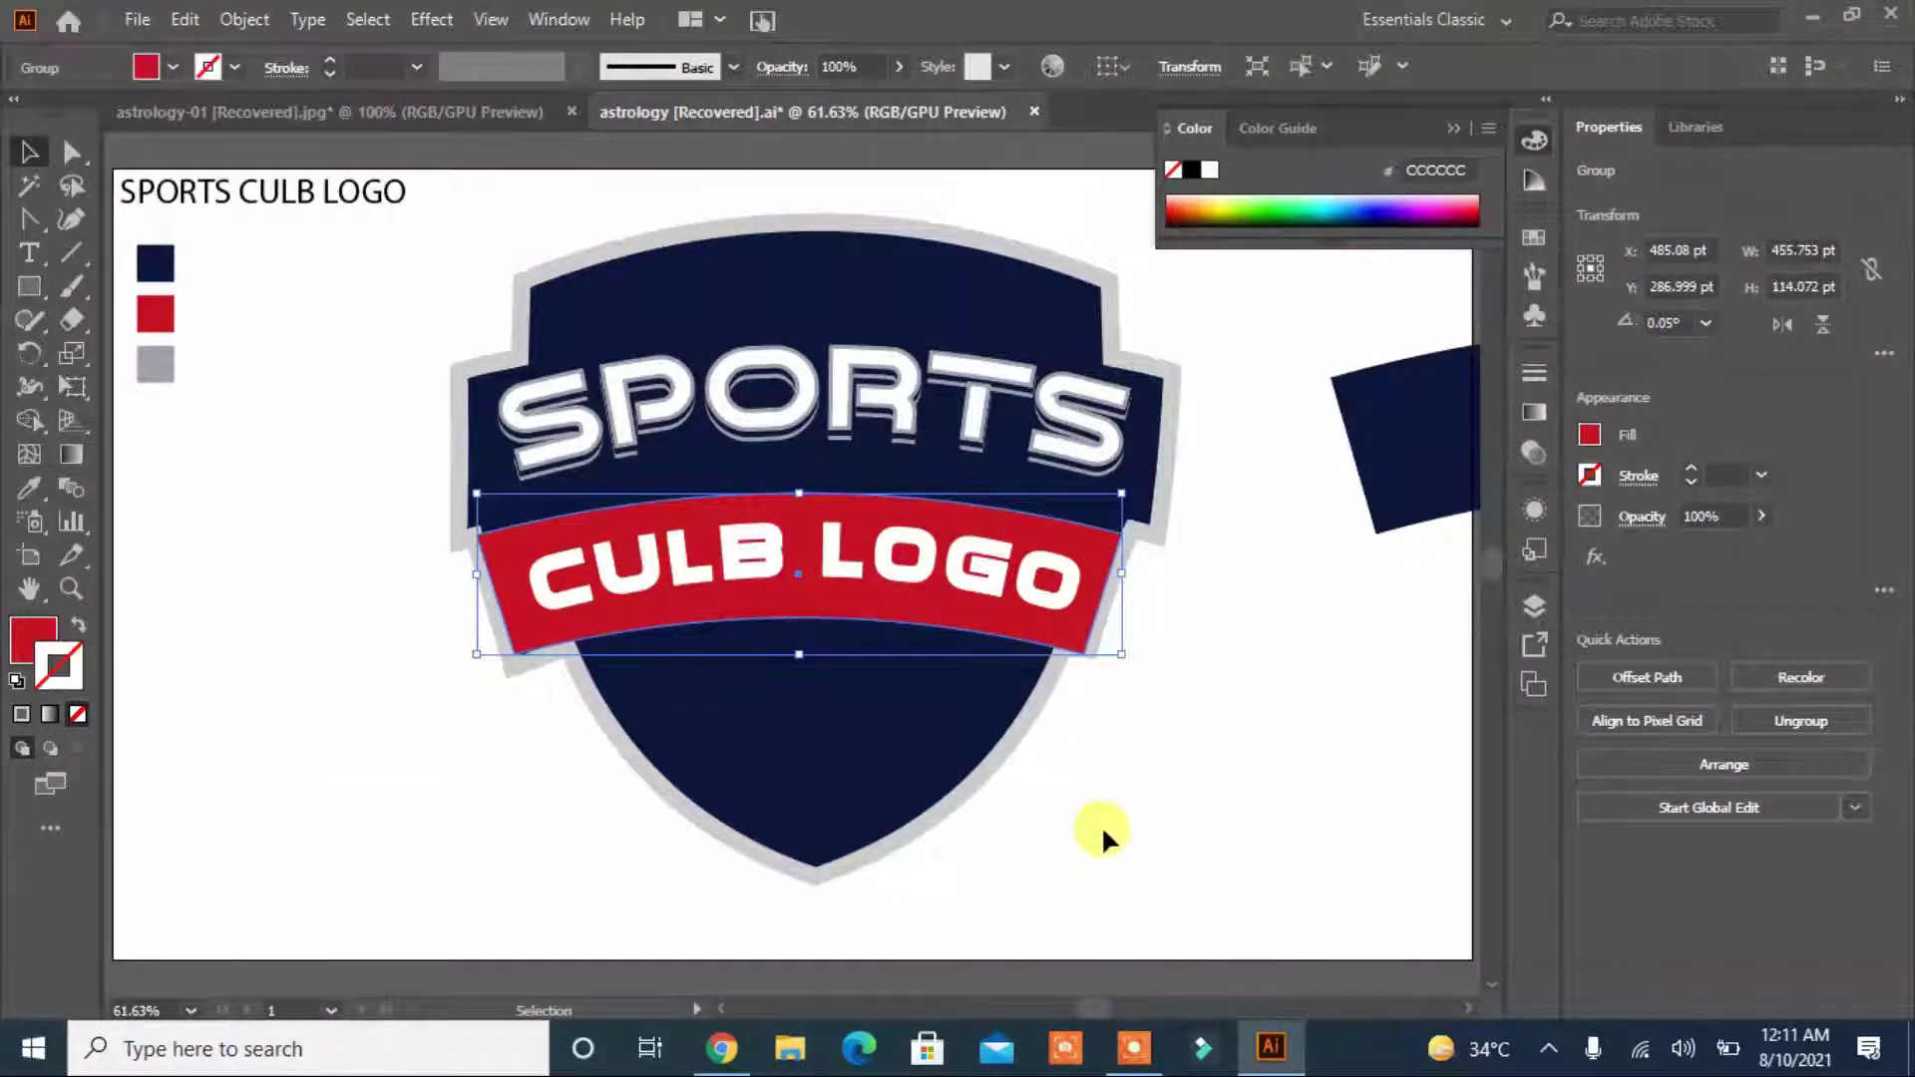
left_click(1249, 858)
left_click(1091, 645)
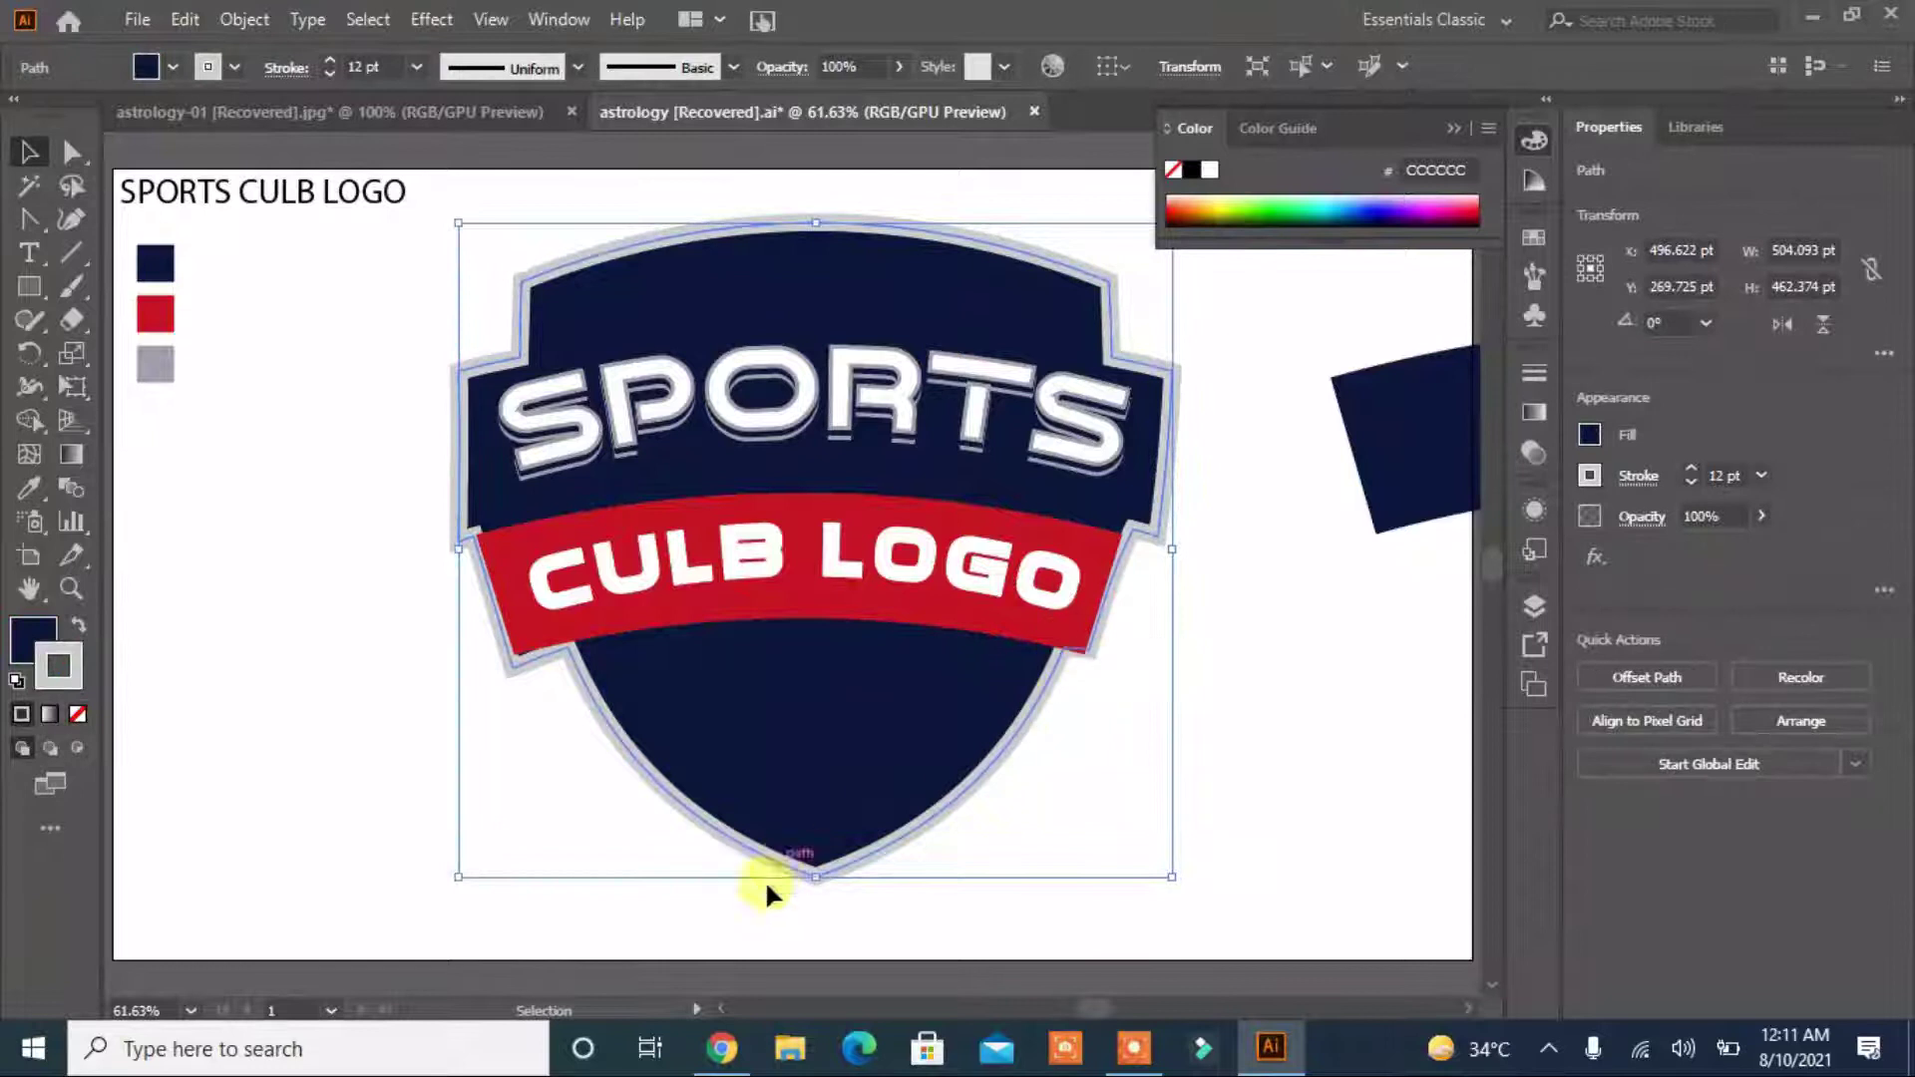
Select points on the shield's right edge and shift the red banner slightly.
left_click(71, 152)
left_click(1085, 648)
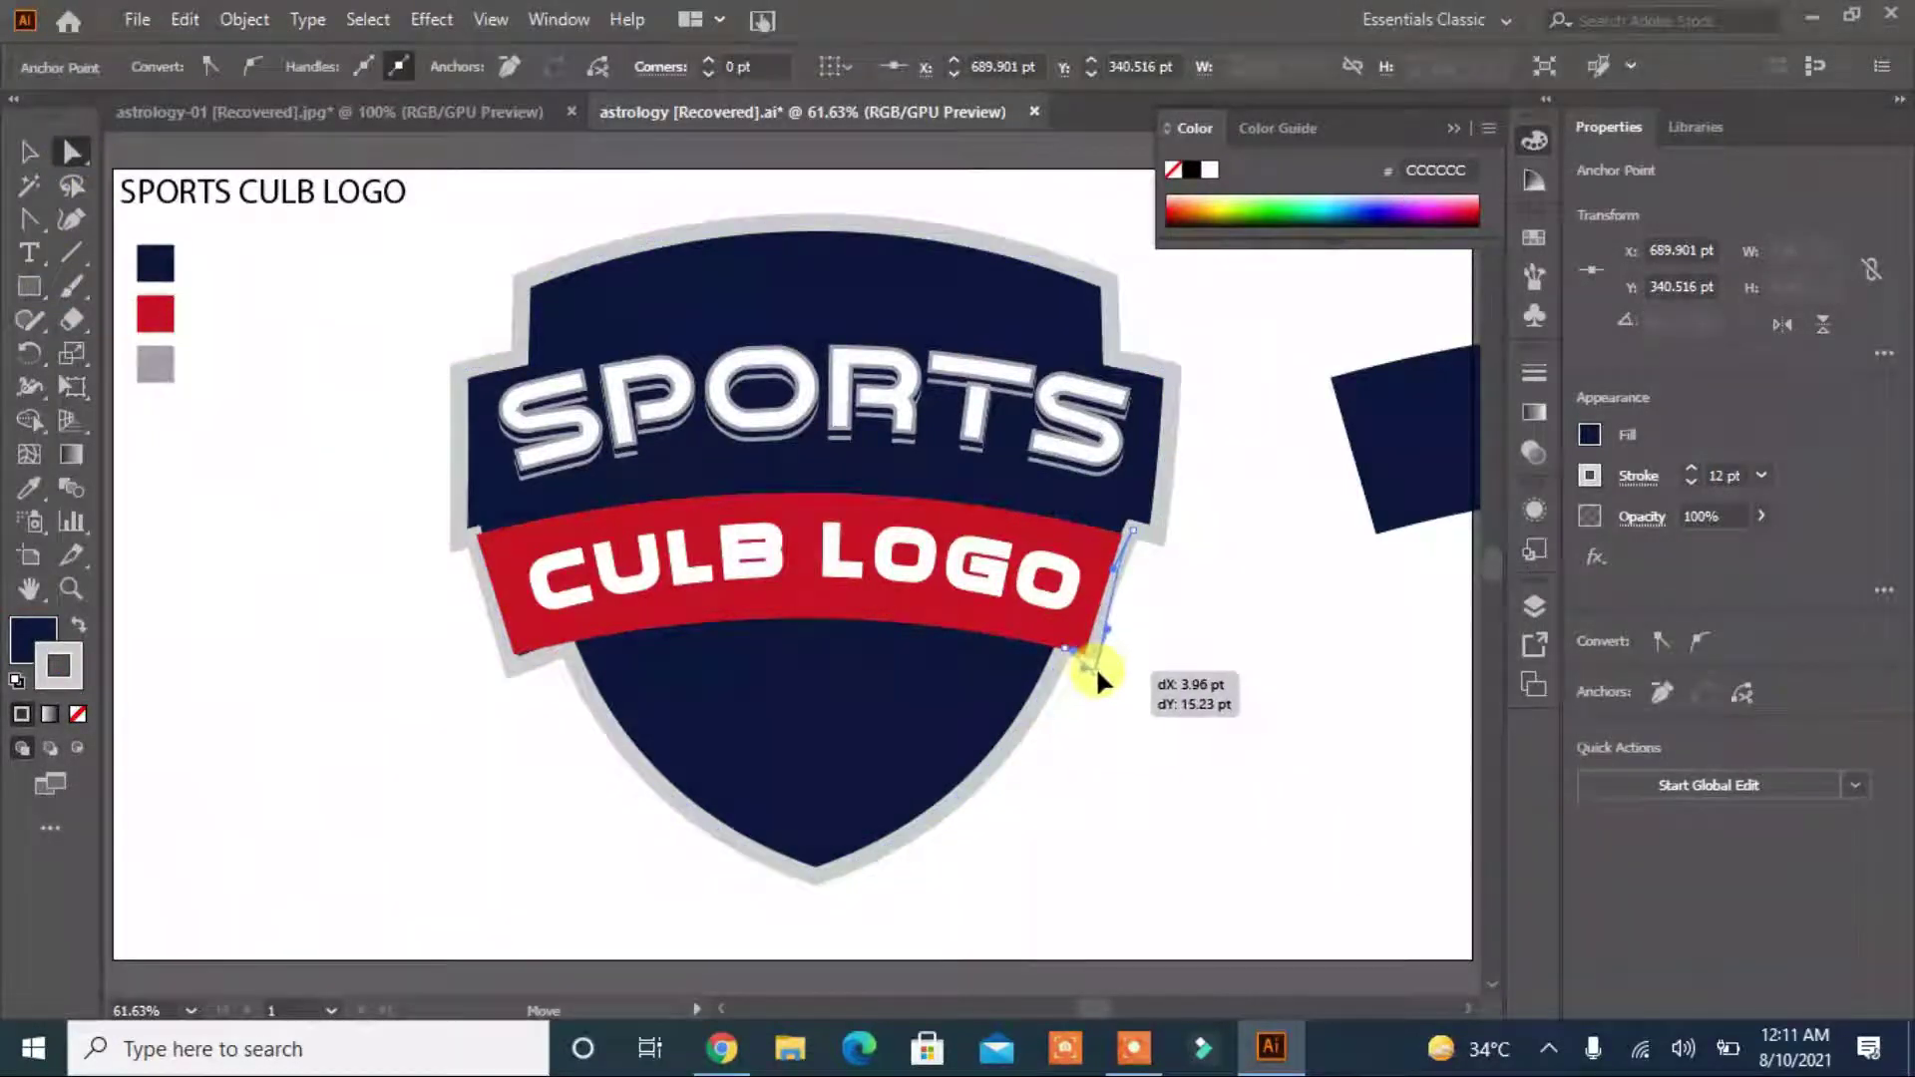
left_click(1128, 716)
left_click(857, 538)
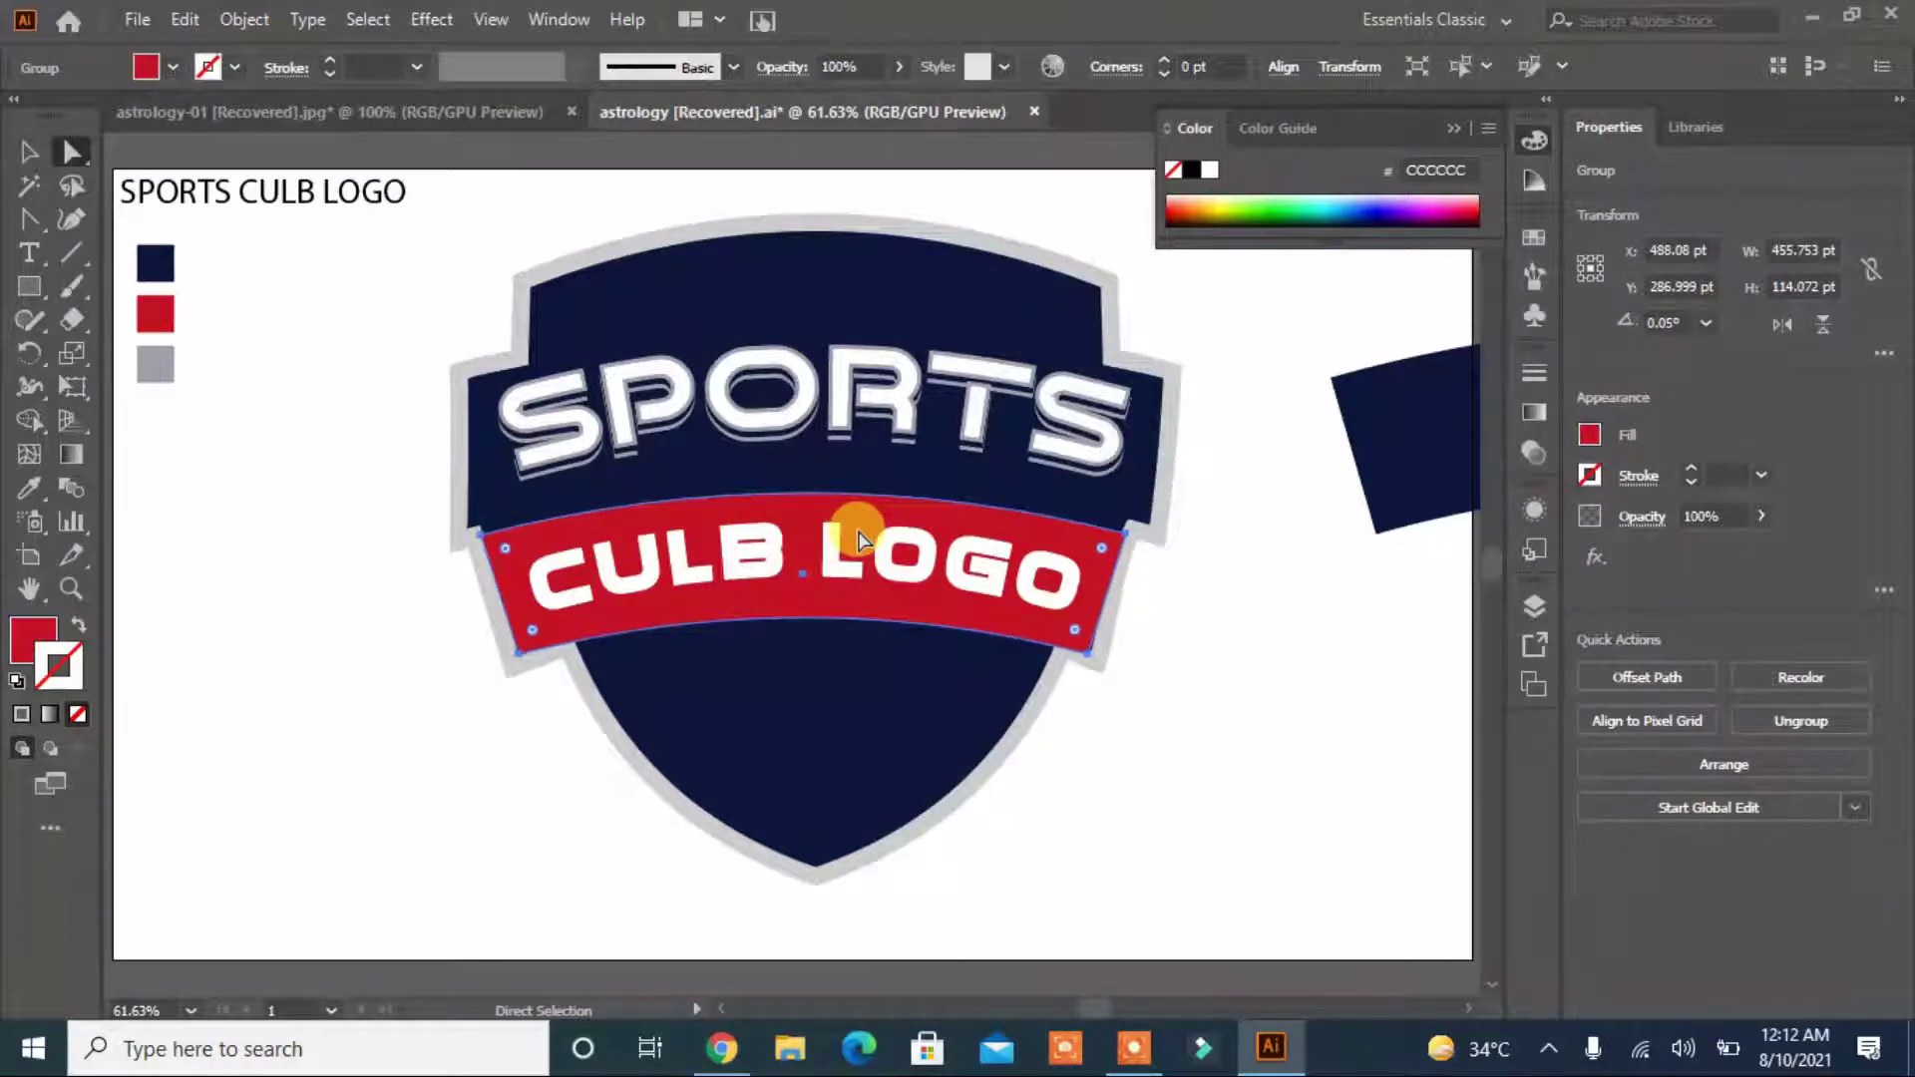
left_click(1108, 638)
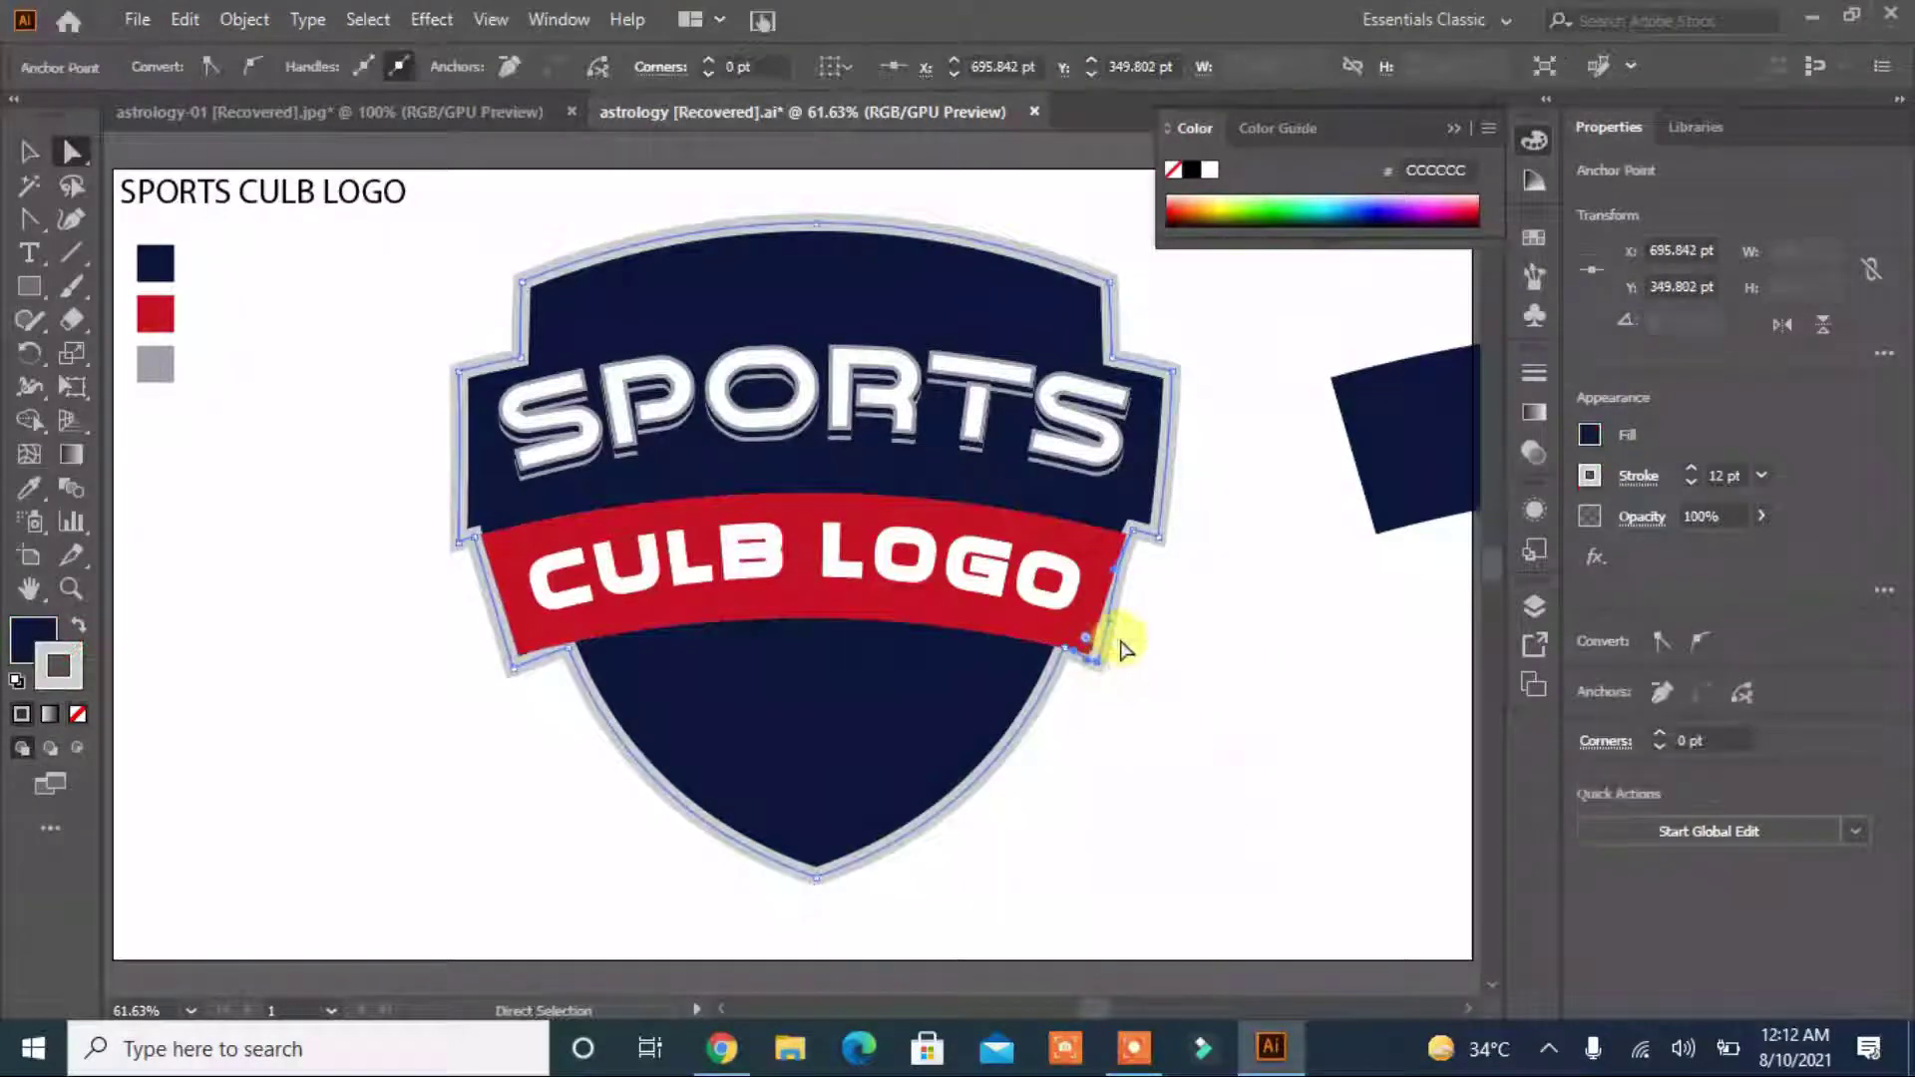
left_click(1117, 586)
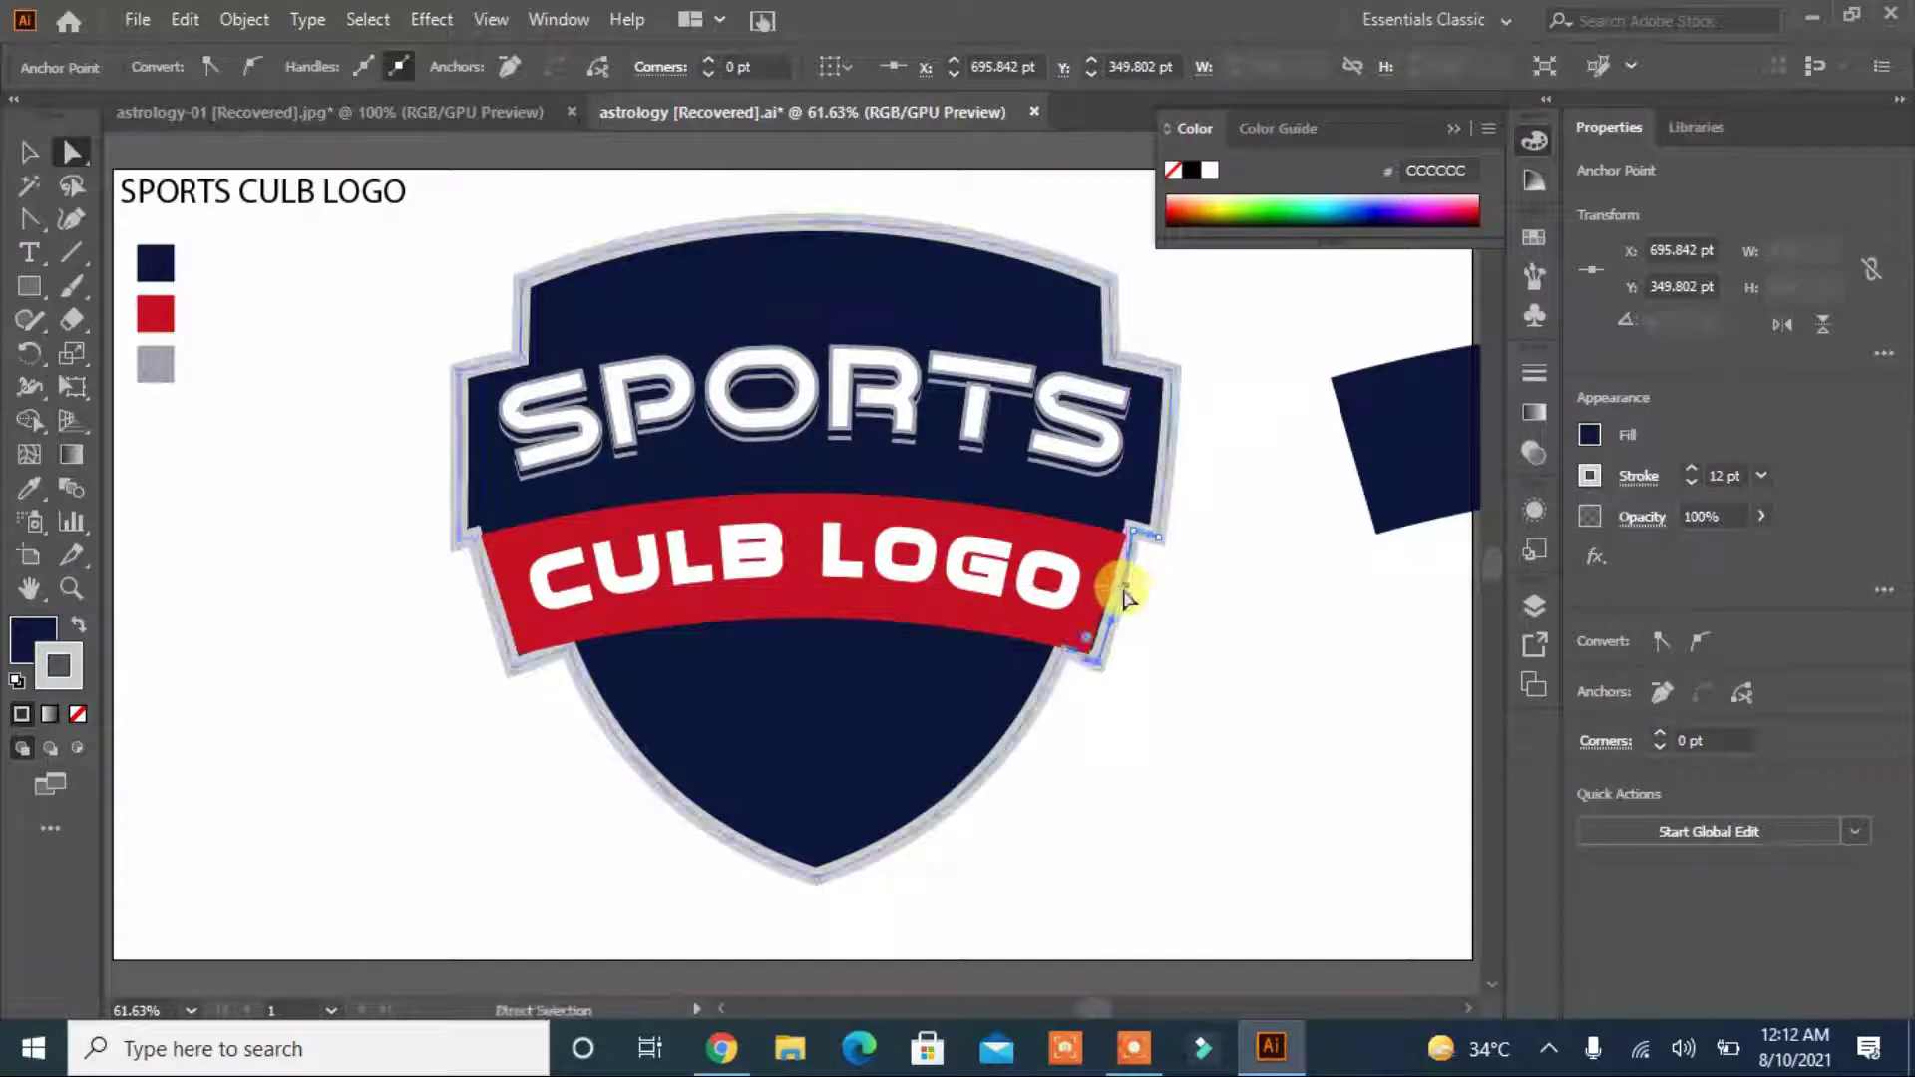
left_click(1133, 748)
left_click_drag(1096, 665, 1087, 644)
Drag the banner's lower-left anchor outward to reshape its left end.
left_click(1012, 820)
left_click_drag(522, 650, 525, 670)
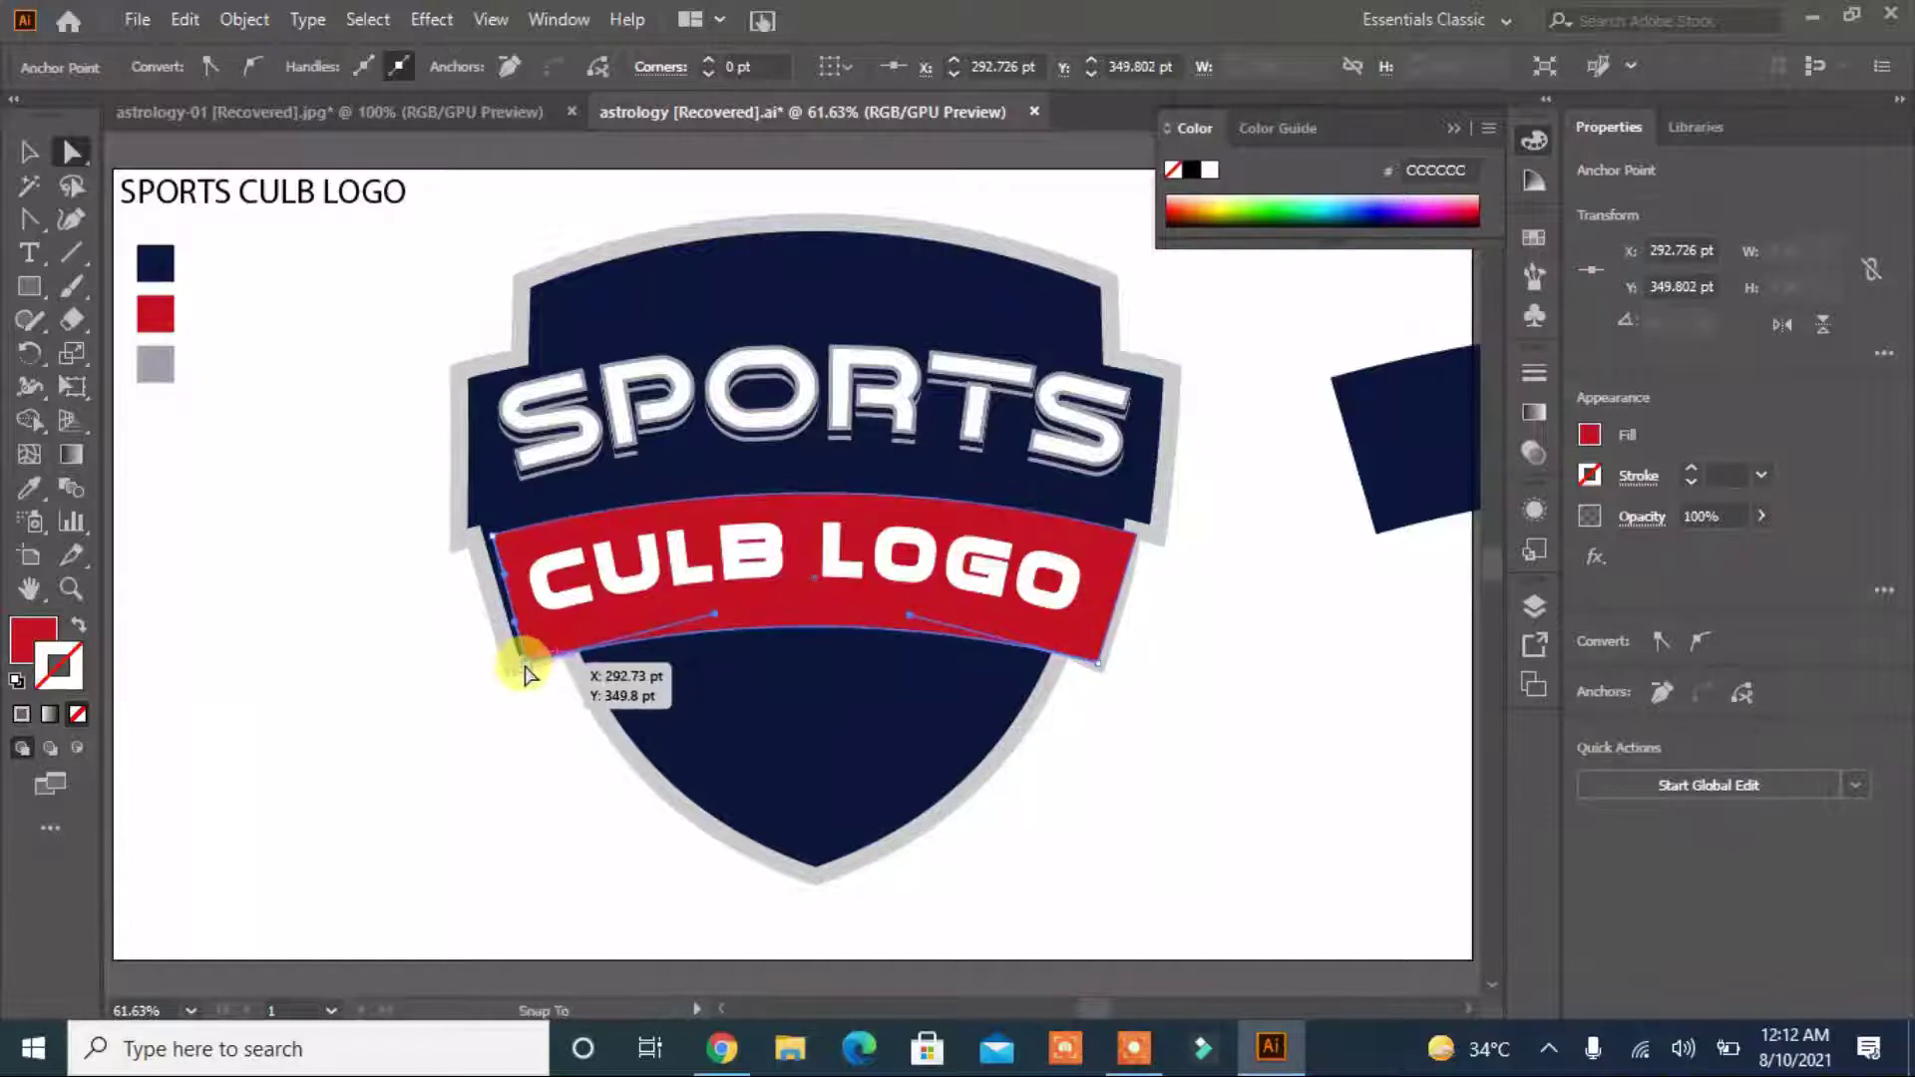
left_click_drag(526, 671, 514, 661)
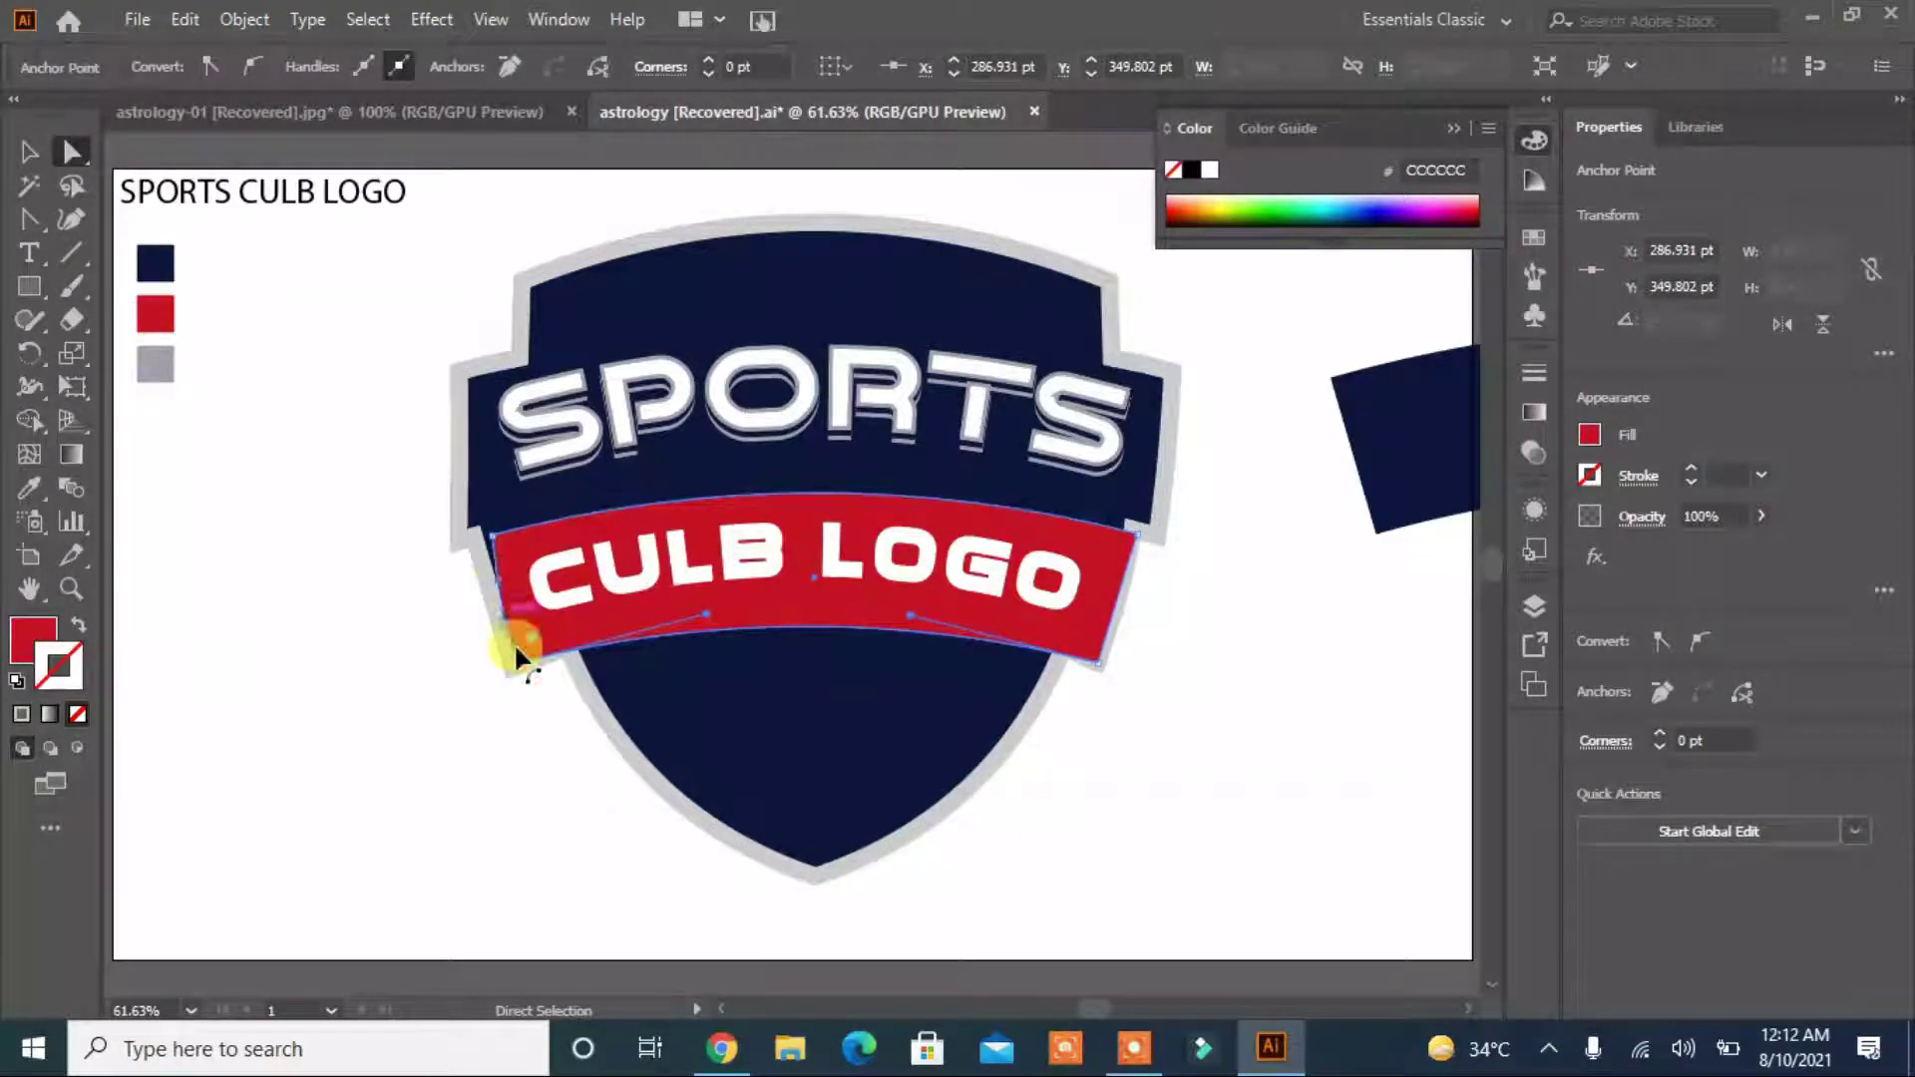
left_click(520, 830)
mouse_move(505, 547)
left_mouse_down()
mouse_move(514, 564)
mouse_move(505, 548)
left_mouse_up()
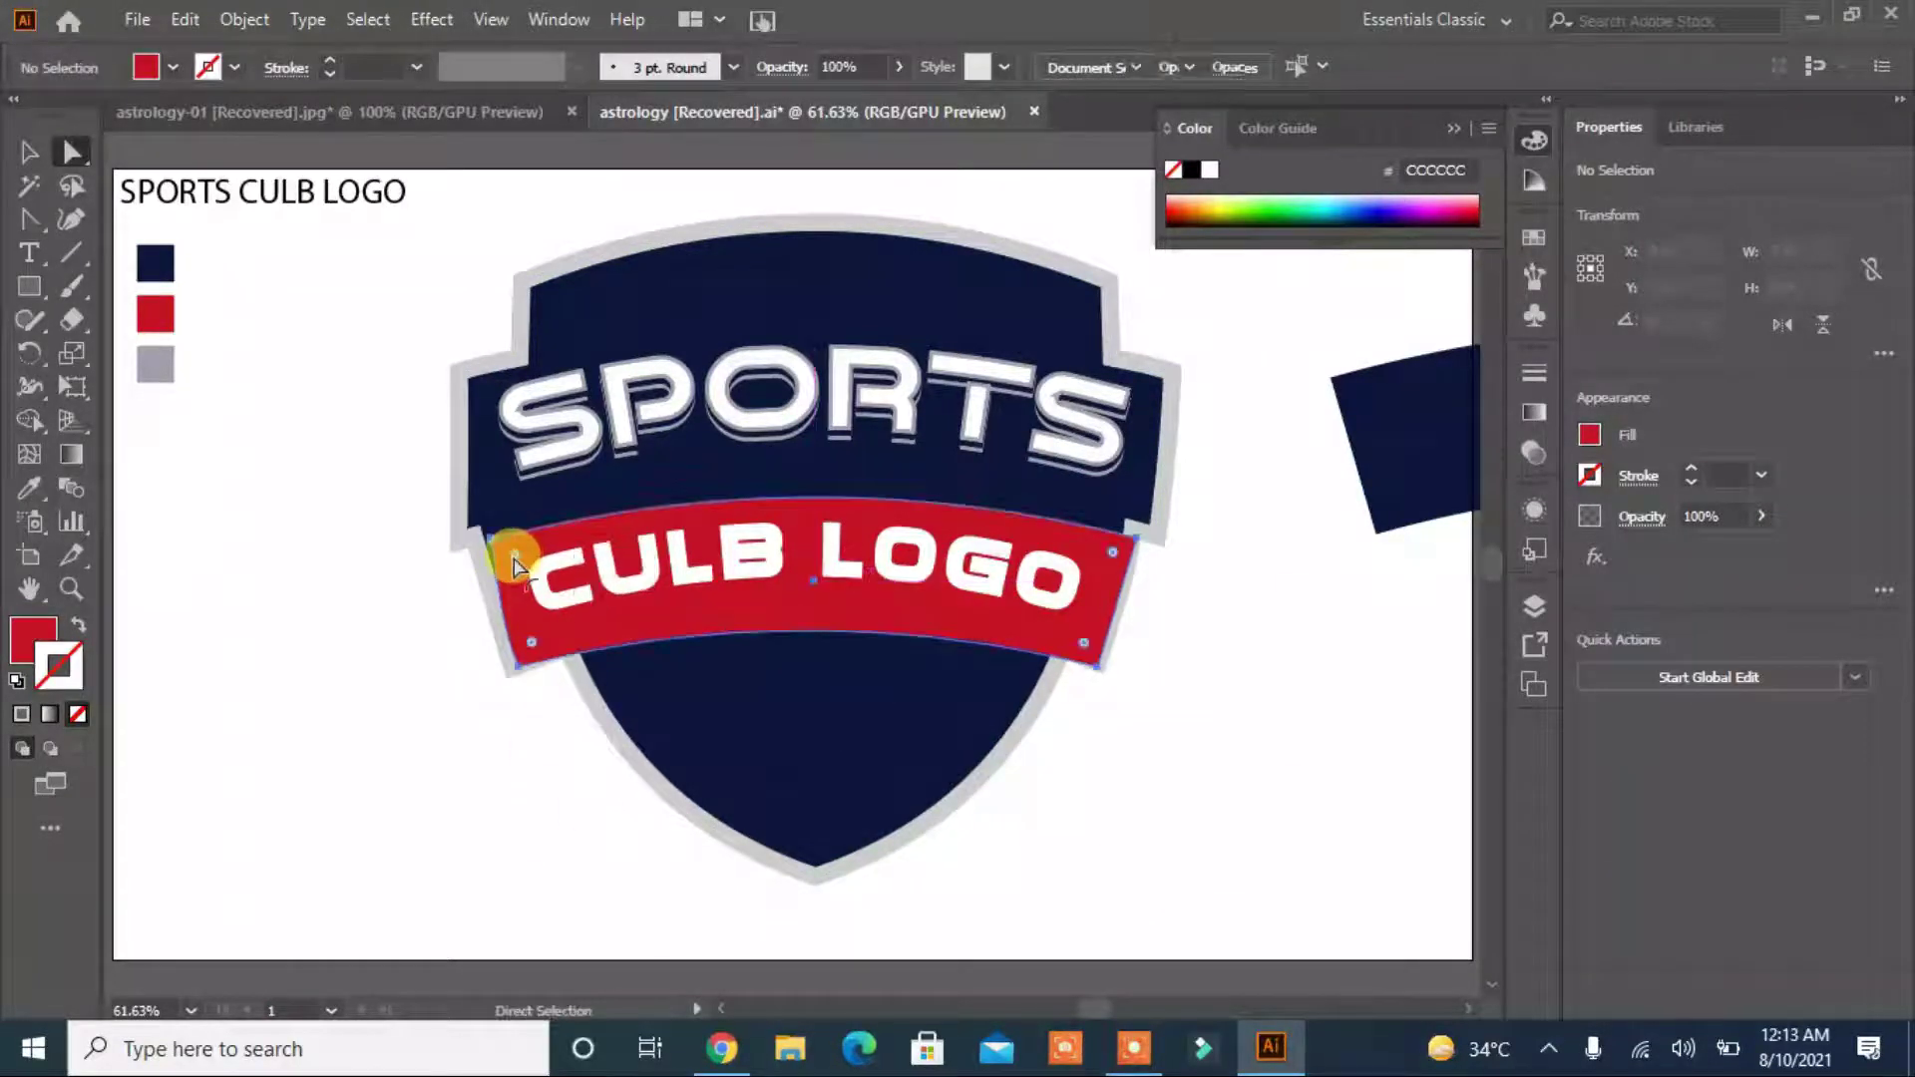
left_click(504, 638)
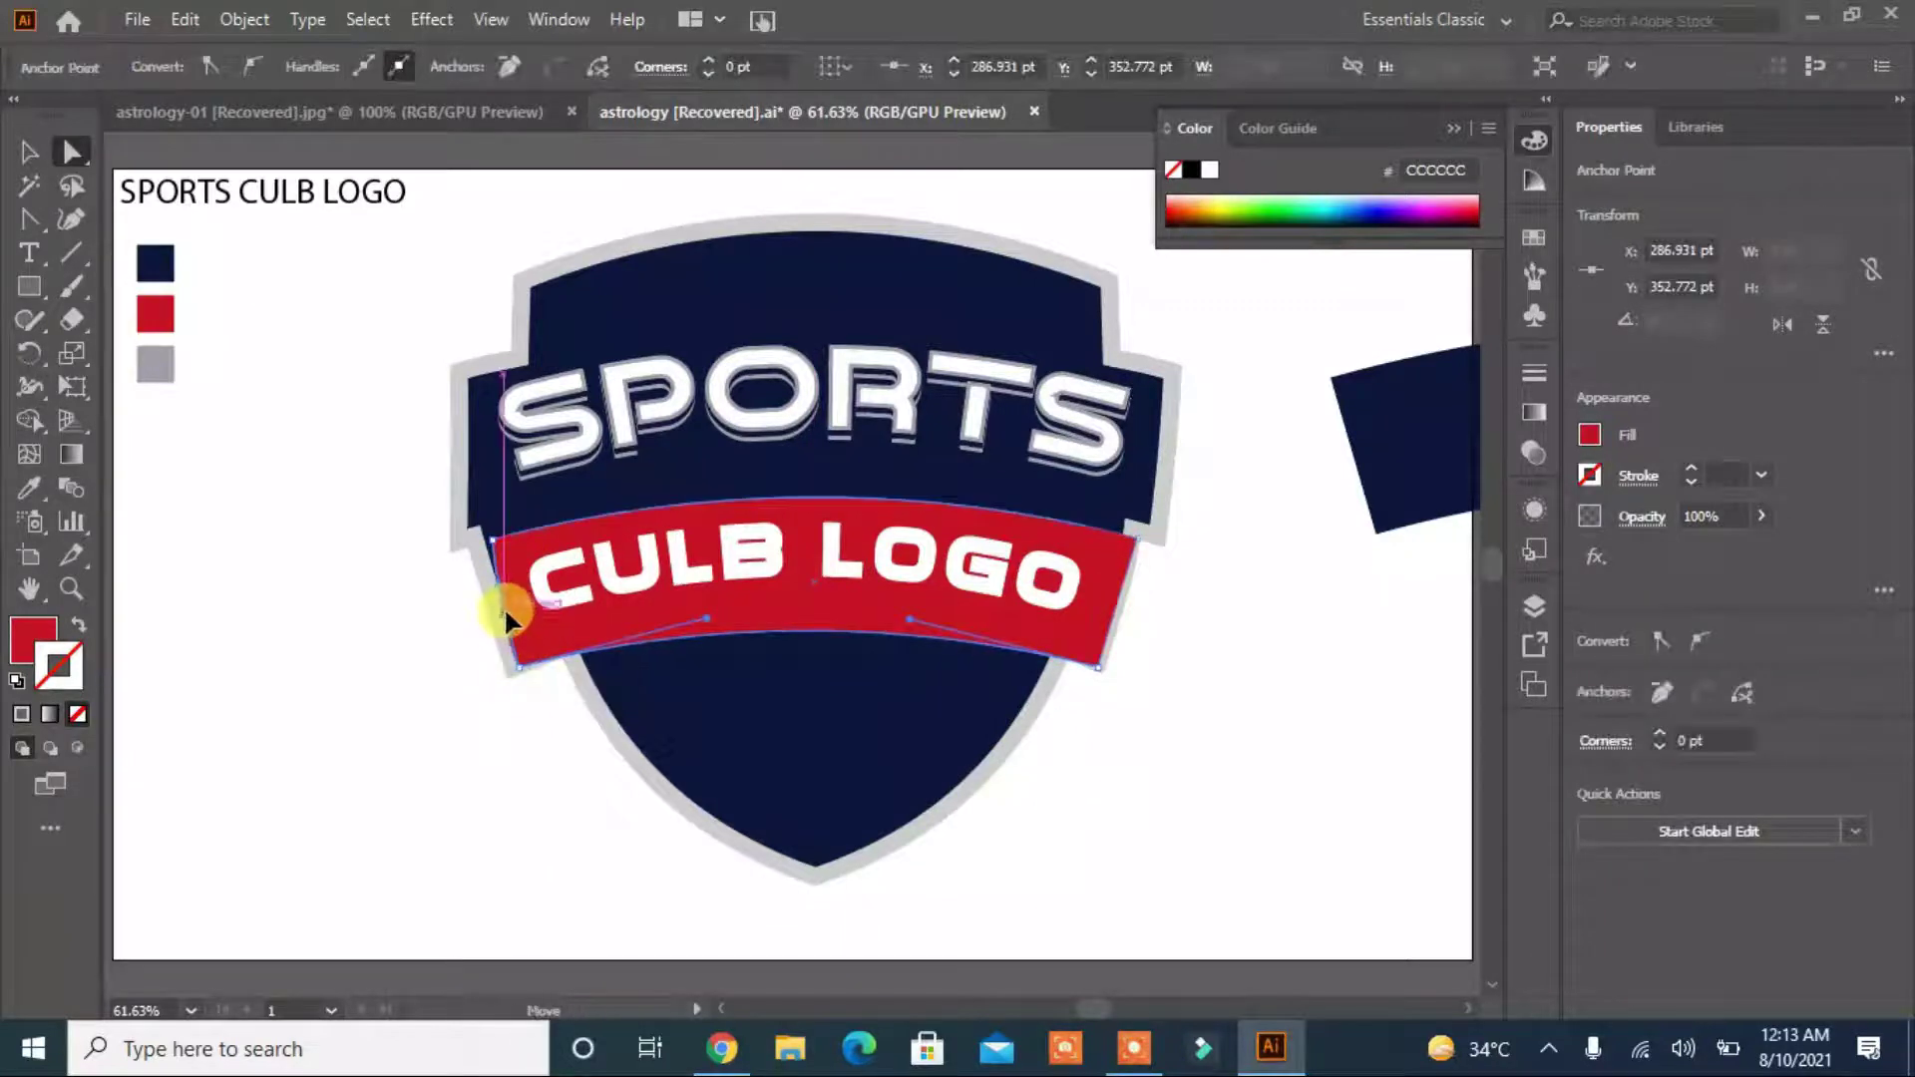
left_click(414, 753)
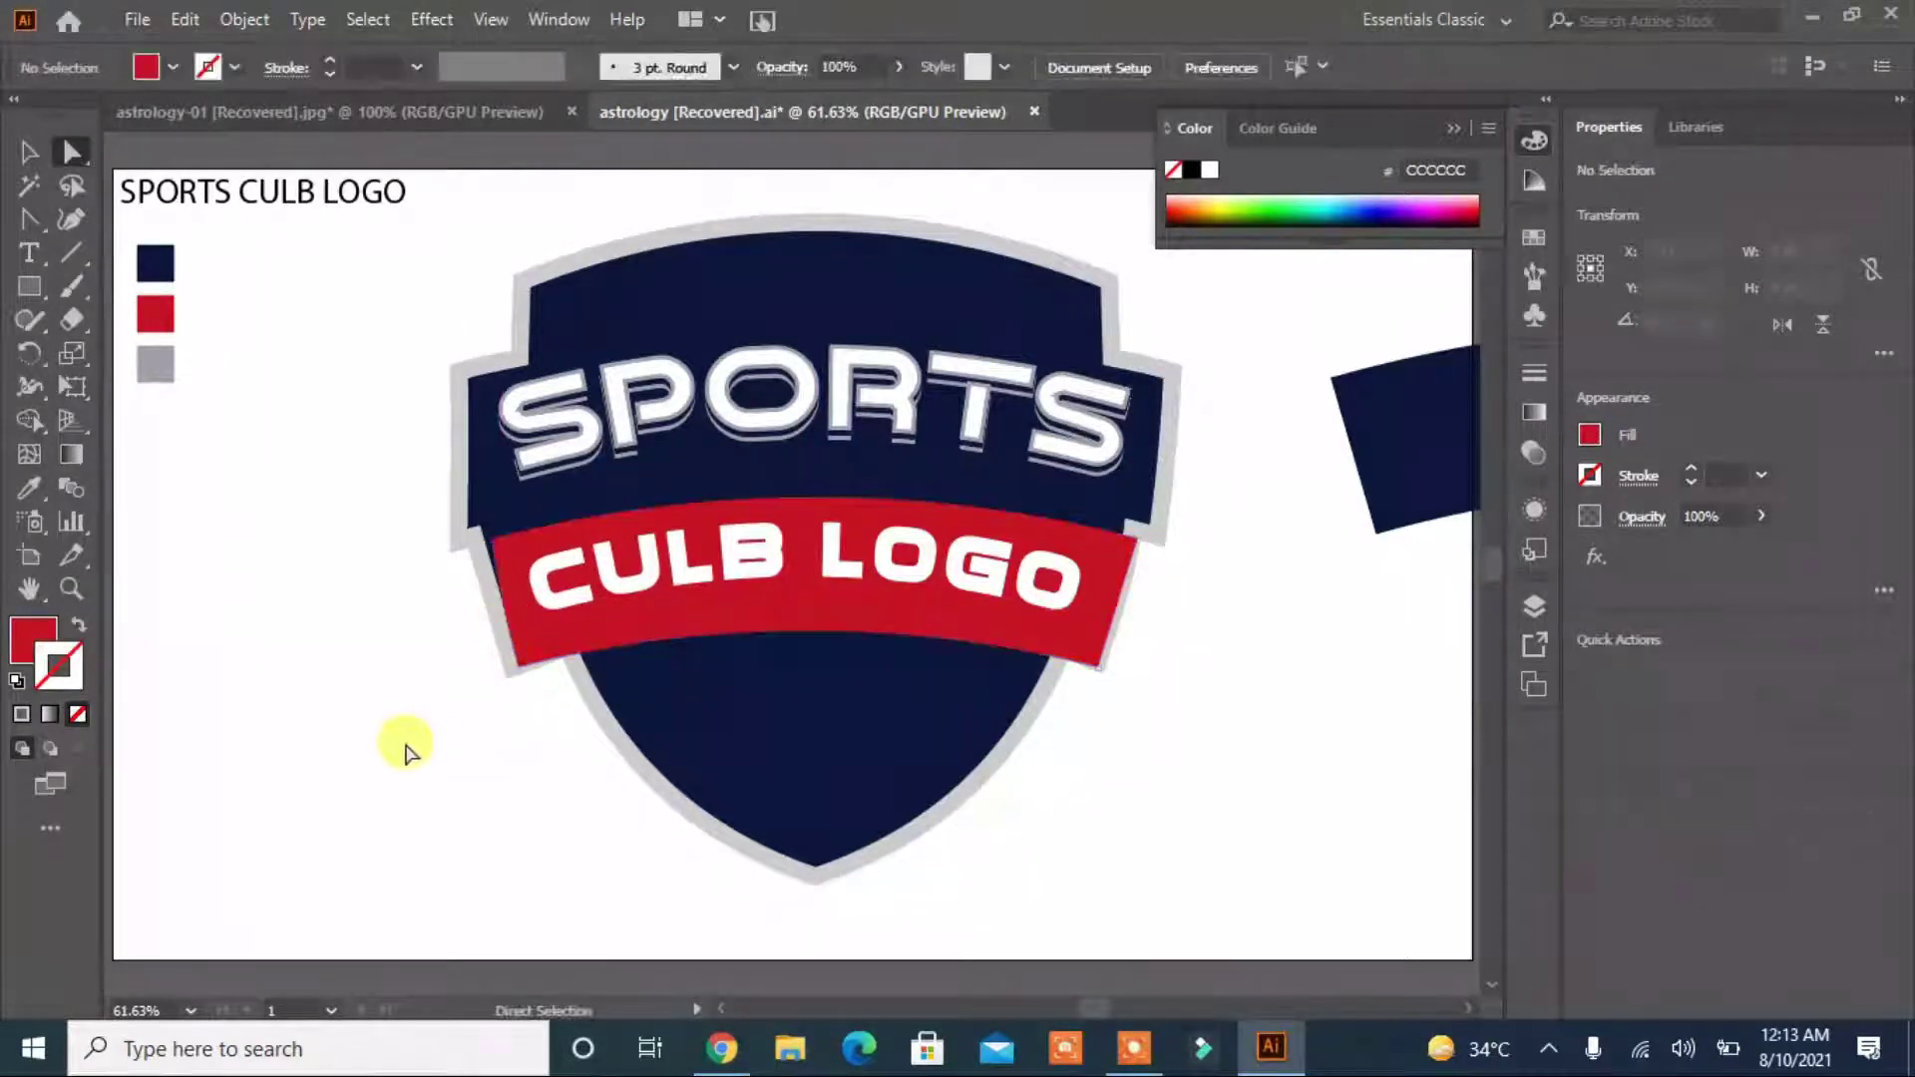
Nudge the banner group left and shift the grey-outlined shield about 3.56 pt.
left_click(937, 623)
left_click(24, 154)
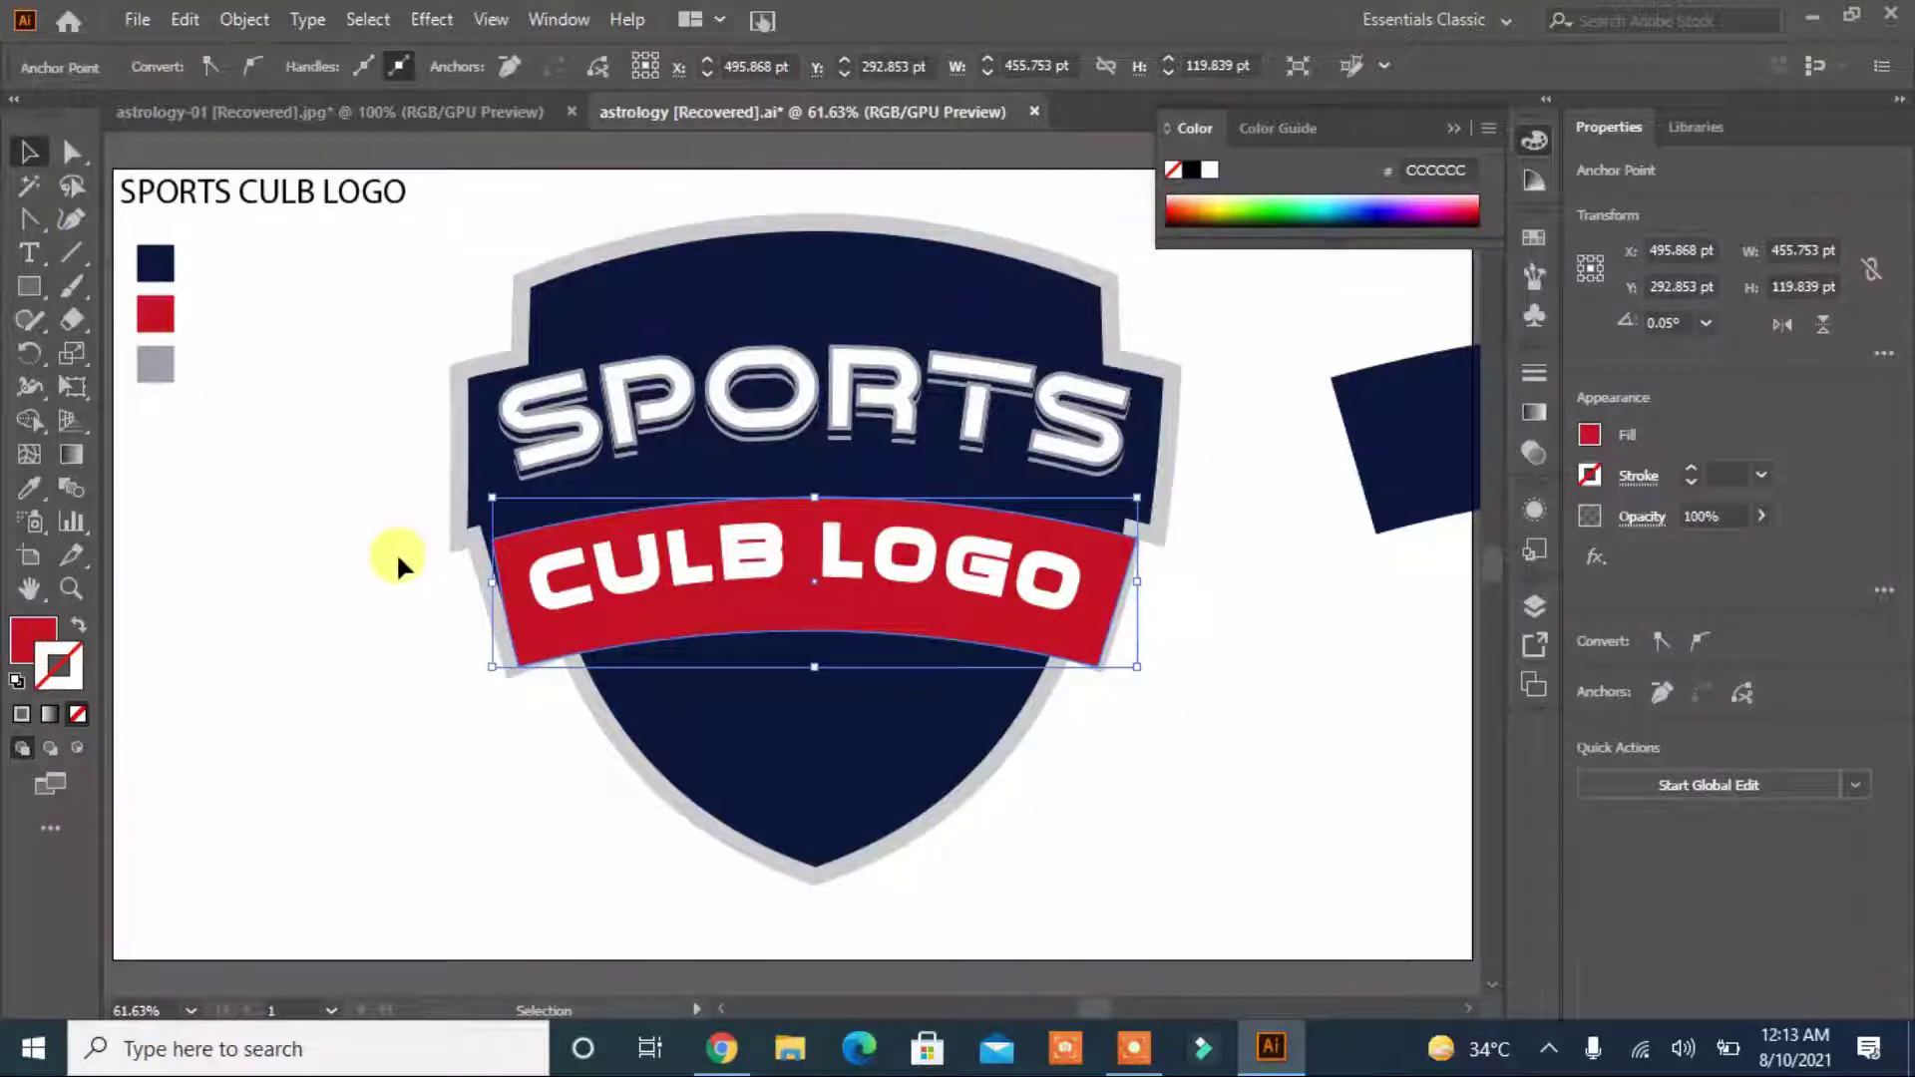
left_click_drag(743, 596, 734, 596)
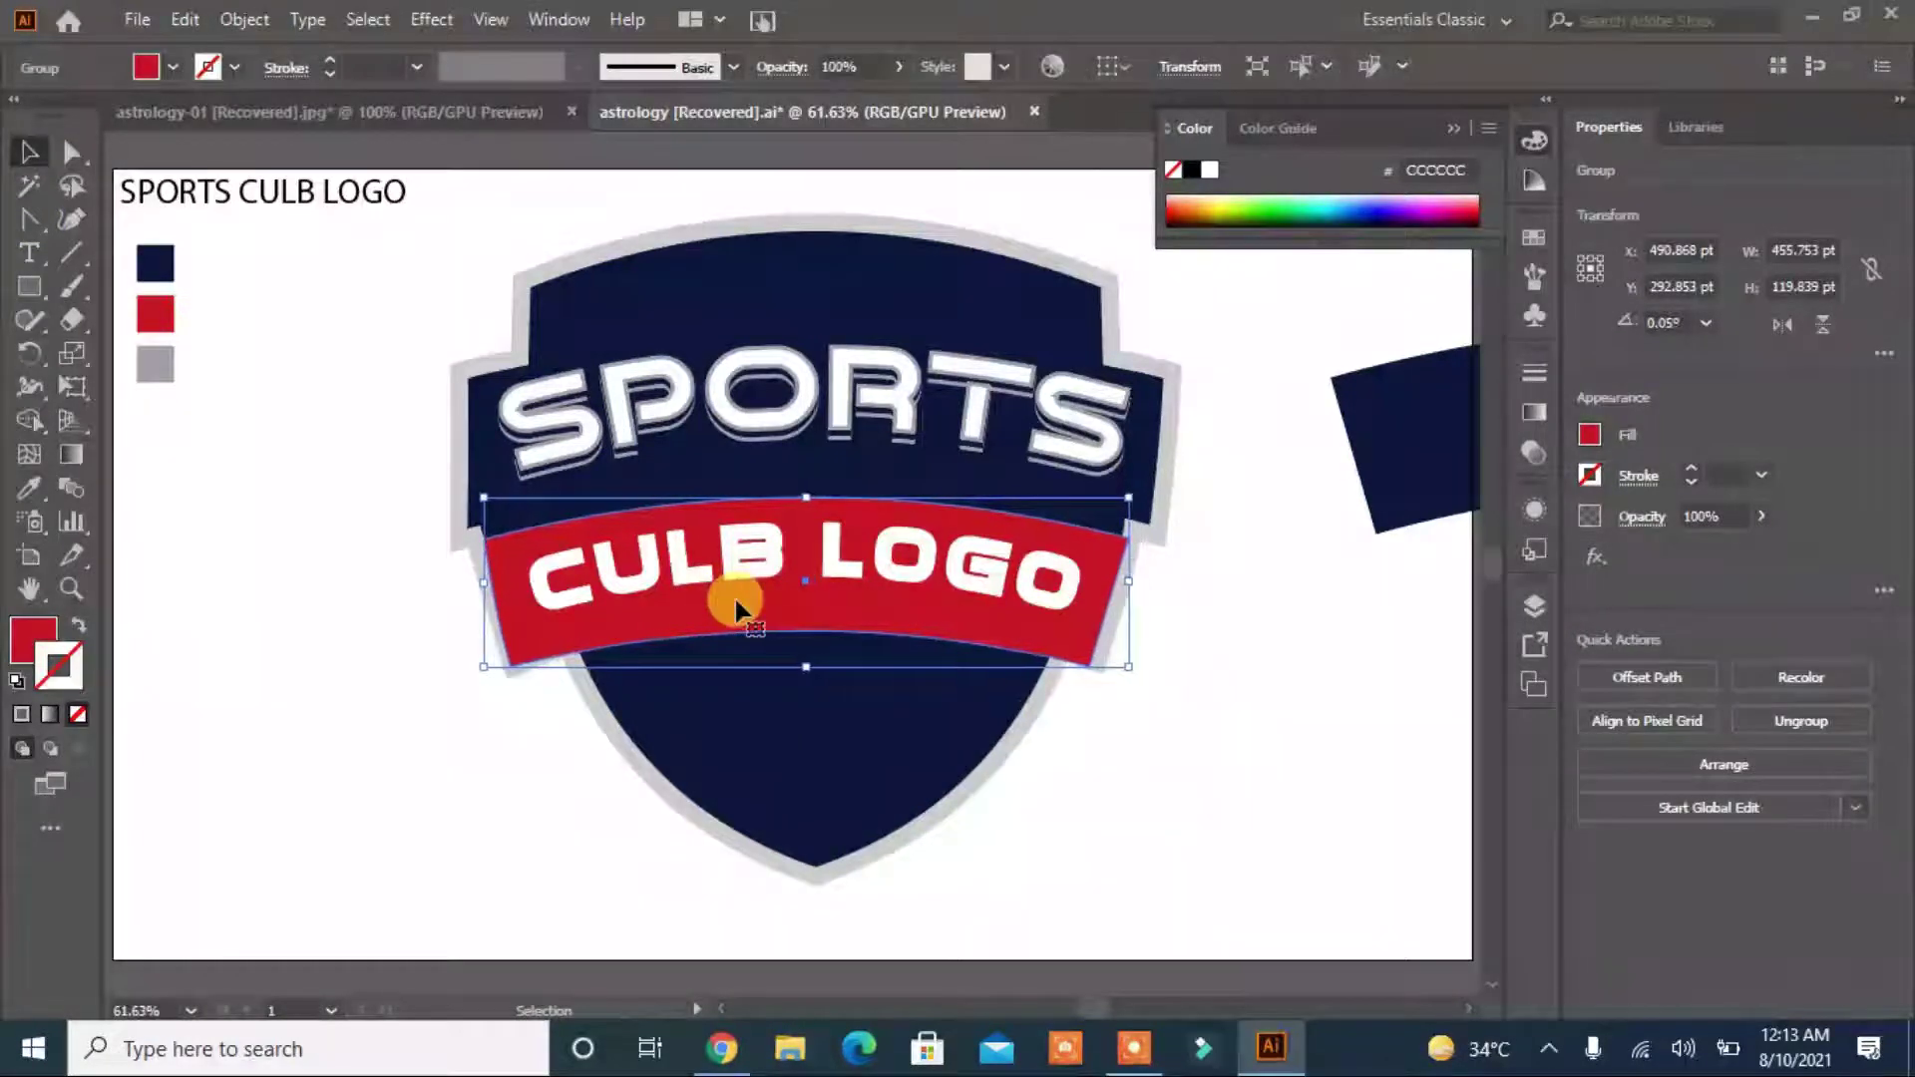
left_click(459, 747)
left_click(507, 667)
left_click_drag(517, 679, 501, 652)
left_click(1279, 746)
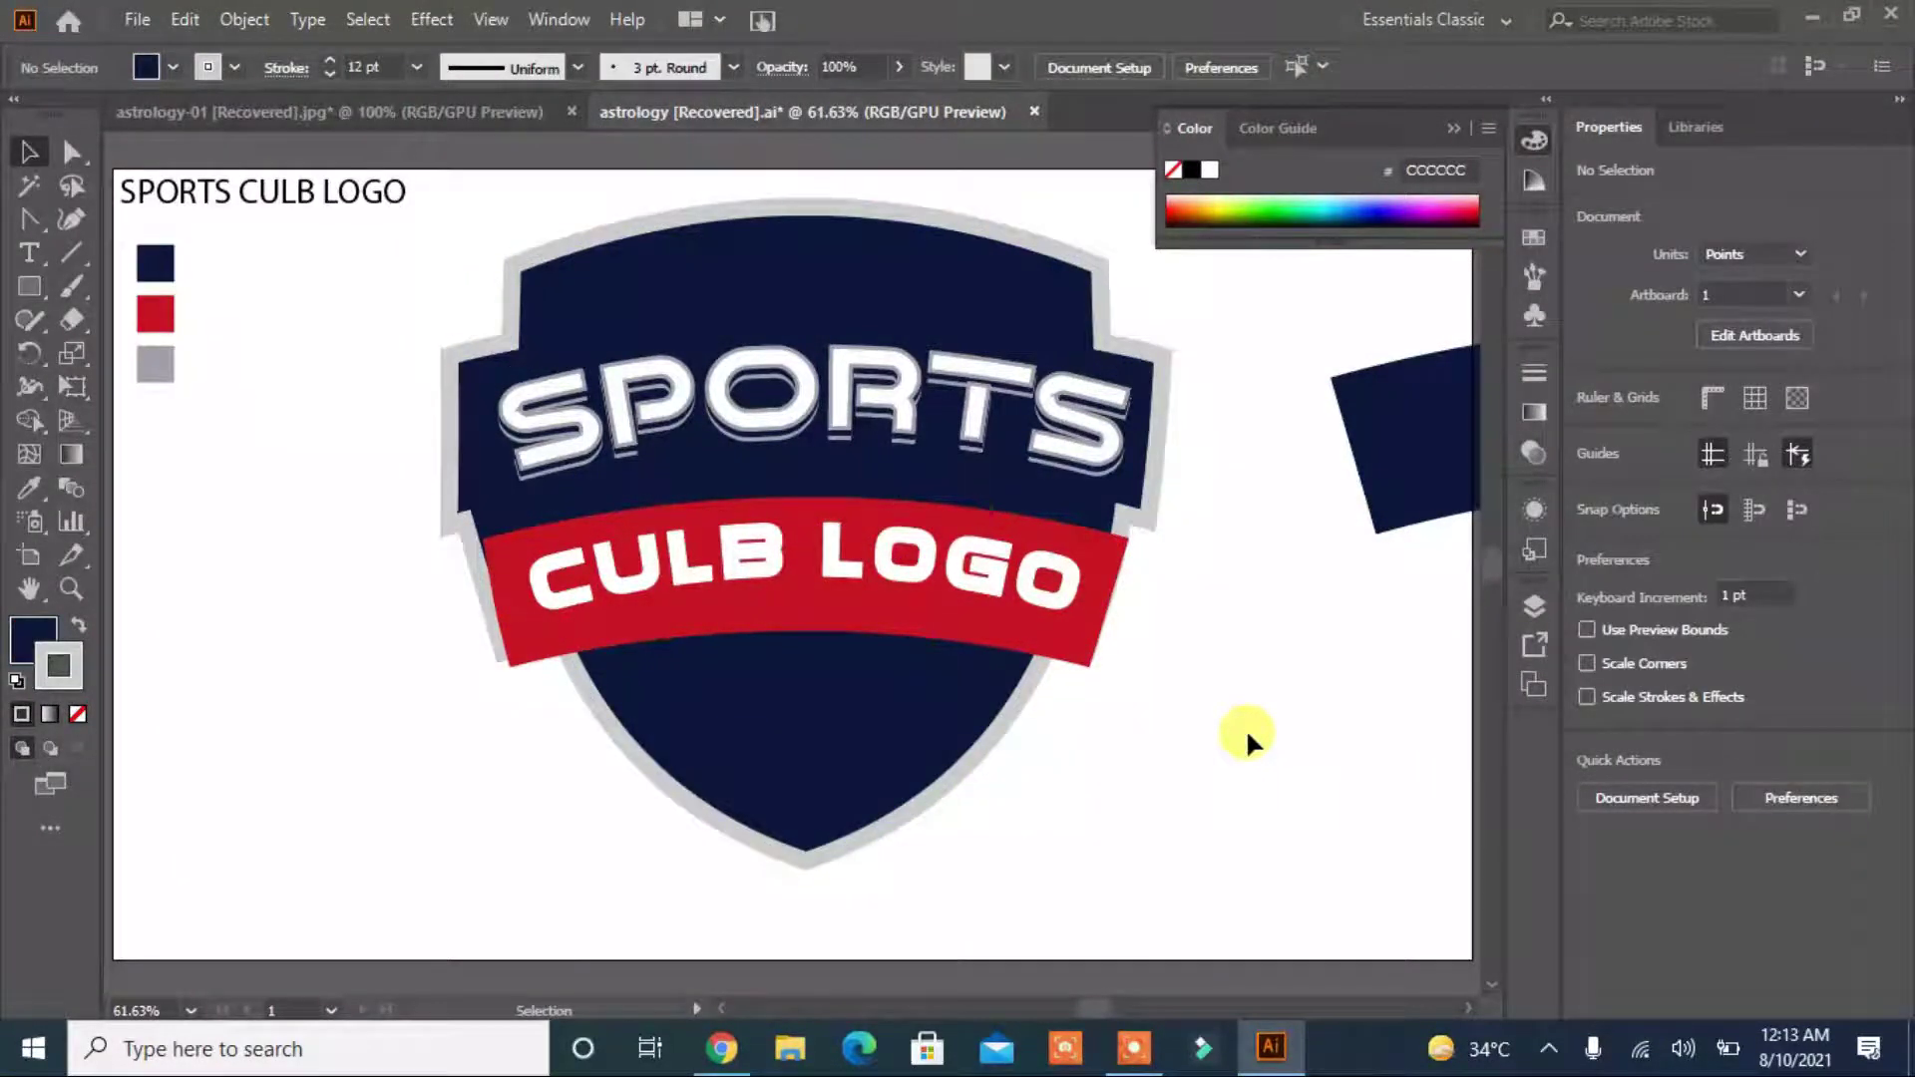
left_click_drag(911, 290, 927, 261)
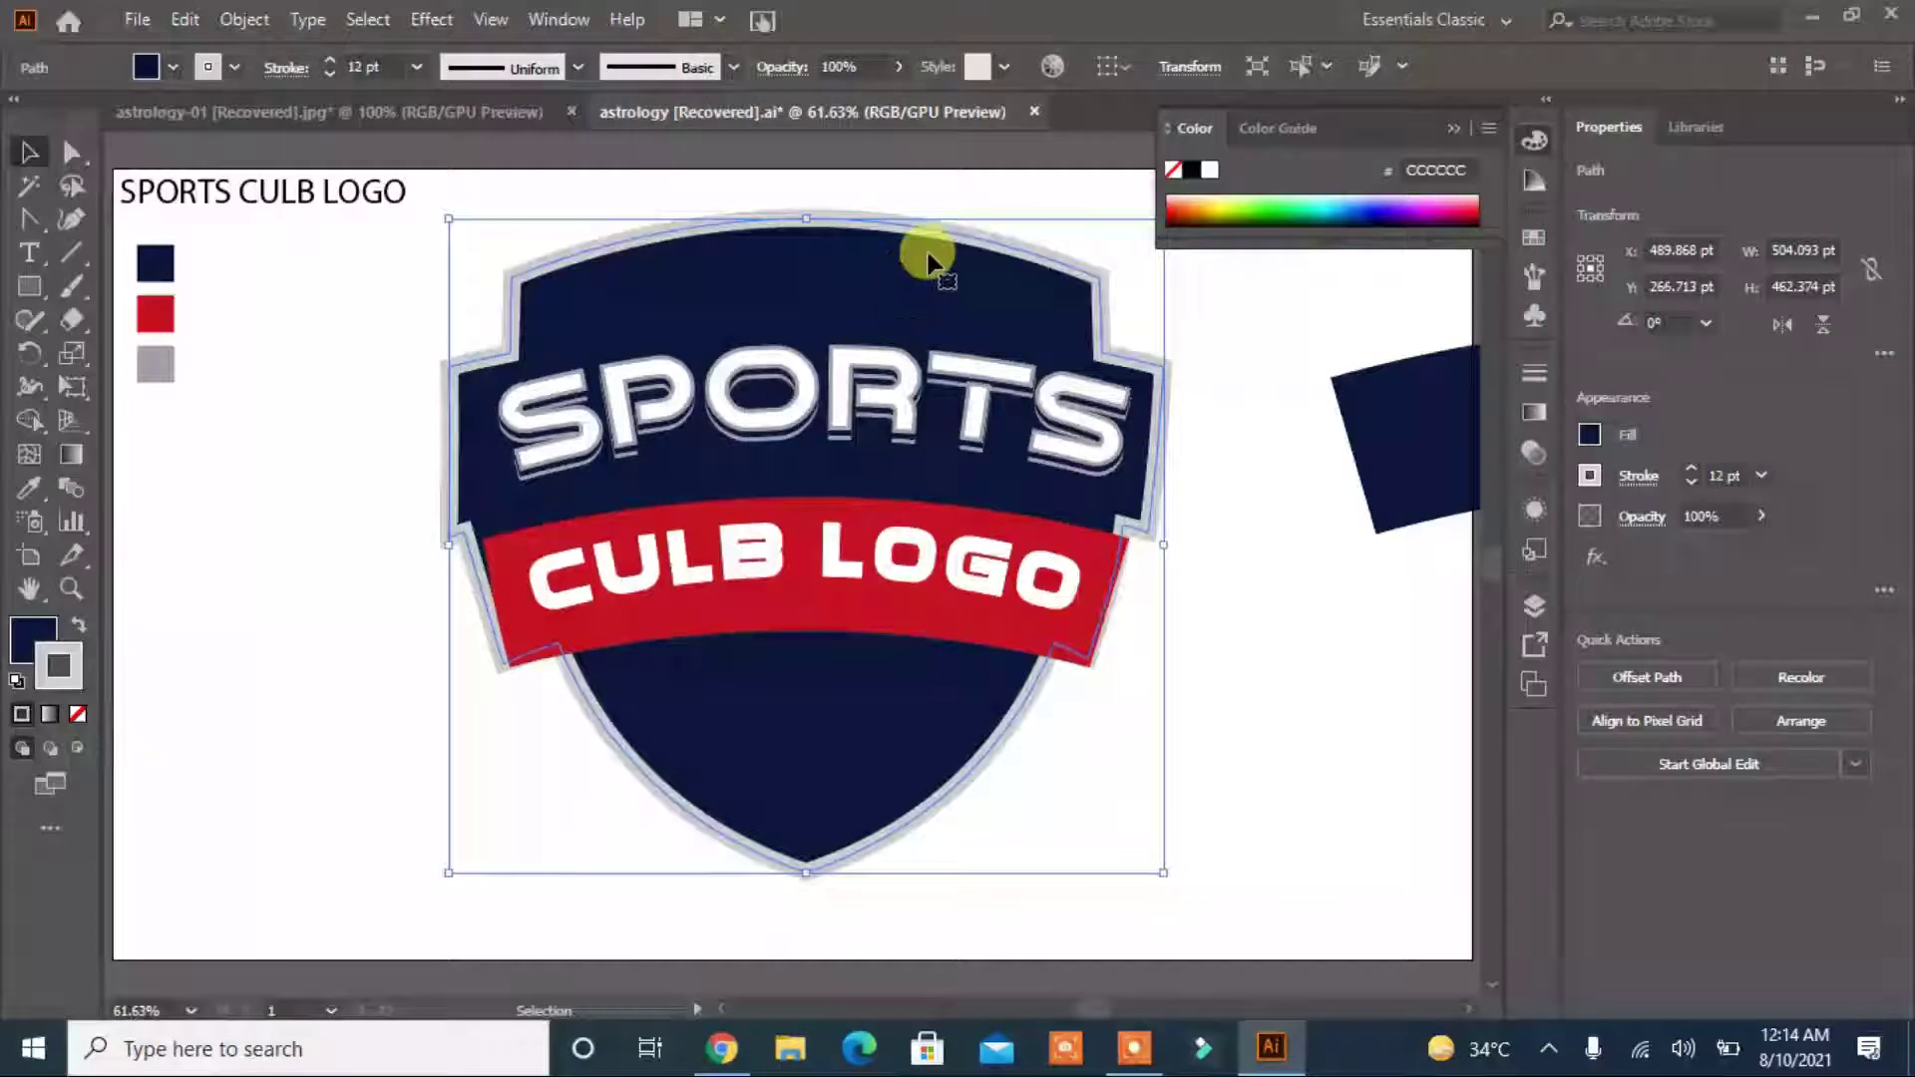
left_click(1349, 618)
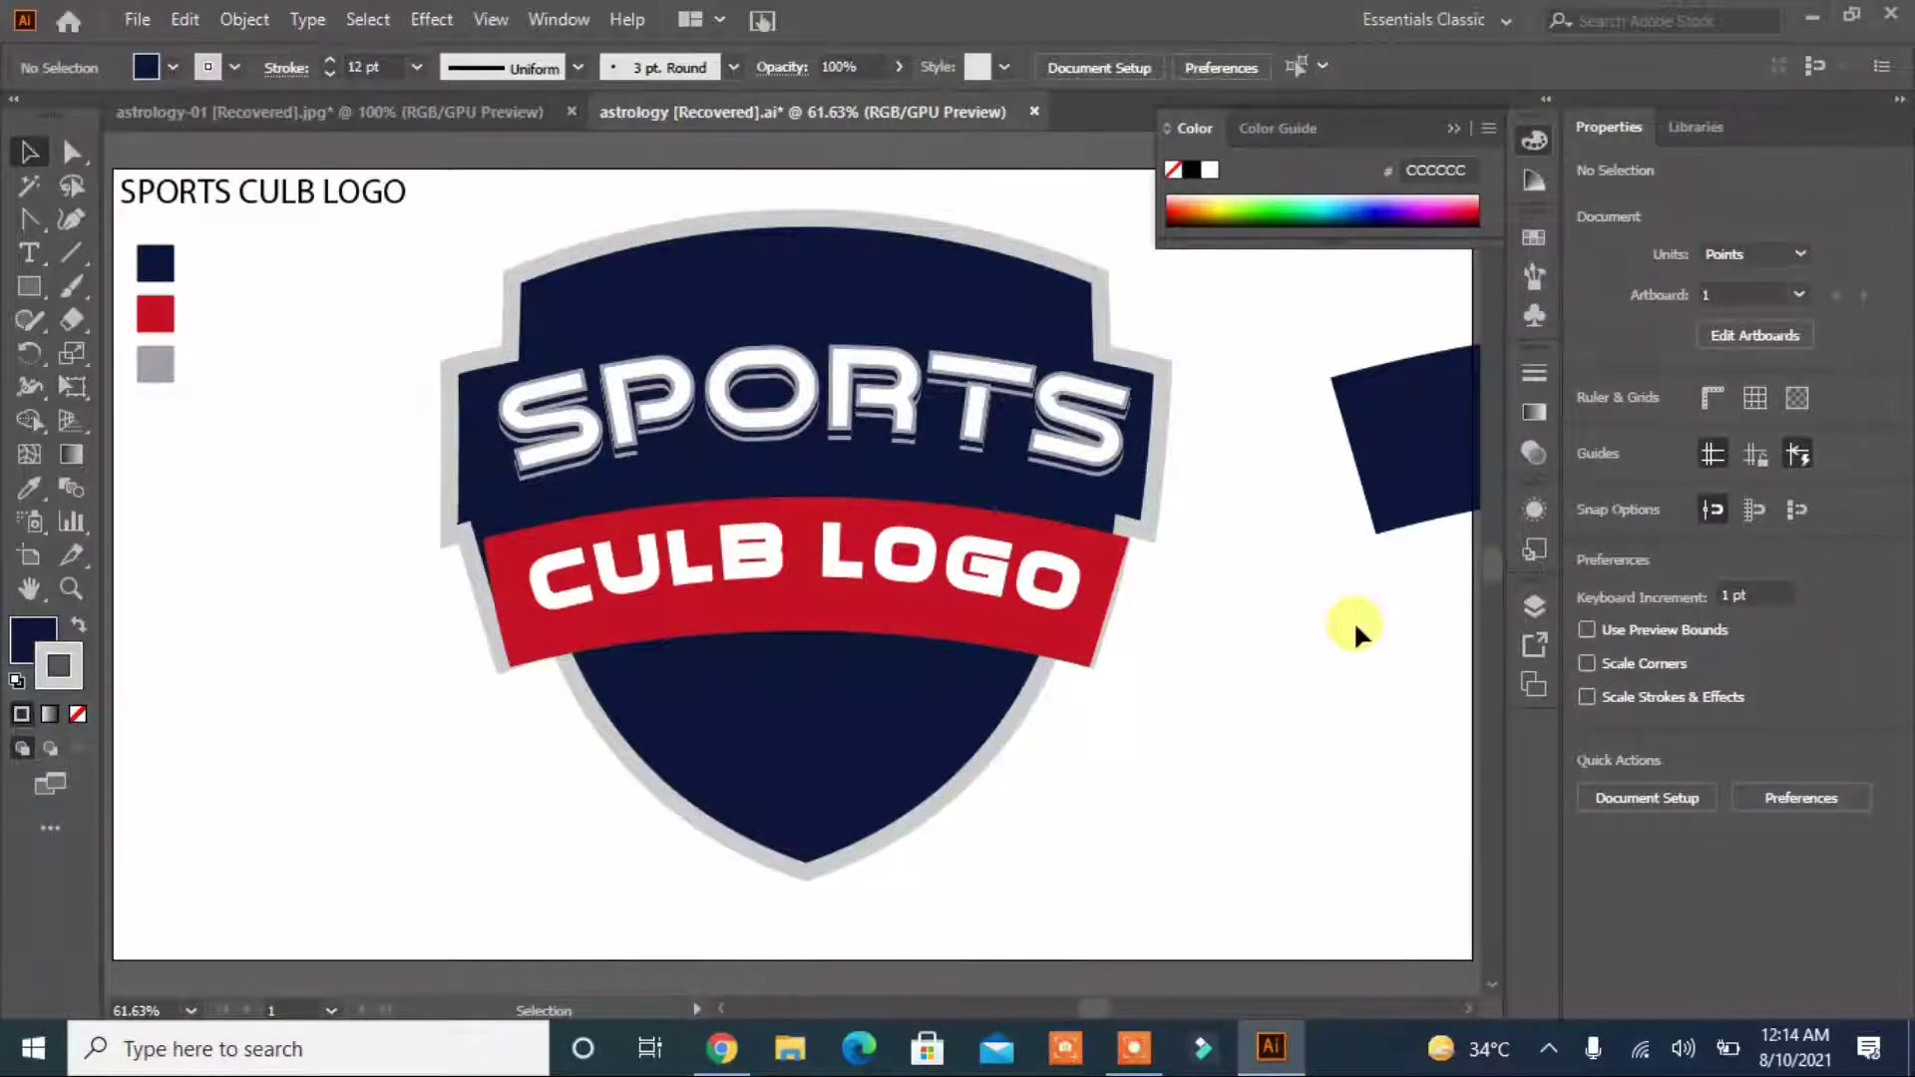
left_click(1163, 361)
key("a")
left_click(1163, 367)
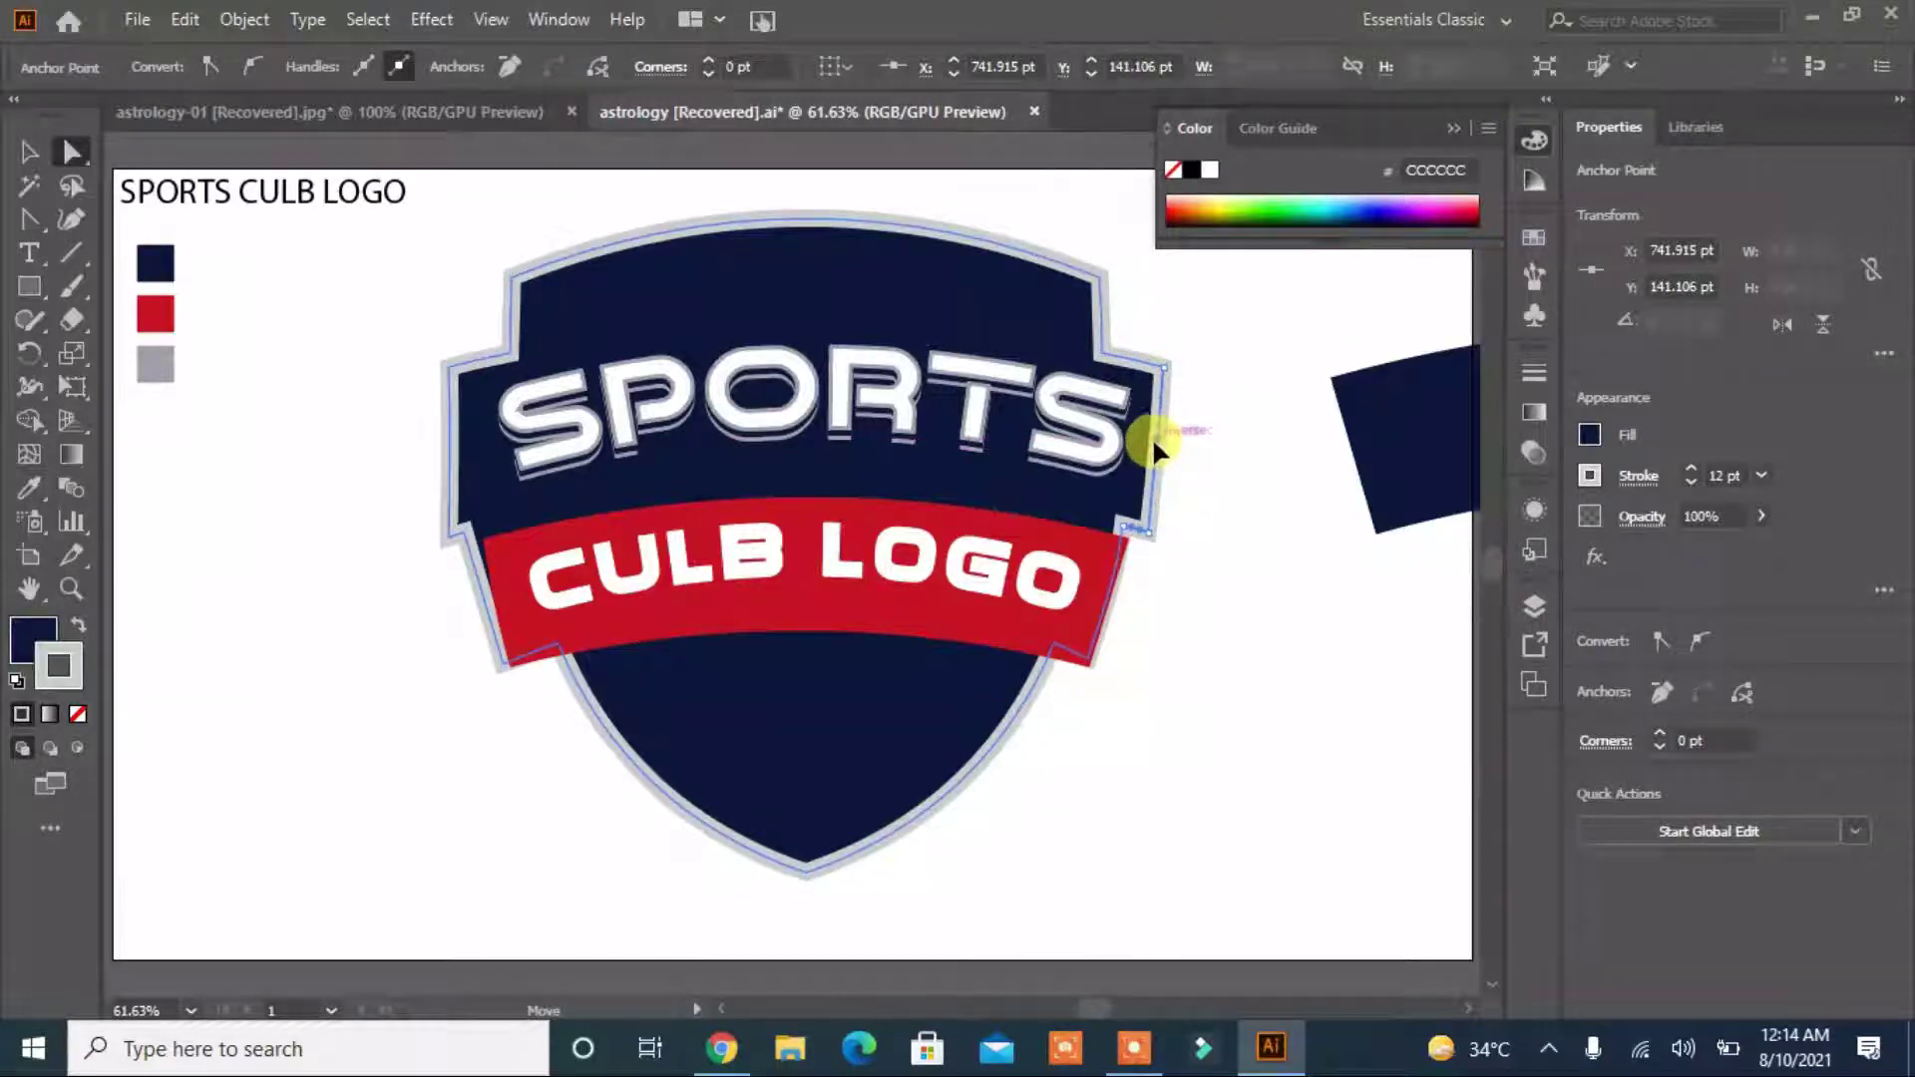
left_click(1219, 574)
left_click(439, 492)
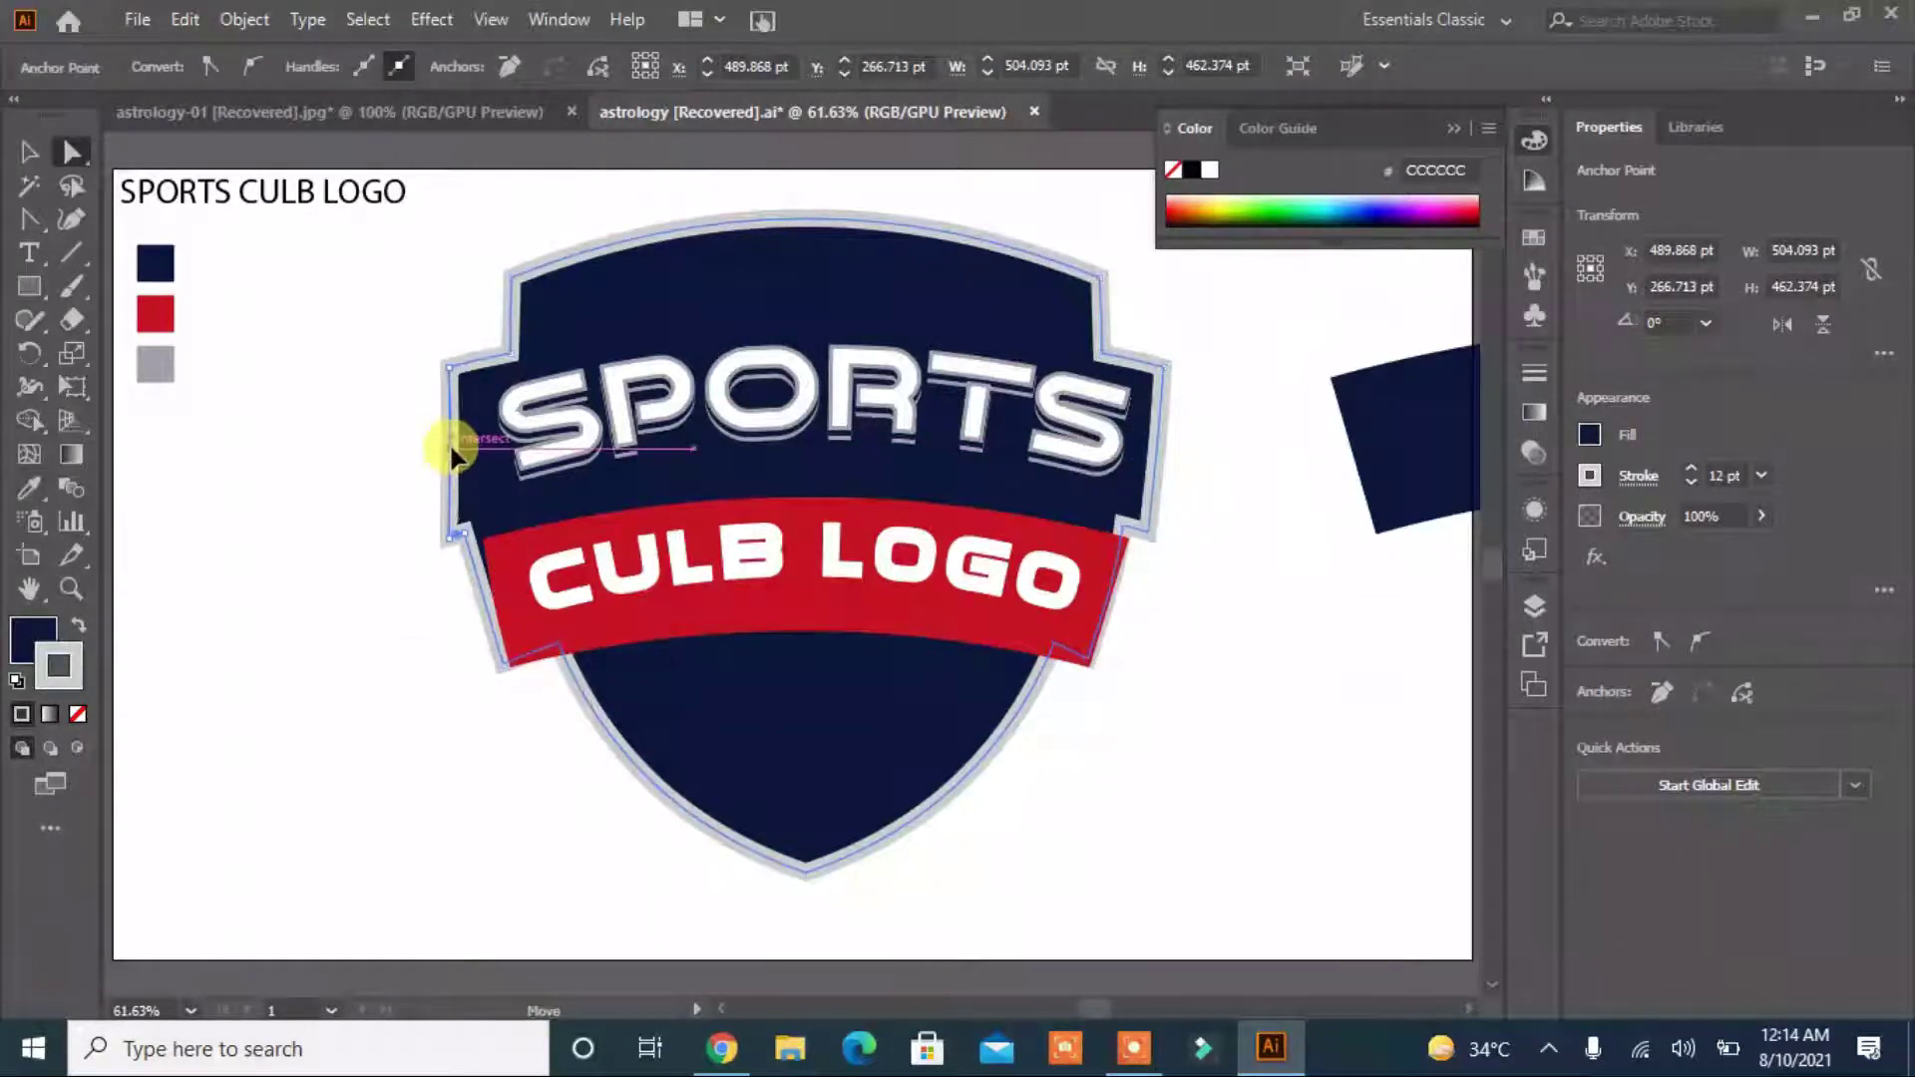
left_click(285, 755)
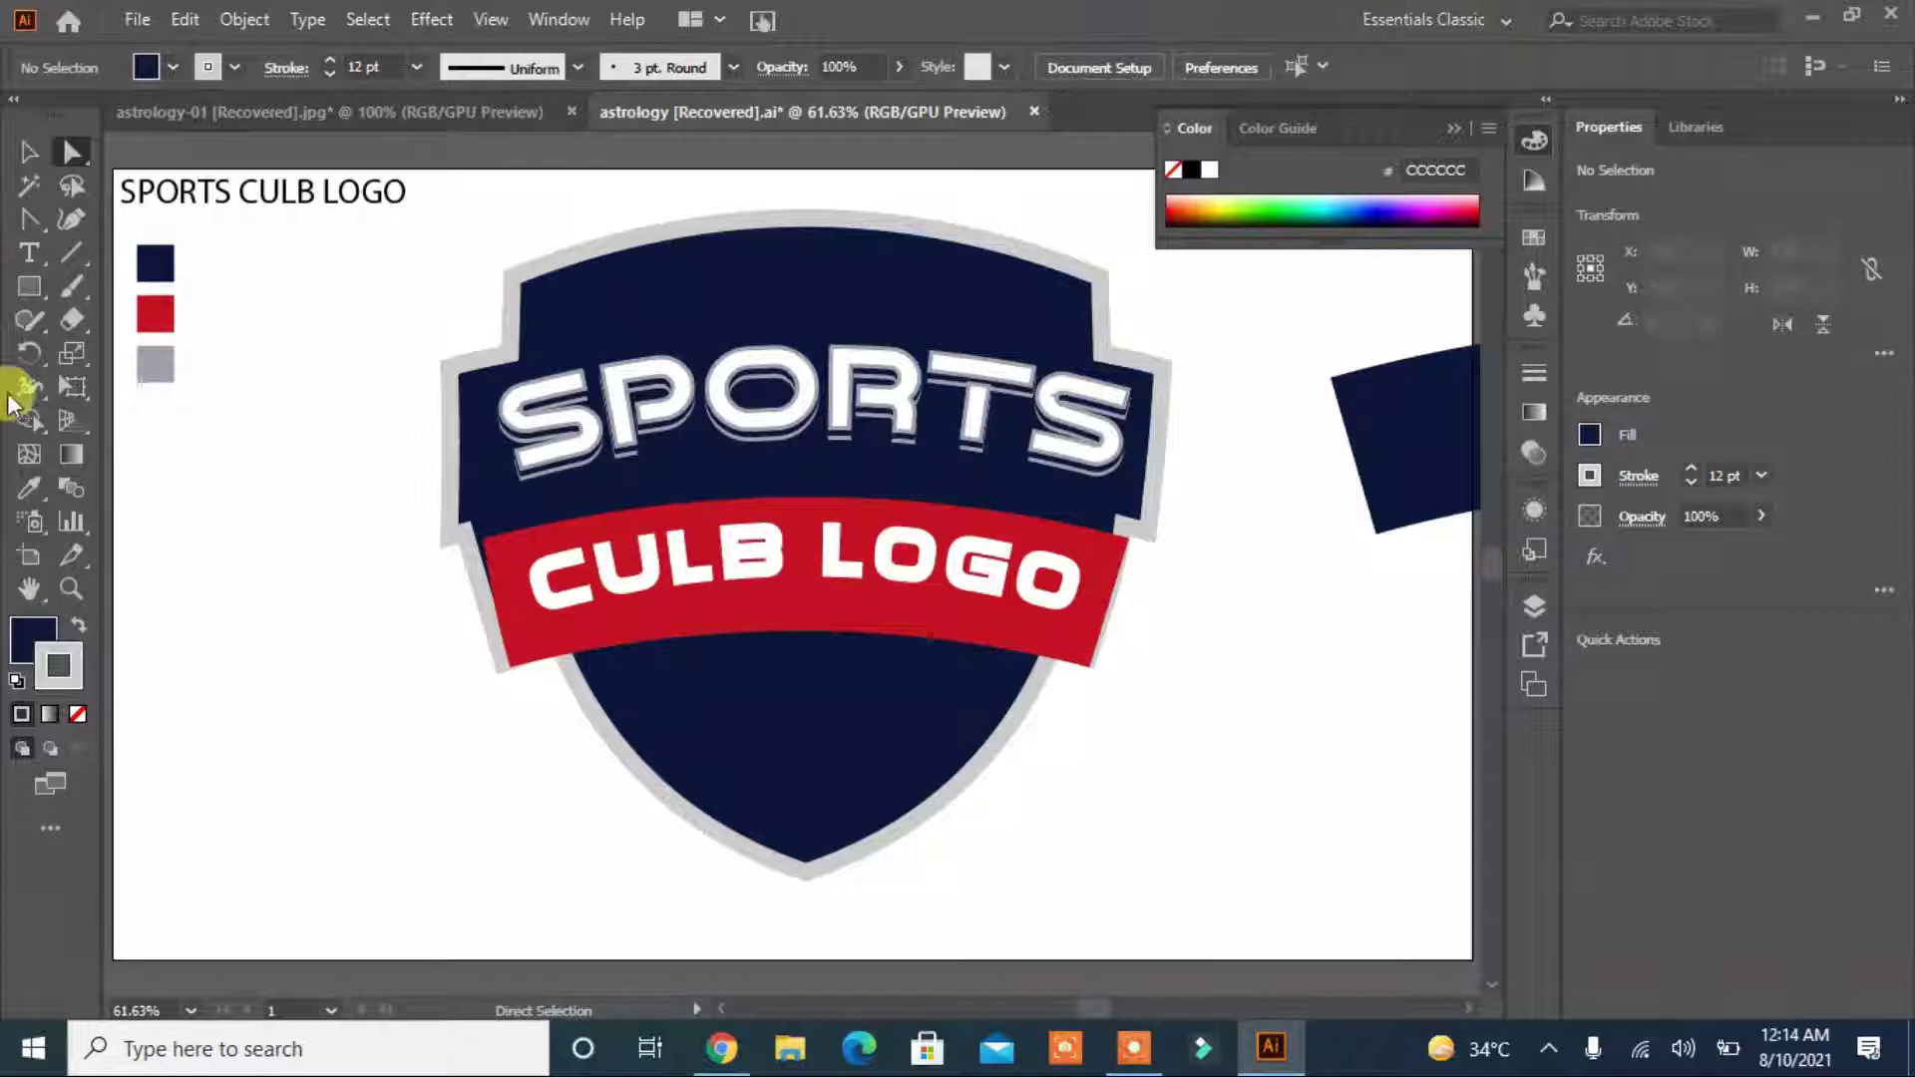
left_click(29, 219)
left_click(93, 217)
Draw a short swoosh path above SPORTS and give it a tapered width profile.
left_click(501, 354)
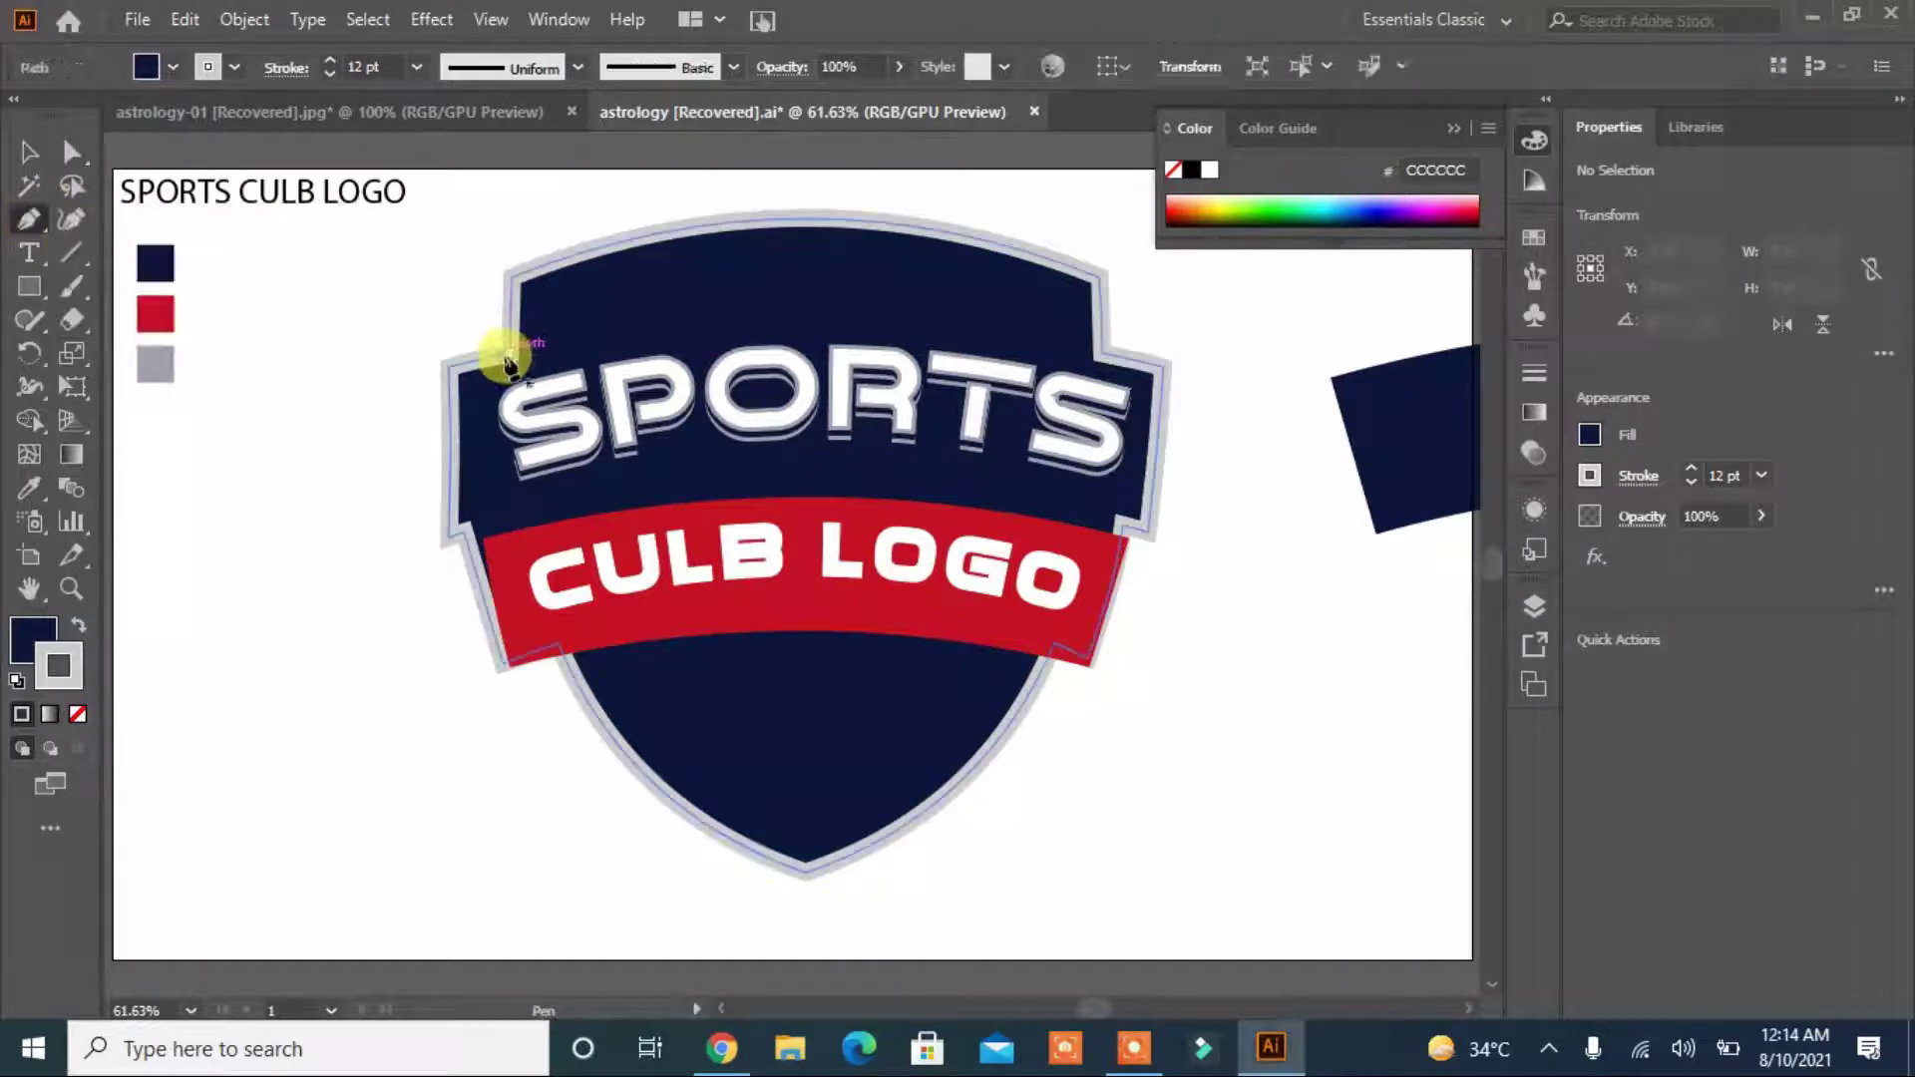
left_click(645, 331)
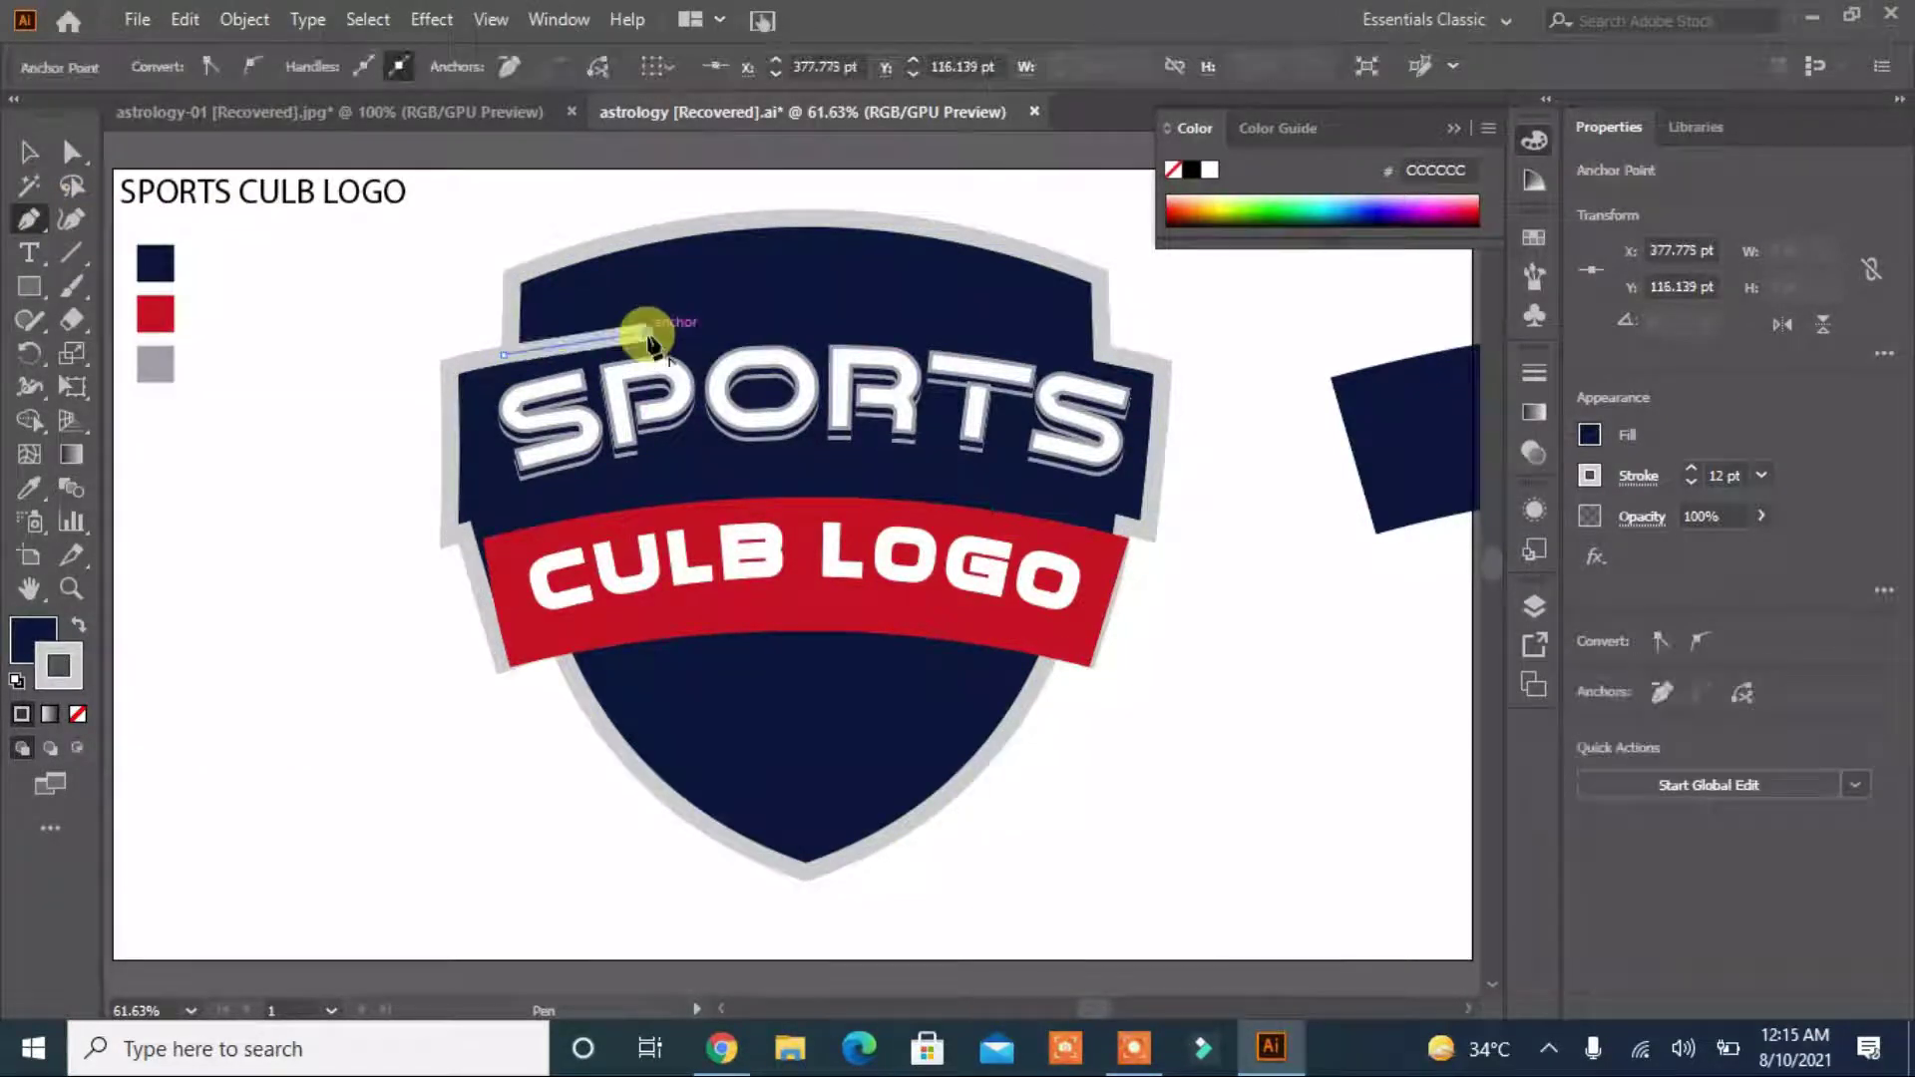
left_click(383, 467)
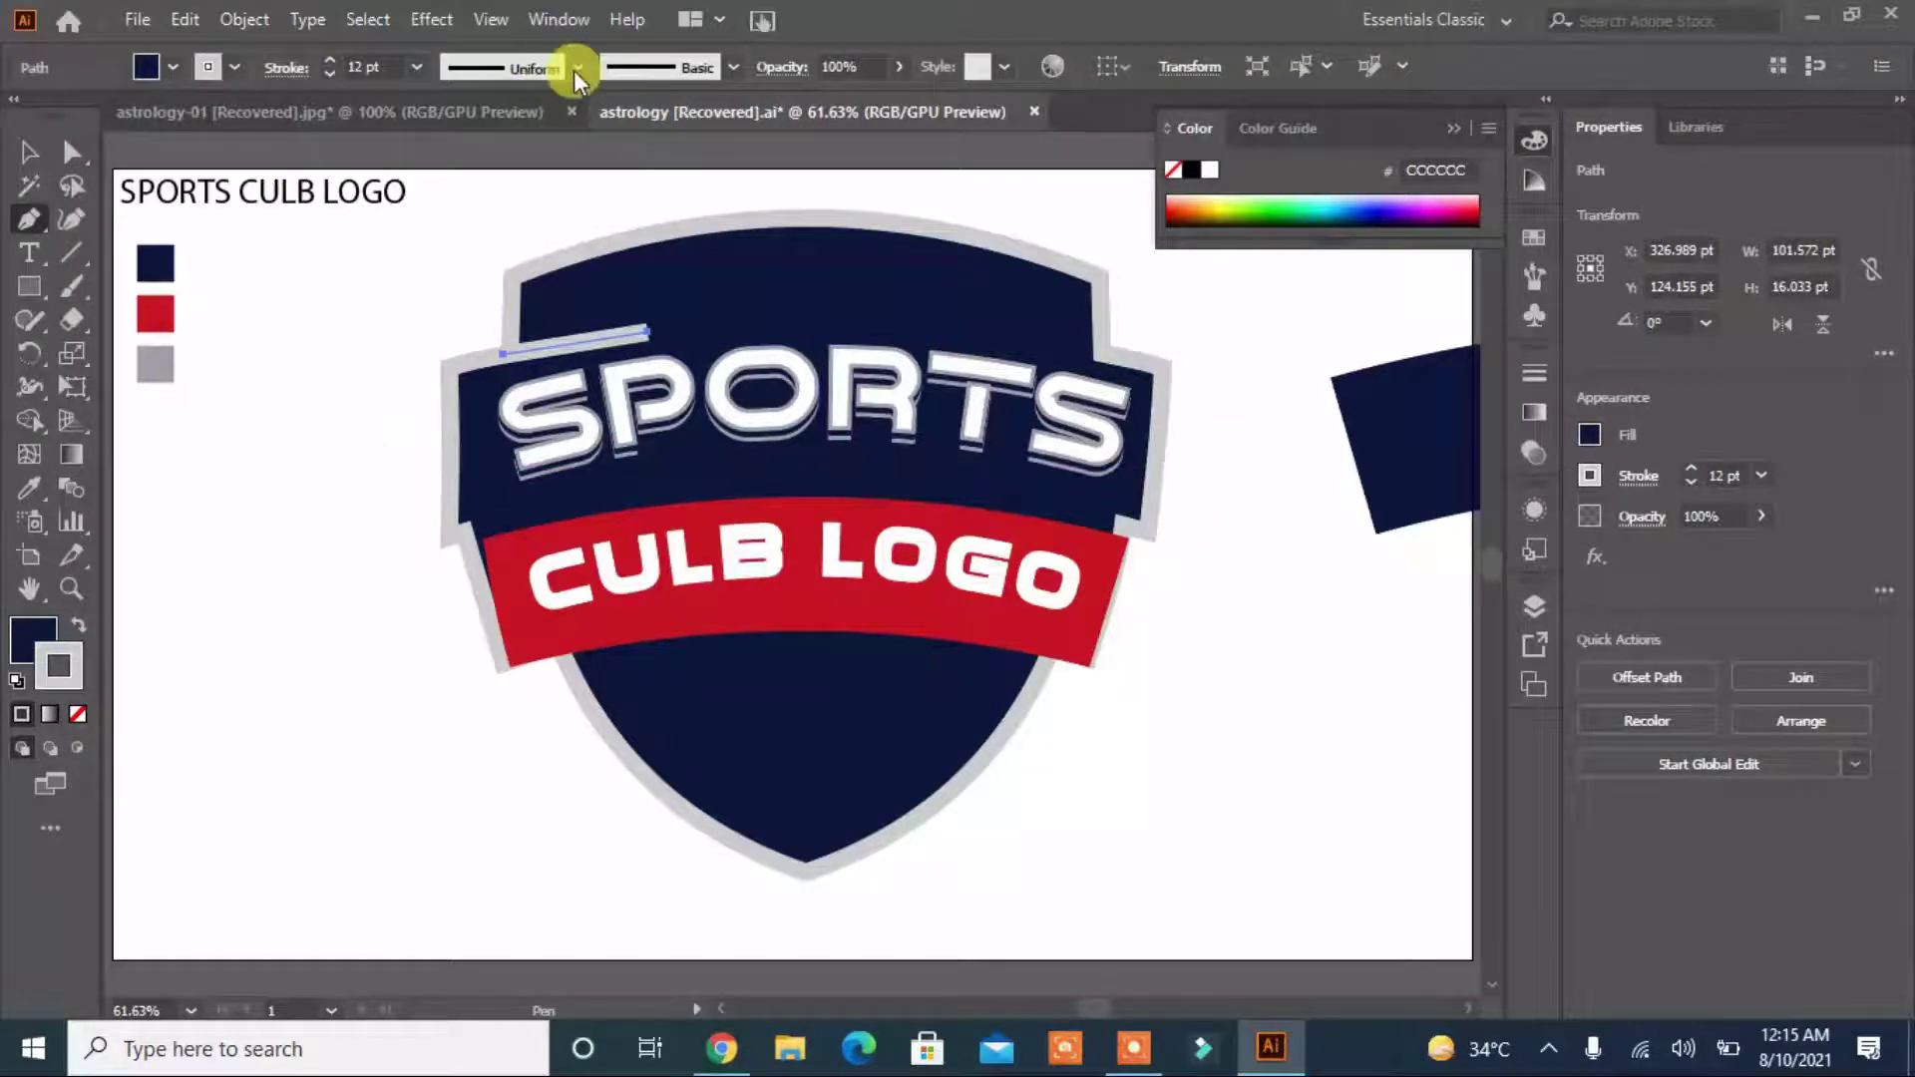
left_click(577, 67)
left_click(493, 290)
left_click(29, 152)
left_click(708, 881)
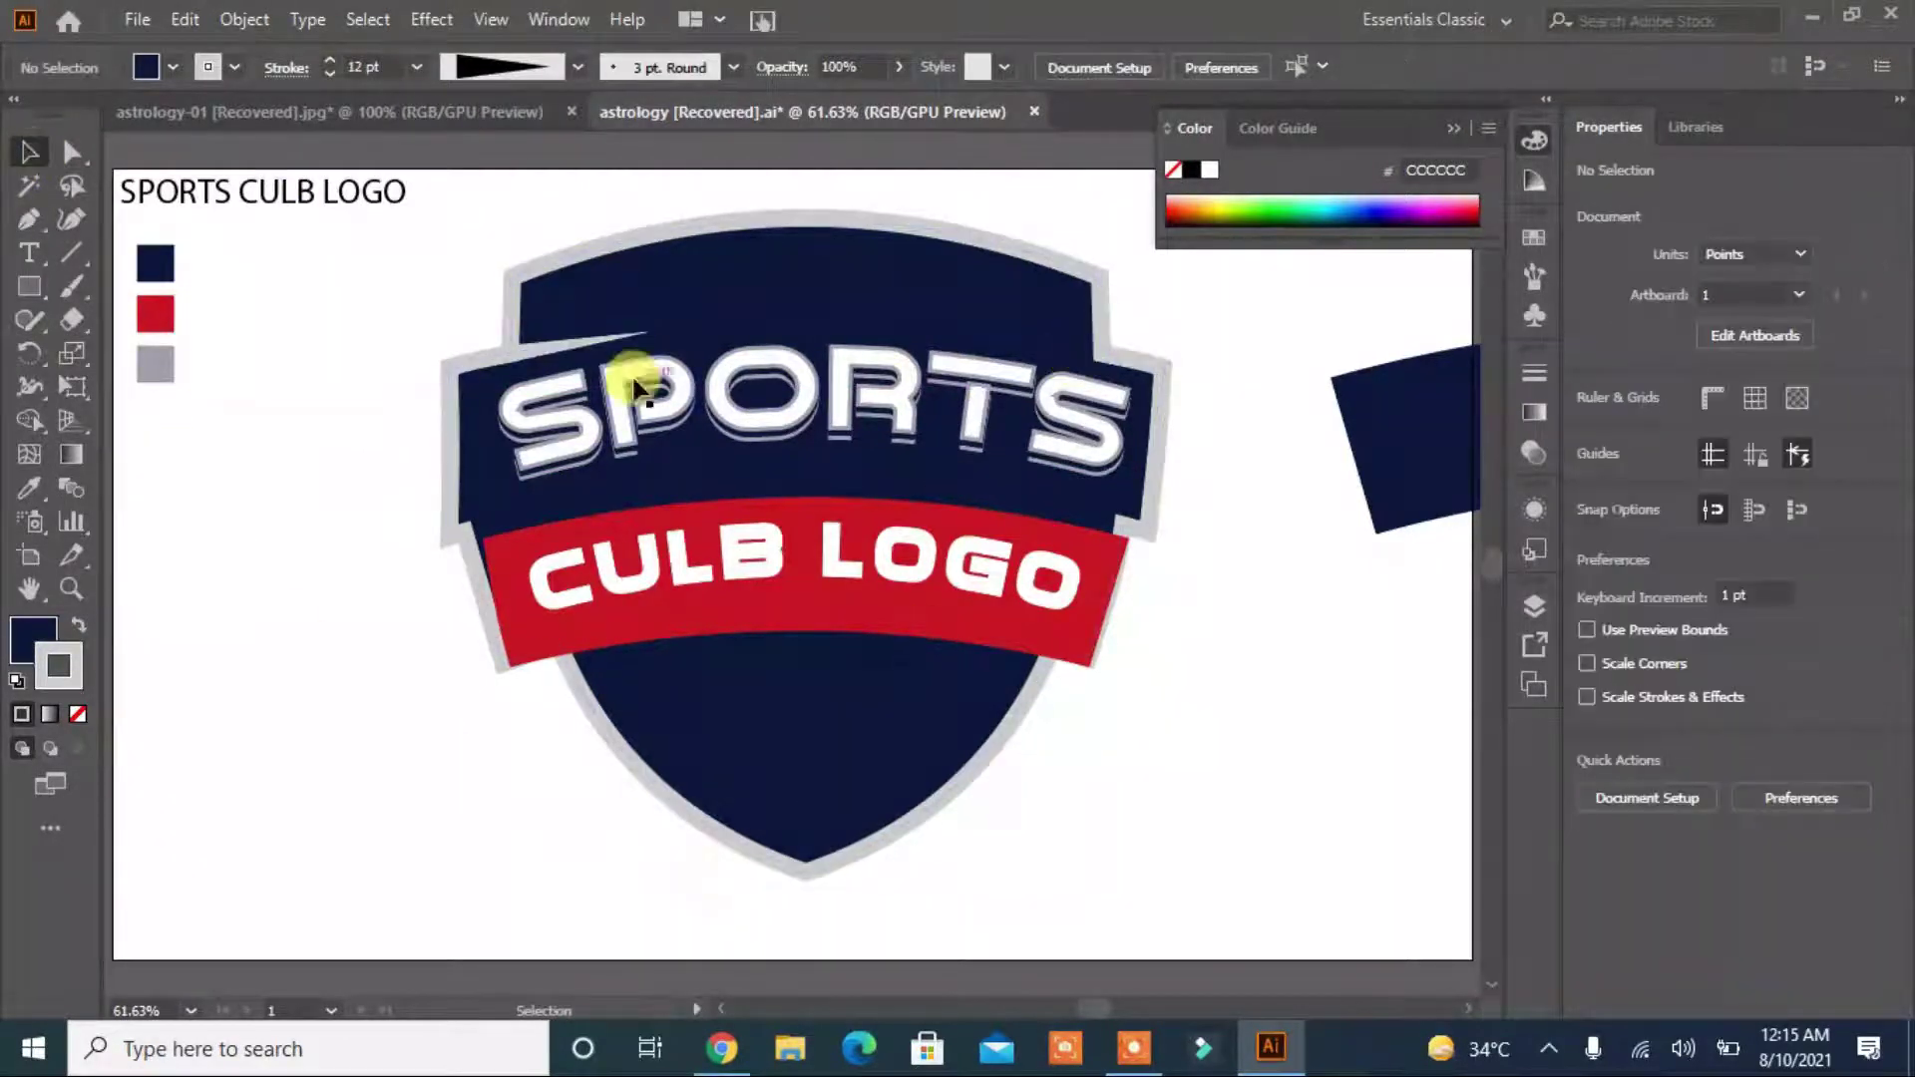
Reflect the swoosh vertically and place mirrored copies beside SPORTS and the banner's corners.
right_click(589, 349)
left_click(1123, 888)
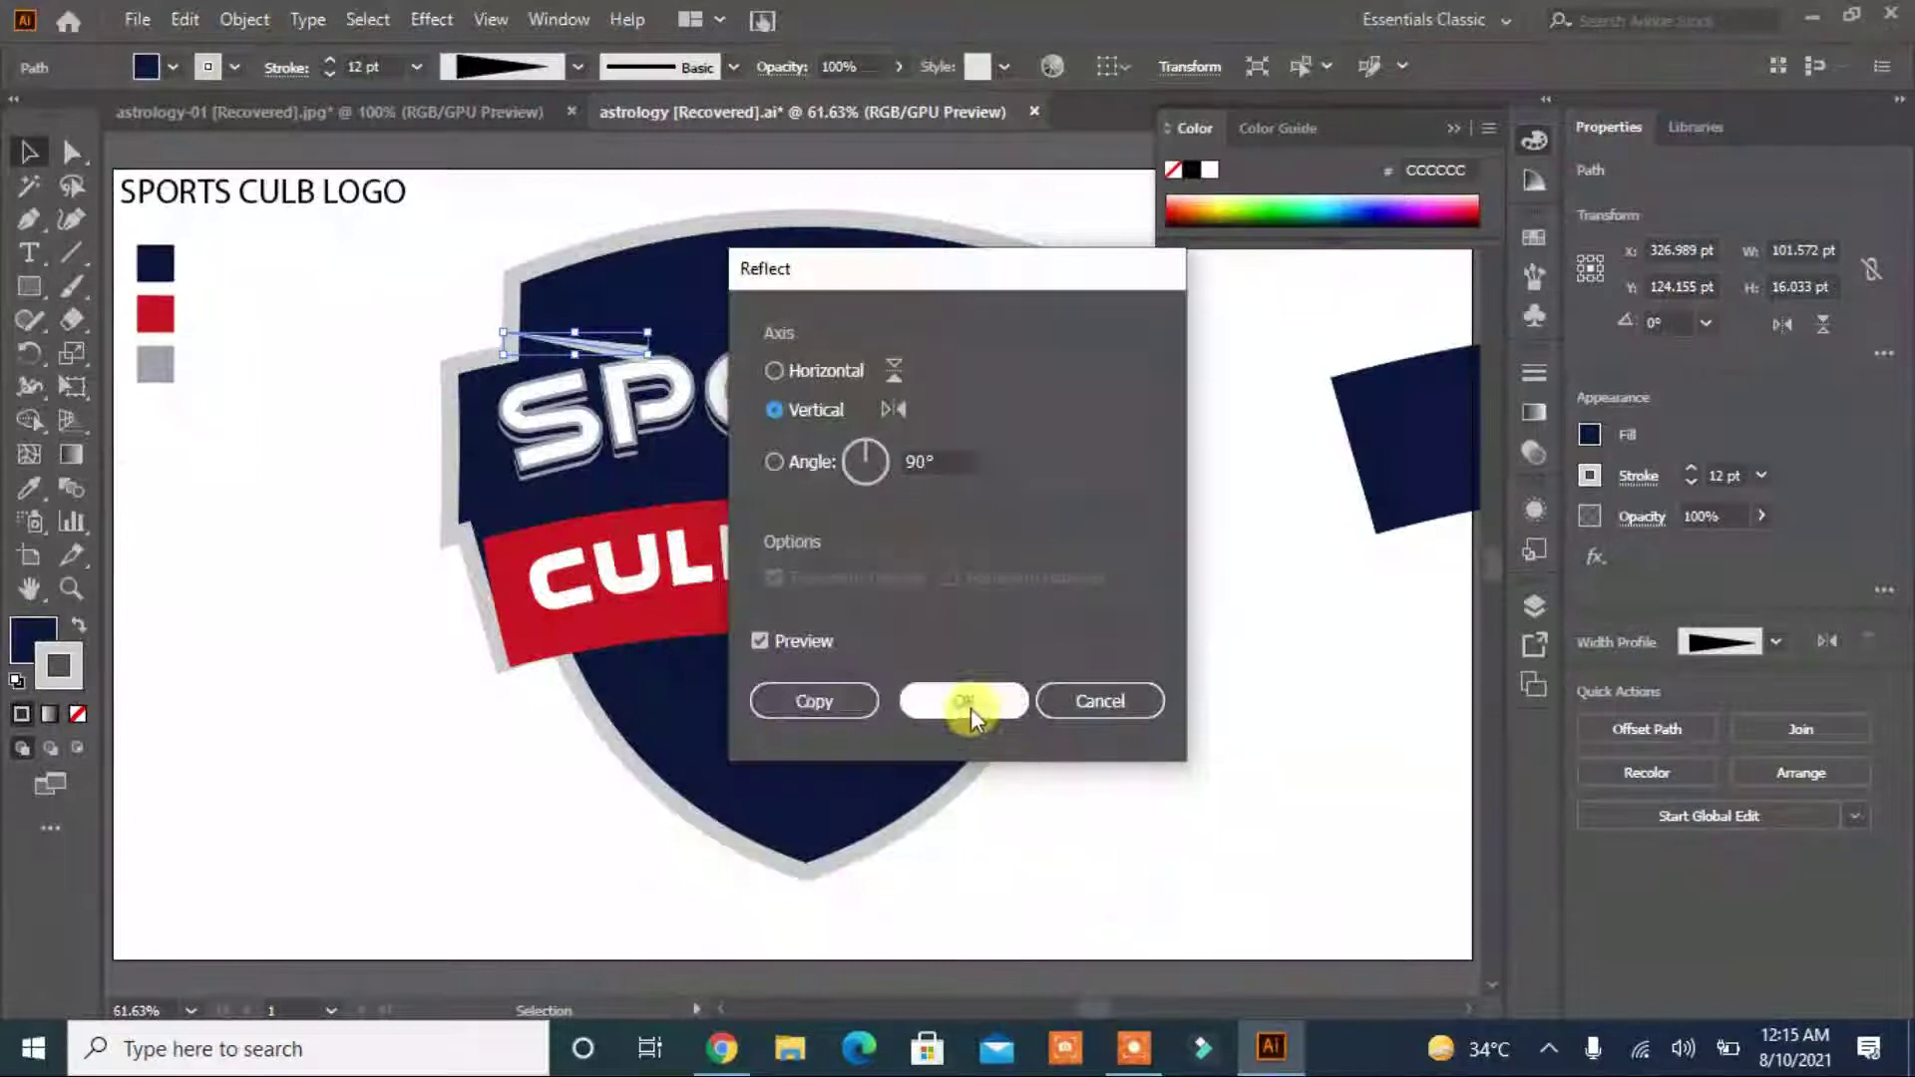
left_click(968, 702)
left_click_drag(574, 340, 1039, 351)
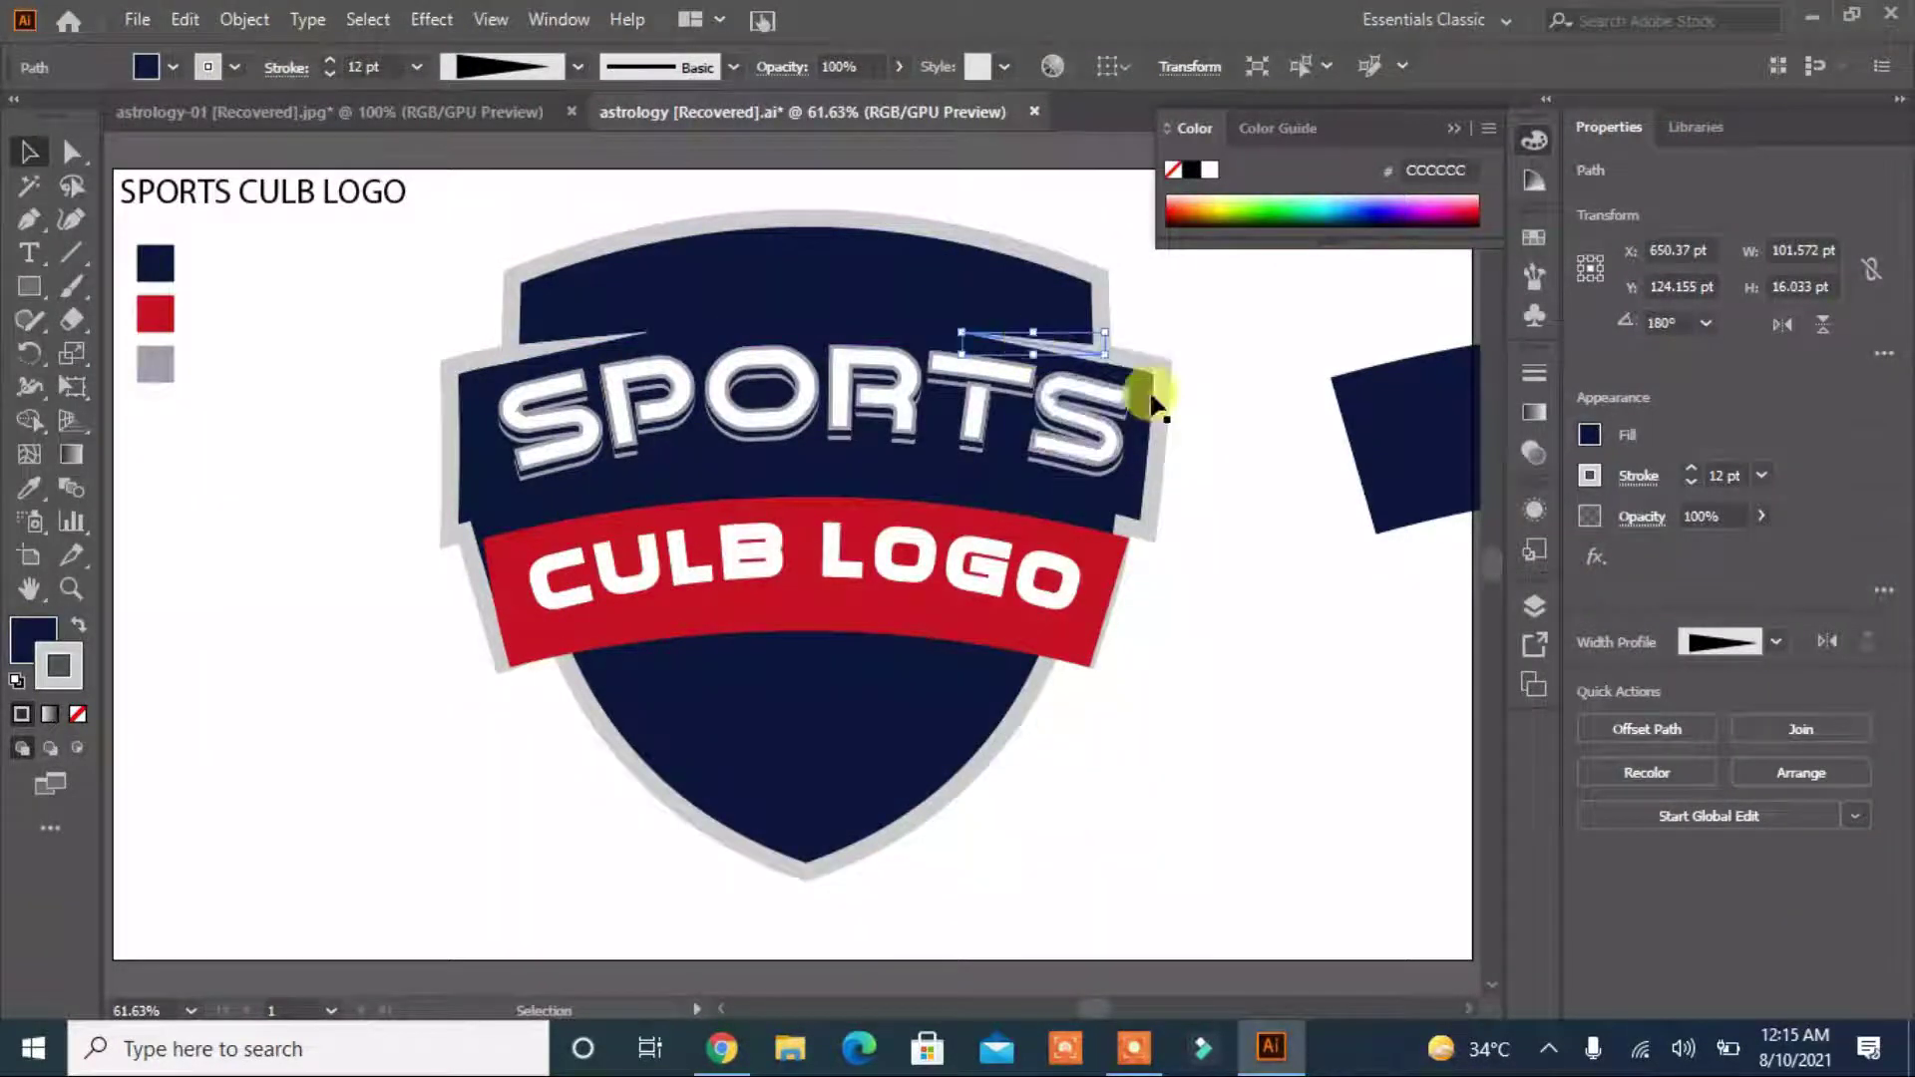
left_click(1206, 571)
left_click_drag(530, 377, 502, 523)
mouse_move(1073, 345)
left_mouse_down()
mouse_move(1098, 444)
mouse_move(1091, 530)
left_mouse_up()
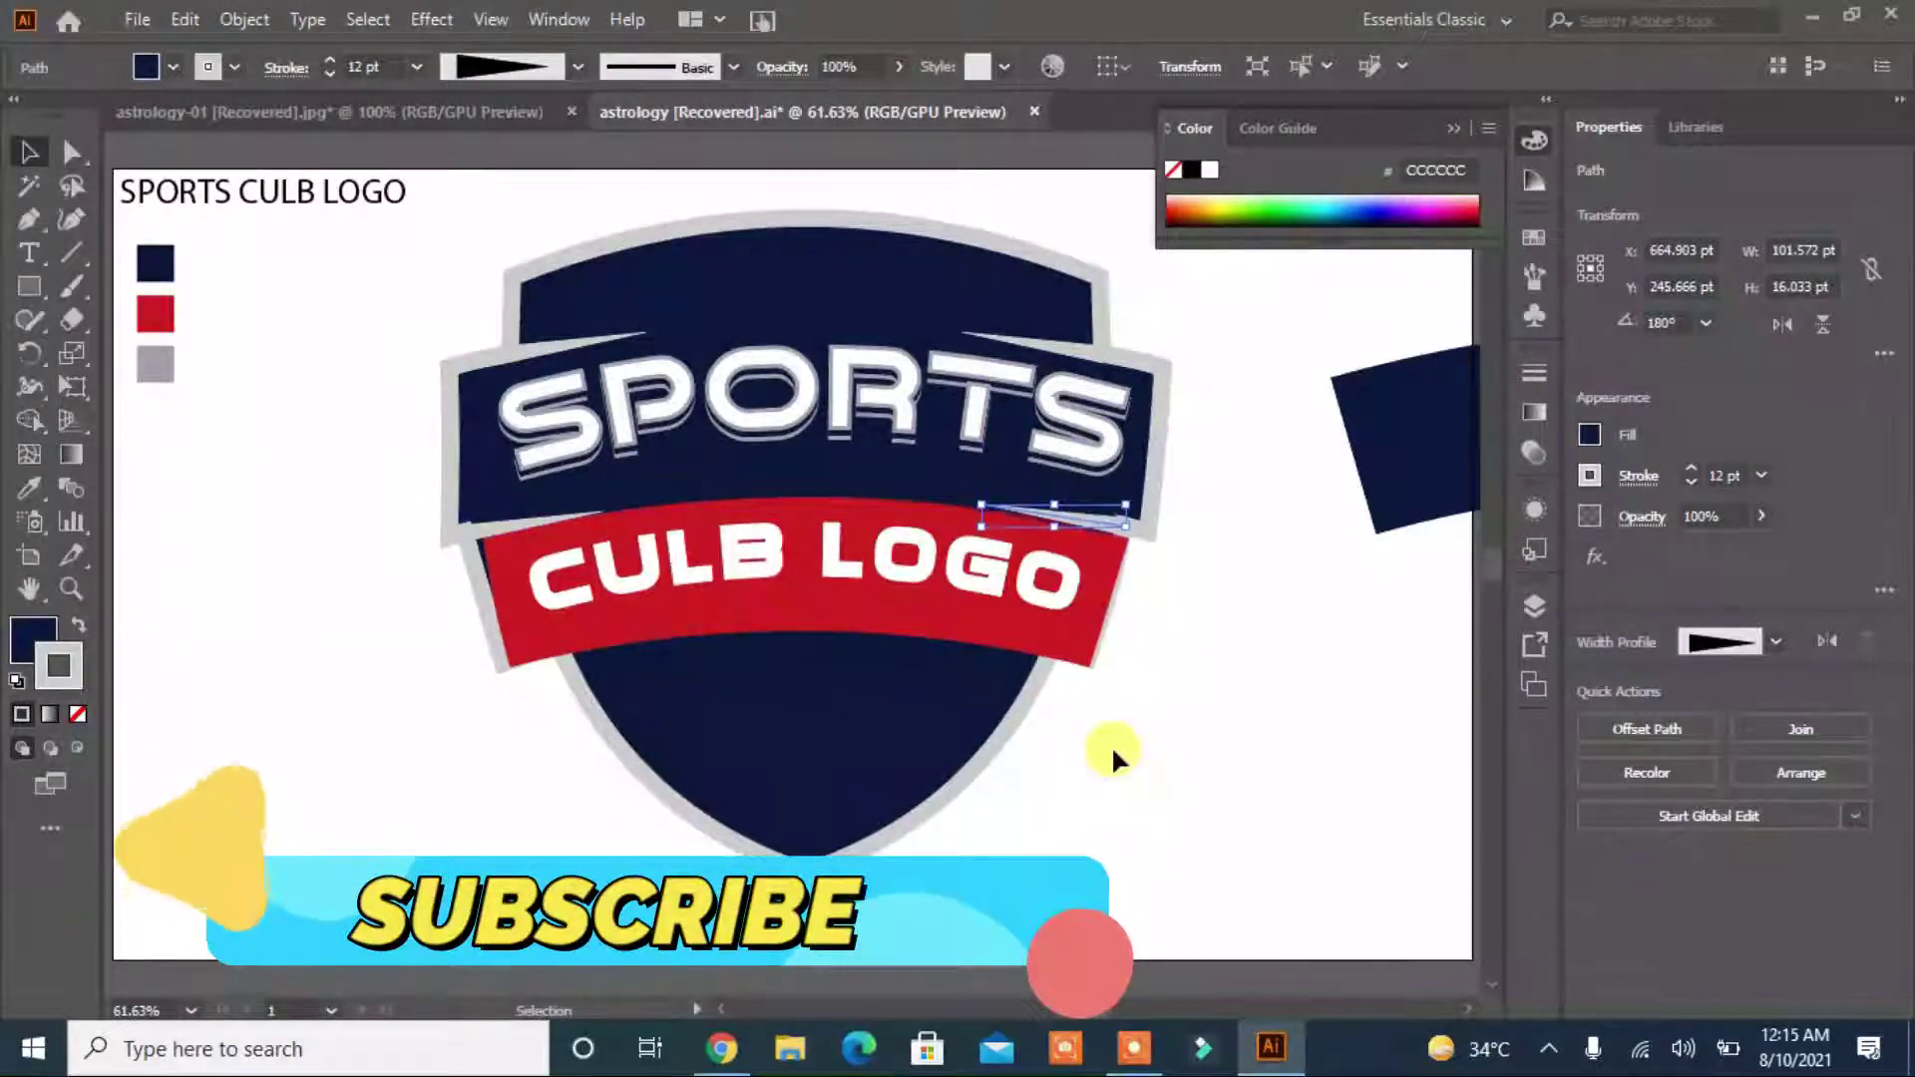
key("ctrl+shift+a")
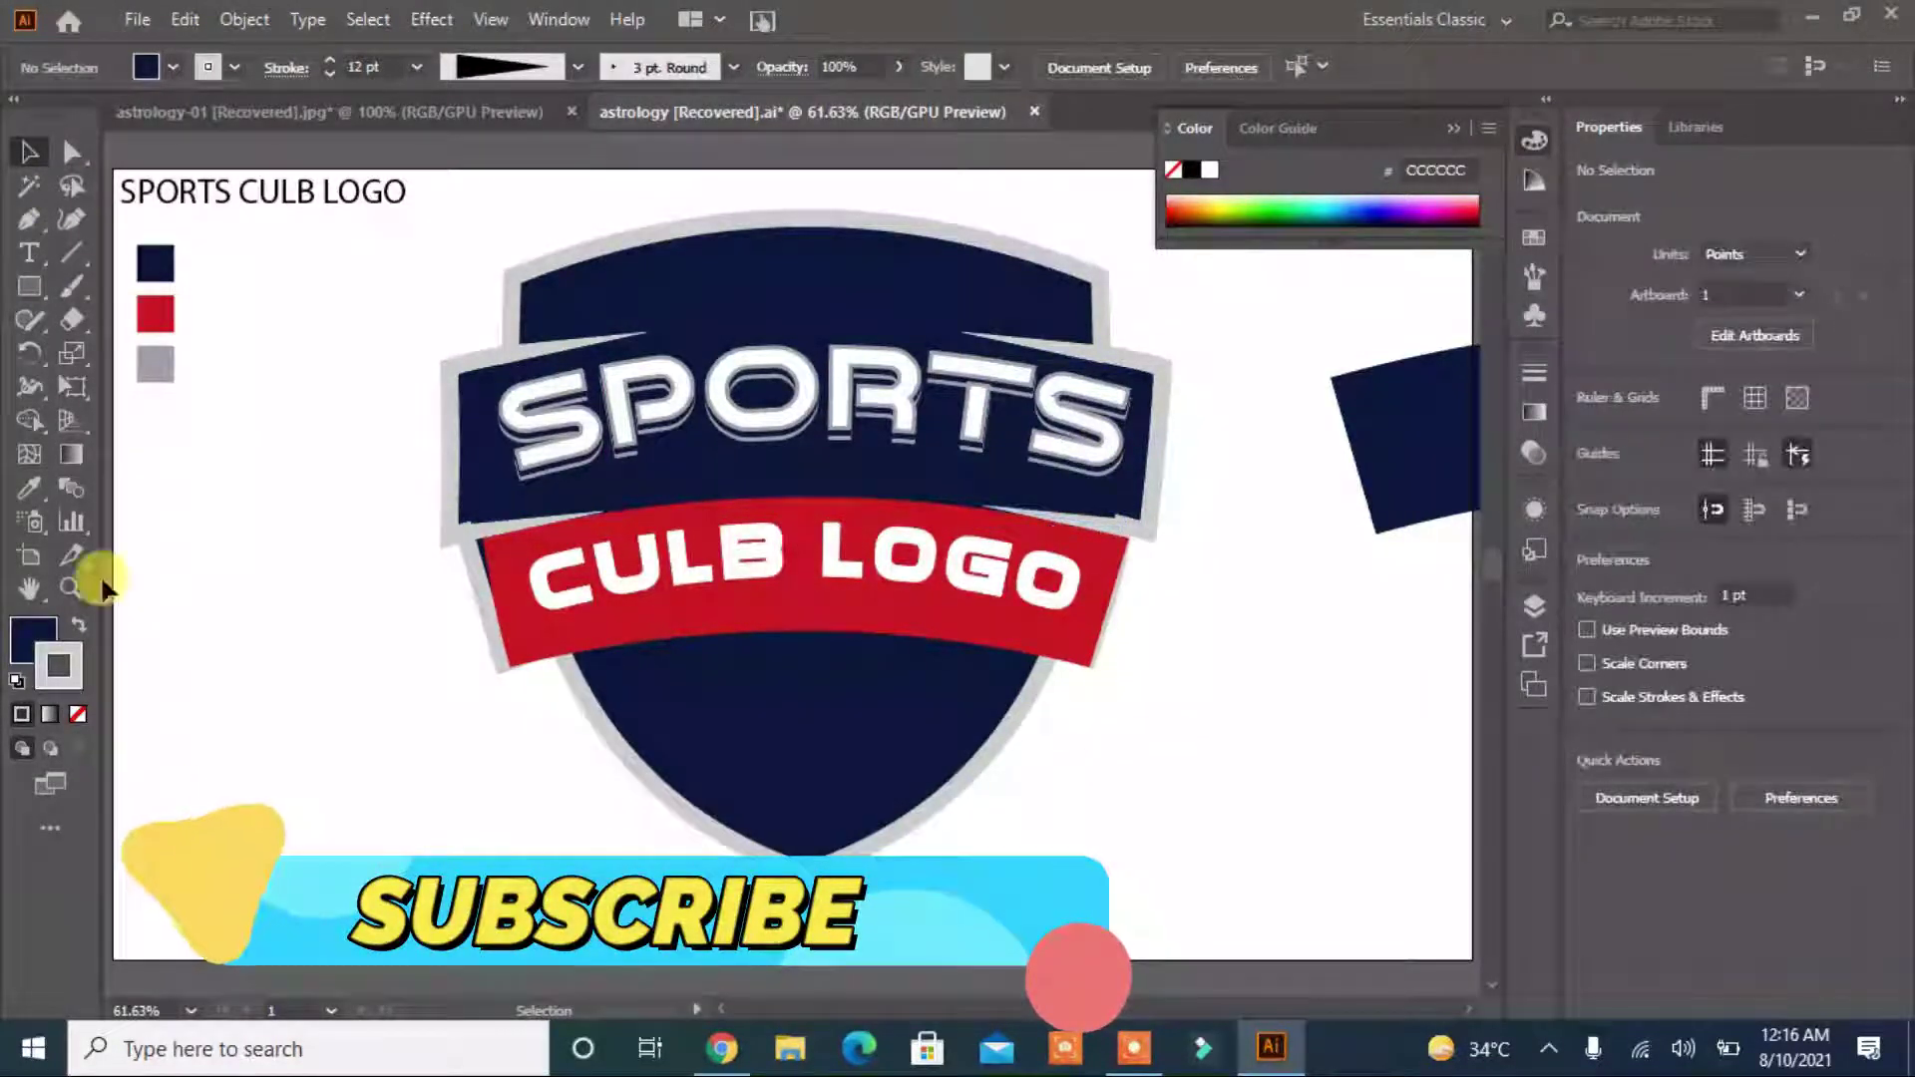
key("a")
left_click(466, 547)
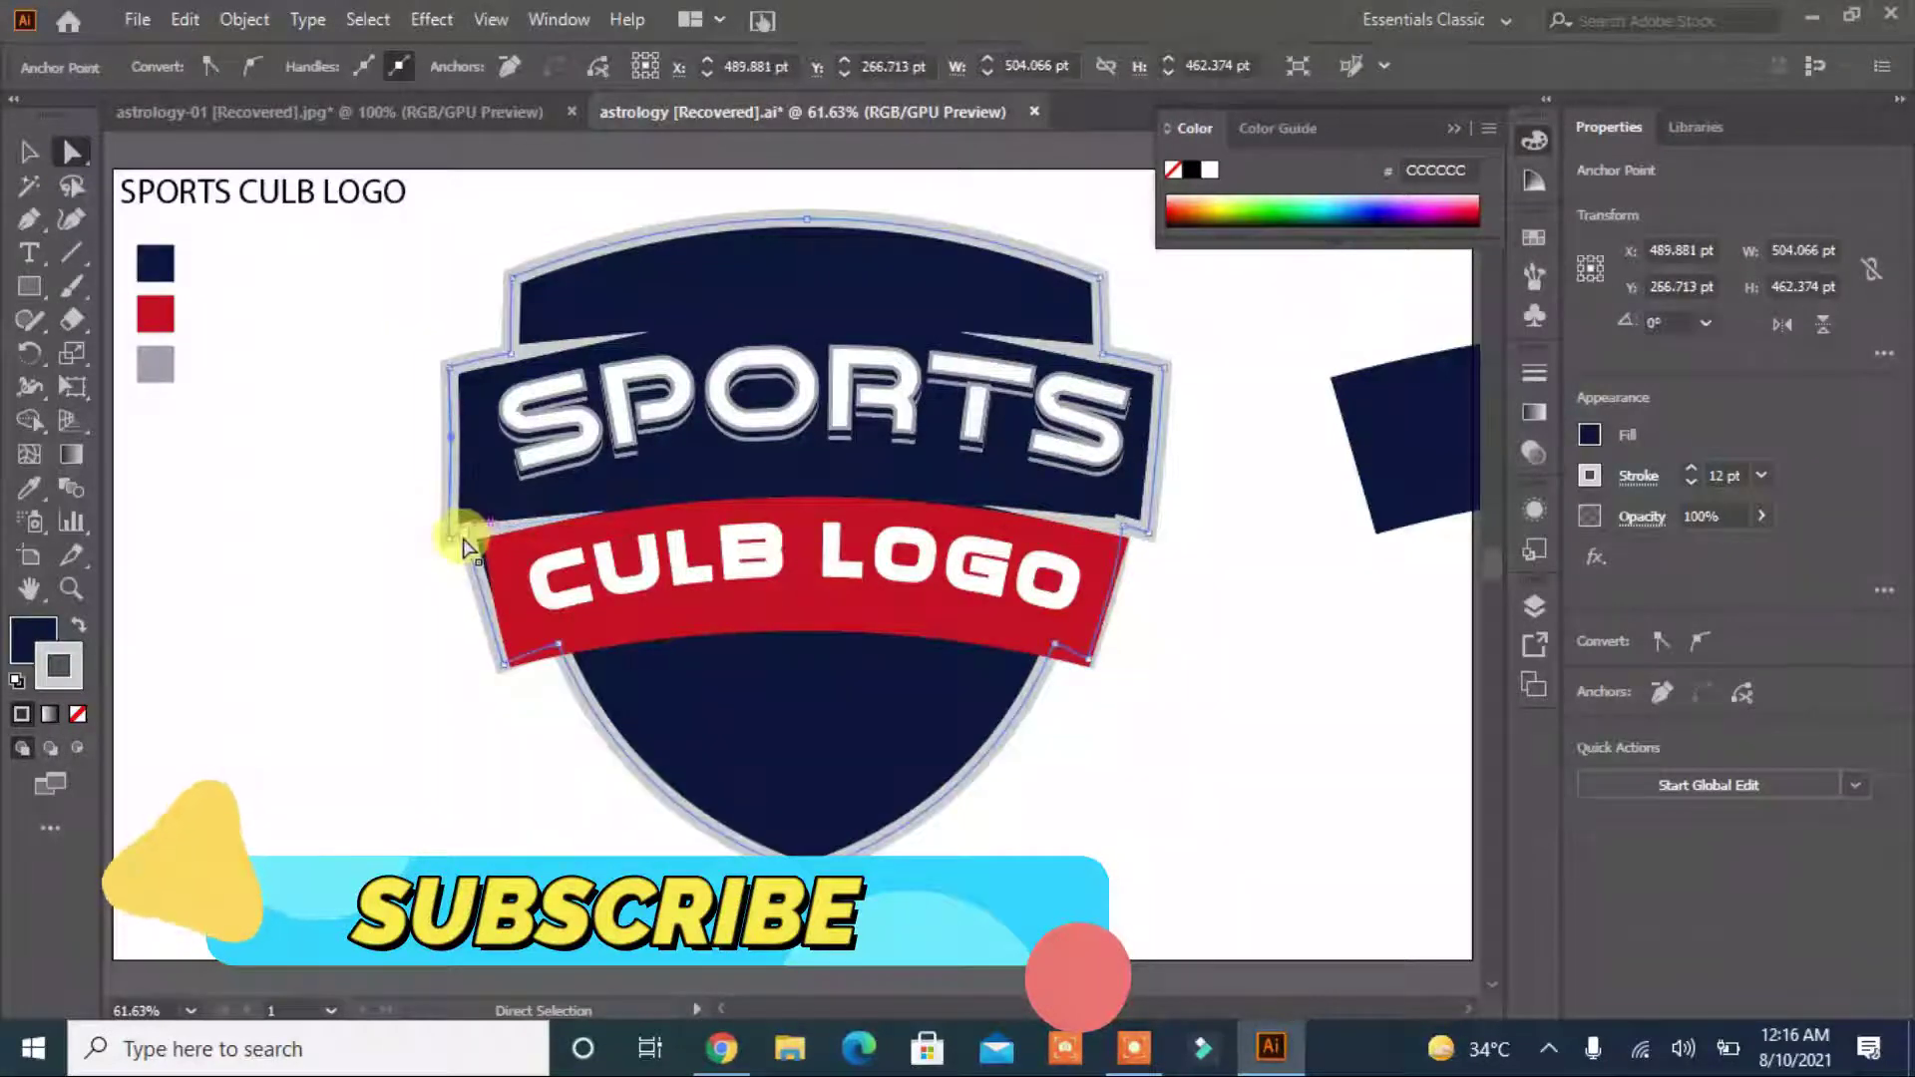
left_click(1124, 525)
left_click(1246, 942)
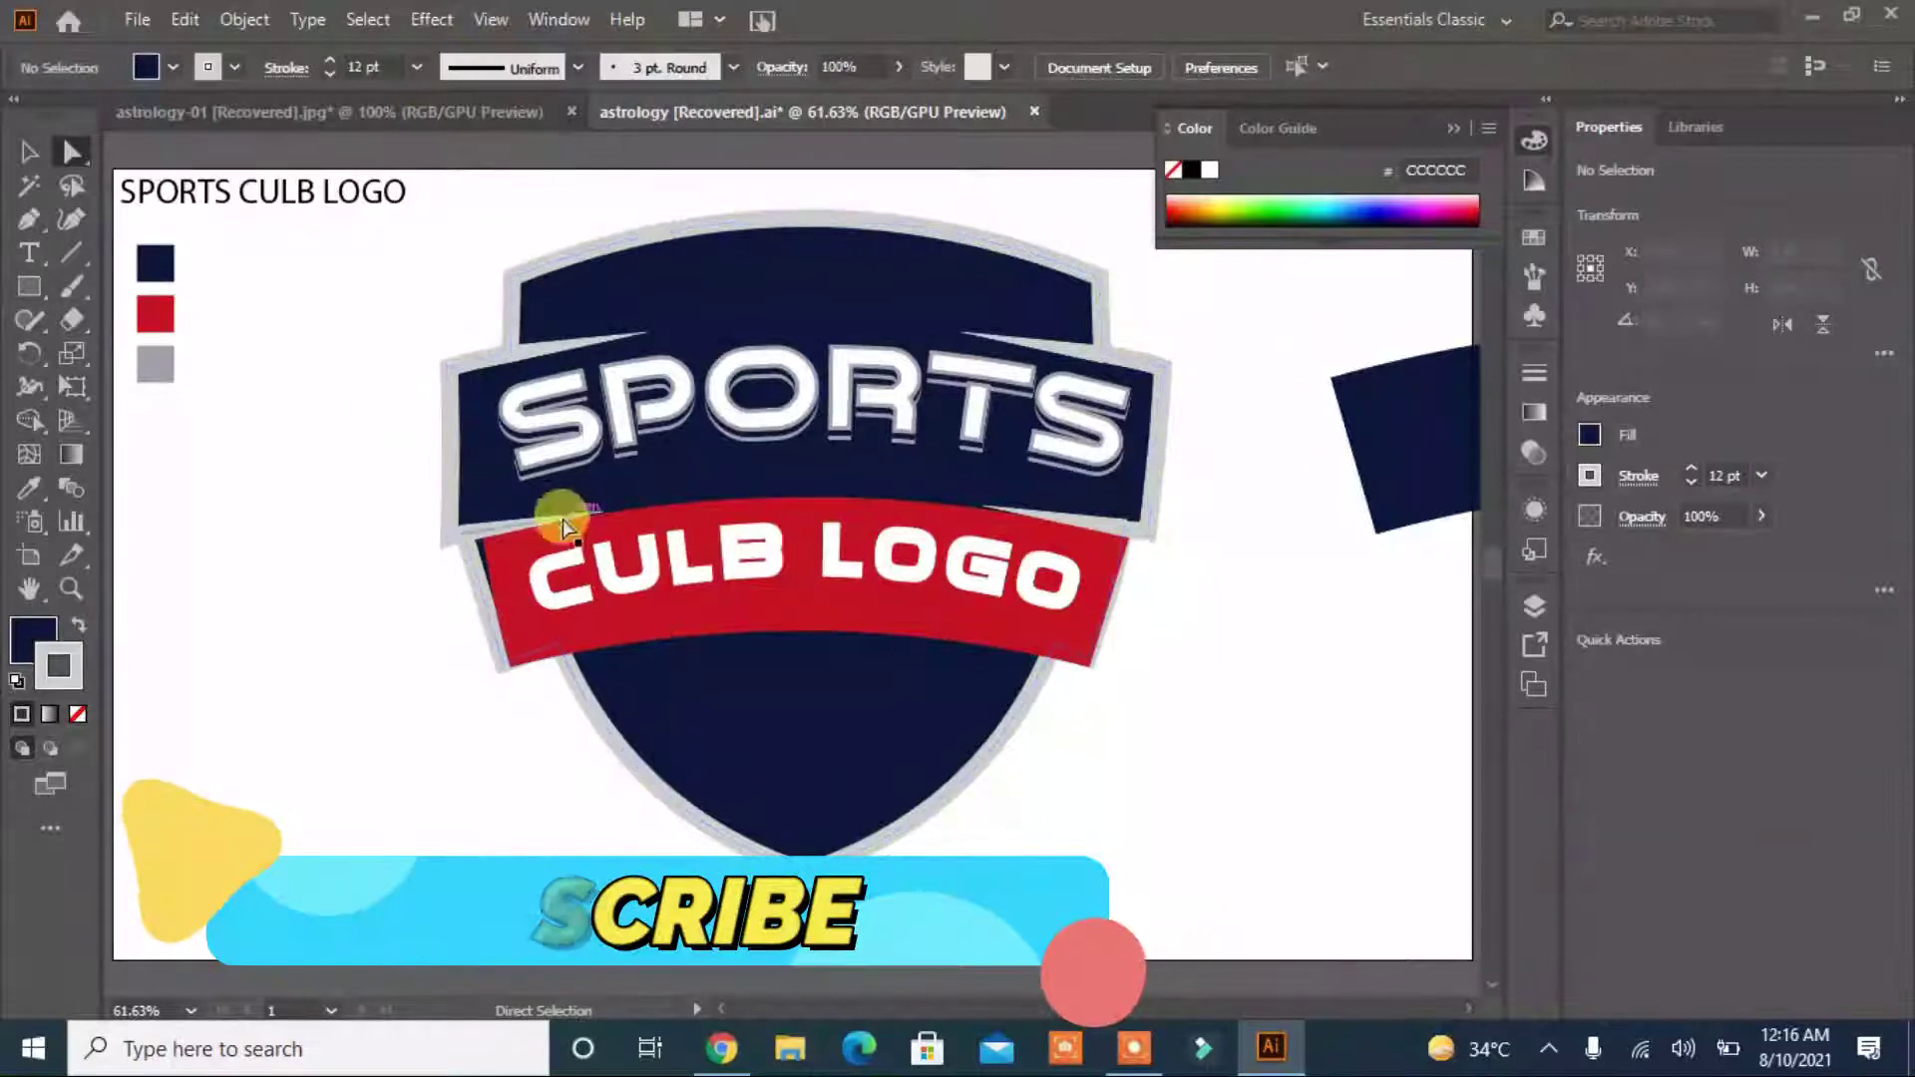
left_click(484, 544)
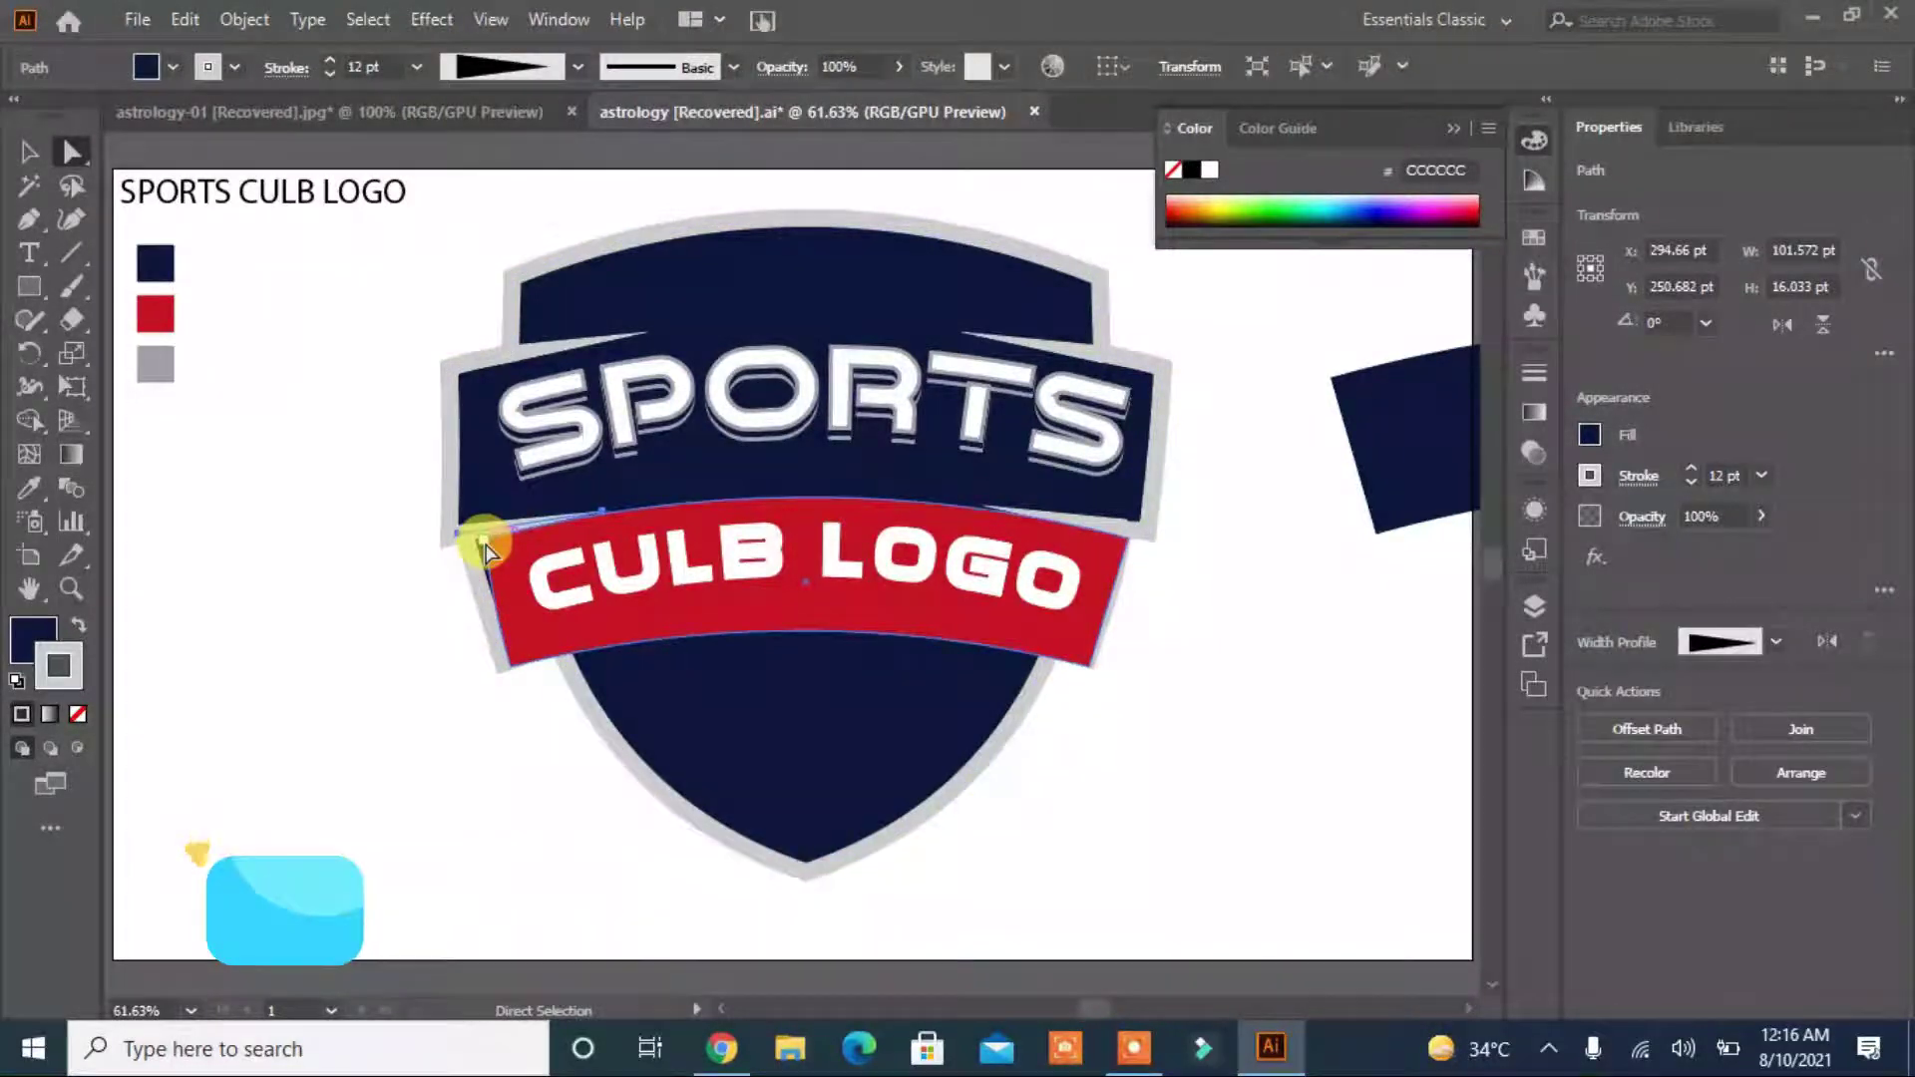
left_click(487, 548)
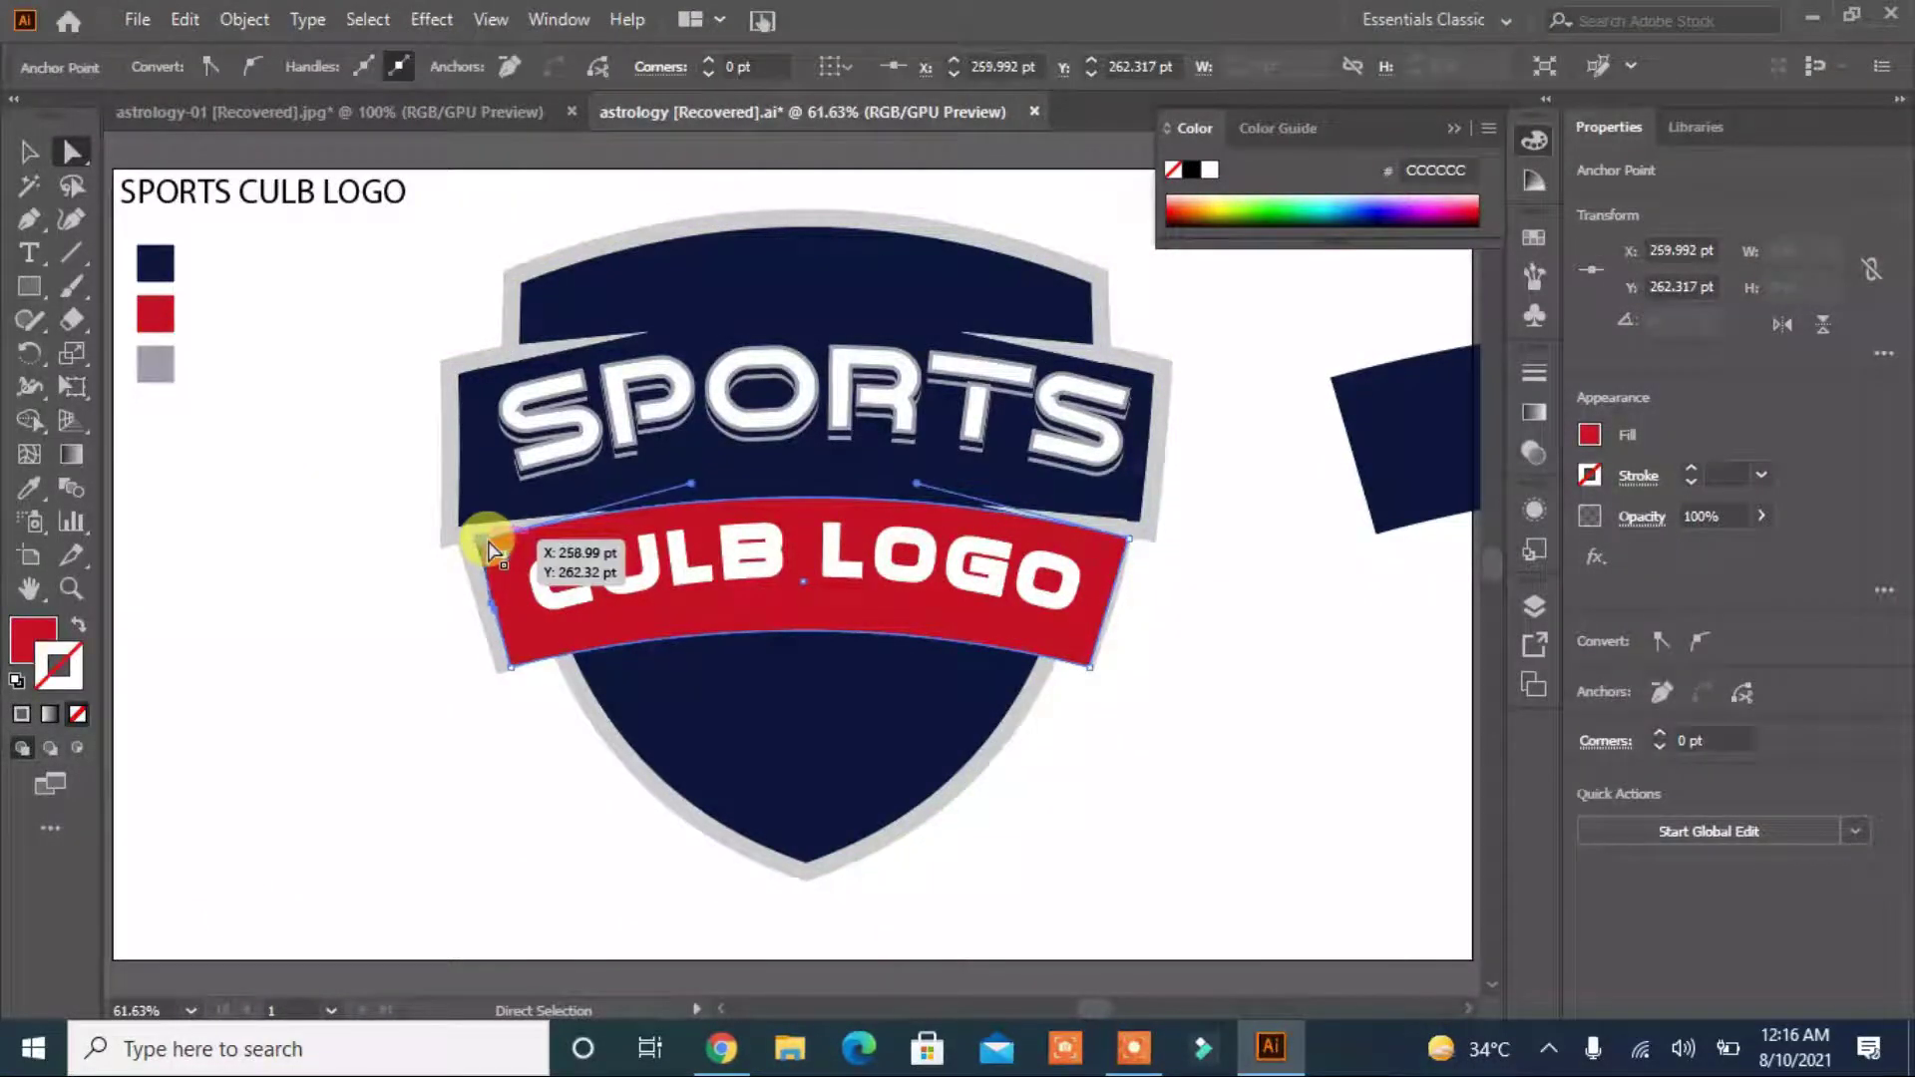
left_click(354, 763)
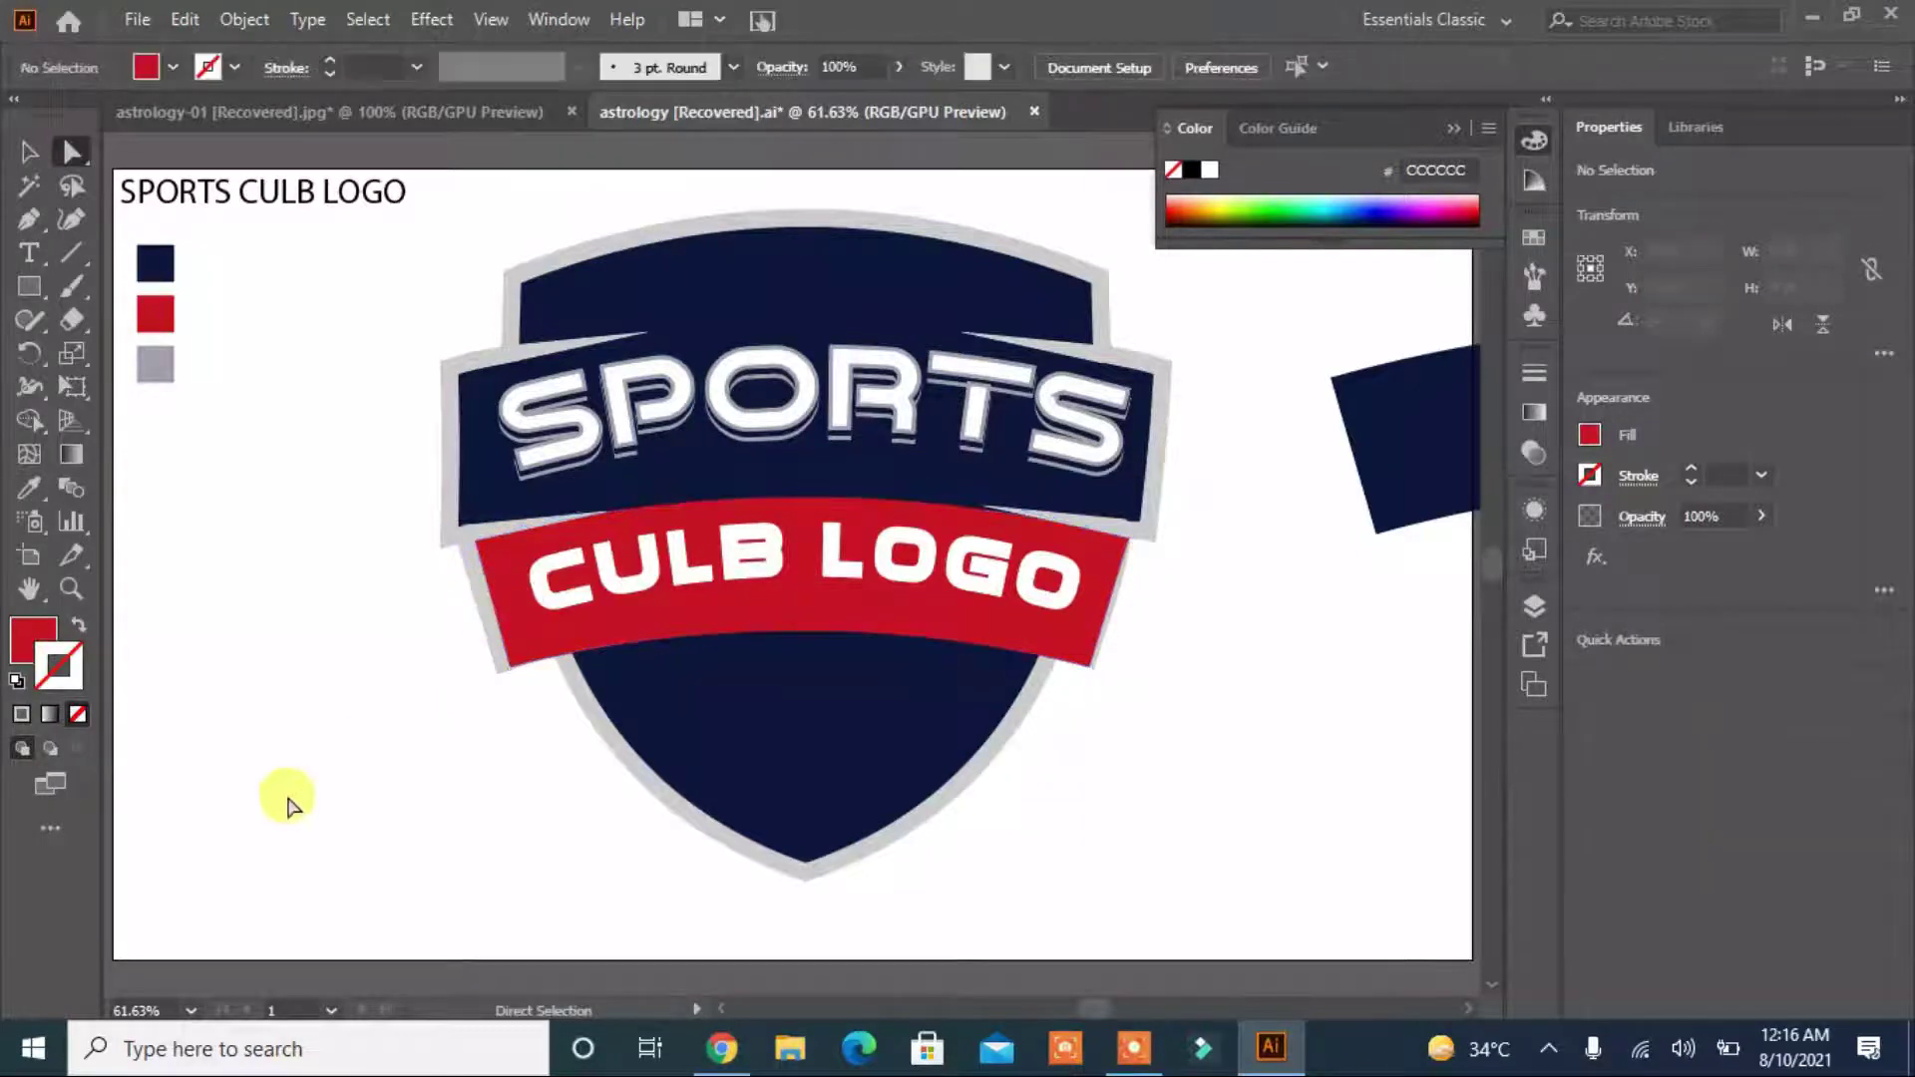
left_click(1132, 539)
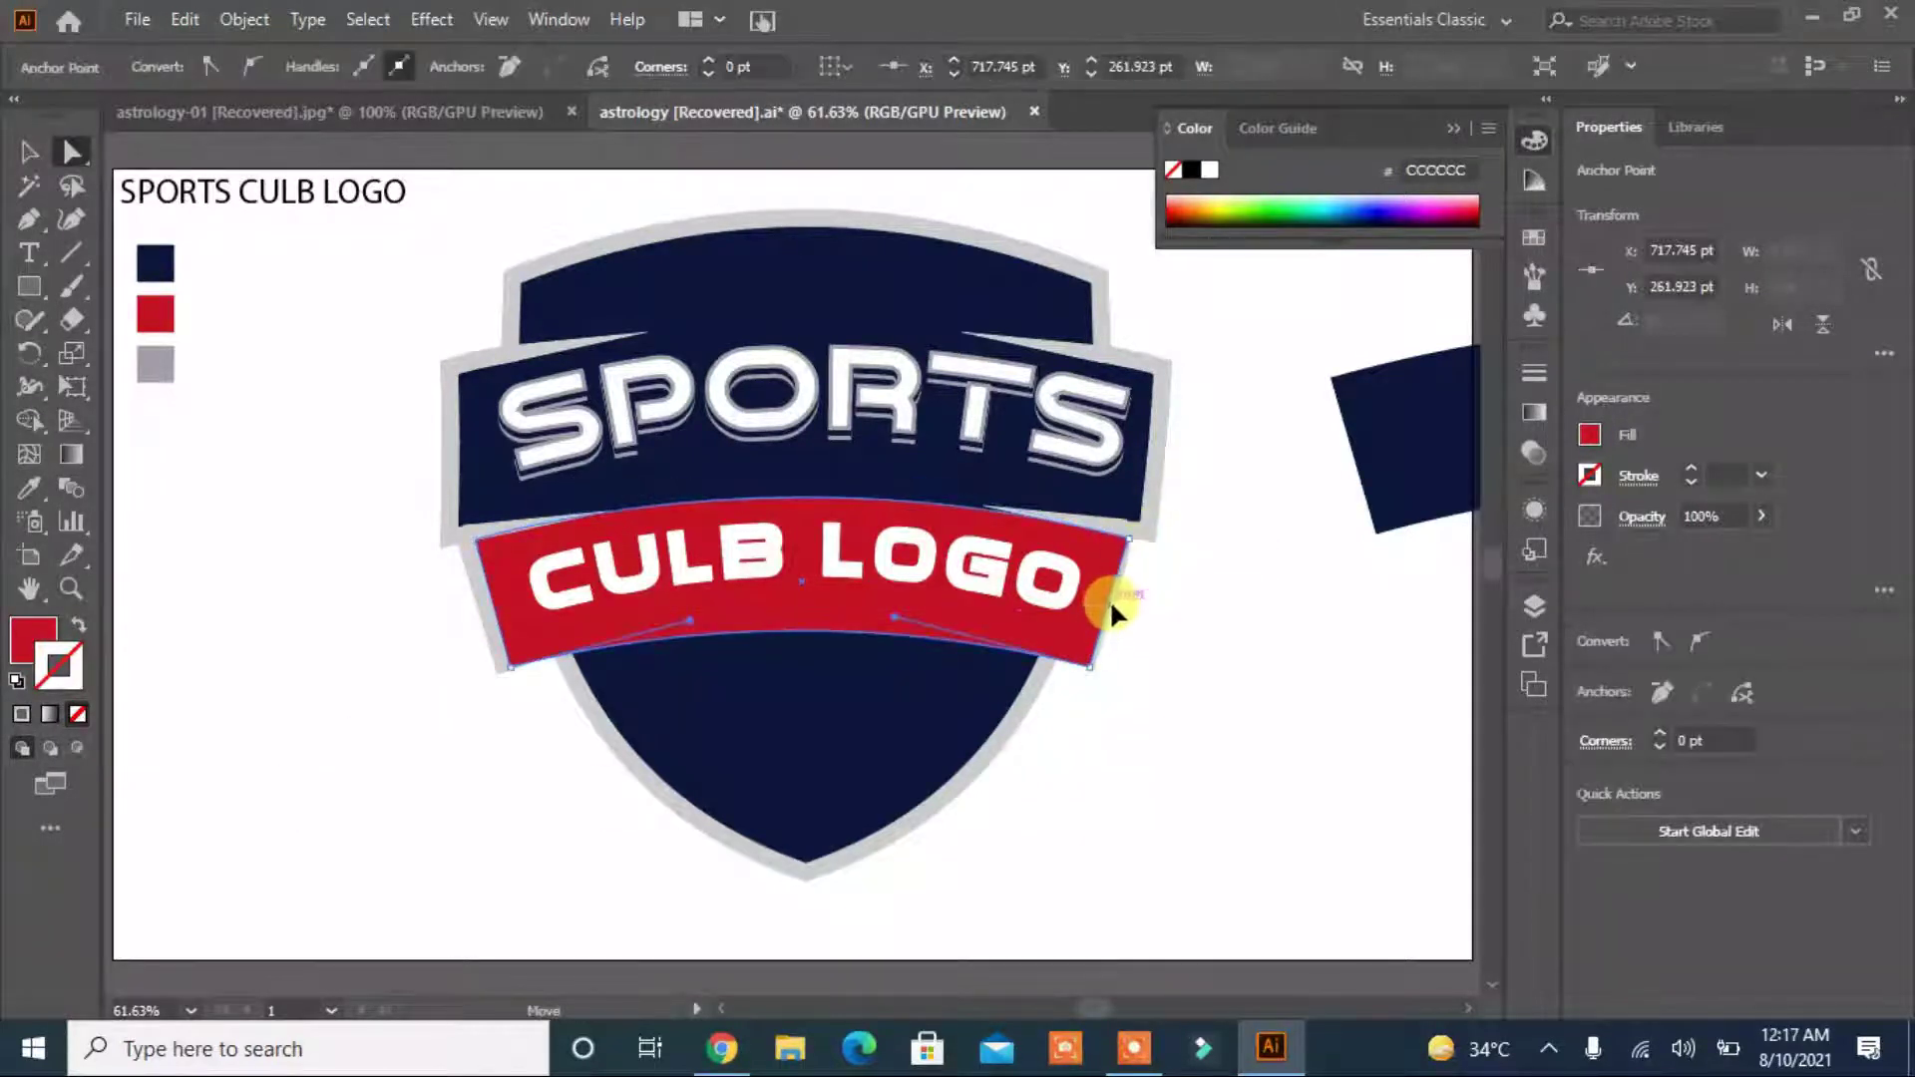
left_click(1068, 736)
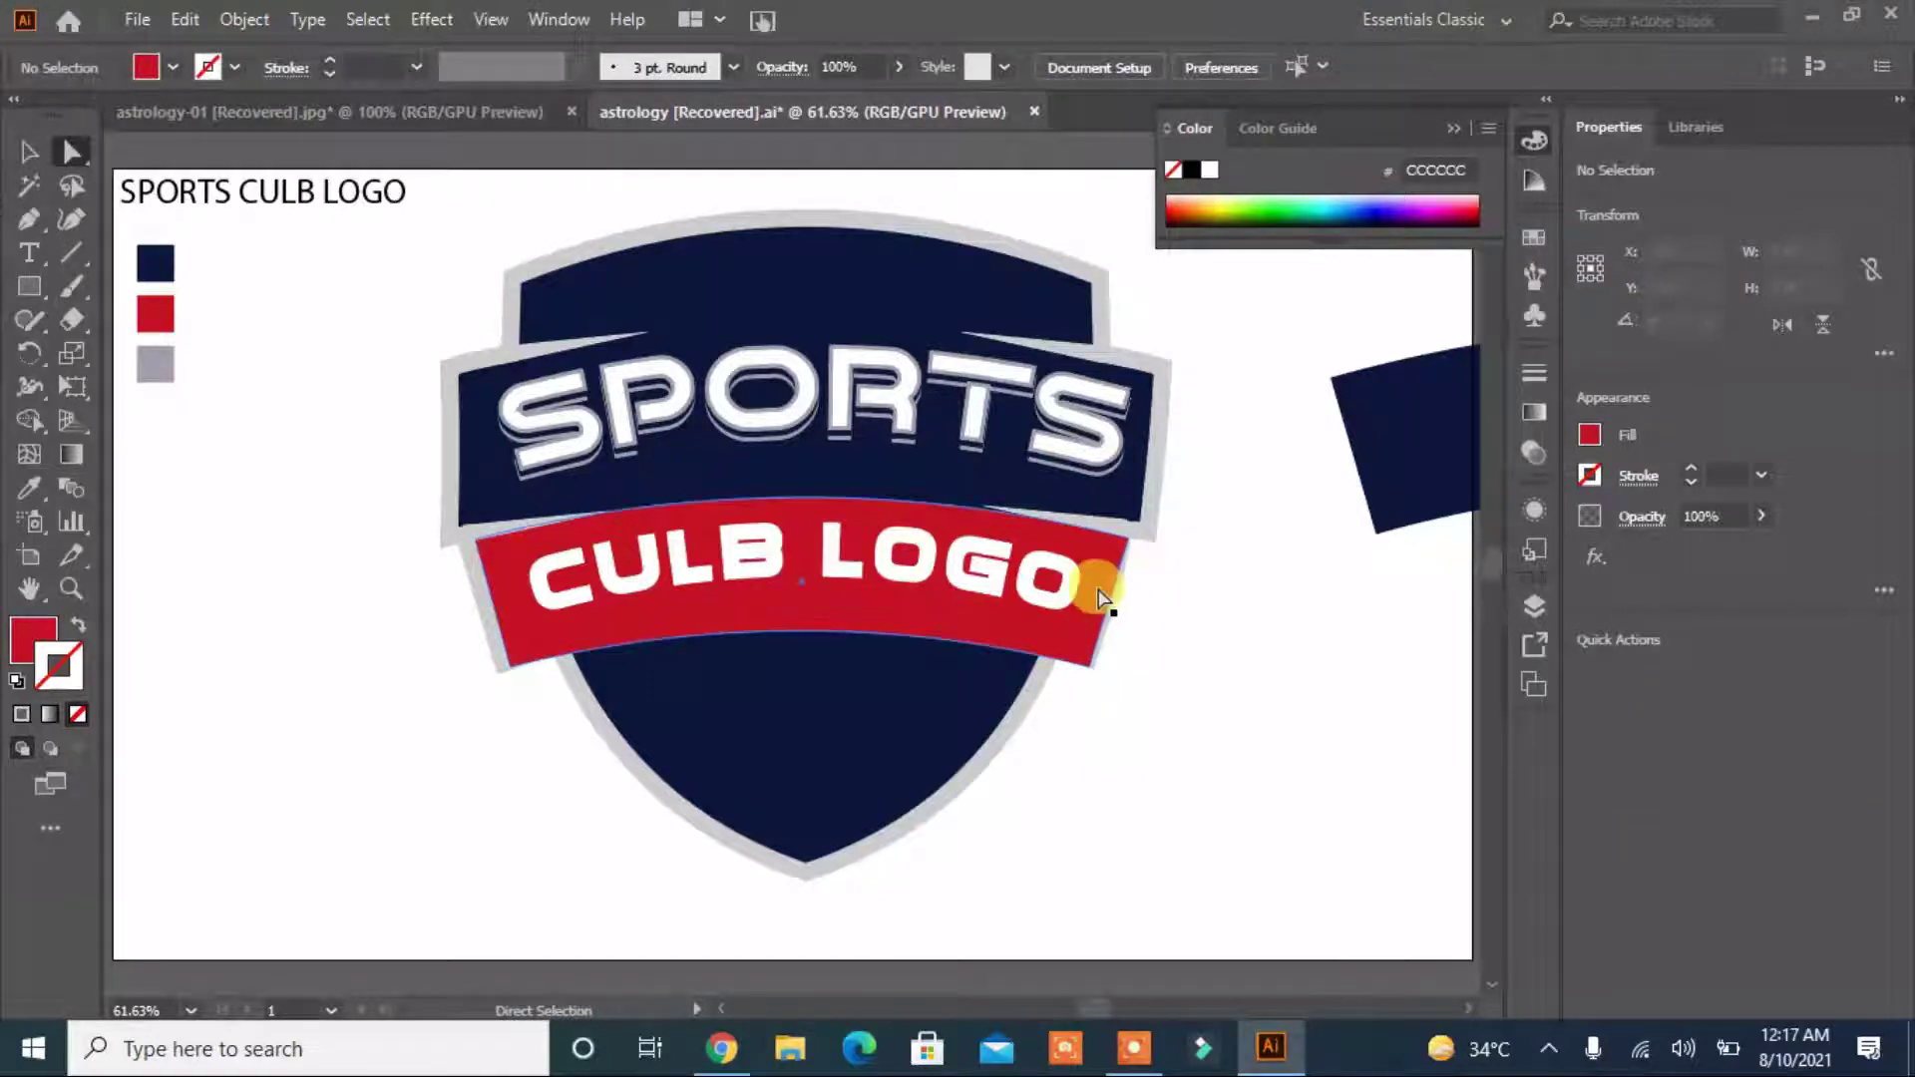
left_click(750, 516)
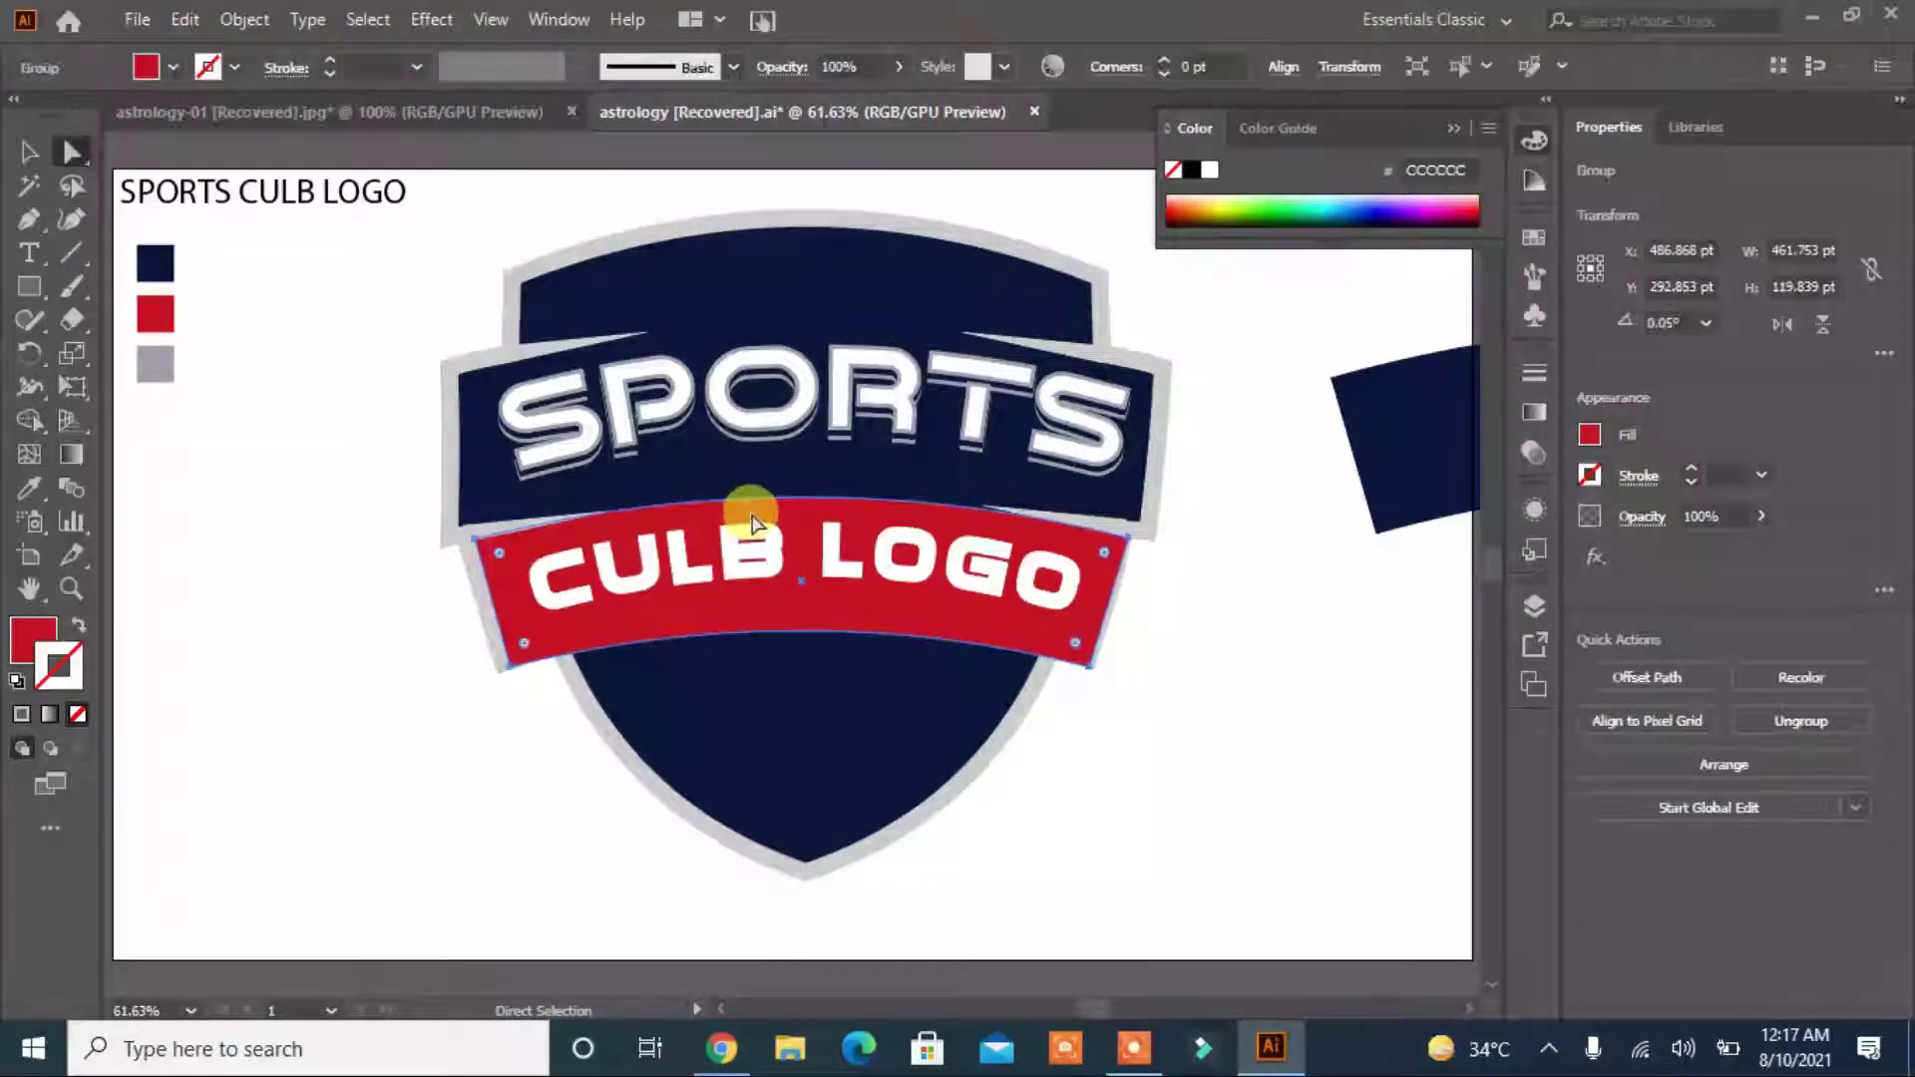
left_click(1034, 769)
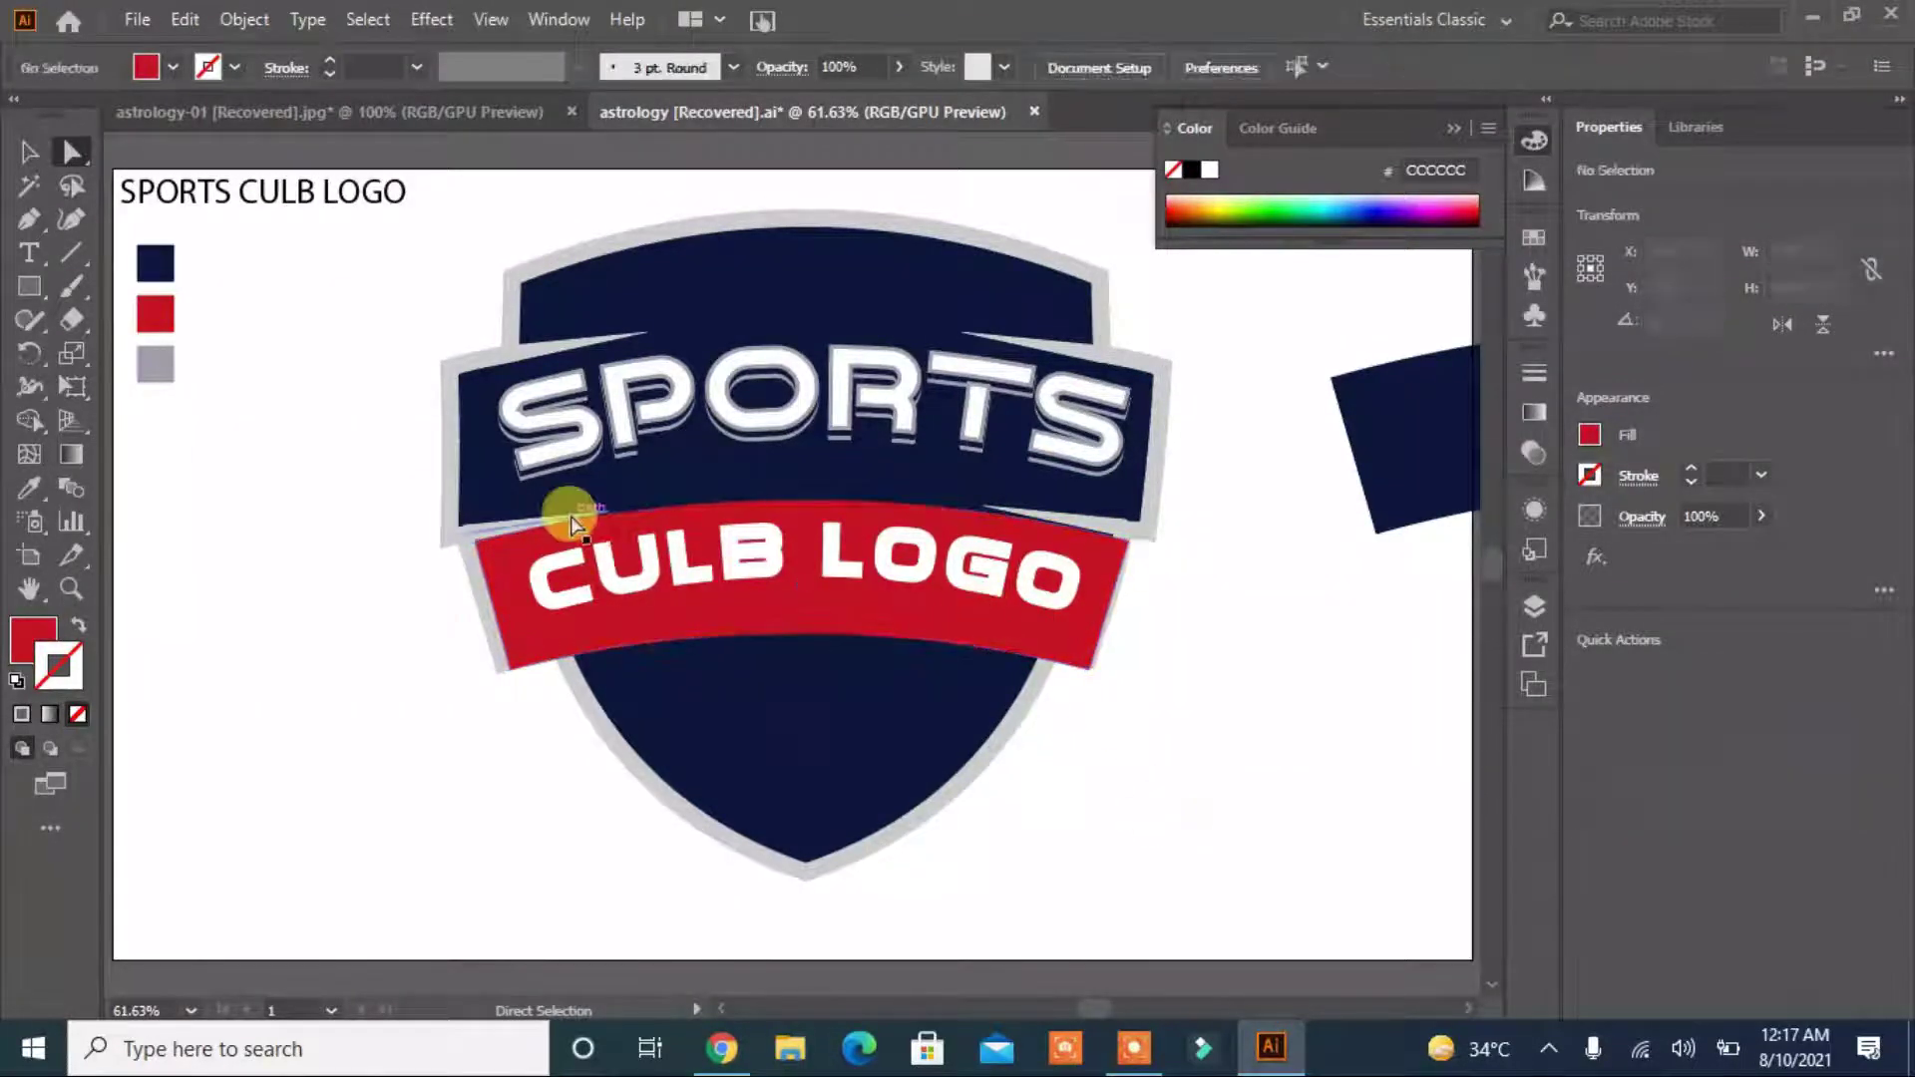
left_click(570, 517)
left_click(898, 825)
left_click_drag(489, 533, 456, 529)
left_click(520, 963)
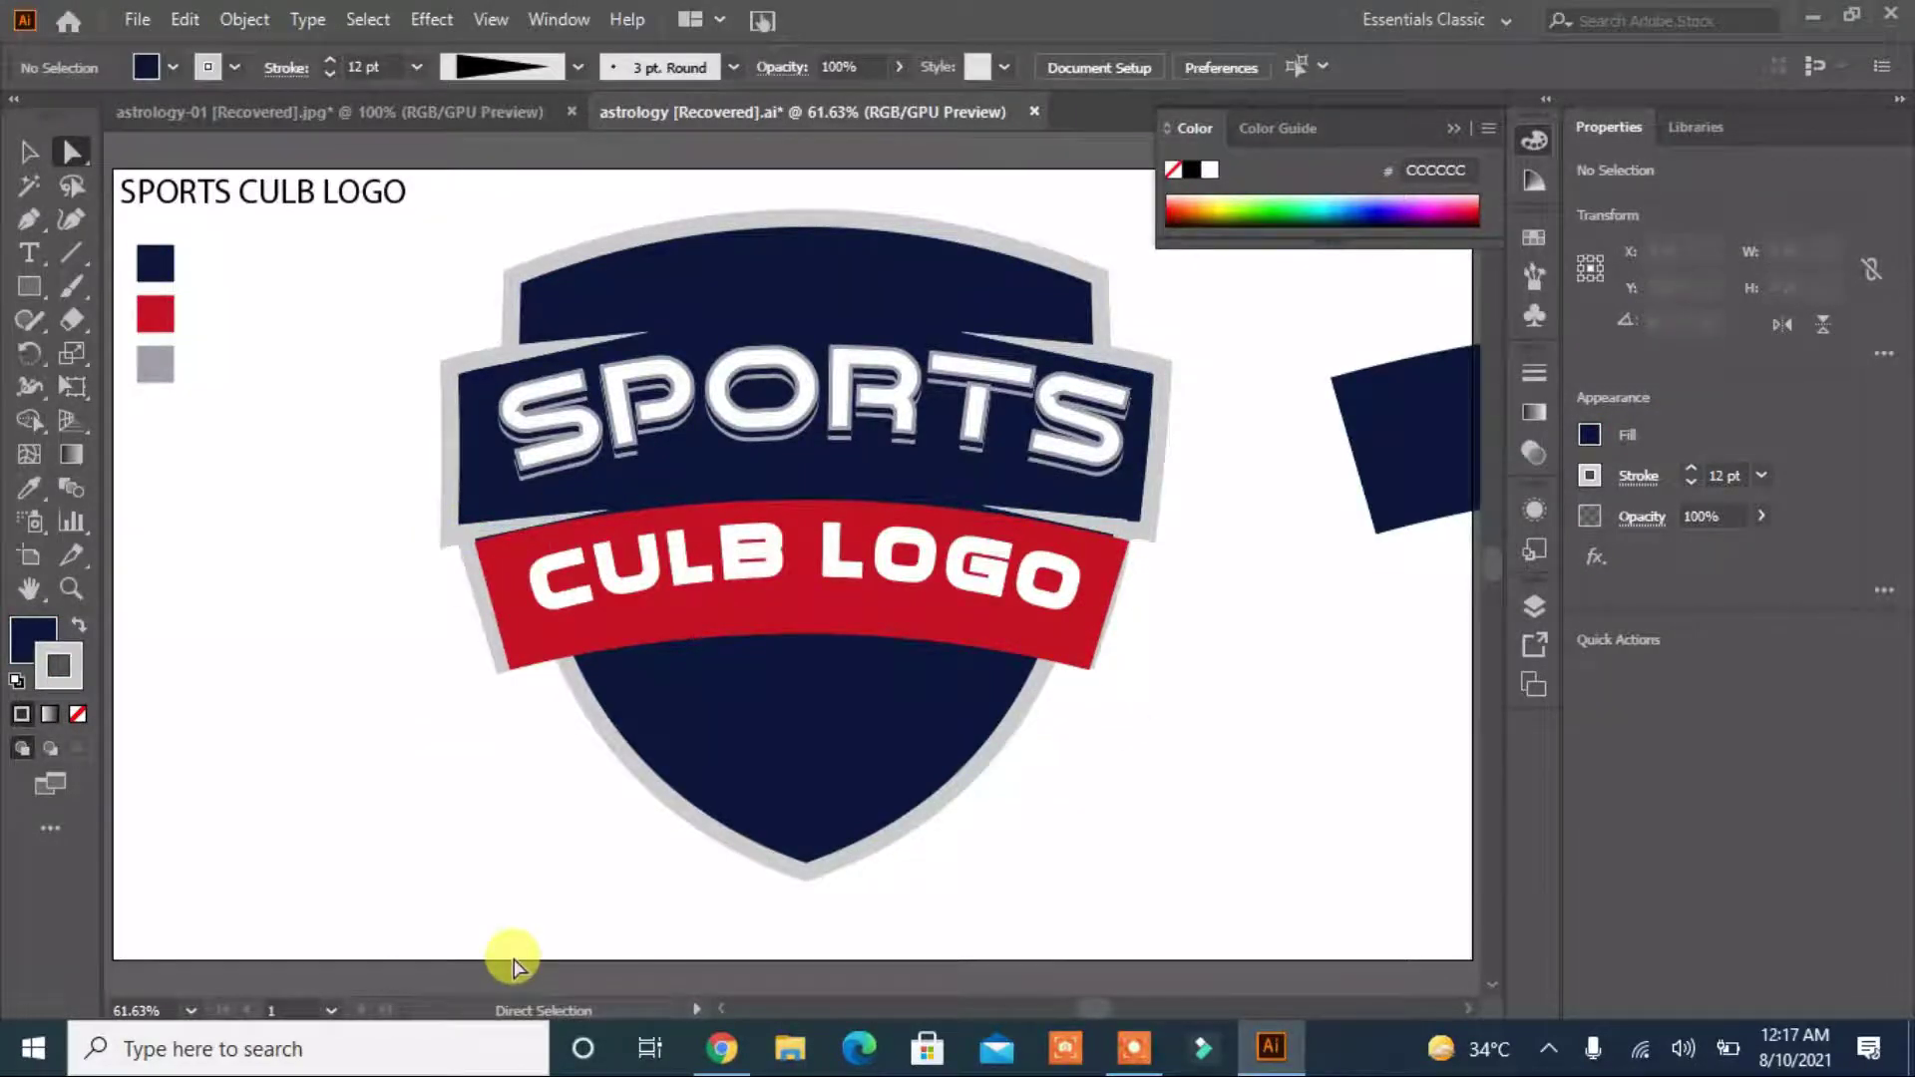
left_click(791, 415)
left_click(1038, 980)
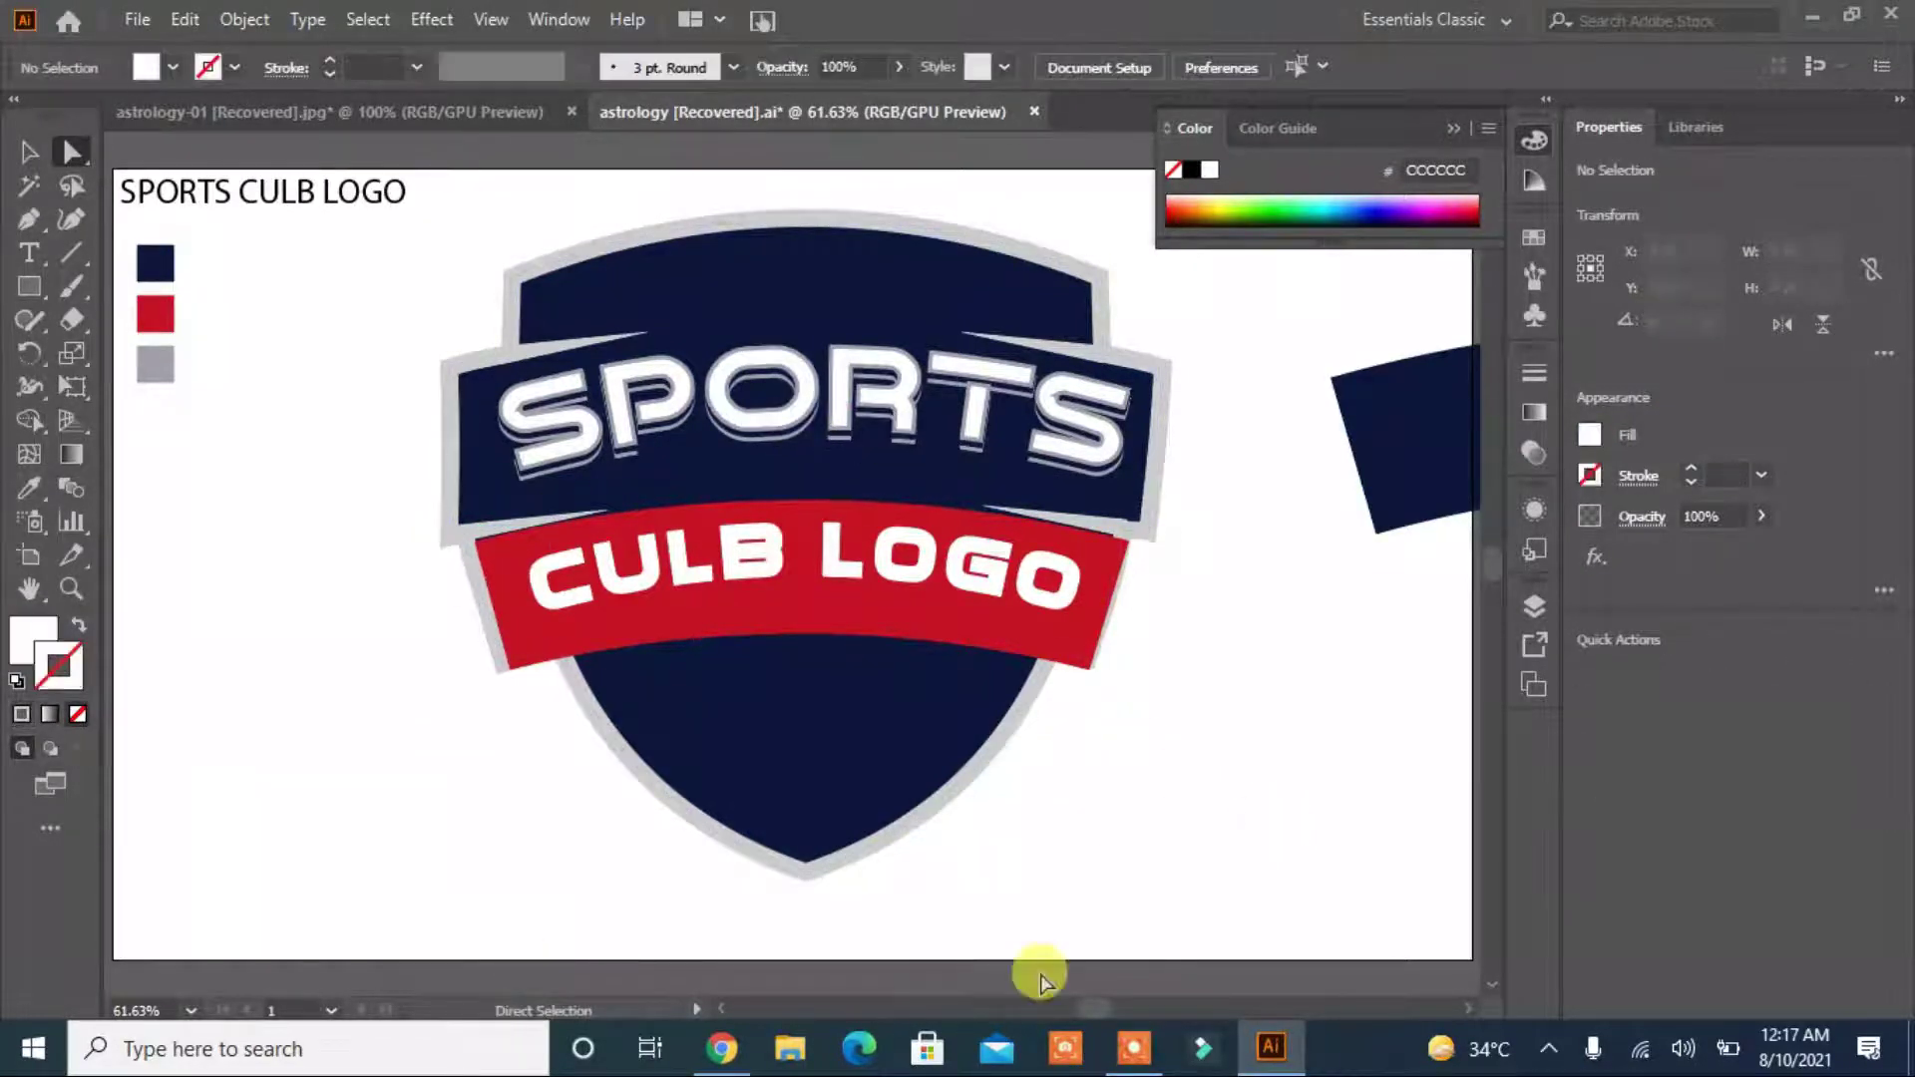
left_click(1116, 351)
left_click_drag(519, 371, 529, 372)
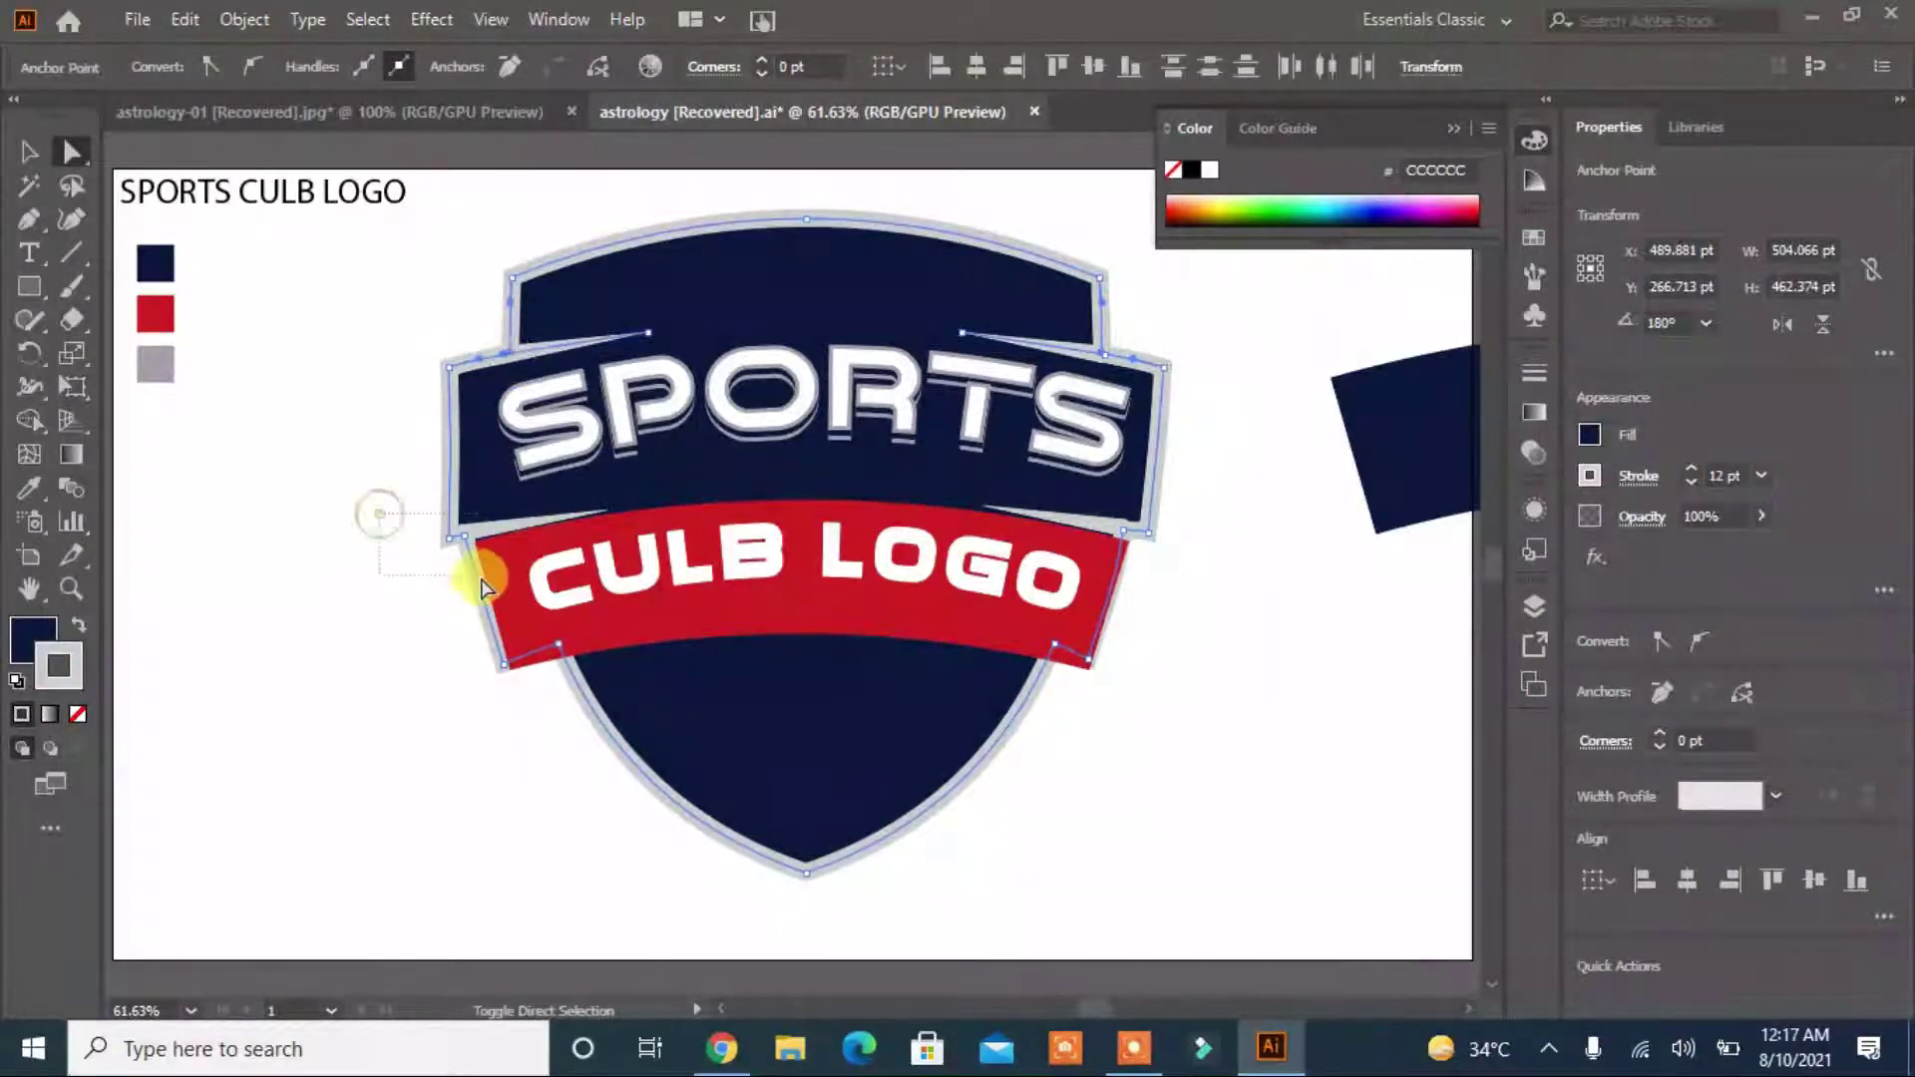
left_click_drag(481, 588, 1134, 643)
left_click(1042, 697)
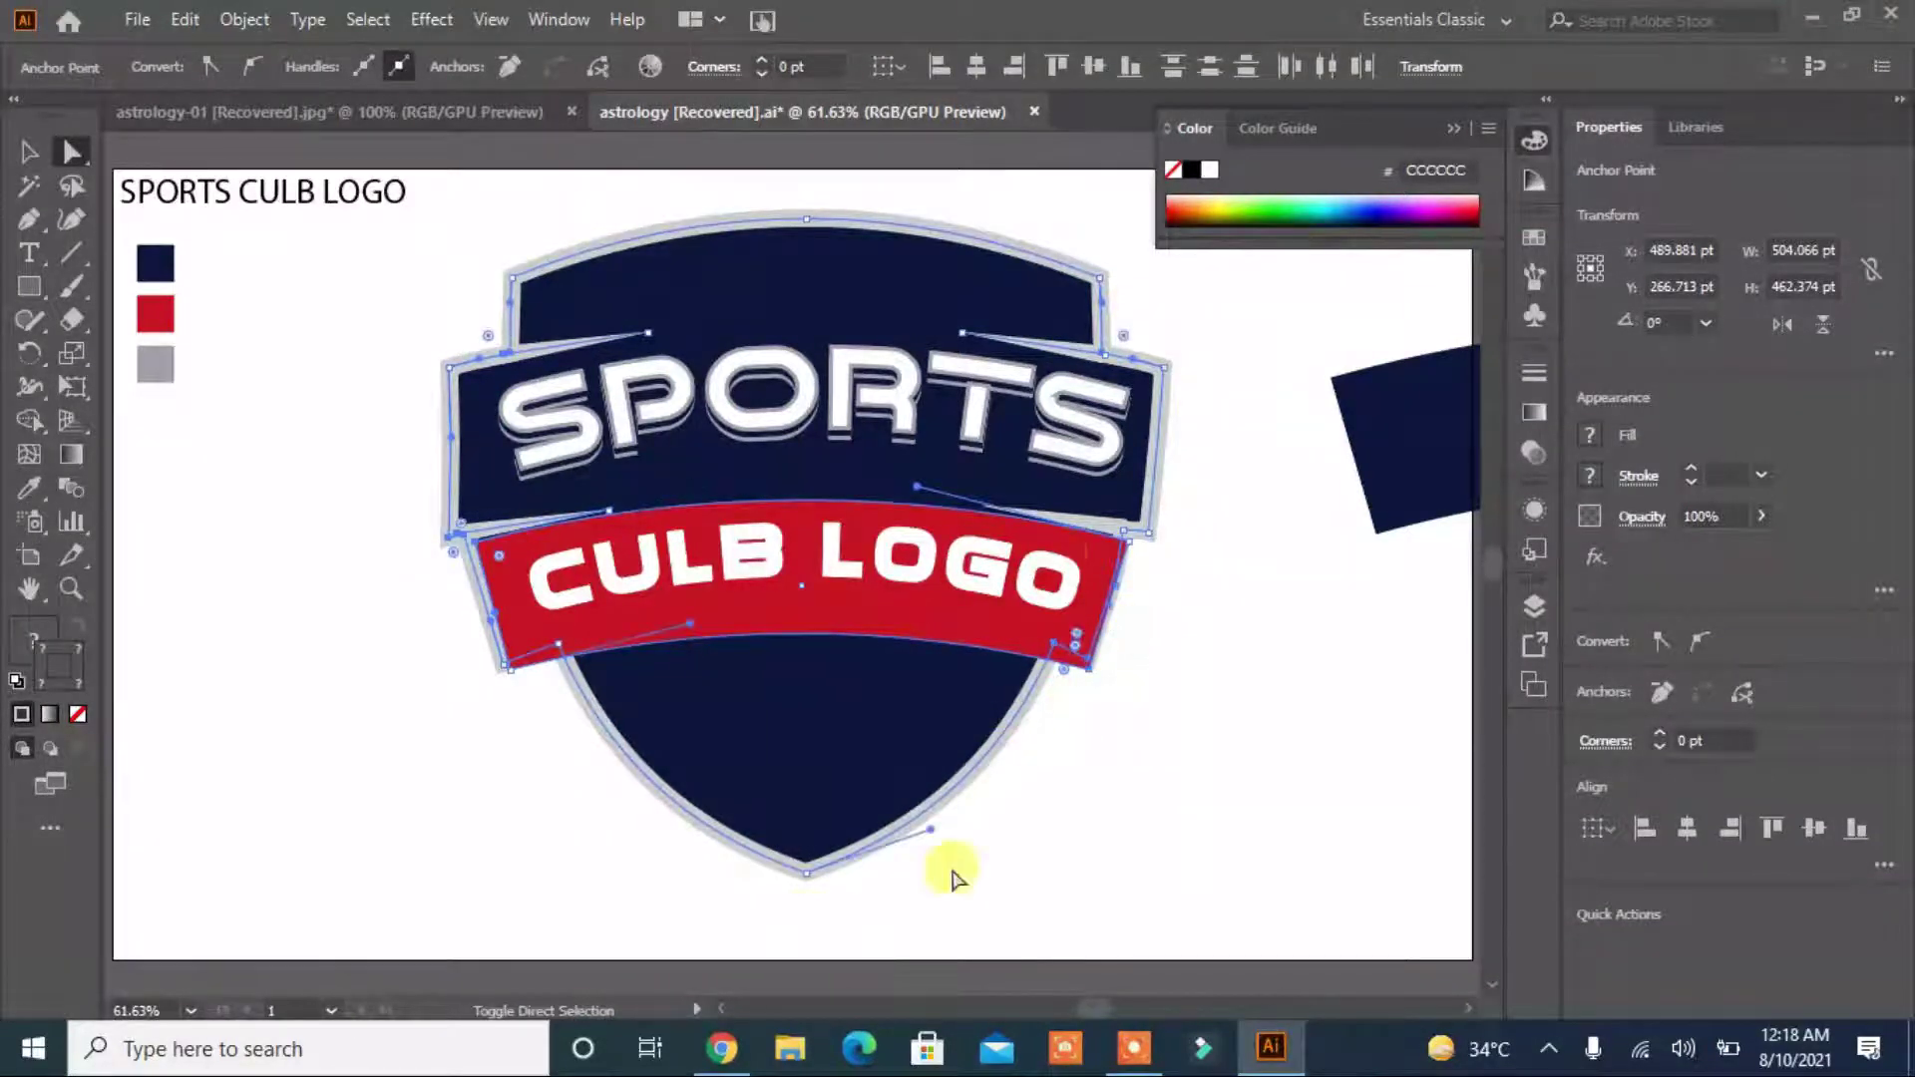
left_click(1105, 528)
key("Up")
key("Up")
key("Up")
key("Up")
key("Up")
key("Up")
key("Up")
key("Up")
key("Up")
key("ctrl+z")
key("ctrl+z")
key("ctrl+z")
key("ctrl+z")
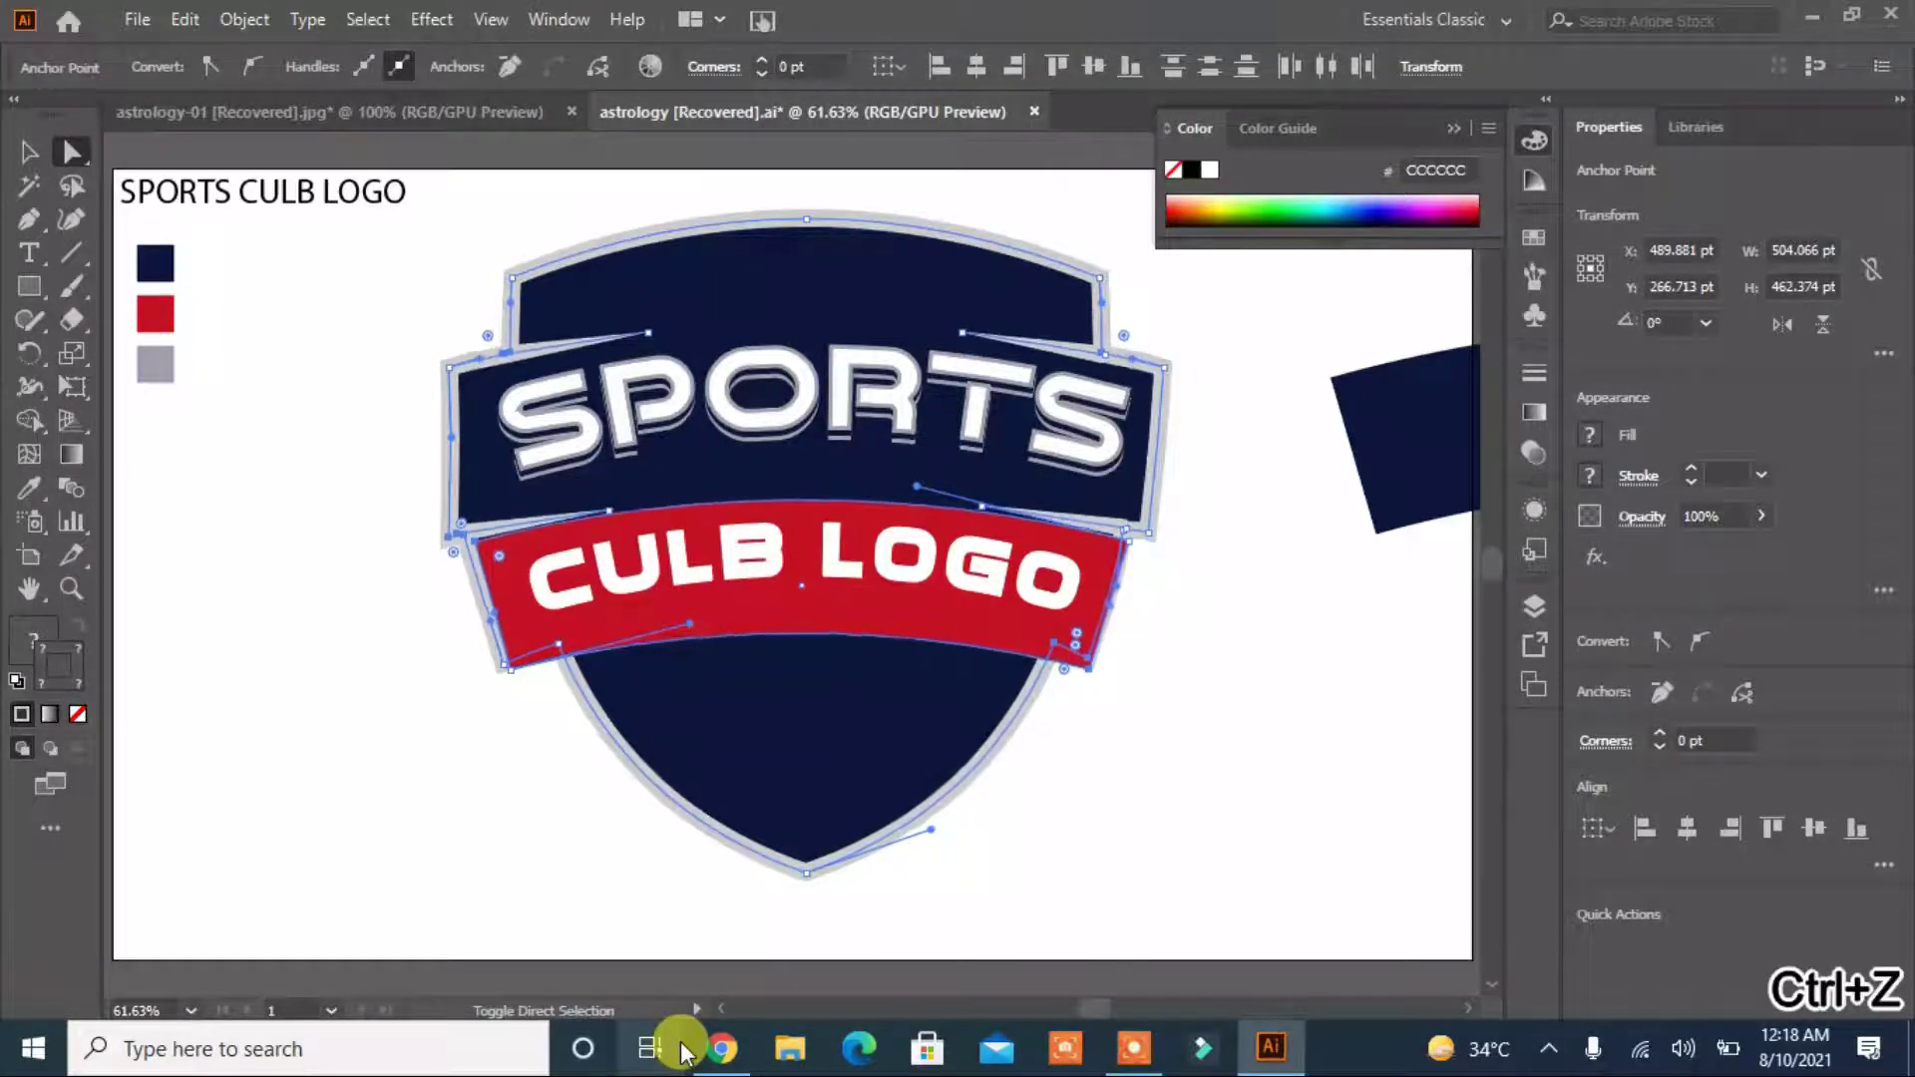
key("ctrl+z")
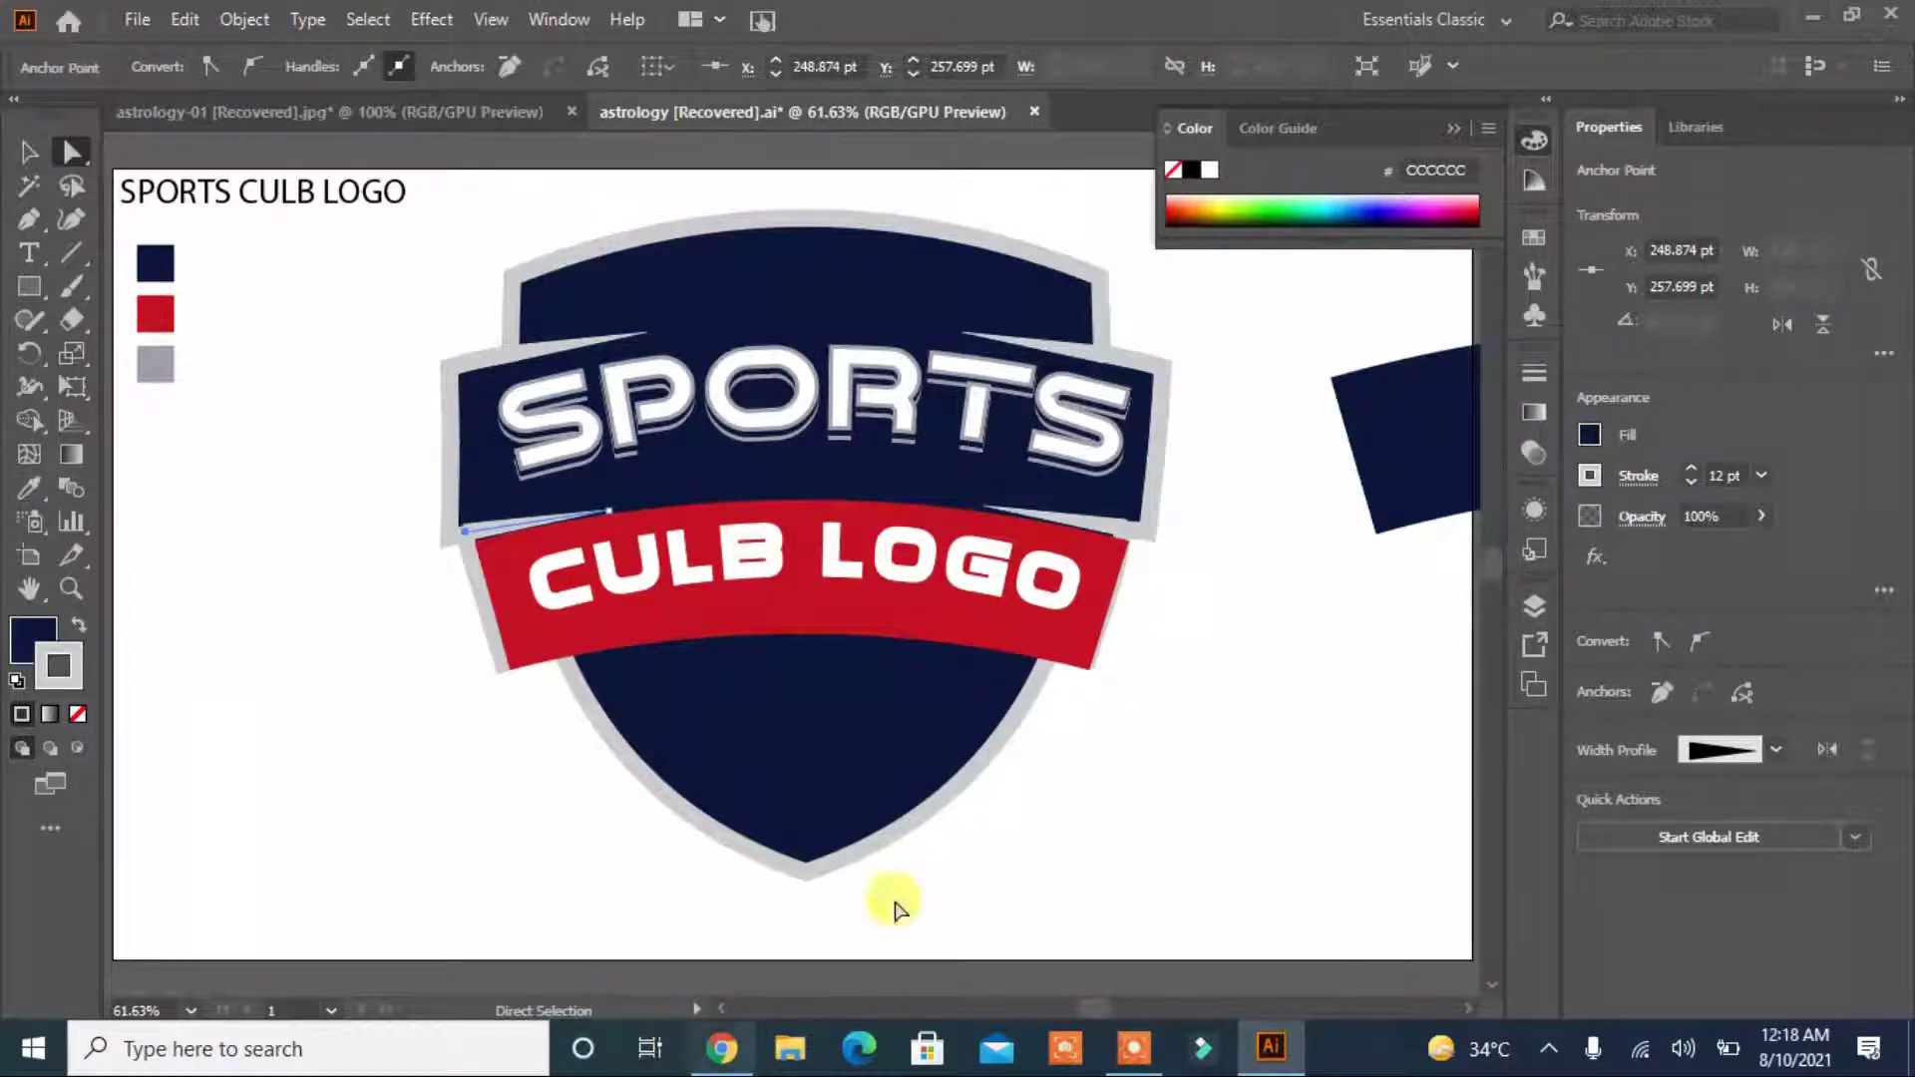
Nudge the streak's right anchor at the banner's top-right corner a few points upward.
left_click(1105, 524)
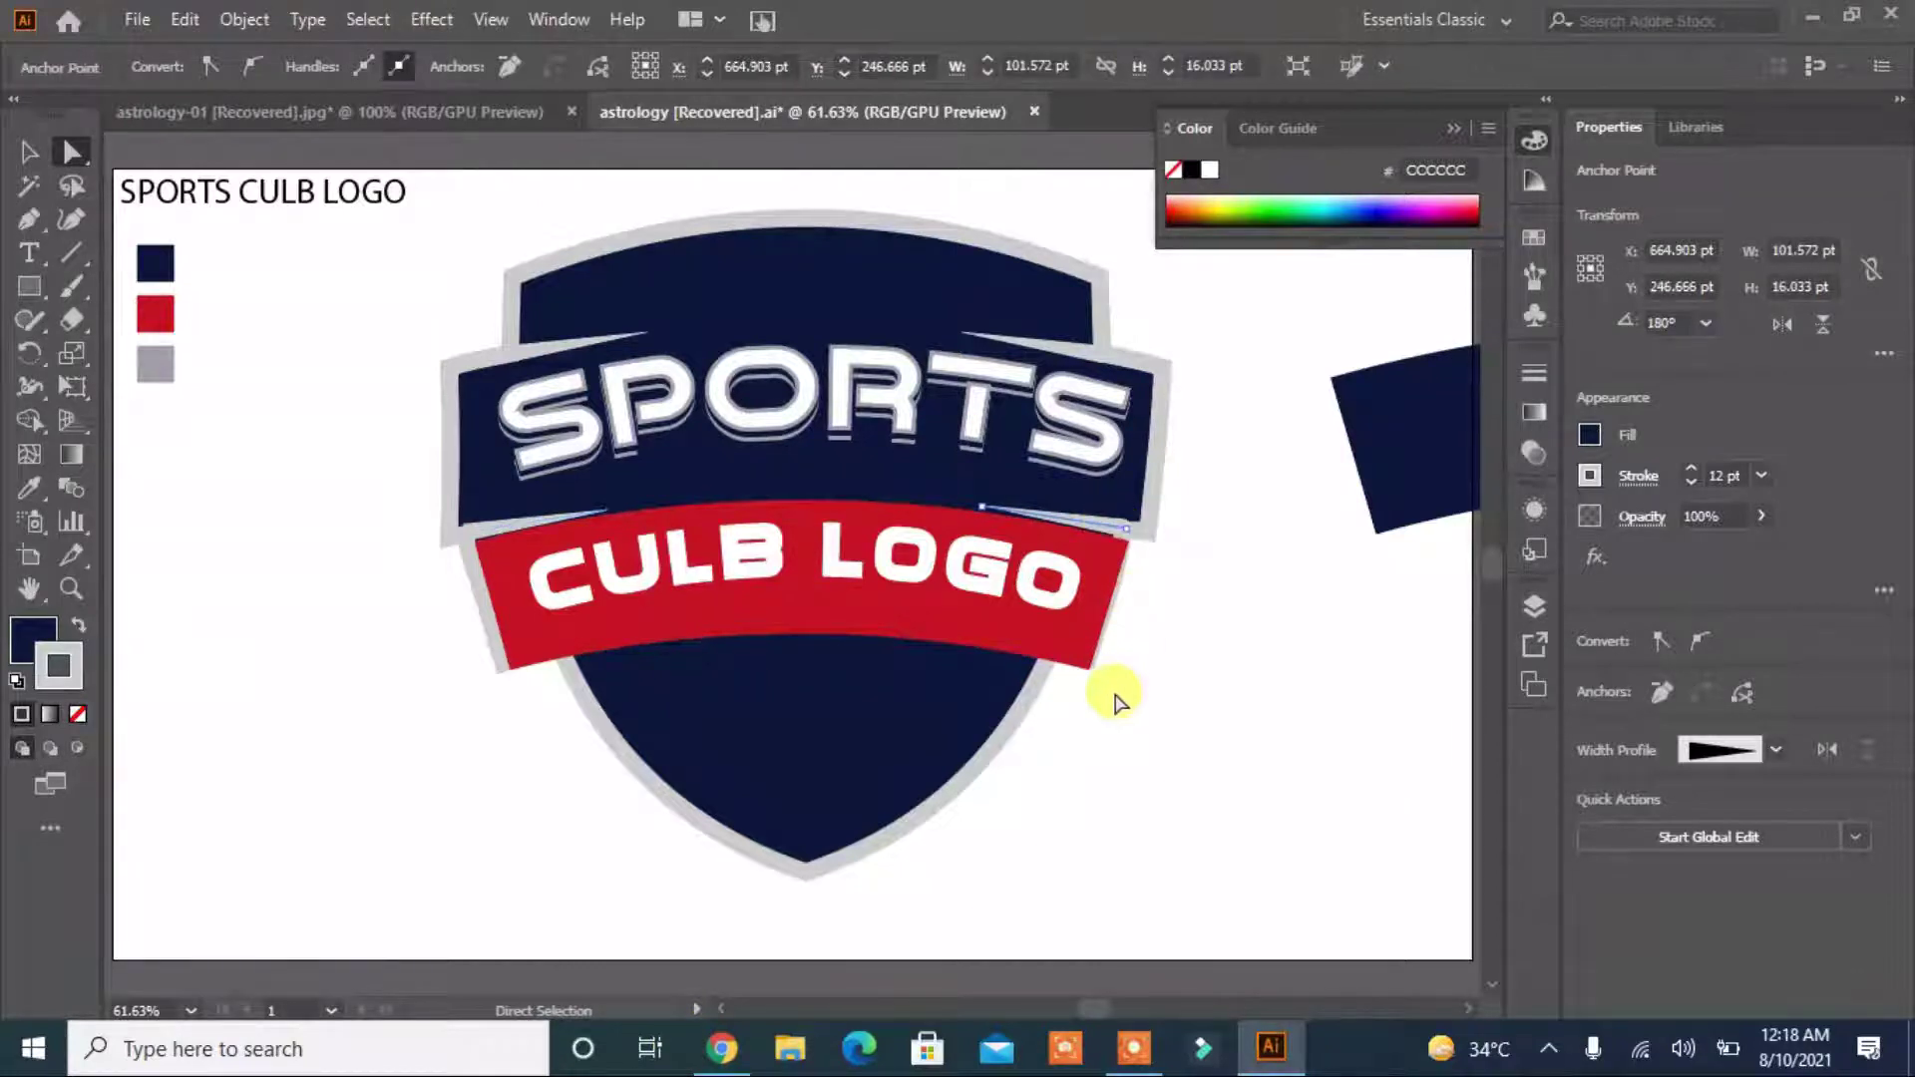
left_click(1151, 543)
left_click_drag(1154, 558, 1157, 543)
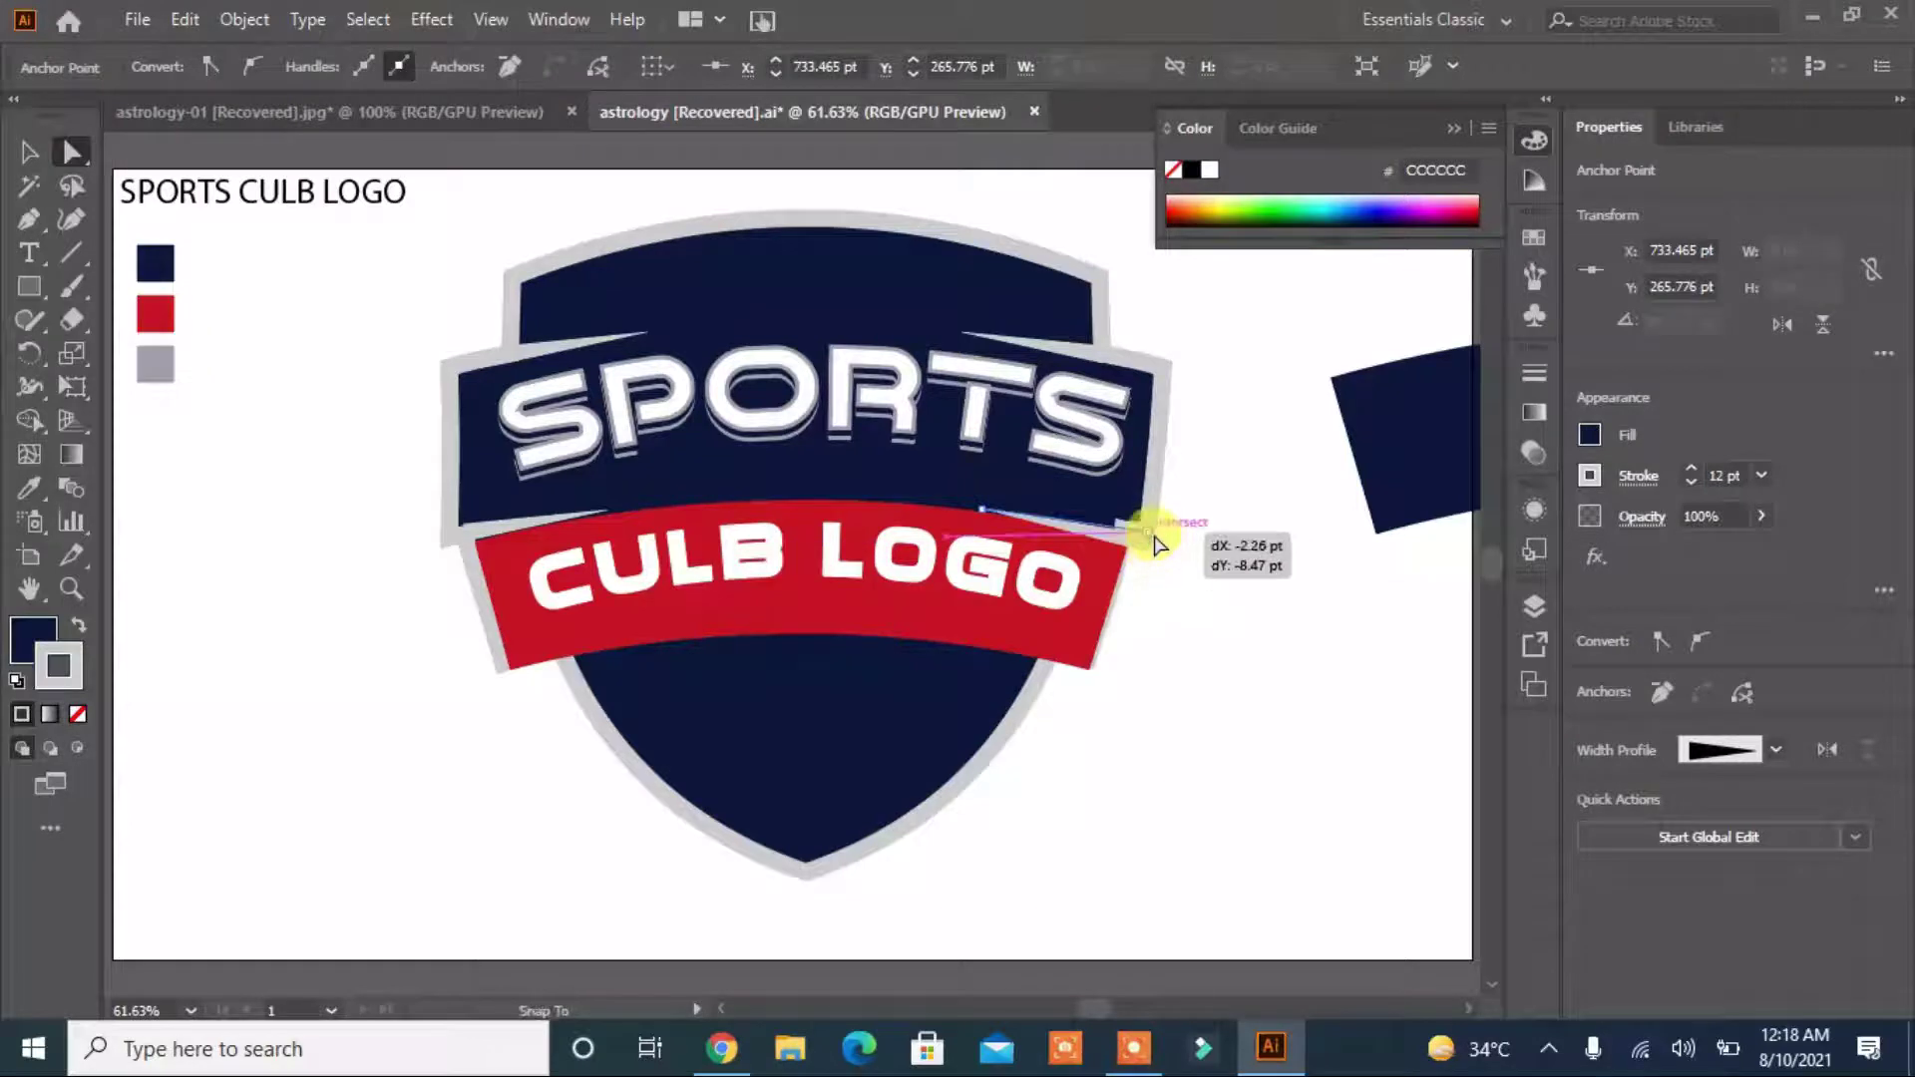
left_click(458, 534)
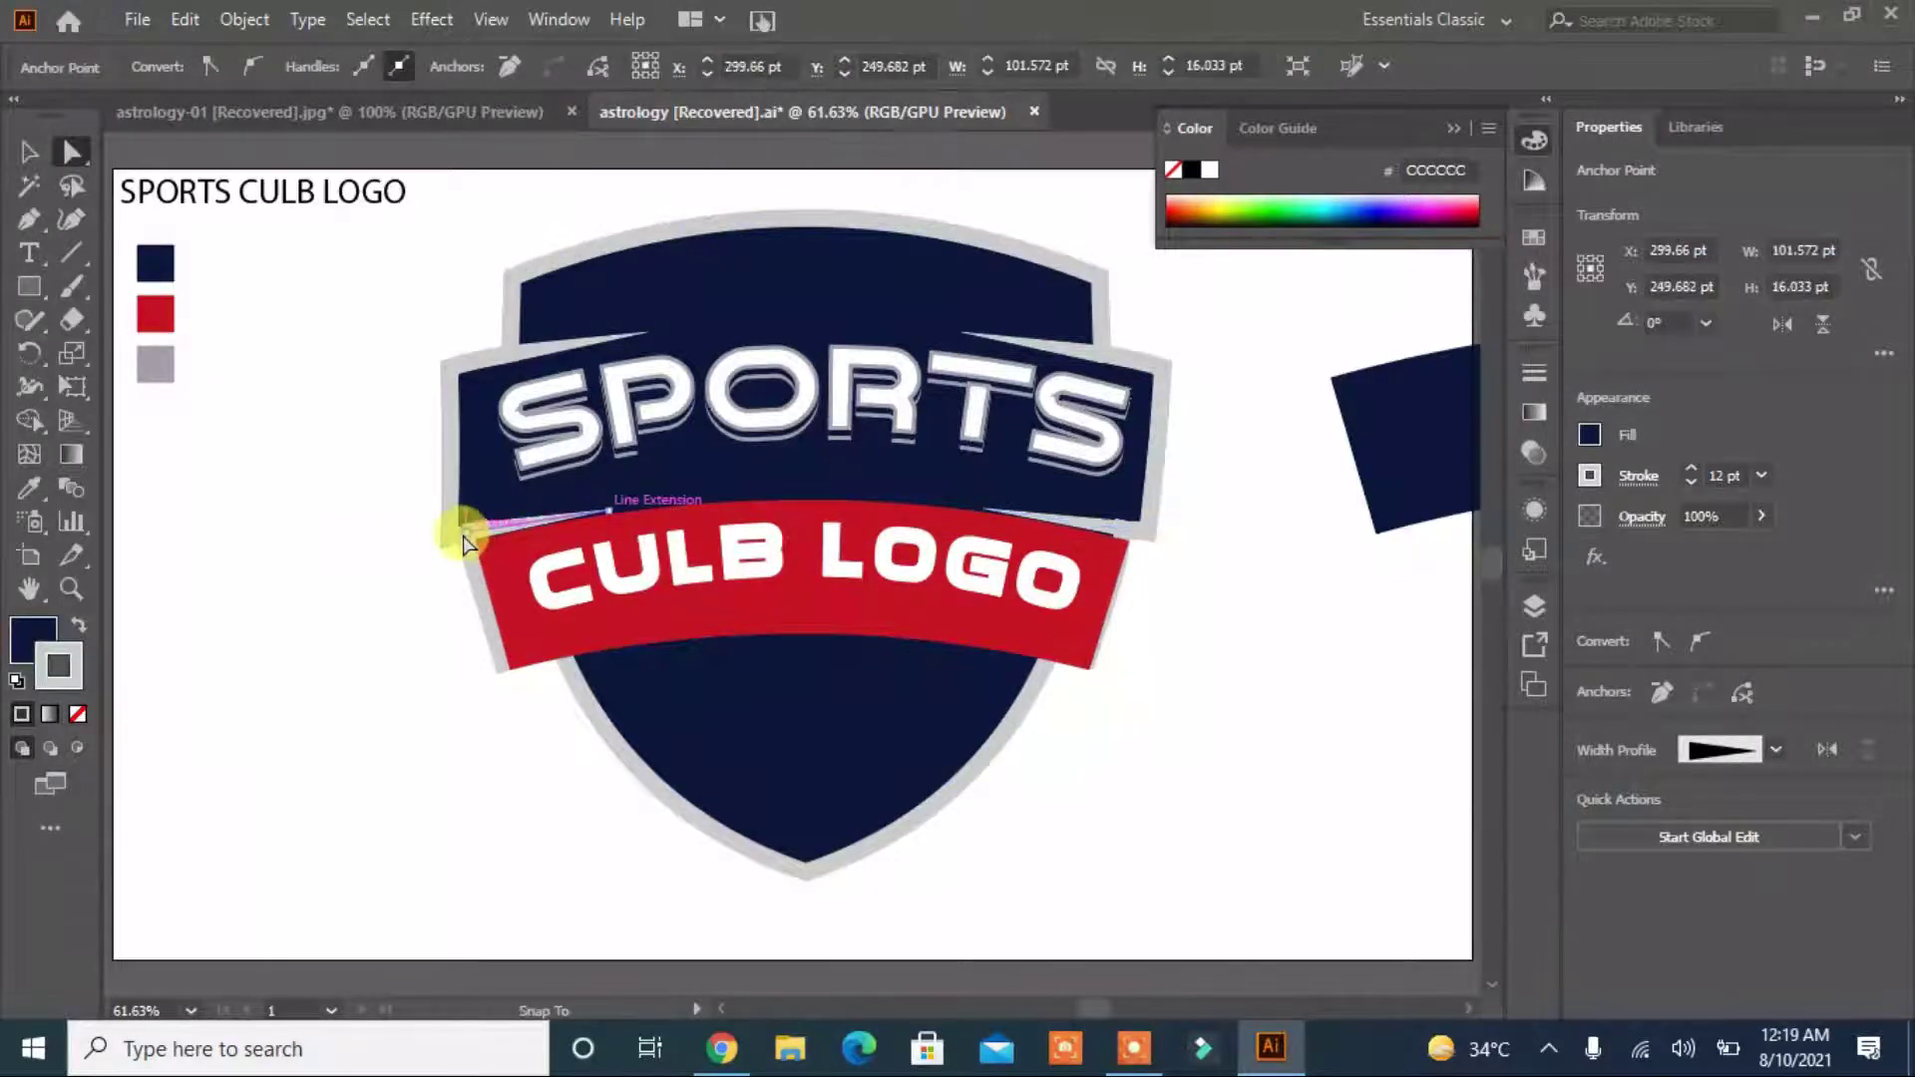
left_click(1110, 533)
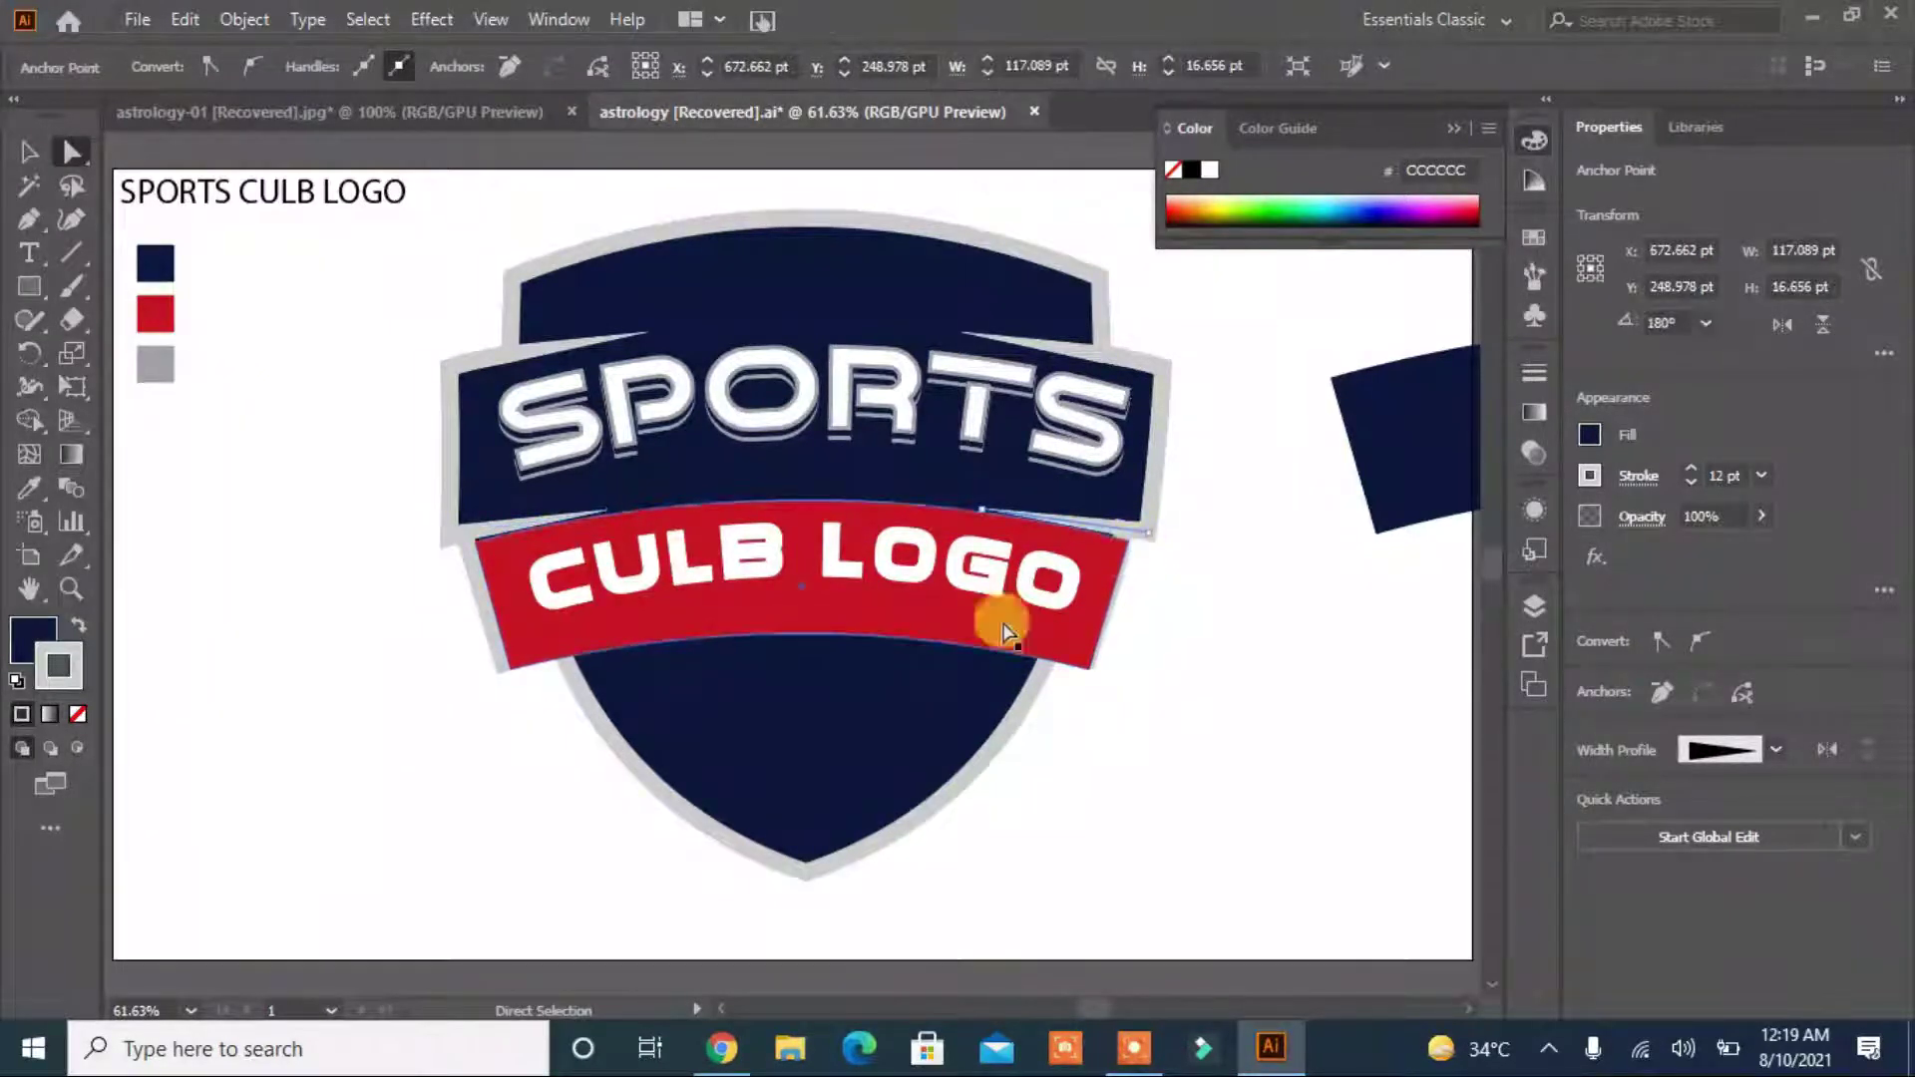
left_click(1689, 469)
left_click(1214, 671)
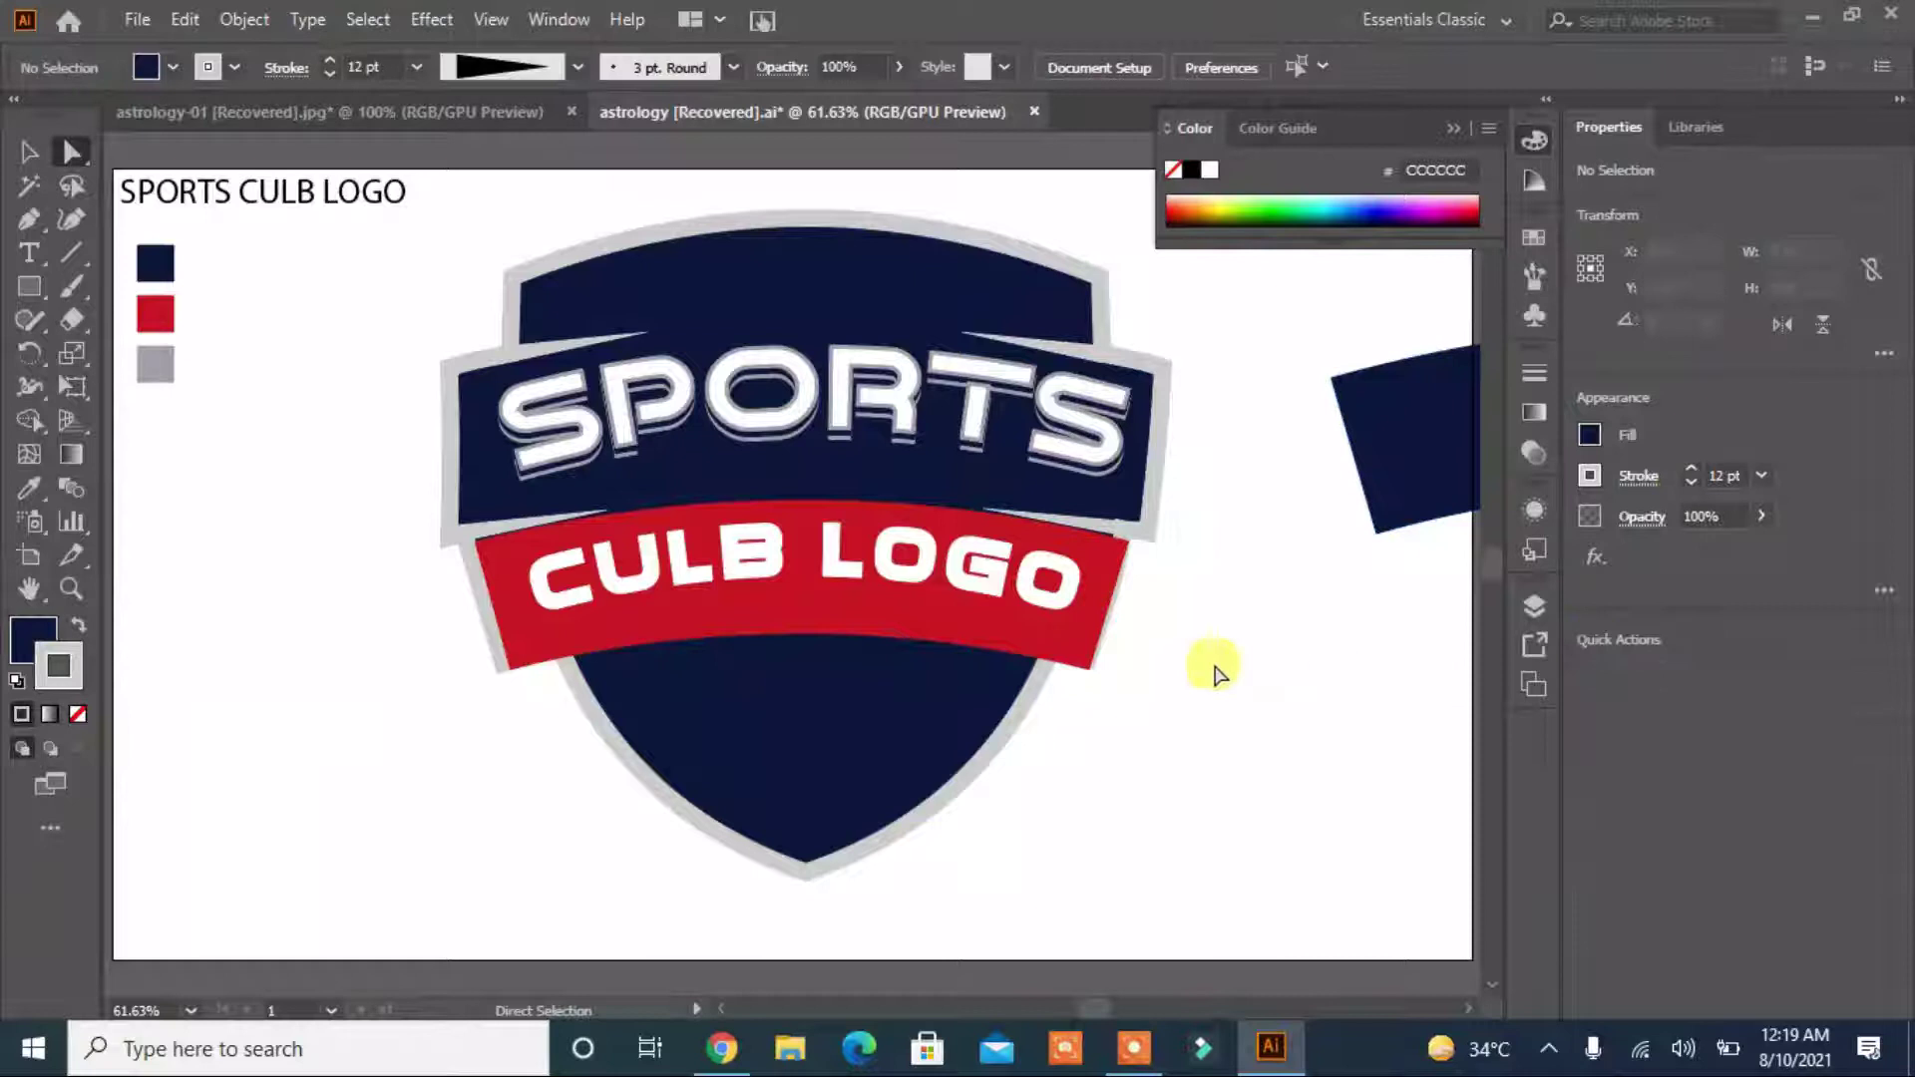
left_click(1137, 539)
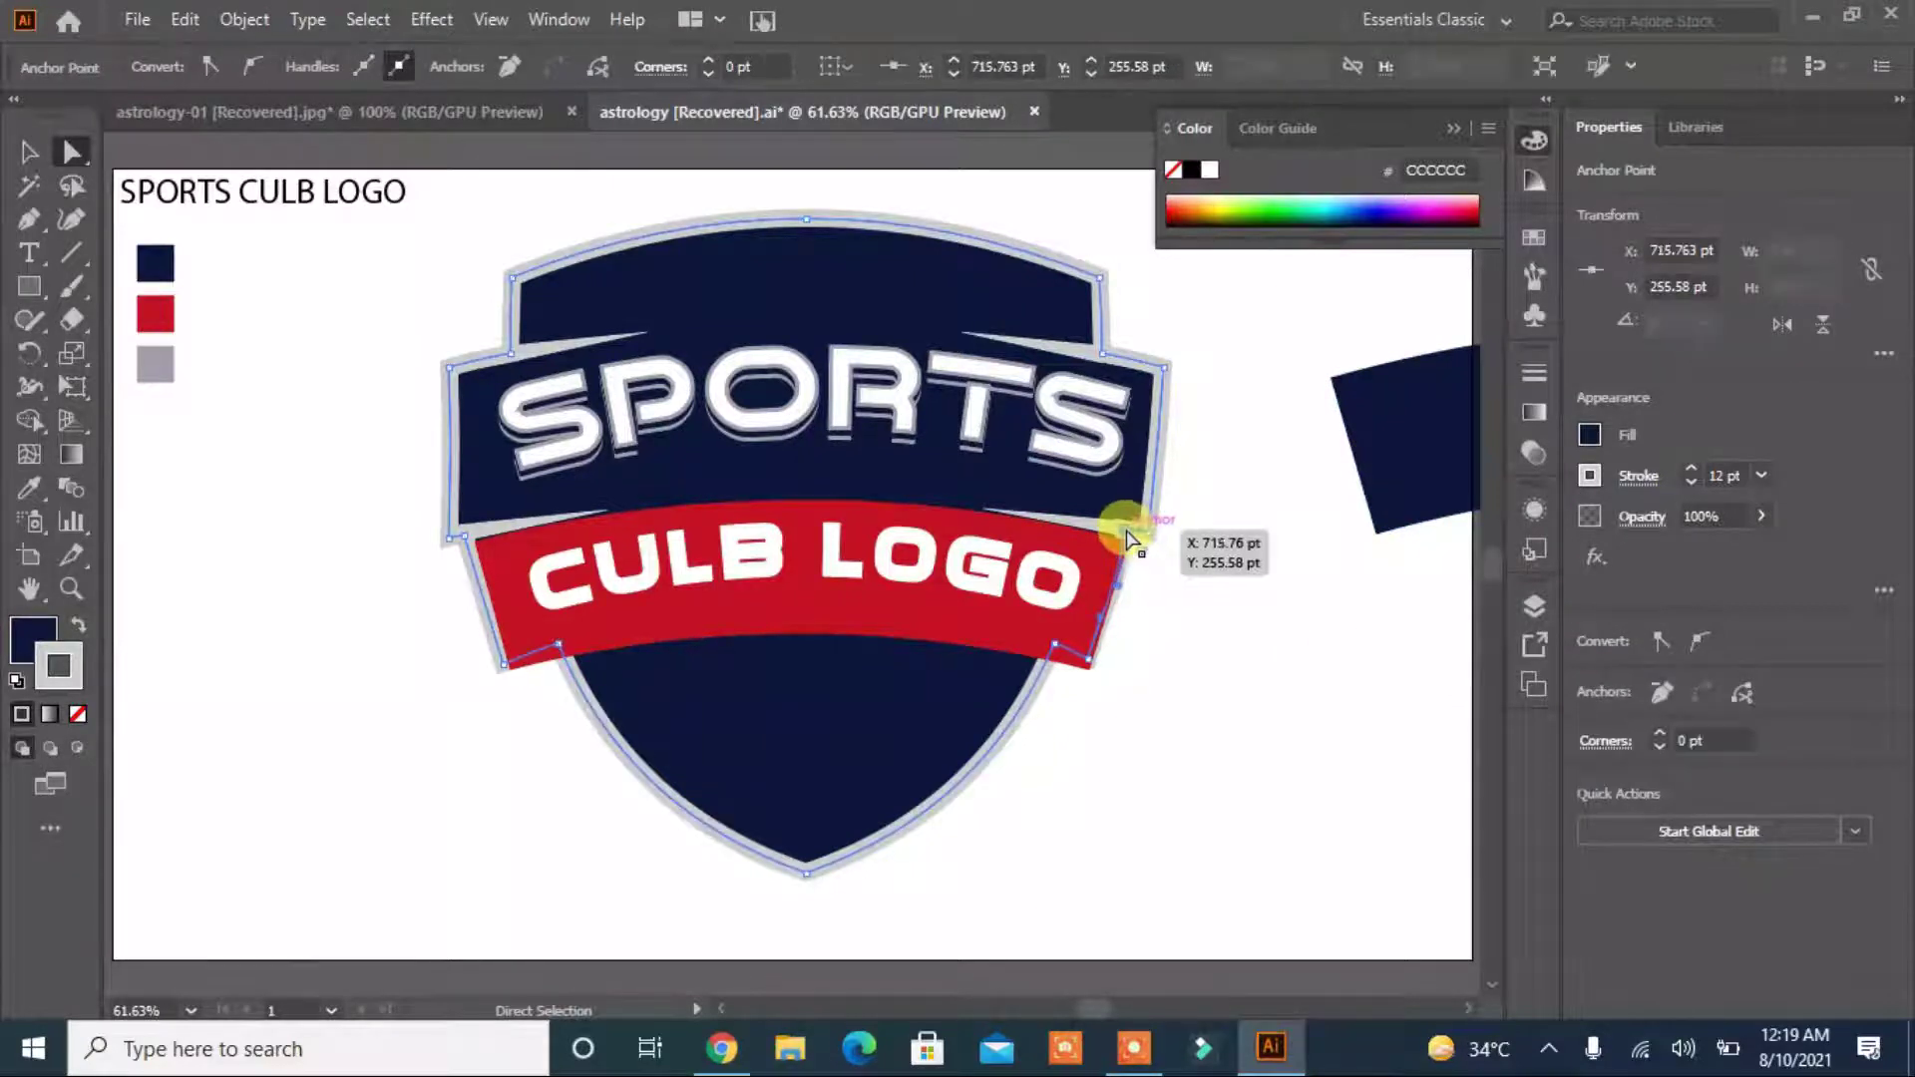
left_click(1137, 568)
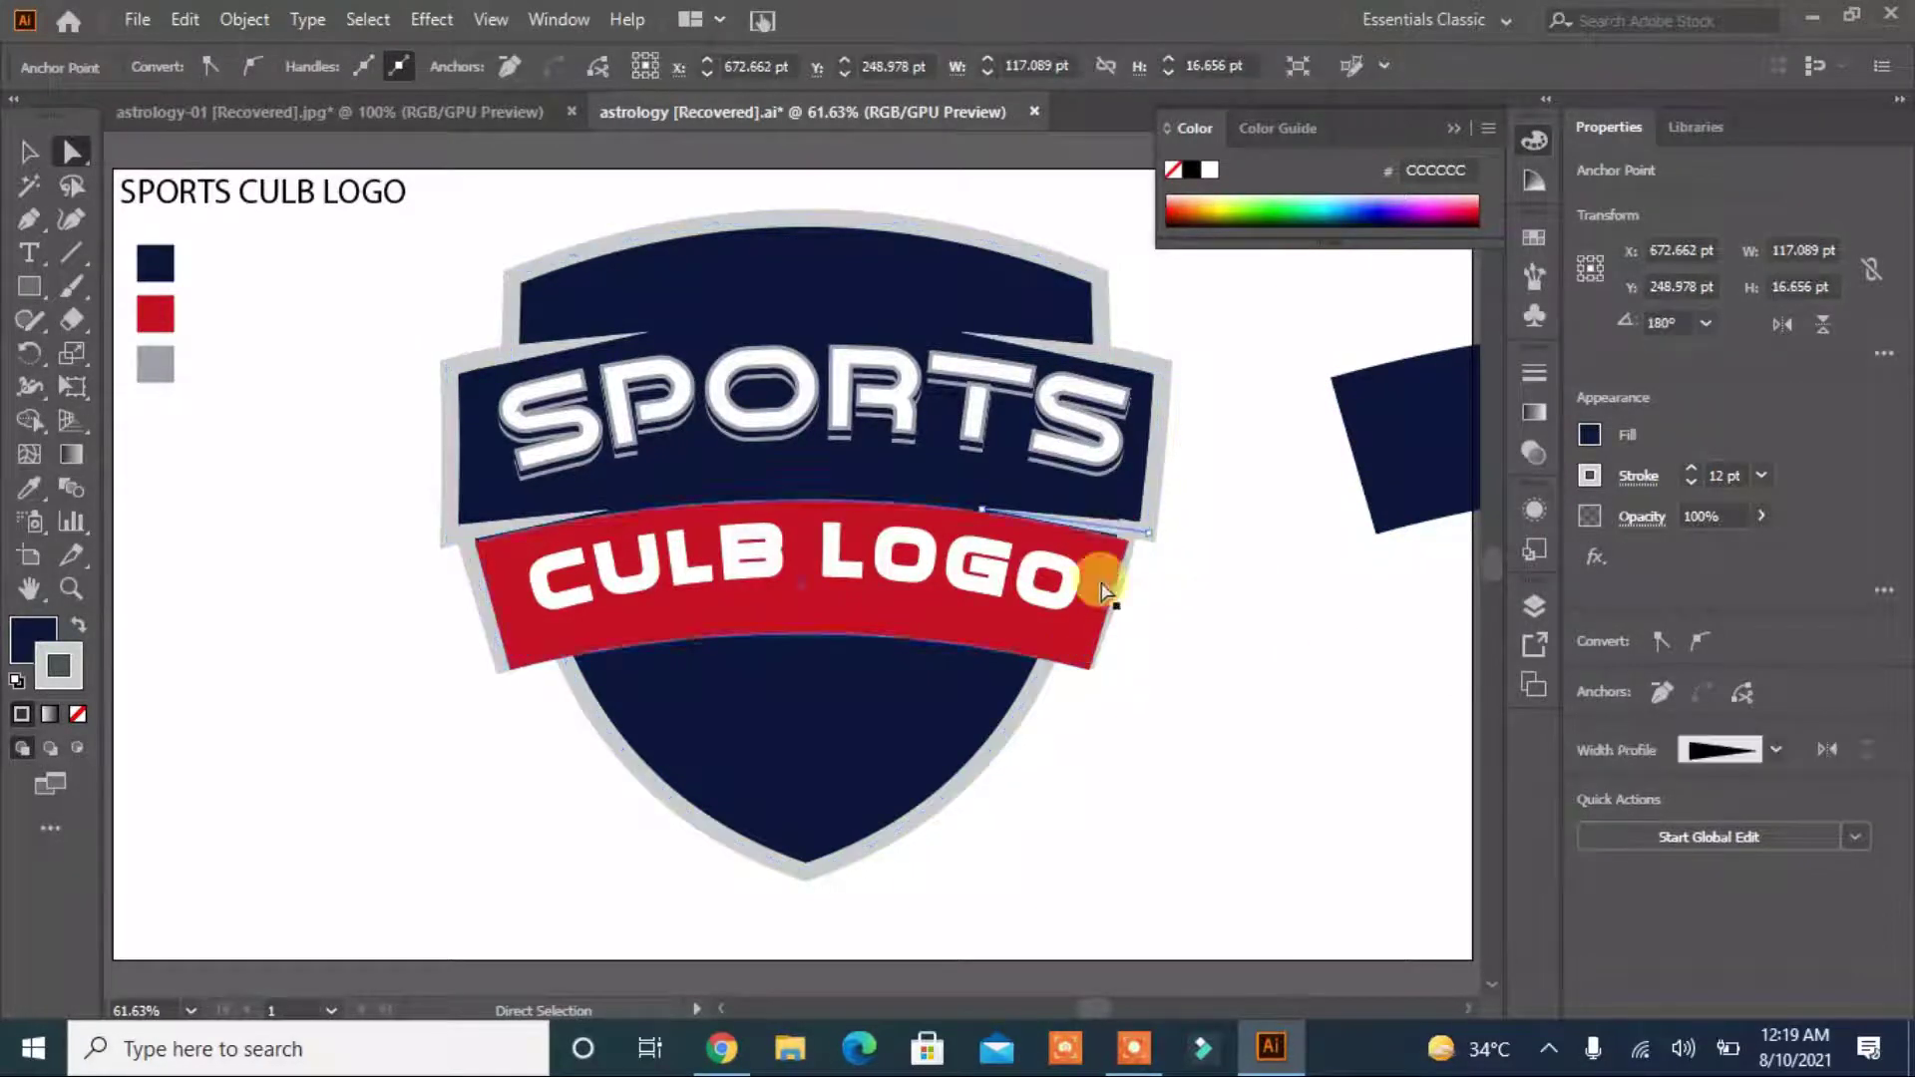
left_click(1094, 532)
Select the banner and shield paths and expand the shield's appearance.
left_click(442, 526)
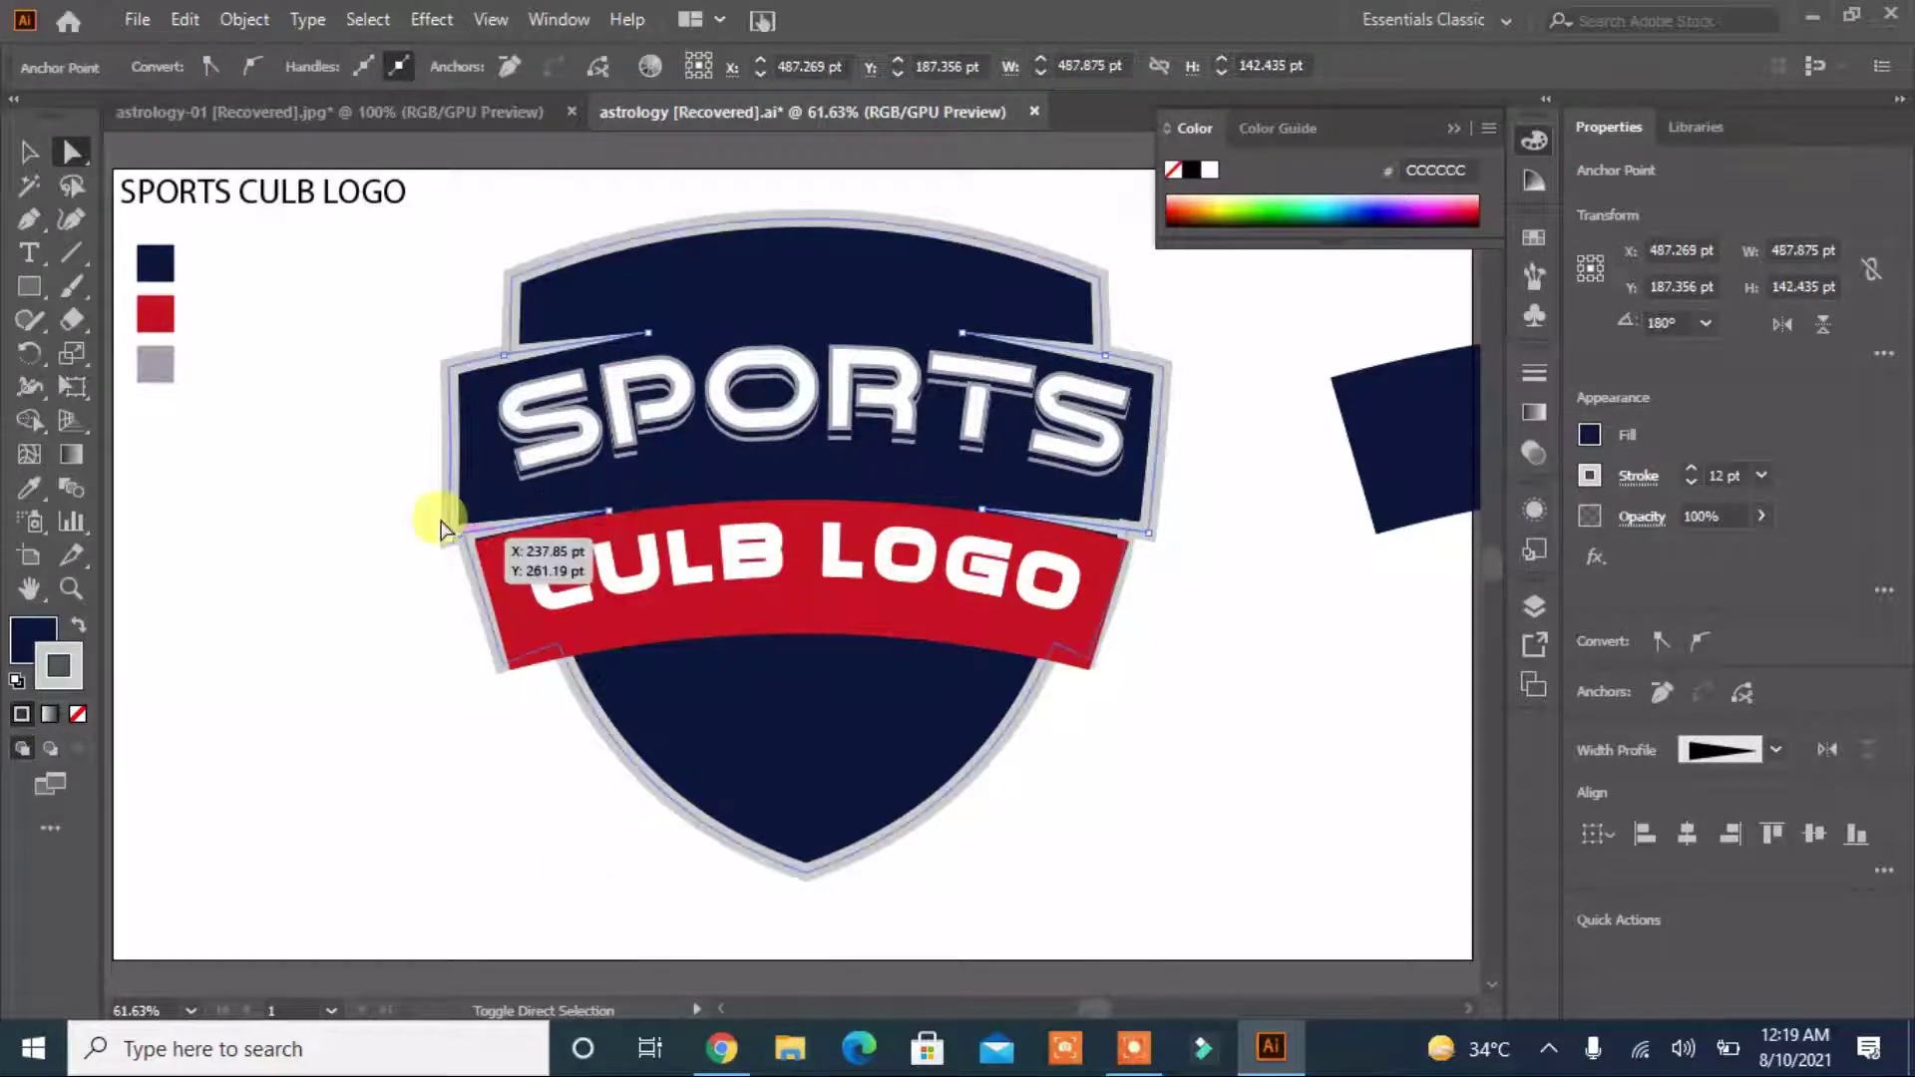
left_click(447, 461, "shift")
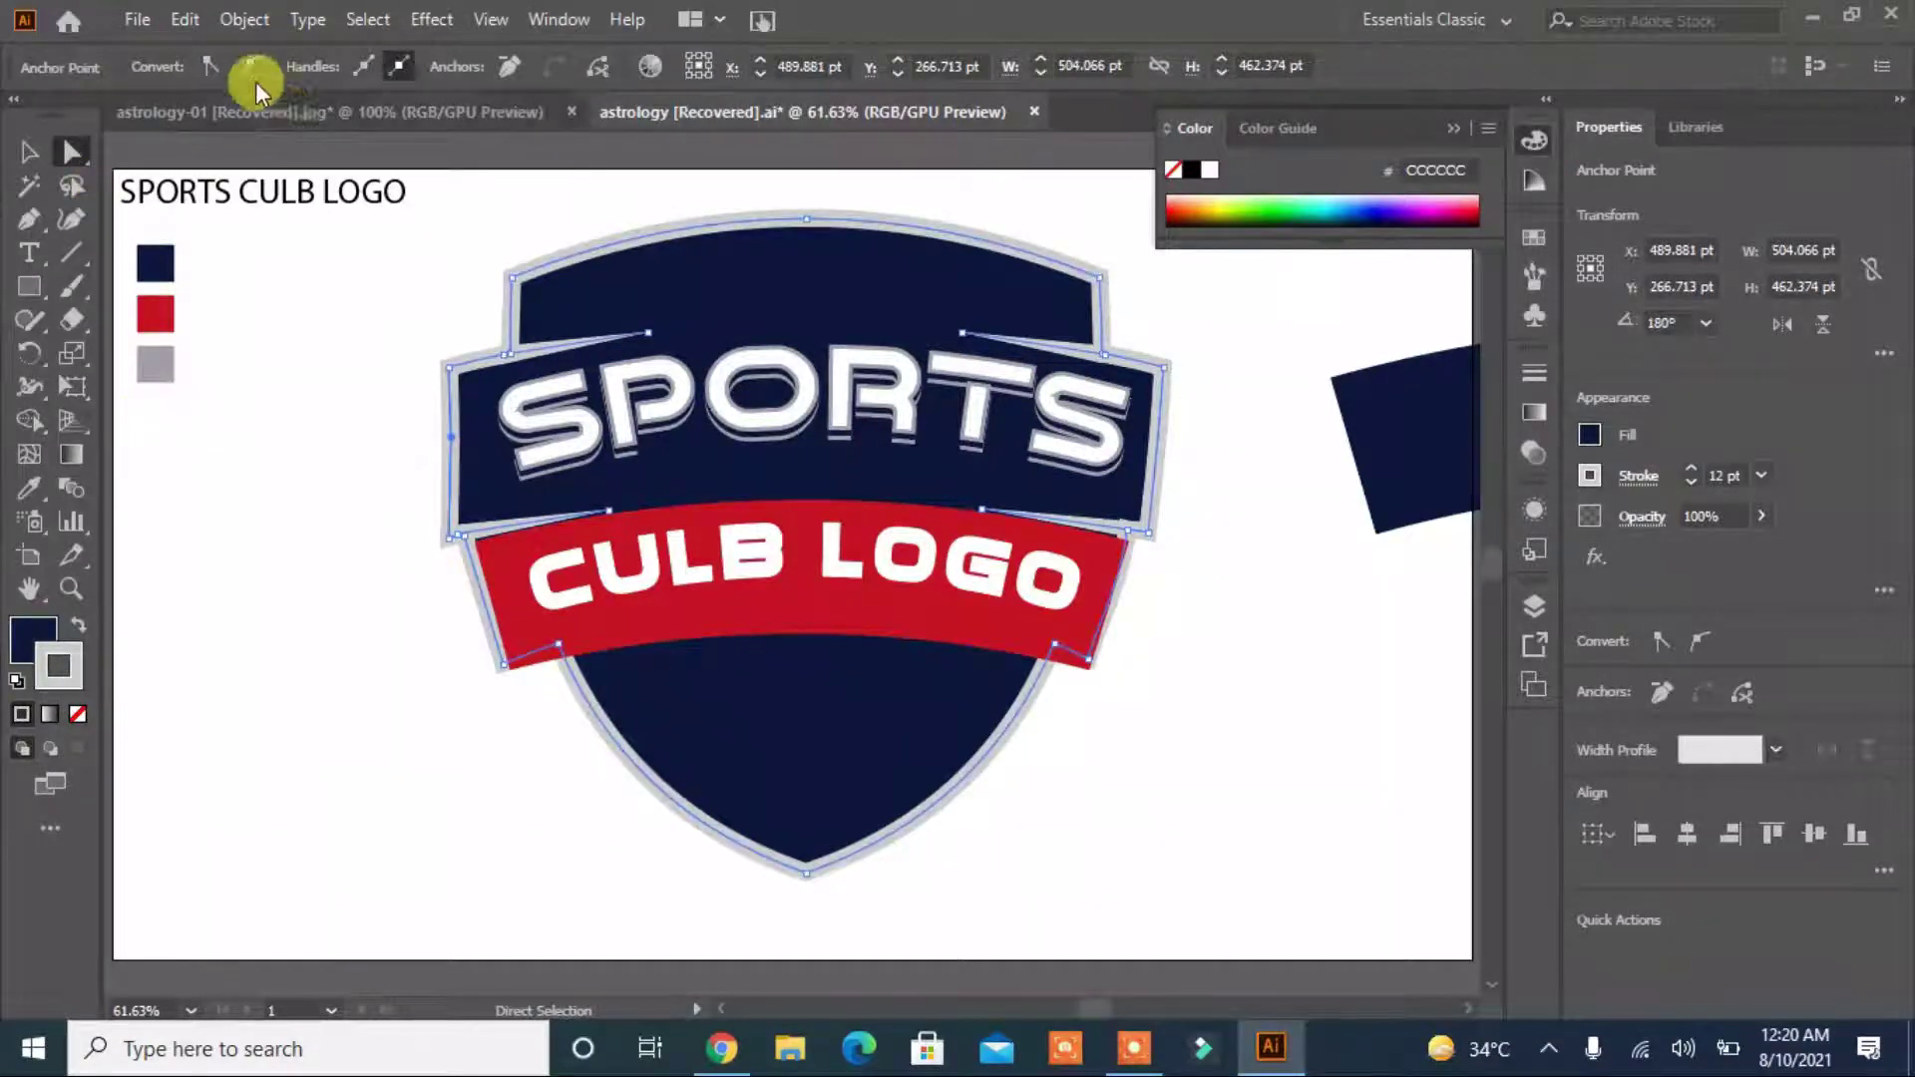
left_click(245, 19)
left_click(397, 367)
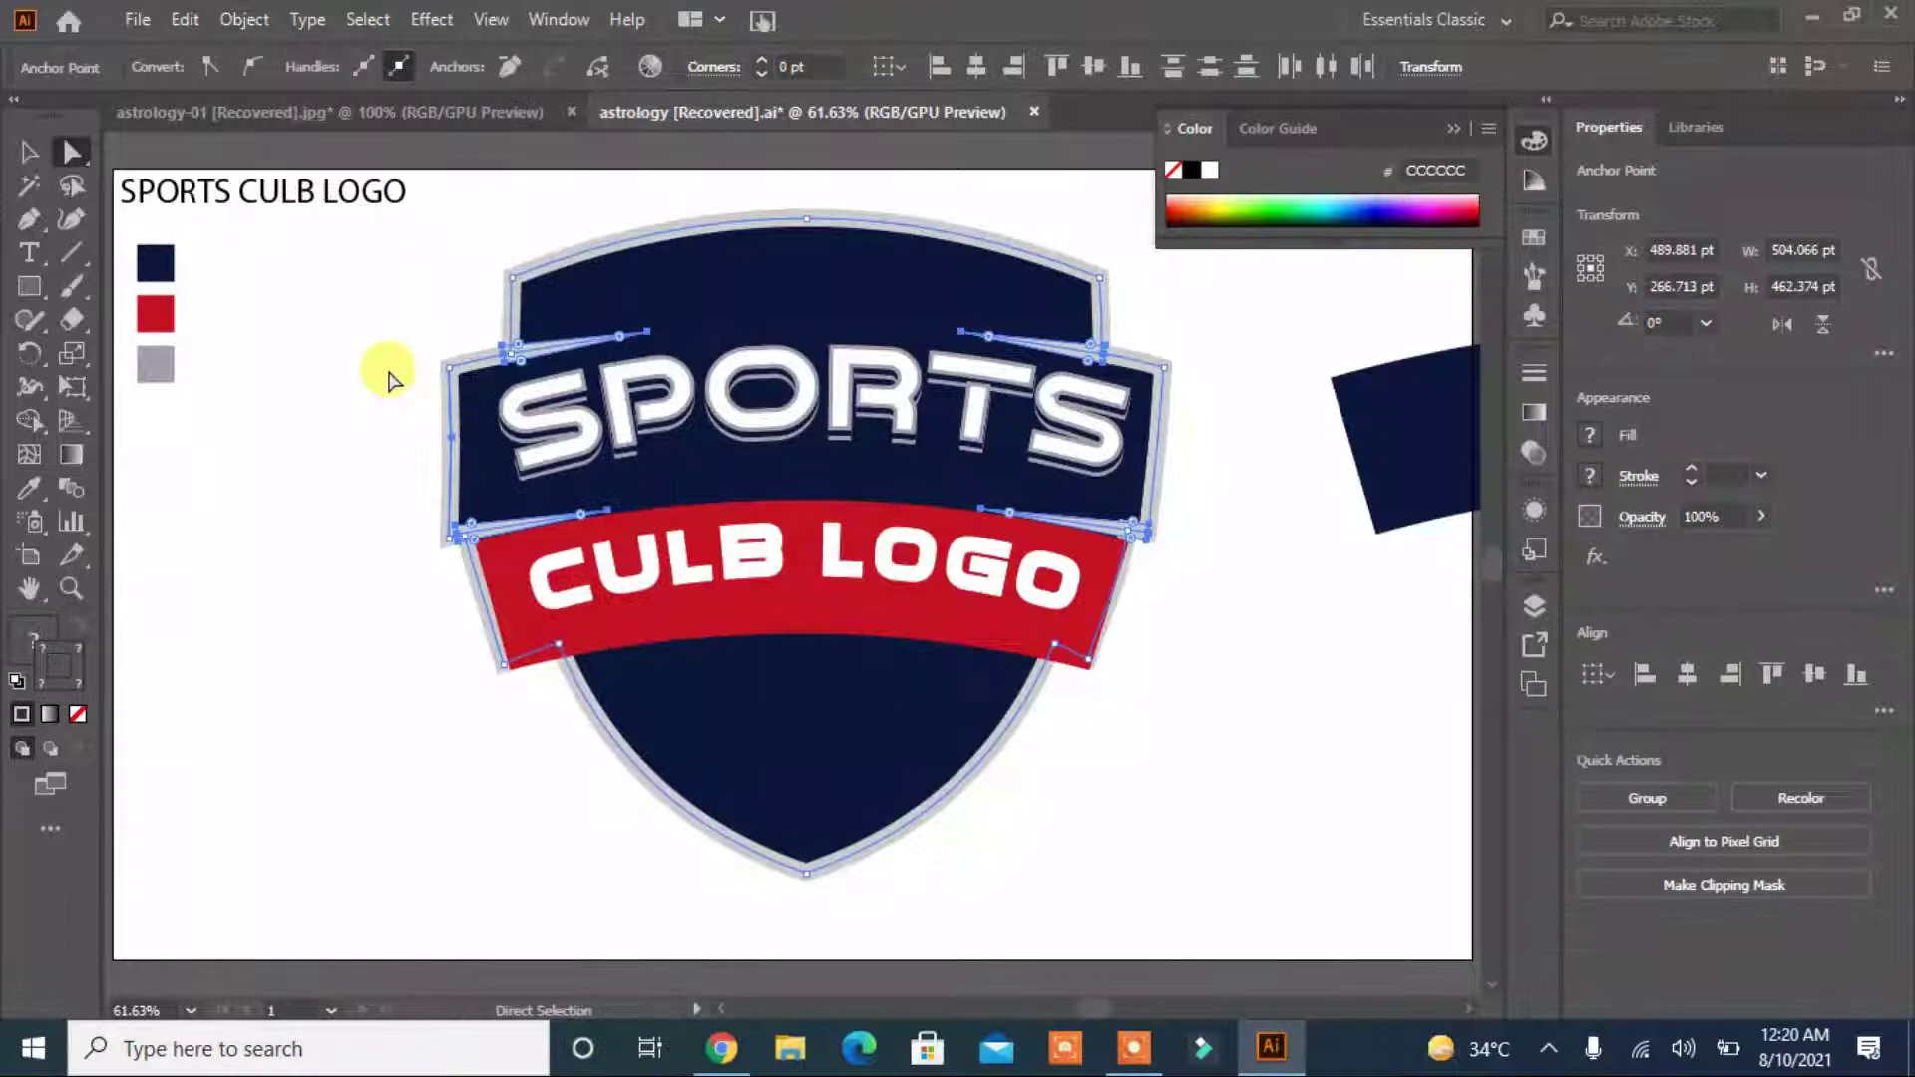
left_click(391, 377)
Expand the shield's grey outline with Fill and Stroke checked into filled shapes.
left_click(512, 321)
right_click(508, 325)
left_click(241, 19)
left_click(329, 339)
left_click(848, 425)
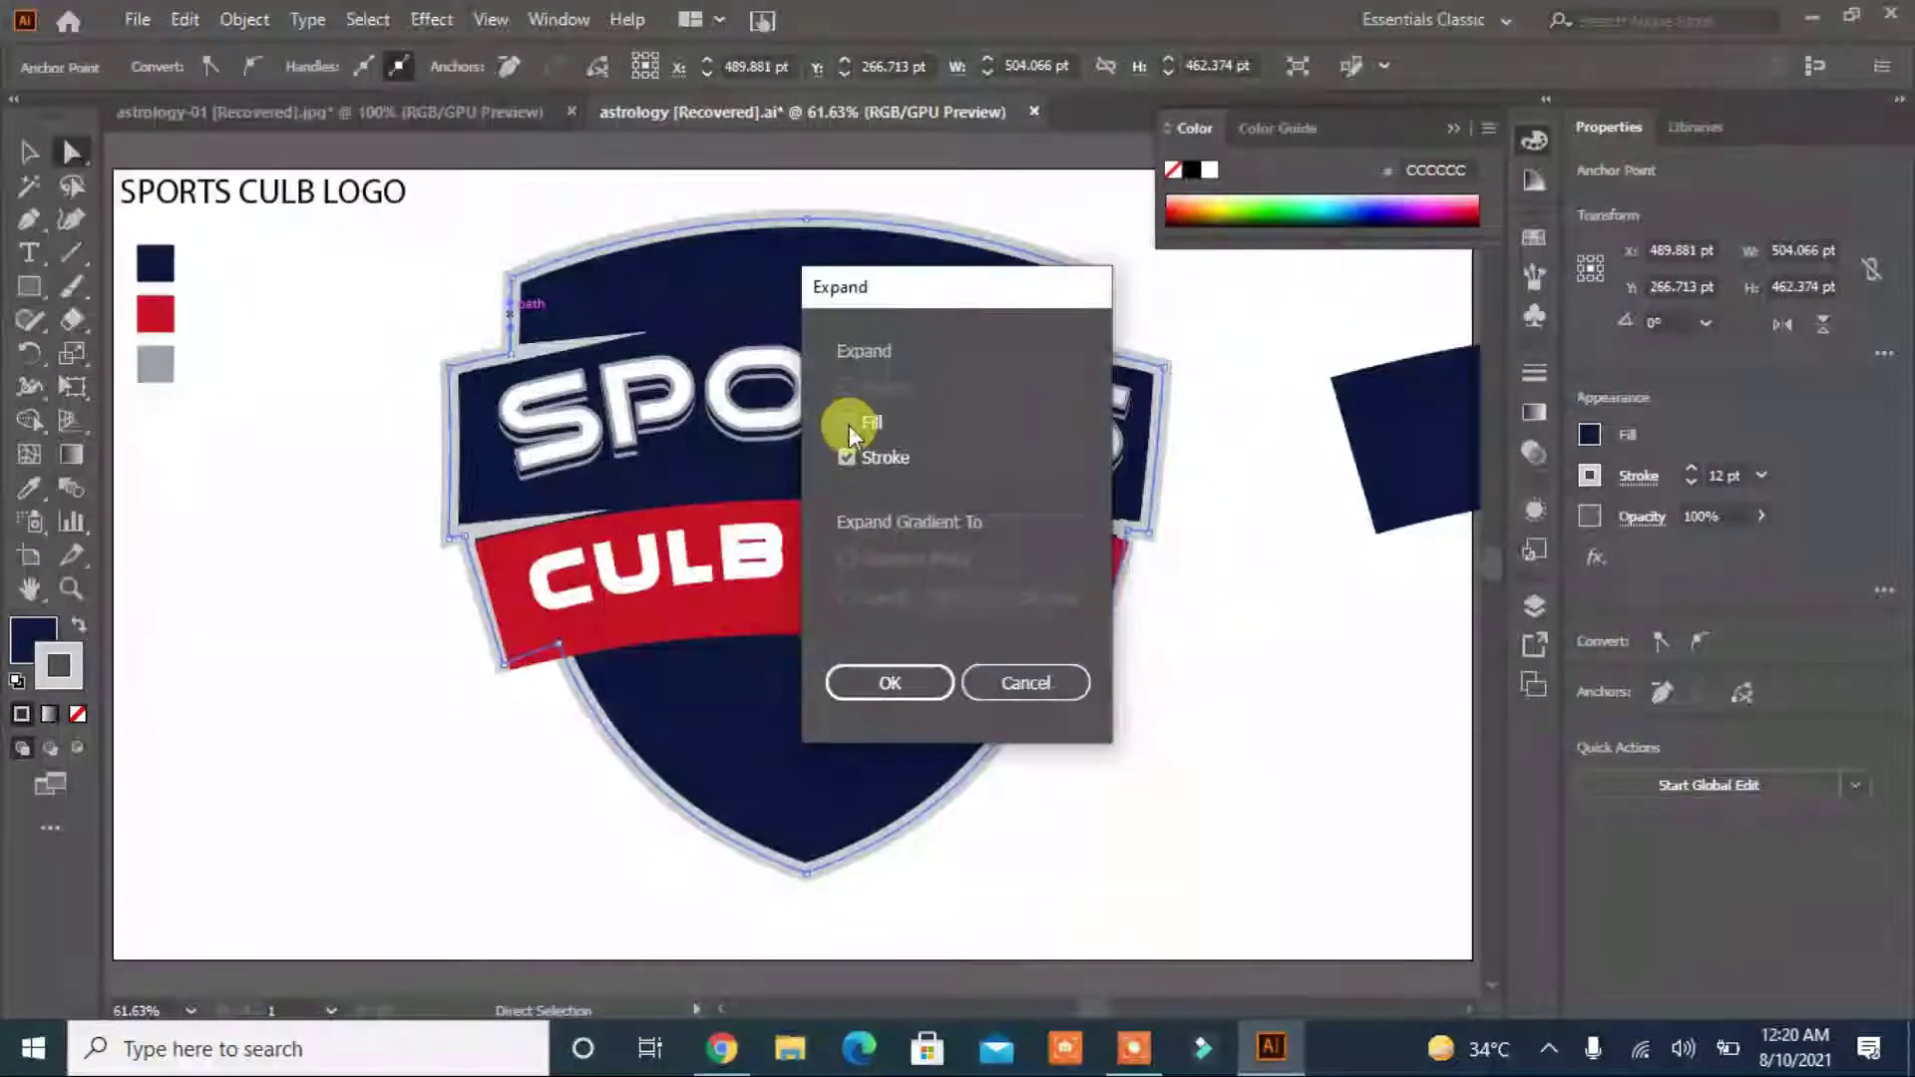
left_click(890, 682)
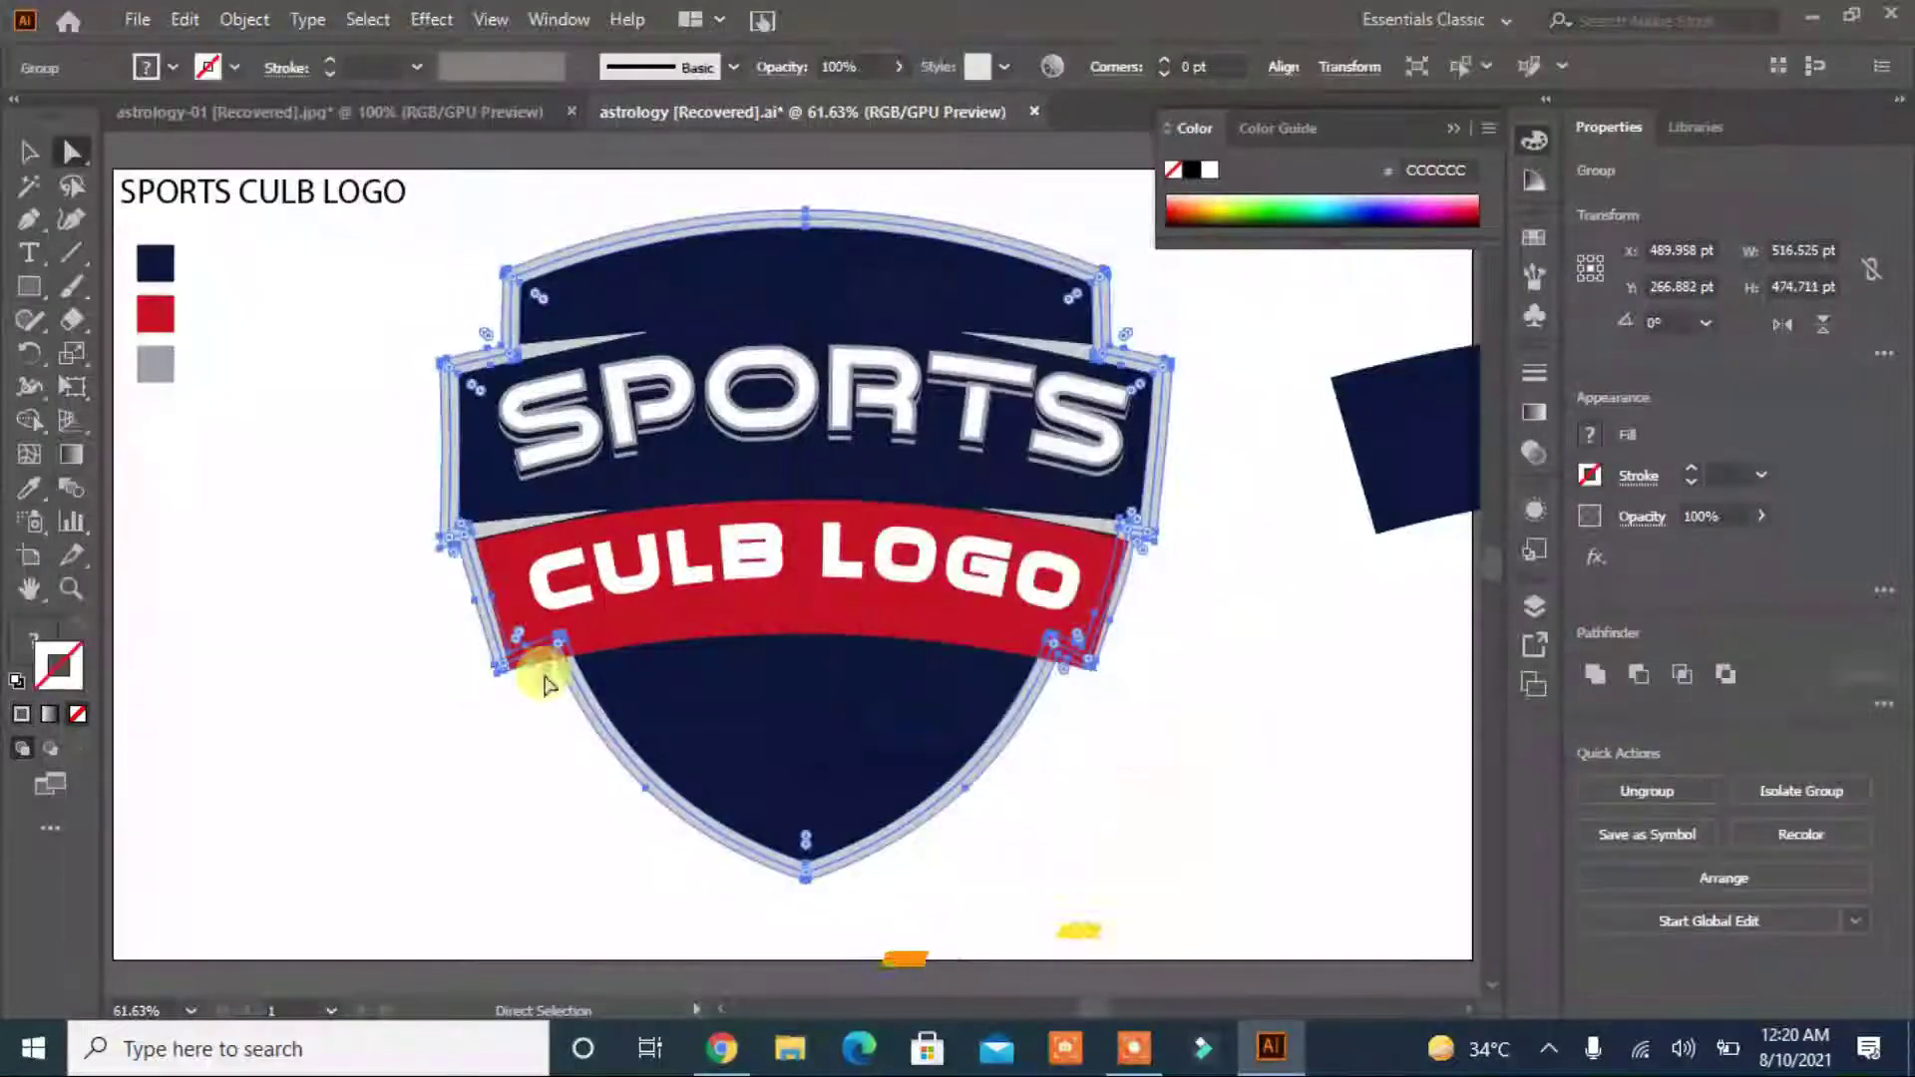
left_click(577, 346)
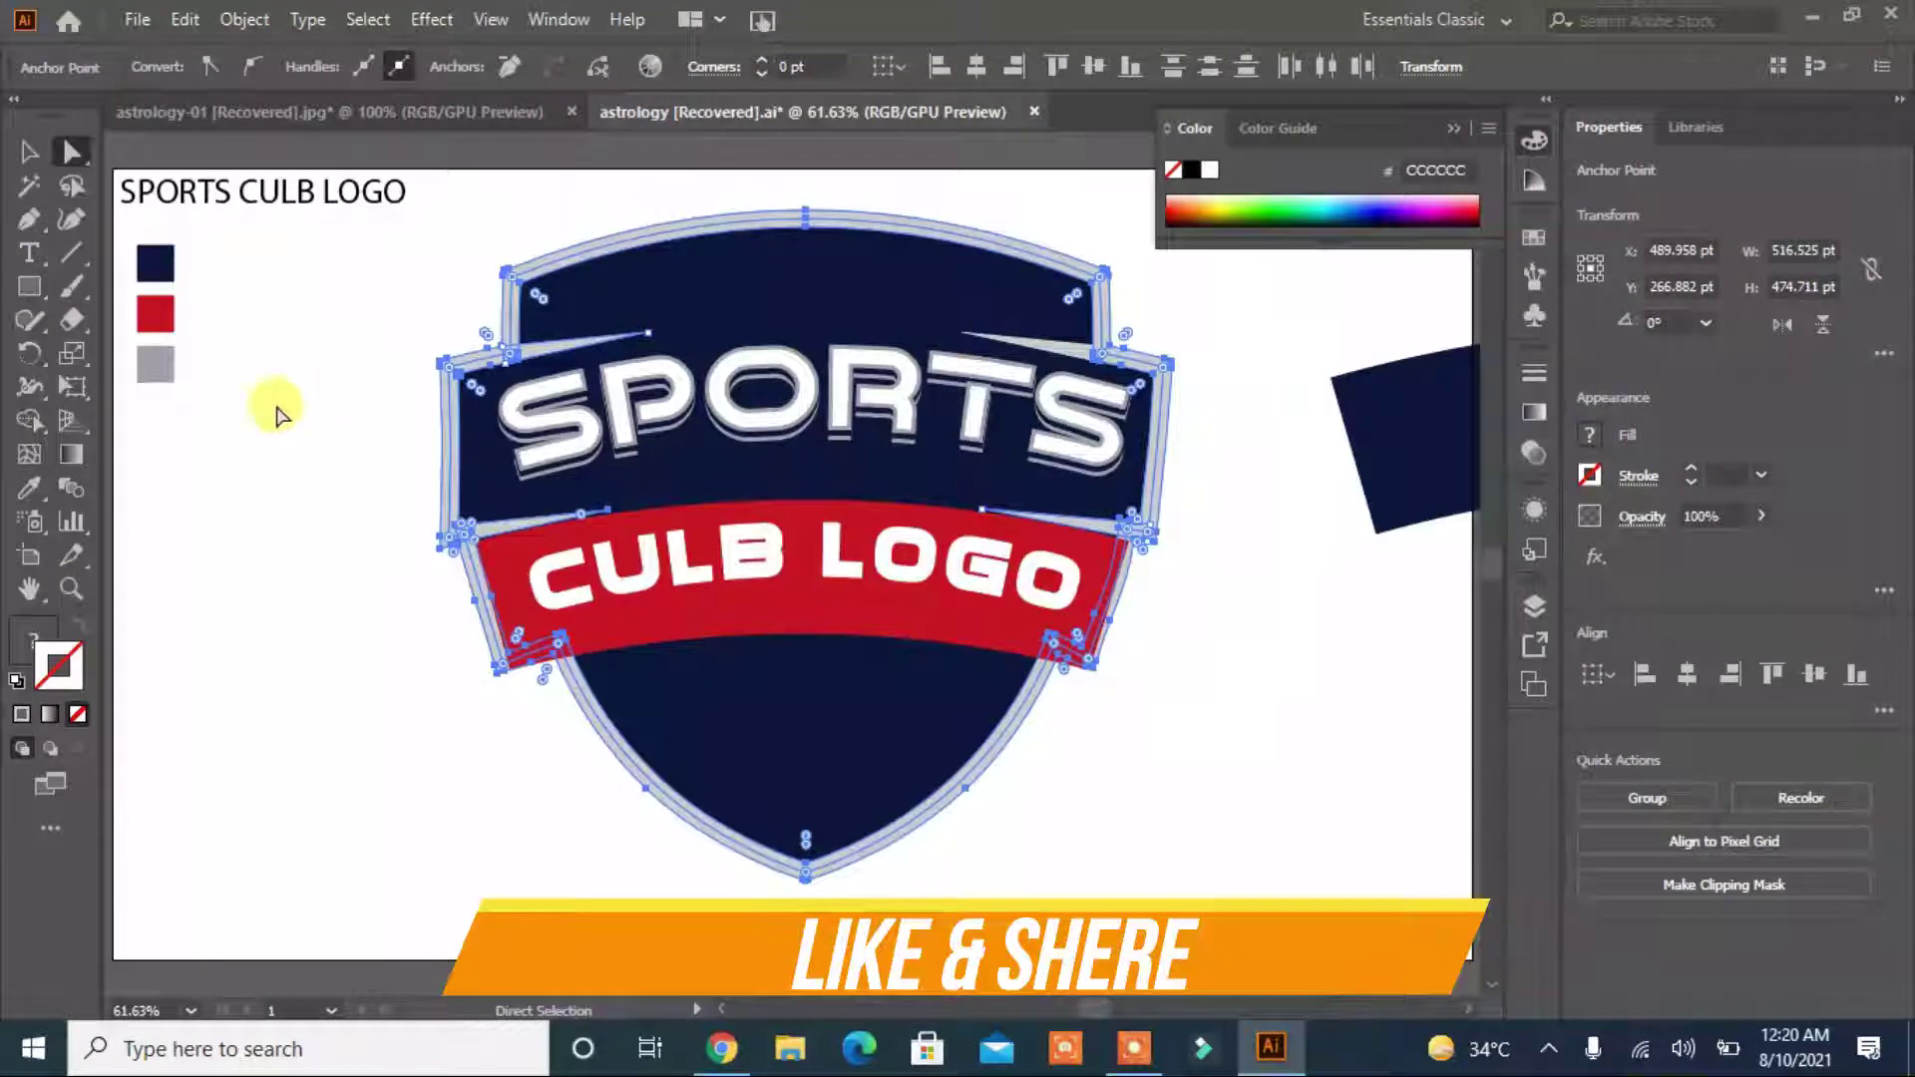
key("shift+m")
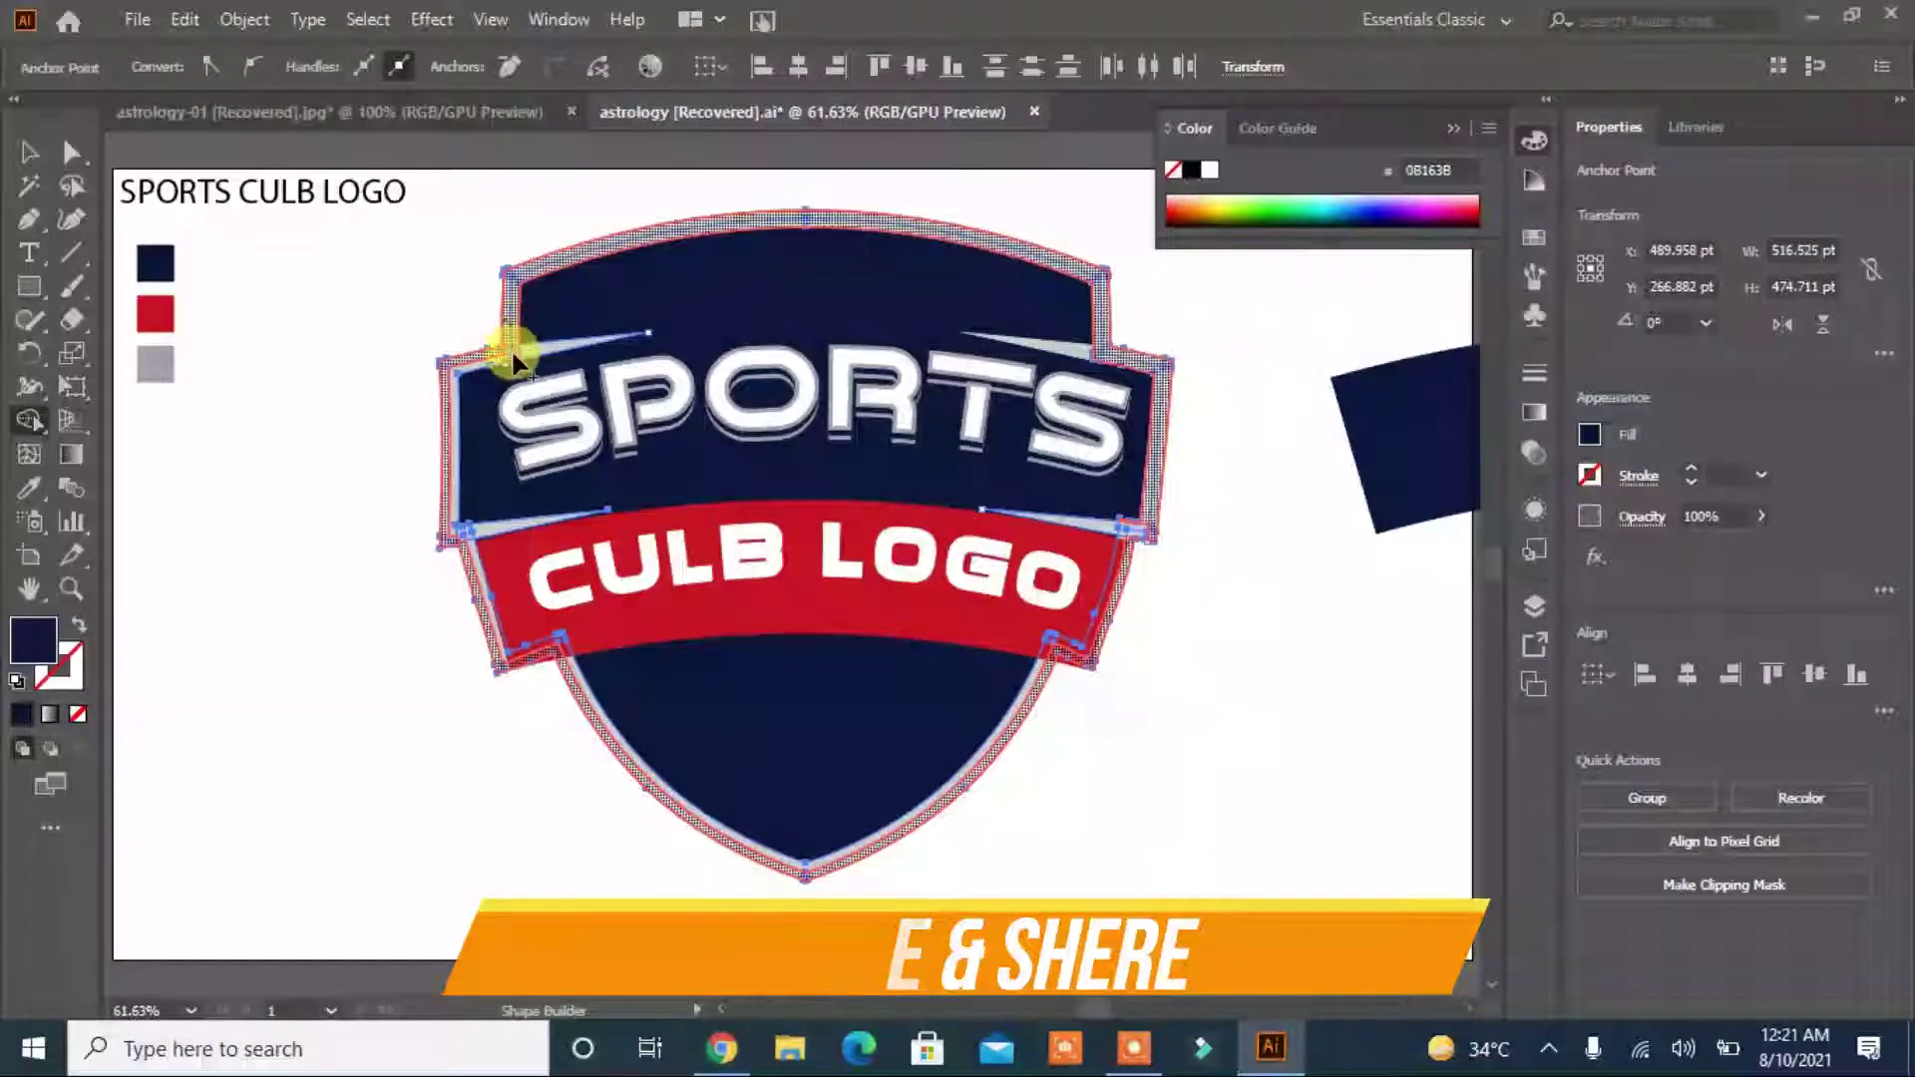
left_click(494, 363)
left_click_drag(477, 542, 615, 743)
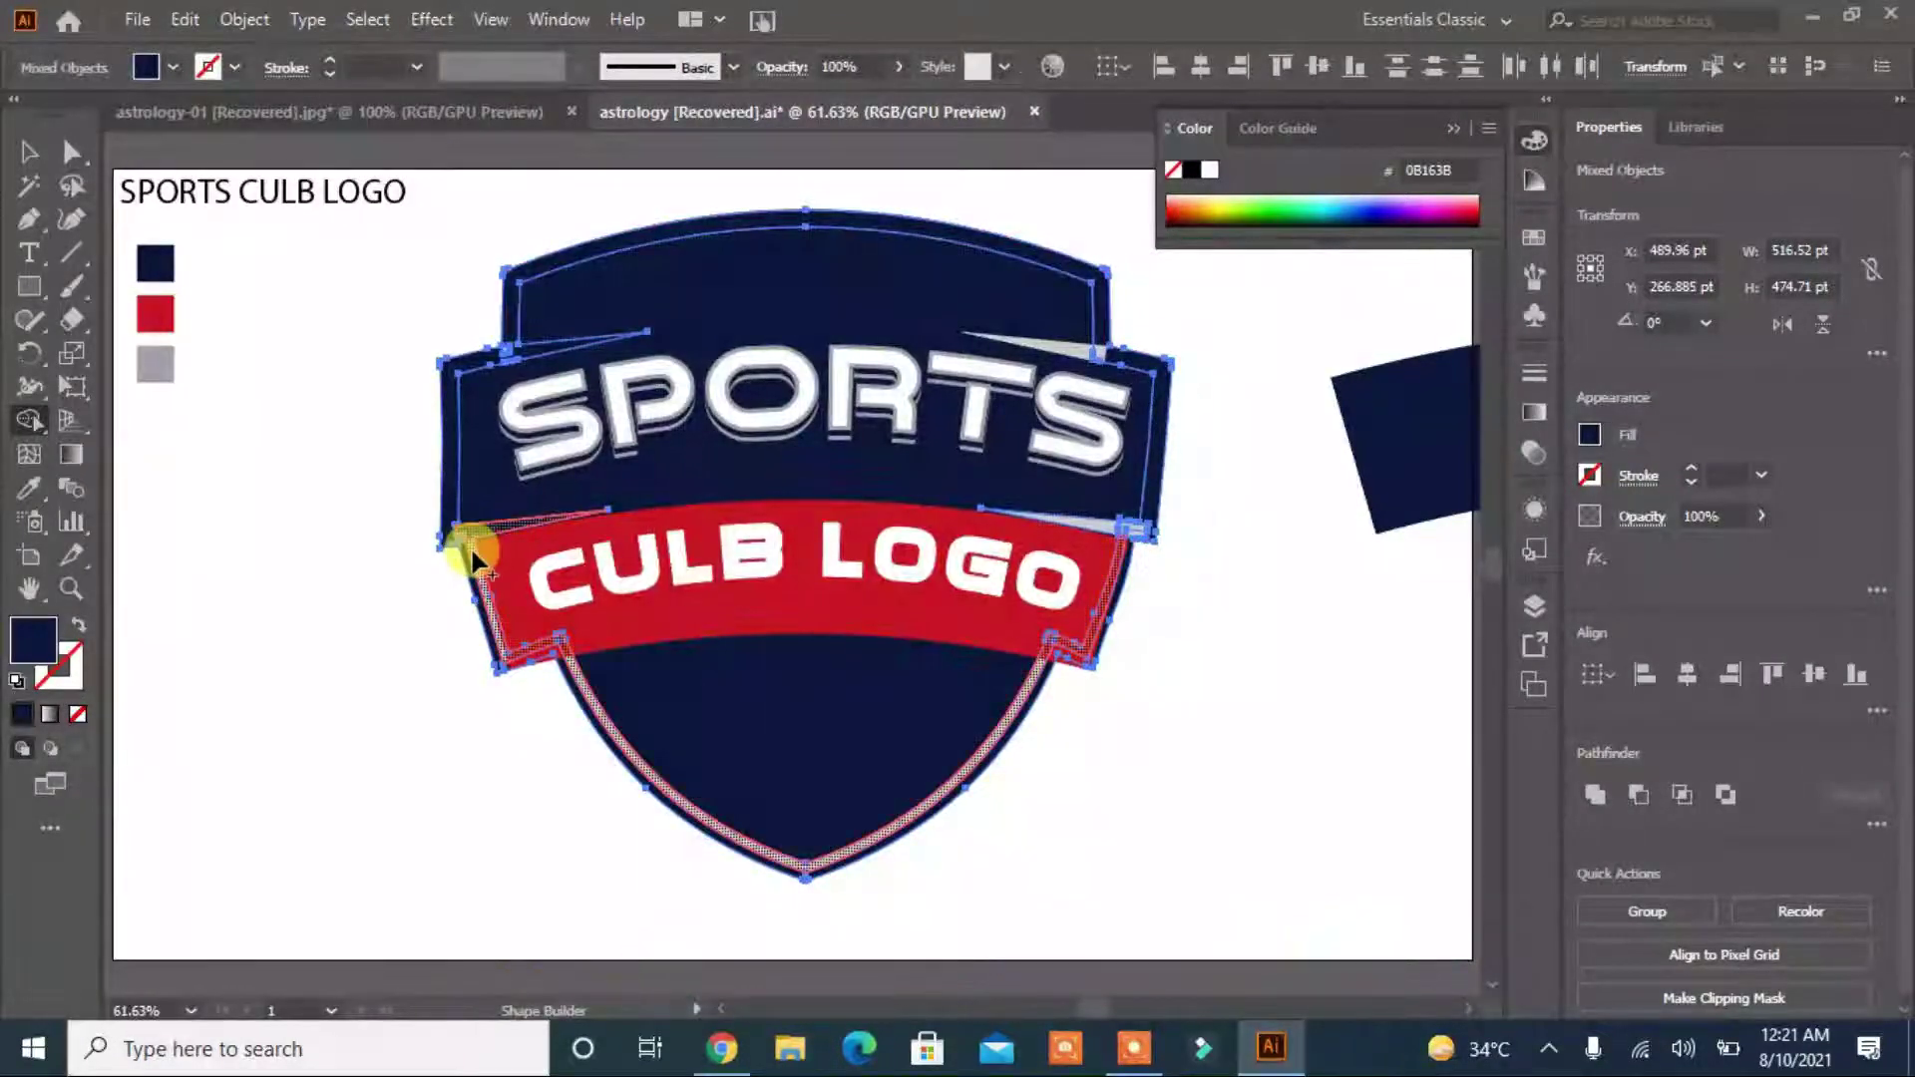
left_click(610, 743)
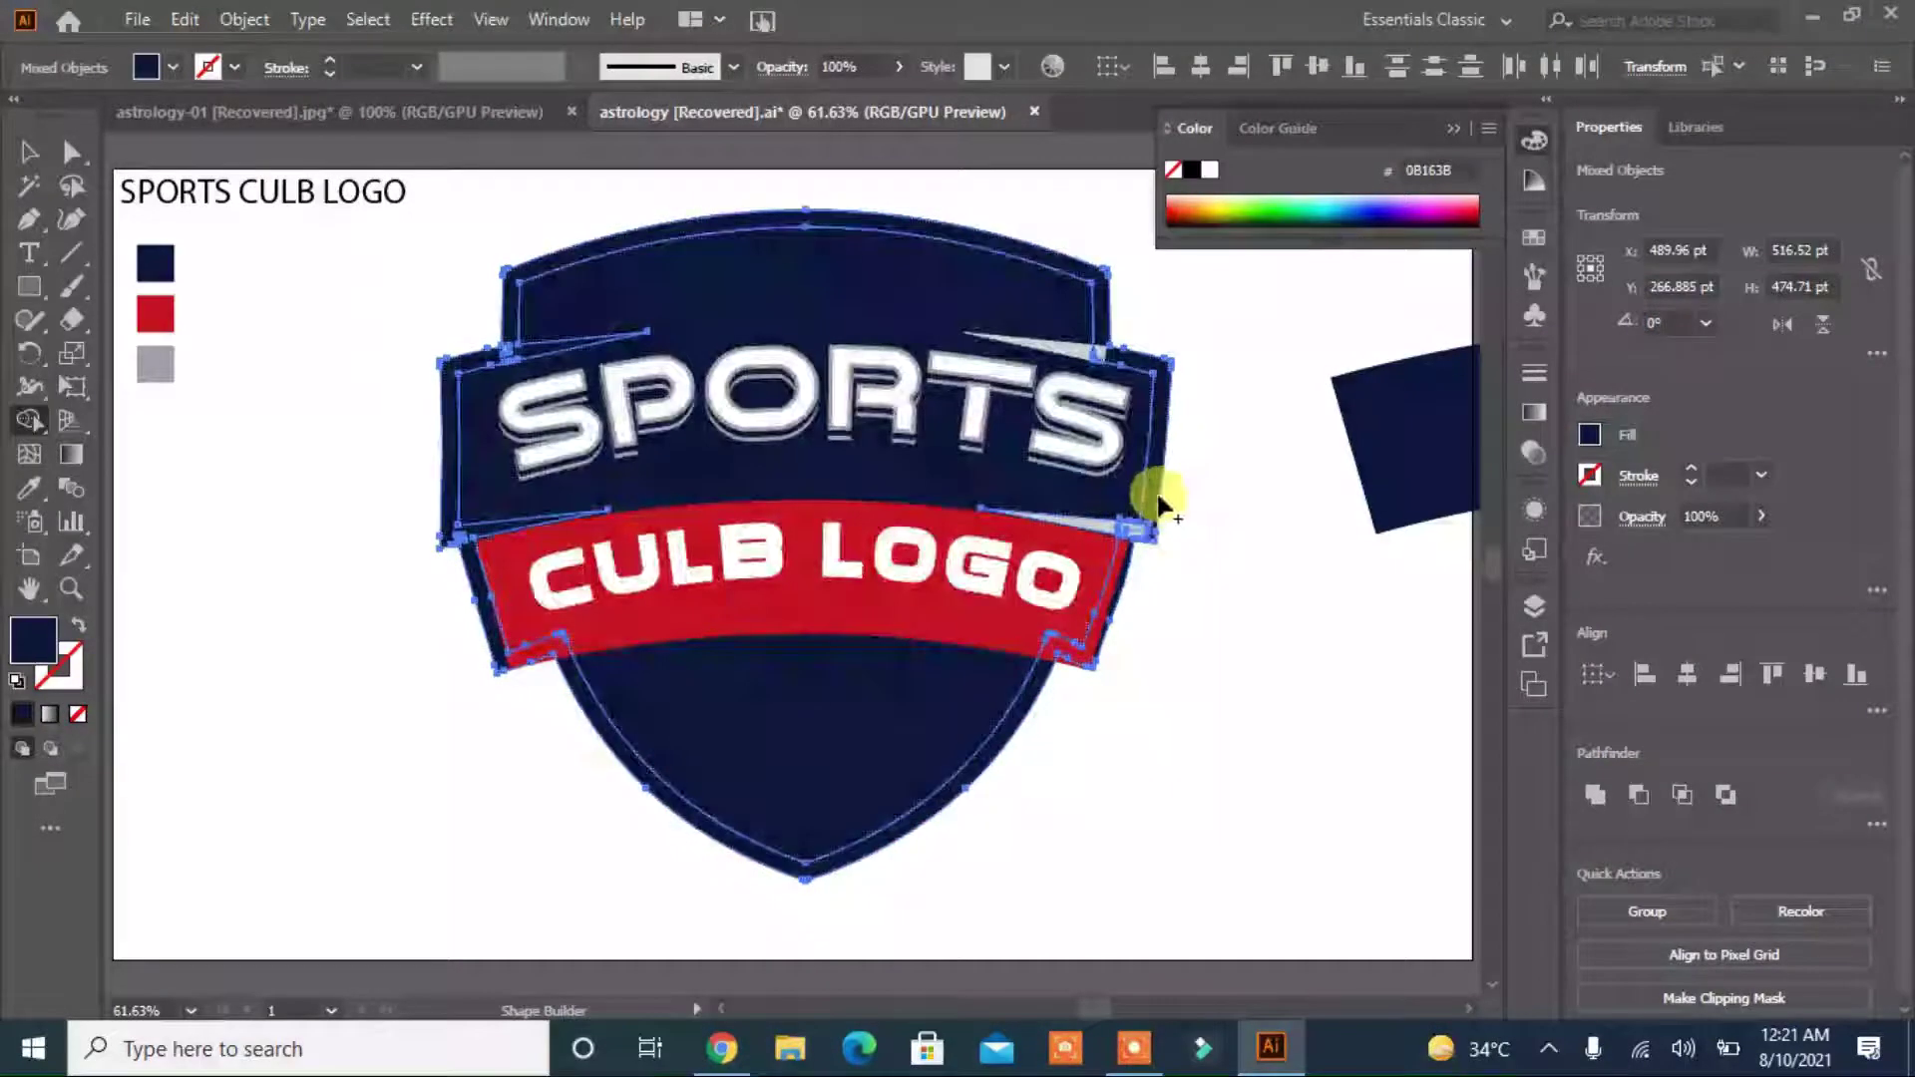
key("ctrl+z")
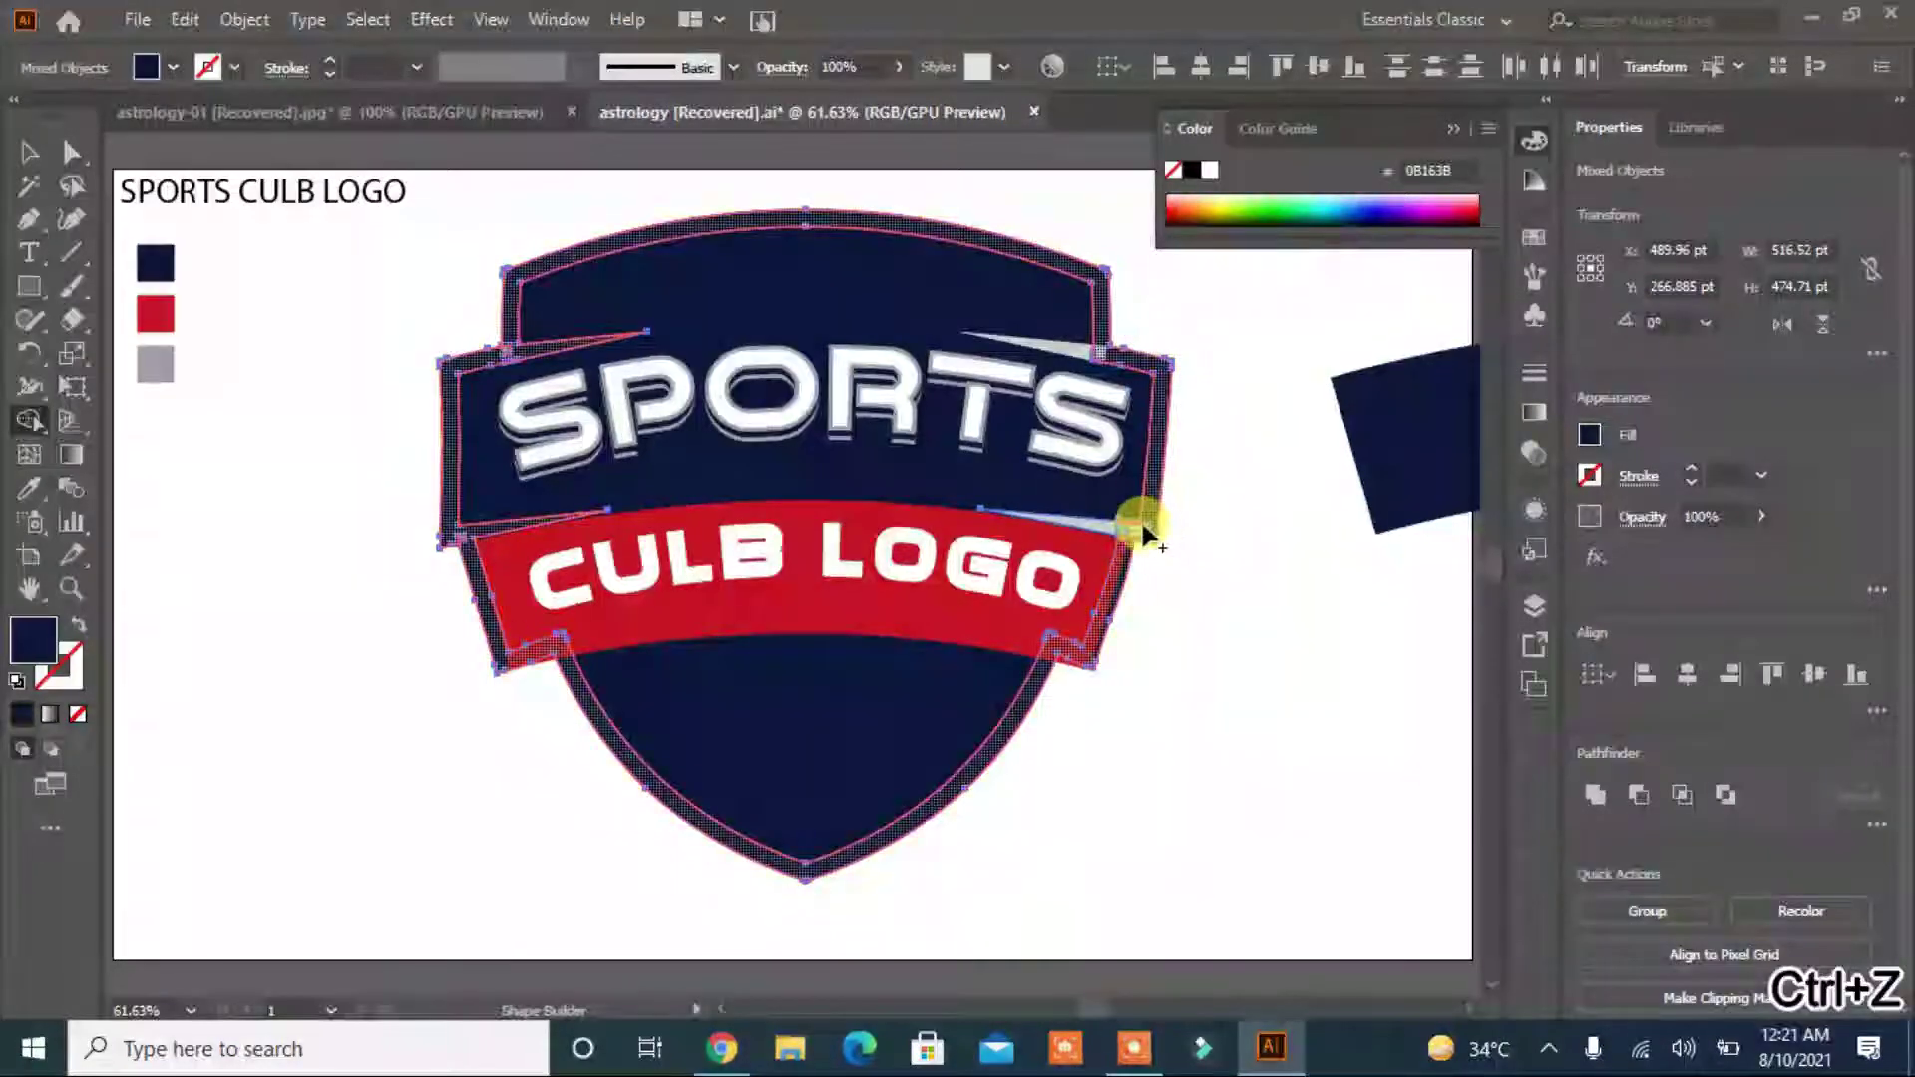
left_click(1135, 529)
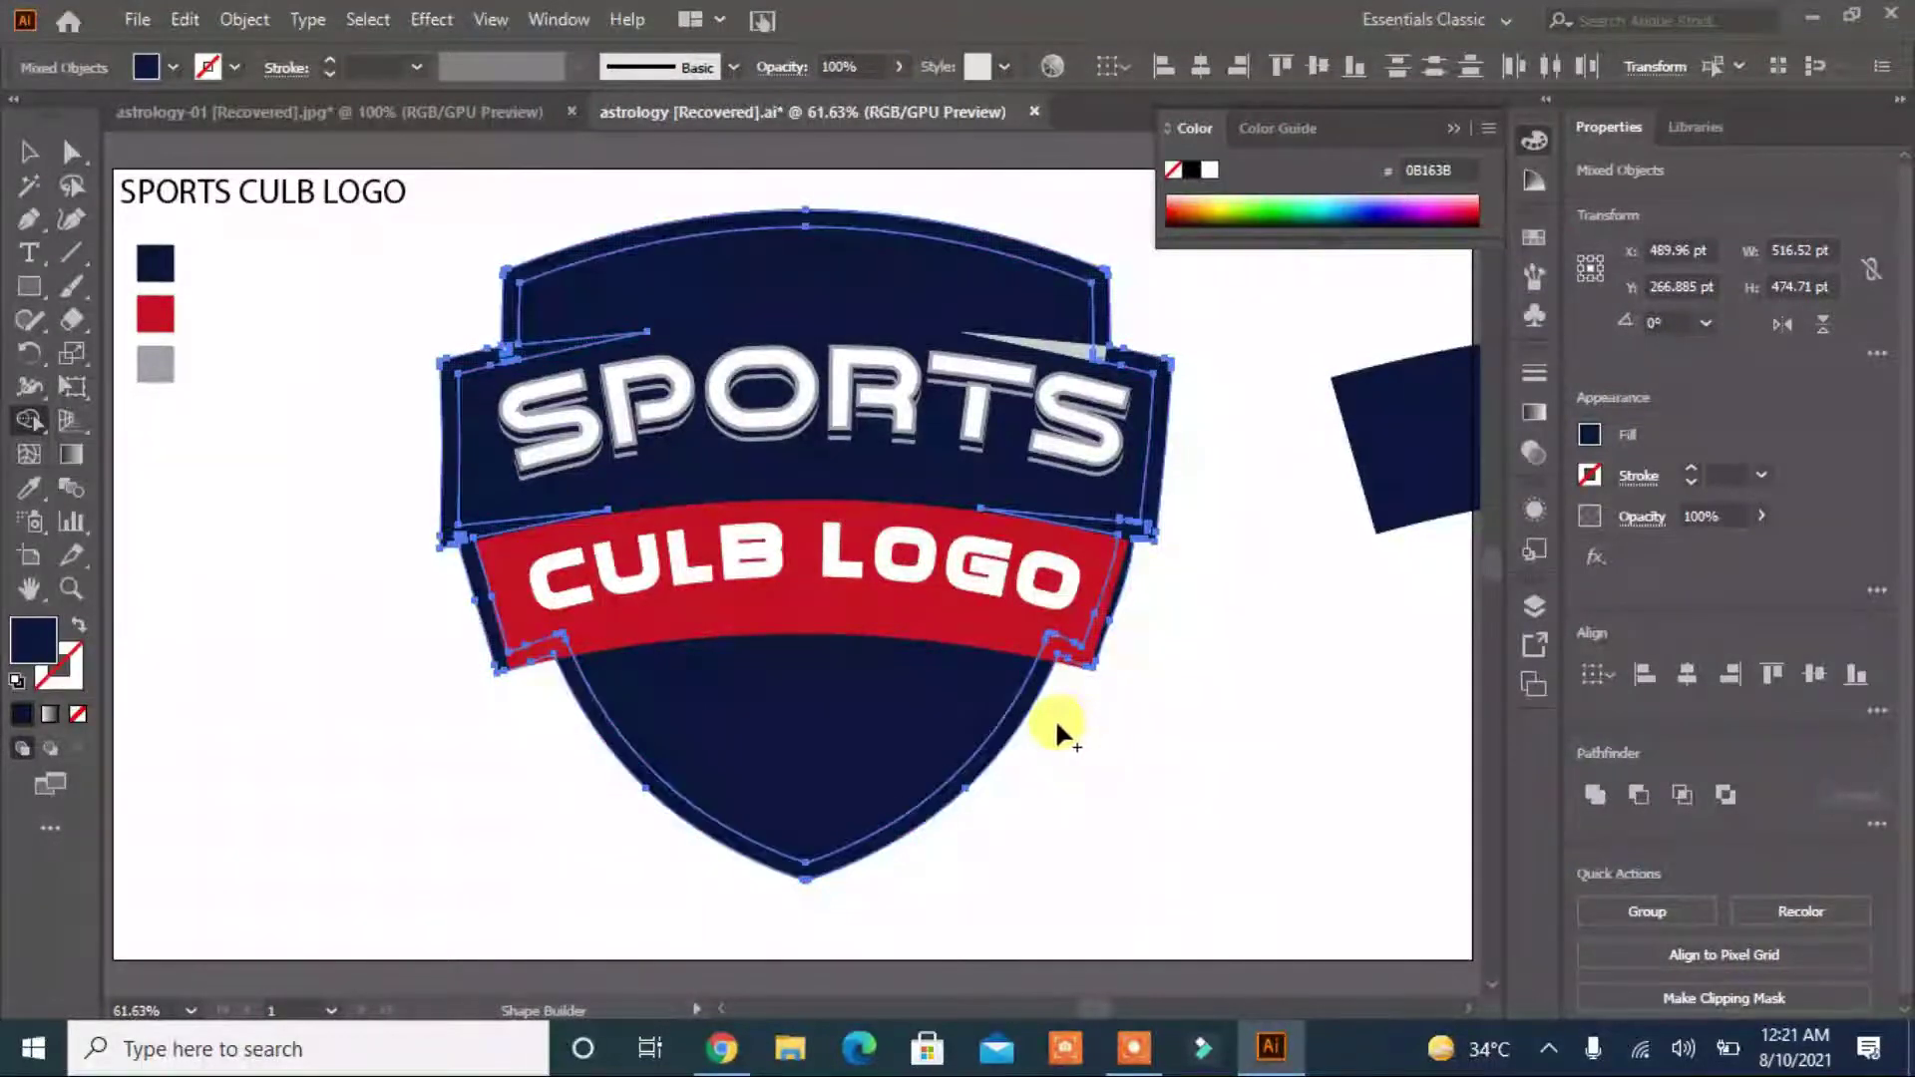
left_click(29, 487)
left_click(156, 364)
key("ctrl+z")
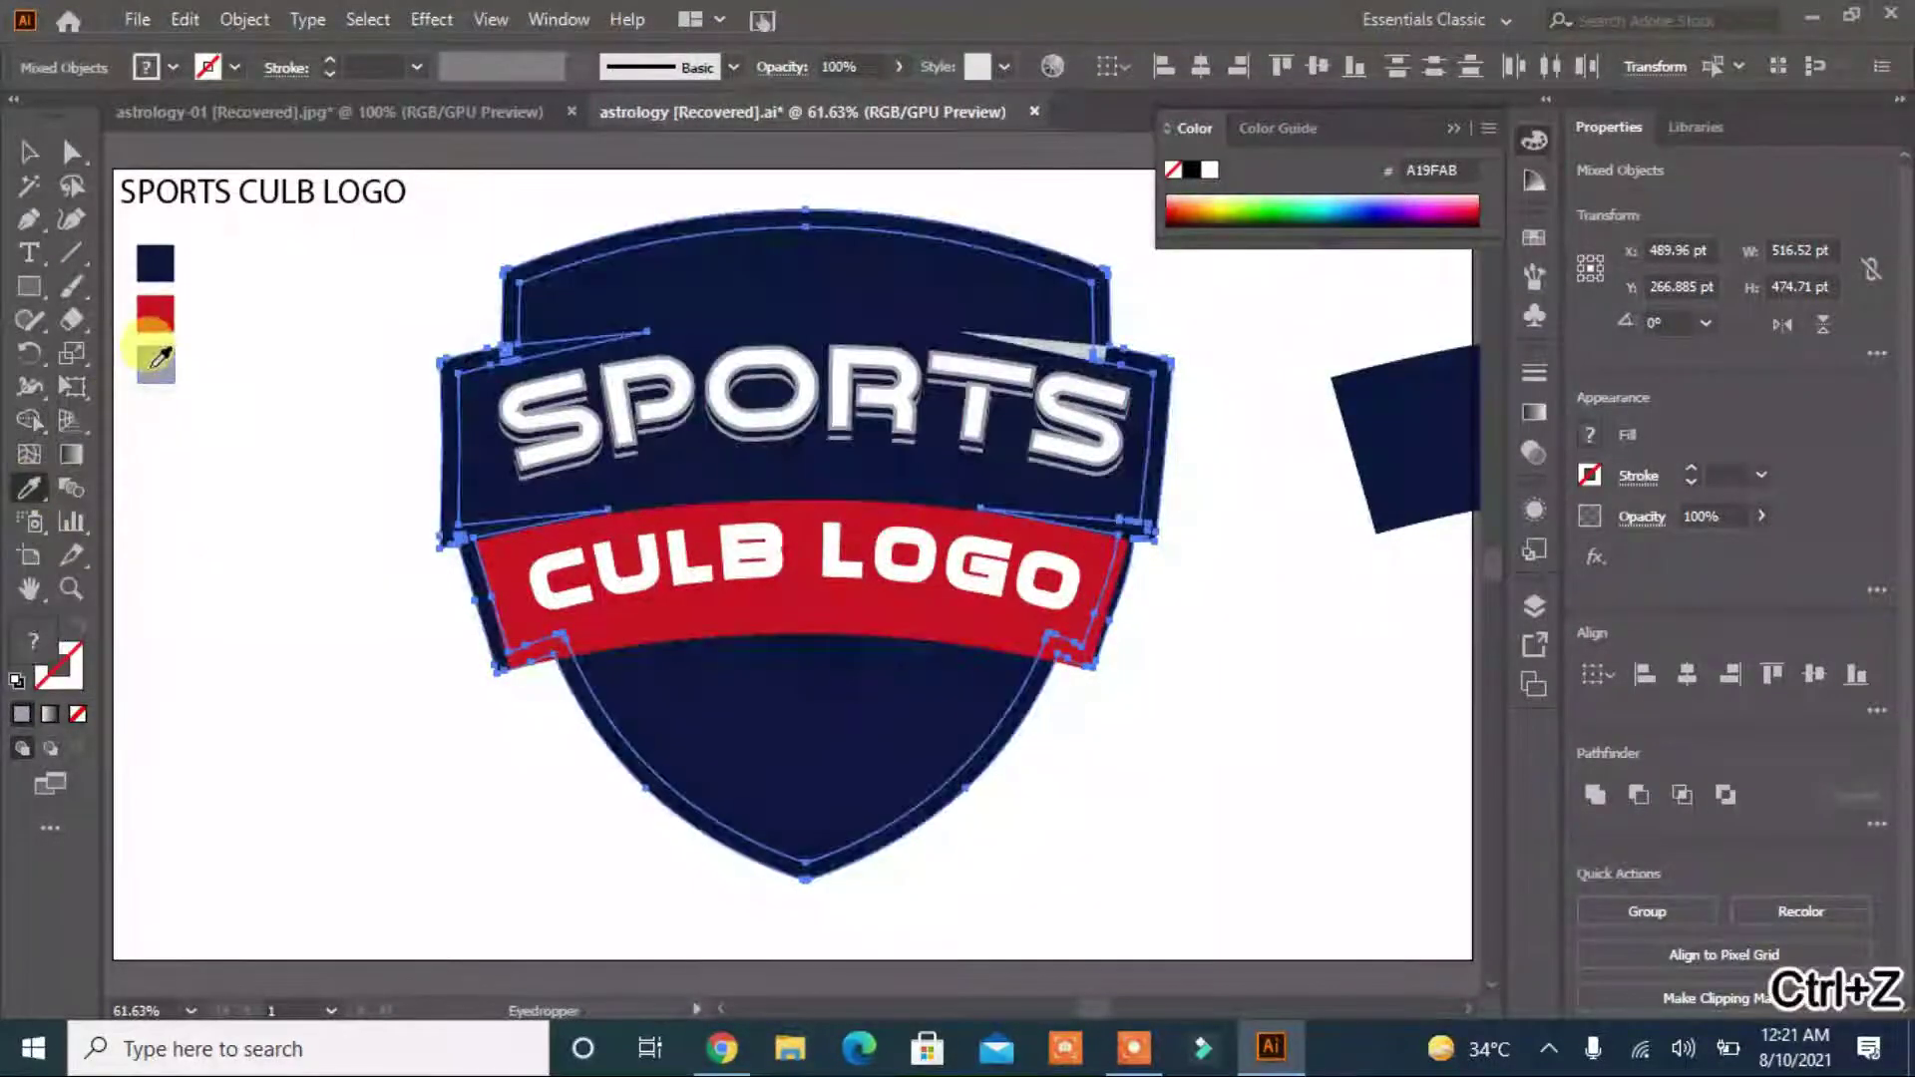
left_click(152, 366)
left_click(29, 420)
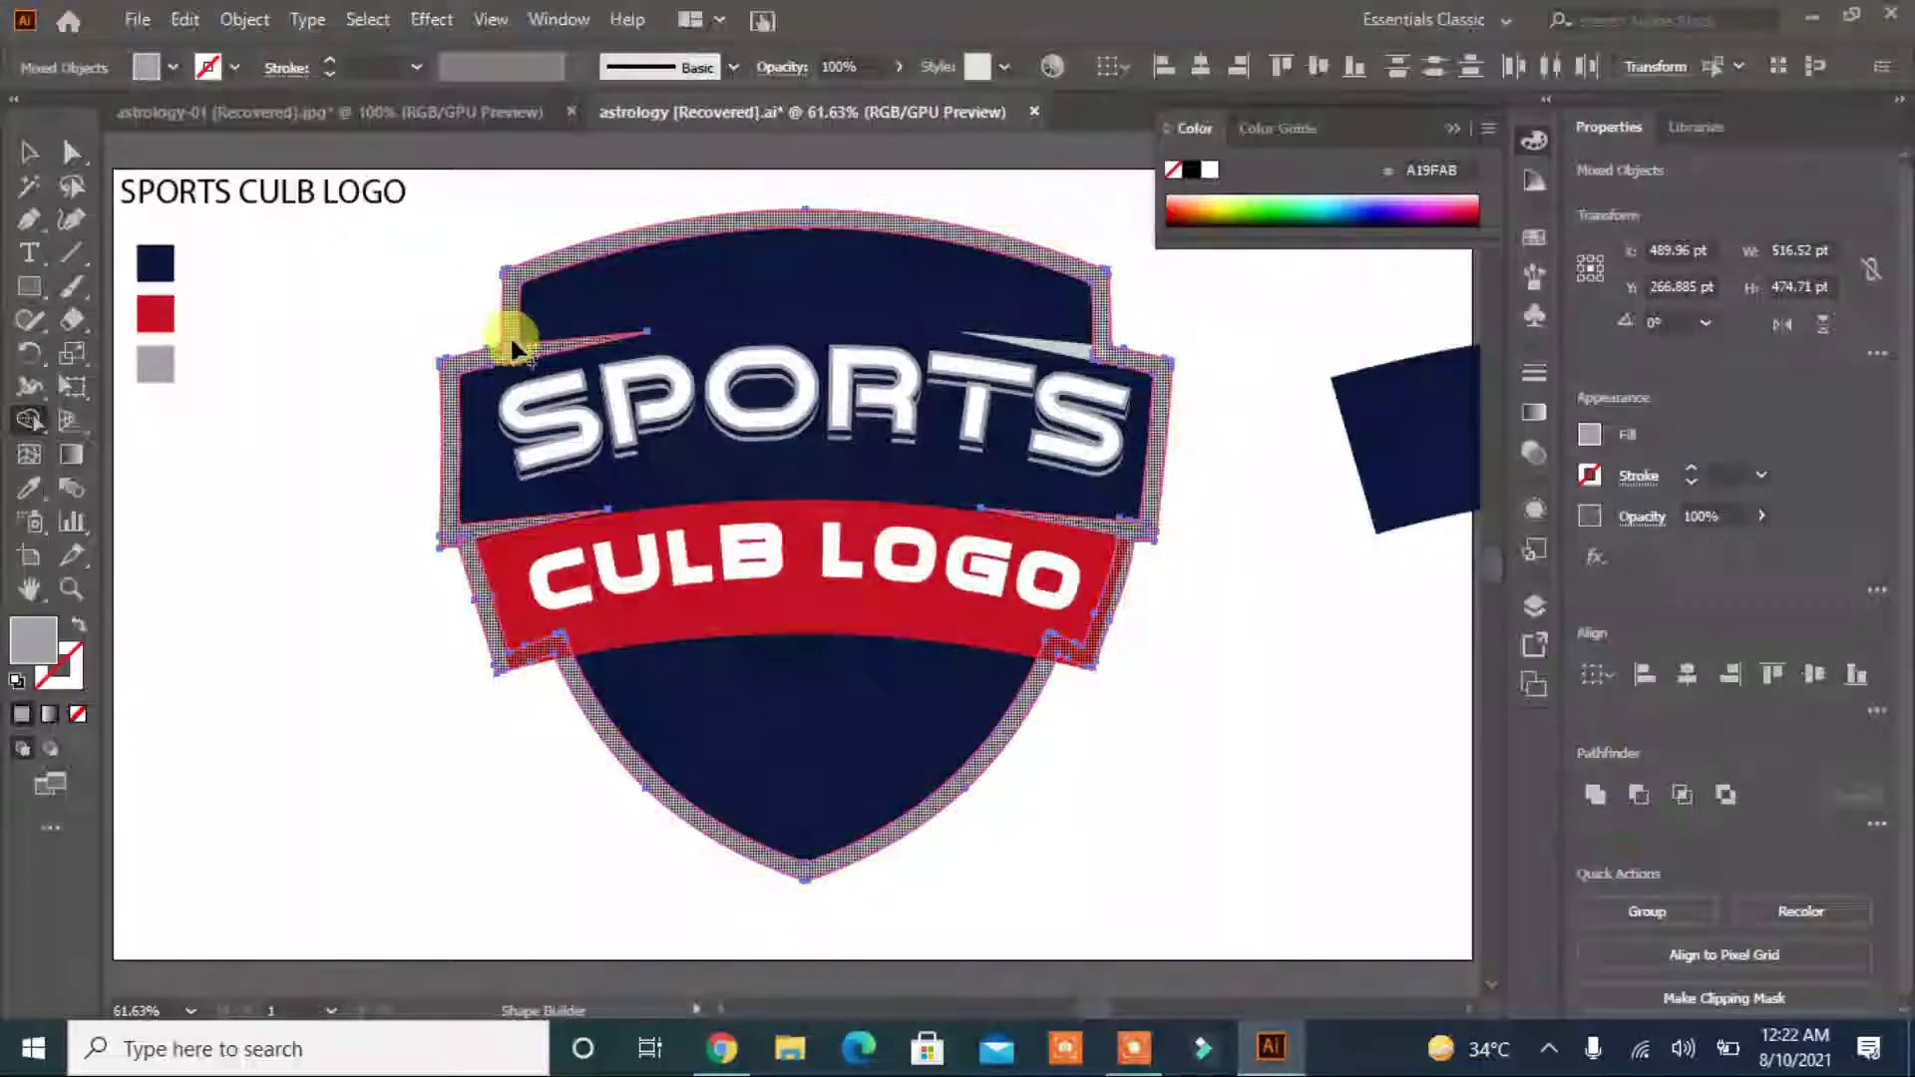
left_click(1089, 349)
key("ctrl+z")
key("a")
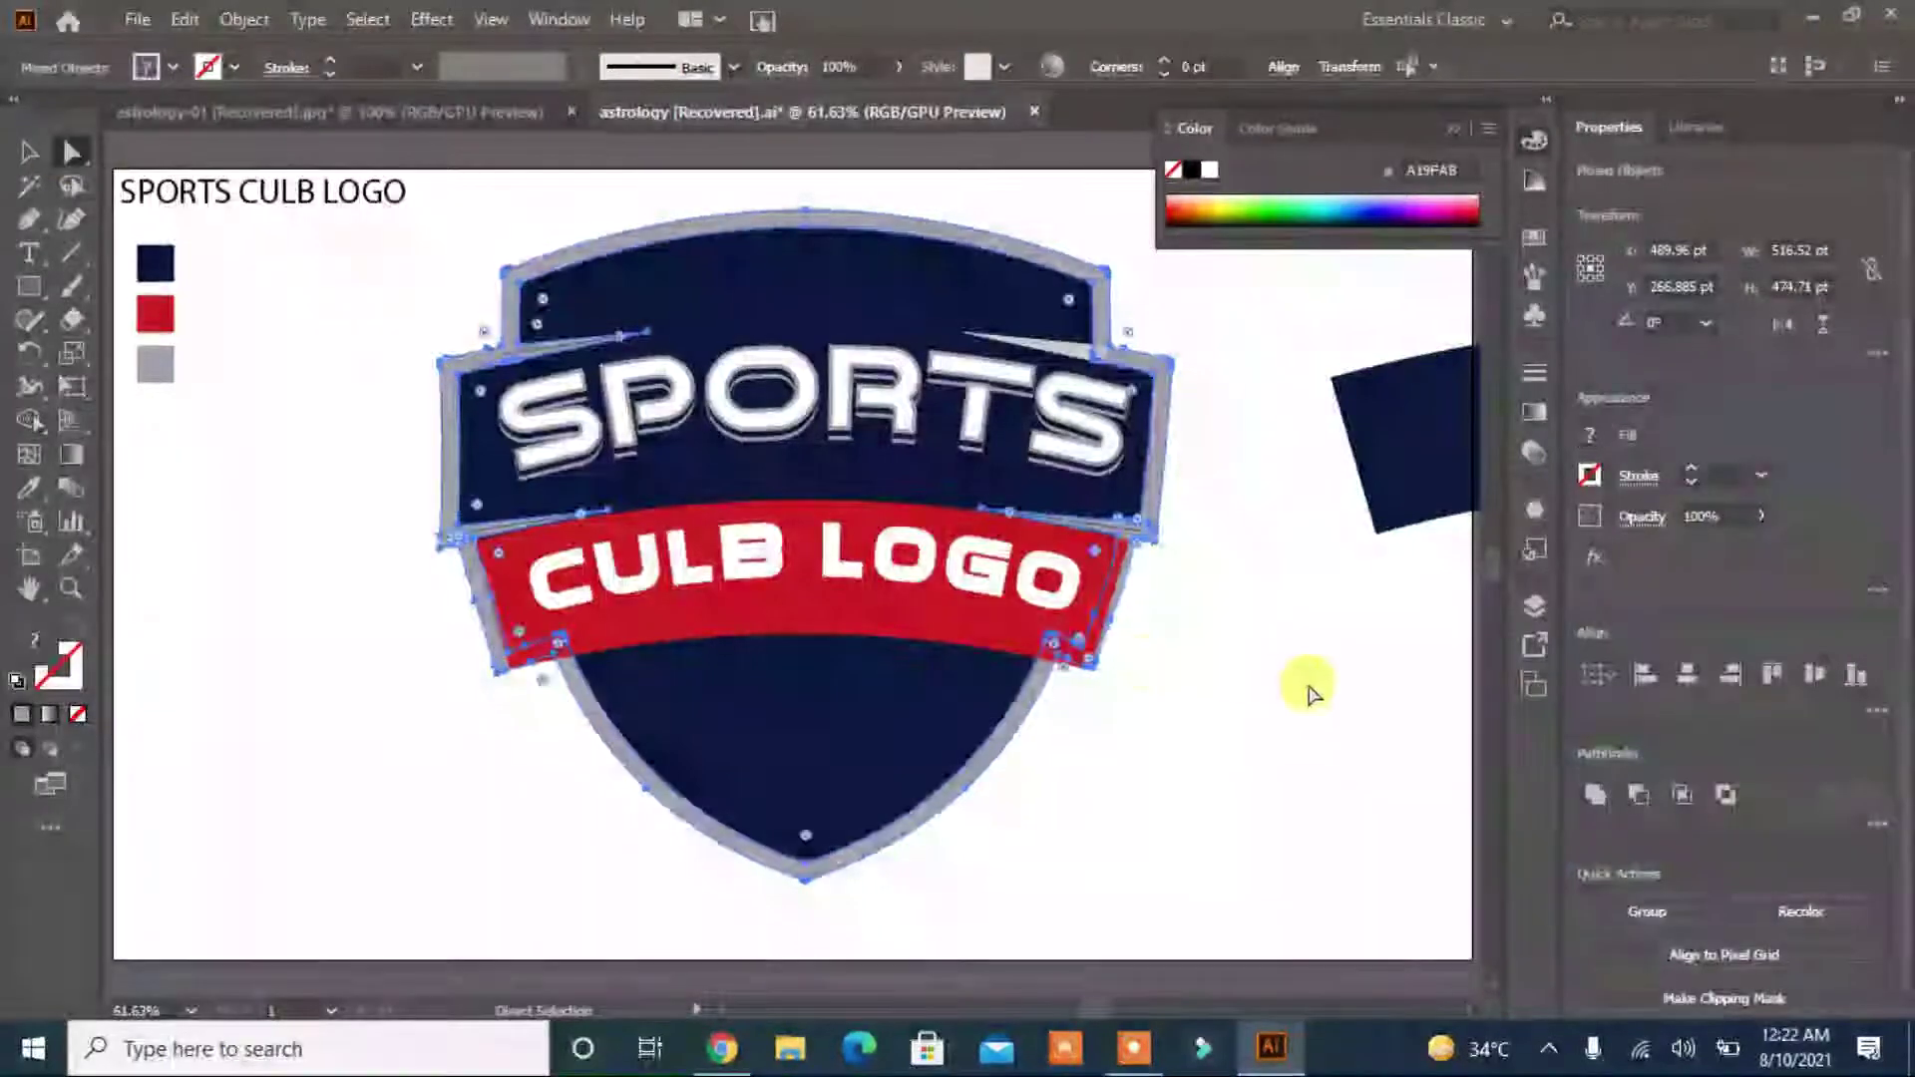
left_click(1309, 685)
left_click(569, 359)
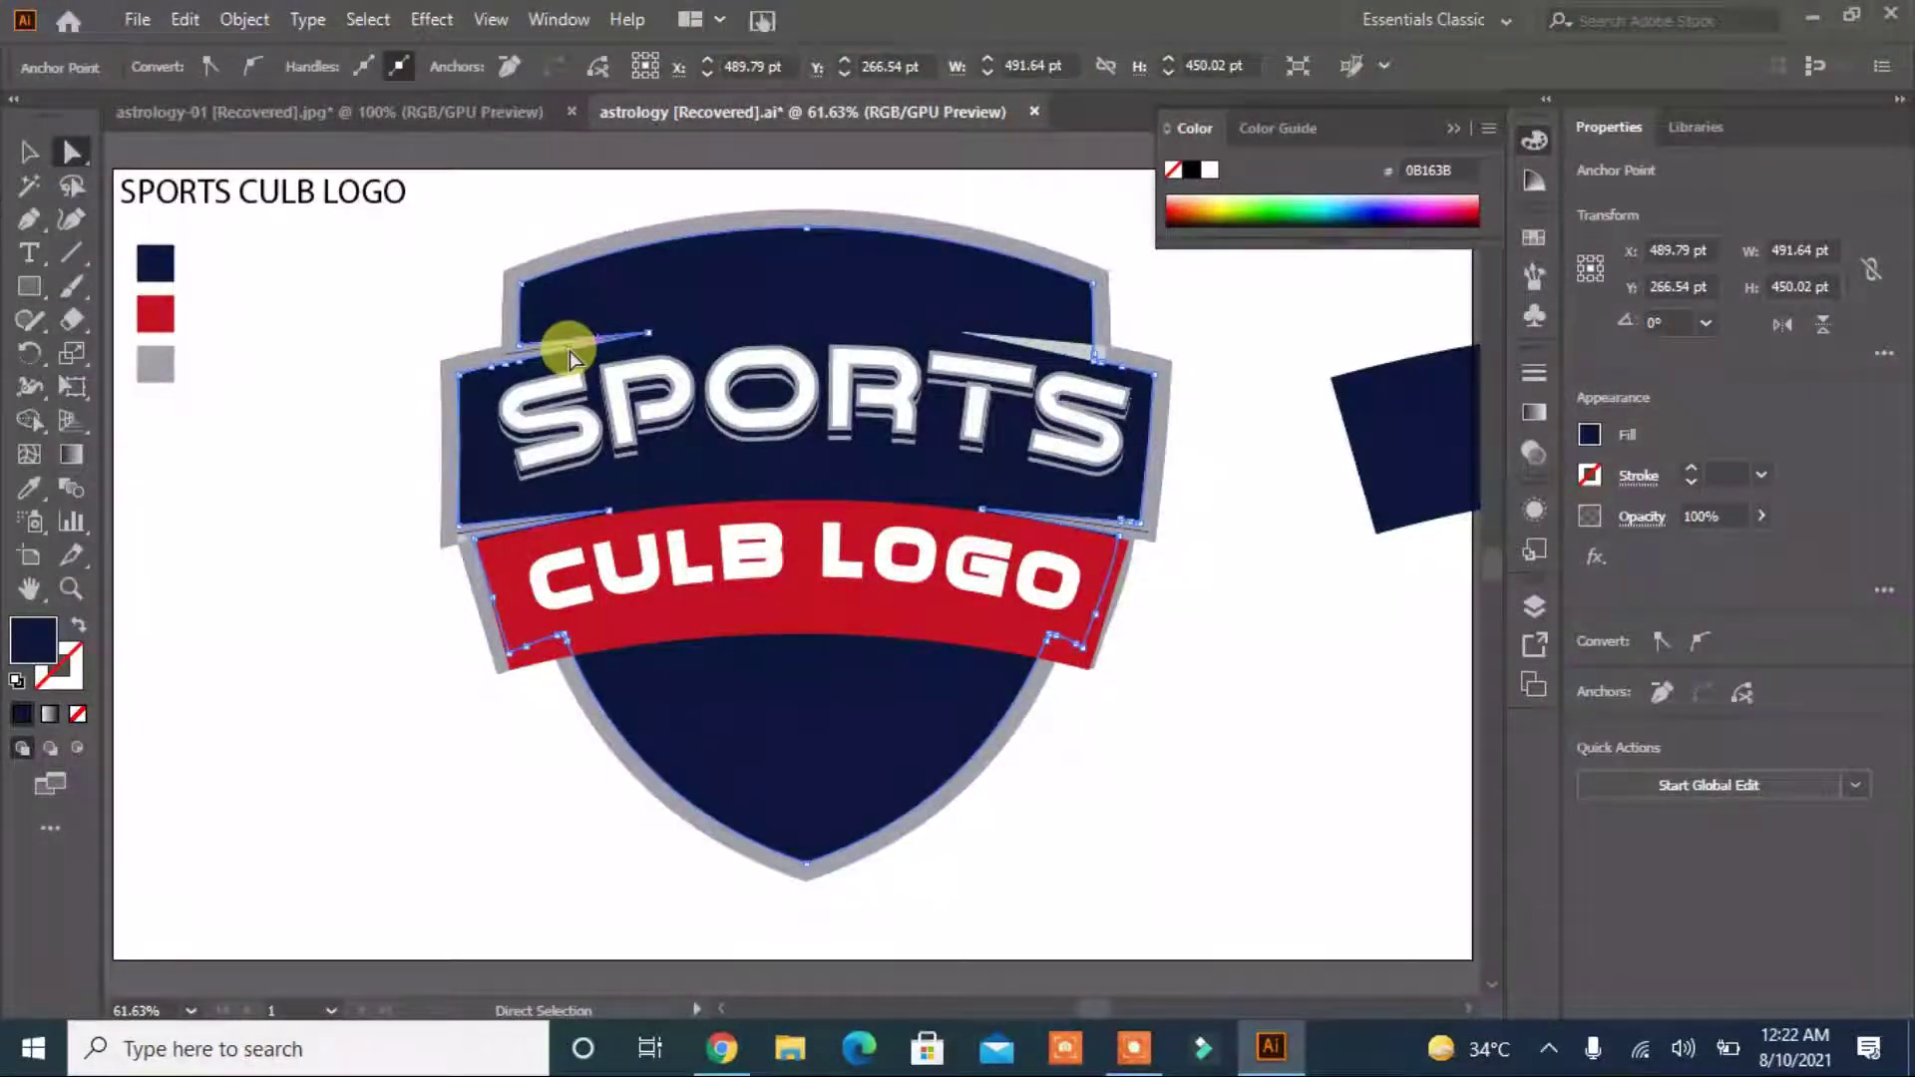
key("shift+m")
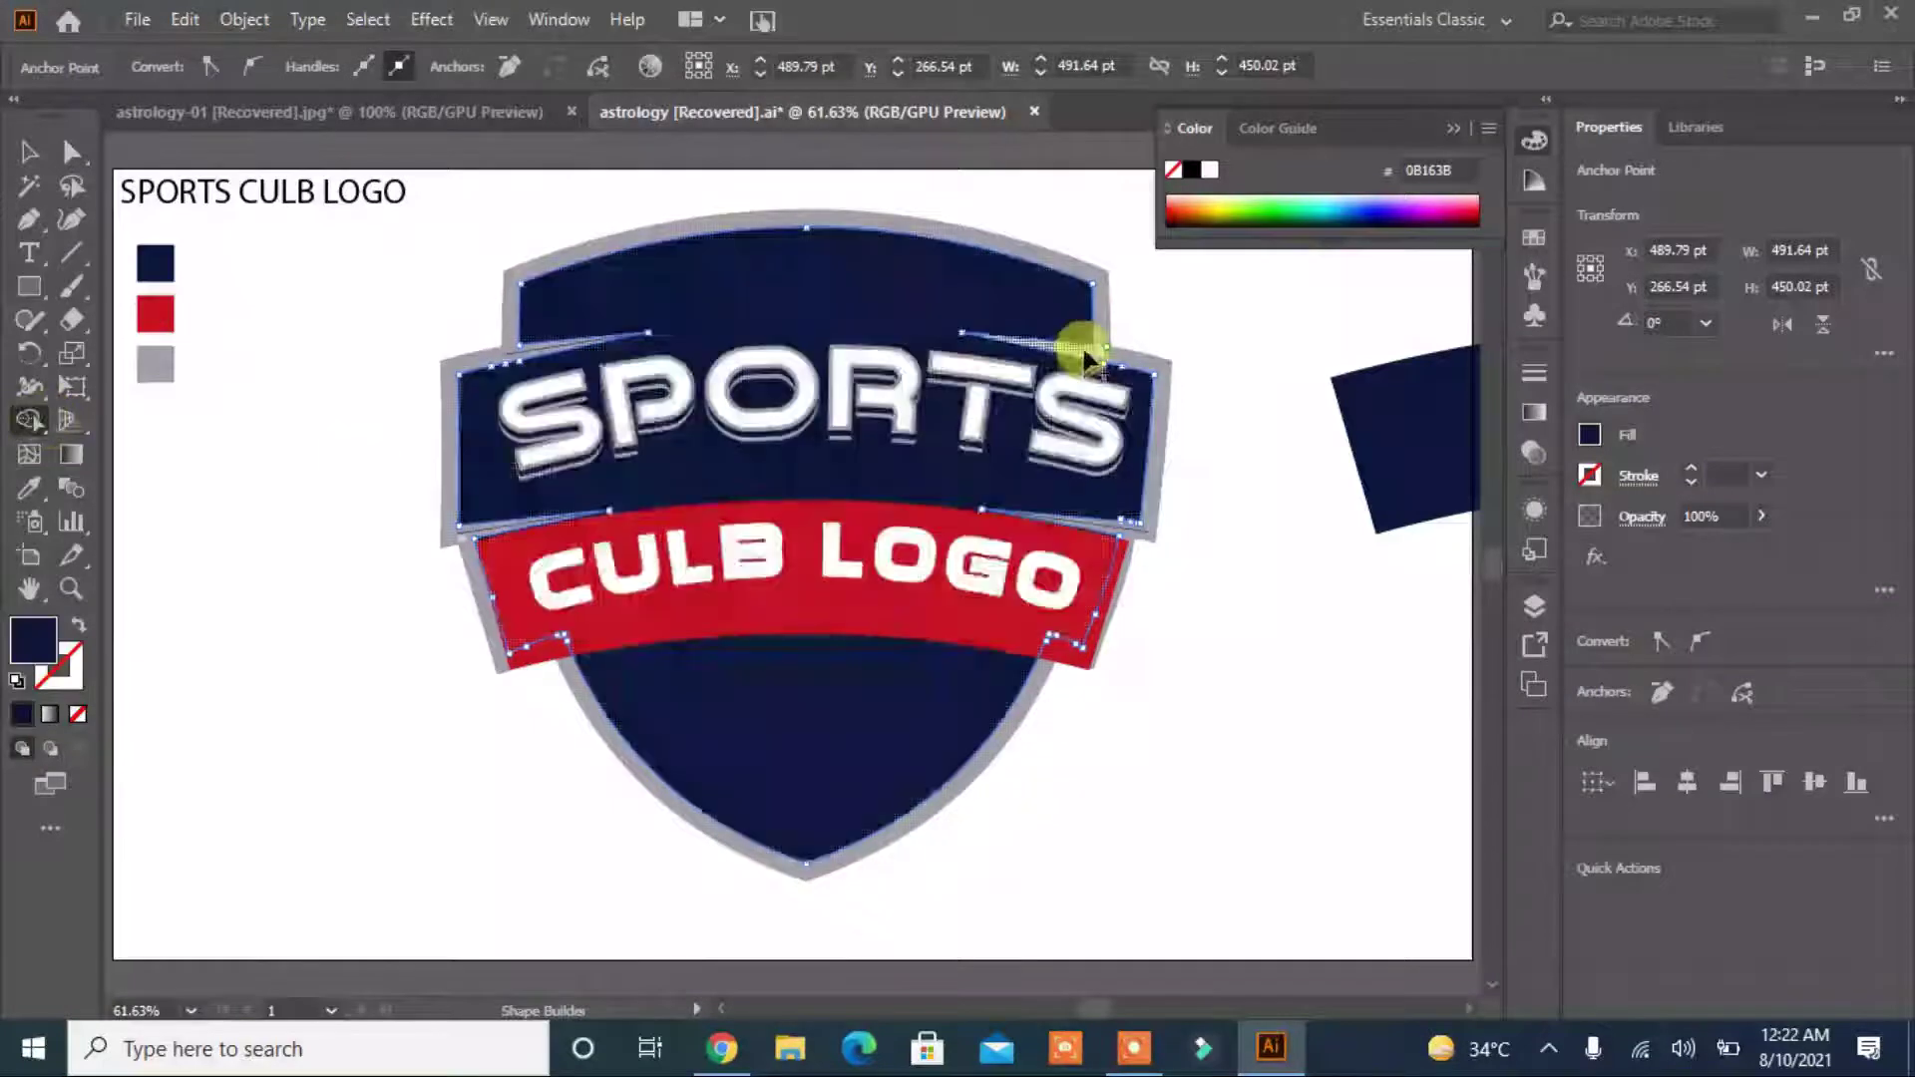
left_click(1105, 351)
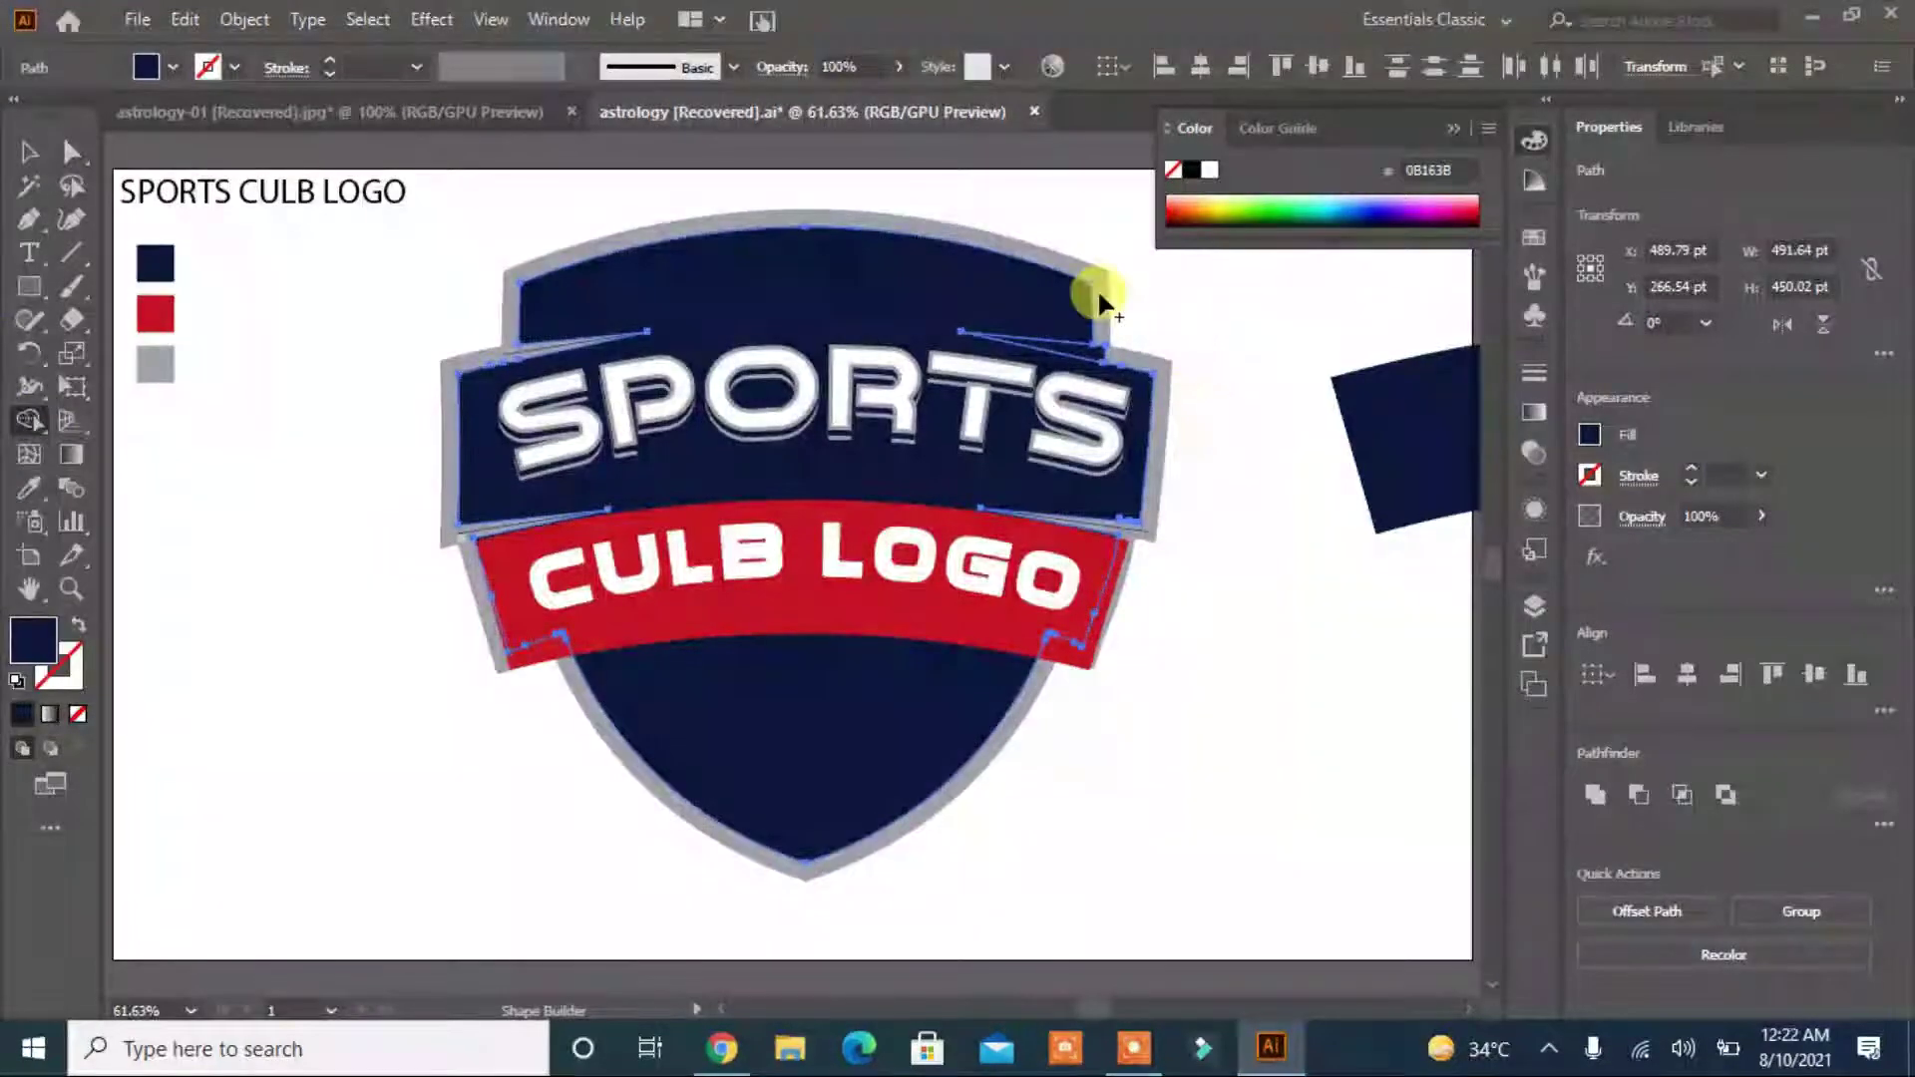
left_click(153, 70)
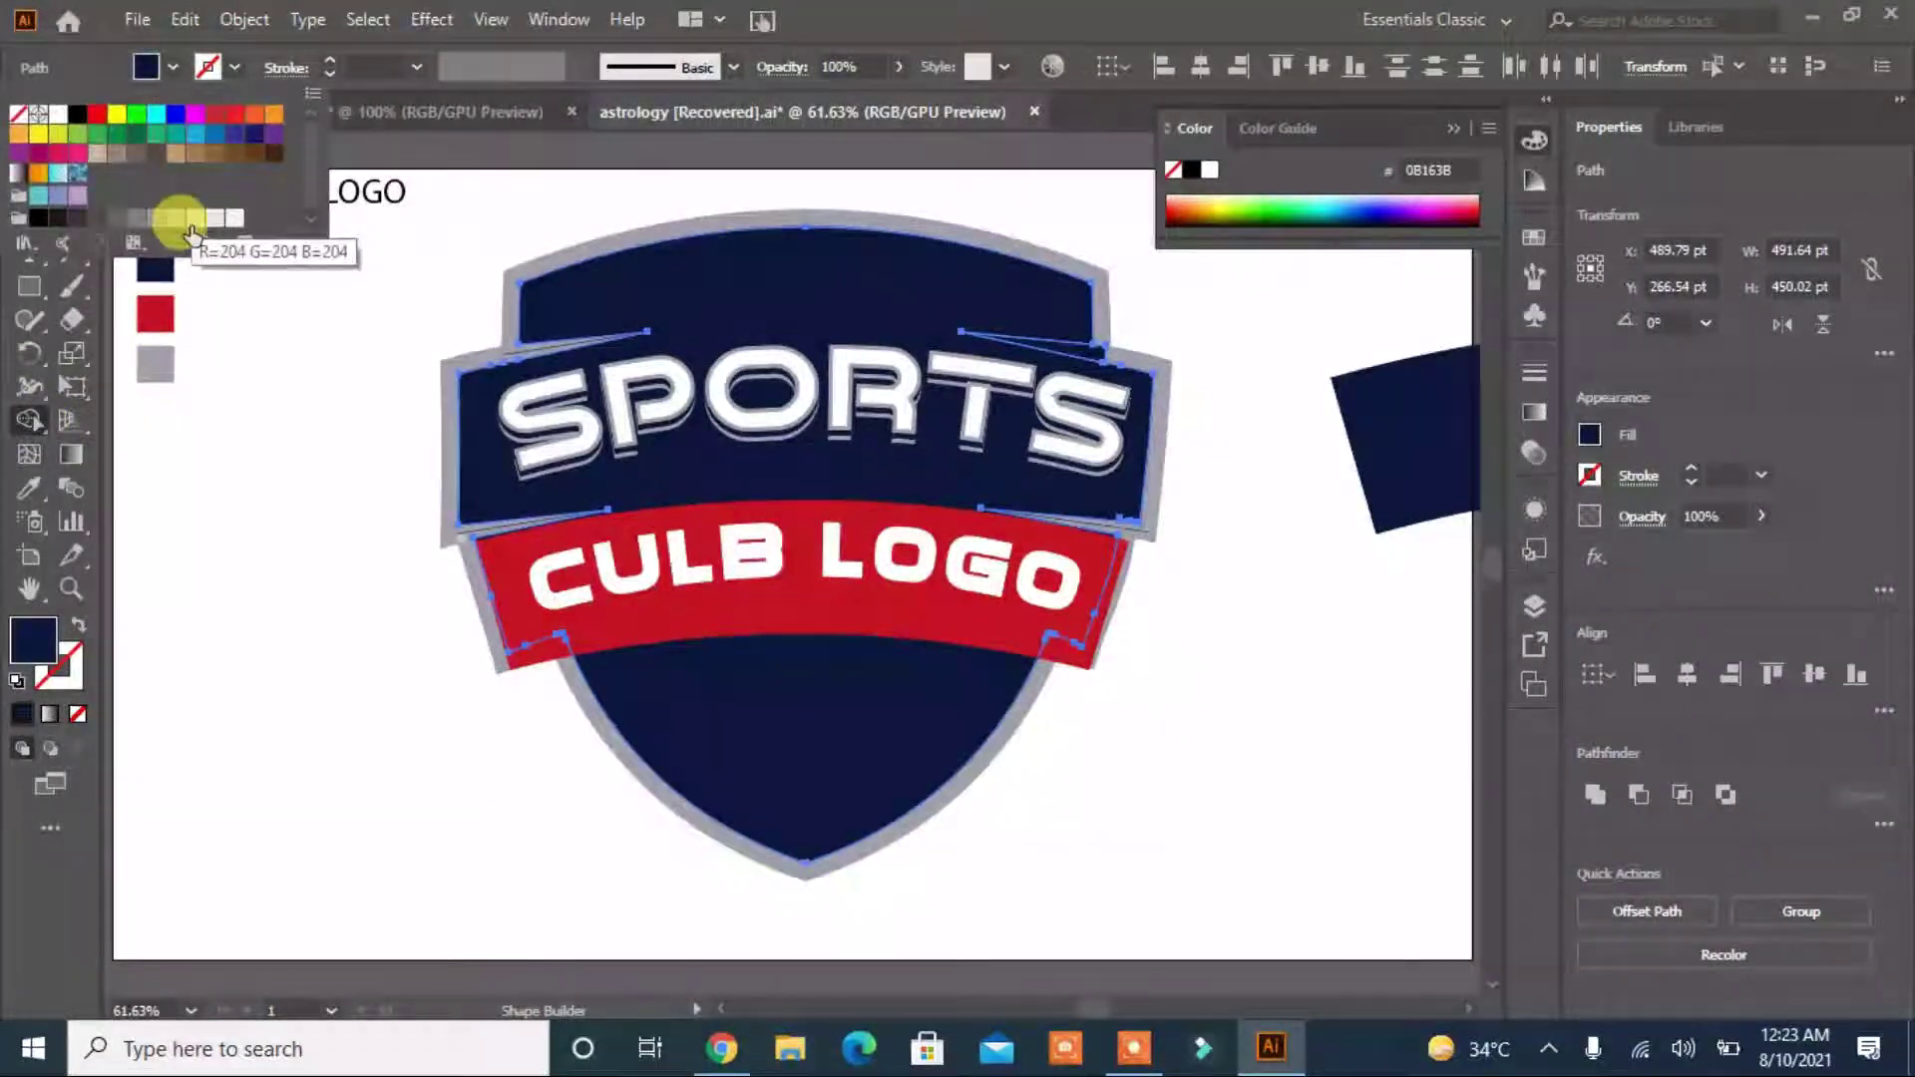
left_click(195, 217)
key("Escape")
left_click(30, 152)
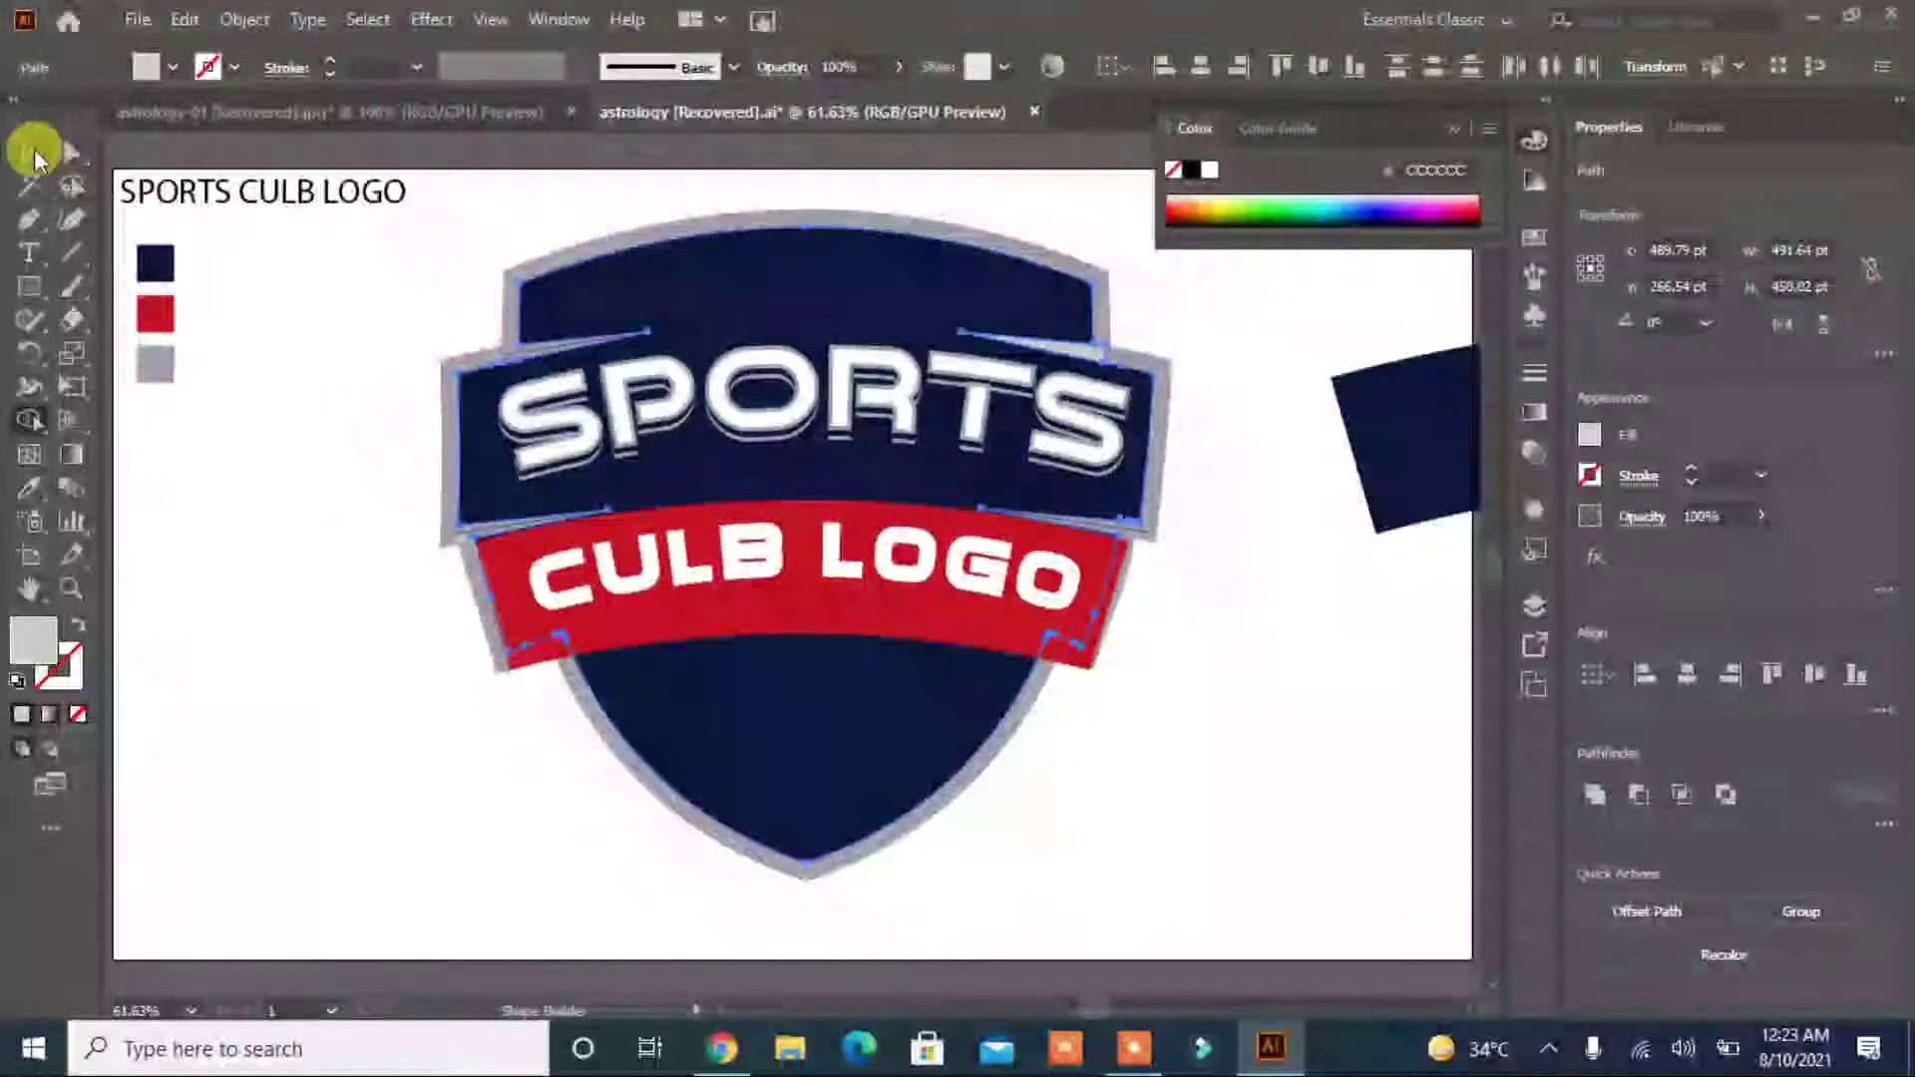
left_click(333, 578)
left_click(72, 159)
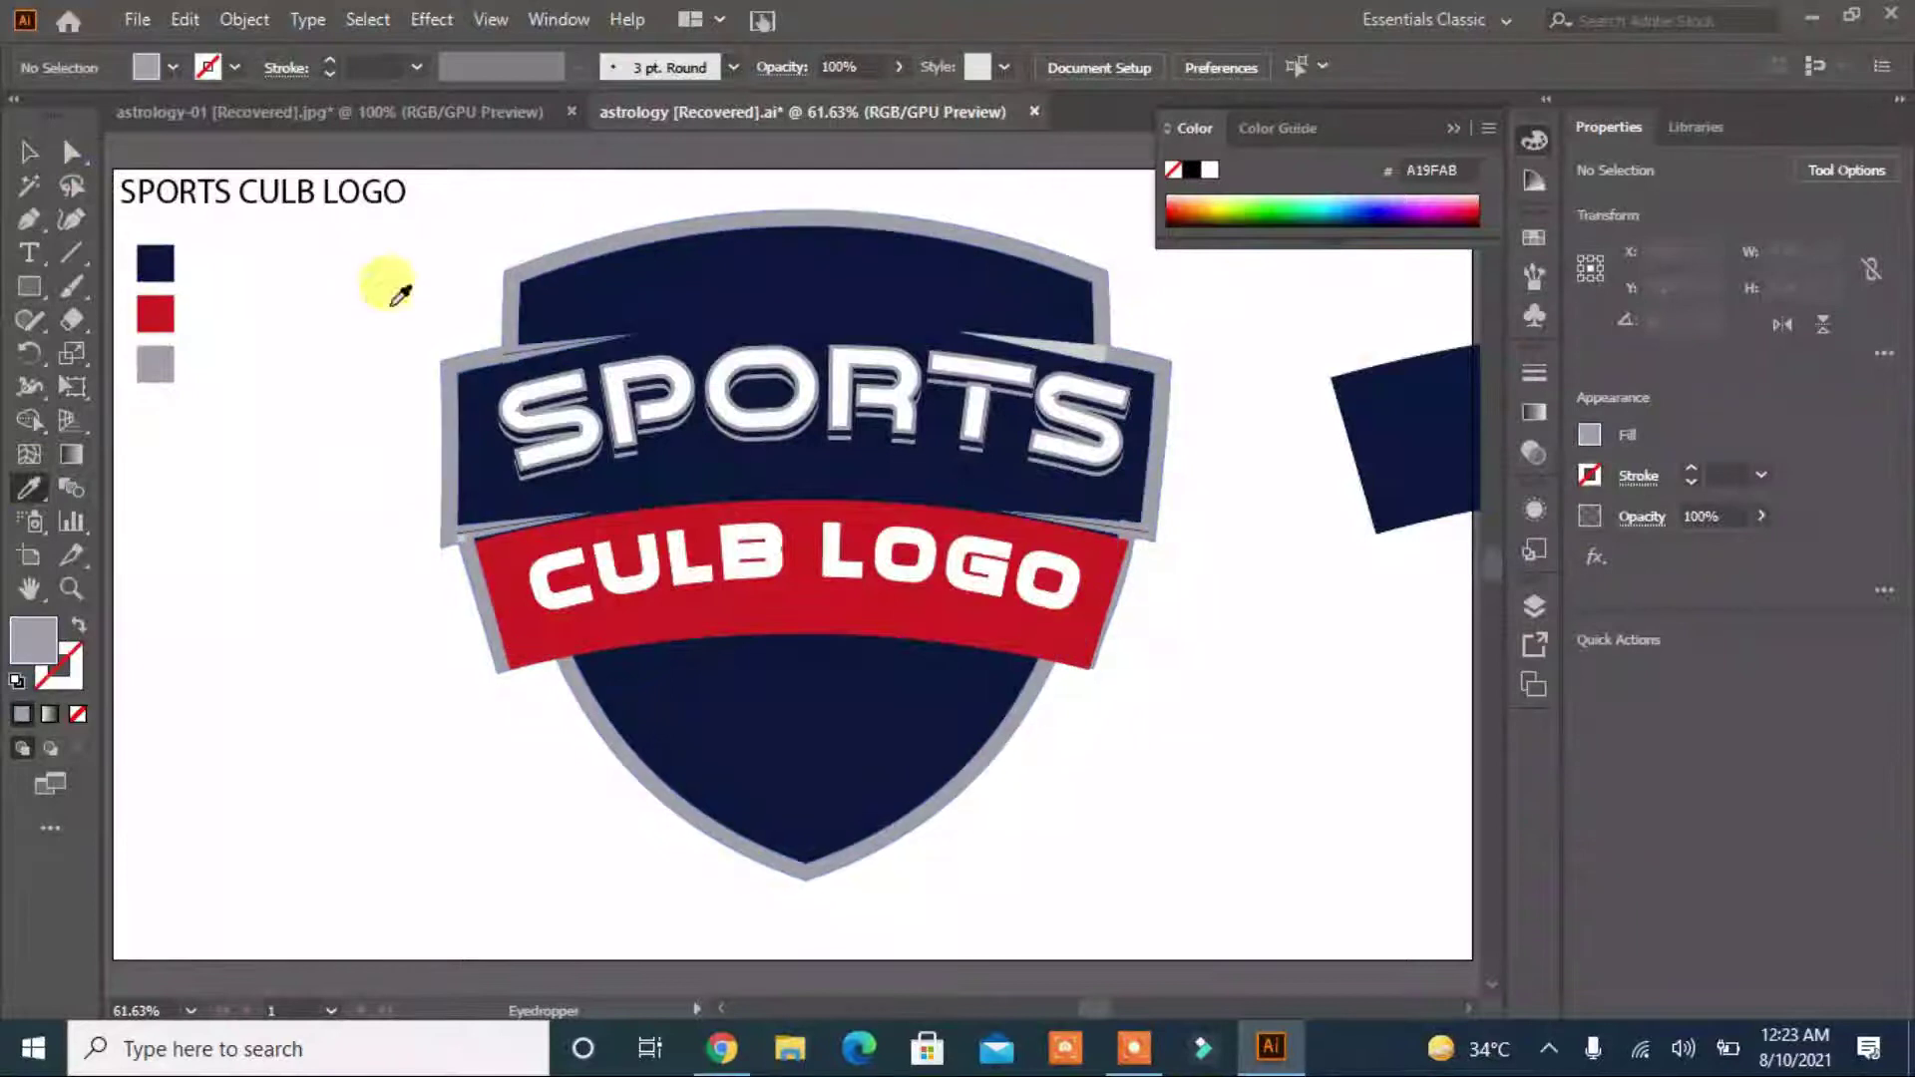
left_click(997, 342)
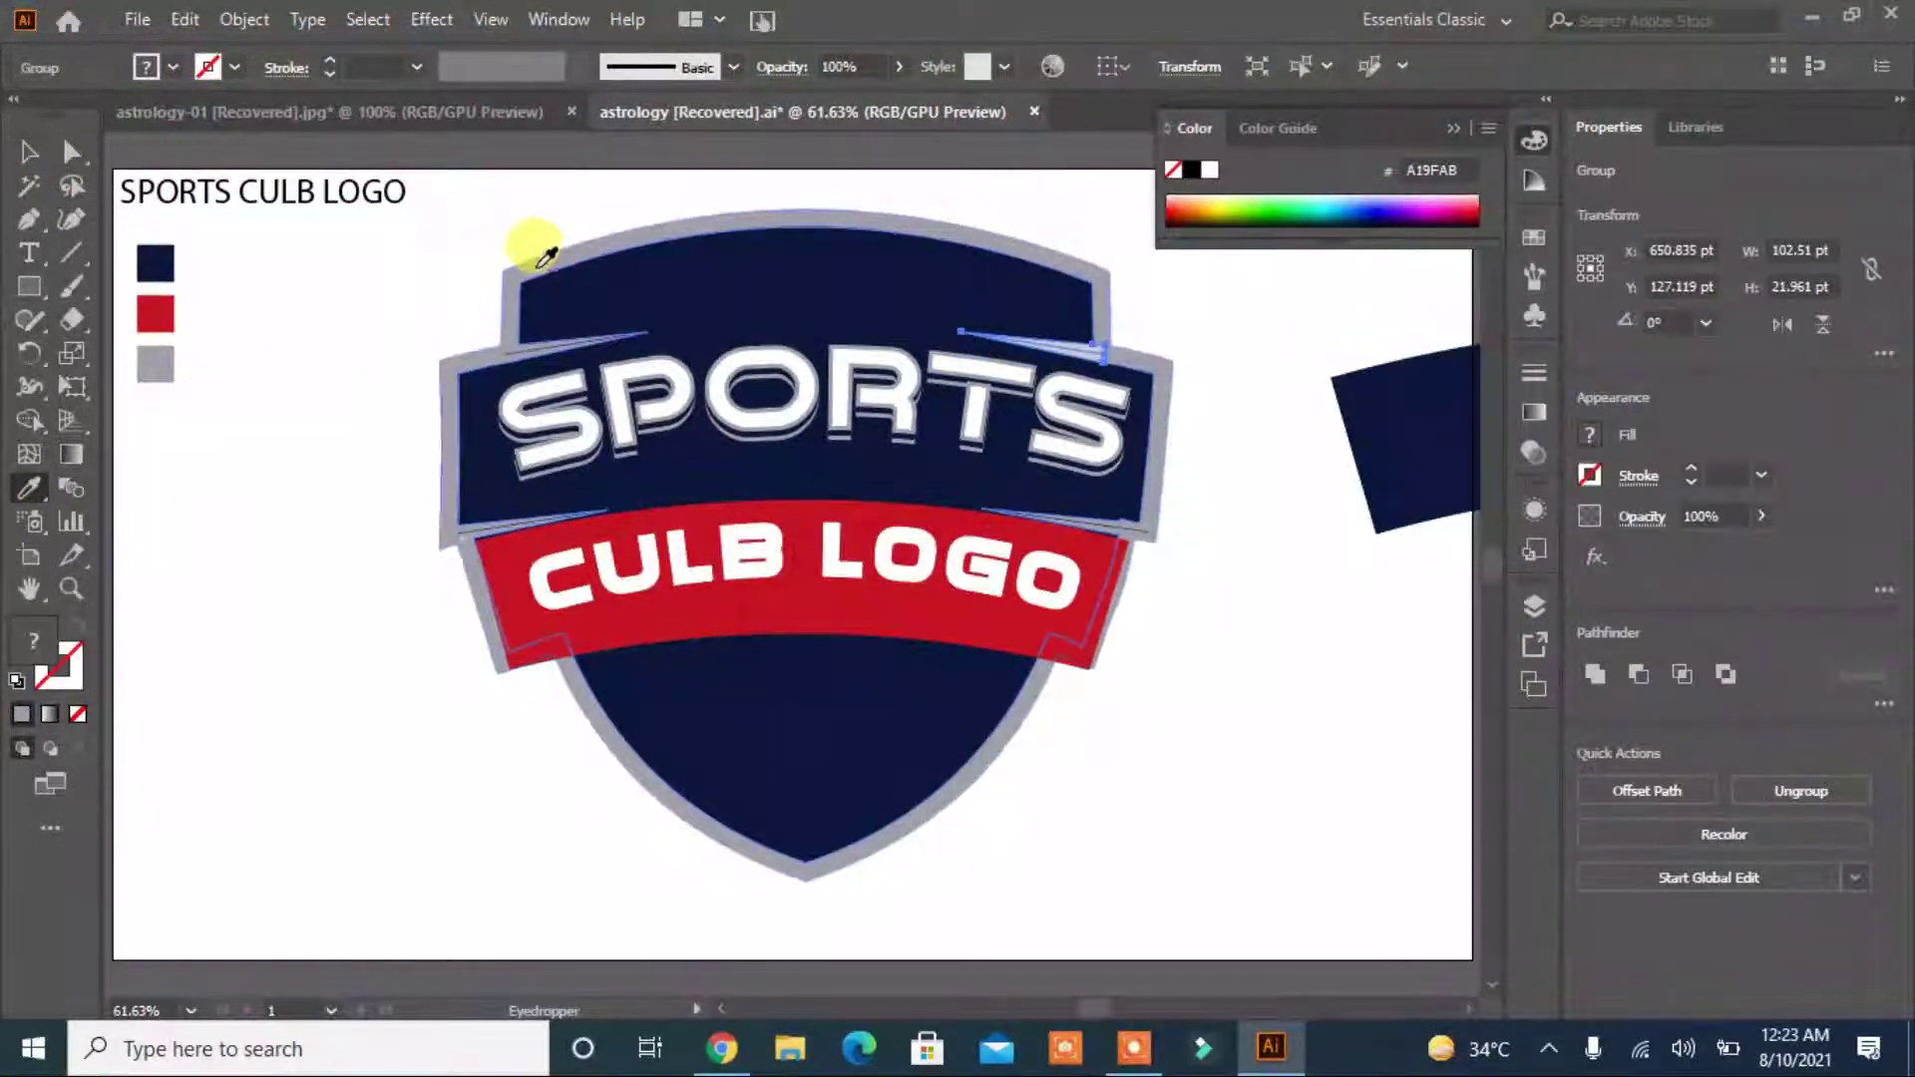
left_click(214, 503)
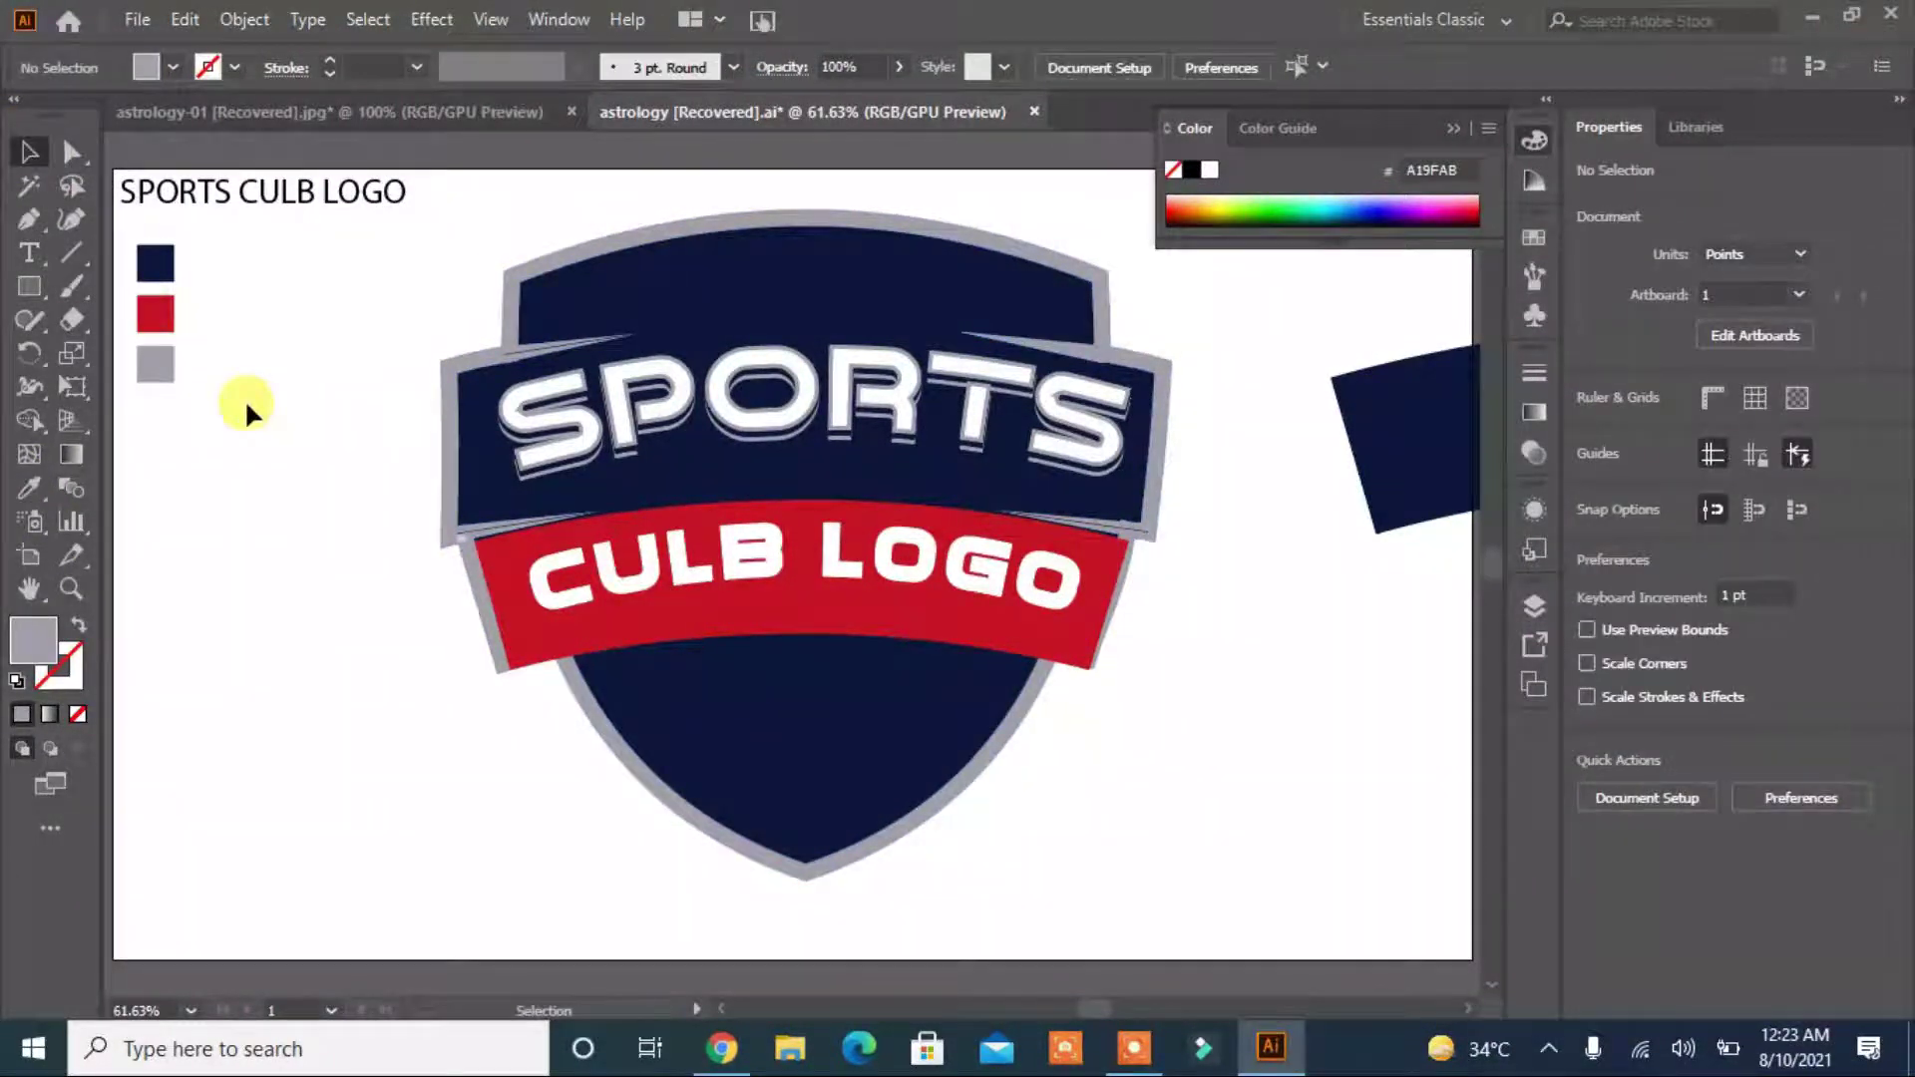
left_click(1101, 353)
Undo the accidental Unite that merged all logo shapes.
left_click(1591, 678)
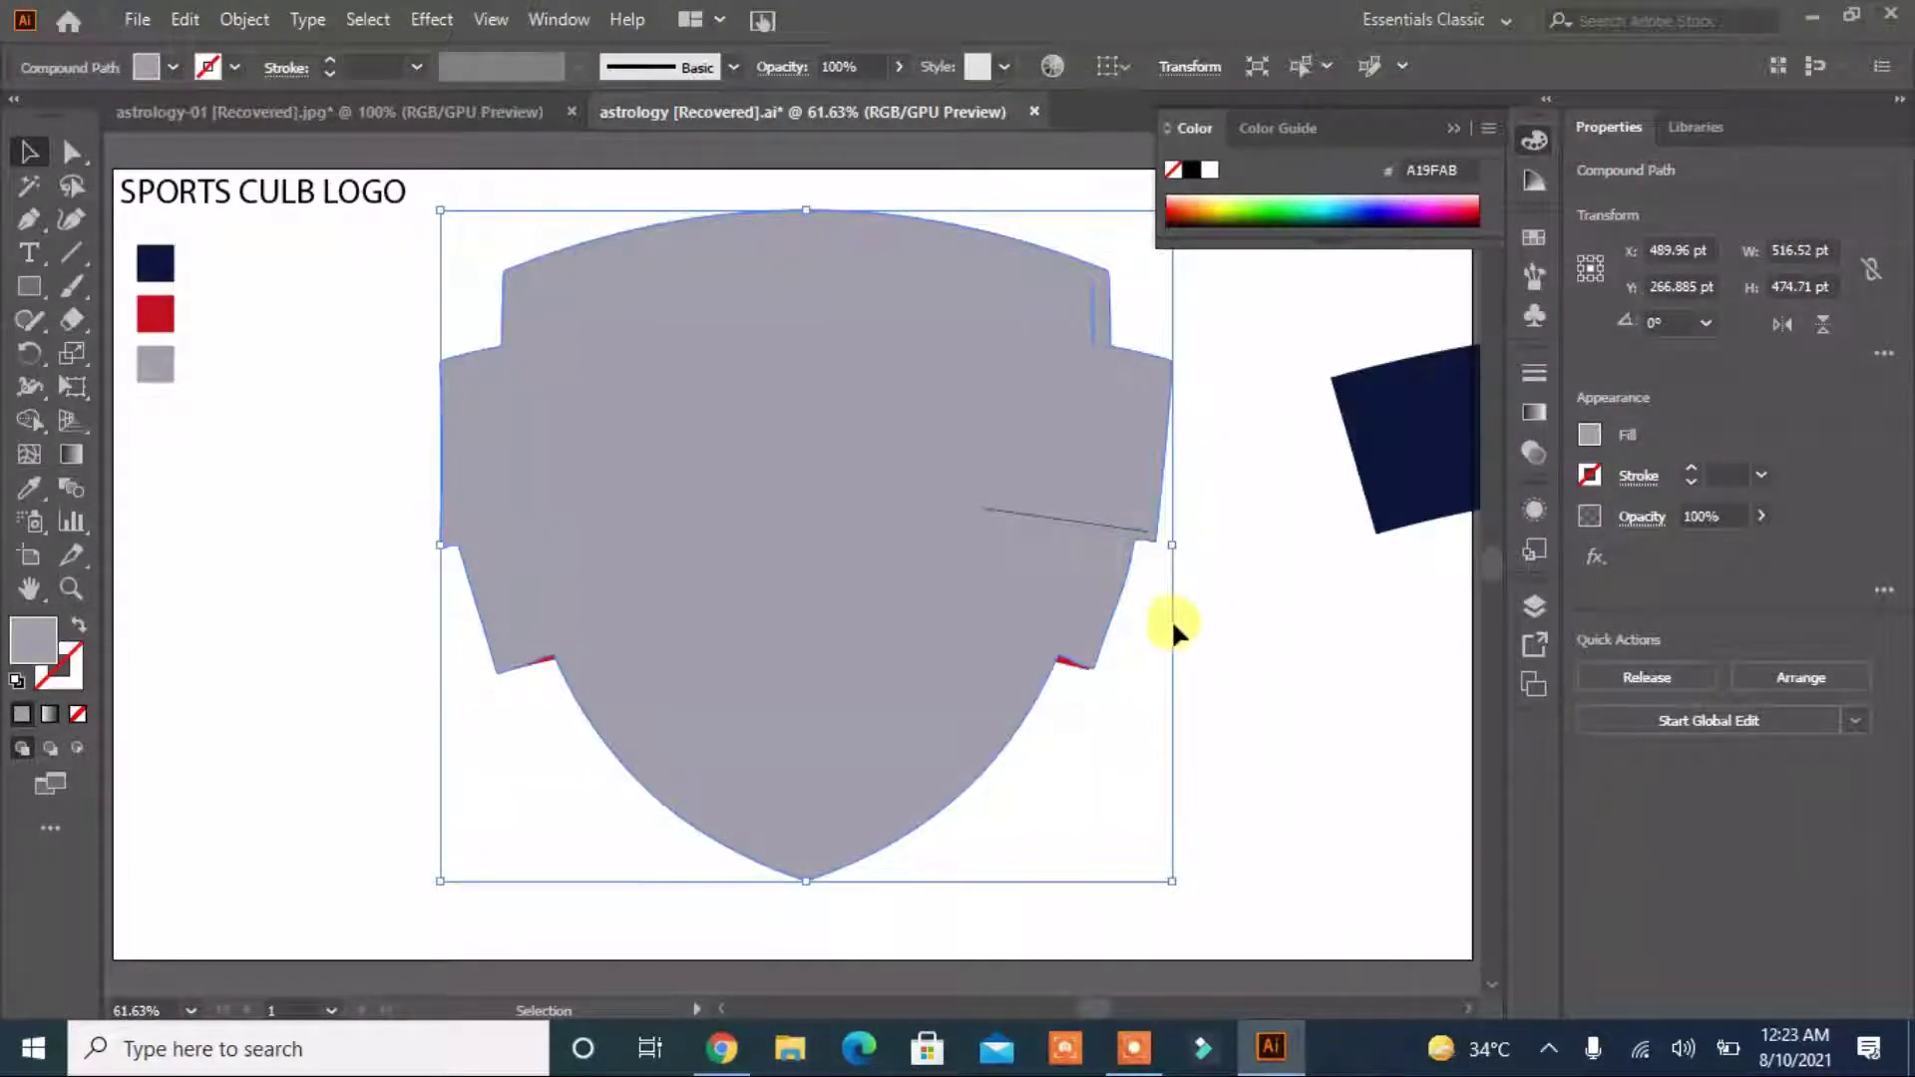
key("ctrl+z")
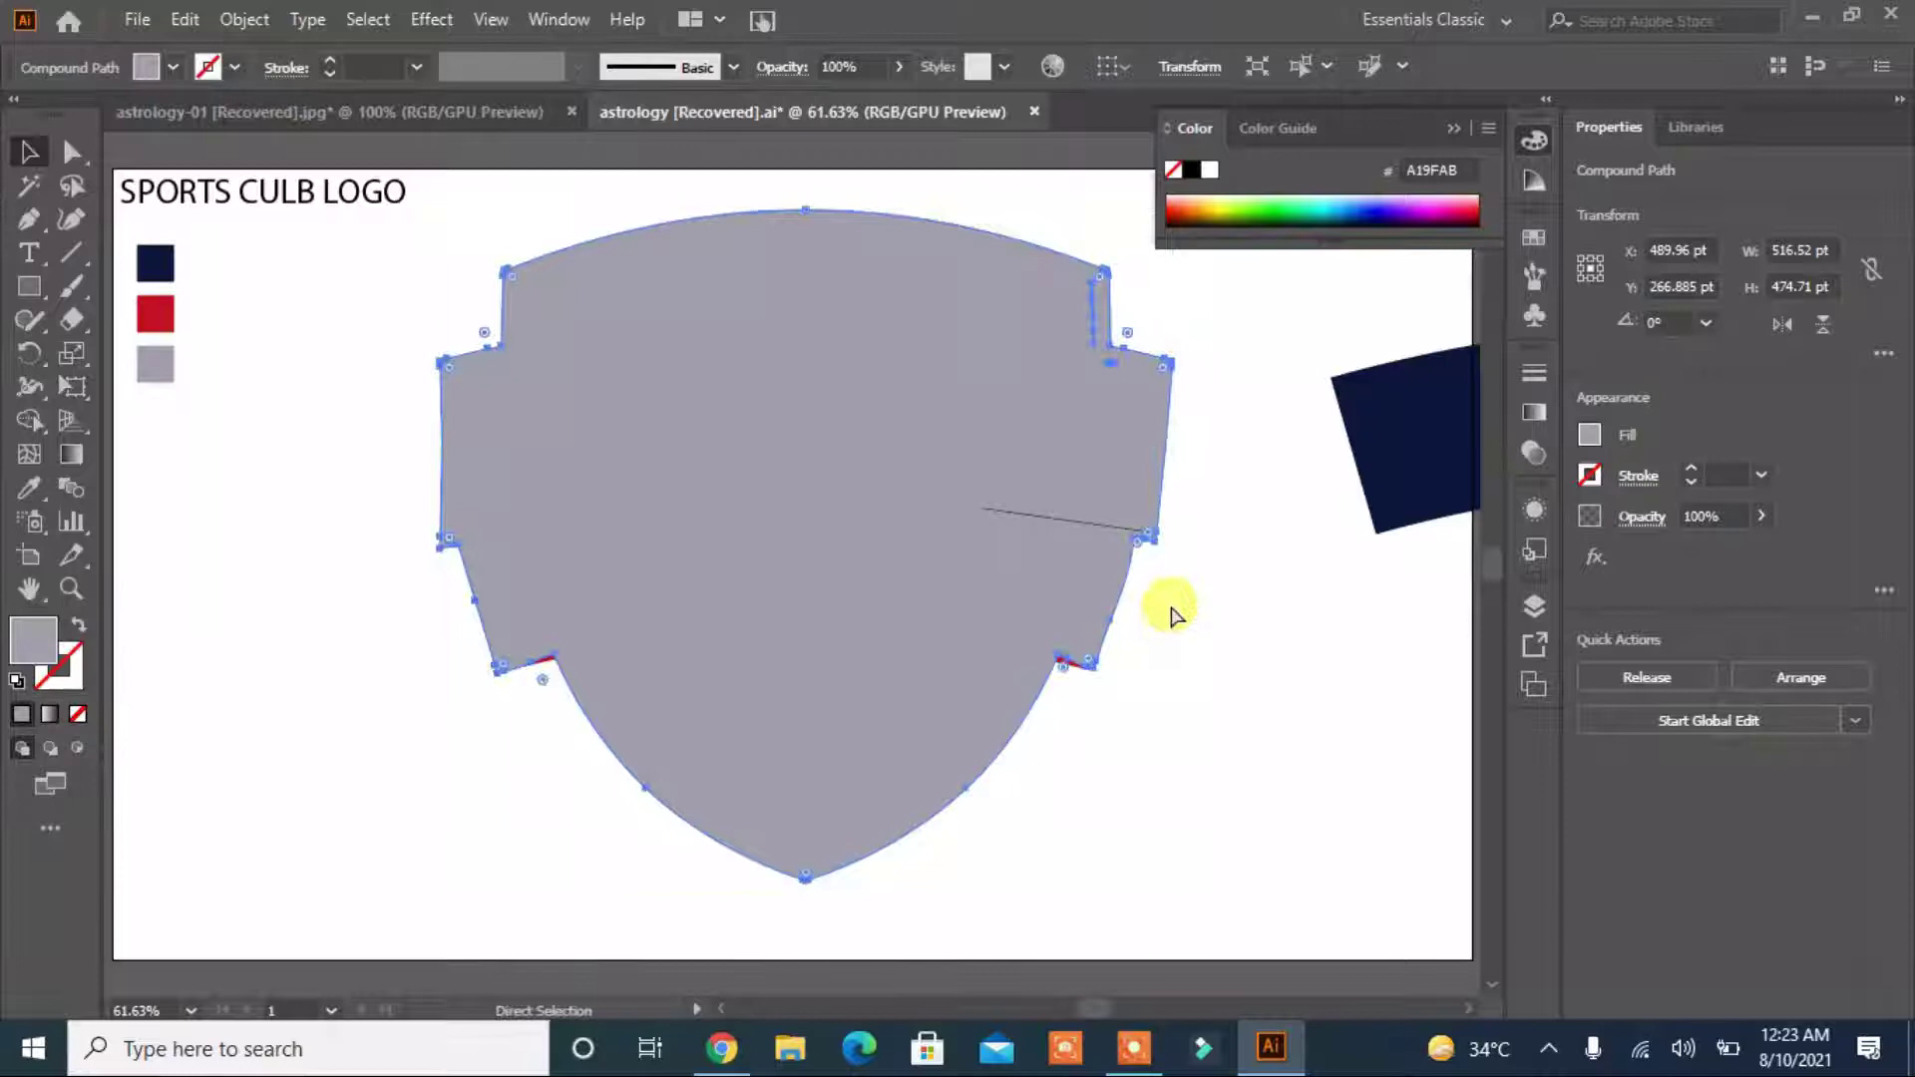
key("ctrl+z")
left_click(1204, 666)
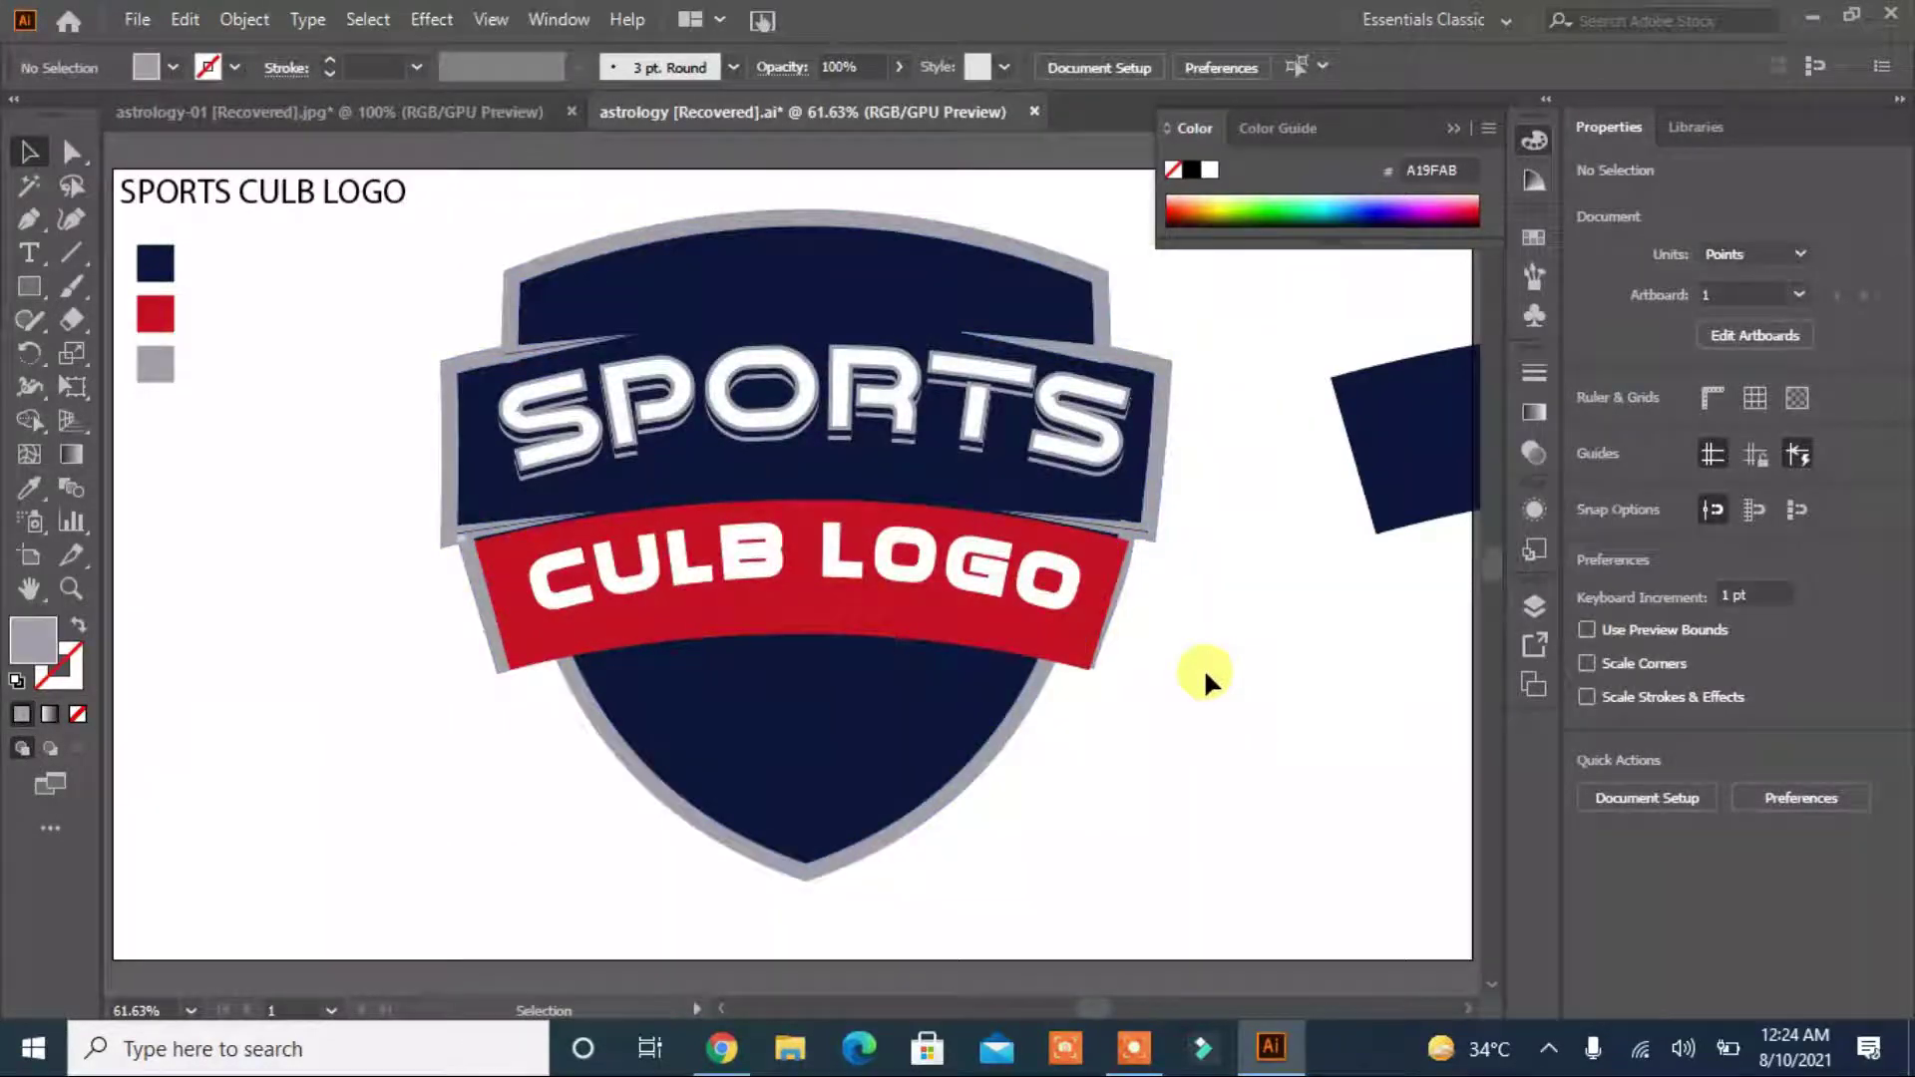
Select all SPORTS pieces, nudge them down and stretch the lettering wider leftward.
left_click(535, 427)
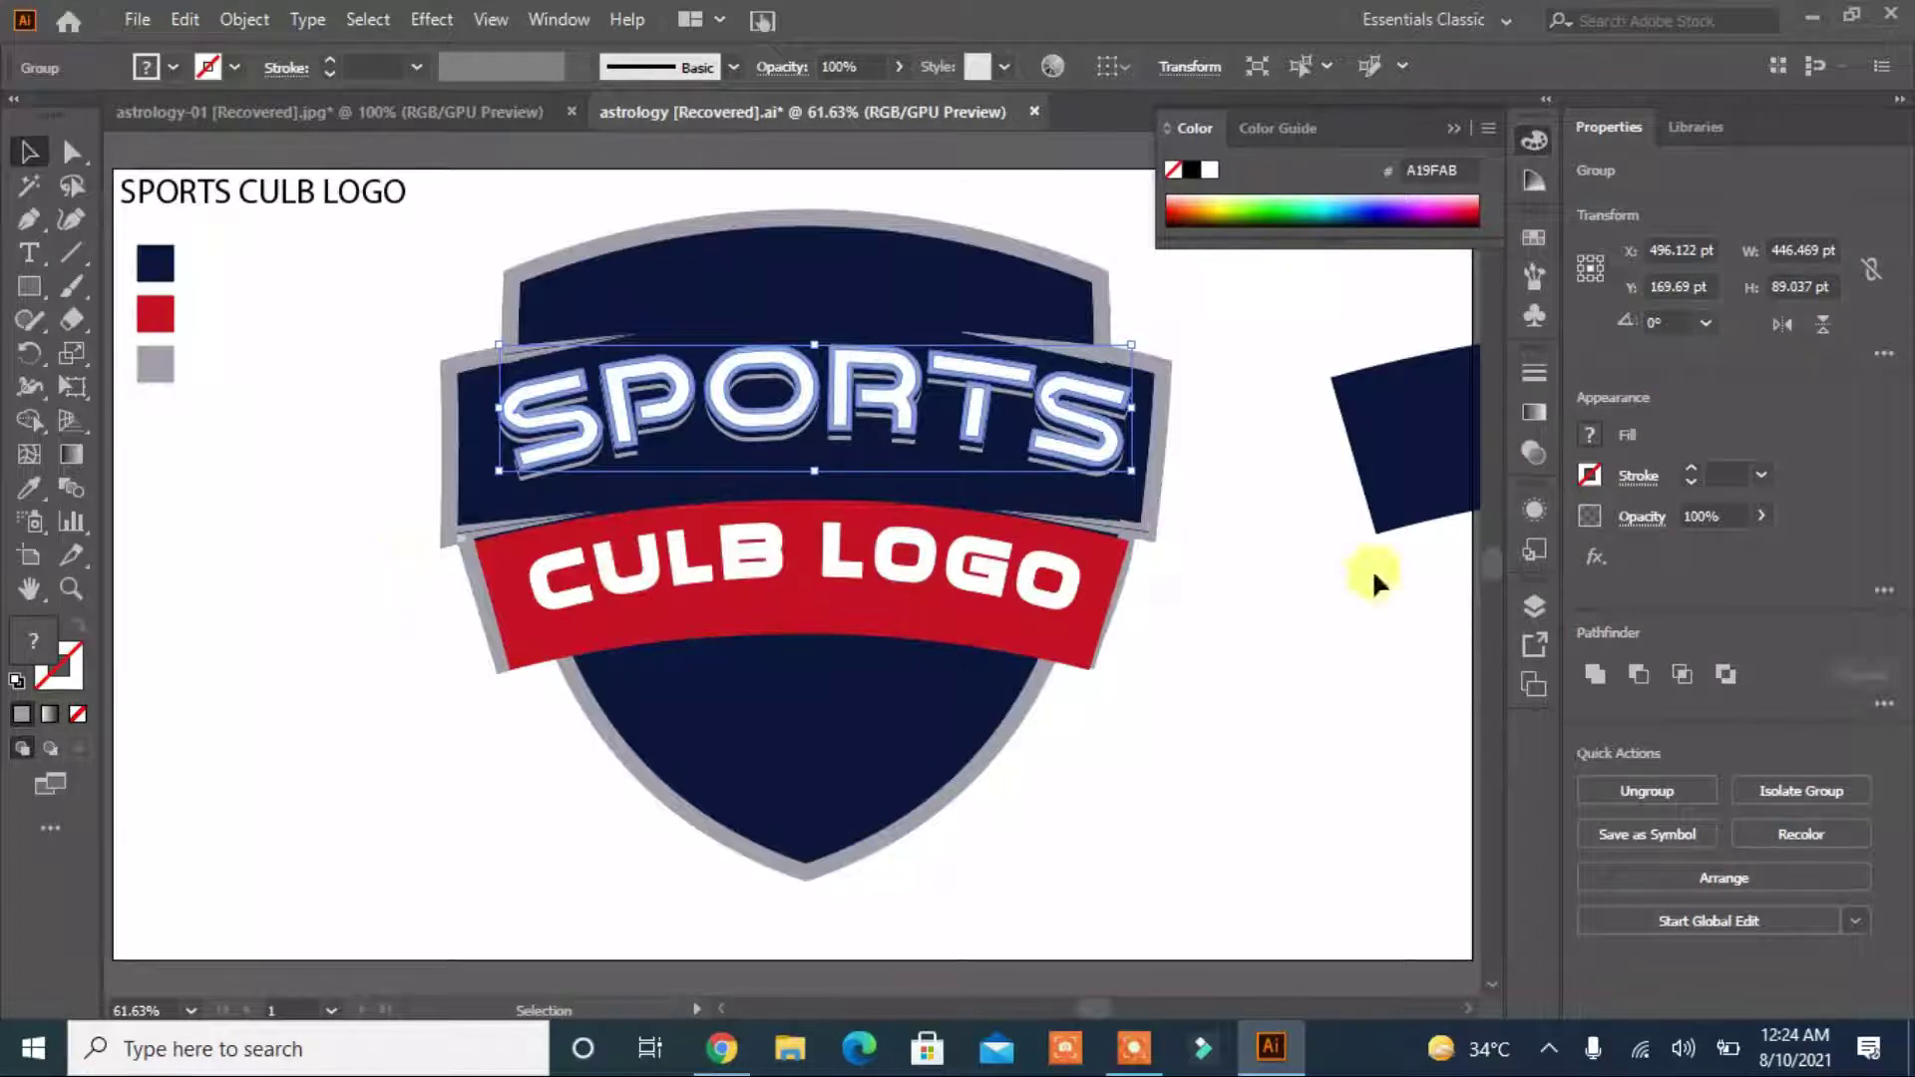
left_click(1534, 605)
scroll(1486, 727, "down", 2)
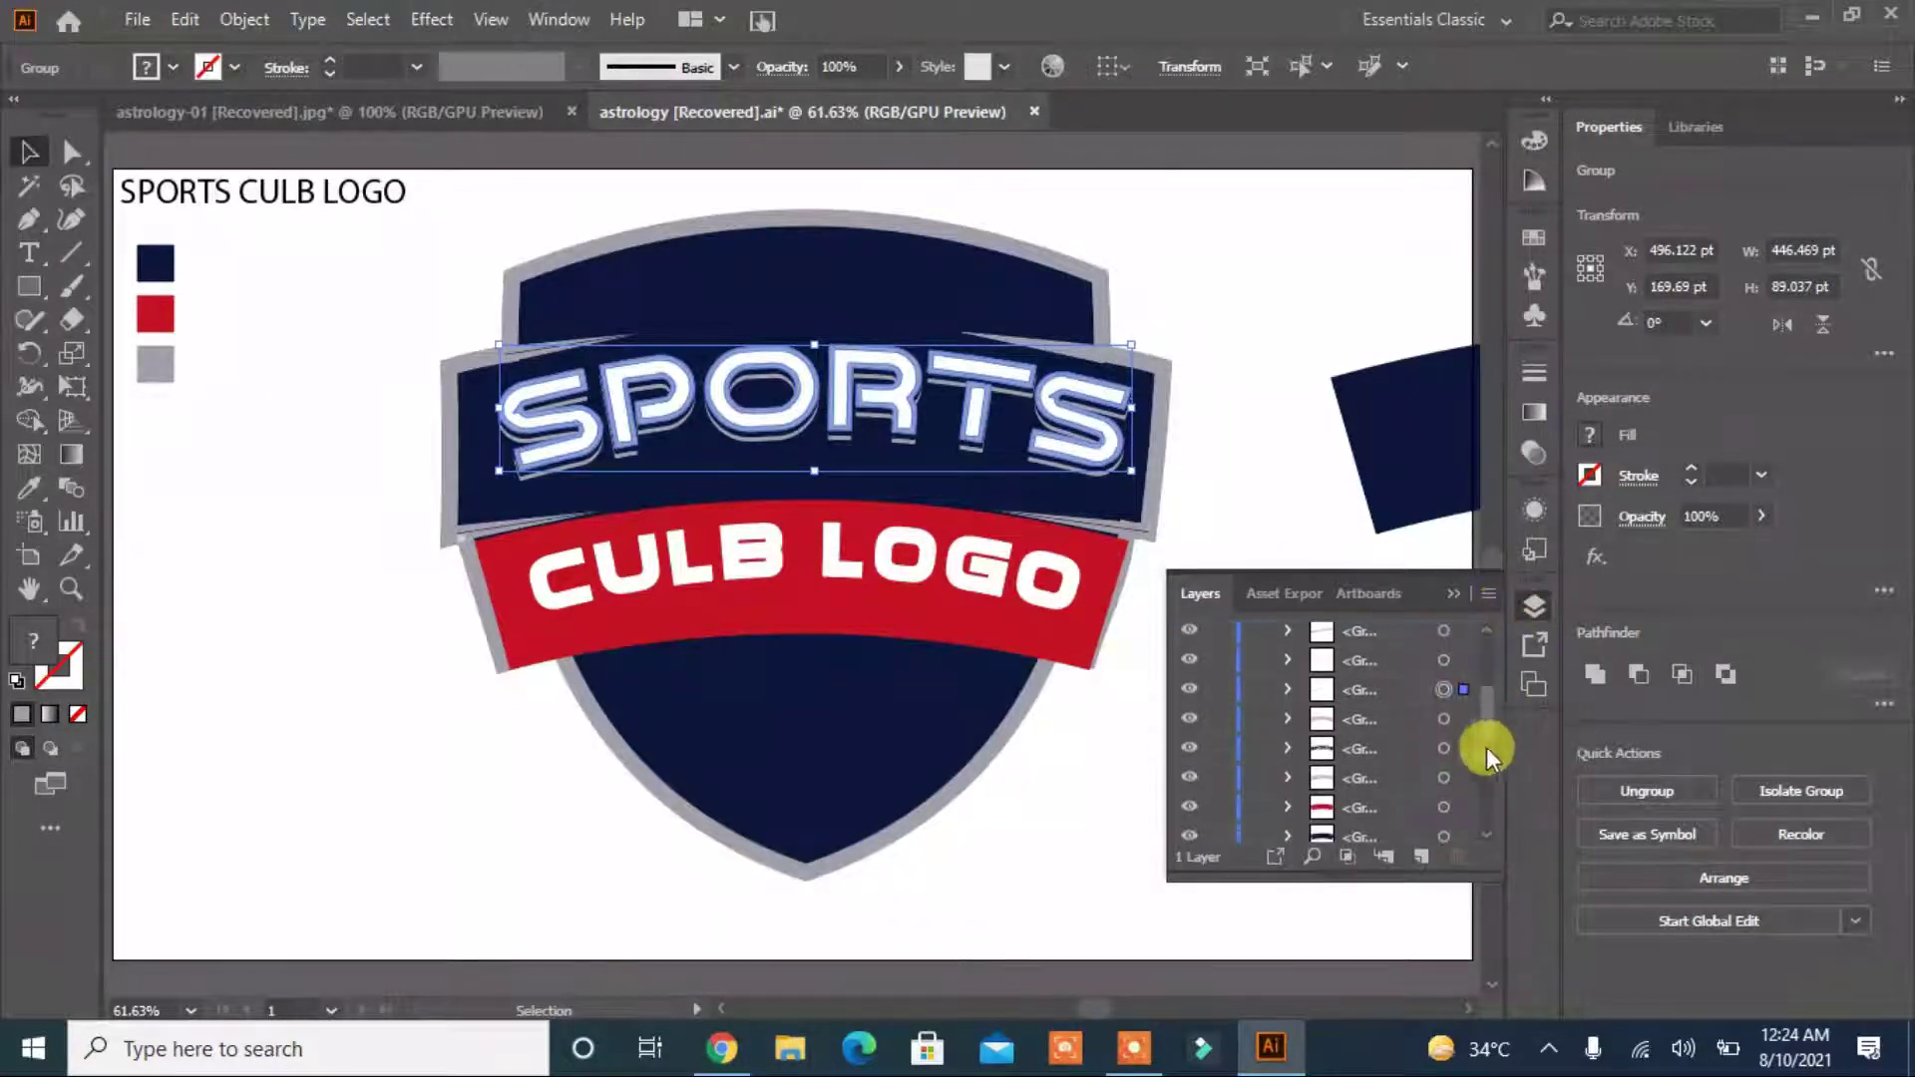
left_click(1443, 719, "shift")
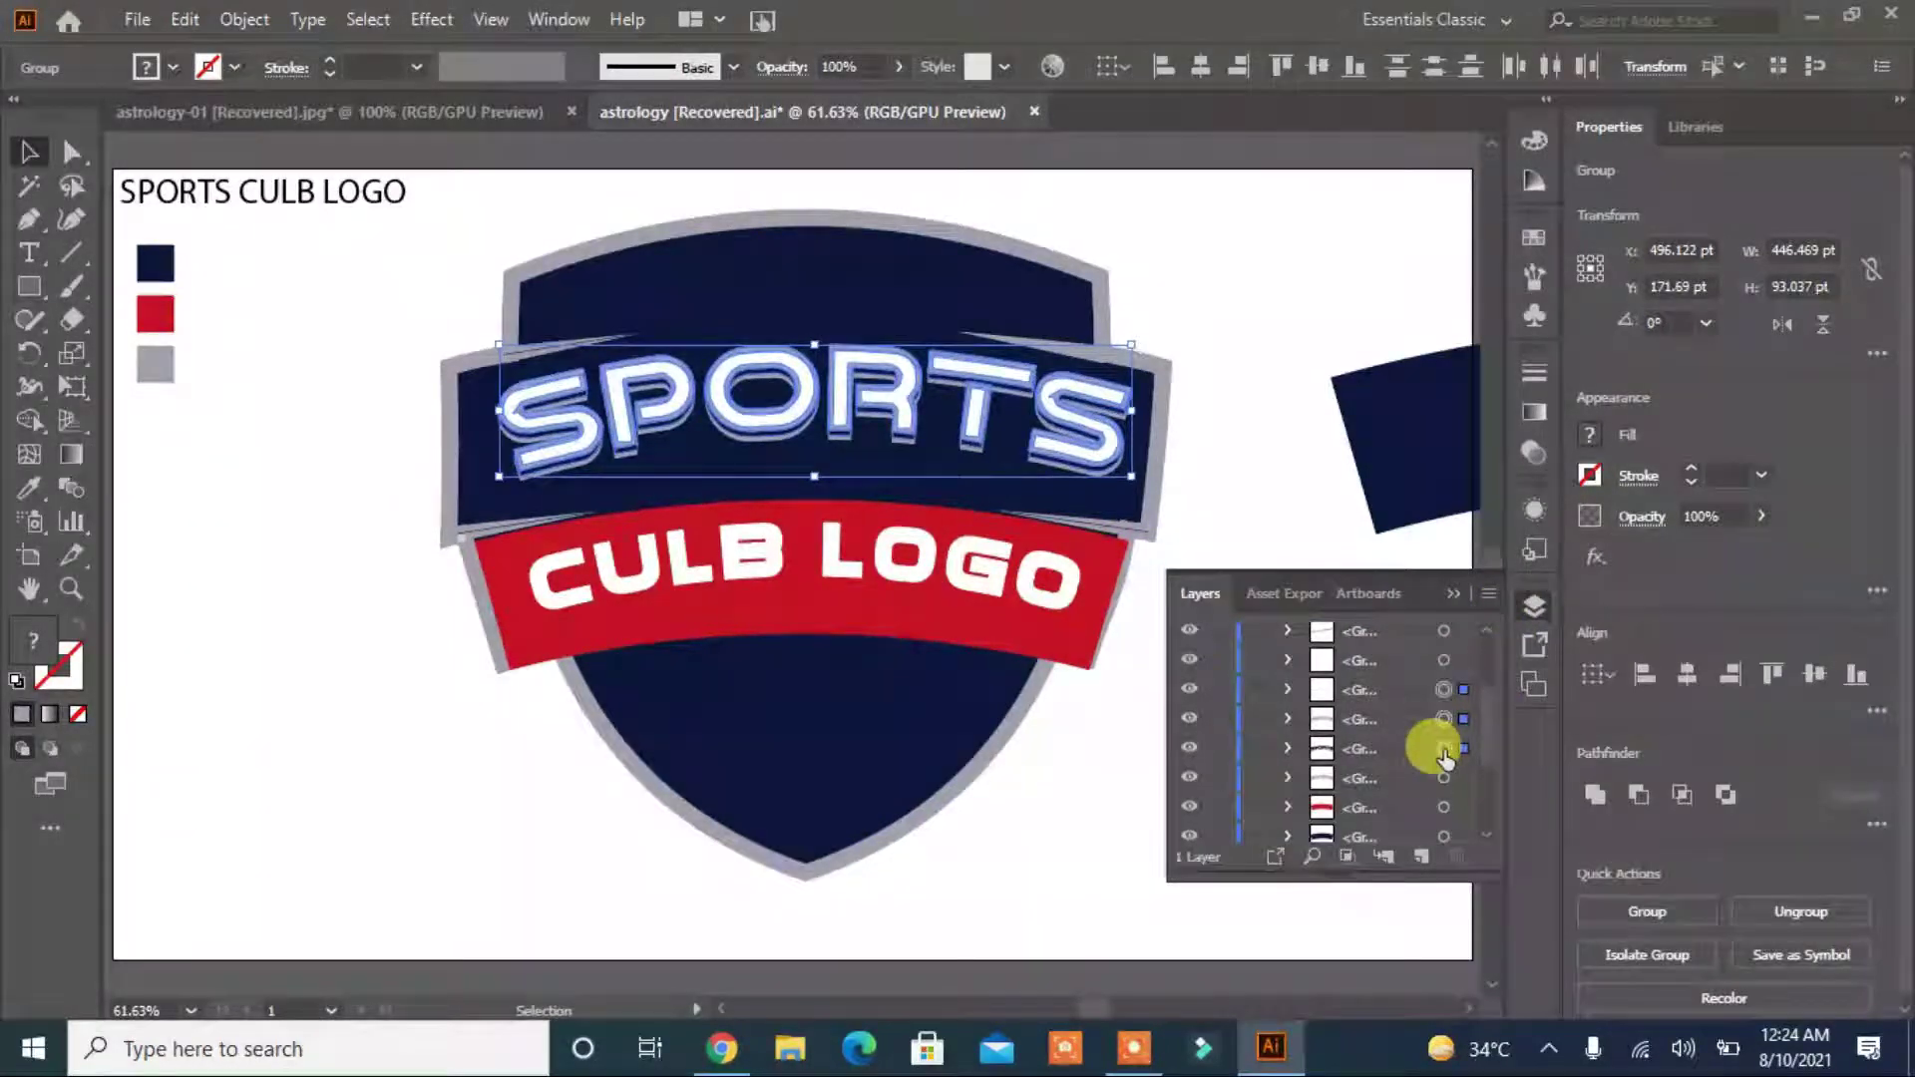
left_click(1443, 779, "shift")
key("Down")
key("Down")
key("Down")
key("Down")
key("Down")
key("Down")
key("Down")
key("Down")
left_click_drag(496, 429, 470, 429)
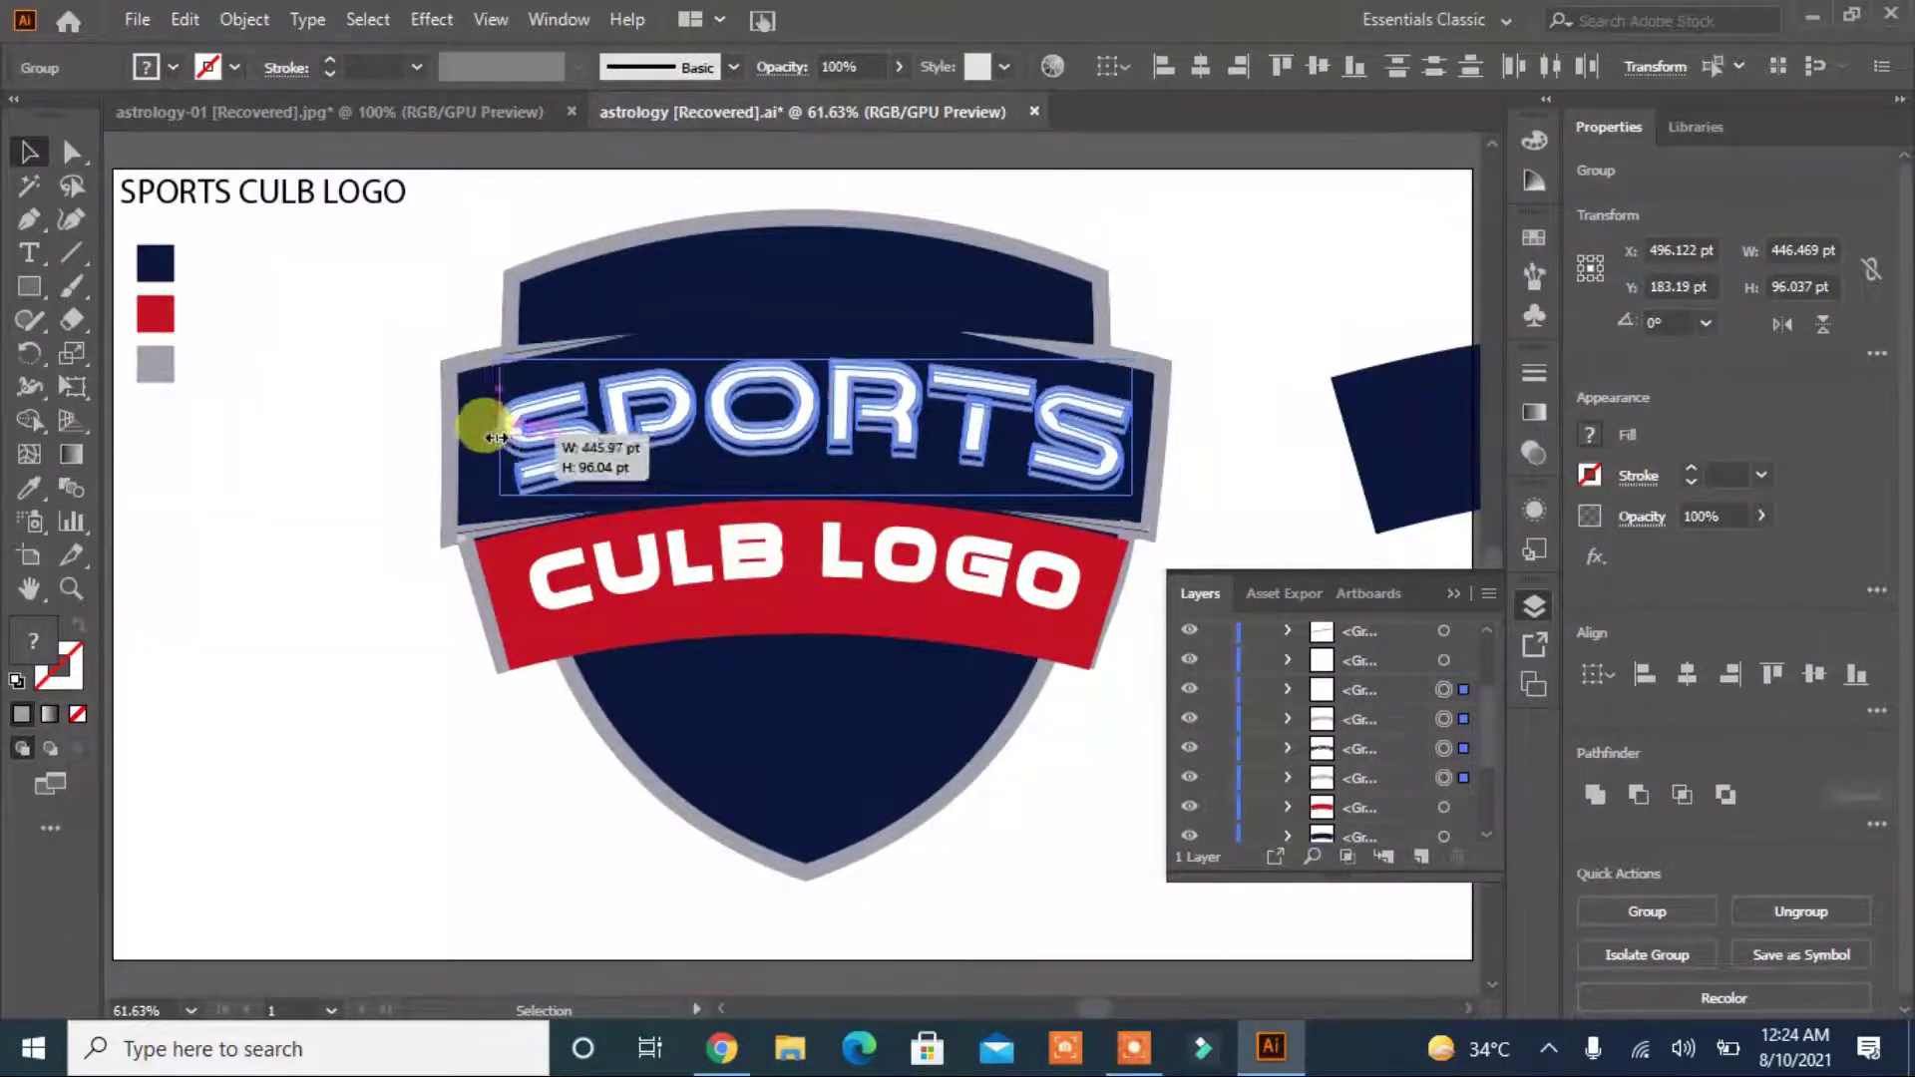
Select the red CULB LOGO banner and set its stroke weight to 5 pt.
left_click(316, 754)
left_click(748, 577)
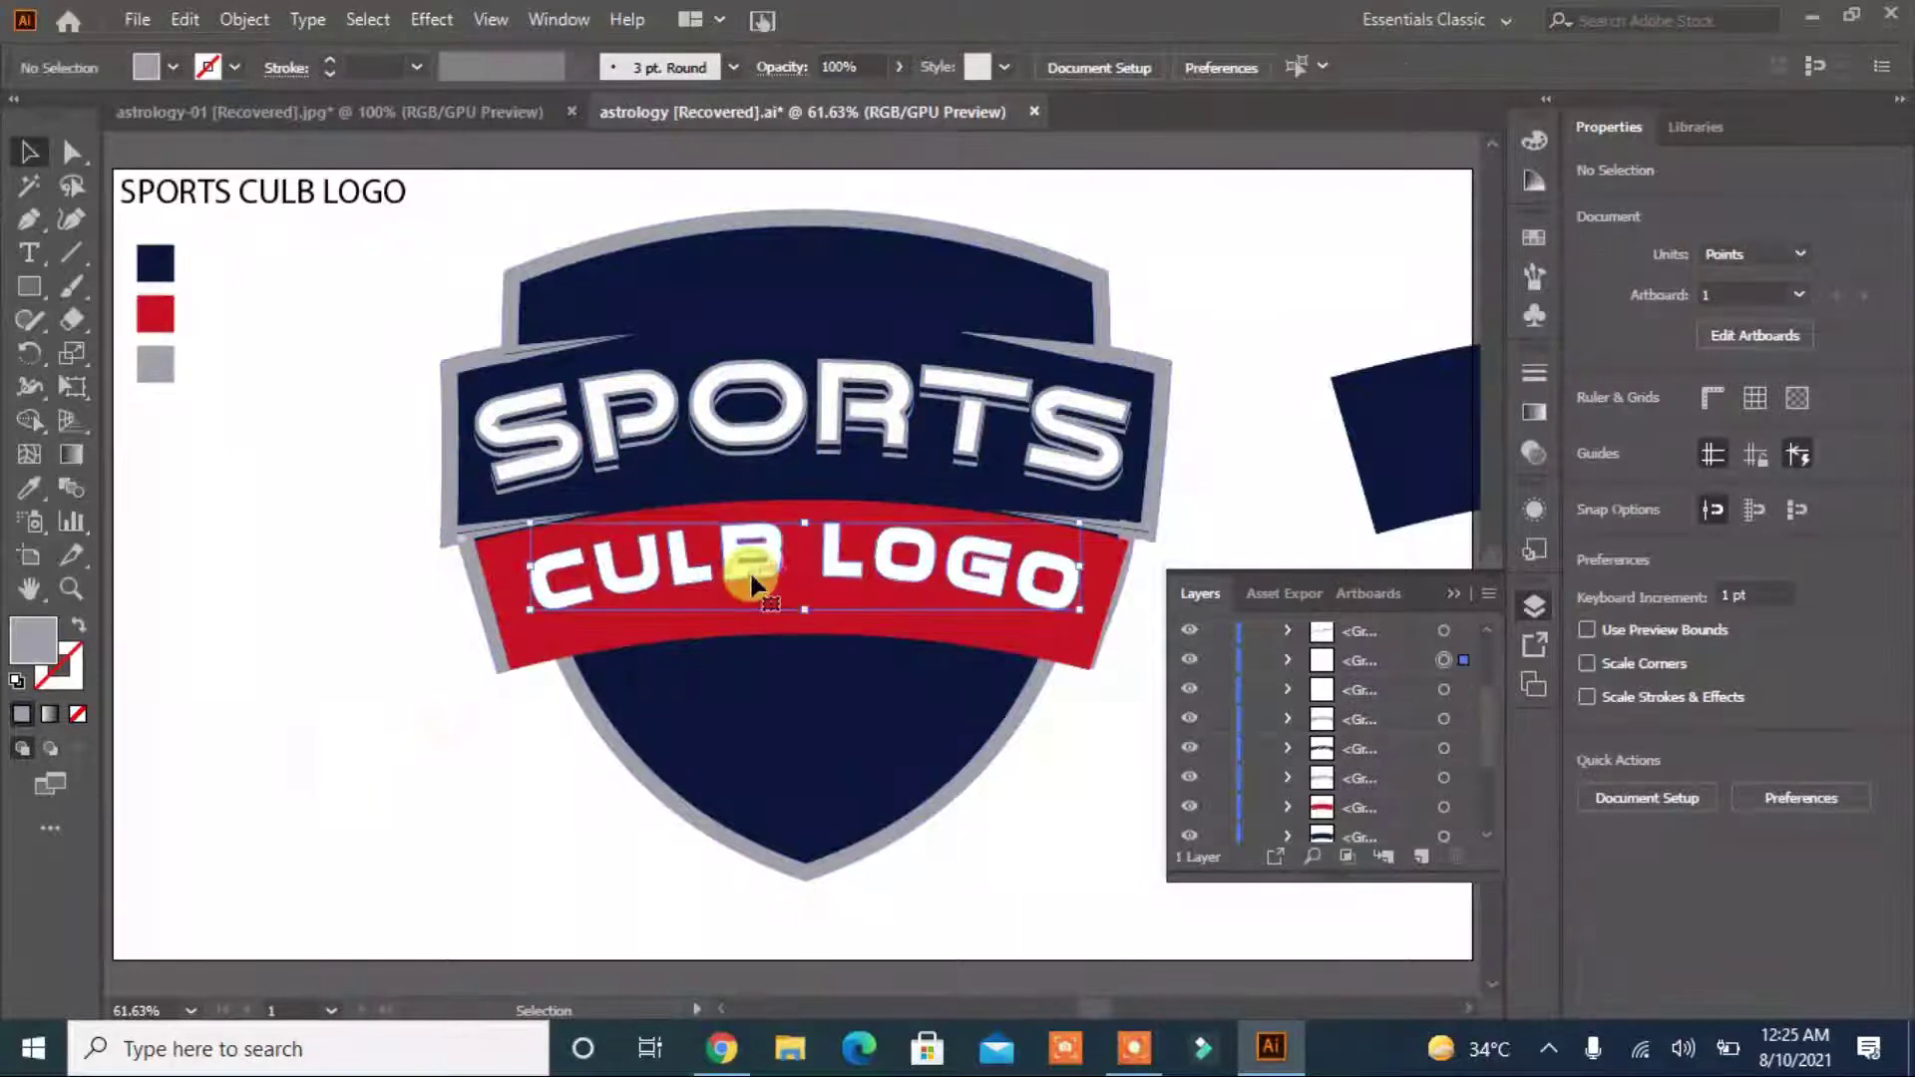
left_click(515, 703)
left_click(556, 660)
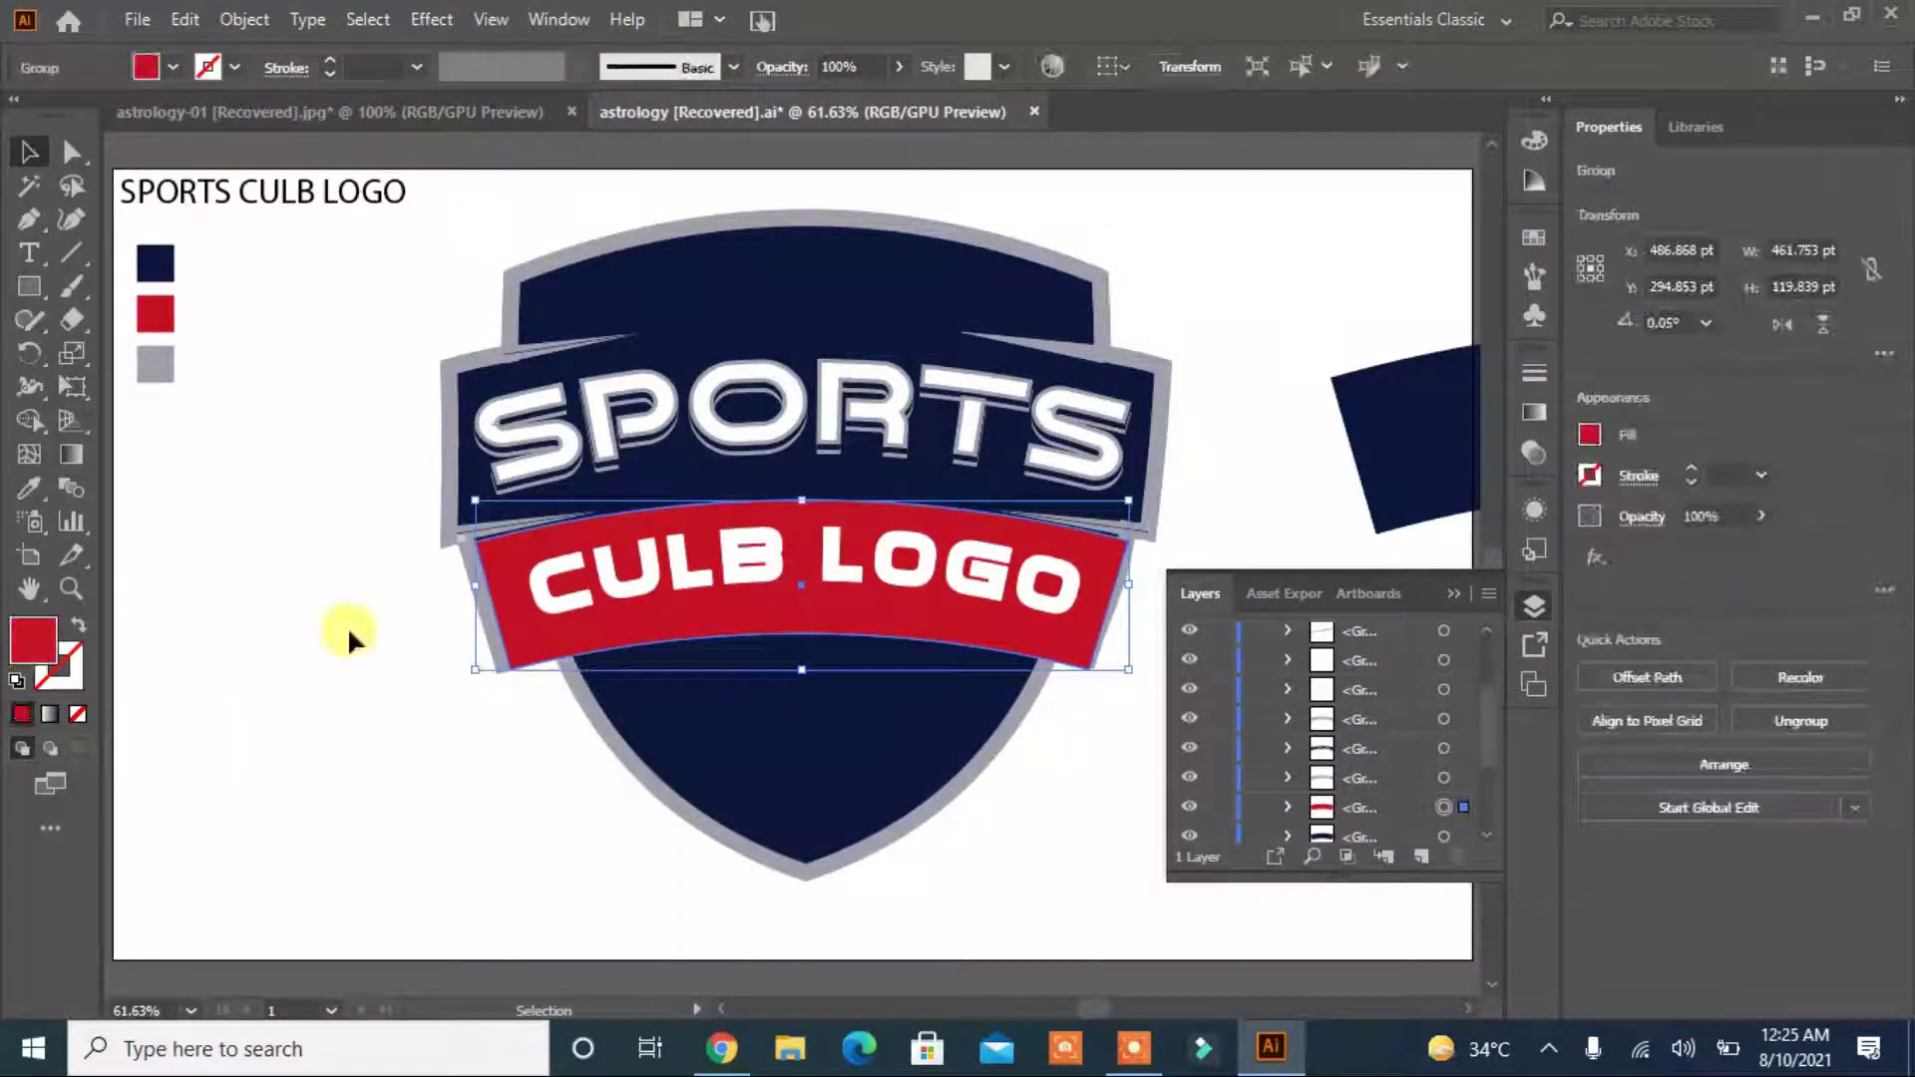
left_click(329, 60)
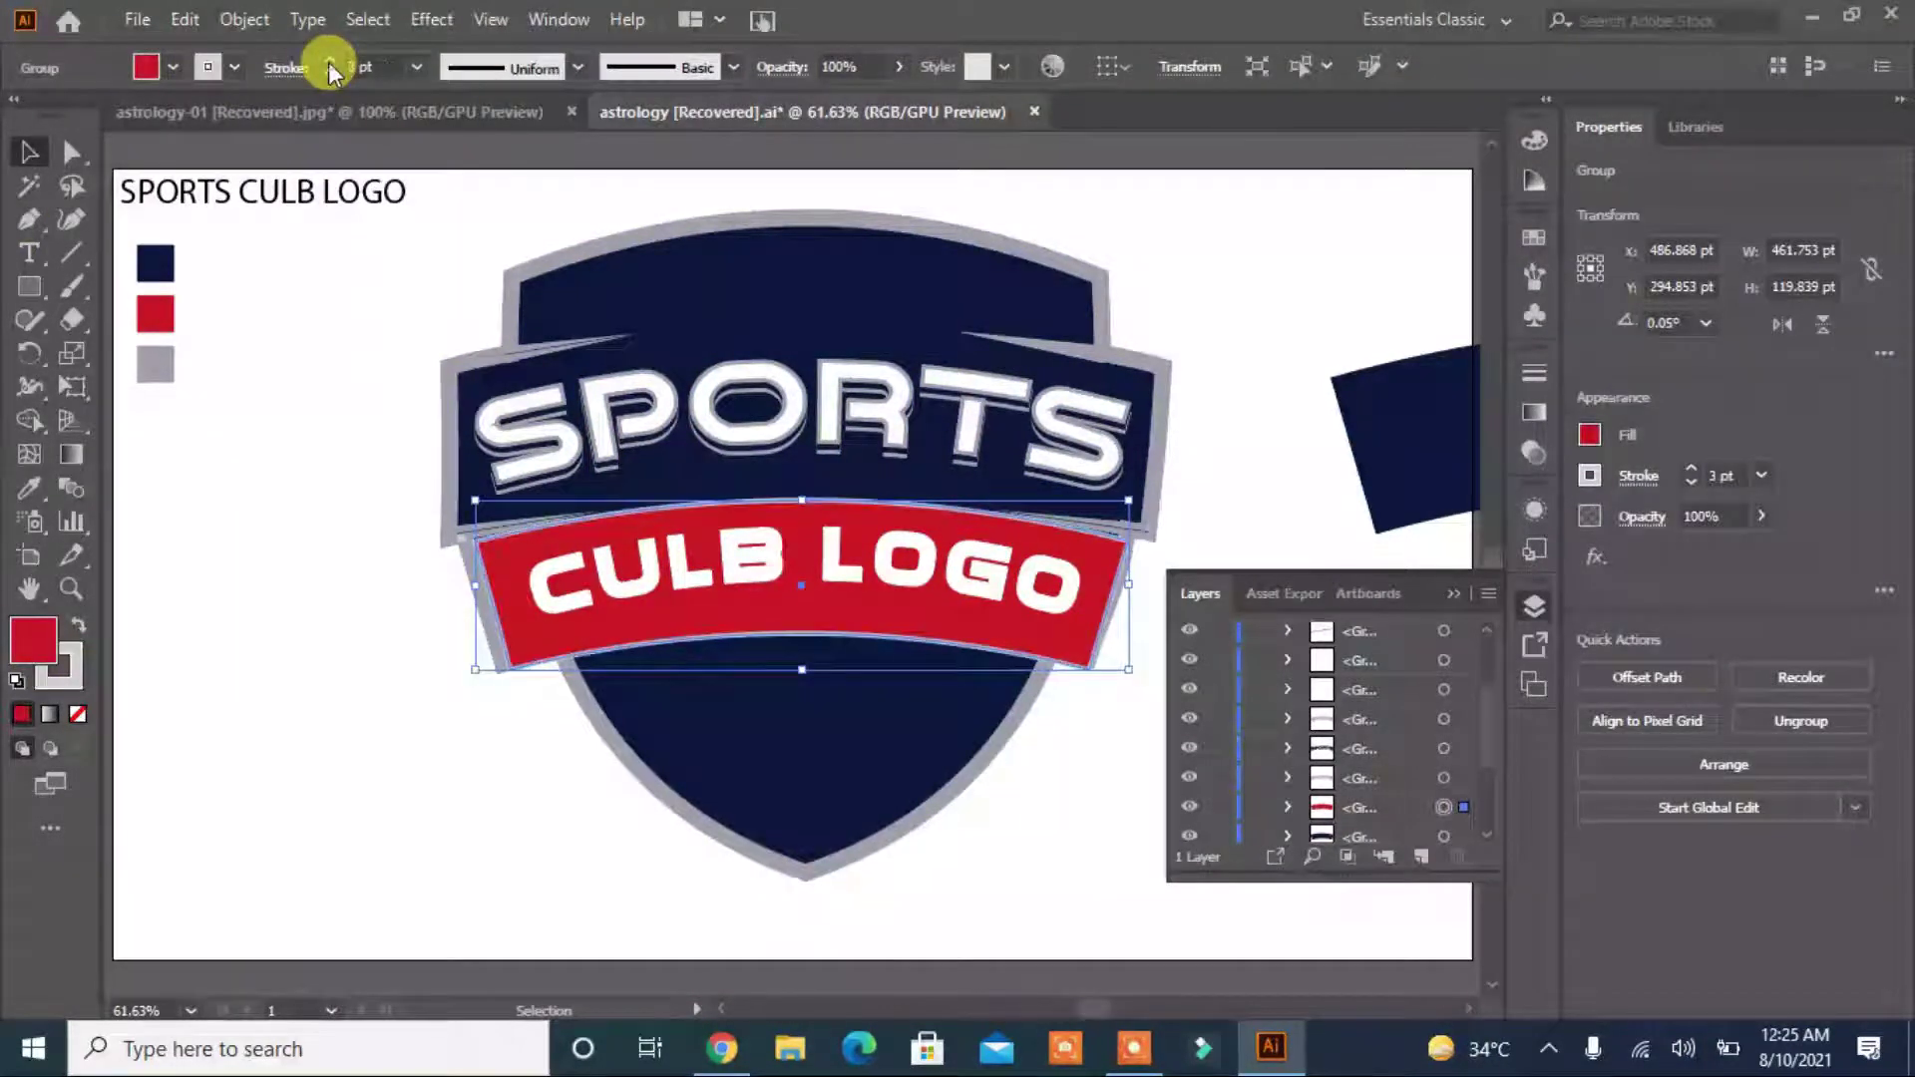
left_click(199, 525)
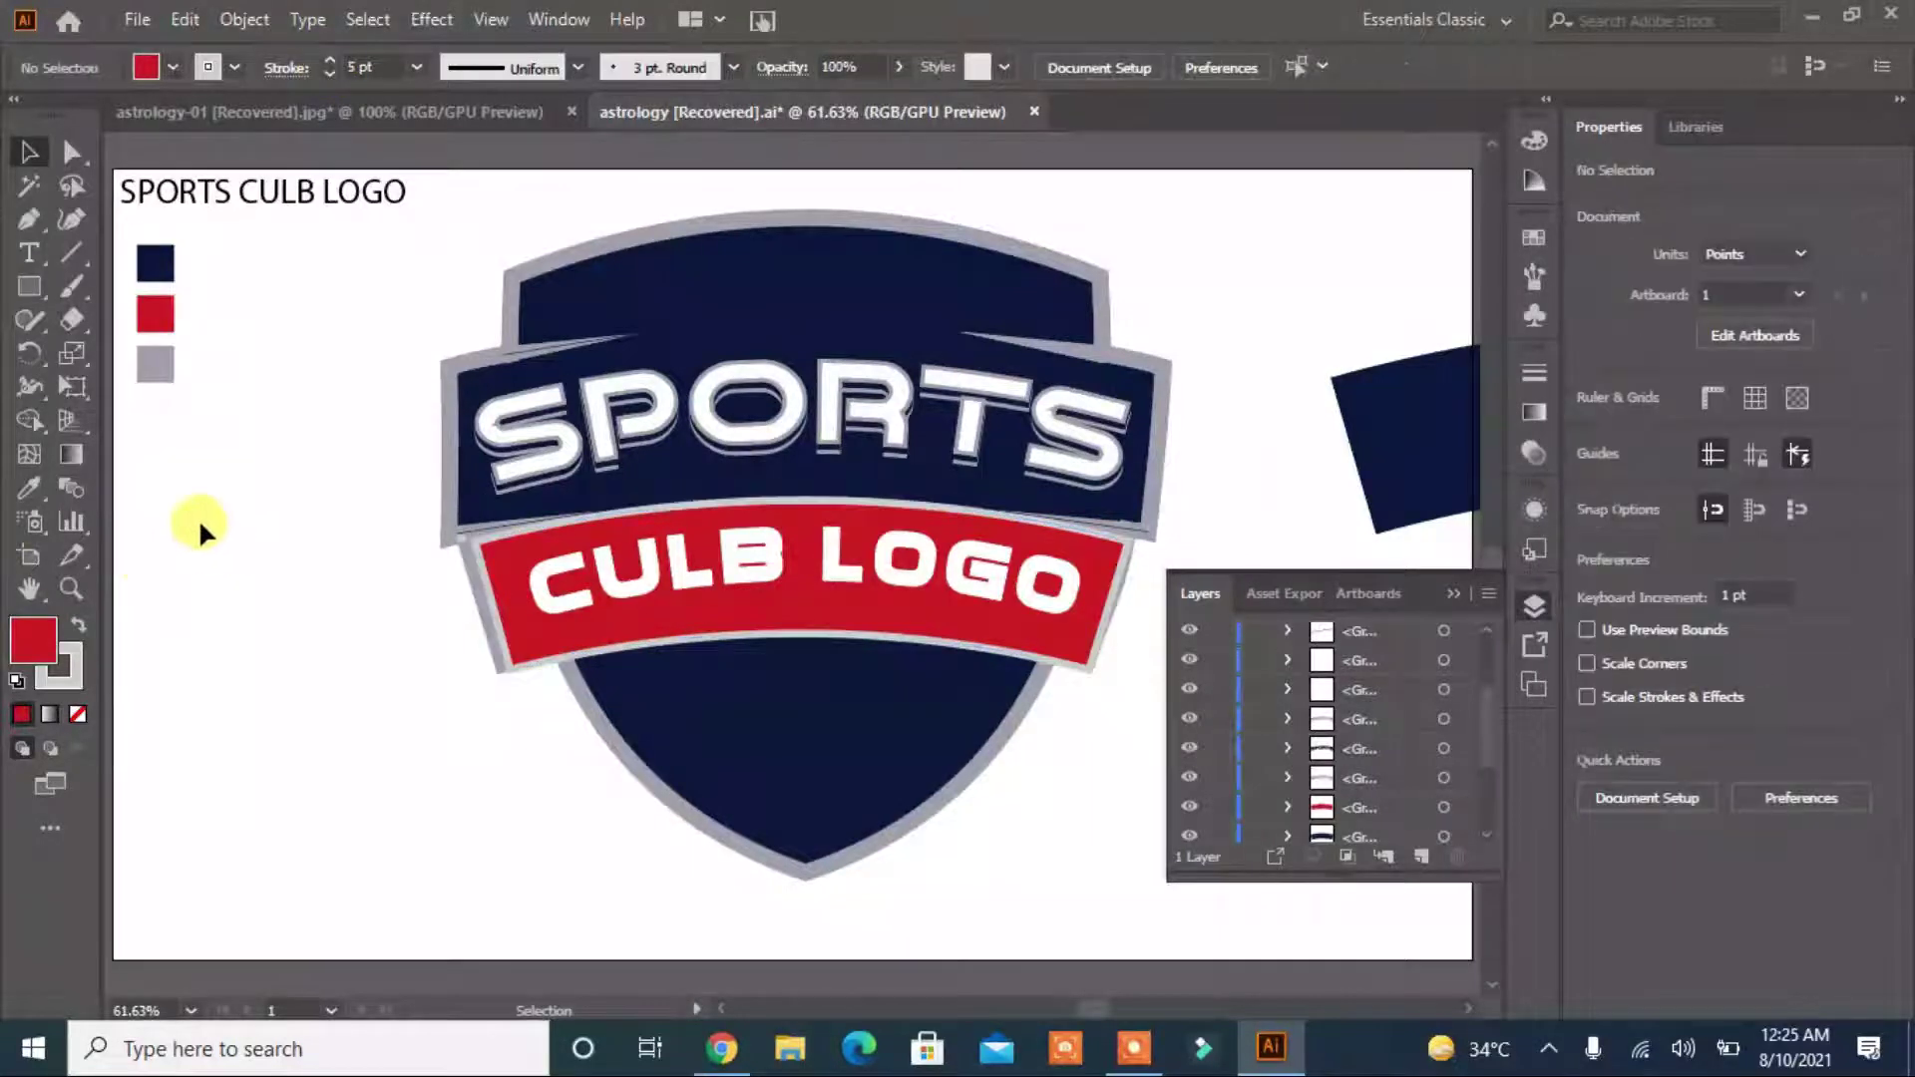
left_click(504, 650)
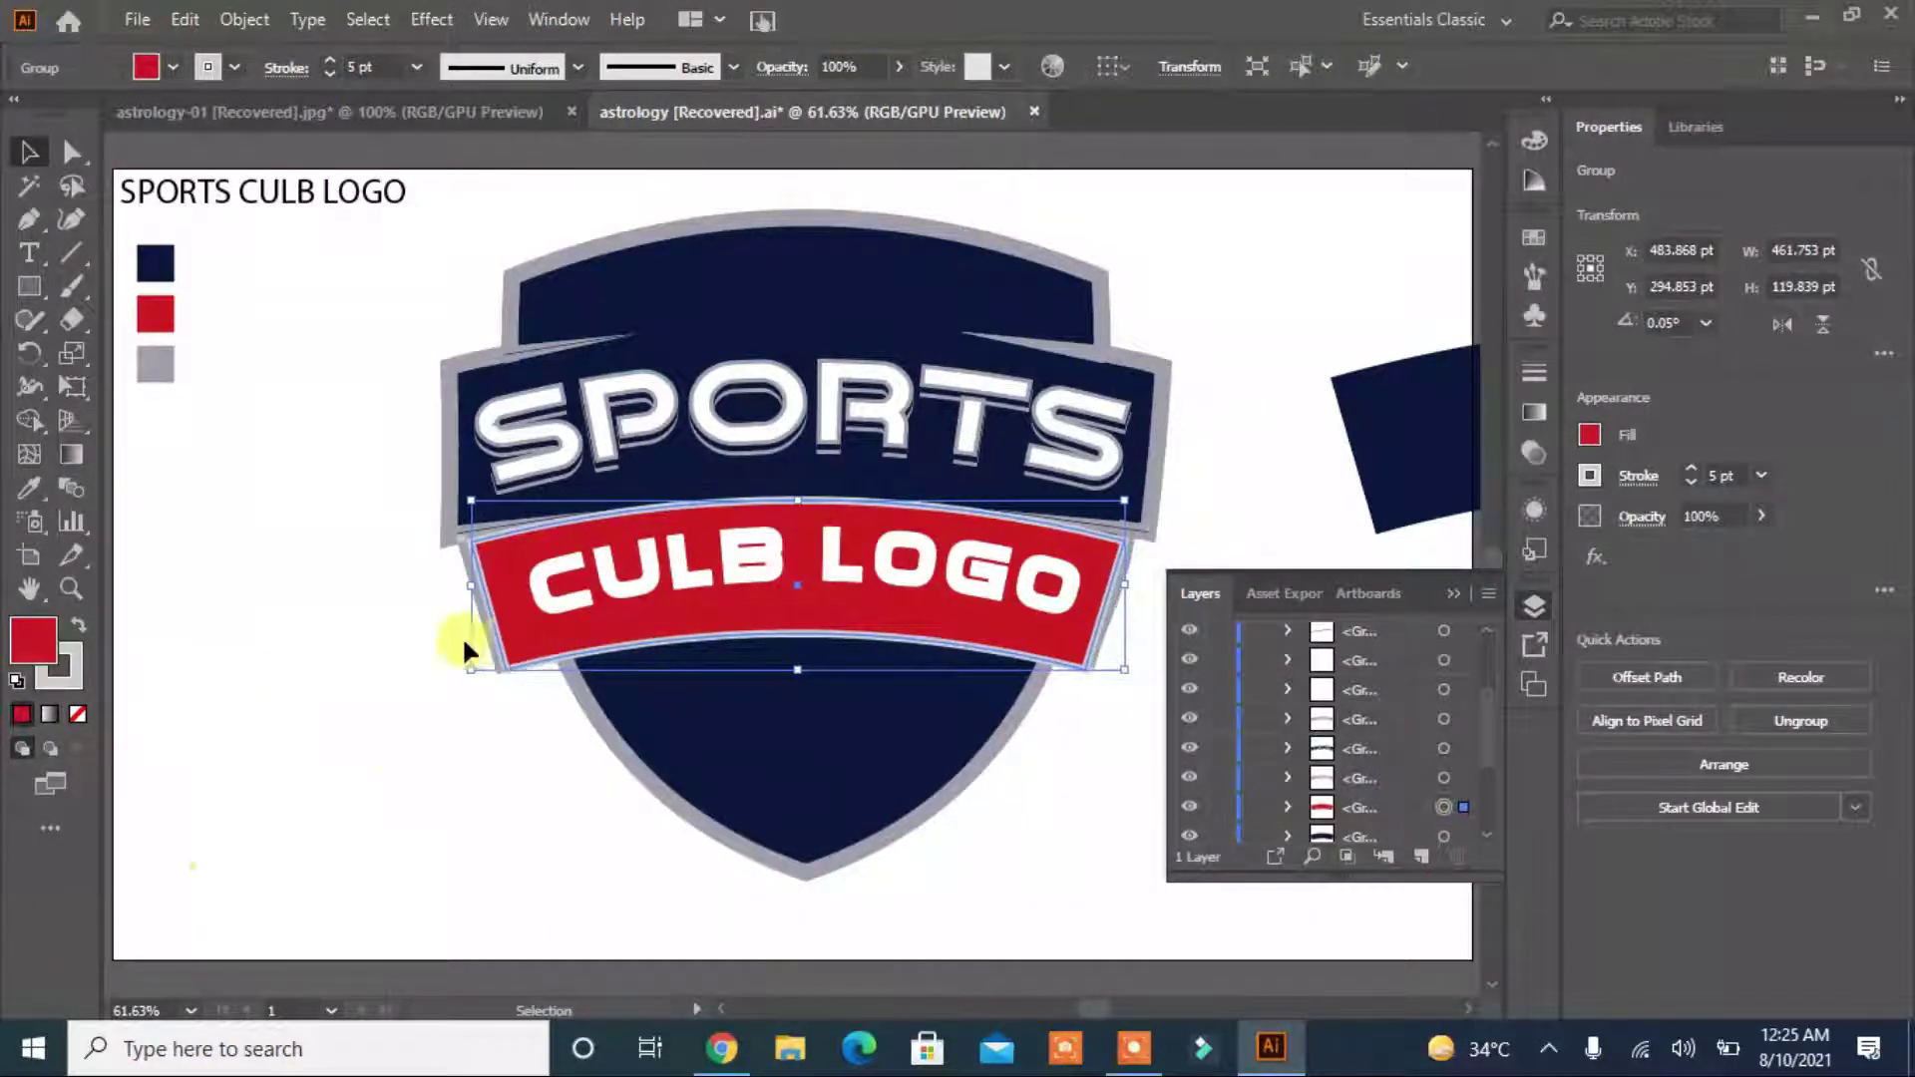
left_click(393, 728)
left_click(1125, 587)
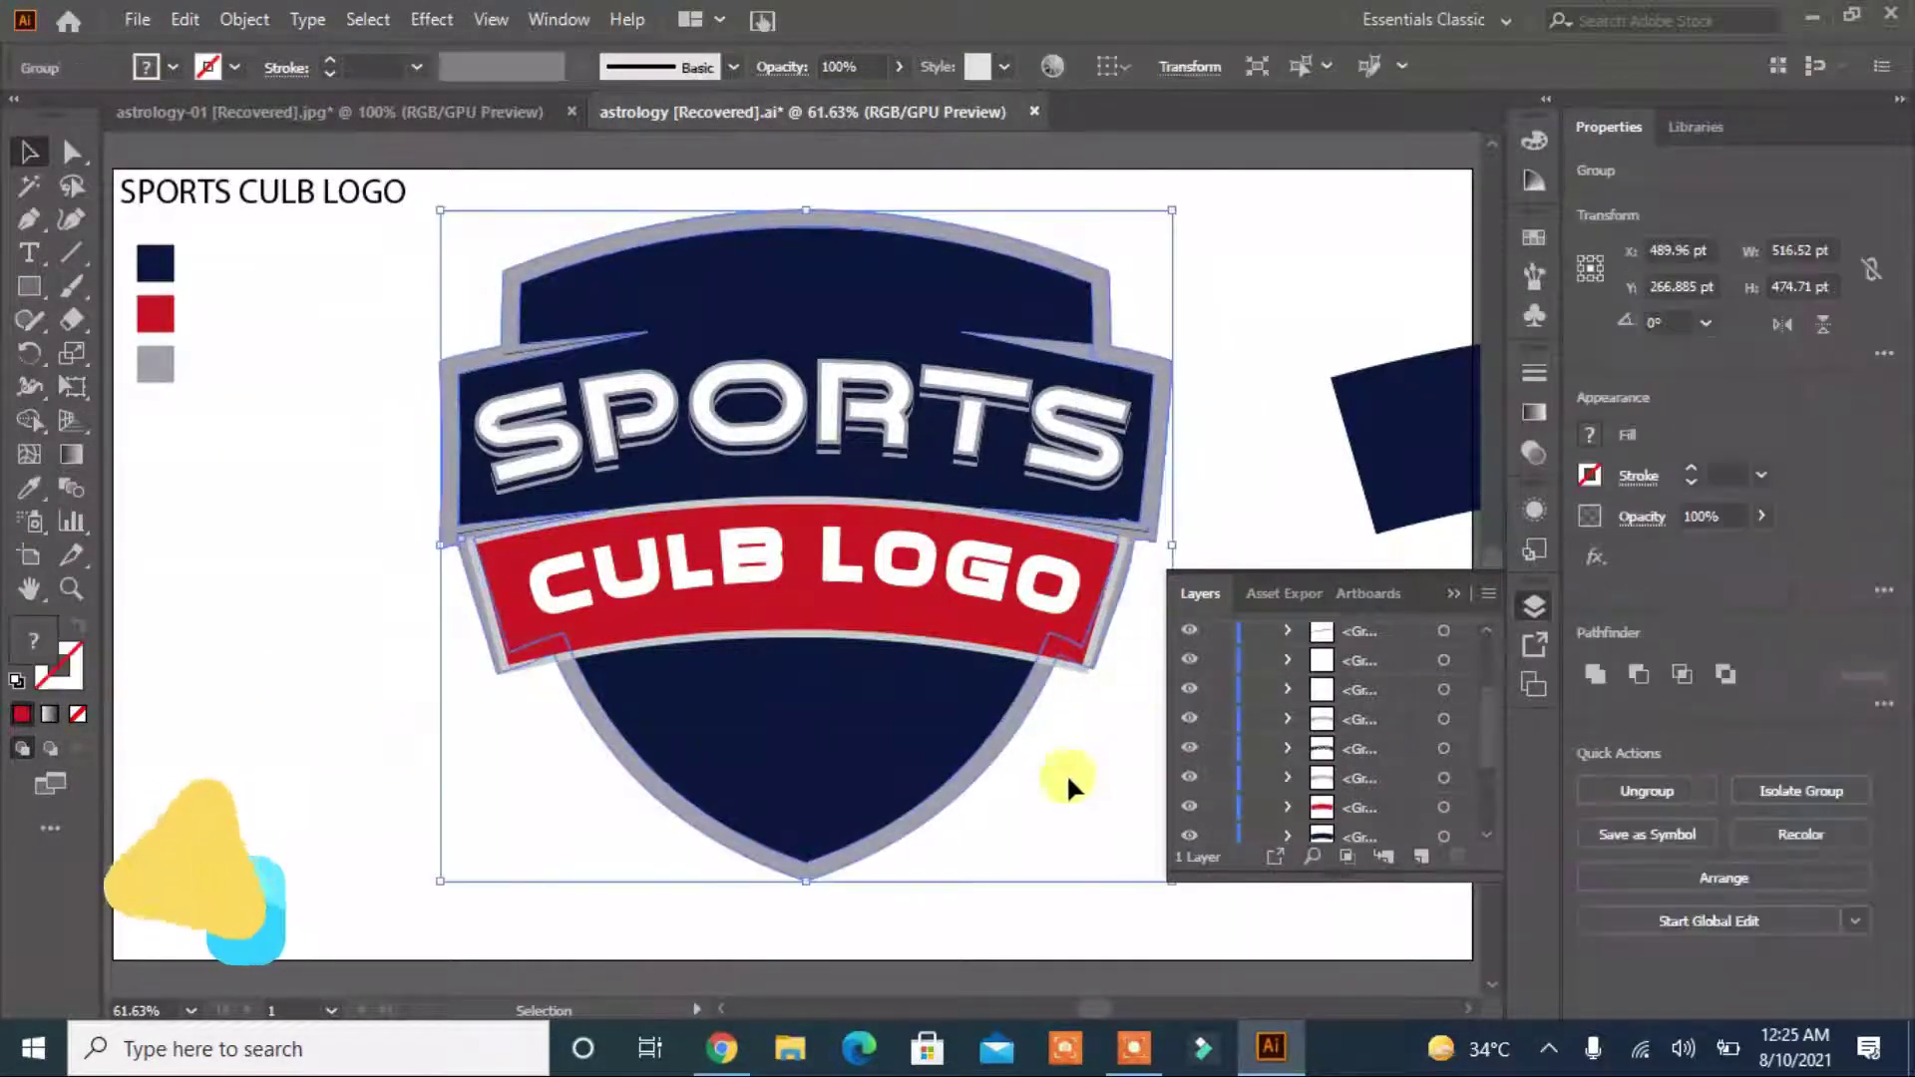
Select pieces of SPORTS and the shield's top-left, ending with the whole shield selected.
left_click(1295, 373)
left_click(509, 454)
left_click(323, 522)
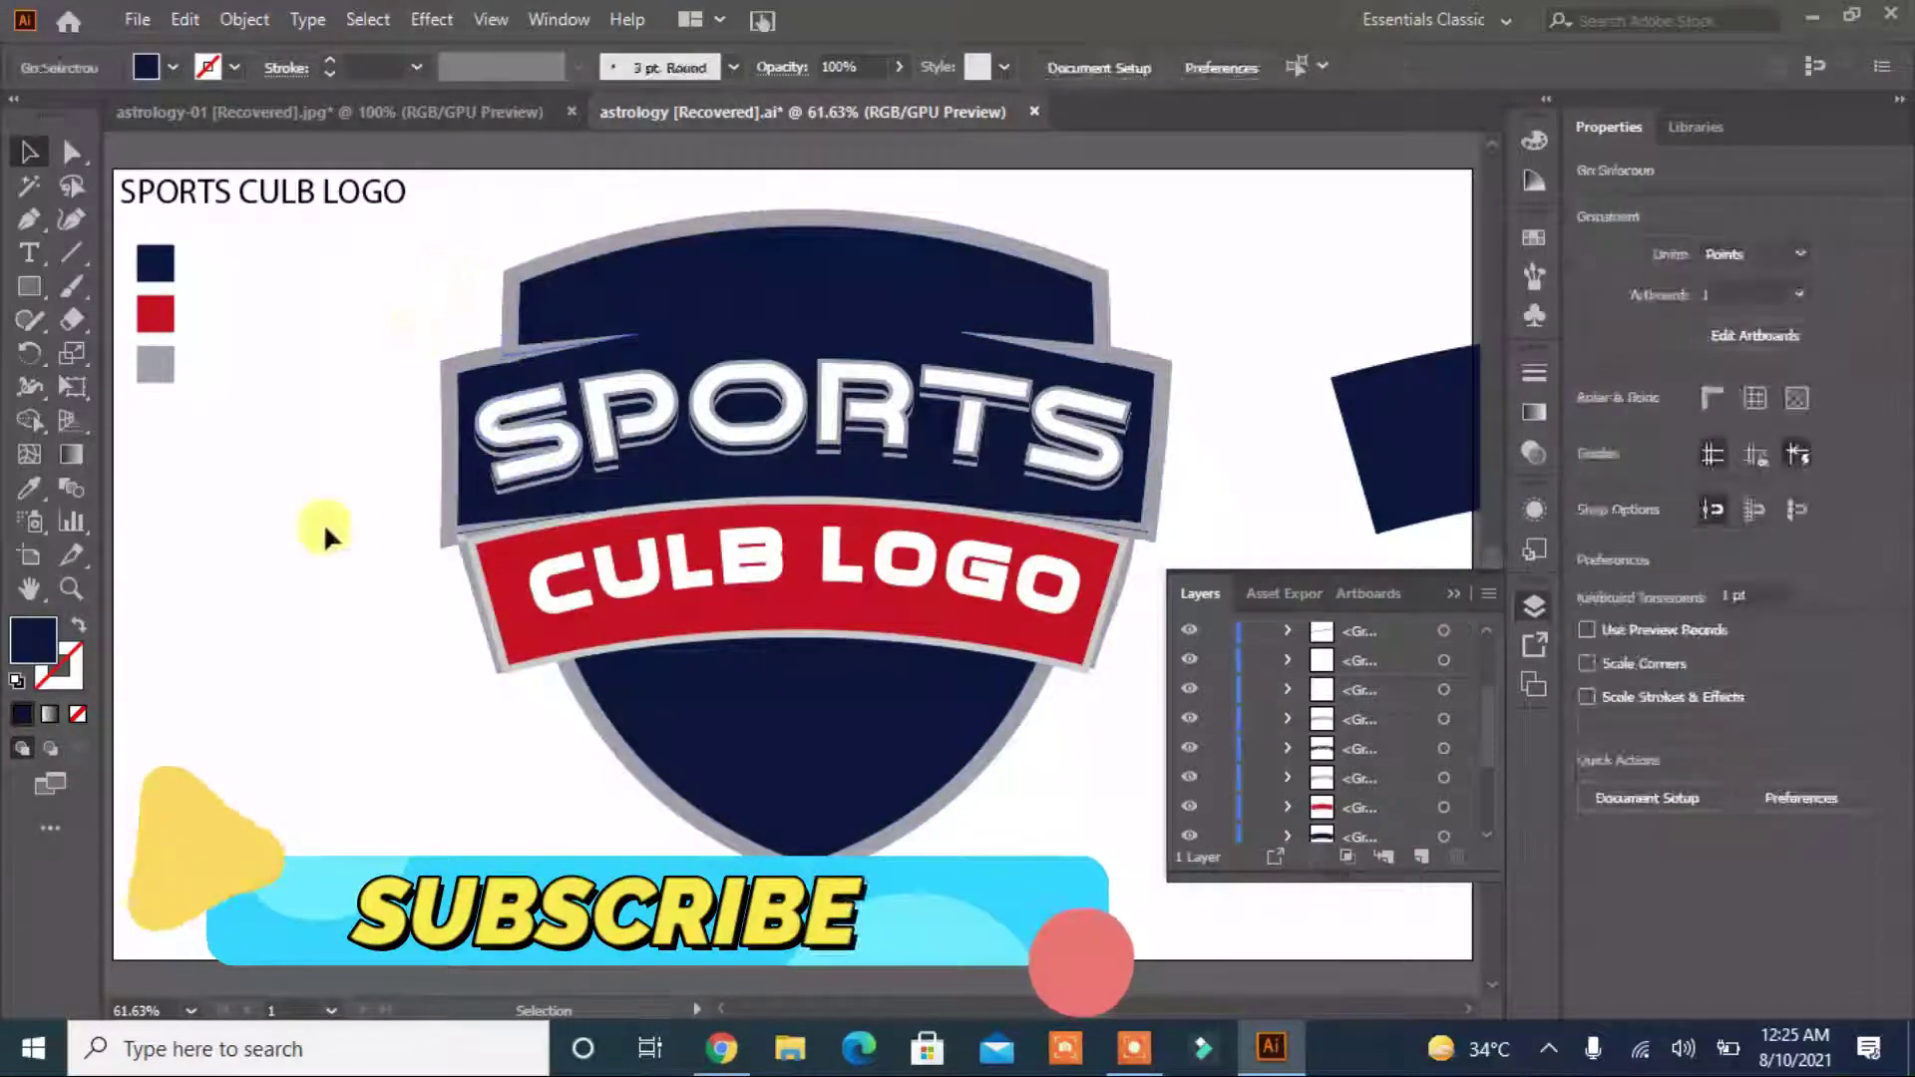
left_click(546, 371)
left_click(486, 374)
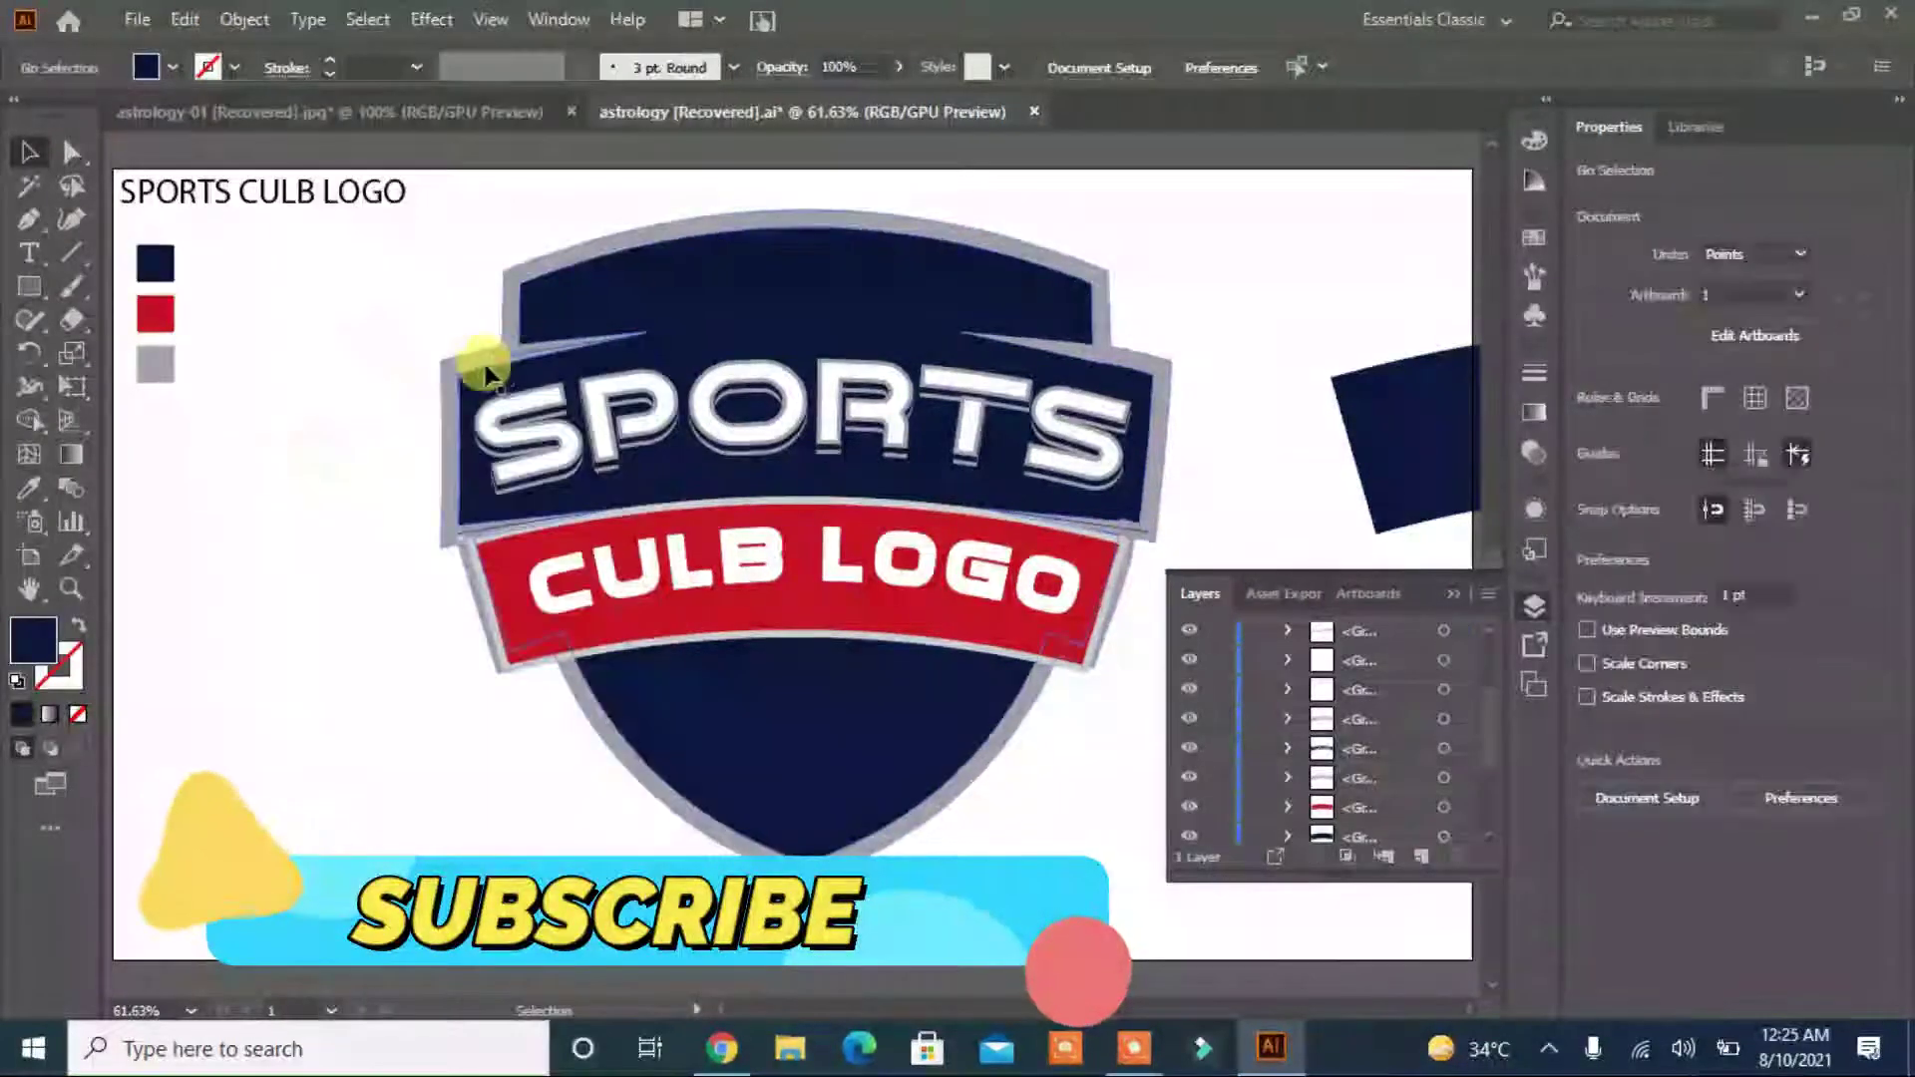
left_click(505, 344)
With Shape Builder, fill the shield's outline regions light grey.
left_click(28, 419)
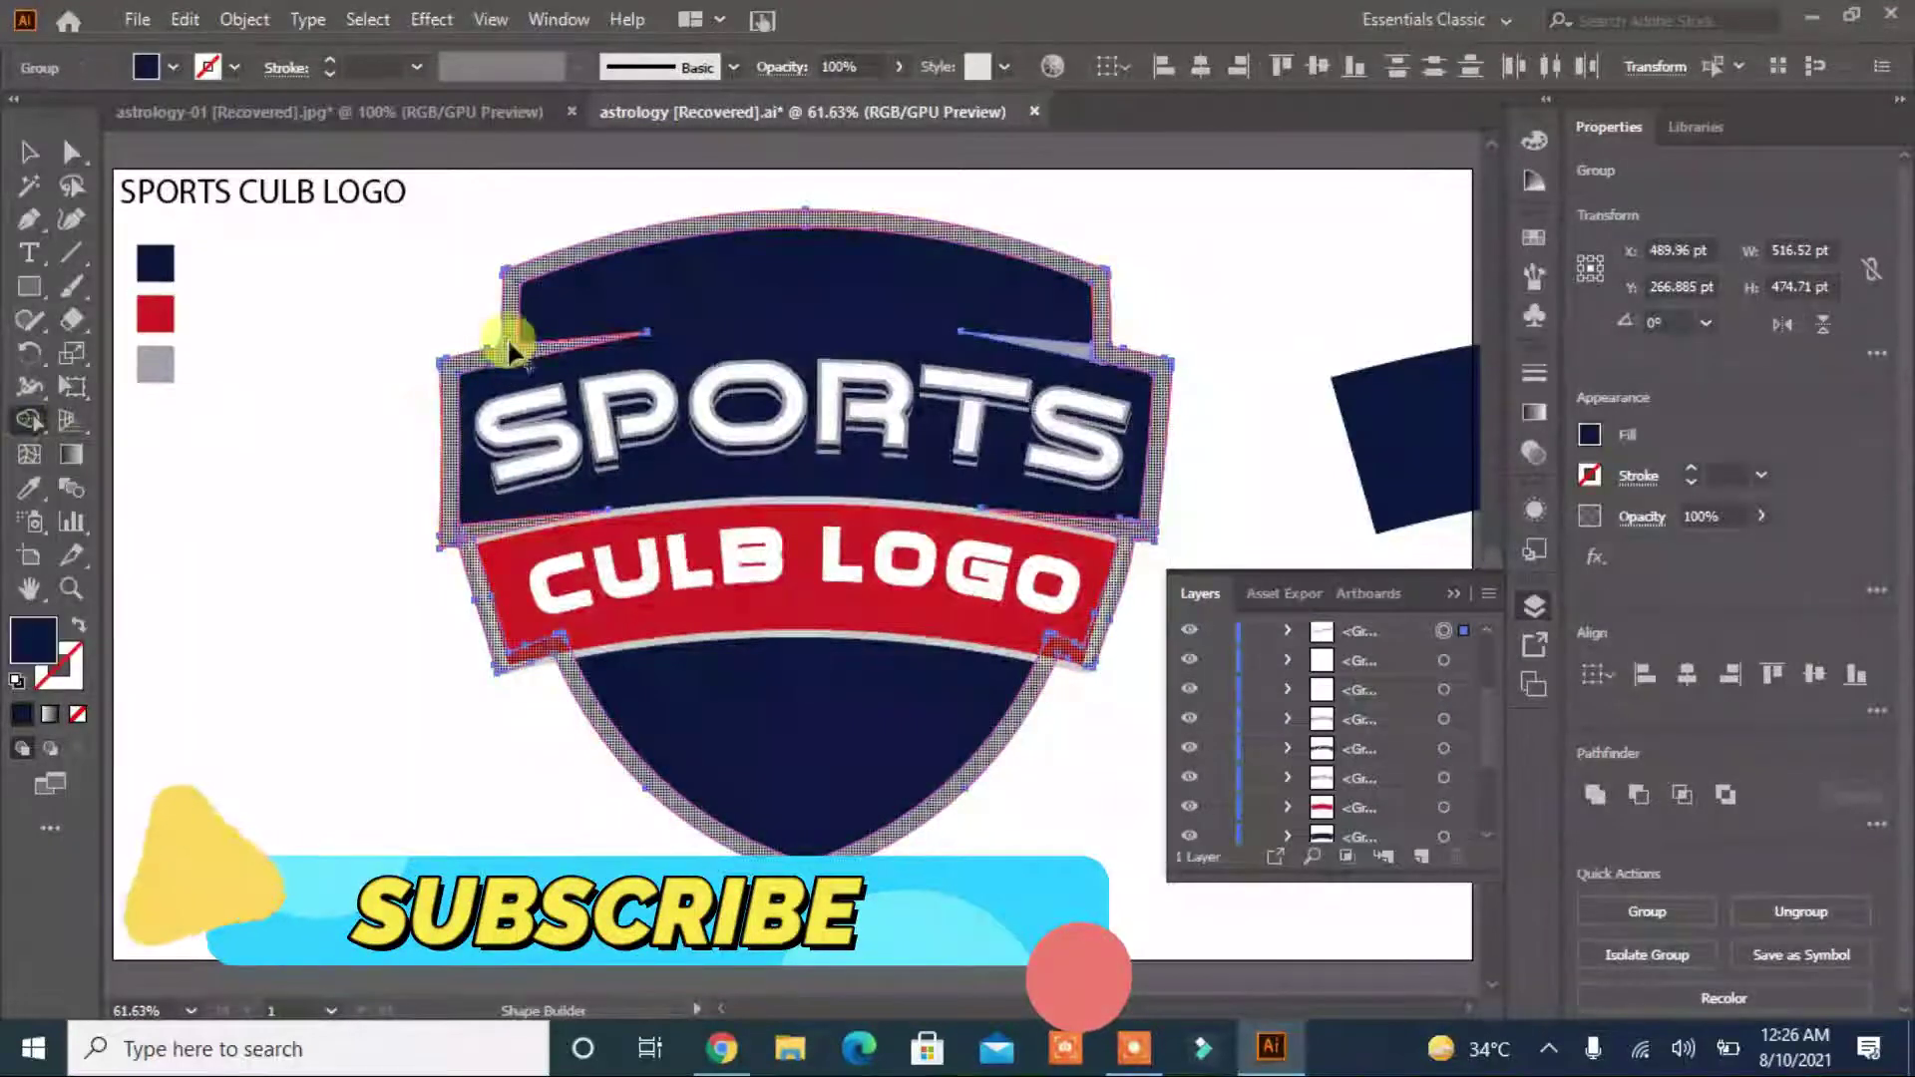
left_click(173, 67)
left_click(154, 209)
left_click(508, 329)
left_click(29, 151)
left_click(371, 590)
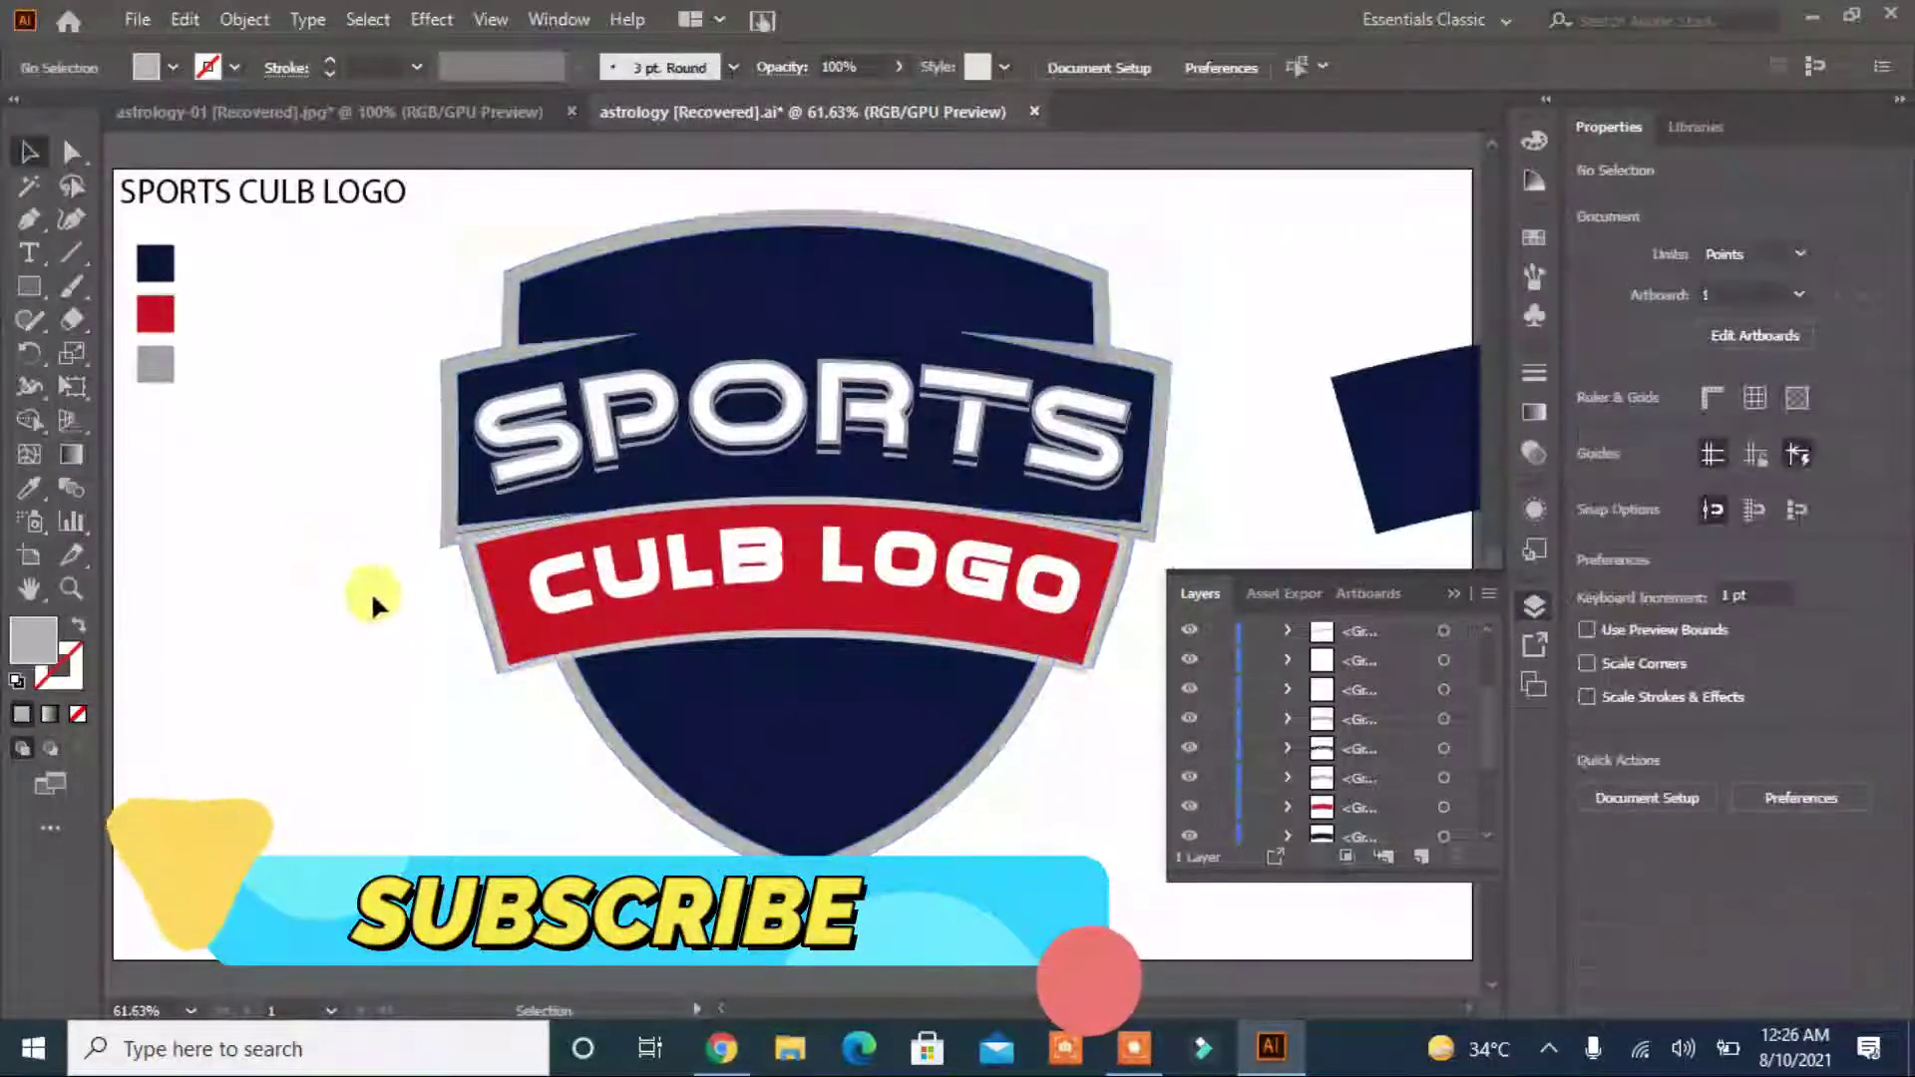
Select the stripe at the banner's right end and merge the grey rim pieces across the shield.
left_click(1144, 539)
left_click(245, 19)
left_click(376, 342)
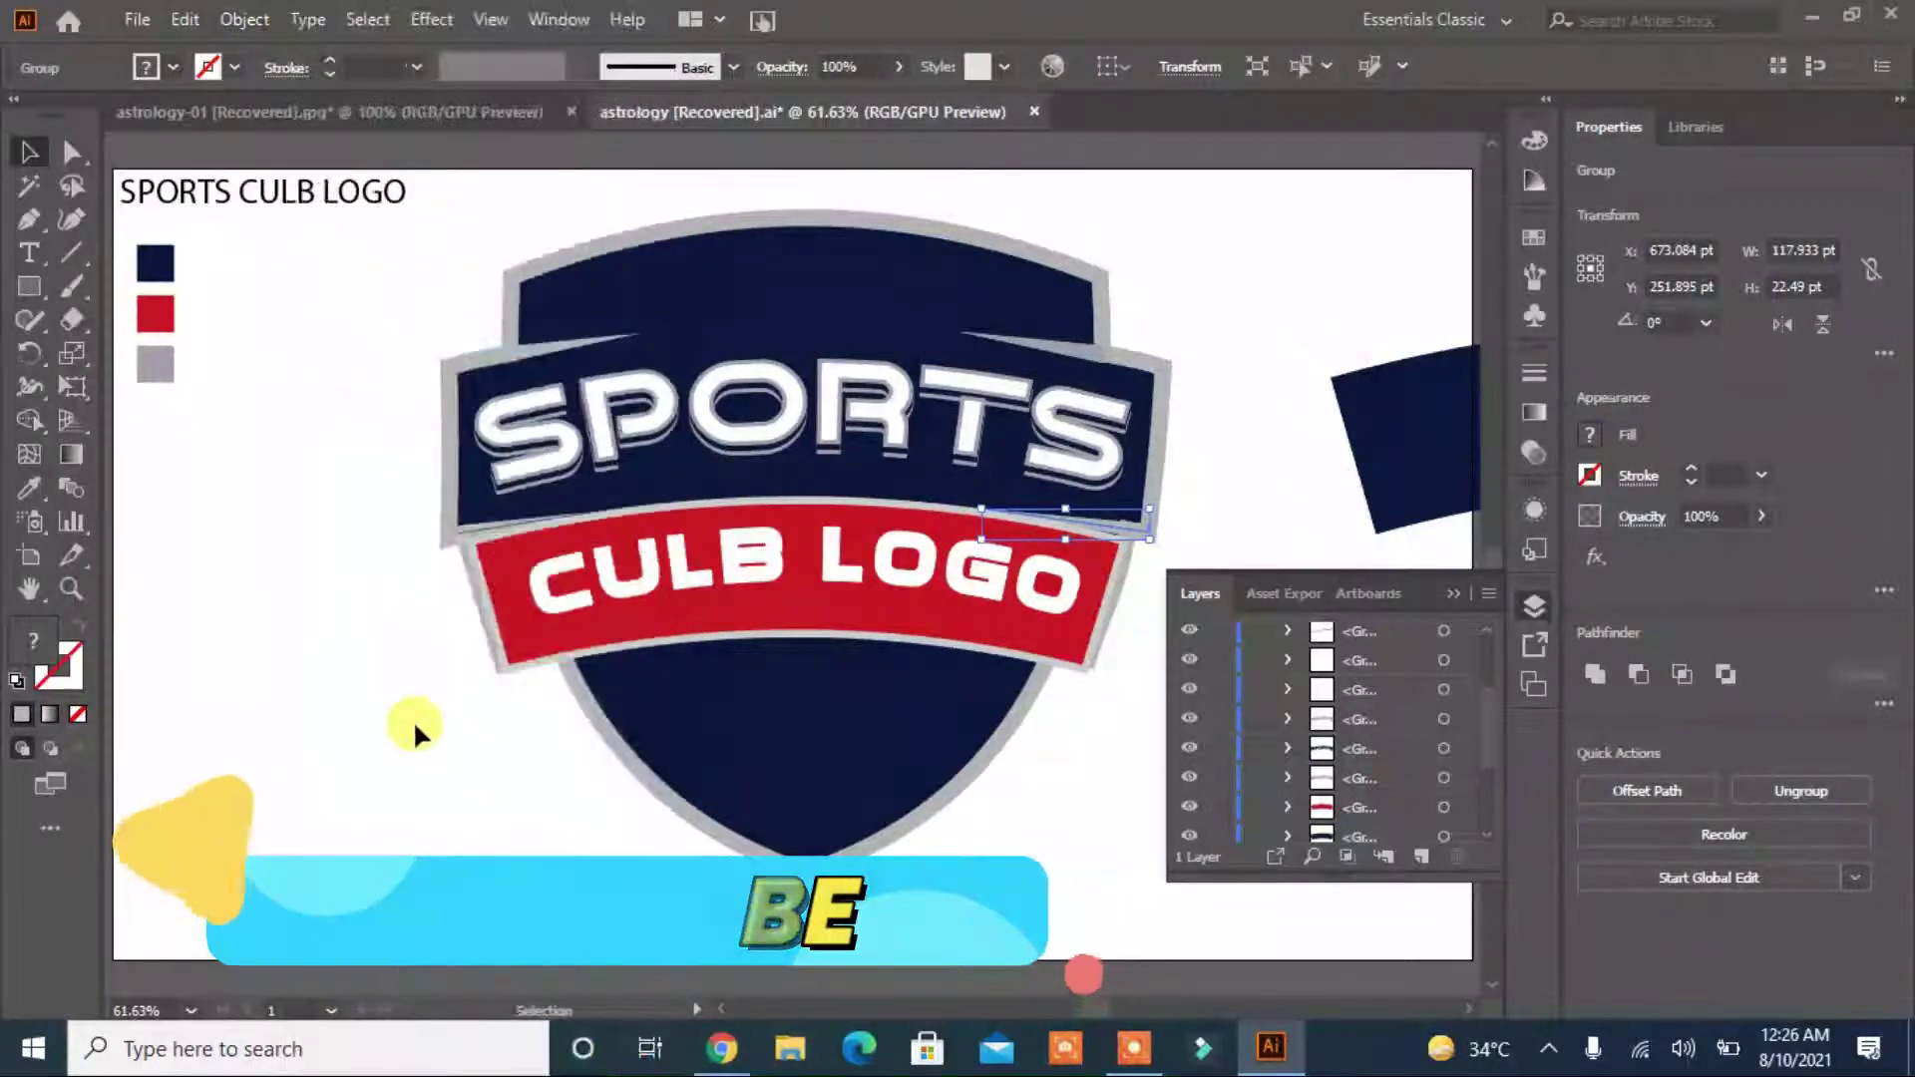
left_click(244, 18)
left_click(397, 341)
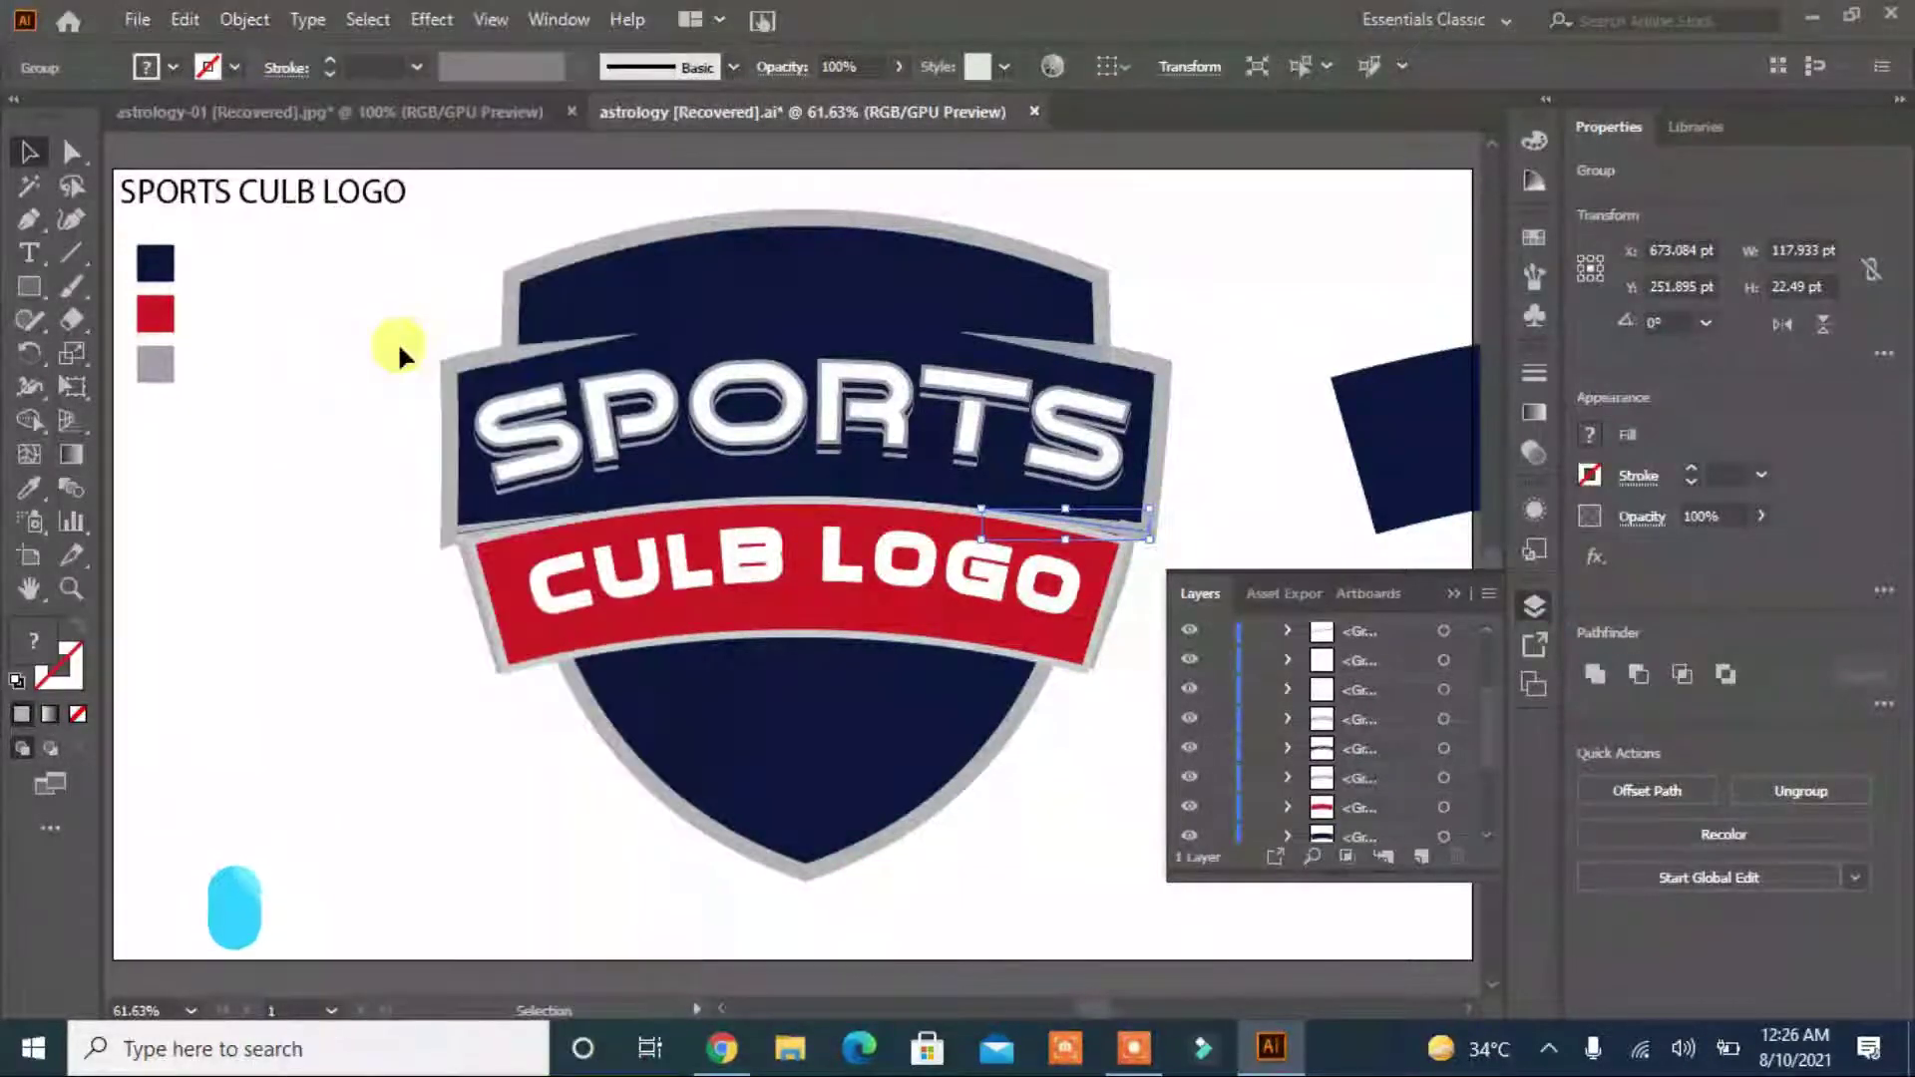
left_click_drag(1163, 428, 439, 429)
left_click(29, 419)
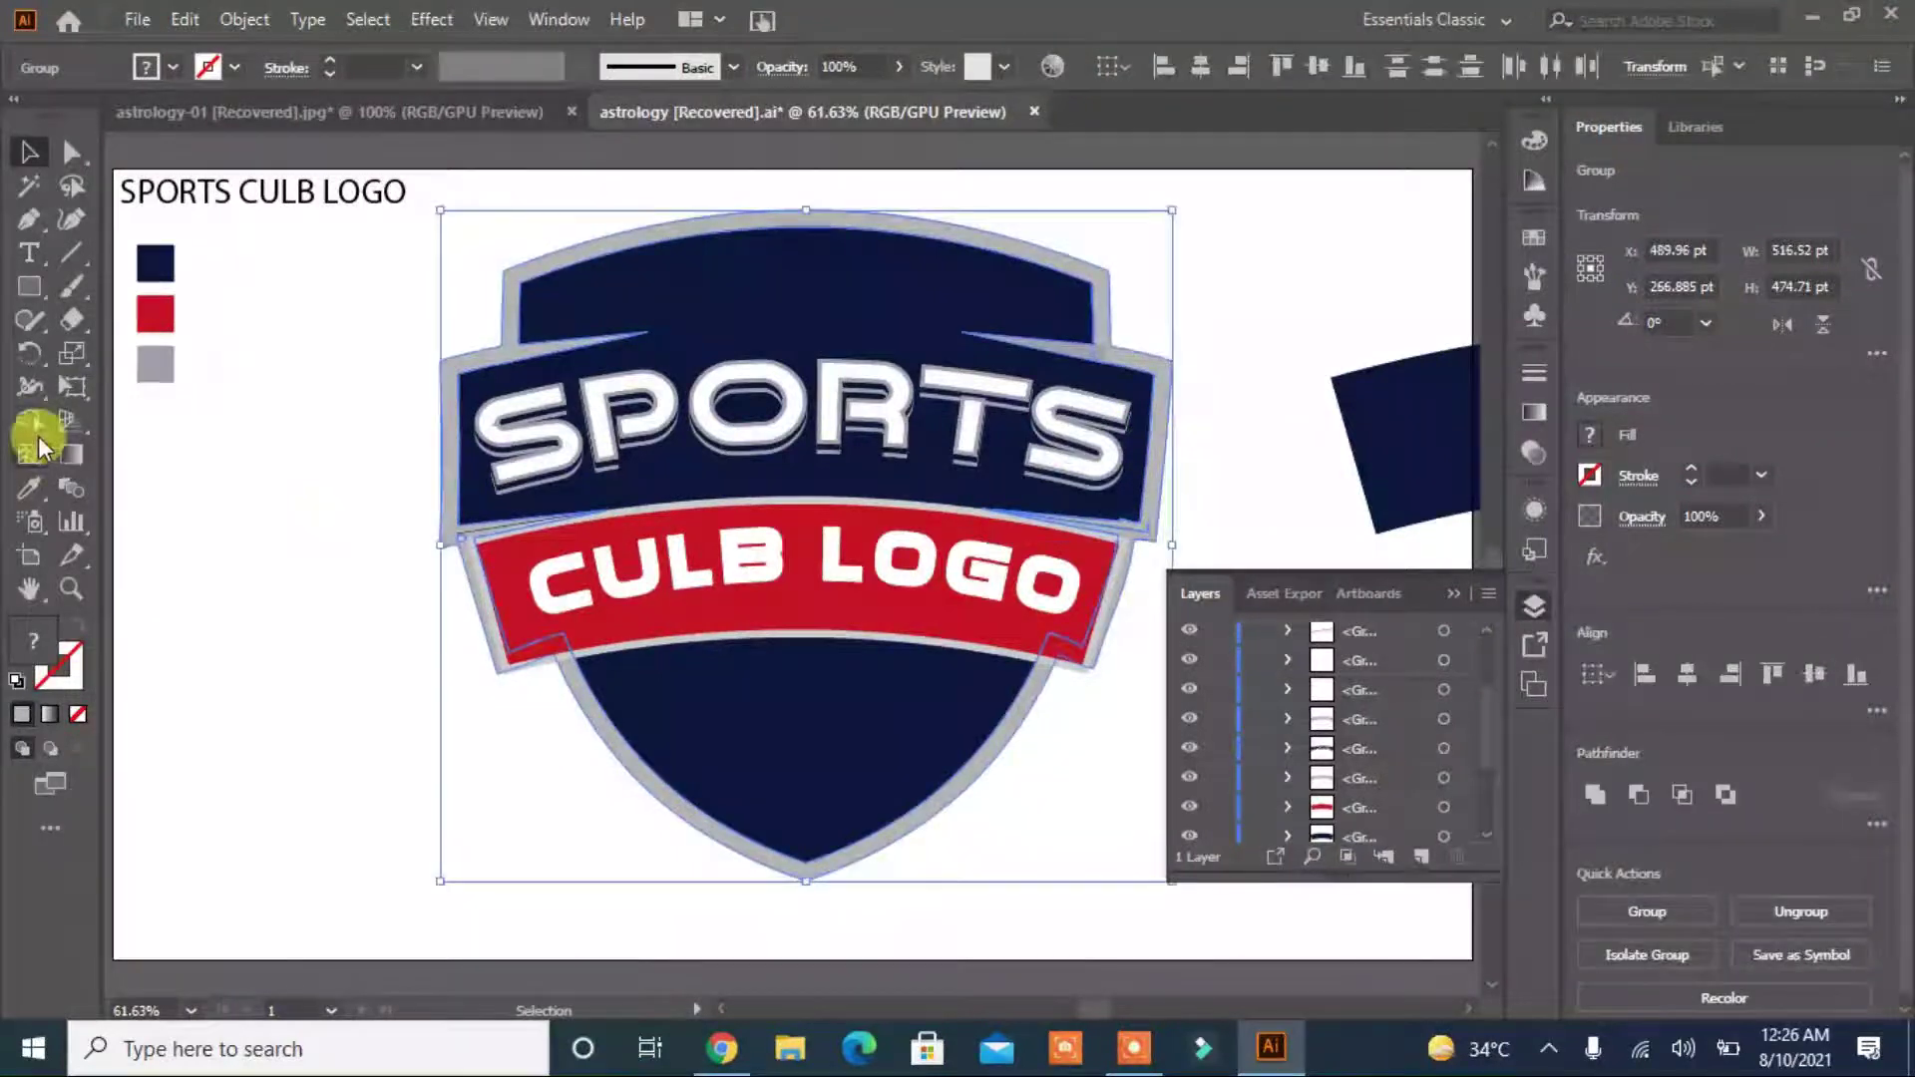
Inspect the anchor points near the banner's right end with Direct Selection.
key("v")
left_click(257, 663)
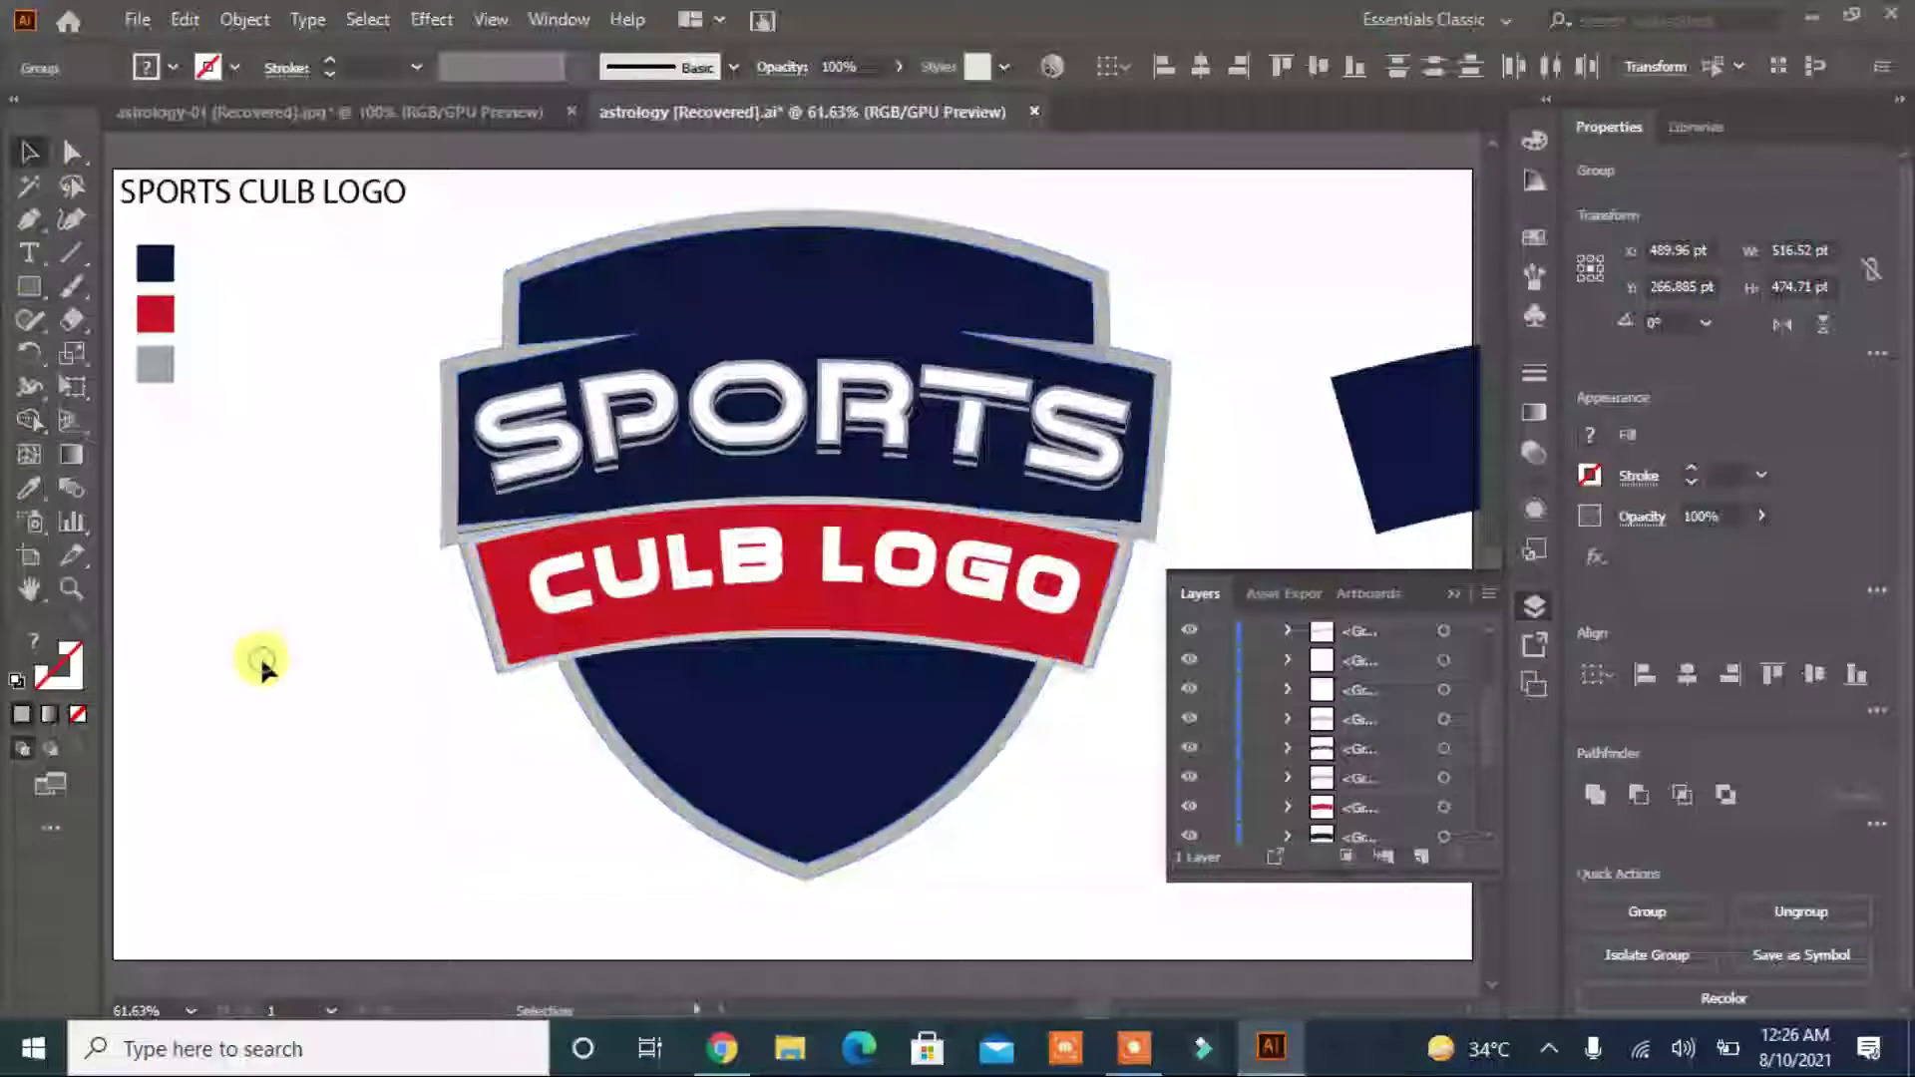
key("ctrl+a")
key("a")
left_click(376, 610)
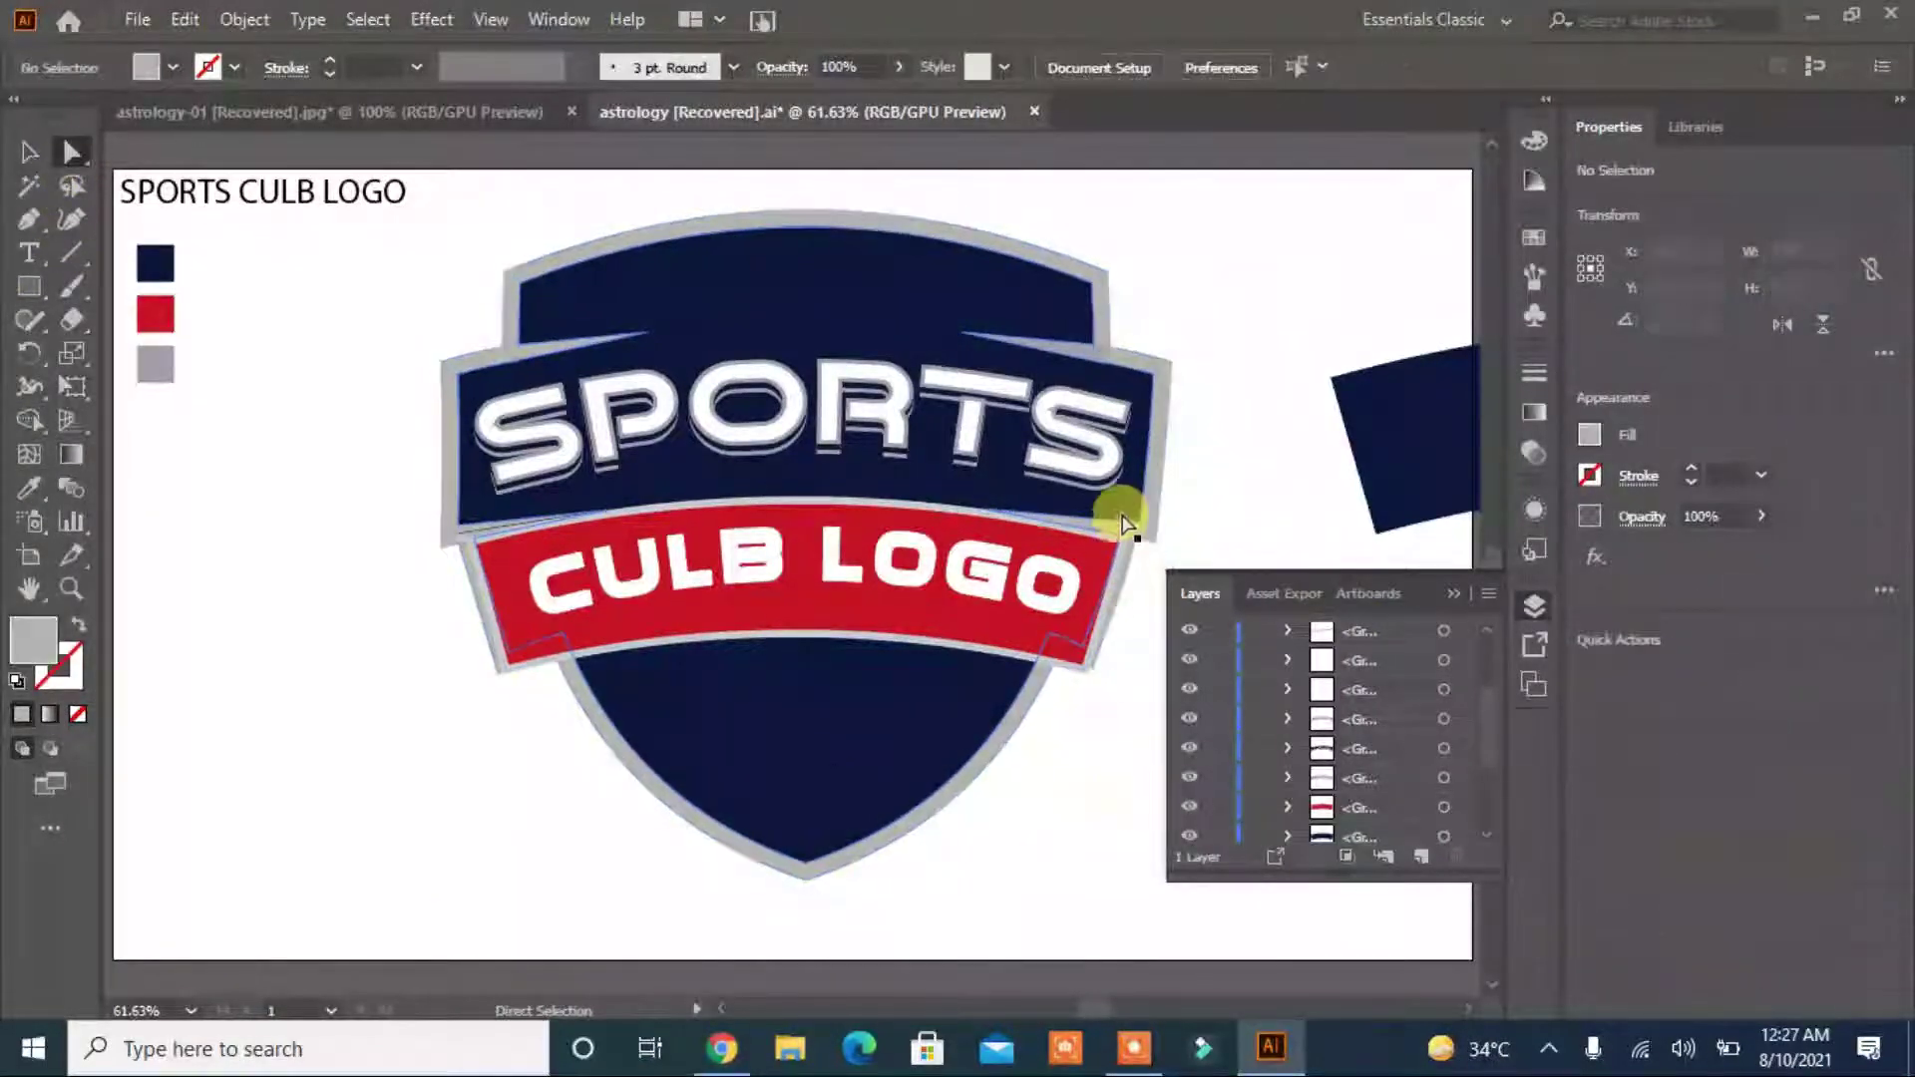
left_click(1119, 527)
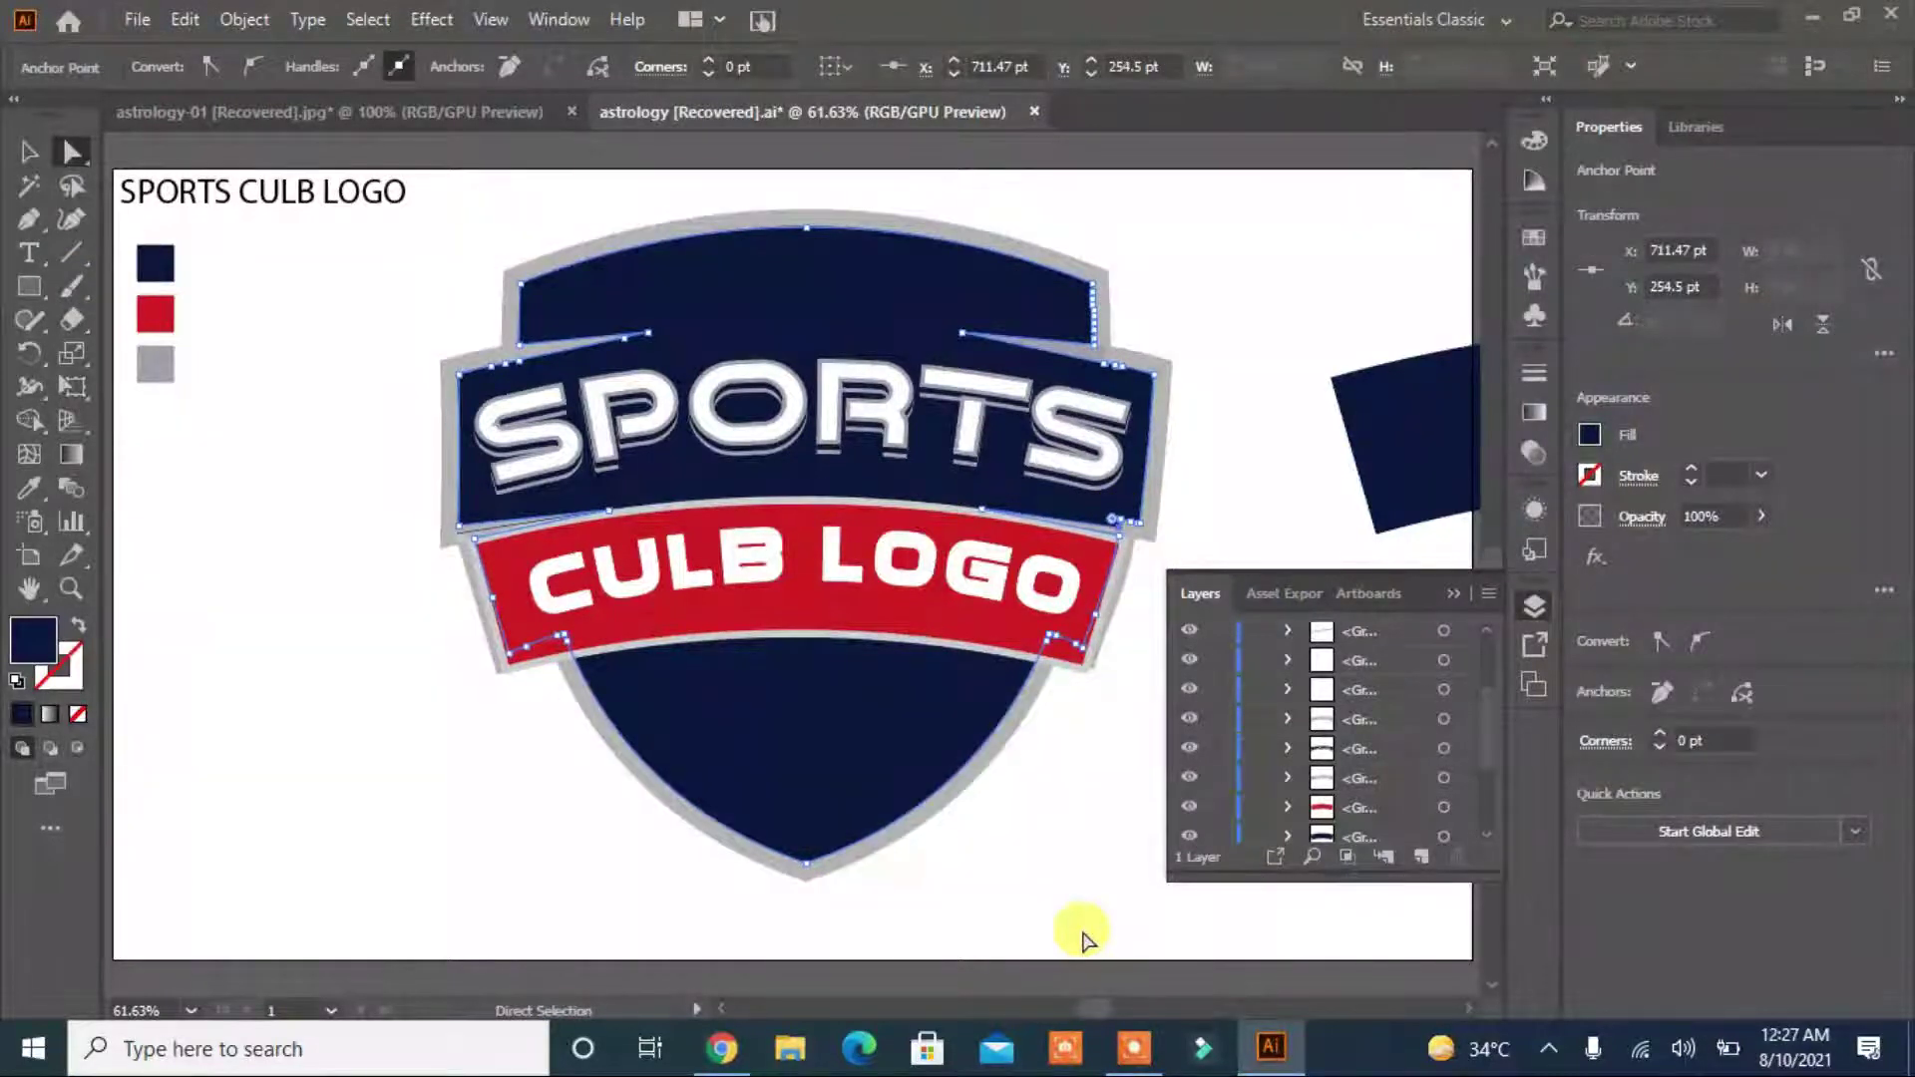
left_click(1004, 831)
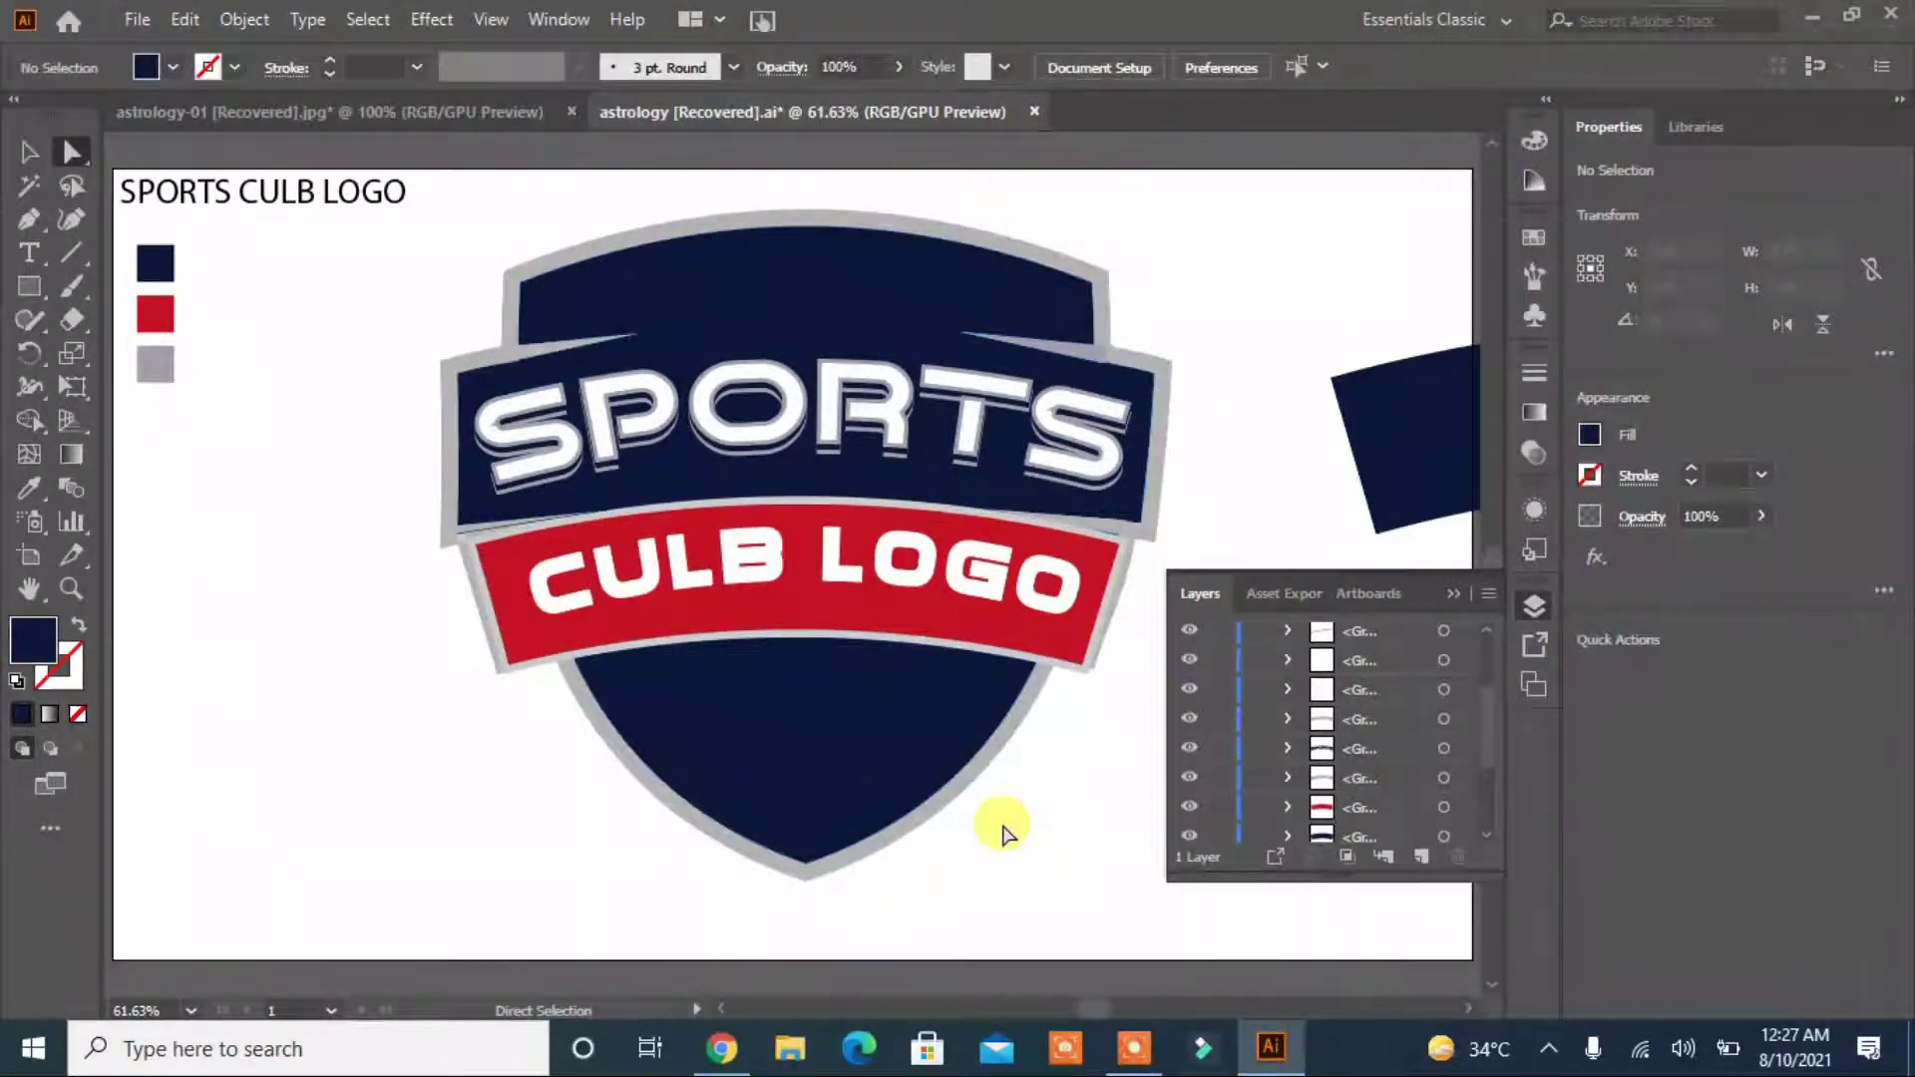
Check the banner, grey outline and CULB LOGO group selections, then deselect everything.
left_click(504, 569)
left_click(244, 19)
left_click(340, 604)
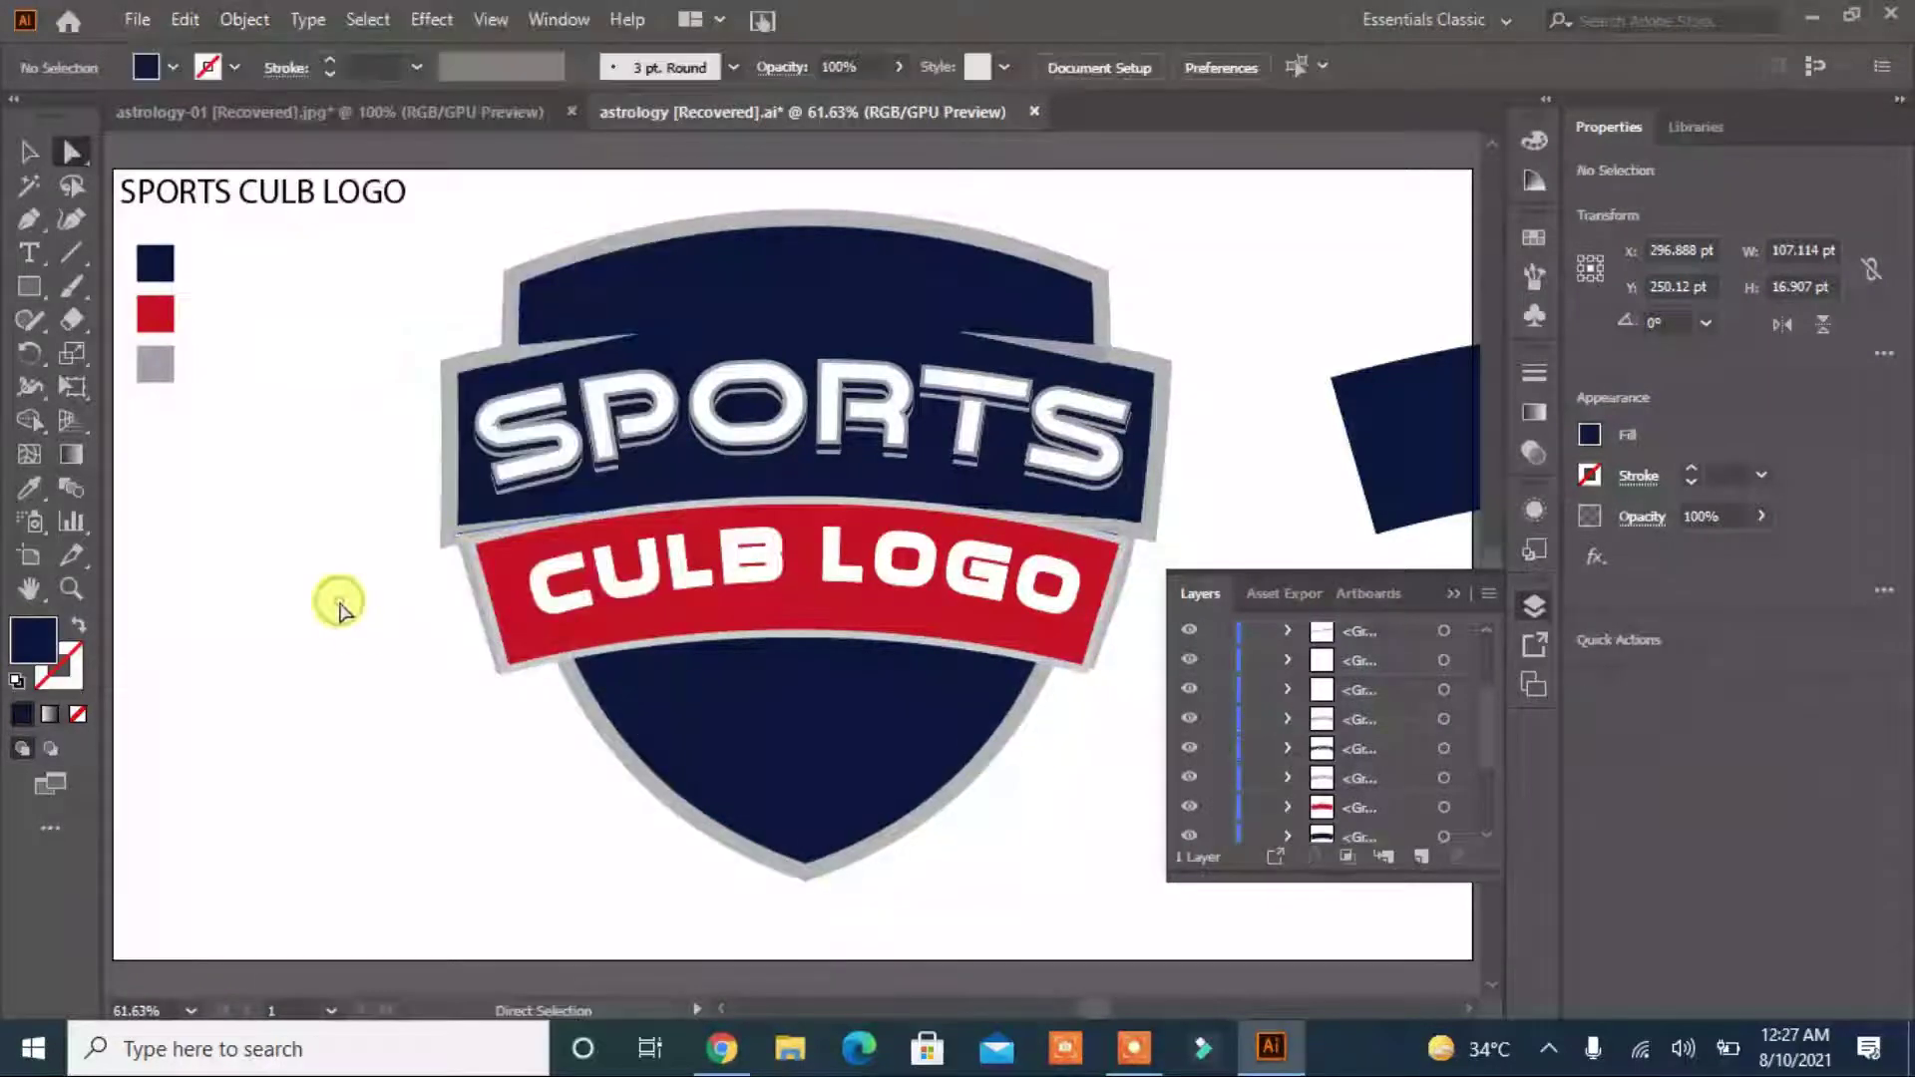
left_click(483, 521)
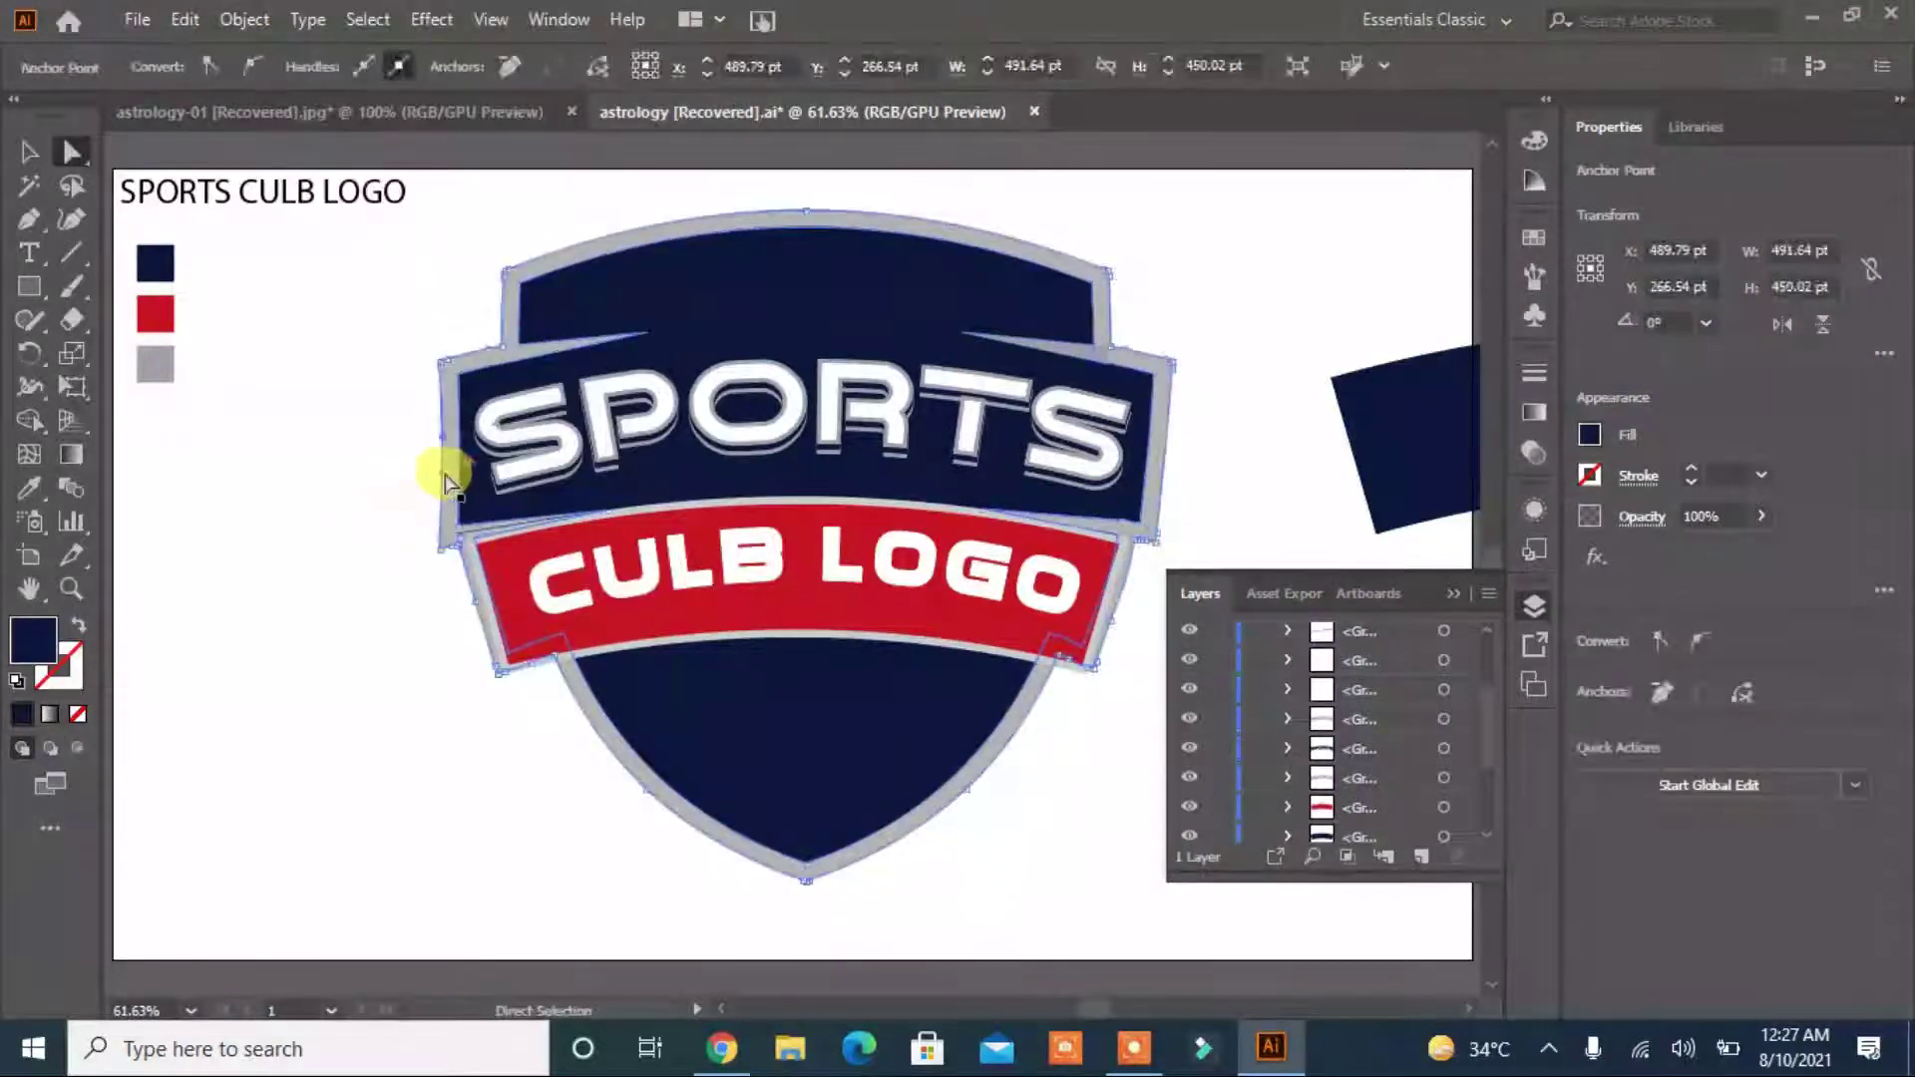
left_click(539, 529, "shift")
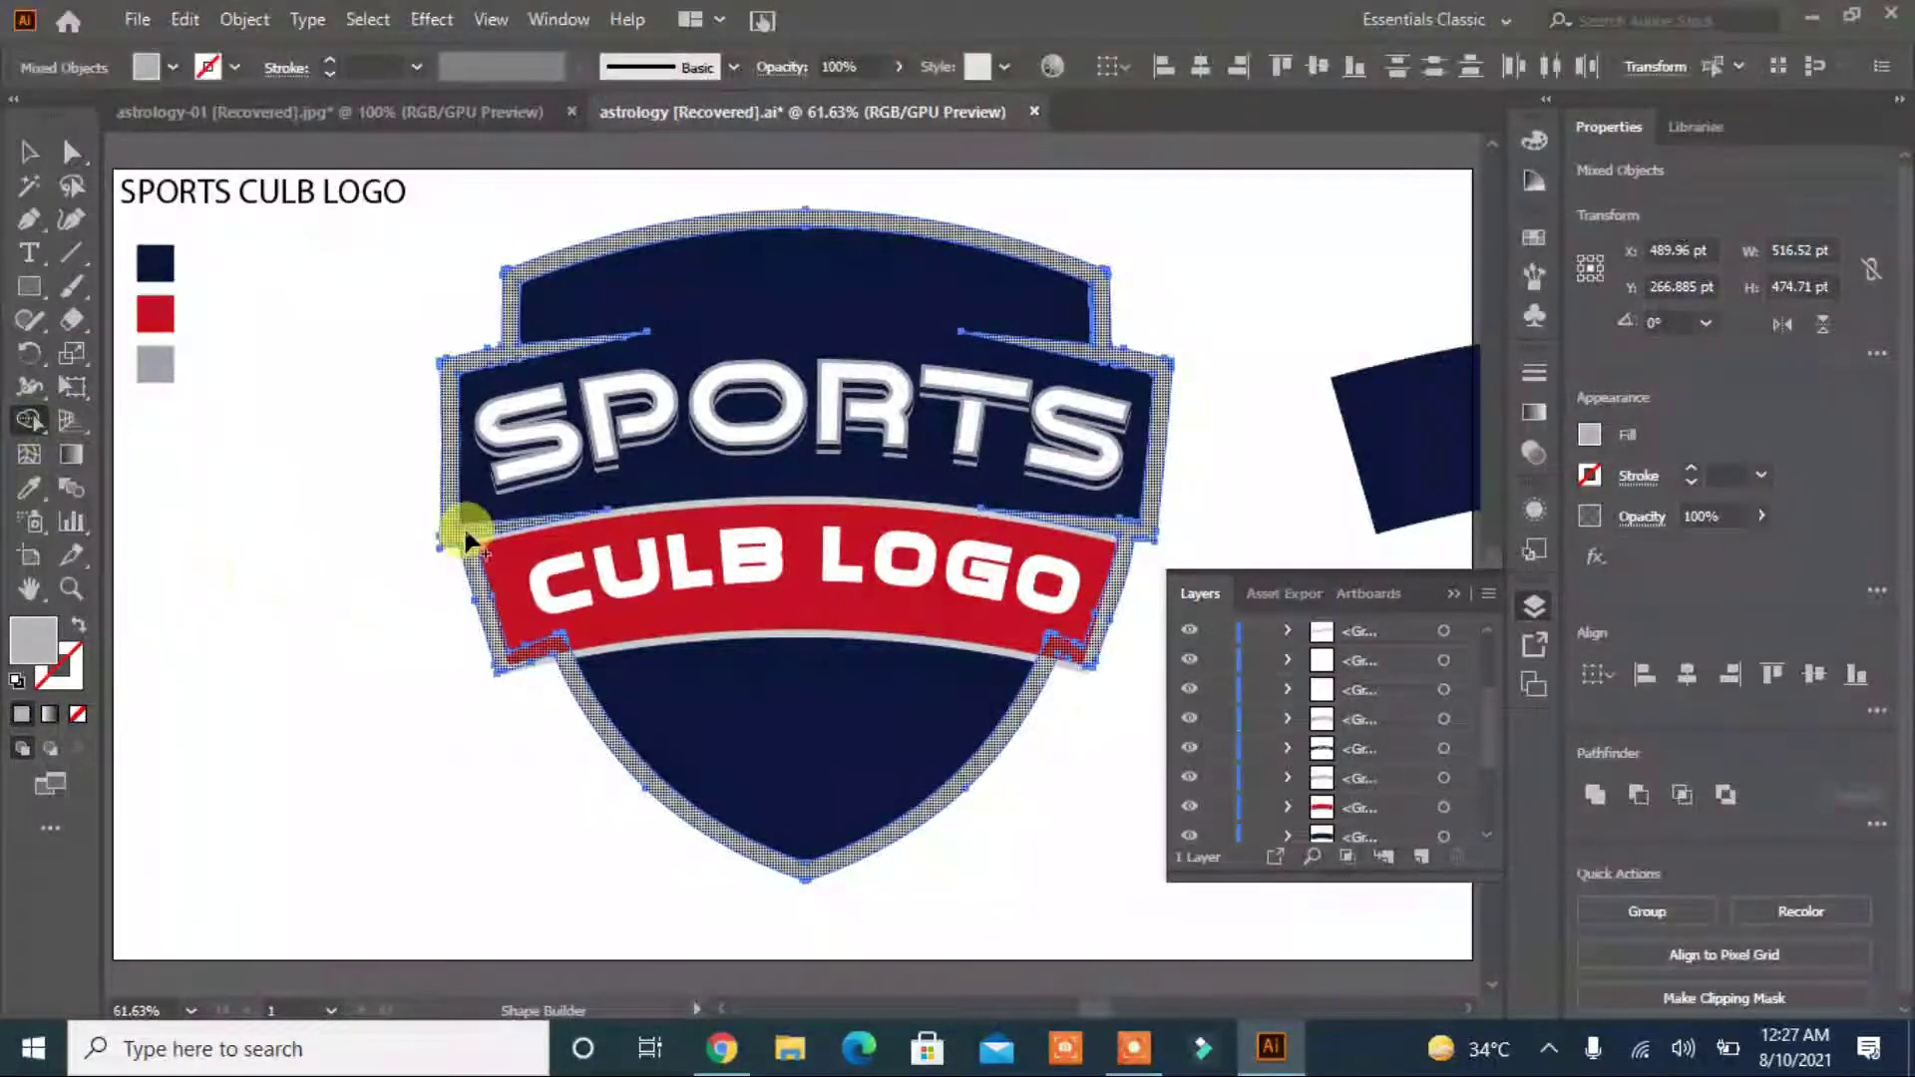
left_click(29, 152)
left_click(317, 786)
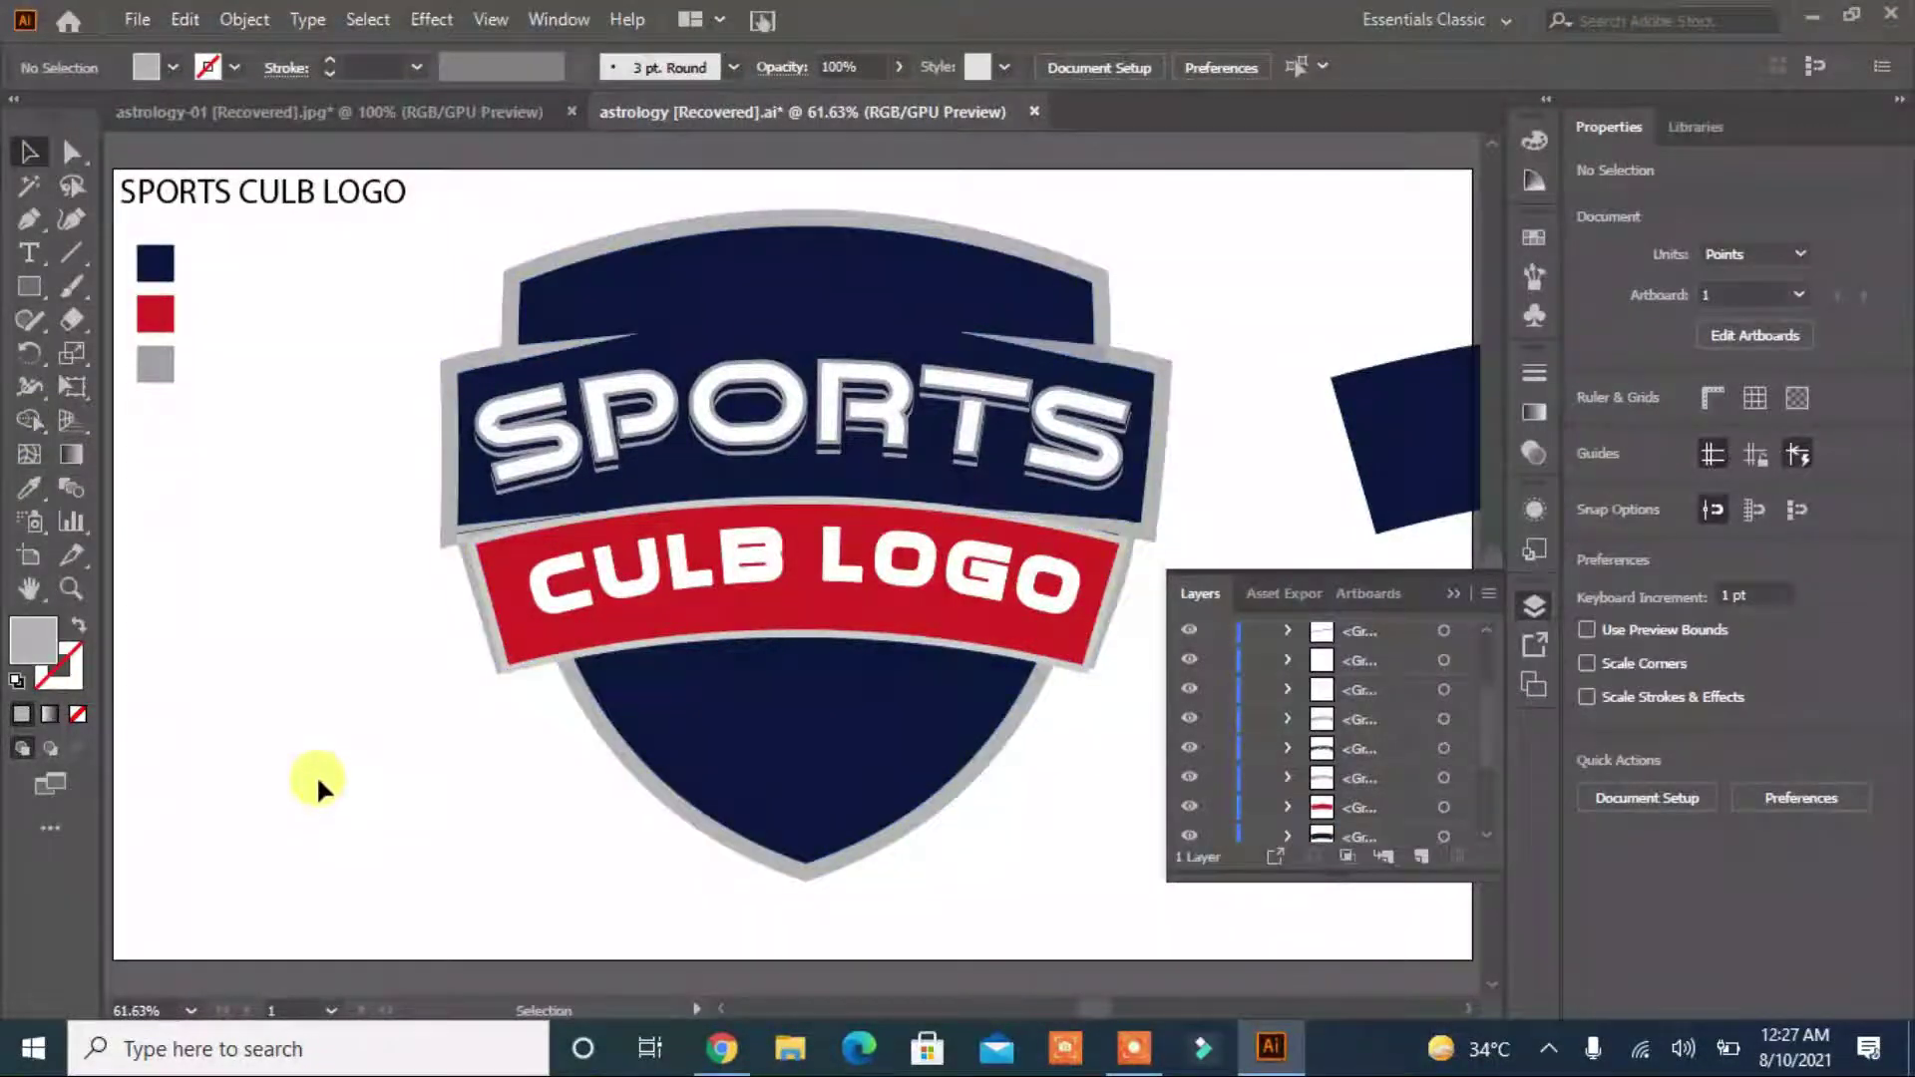
left_click(841, 580)
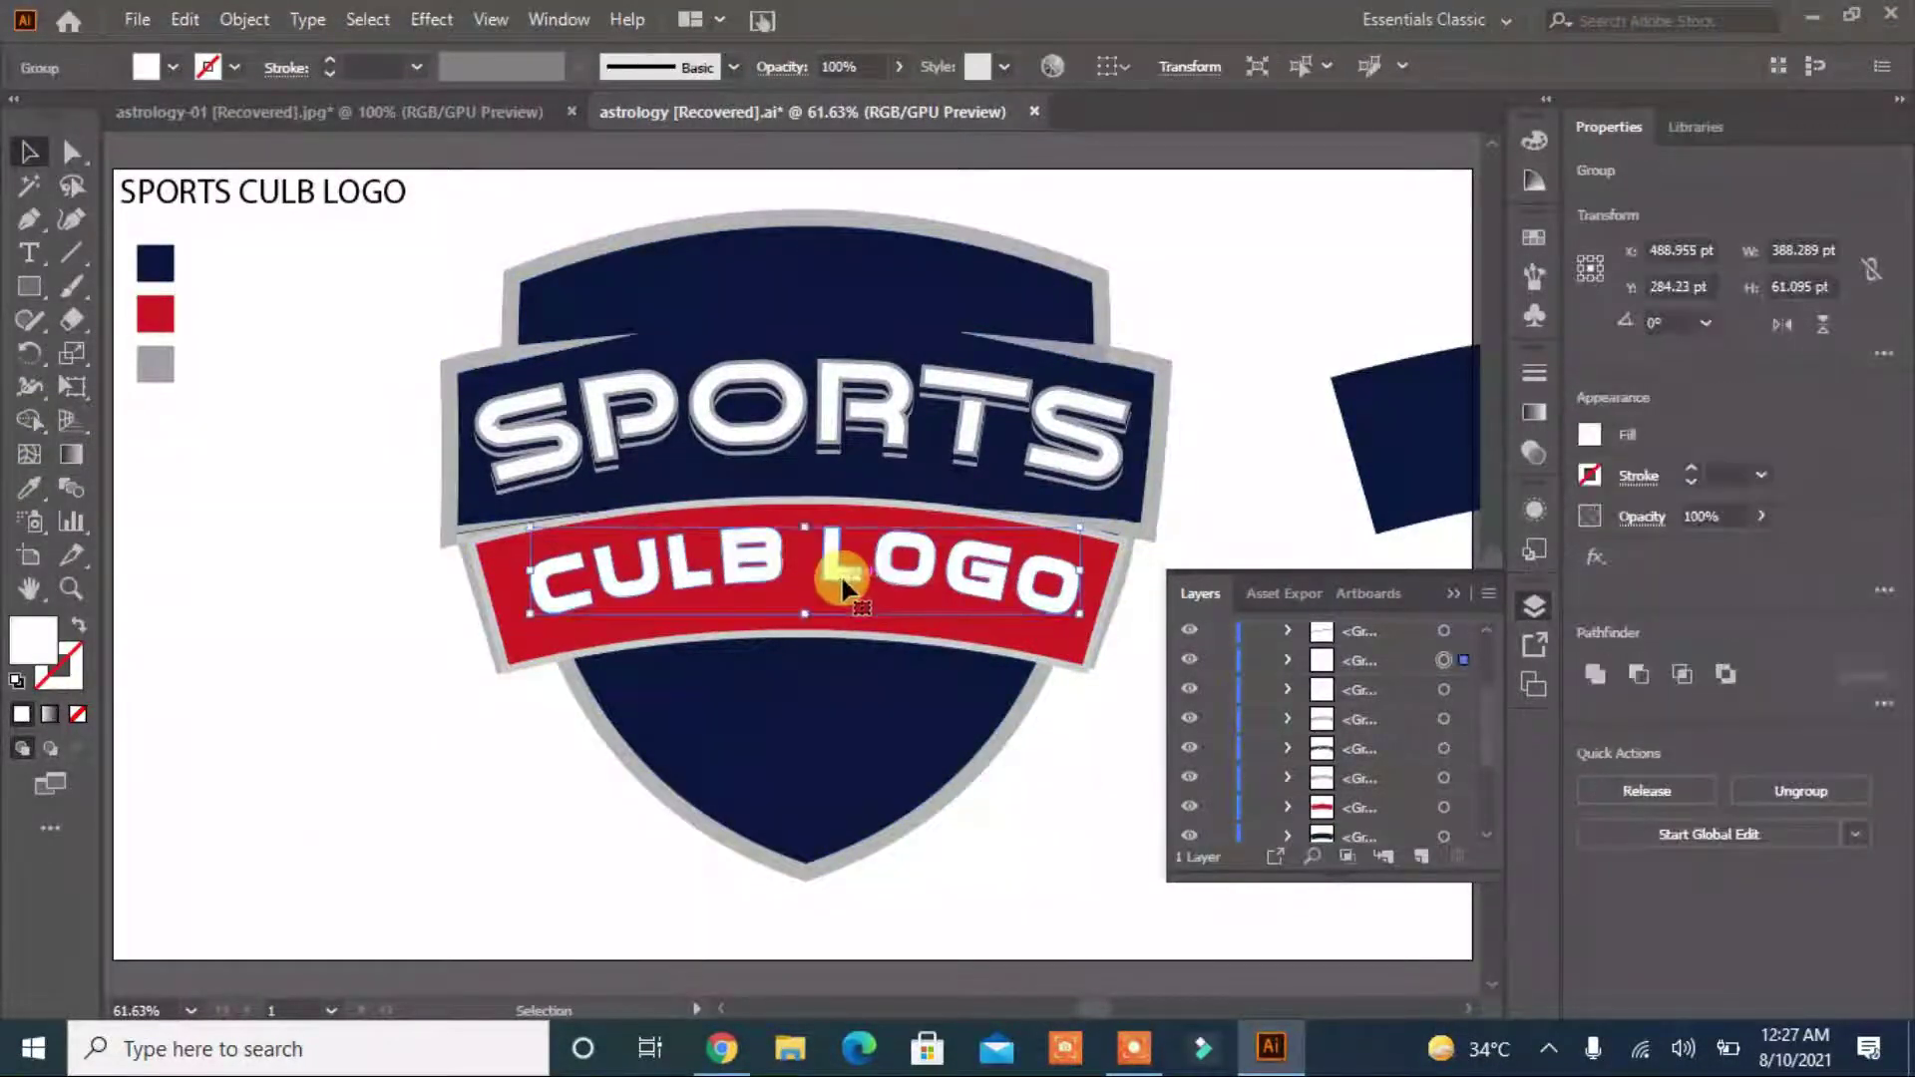
left_click(254, 702)
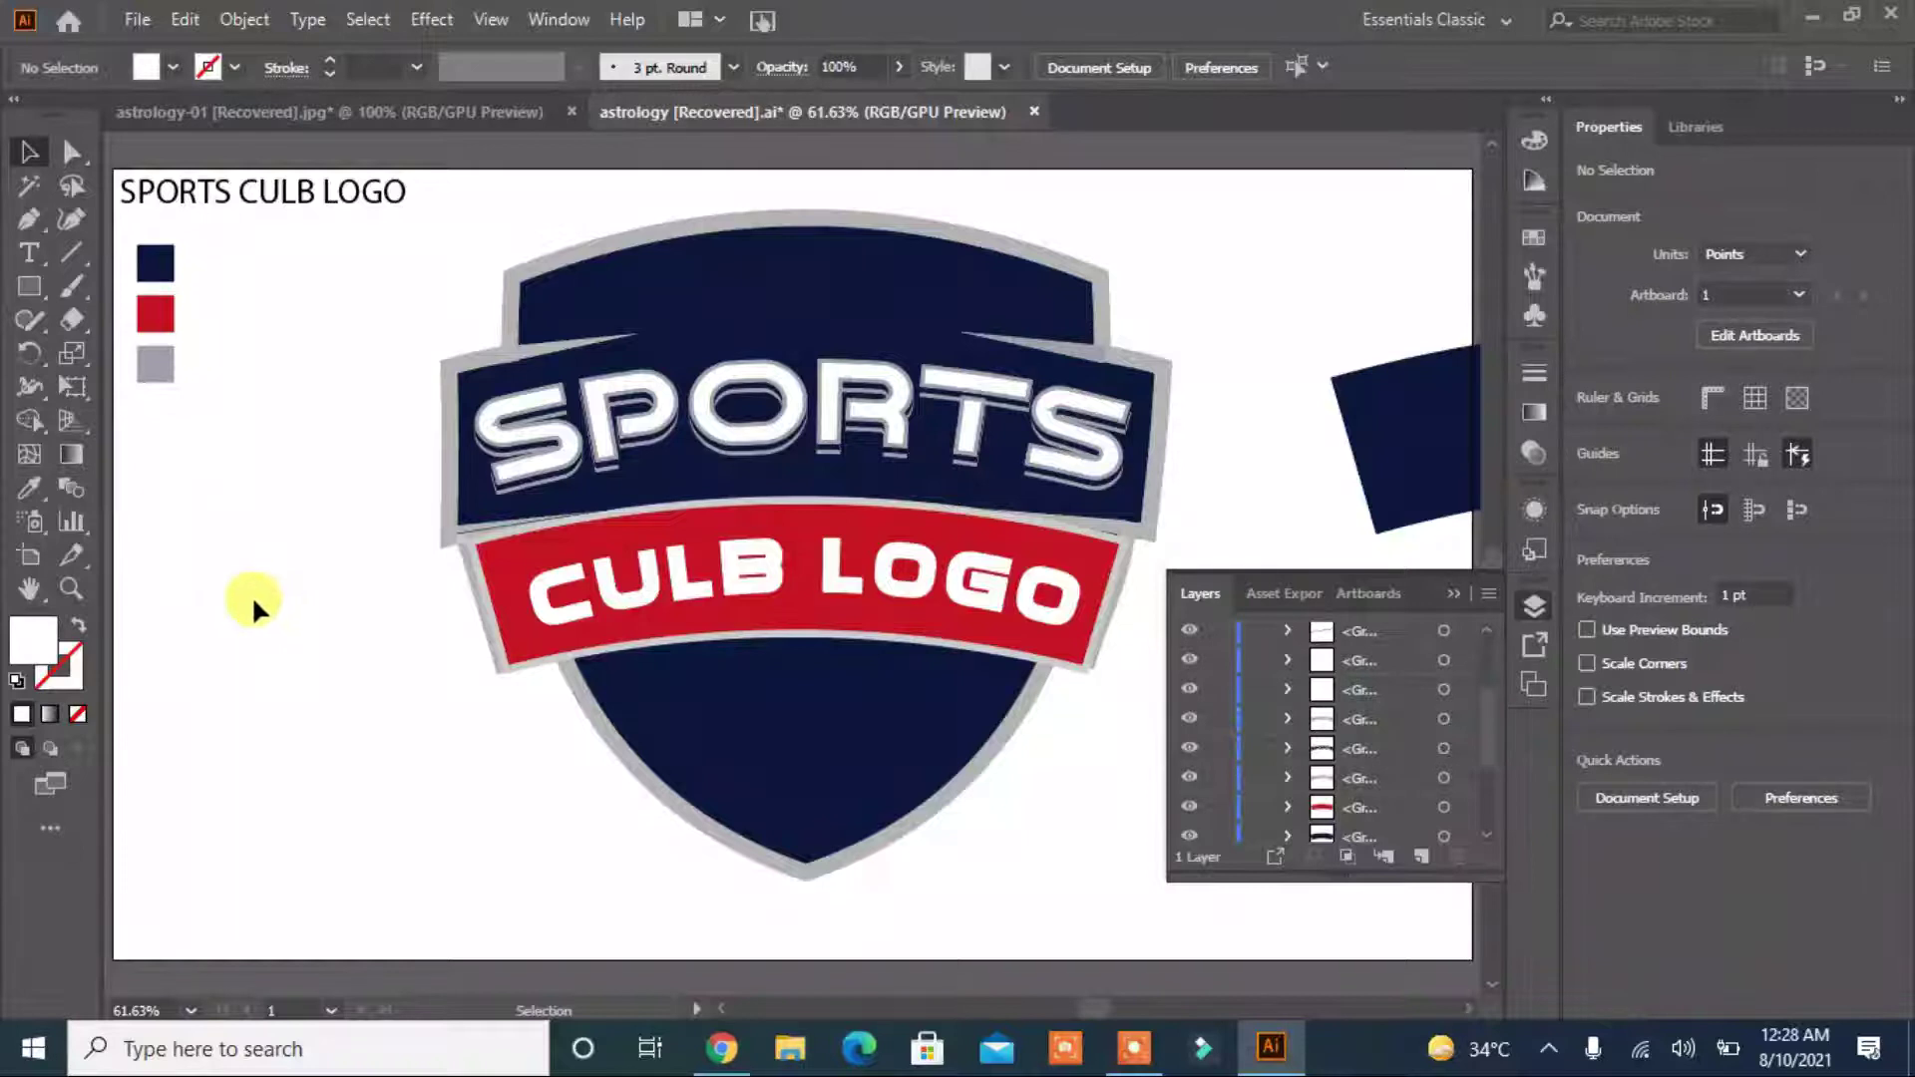
Draw a star left of the shield, offset it -7 pt and fill it light grey.
left_click_drag(25, 290, 105, 423)
left_click_drag(261, 583, 177, 540)
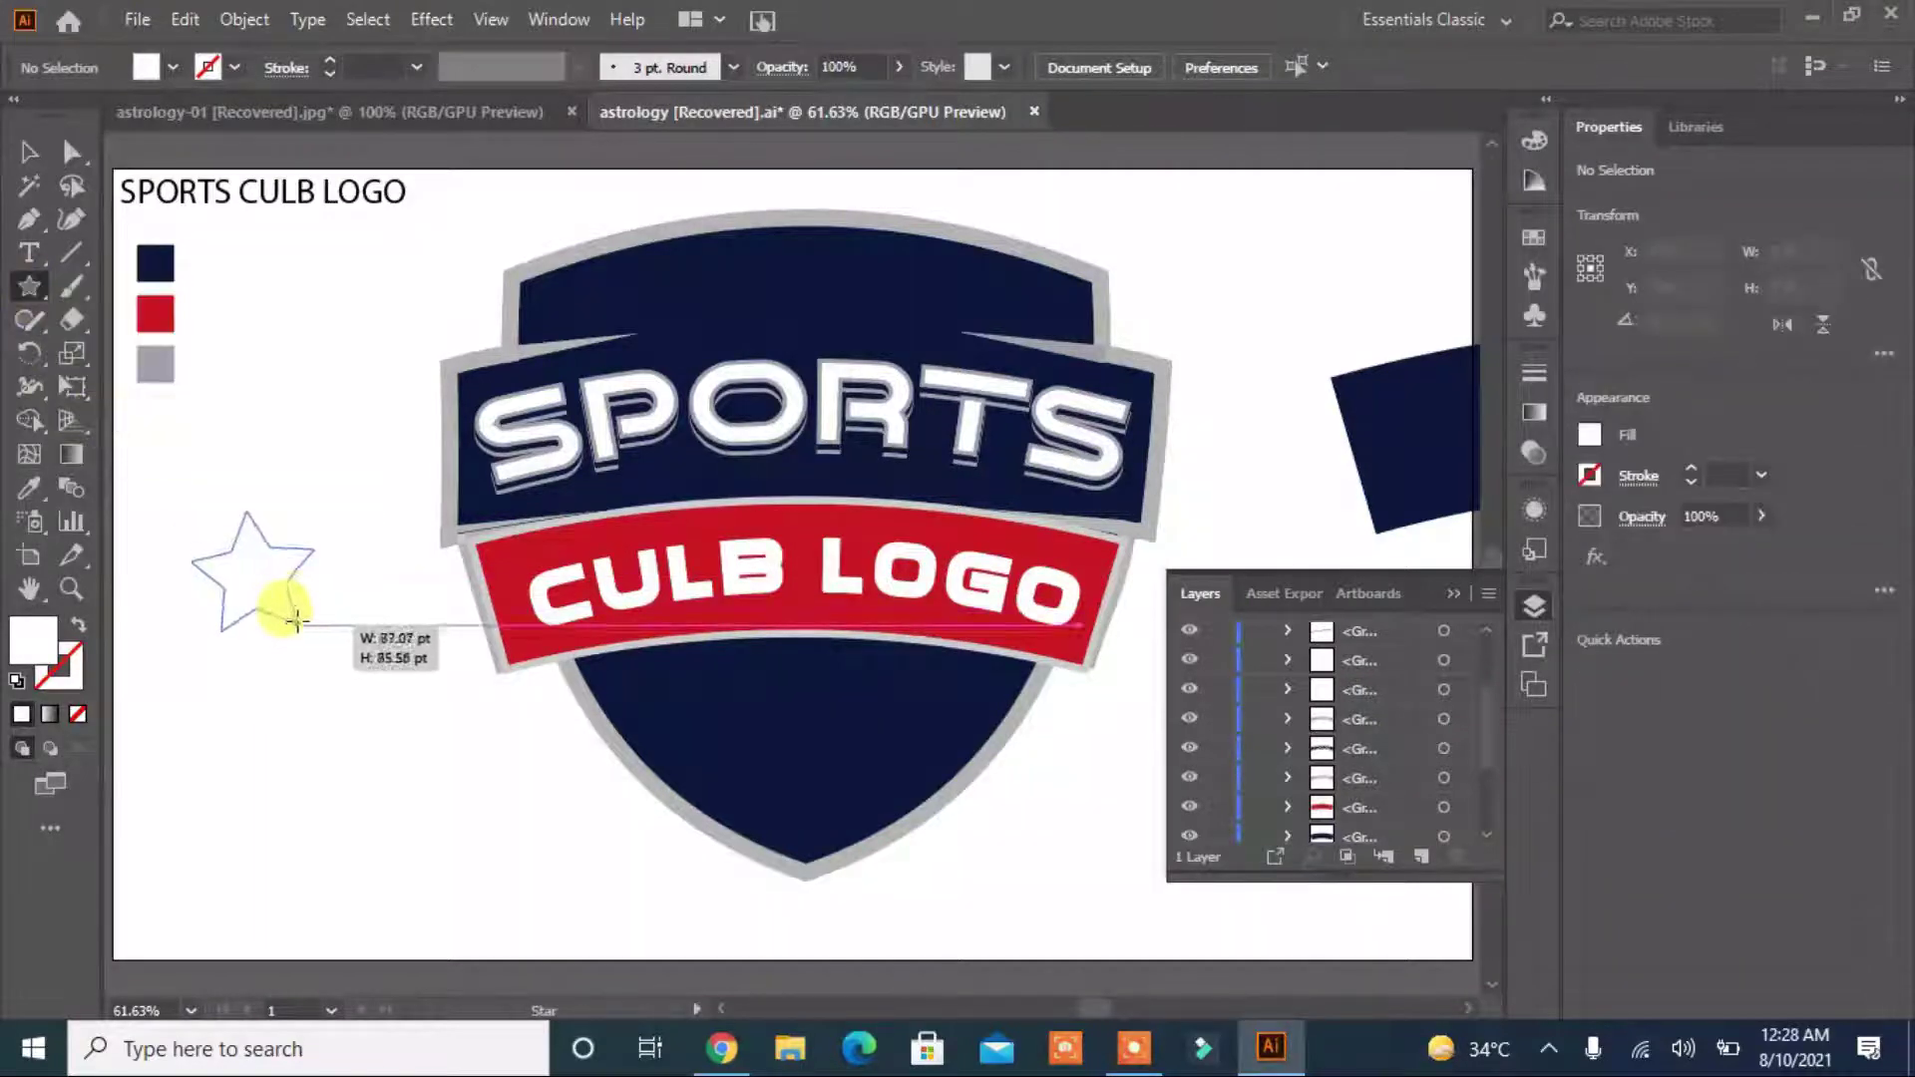
left_click(27, 488)
left_click(155, 364)
left_click(28, 151)
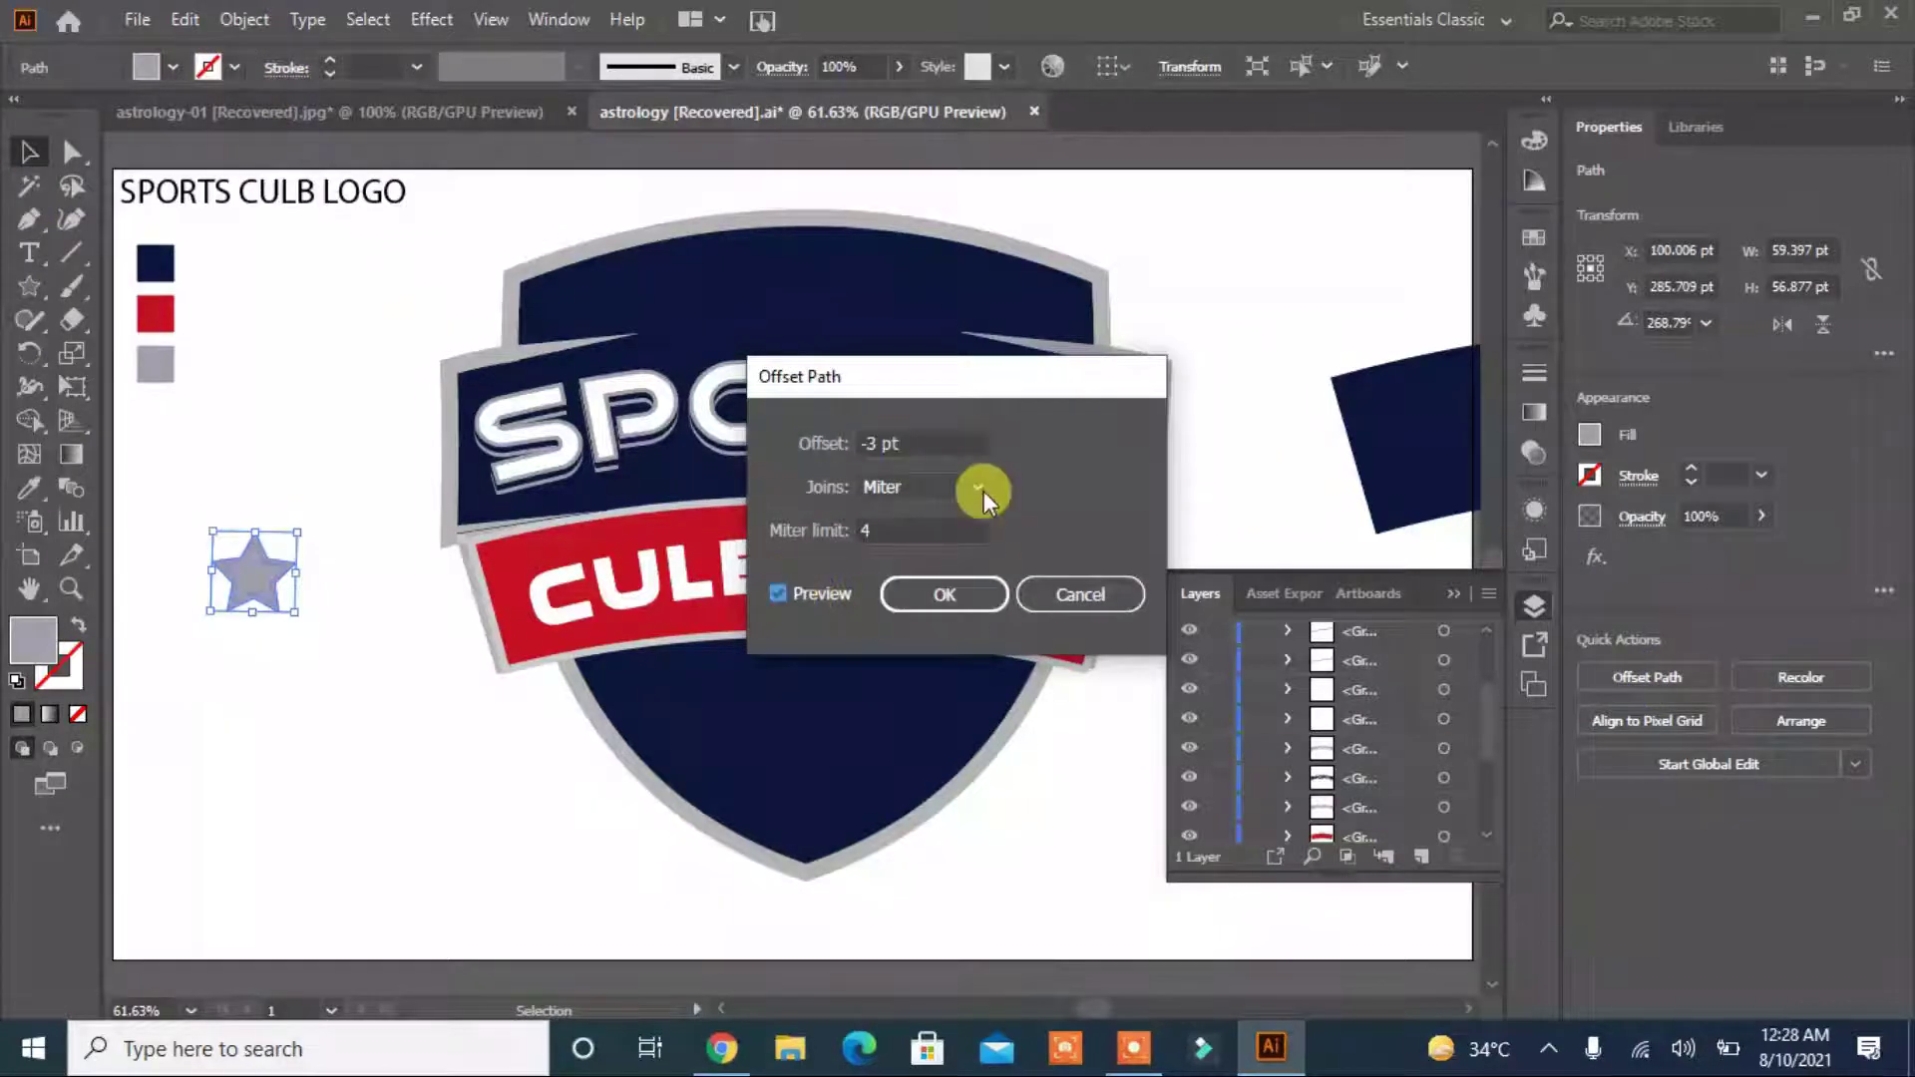
left_click(942, 595)
left_click(172, 67)
left_click(199, 210)
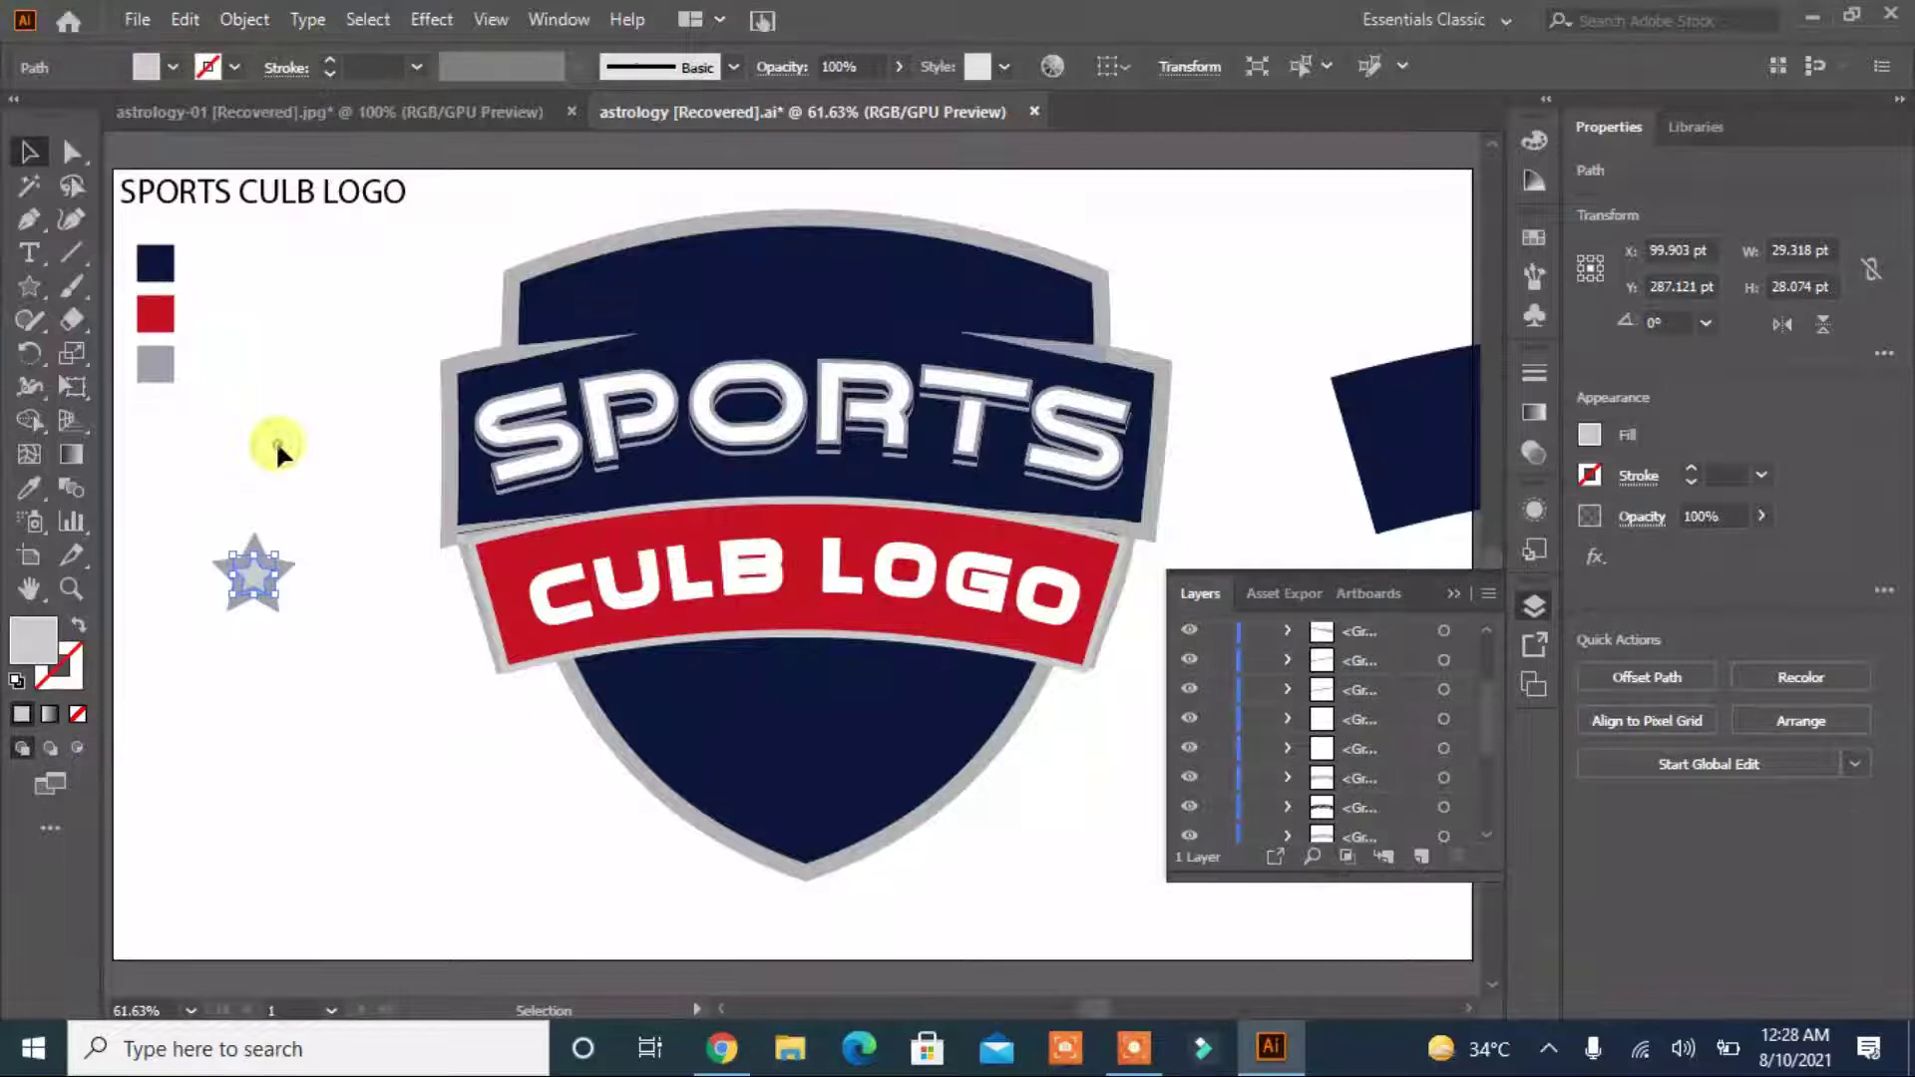
left_click(363, 538)
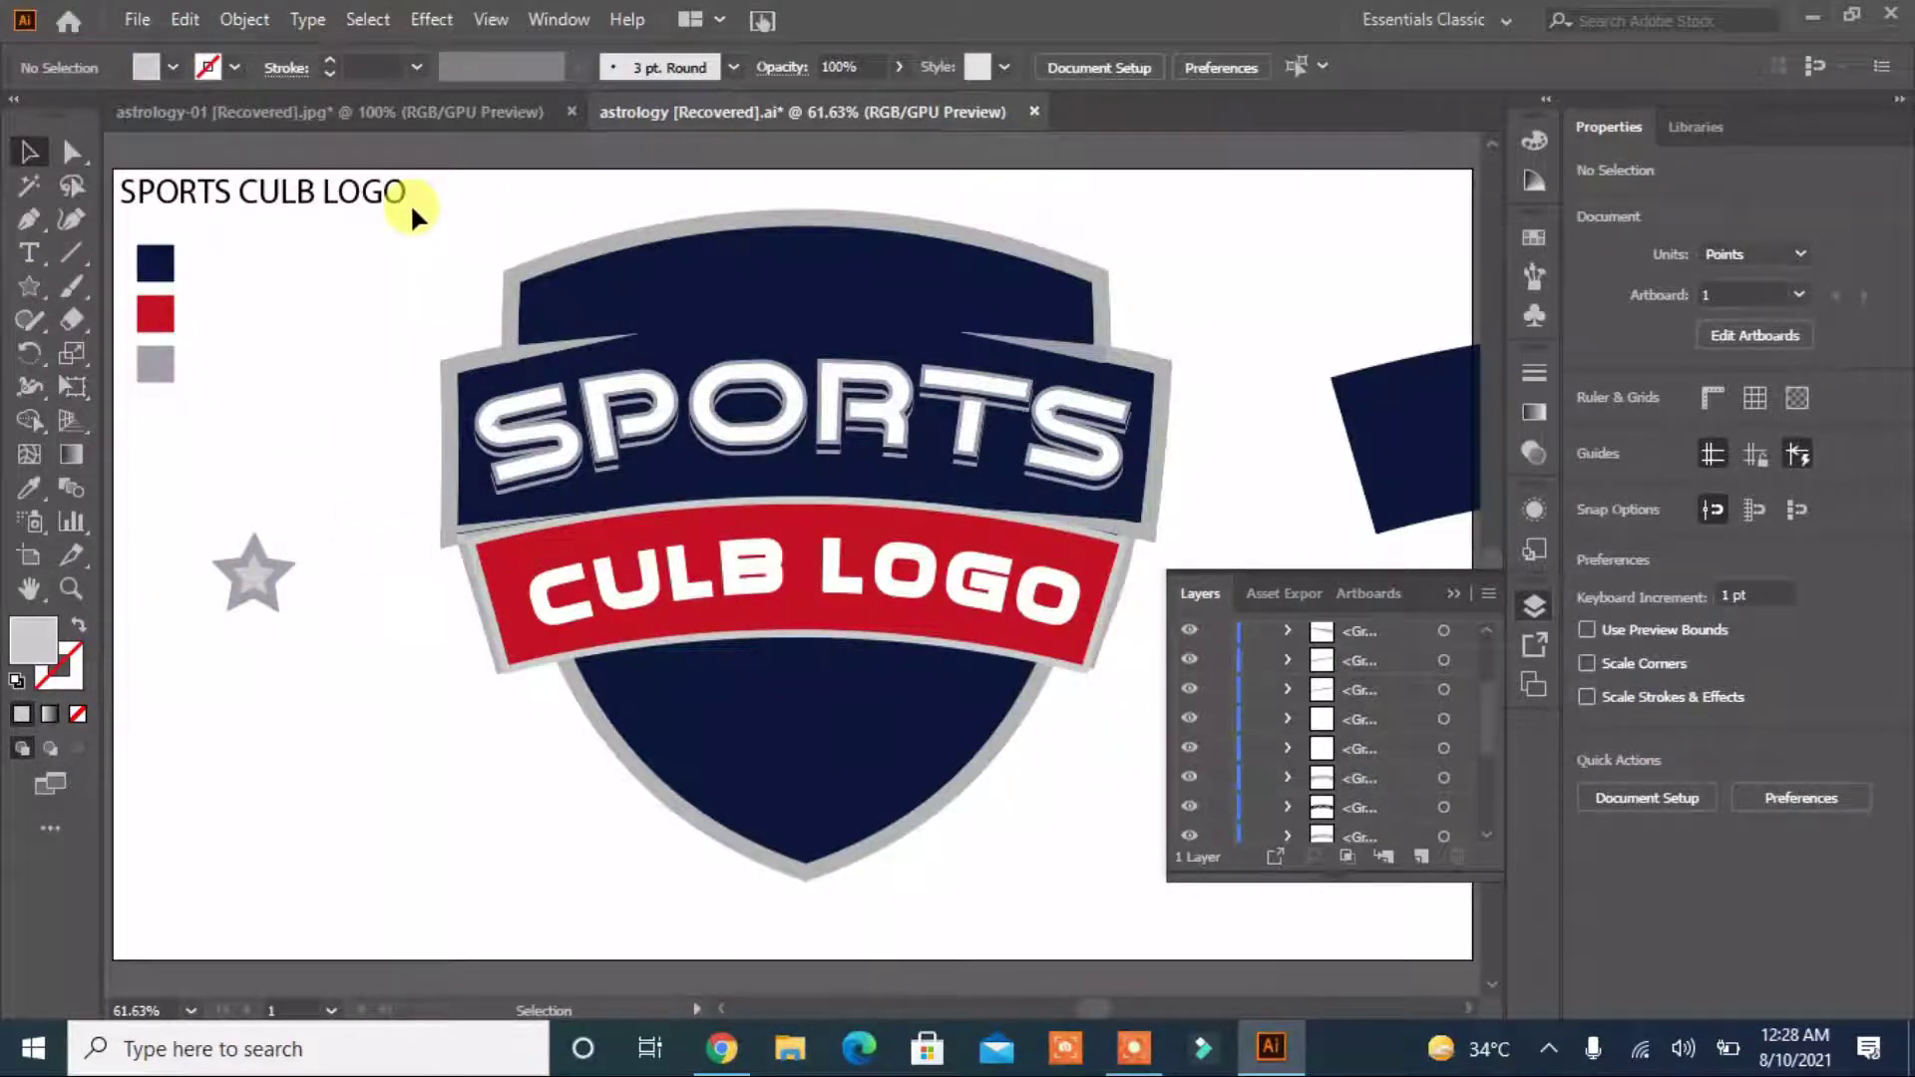
Enlarge the star to about 45 pt, move it onto the shield top and add a smaller copy.
left_click(256, 580)
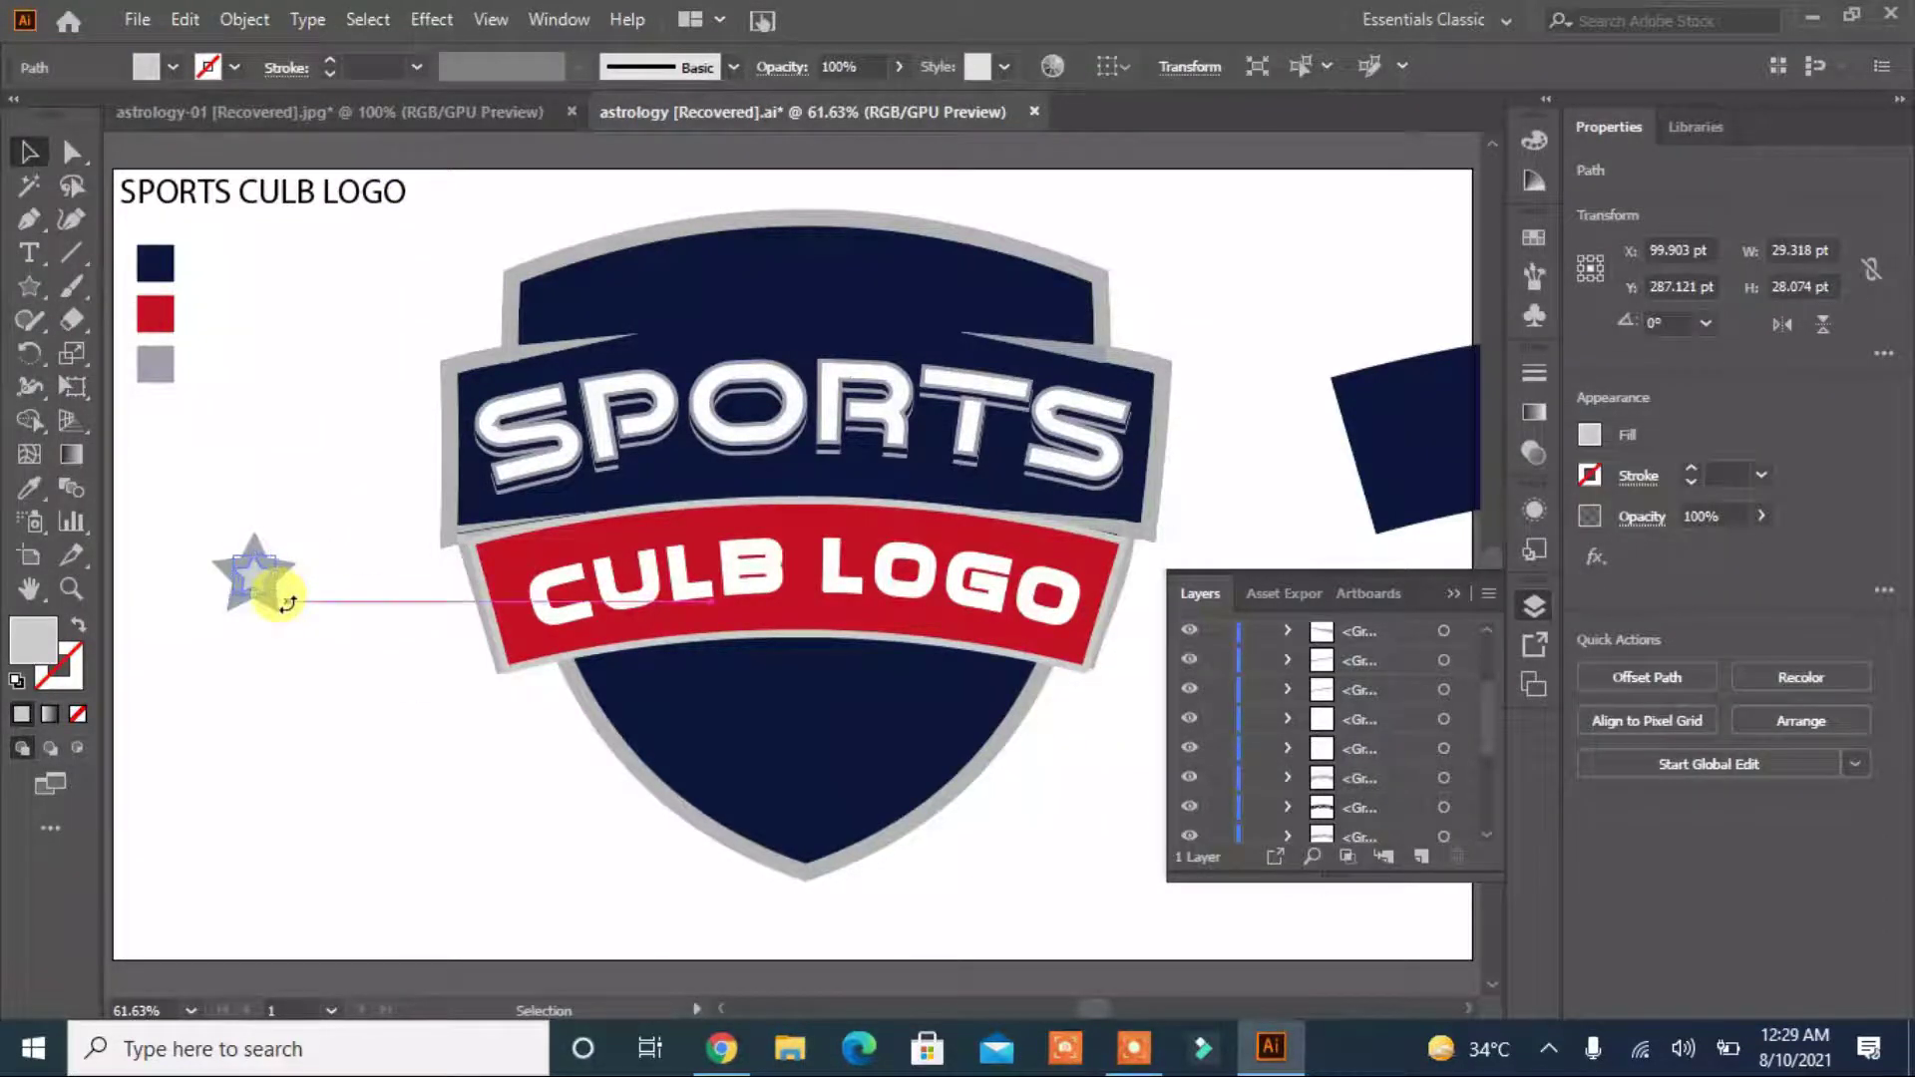
left_click_drag(281, 597, 288, 605)
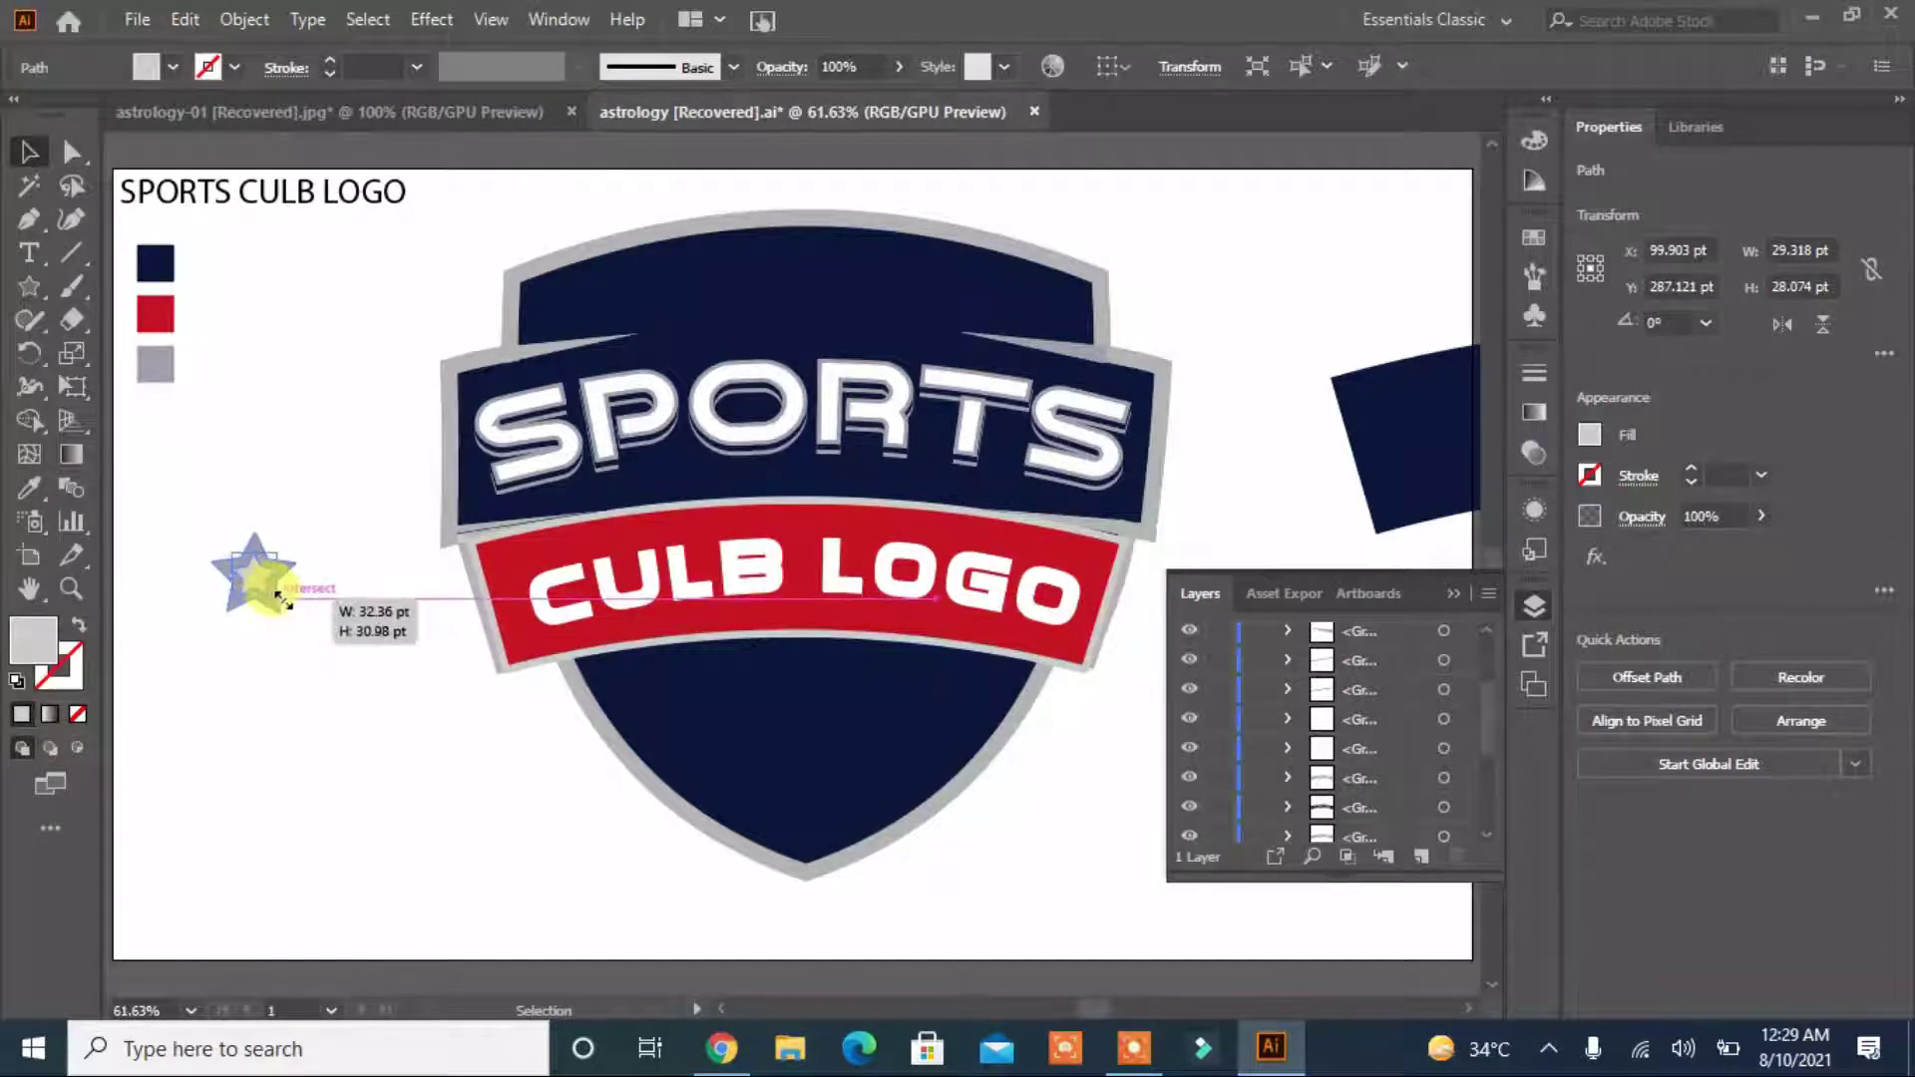
left_click(317, 720)
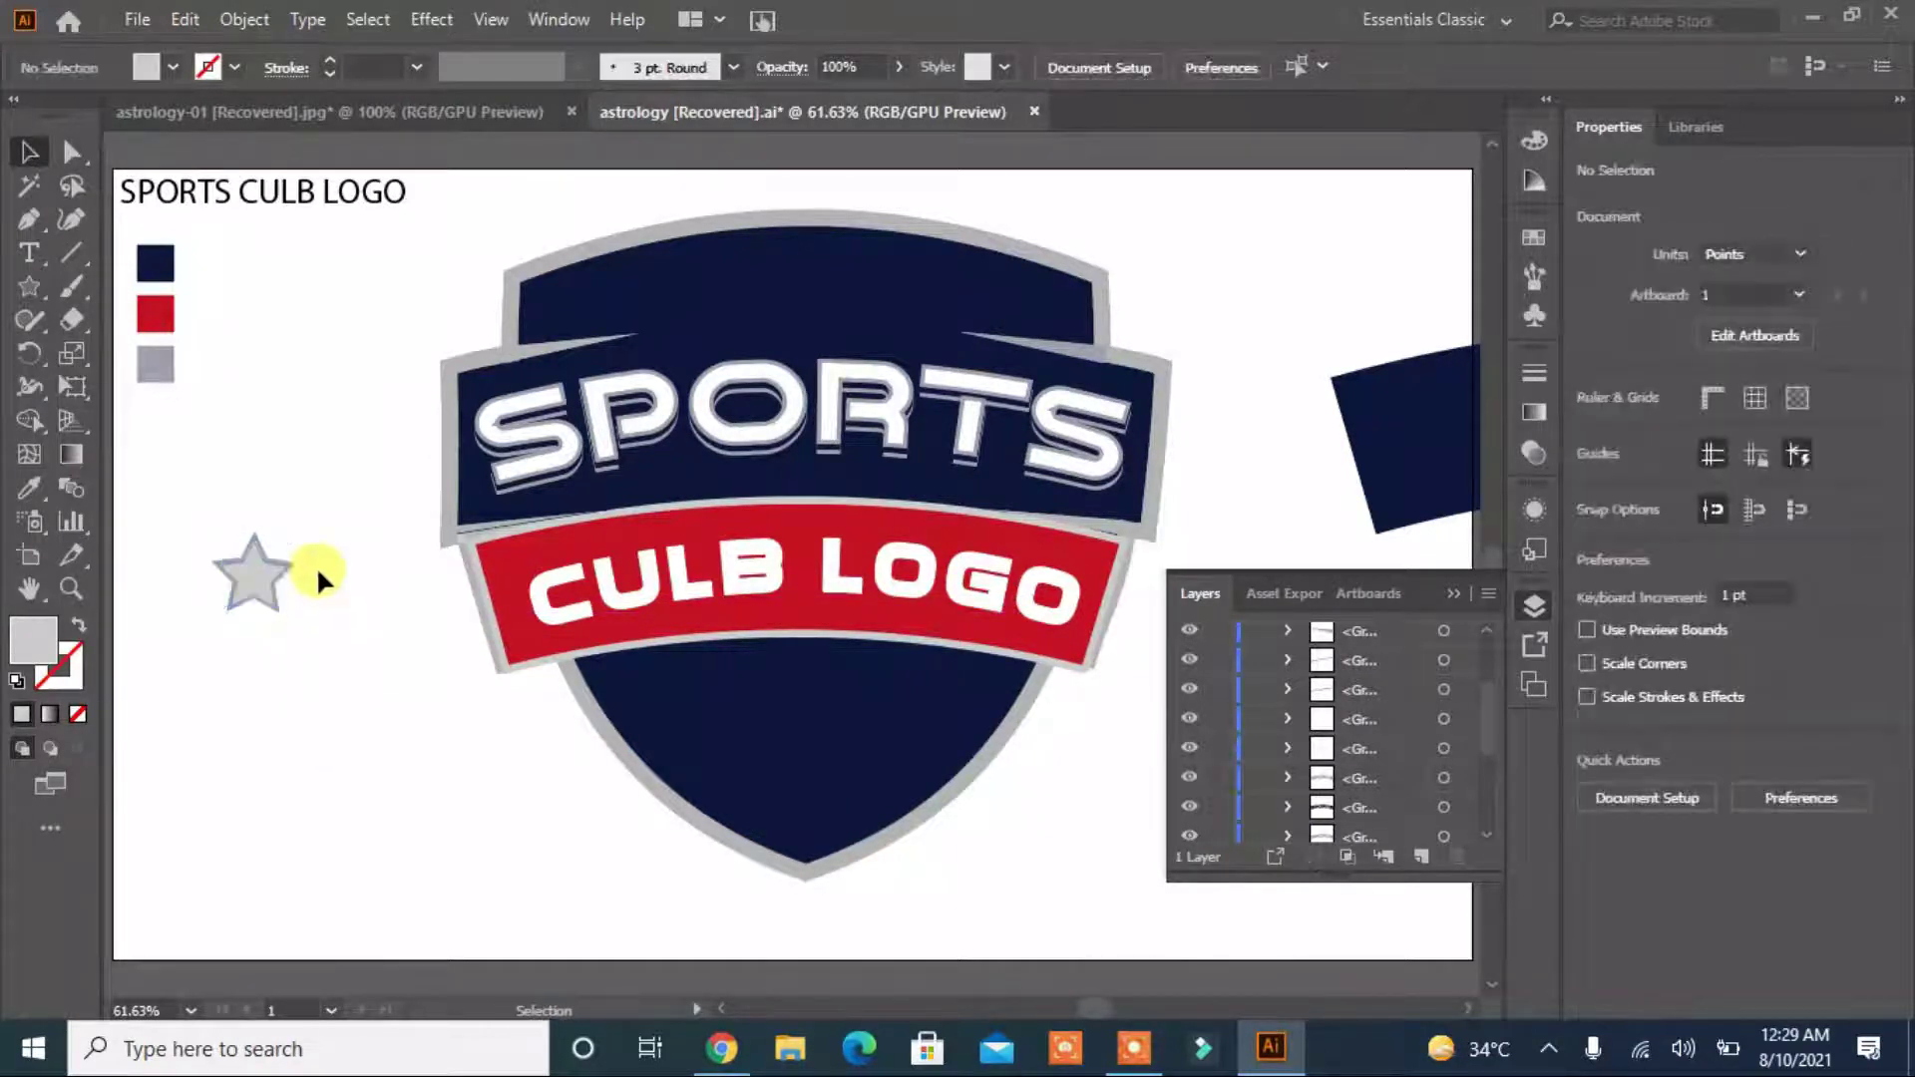
mouse_move(257, 586)
left_mouse_down()
mouse_move(815, 291)
mouse_move(851, 316)
mouse_move(838, 299)
mouse_move(905, 295)
mouse_move(1013, 318)
left_mouse_up()
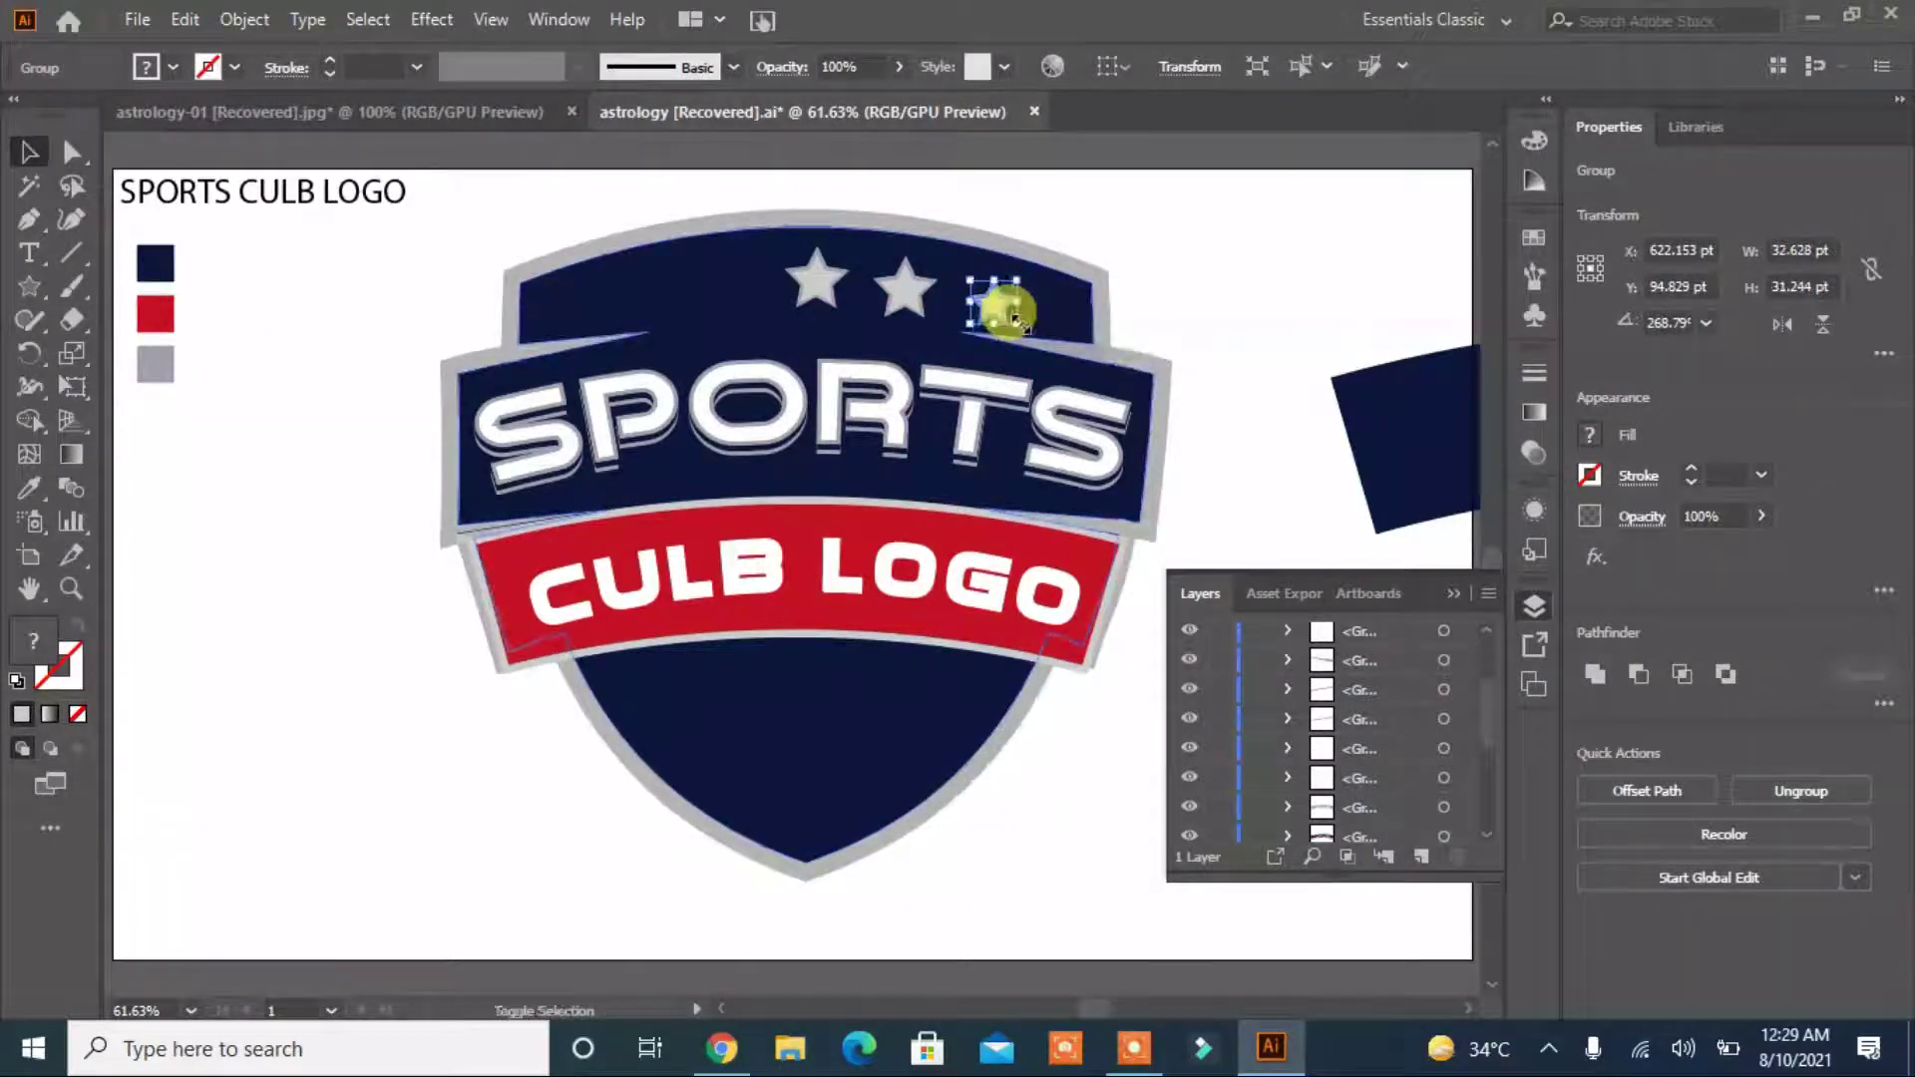
left_click(1157, 311)
left_click(1013, 322)
left_click_drag(1012, 321, 983, 319)
key("ctrl+shift+a")
Group the two stars, reflect a copy to the left and even out the five-star arc.
left_click(904, 289, "shift")
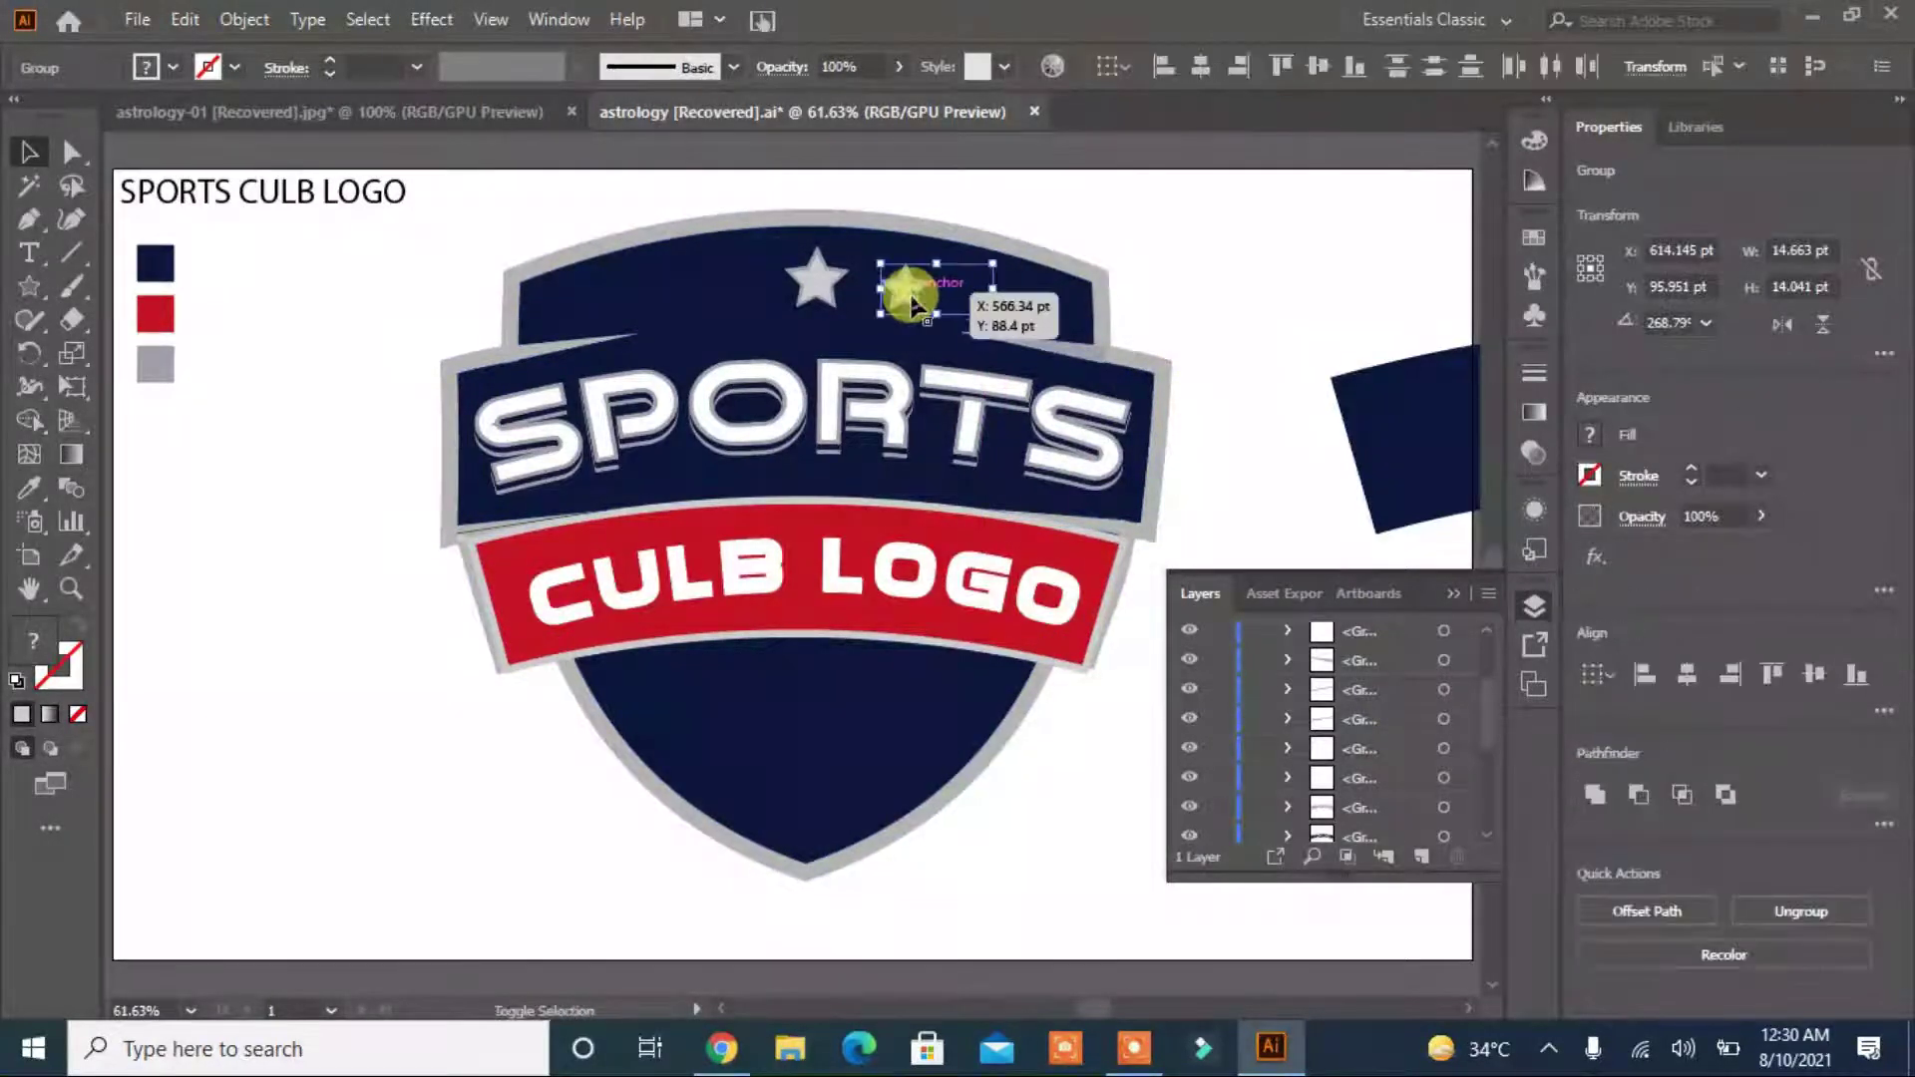
key("ctrl+g")
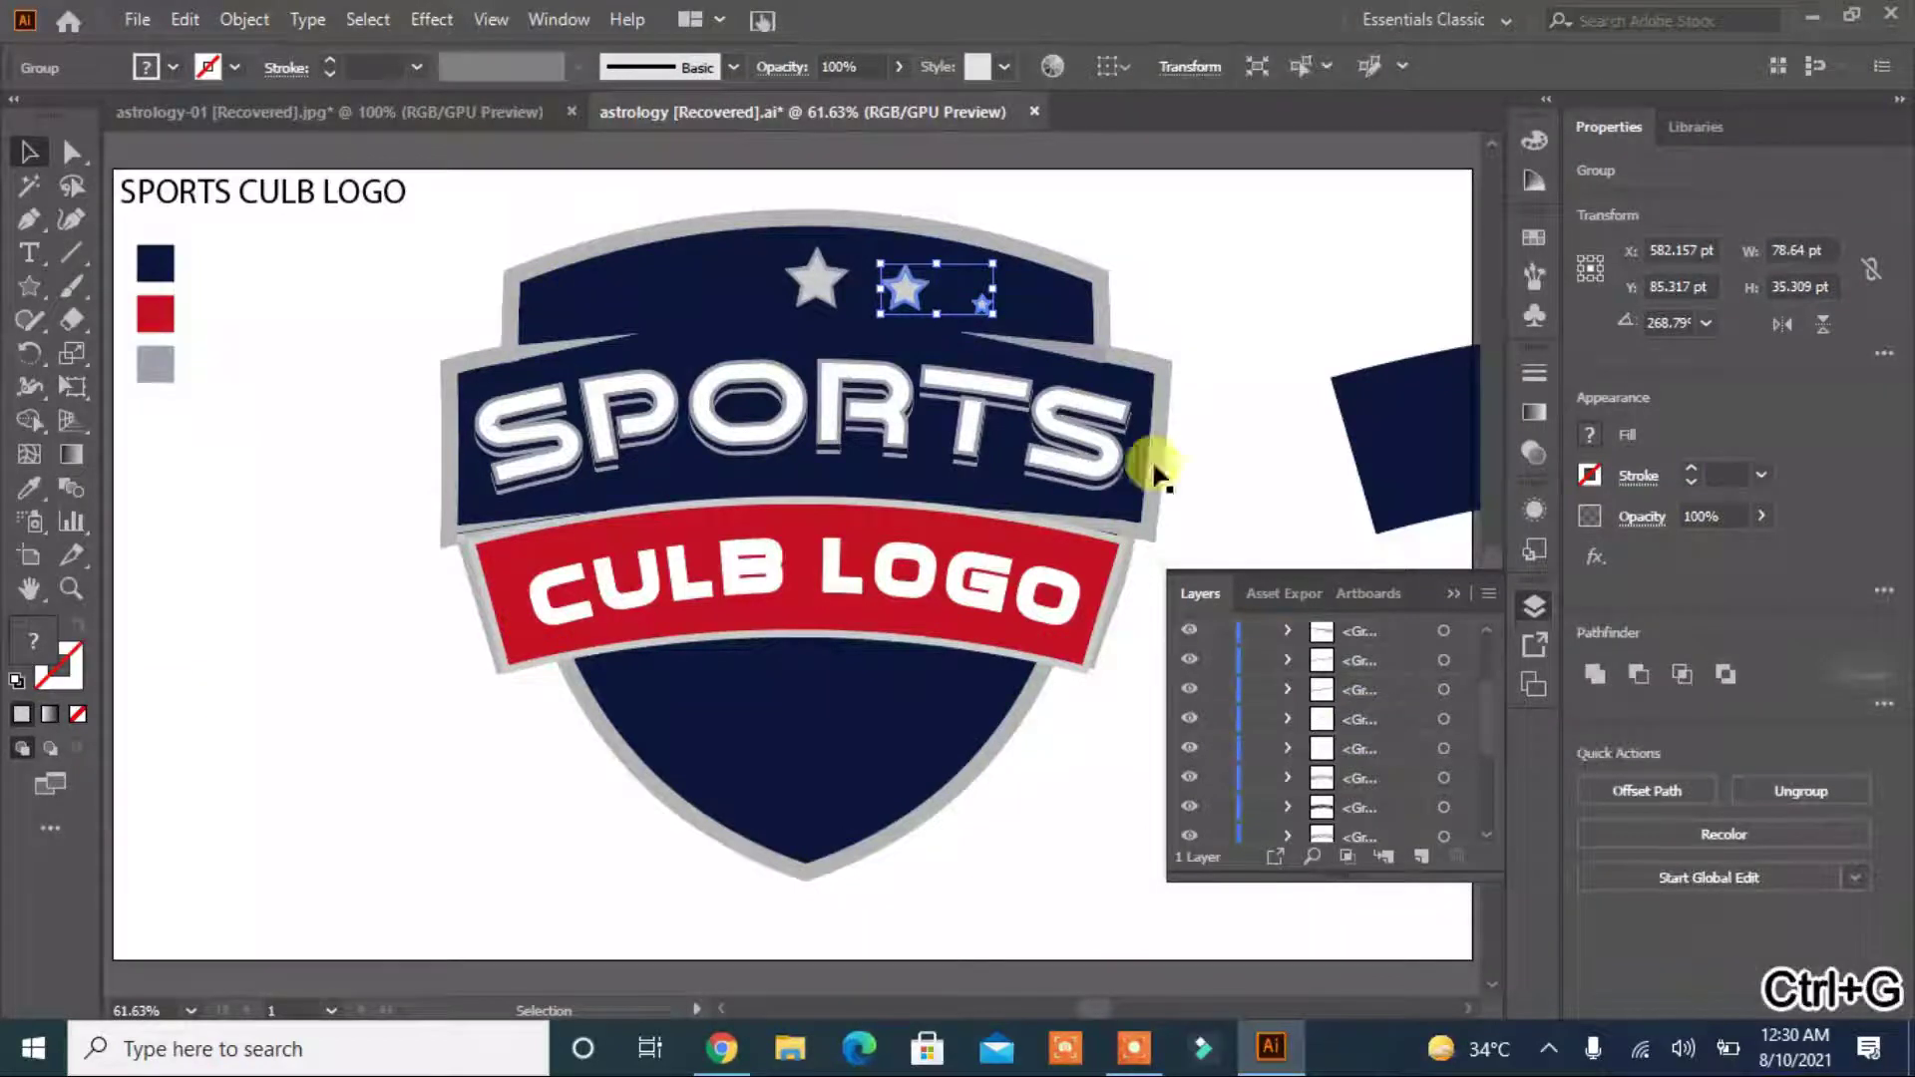
right_click(903, 291)
left_click(1351, 698)
left_click(799, 696)
left_click_drag(898, 291, 698, 300)
left_click(288, 480)
left_click_drag(814, 276, 804, 282)
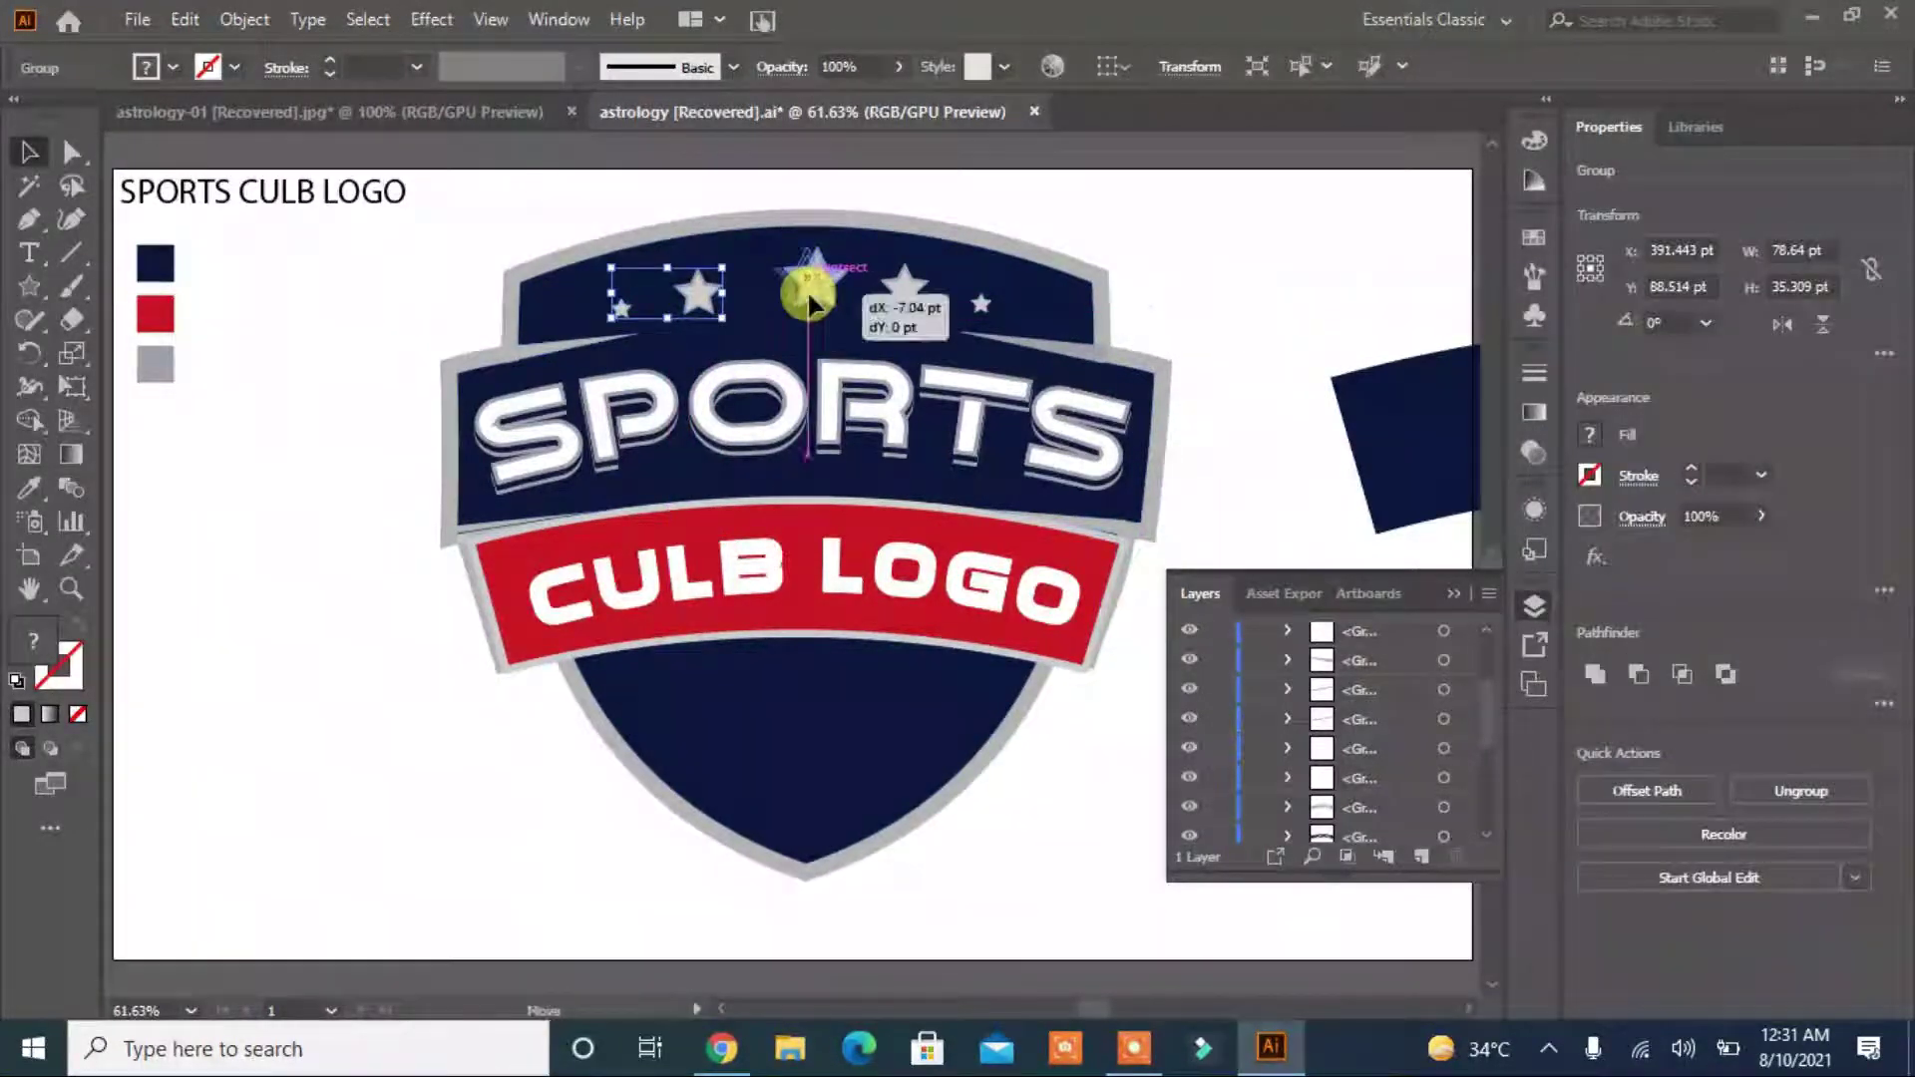
left_click(1049, 792)
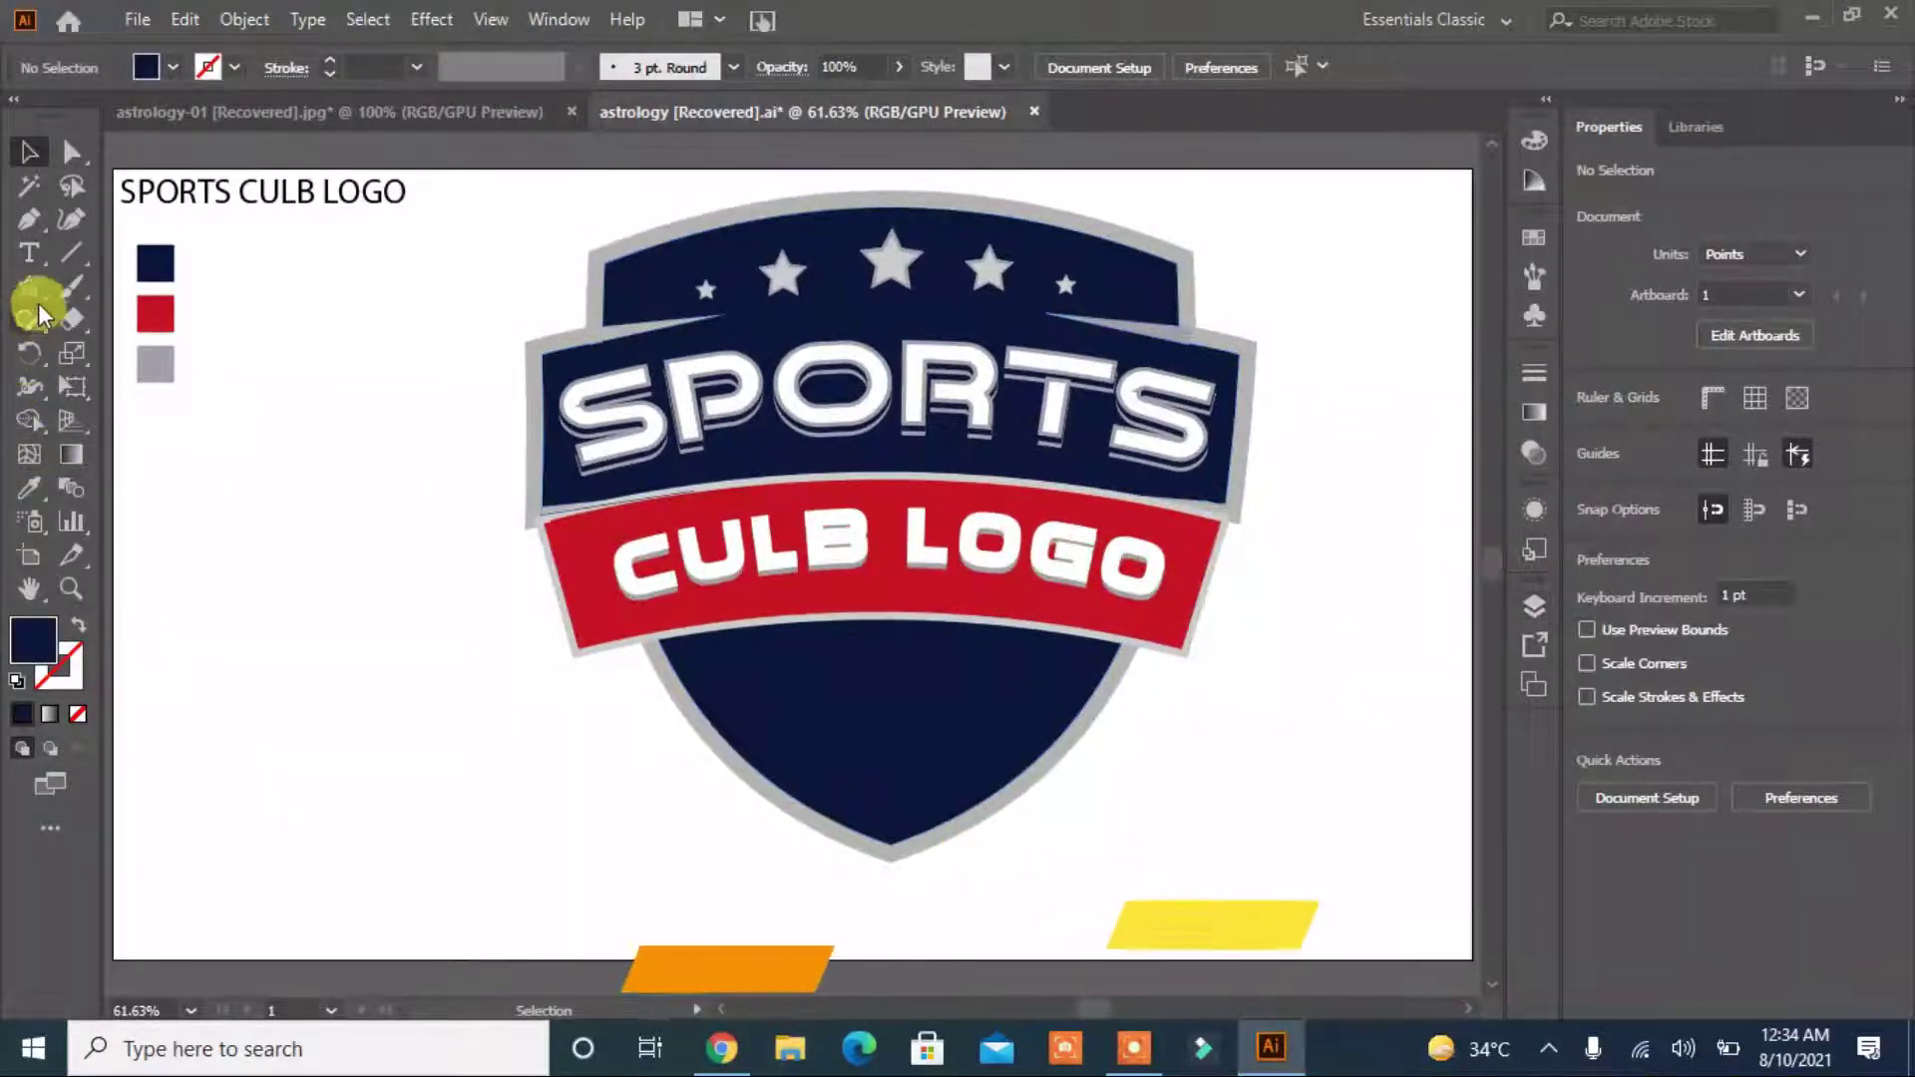
Draw a circle left of the shield, colour it from the red swatch and enlarge it slightly.
left_click_drag(29, 291, 105, 353)
left_click_drag(238, 539, 466, 758)
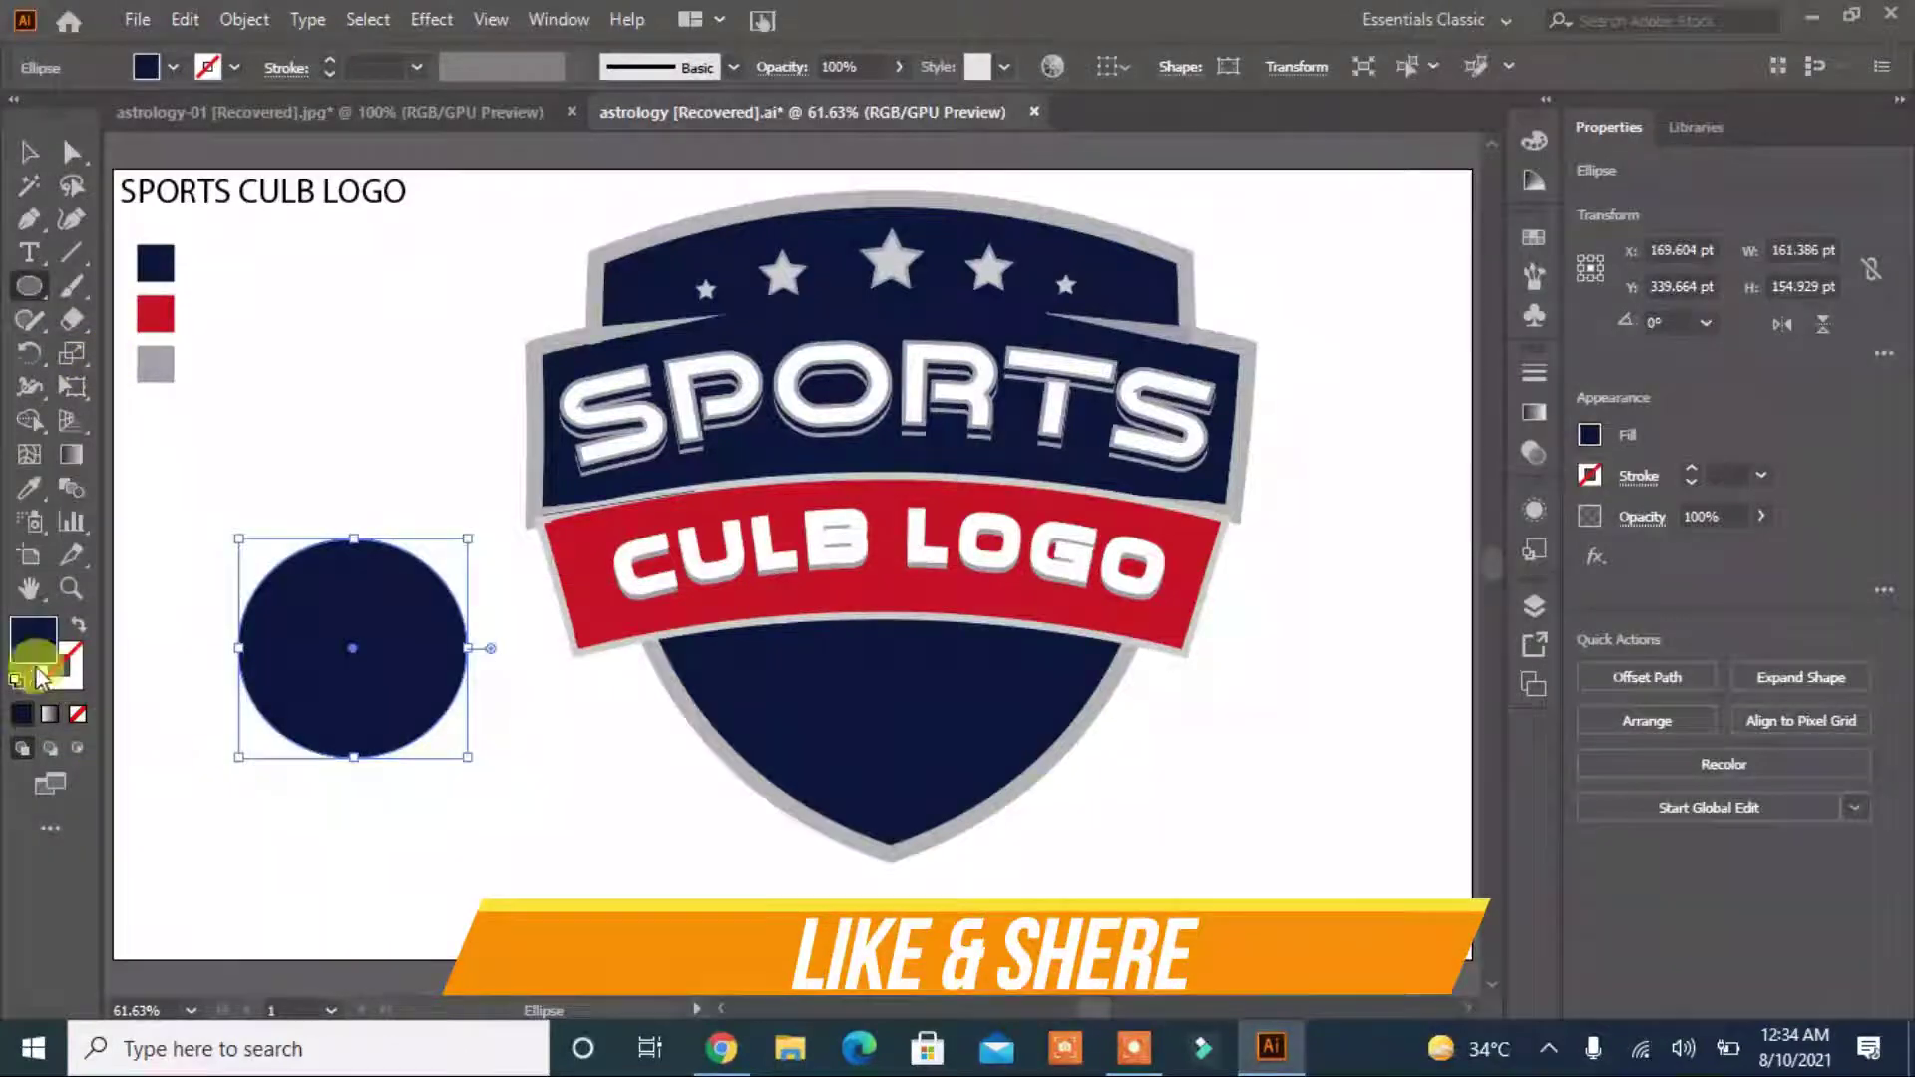
left_click(29, 488)
left_click(155, 314)
left_click(29, 152)
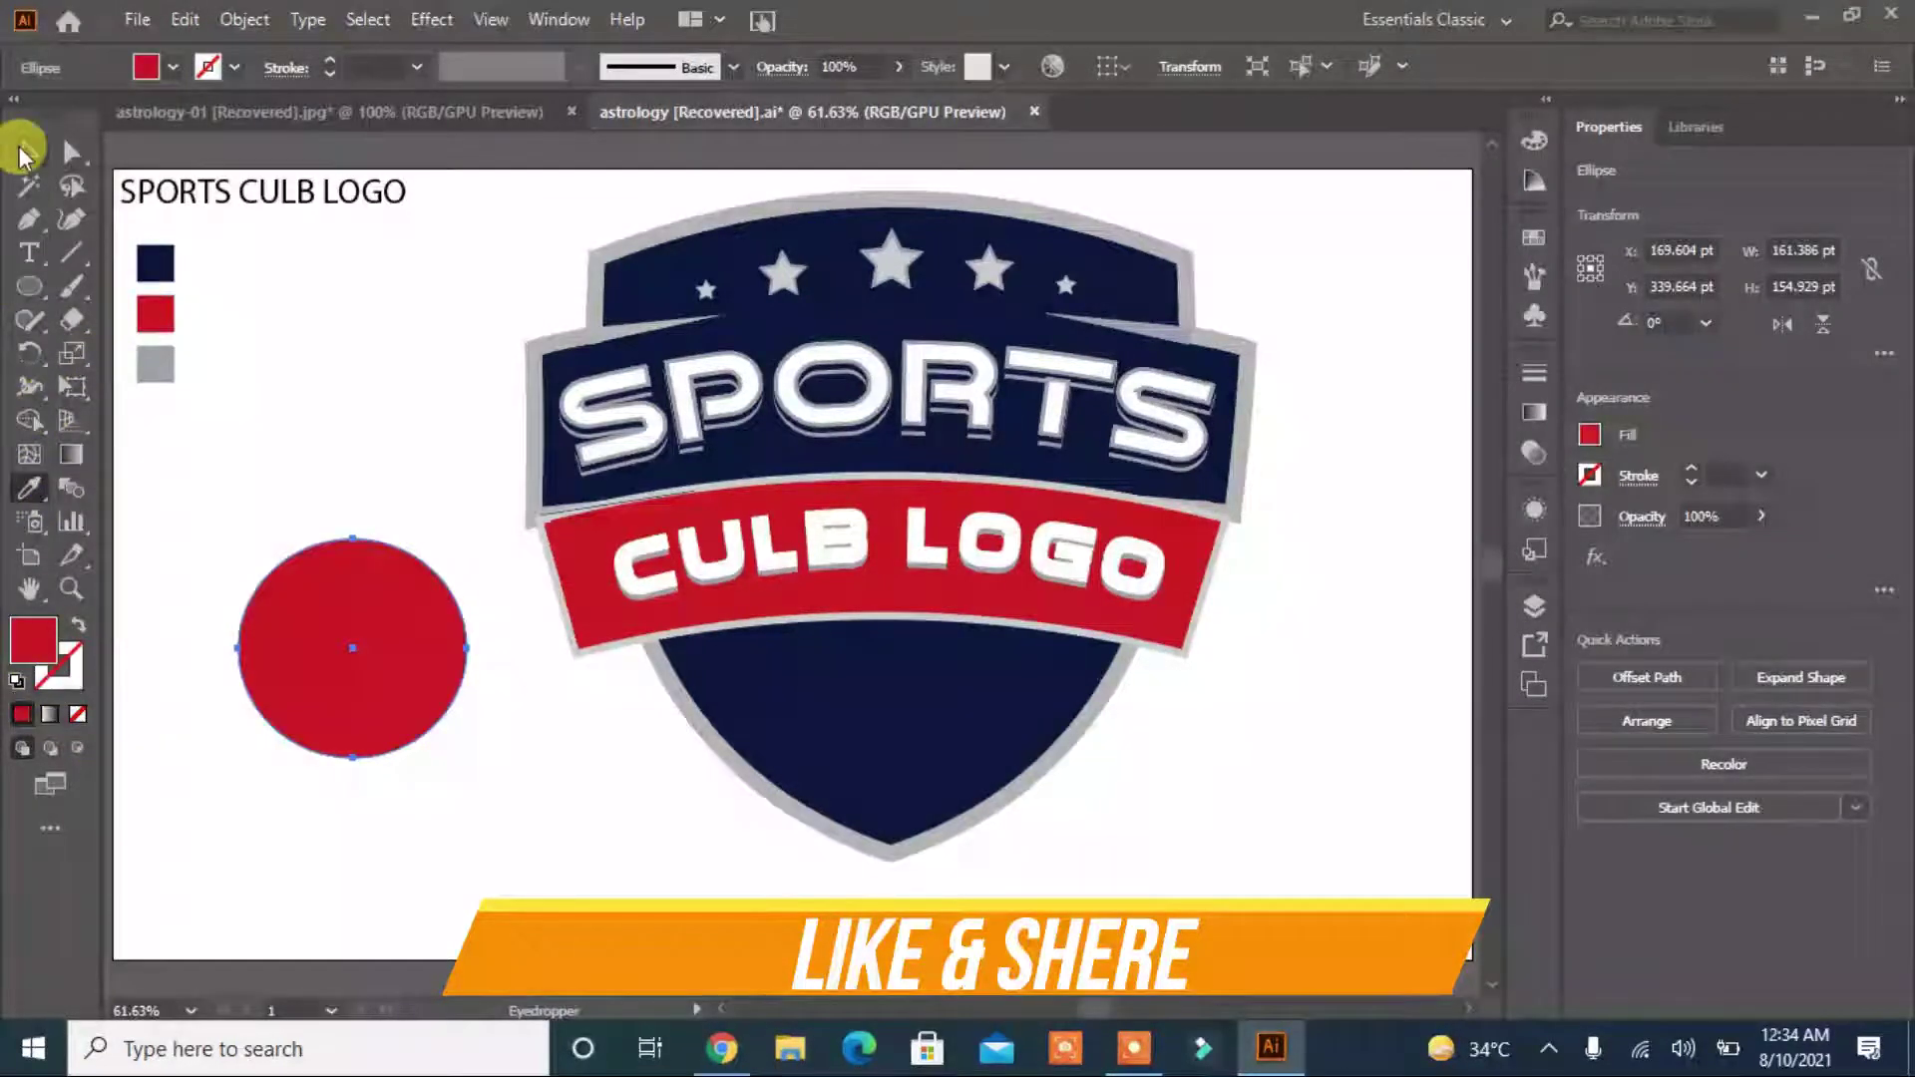
left_click_drag(466, 758, 473, 774)
left_click(550, 843)
Copy the circle as an F4EFF0 outline-only circle, enlarge it to about 305 pt and shift it right.
mouse_move(367, 666)
left_mouse_down()
mouse_move(311, 681)
mouse_move(360, 691)
left_mouse_up()
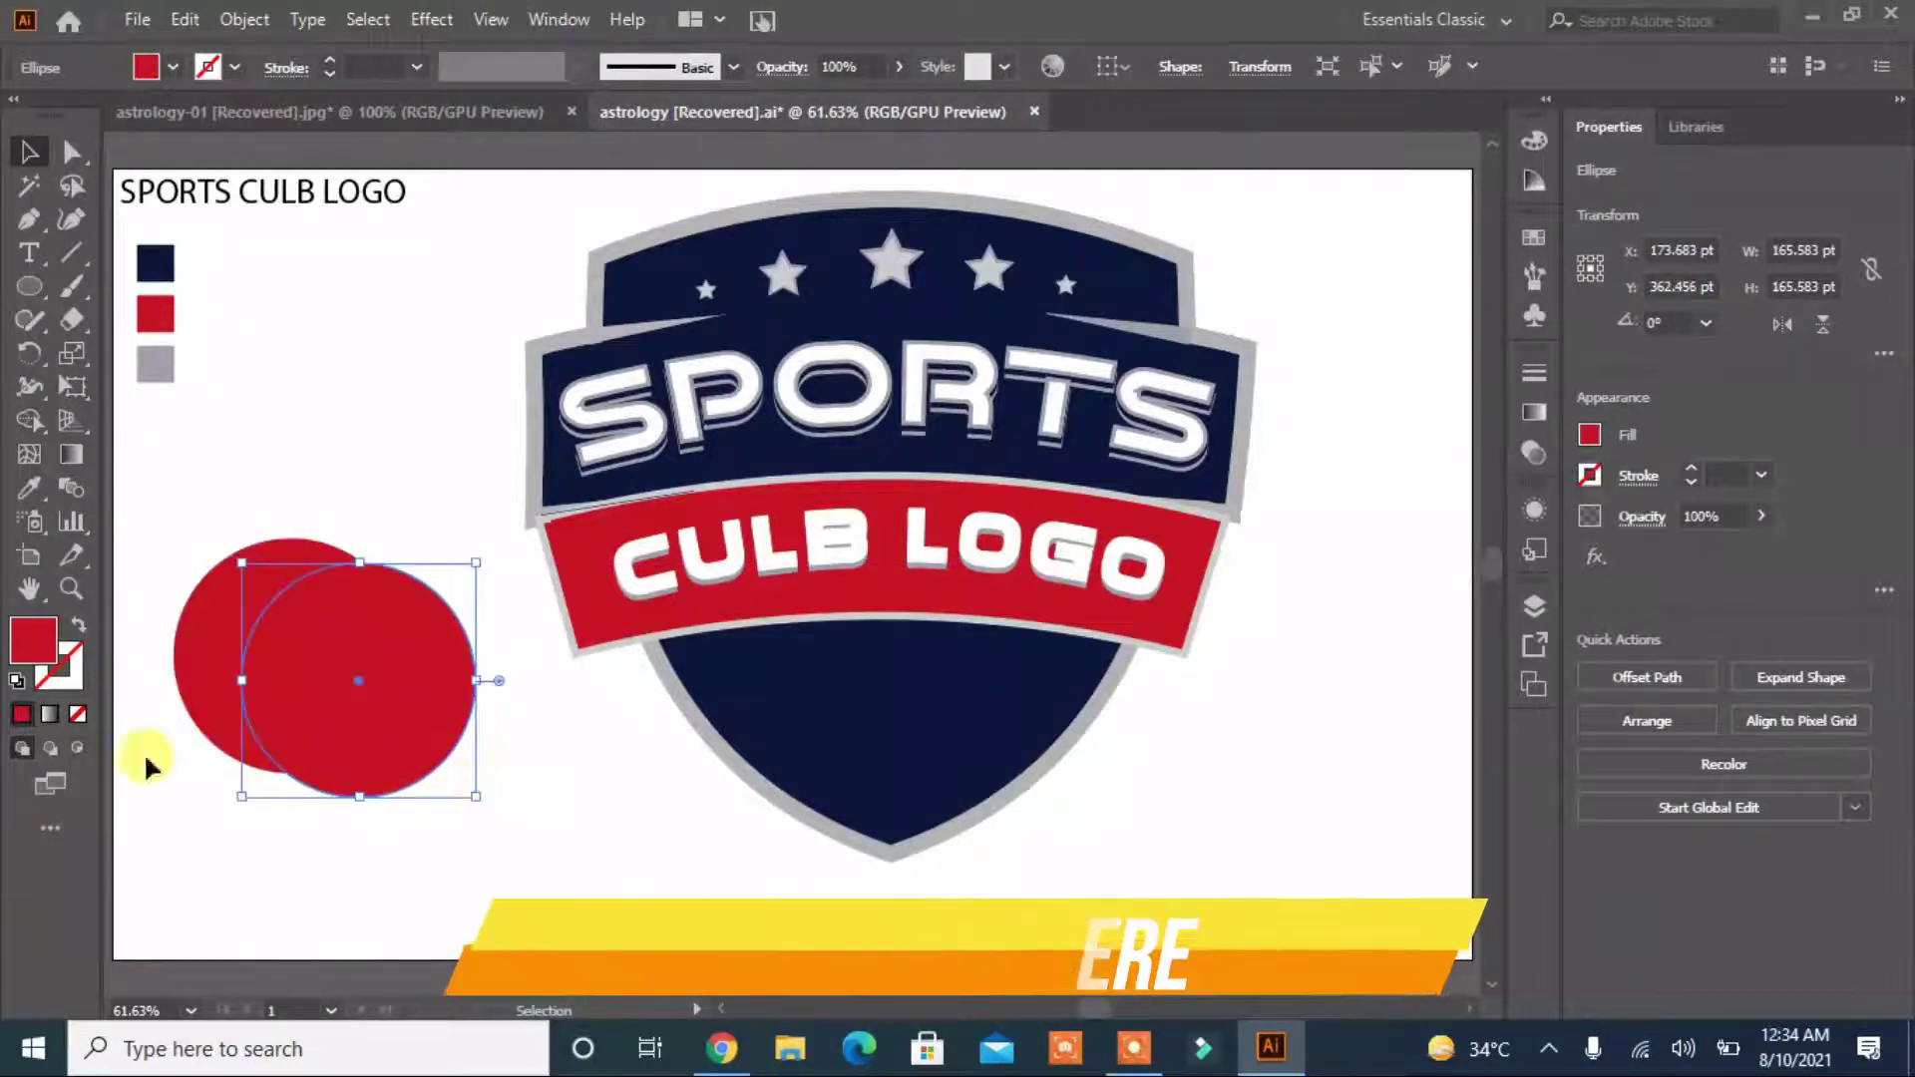
left_click(77, 627)
double_click(77, 668)
left_click(586, 337)
key("Return")
left_click_drag(475, 796, 576, 896)
left_click_drag(355, 699, 488, 693)
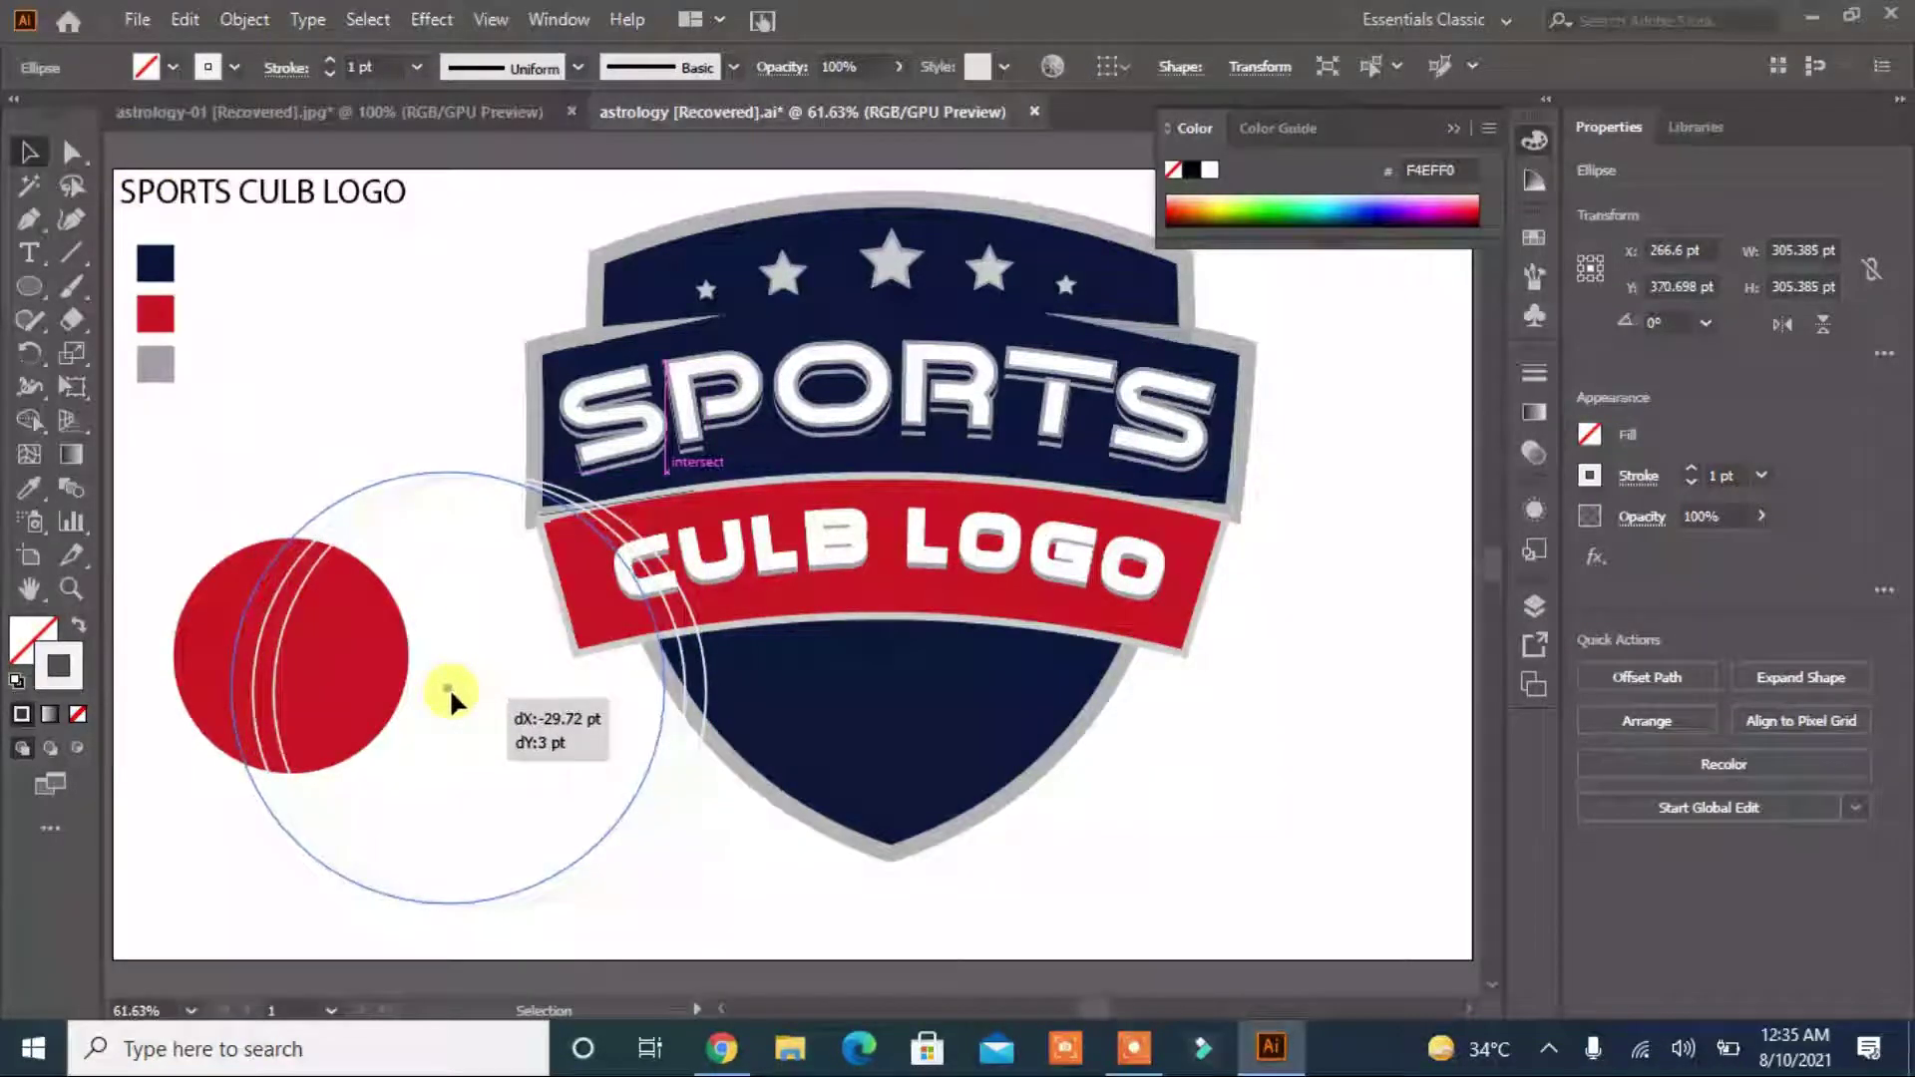
Position the outline circle over the red ball, raise its stroke weight, and expand it into a shape.
left_click_drag(487, 688, 449, 686)
left_click_drag(231, 687, 254, 692)
left_click(329, 62)
left_click(330, 61)
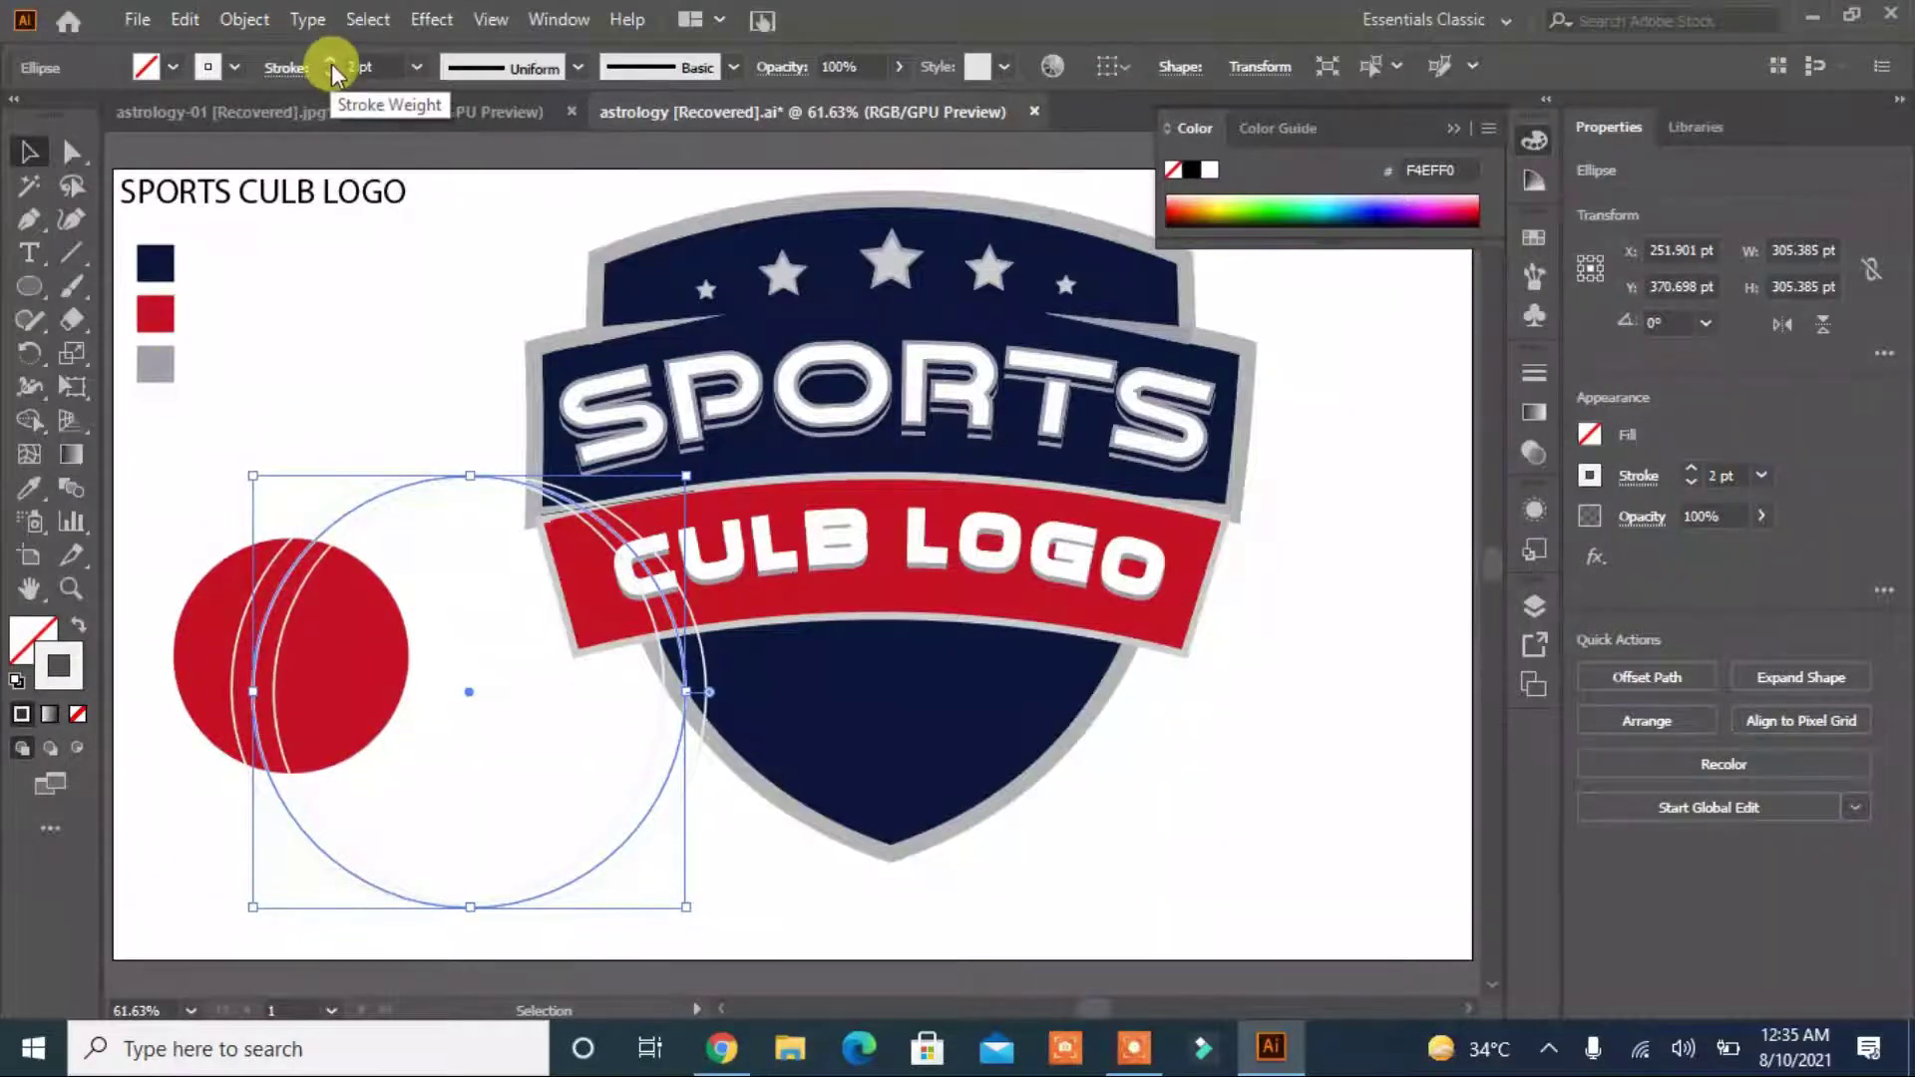
left_click(329, 62)
left_click(183, 20)
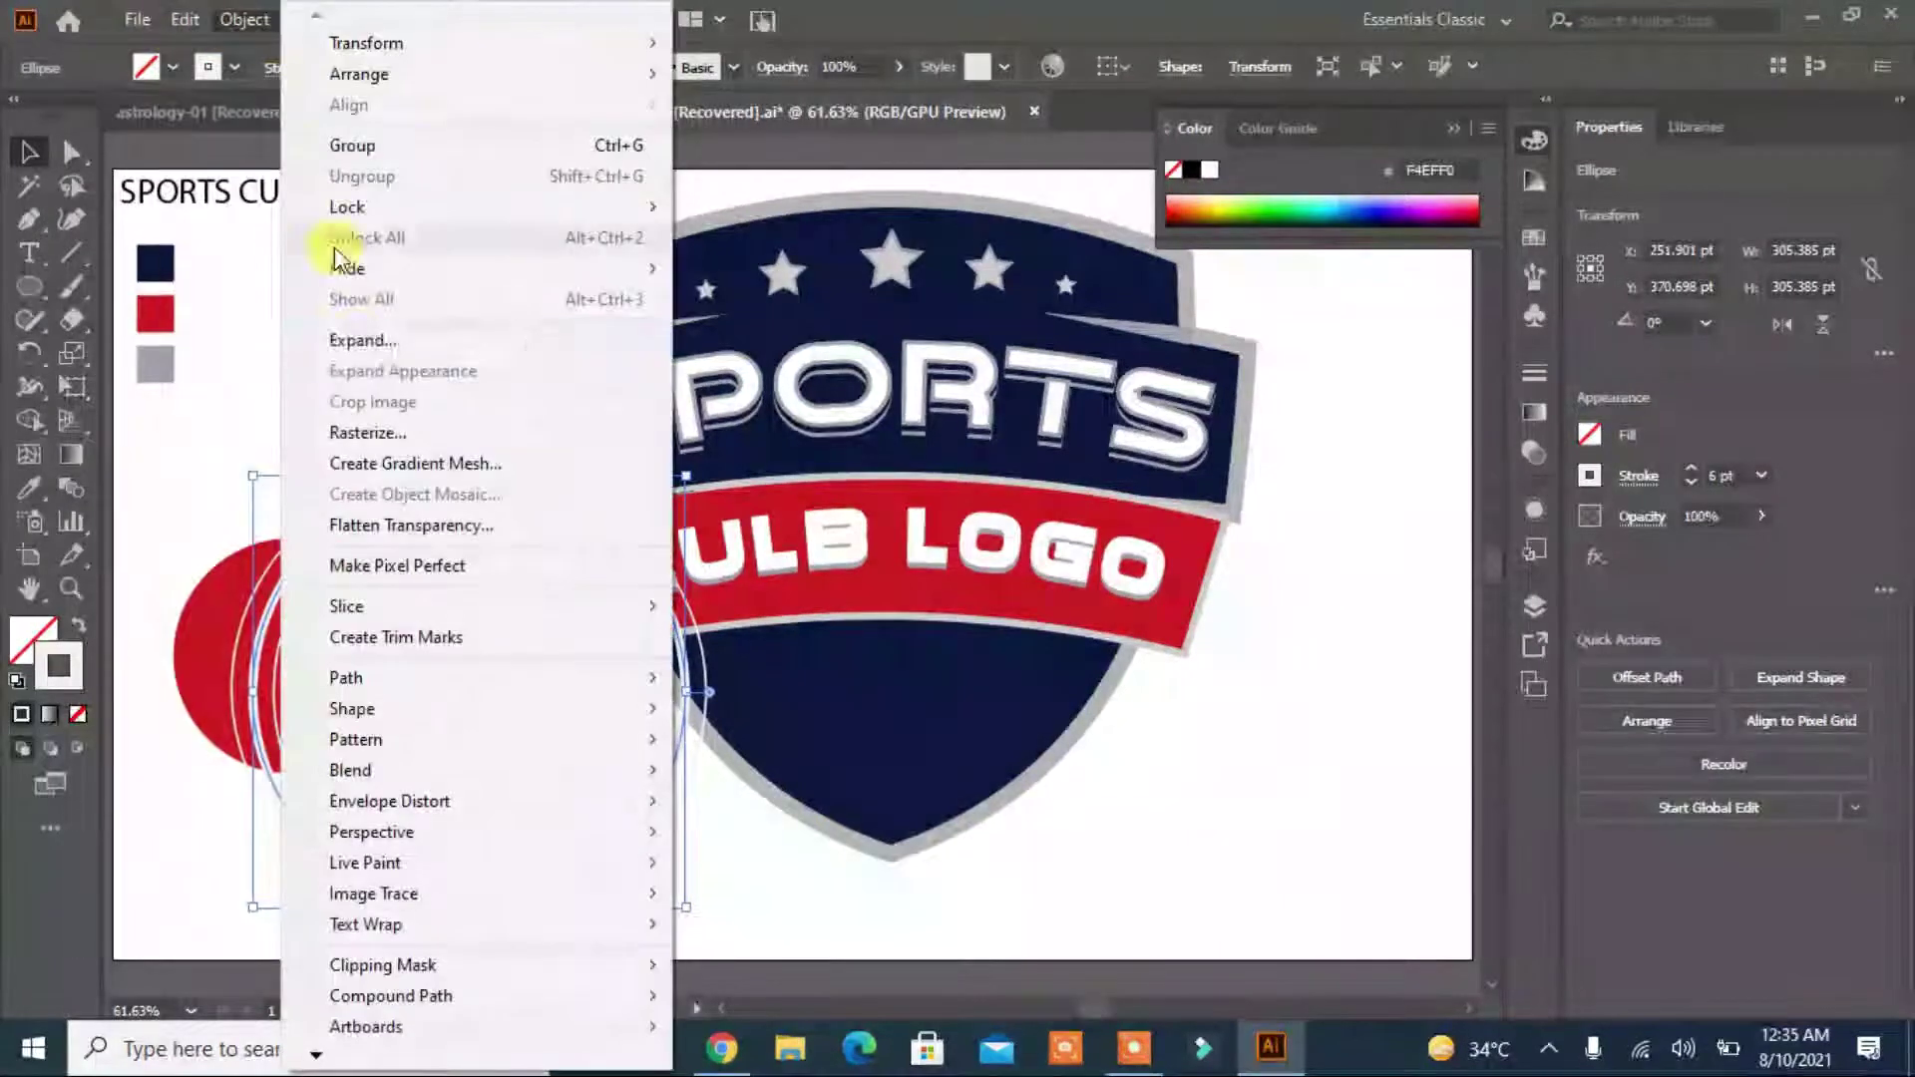
left_click(361, 333)
left_click(887, 680)
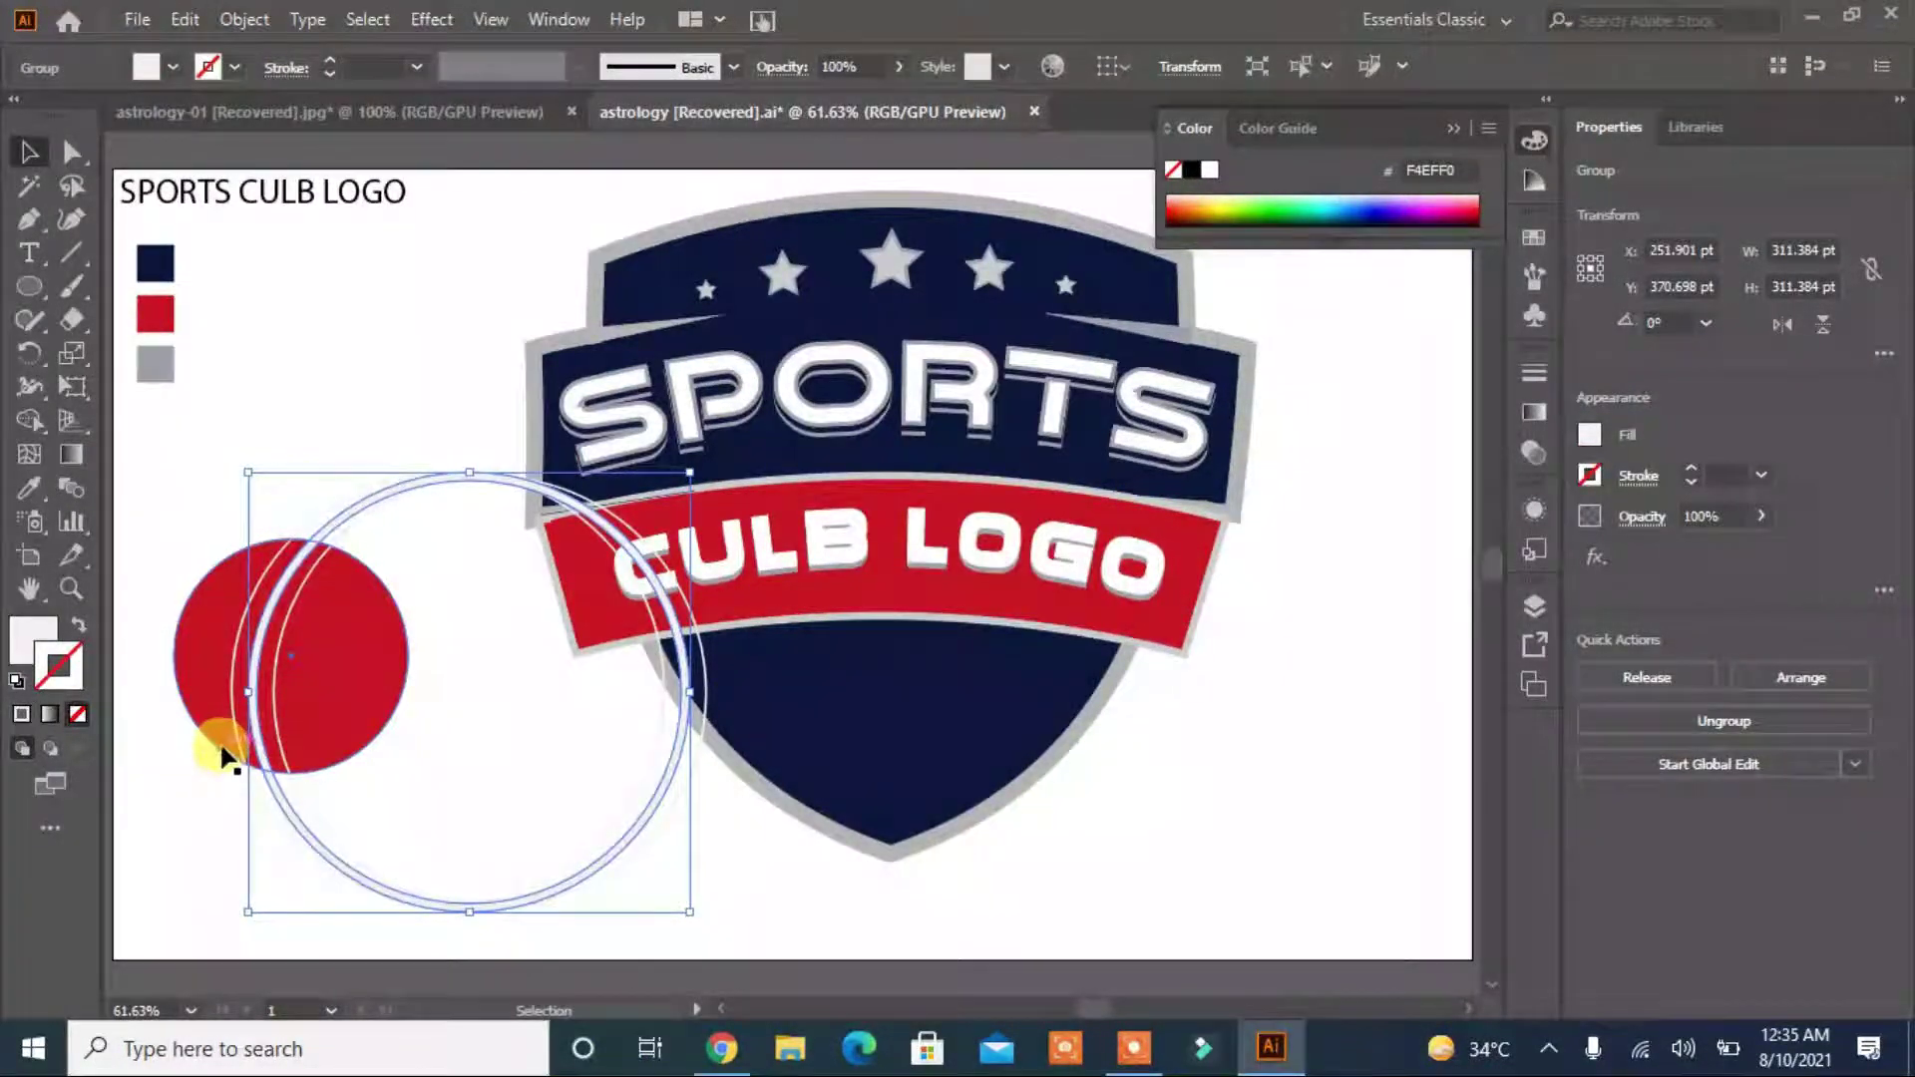
Make the seam circle's stroke dashed, expand its appearance, and merge the seam regions with Shape Builder.
left_click_drag(280, 679, 224, 686)
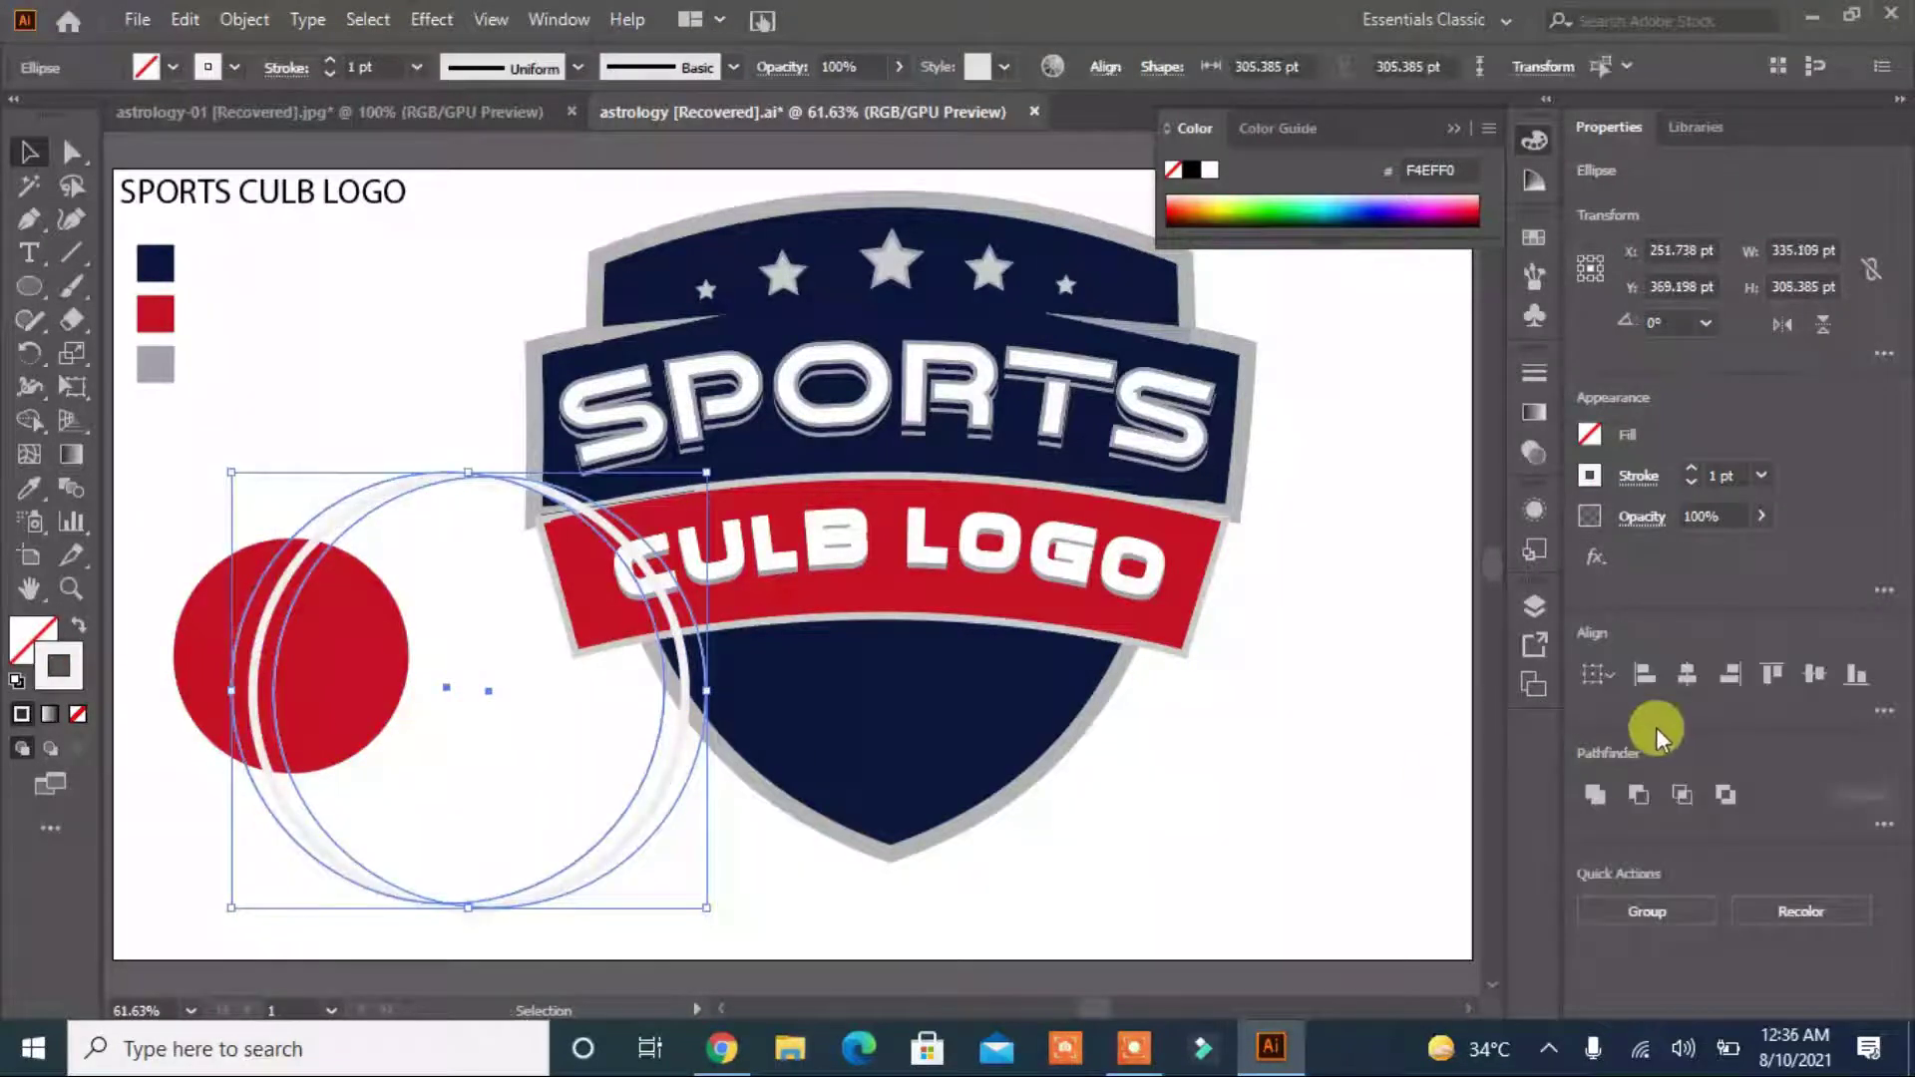
left_click(1646, 479)
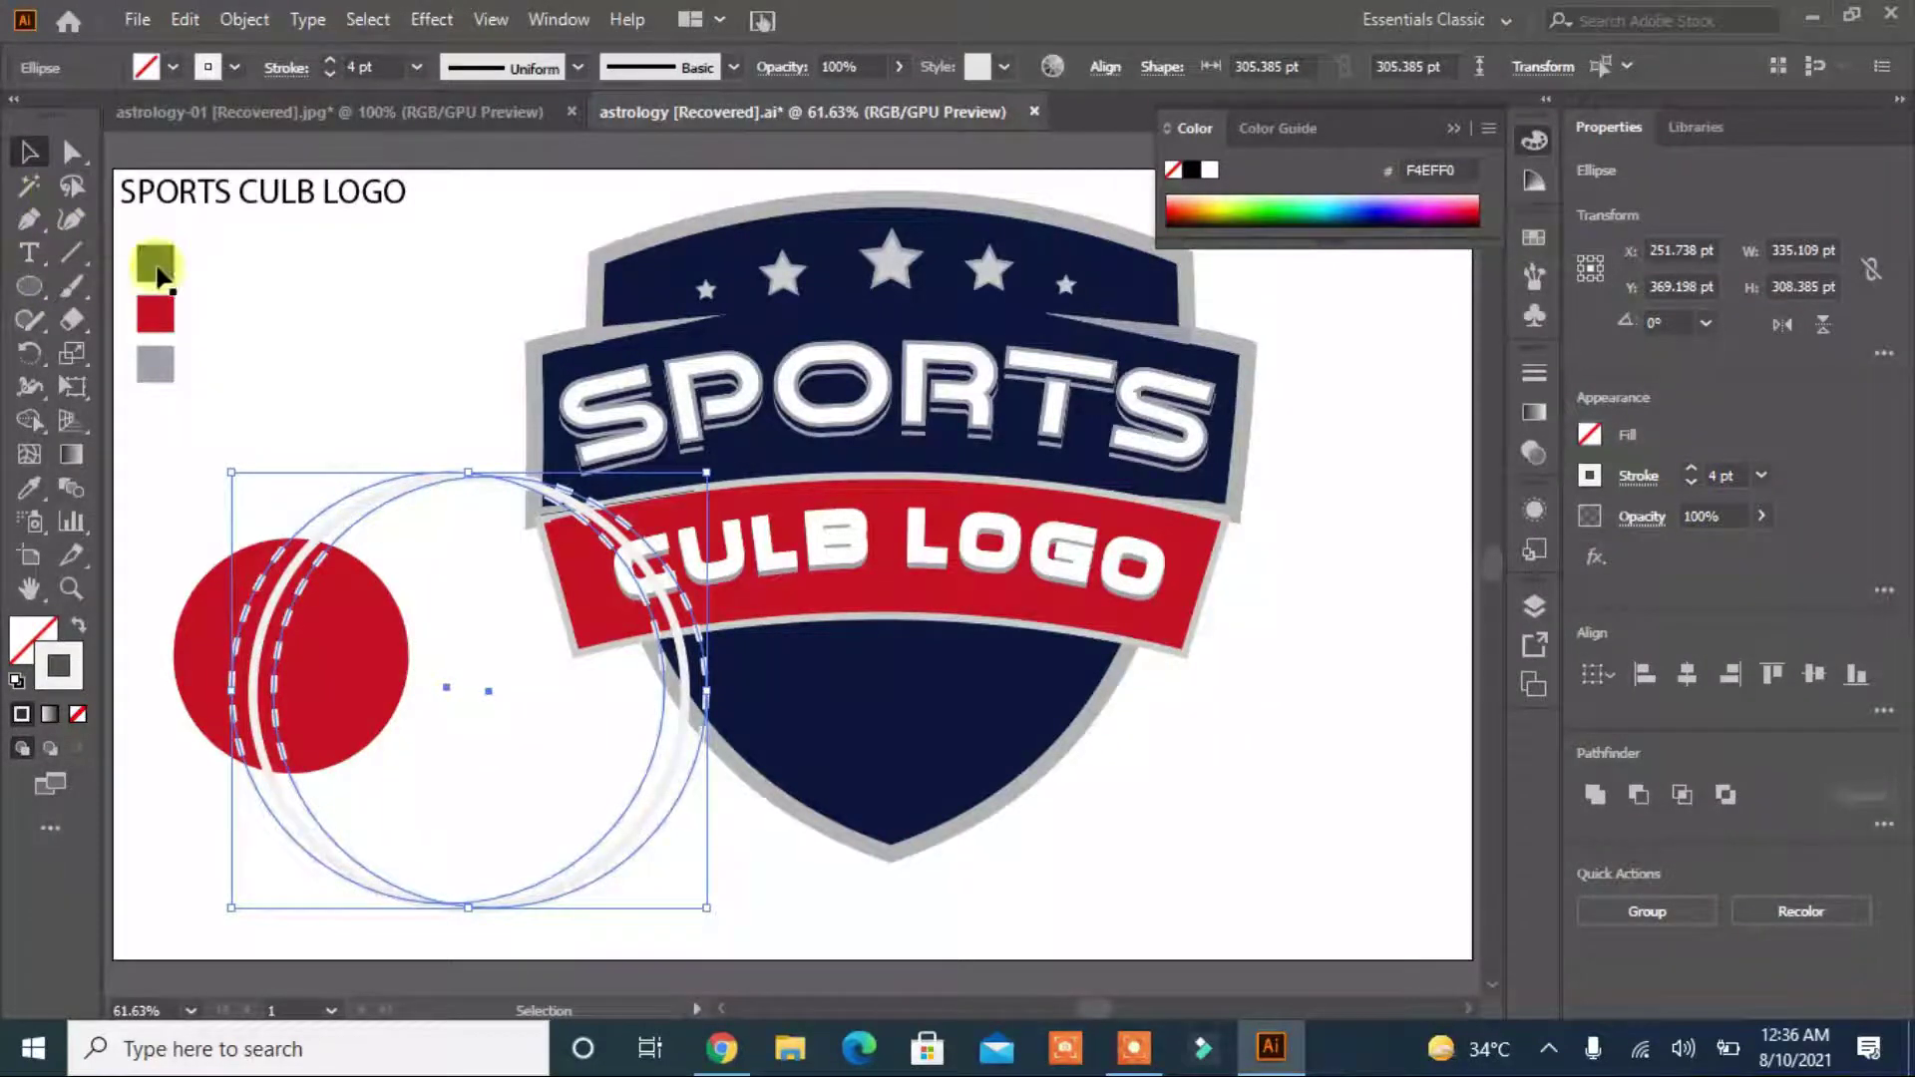
left_click(245, 19)
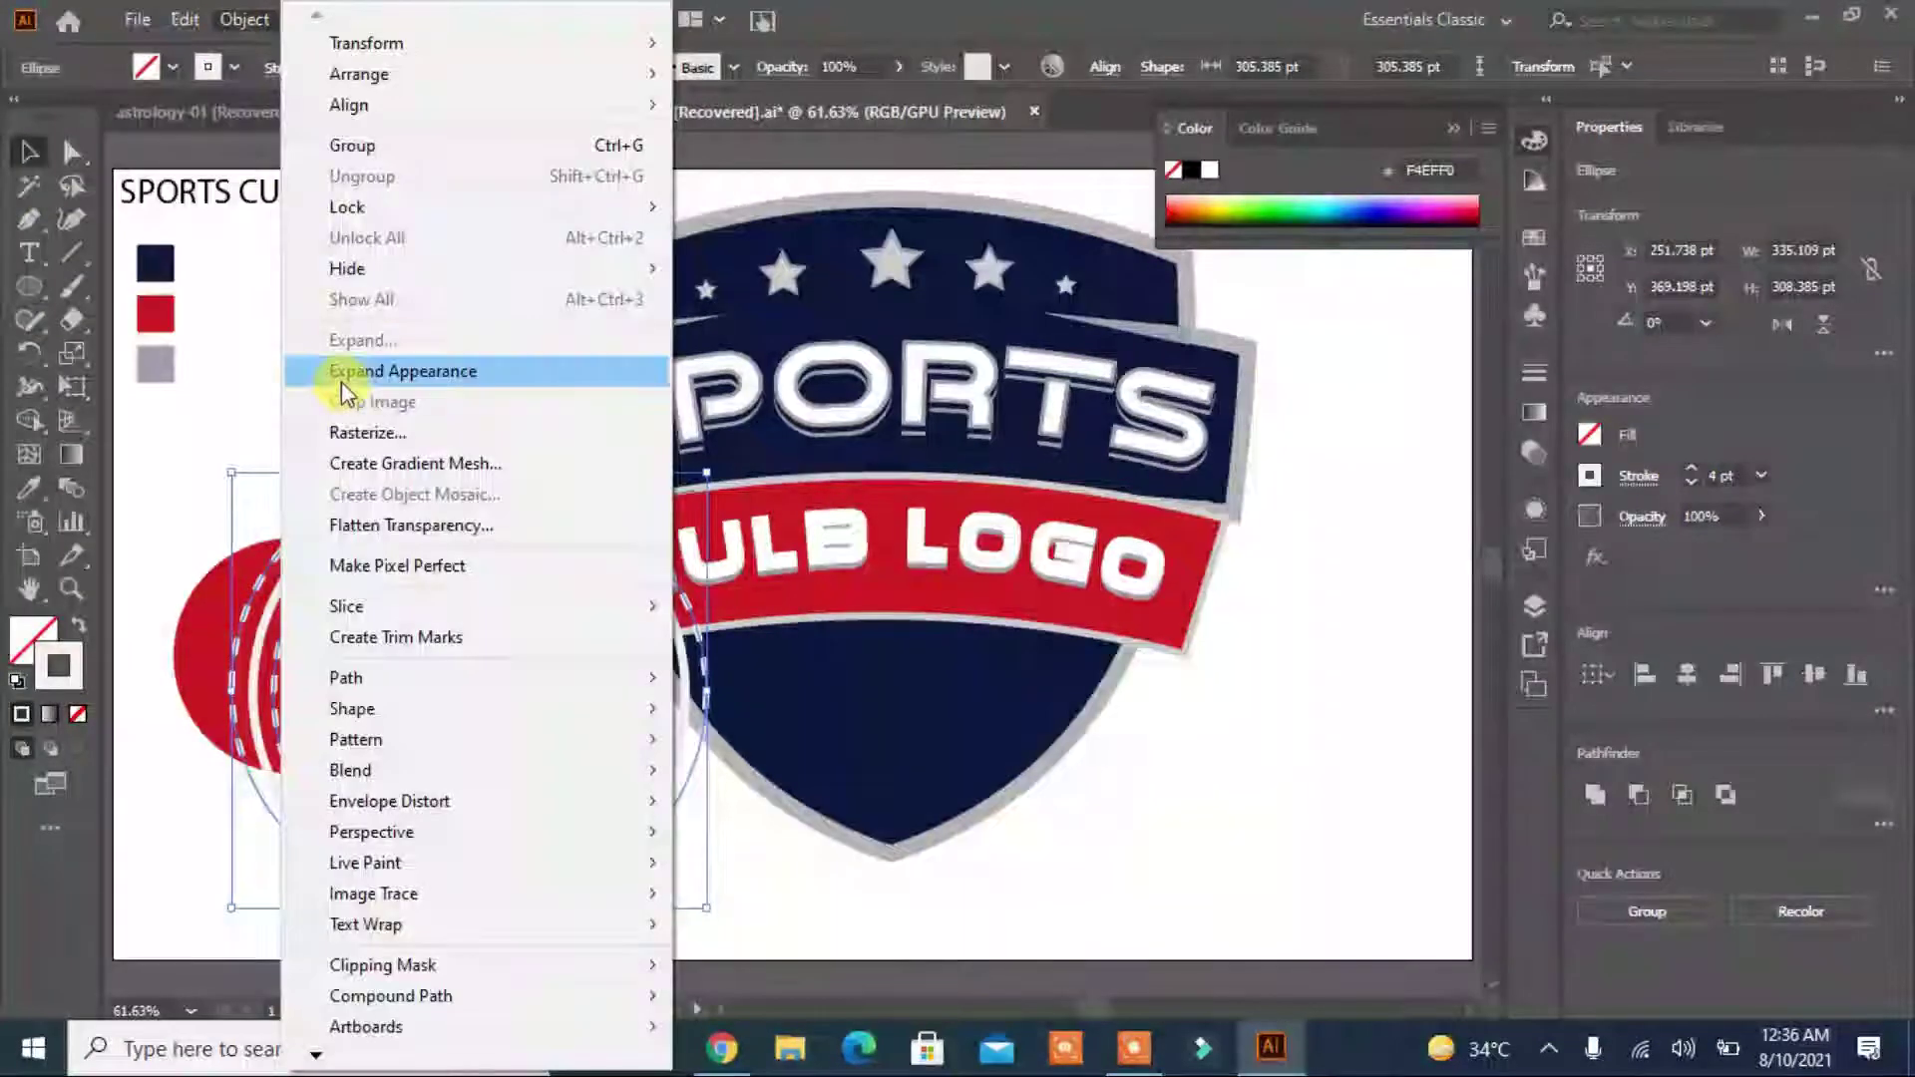
left_click(339, 378)
key("shift+m")
mouse_move(493, 614)
left_mouse_down()
mouse_move(359, 417)
mouse_move(363, 504)
left_mouse_up()
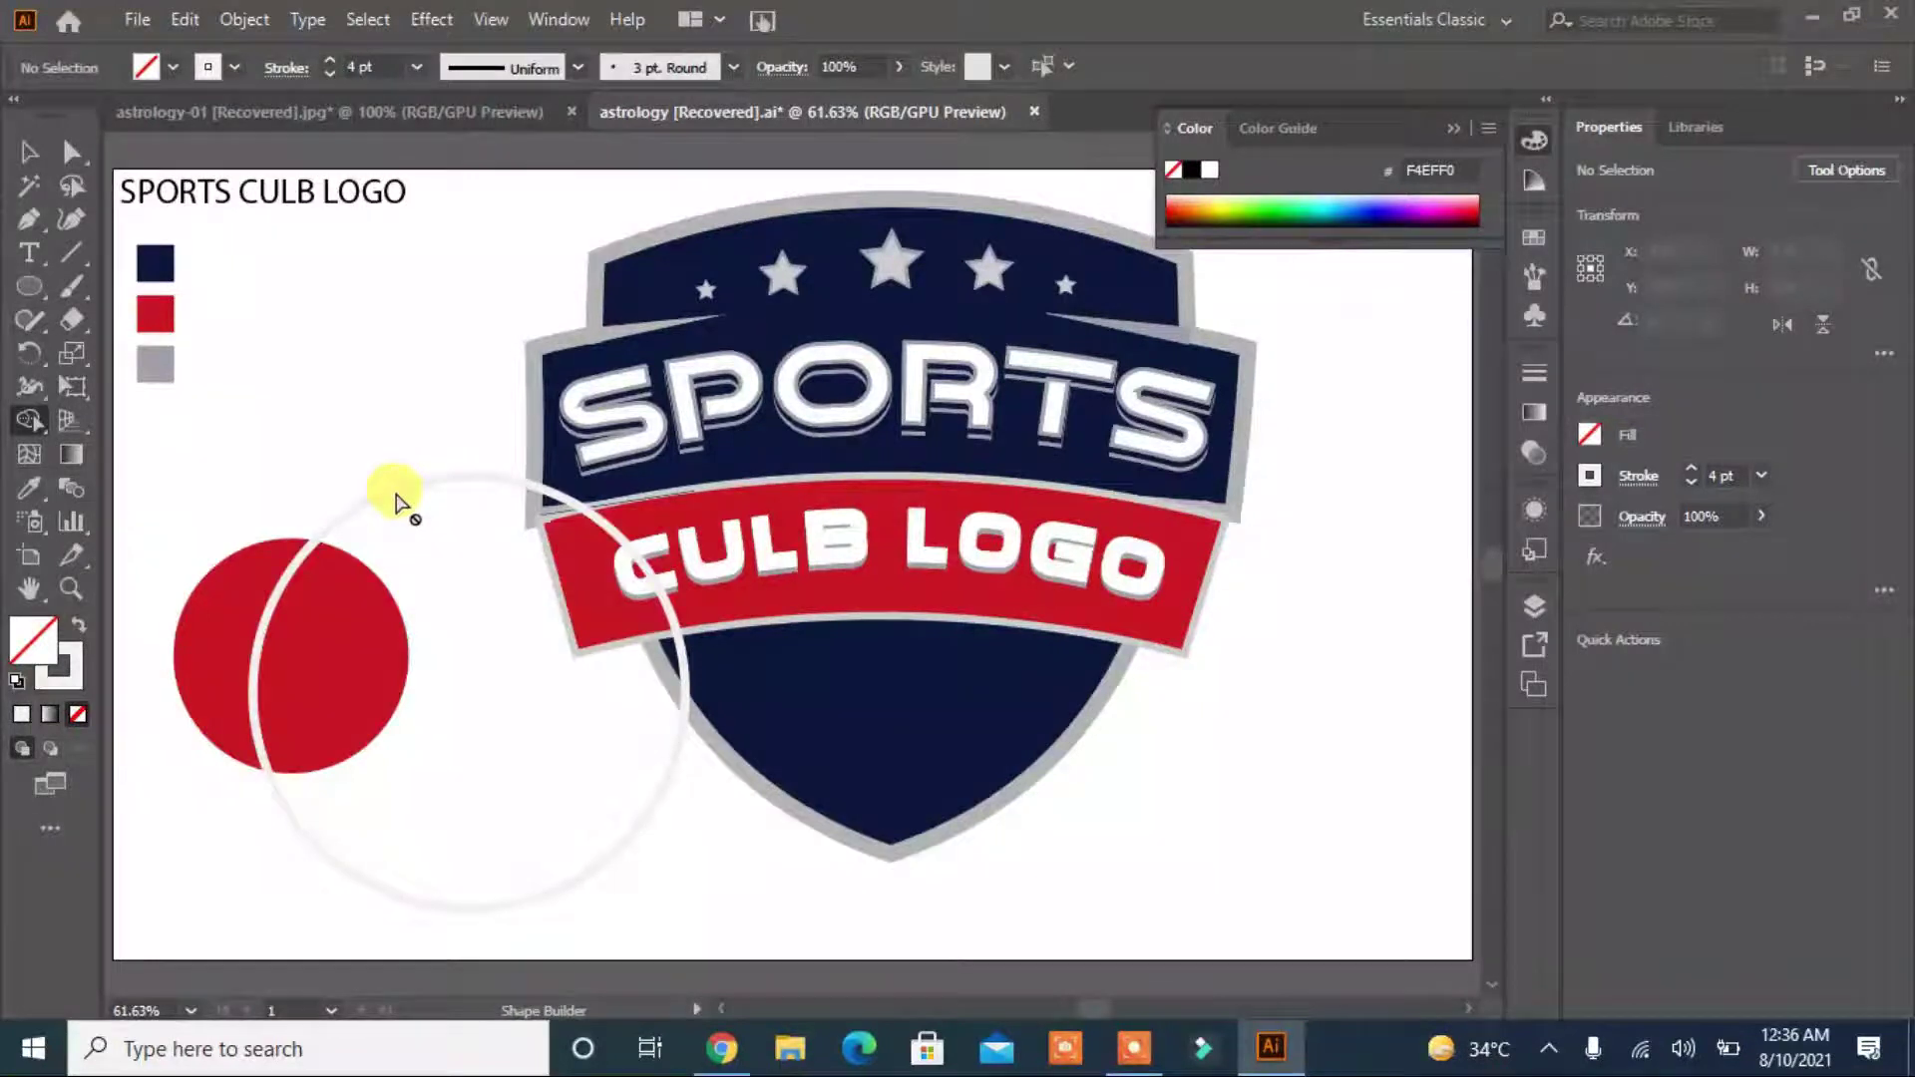
Undo the merge and trim the big circle's region outside the ball with Shape Builder.
key("ctrl+z")
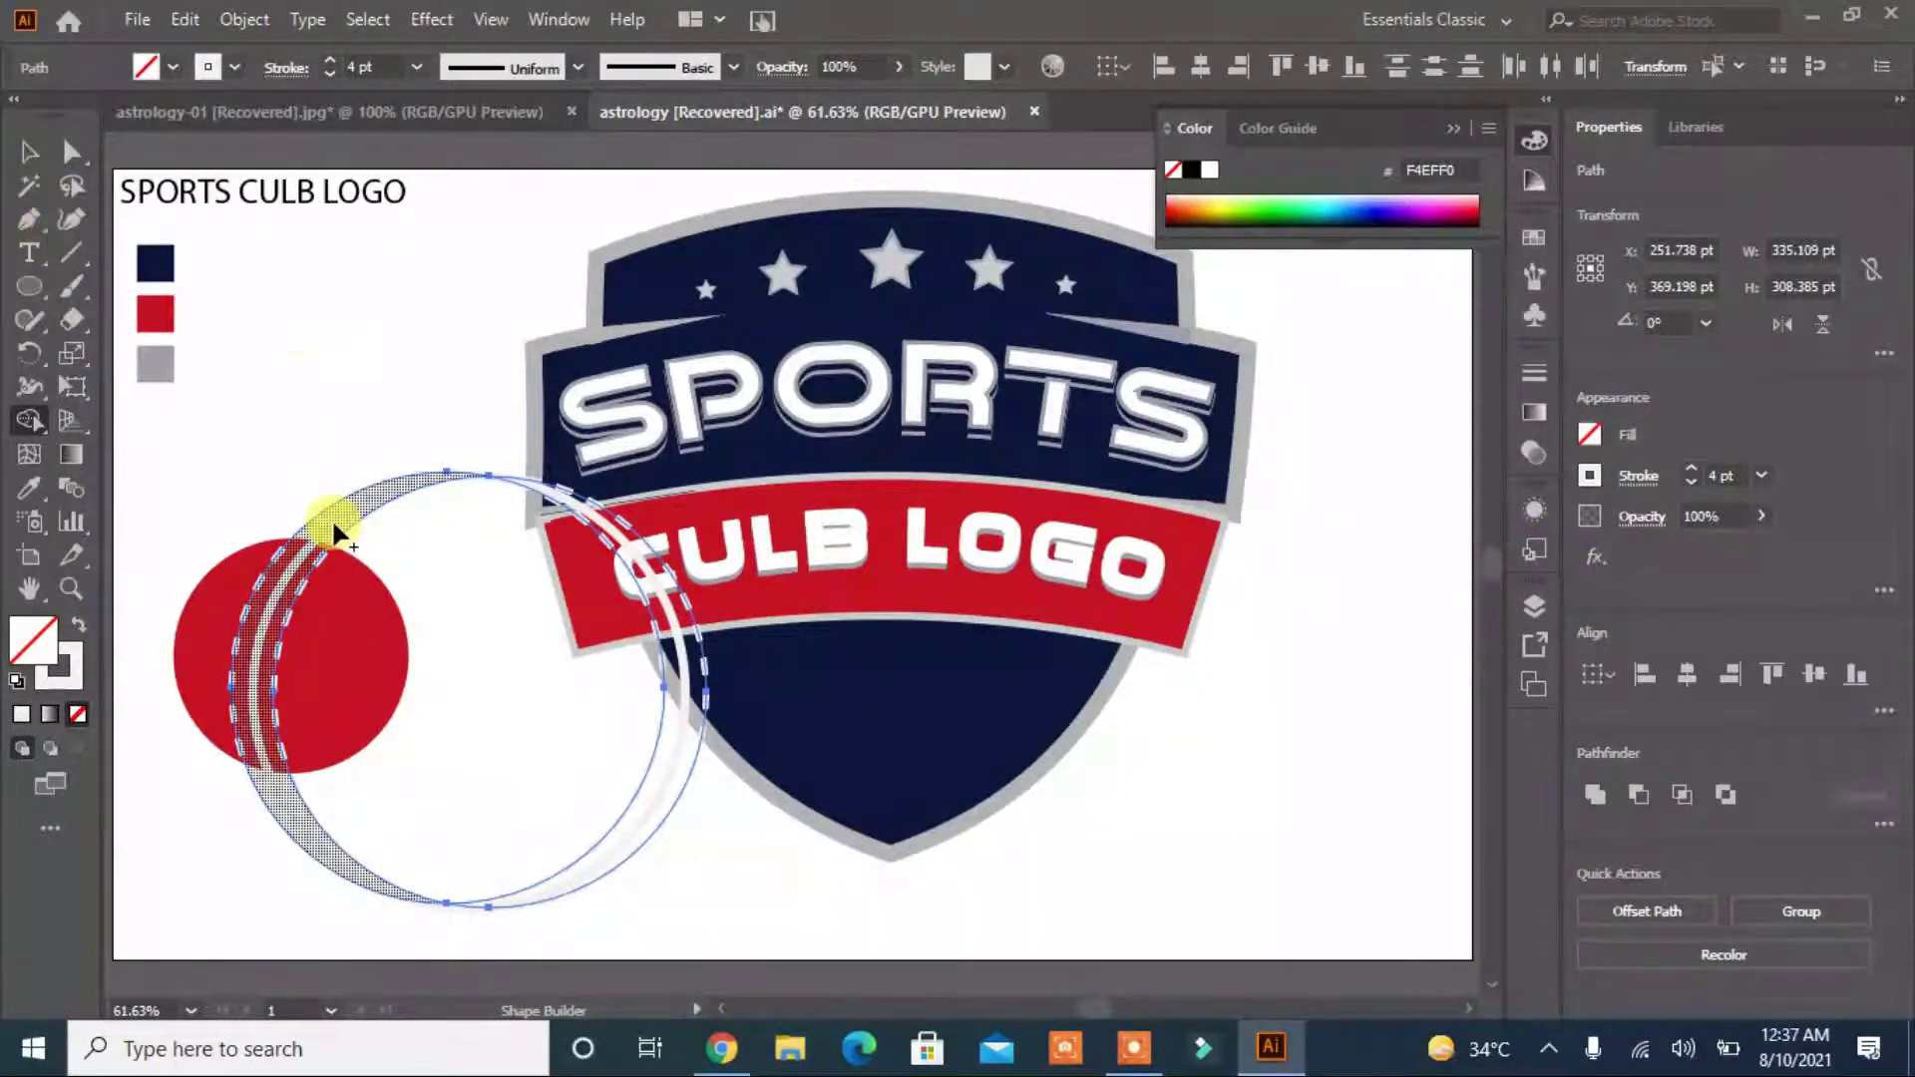
key("v")
left_click(409, 361)
left_click(320, 547)
left_click(185, 649, "shift")
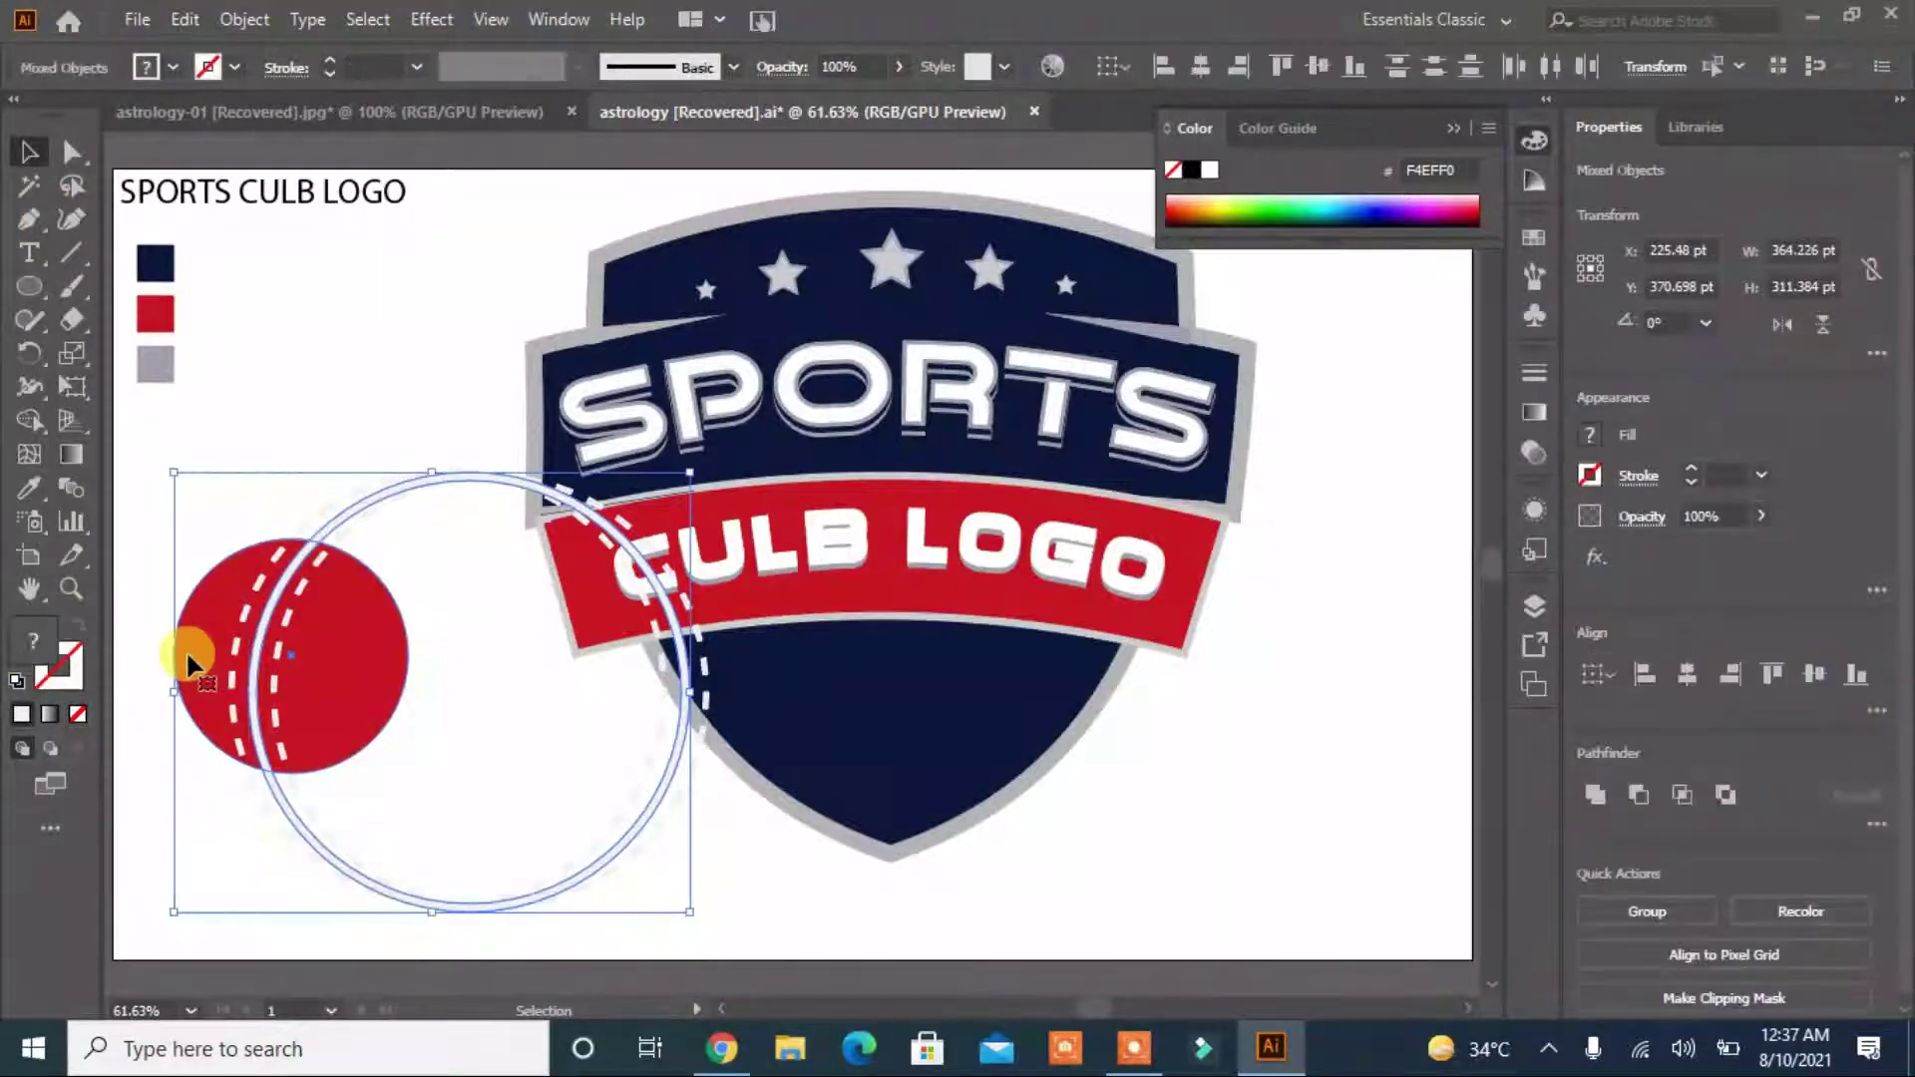
key("shift+m")
left_click_drag(531, 841, 707, 923)
Expand the big dashed circle and the dashed seam line into separate solid shapes.
left_click(29, 155)
left_click(548, 902)
left_click(231, 19)
left_click(394, 342)
left_click(905, 685)
left_click(256, 643)
left_click(139, 20)
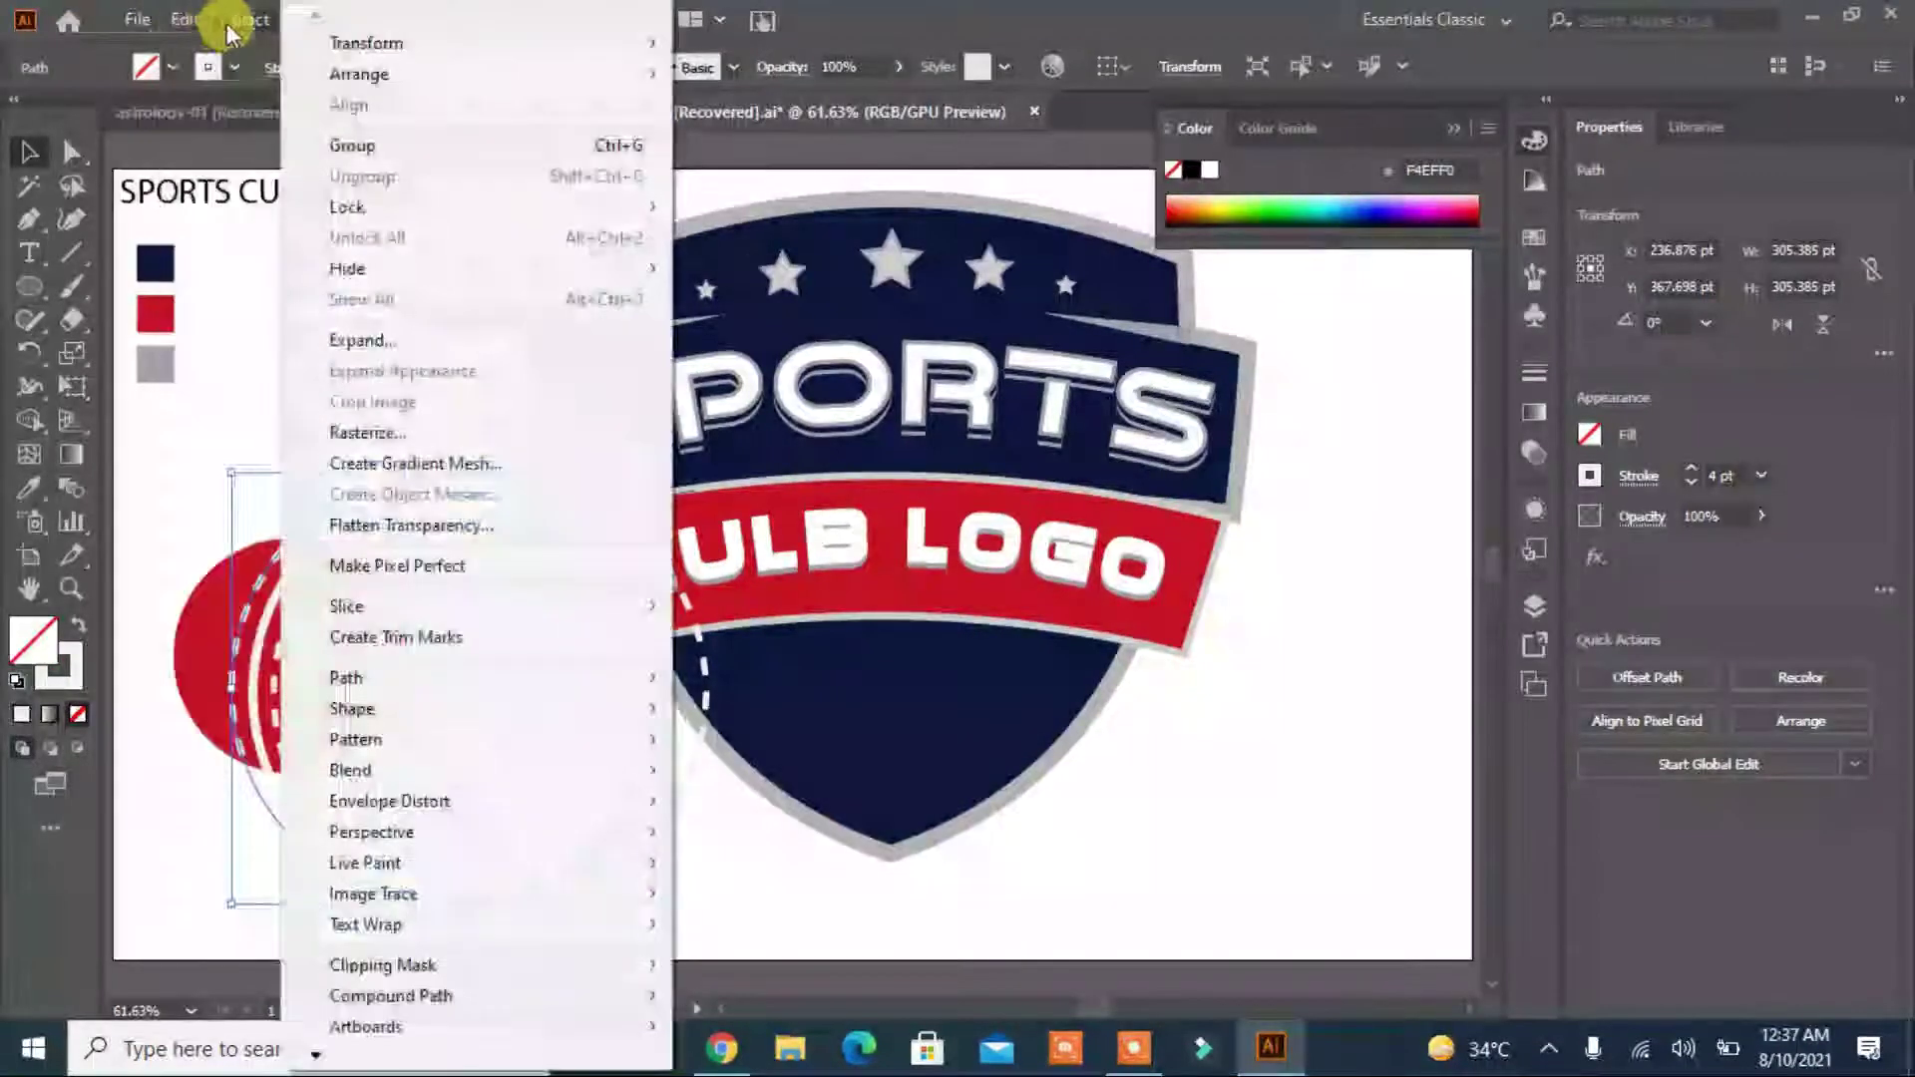
left_click(362, 340)
left_click(884, 680)
left_click(589, 795)
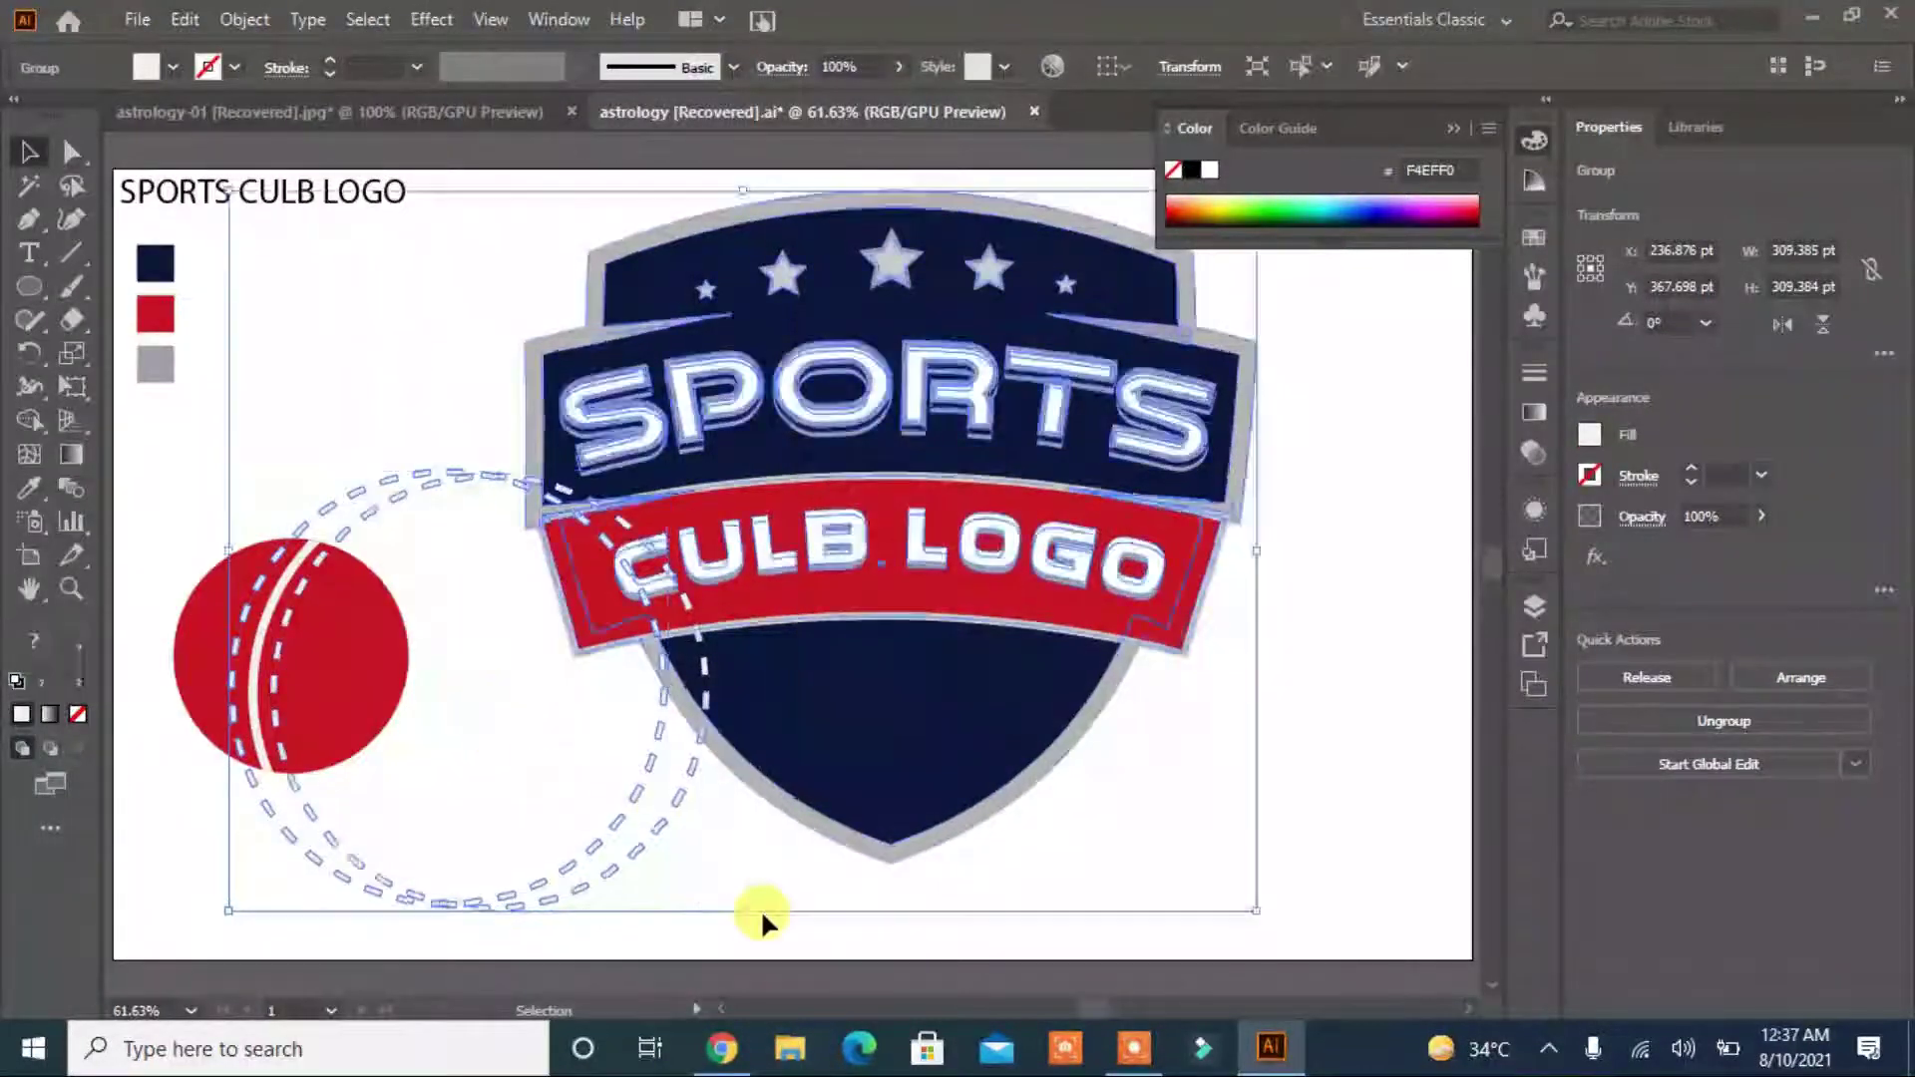
Select the expanded dashed circle's individual dashes and zoom in on the cricket ball.
left_click(30, 420)
left_click(29, 151)
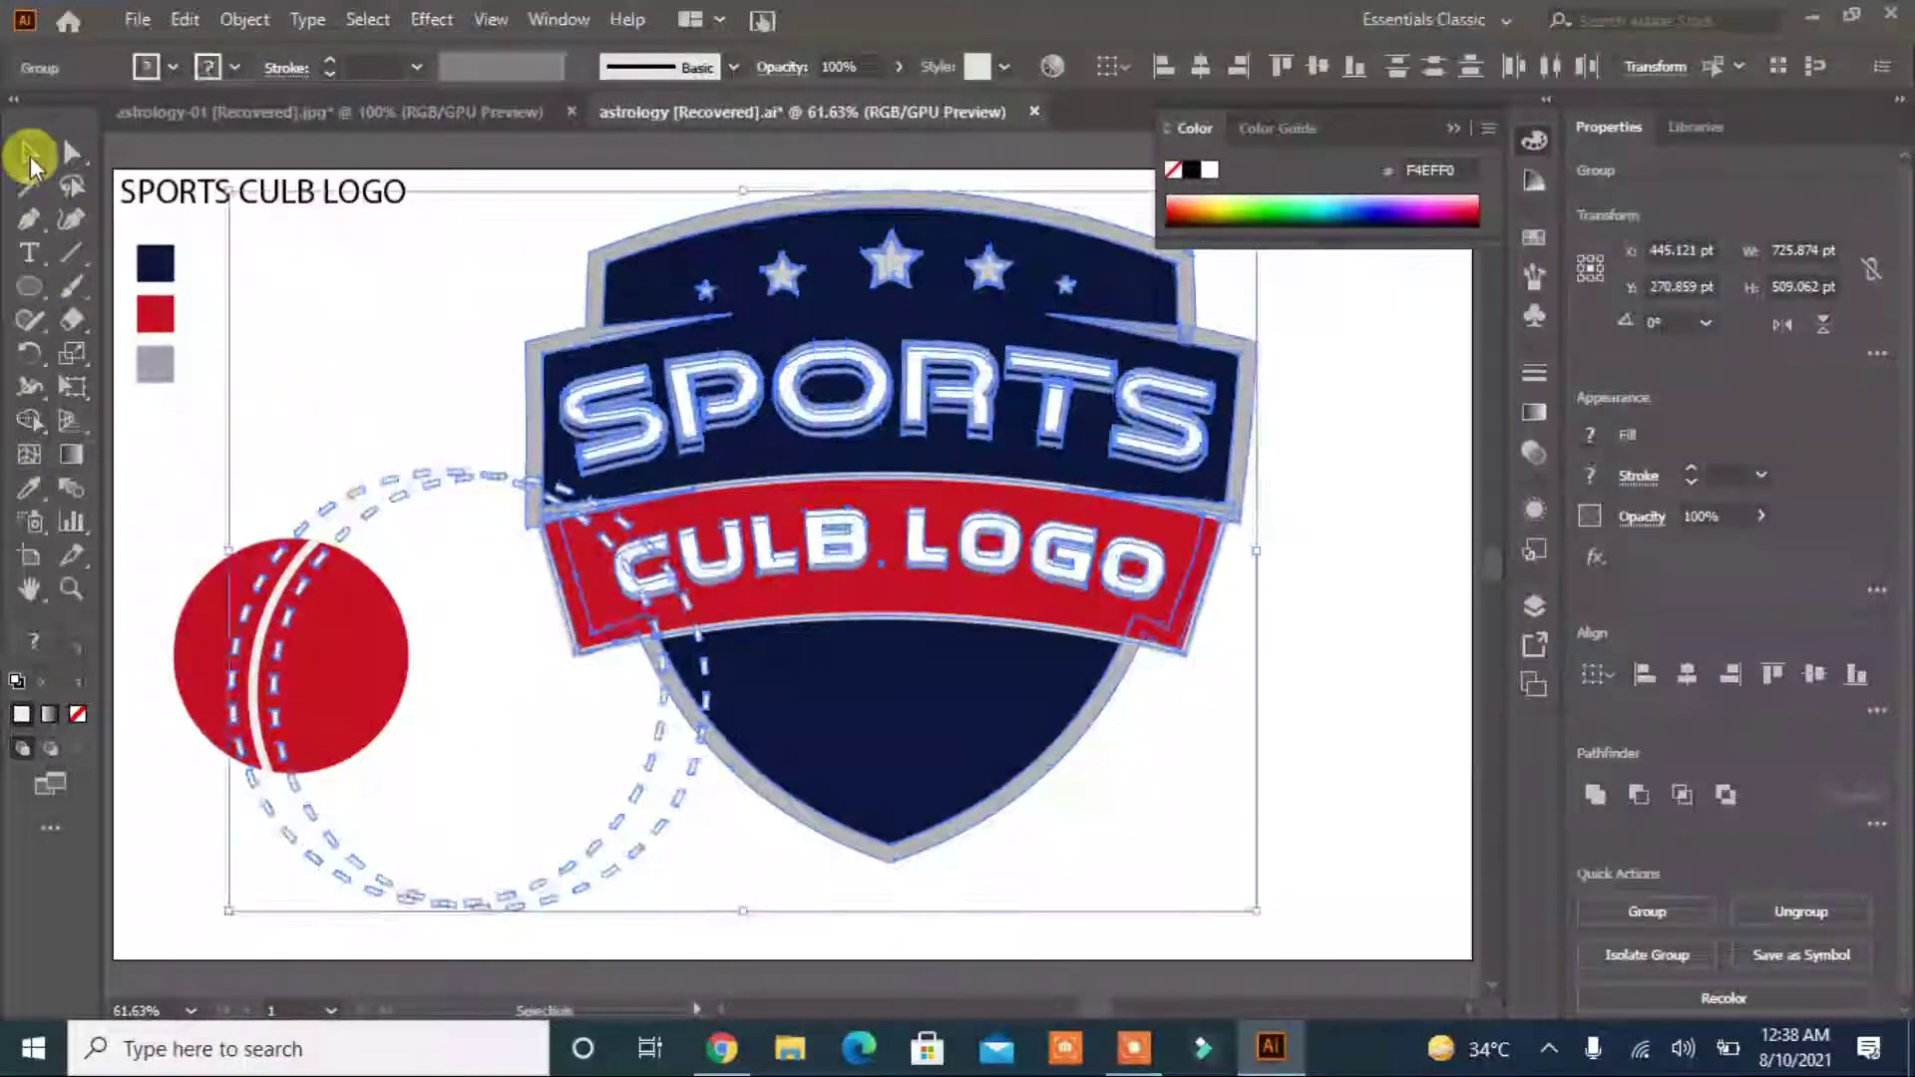
left_click(302, 521)
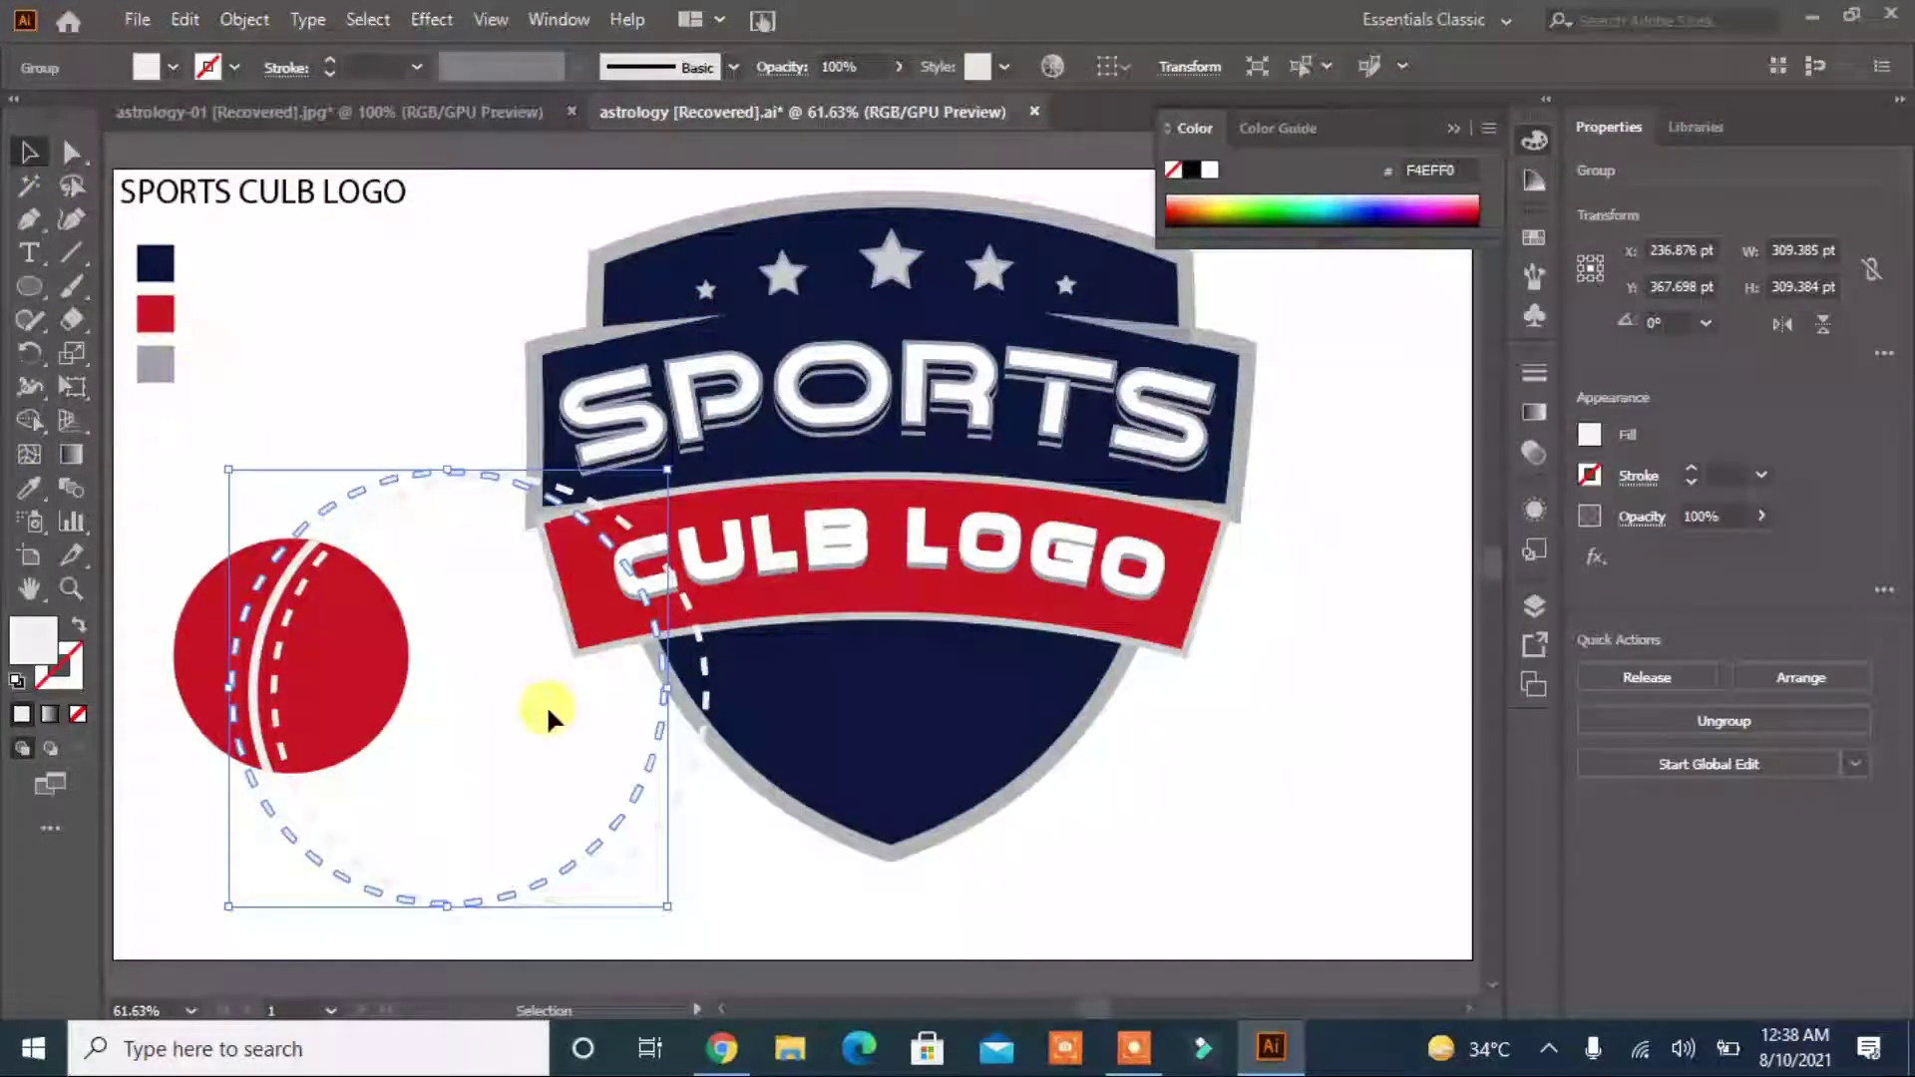
key("a")
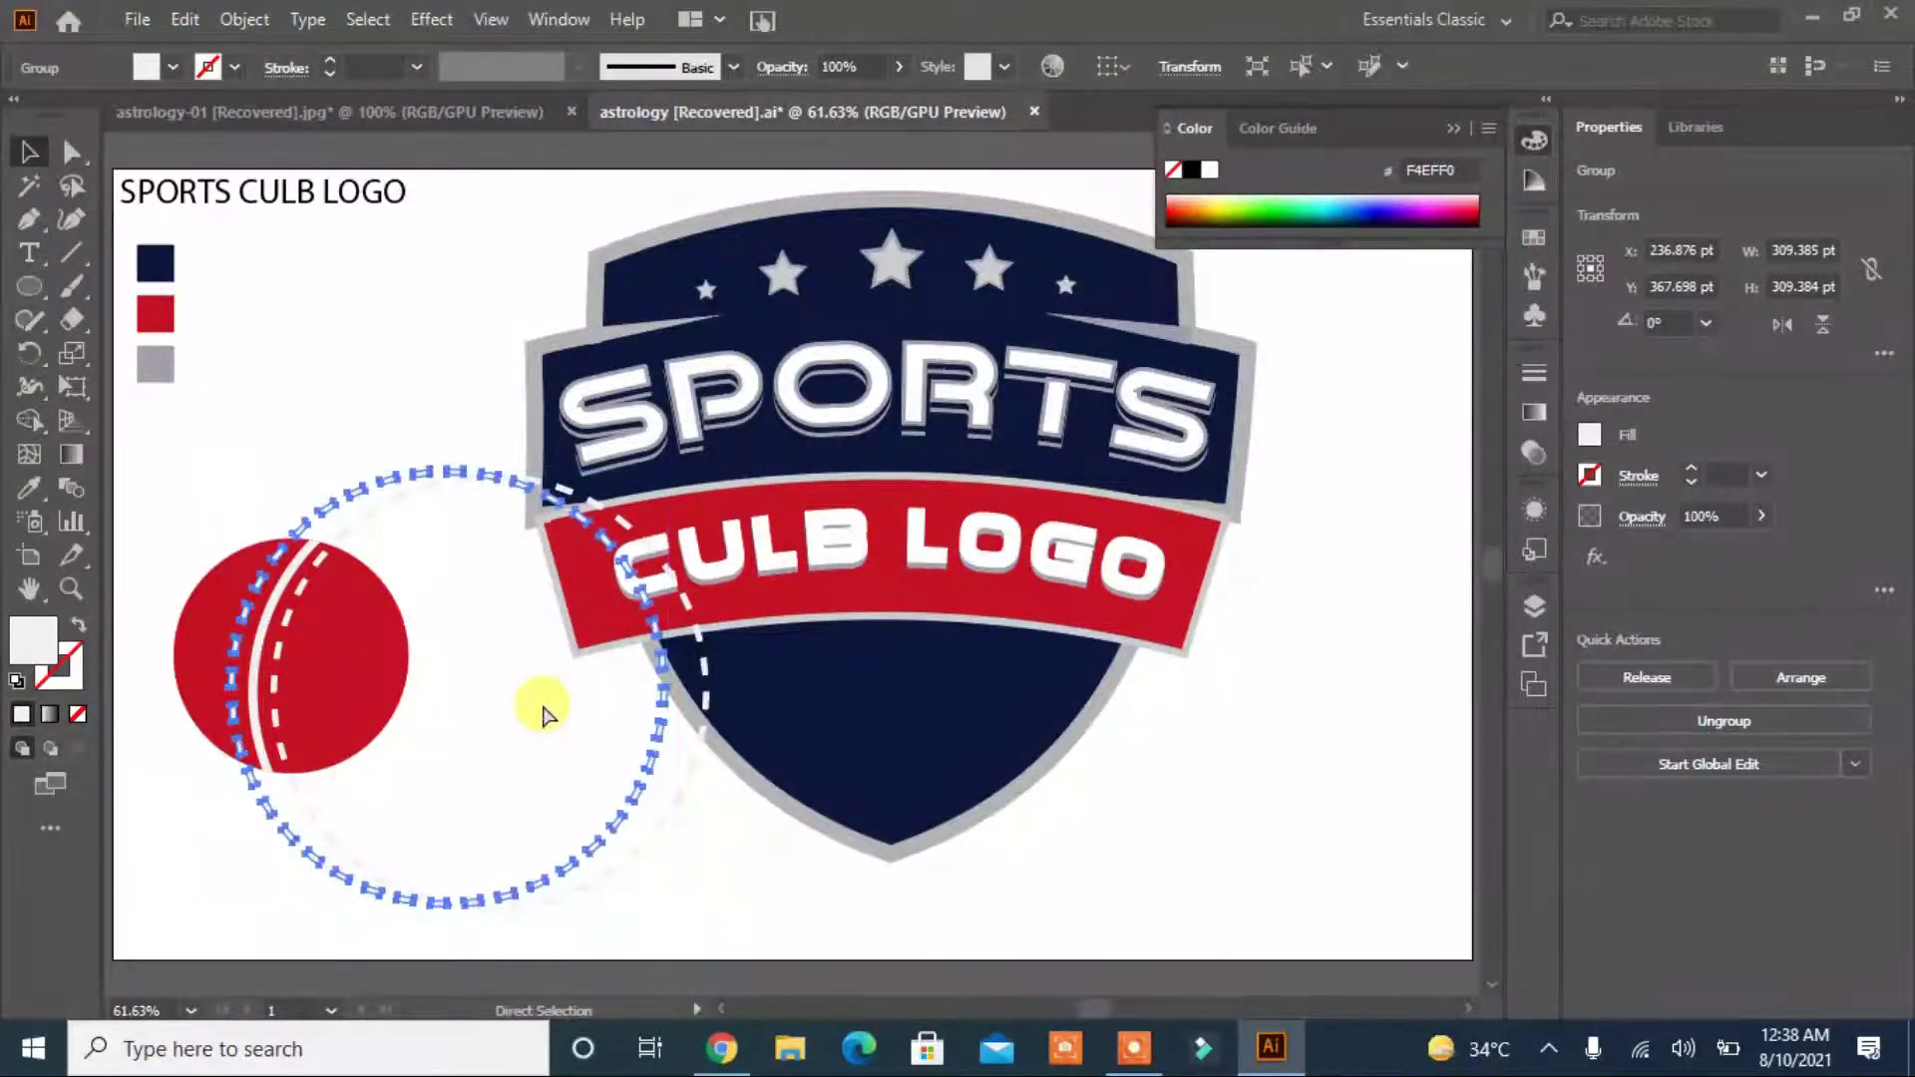
key("ctrl+plus")
key("ctrl+plus")
key("ctrl+plus")
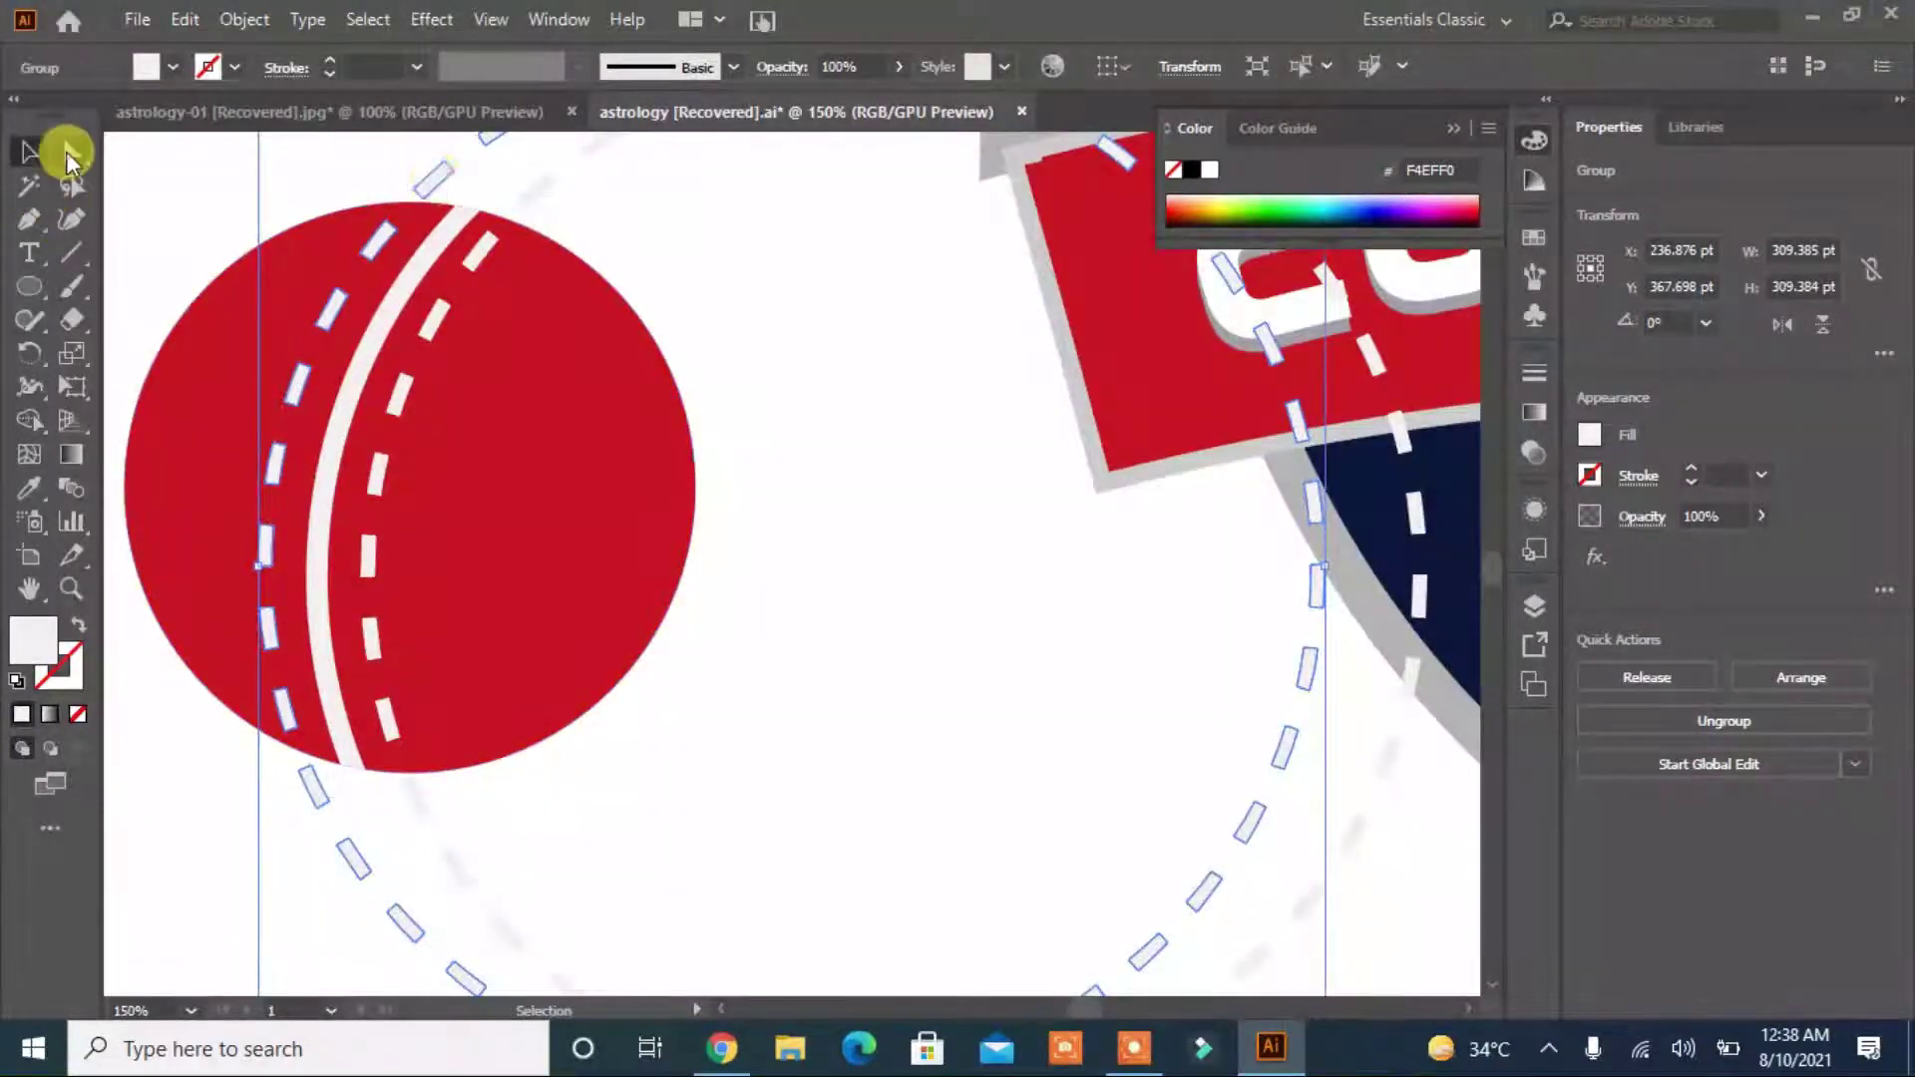
Select and delete the dashed arc below the ball.
left_click(68, 154)
left_click(526, 201)
left_click(539, 180)
left_click(760, 920)
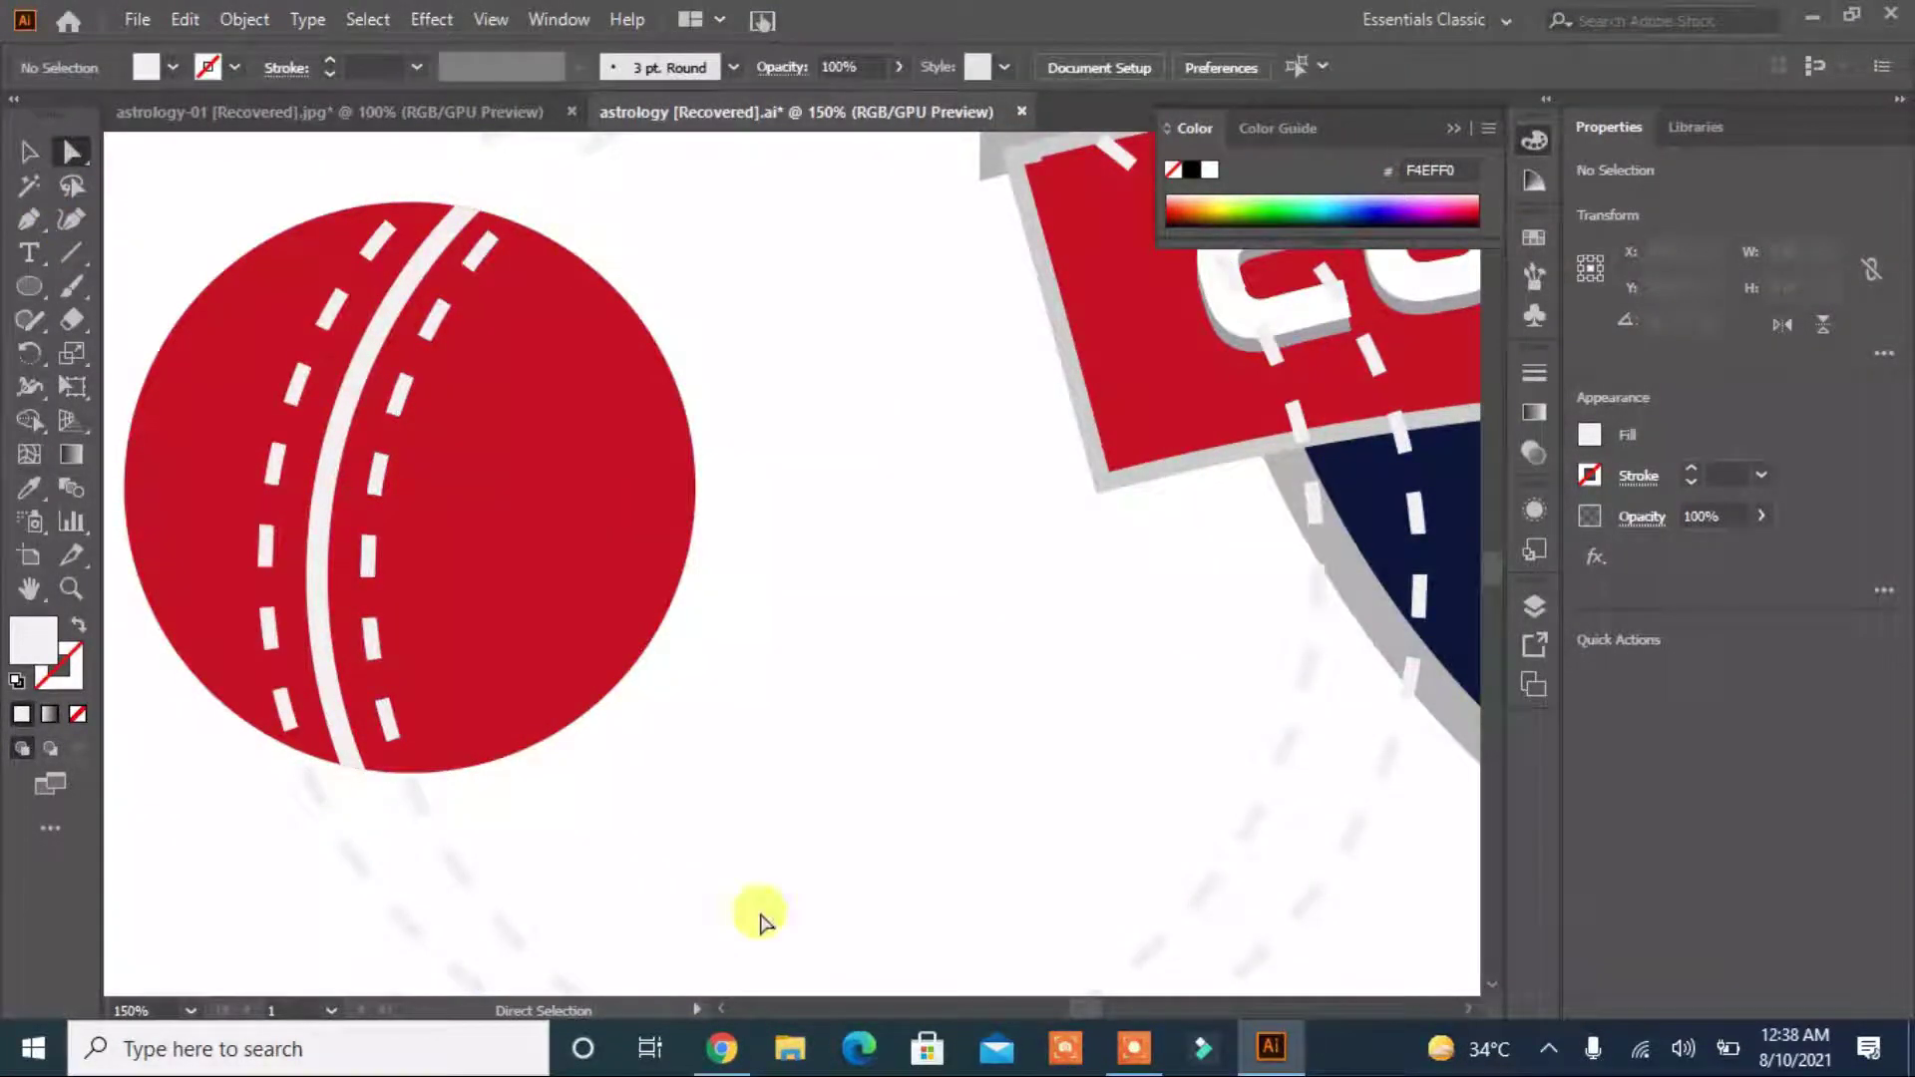
left_click_drag(230, 986, 235, 982)
key("Delete")
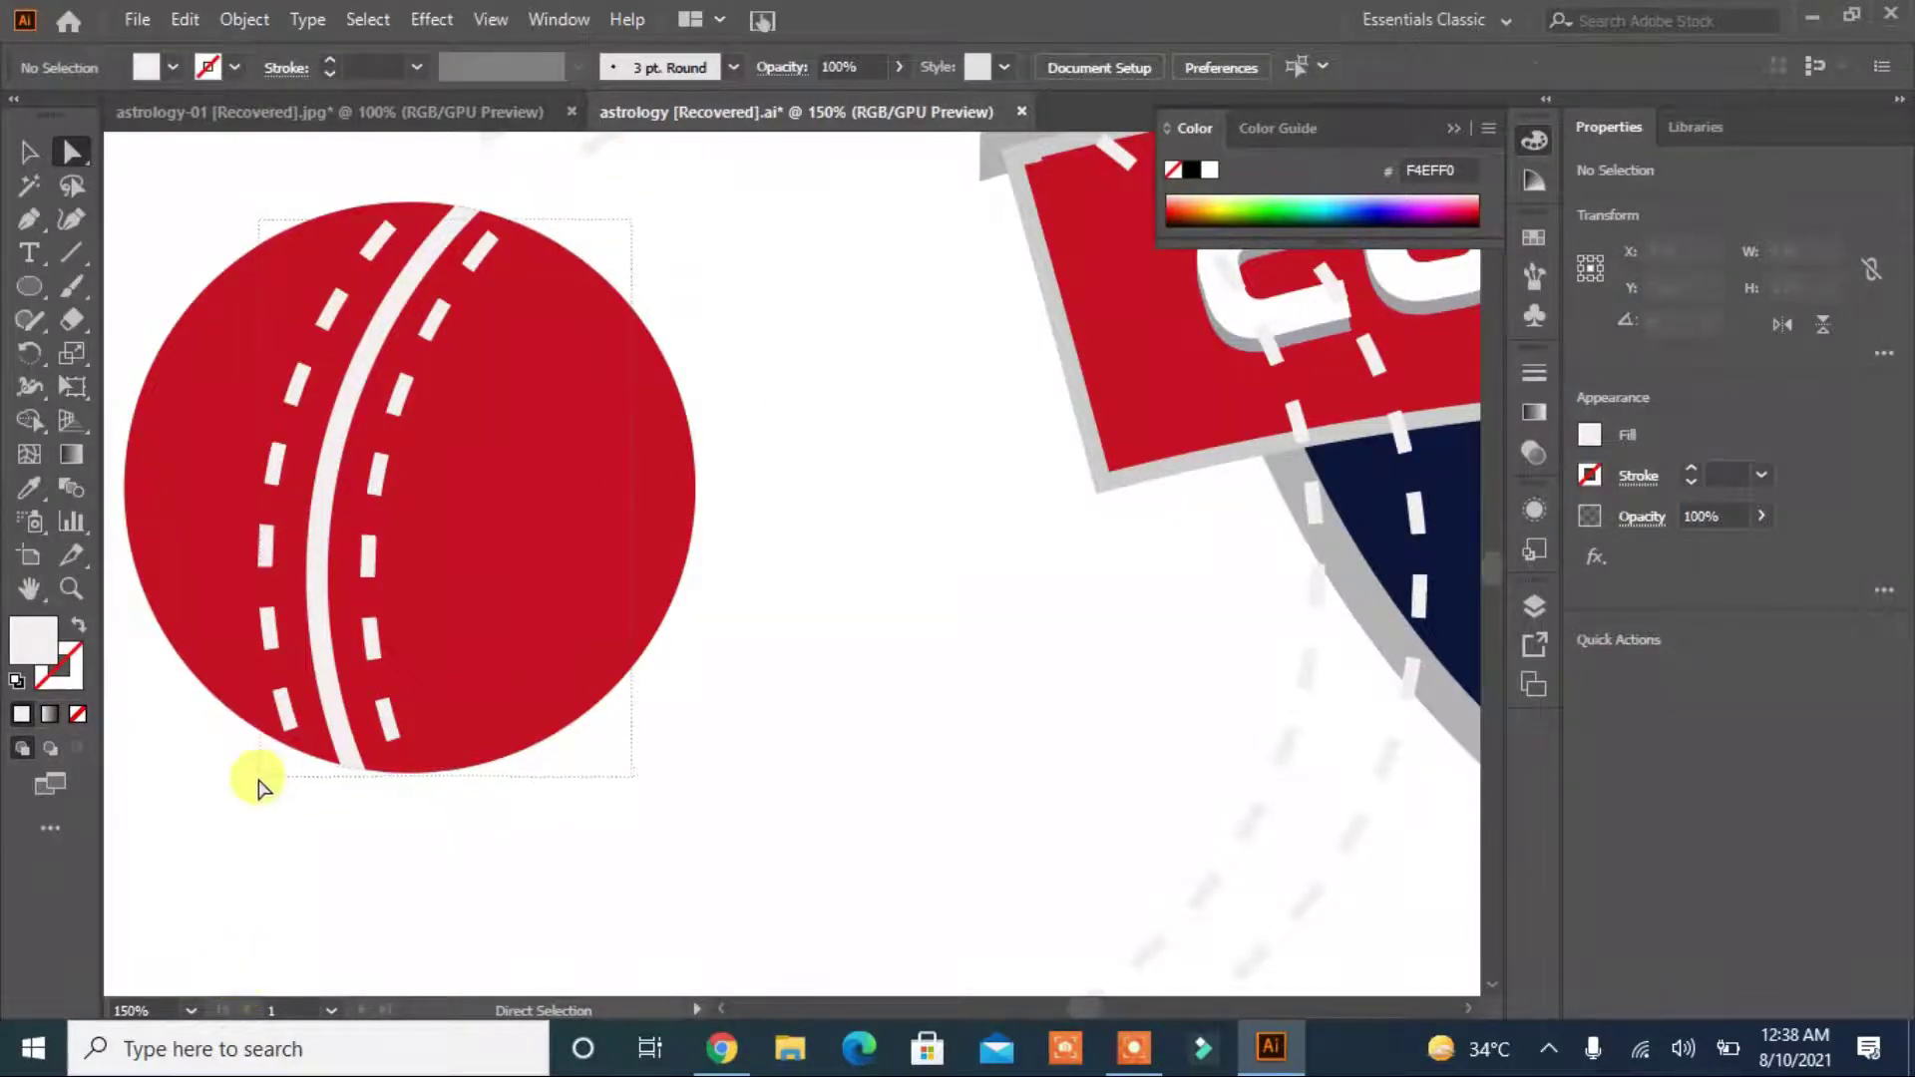
Select the ball with its remaining dashed arcs and move them to the left.
key("ctrl+a")
left_click(27, 159)
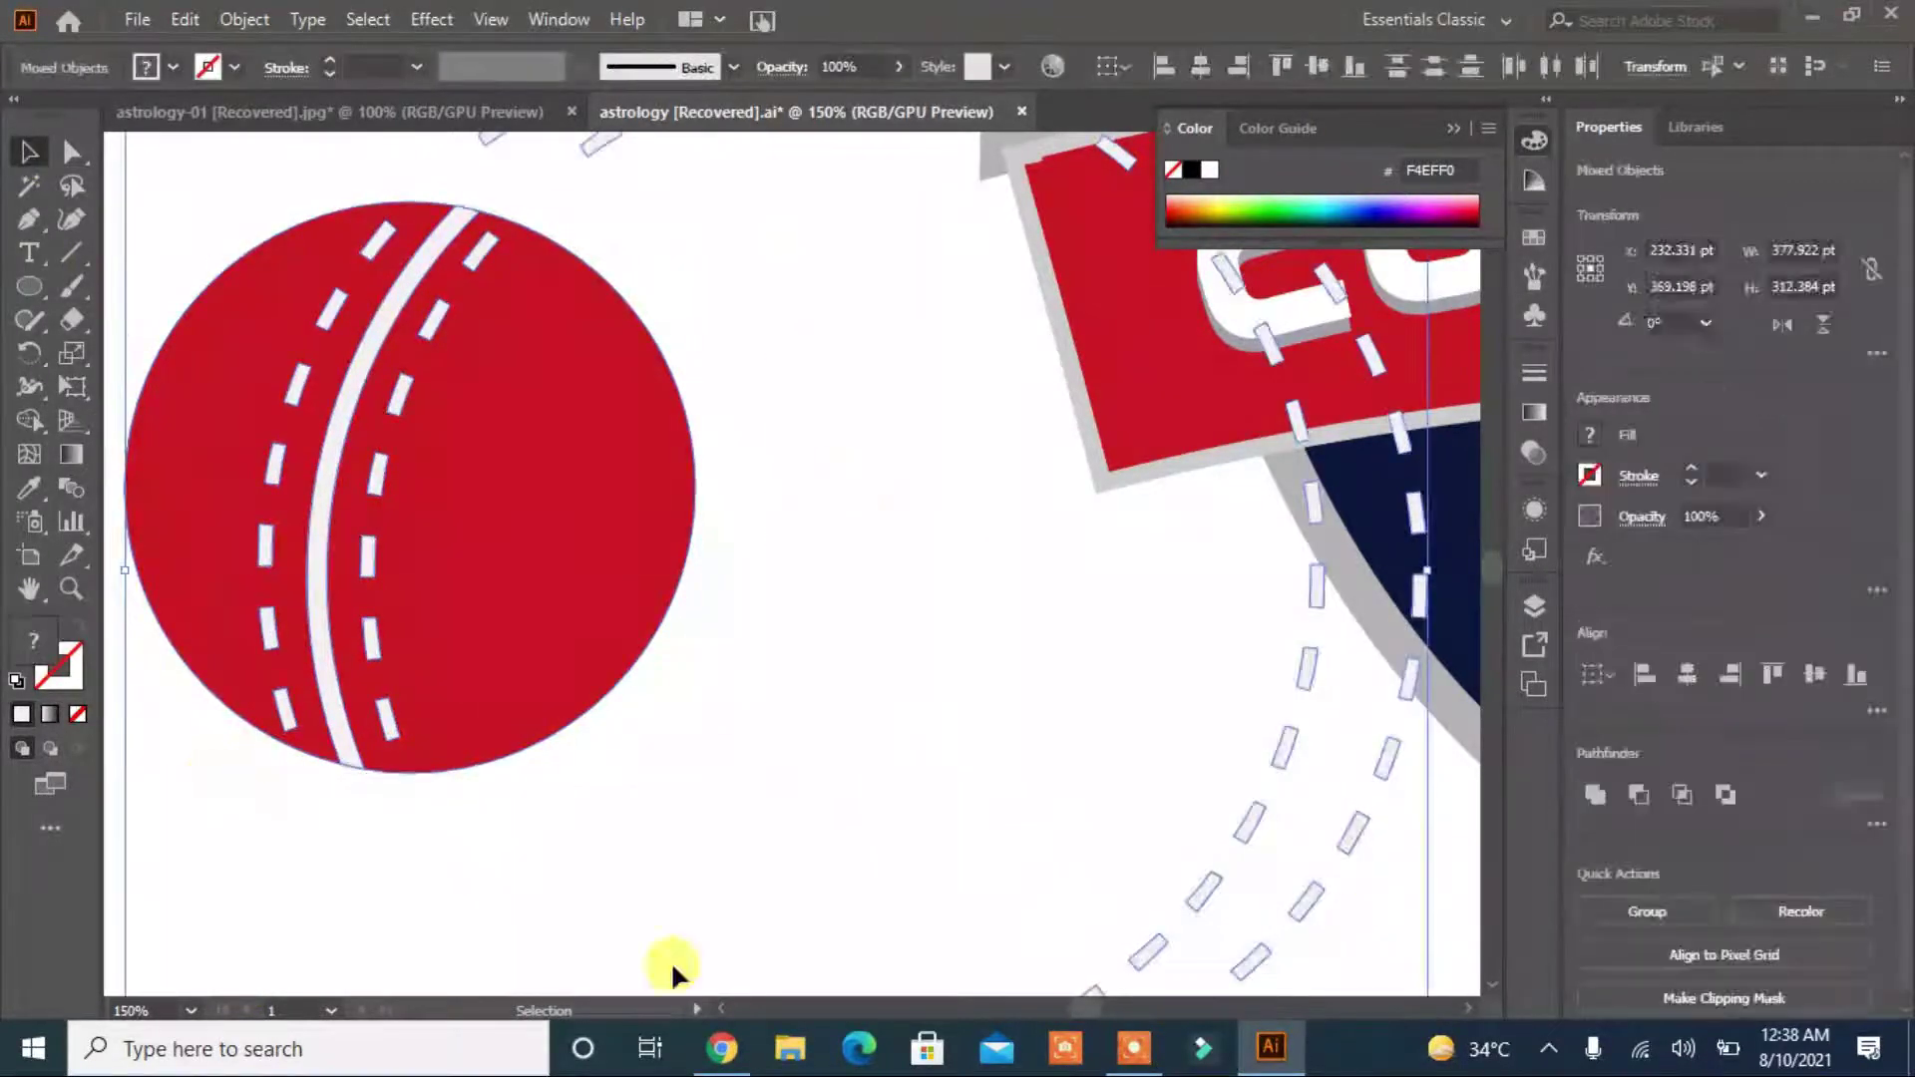
left_click(534, 658)
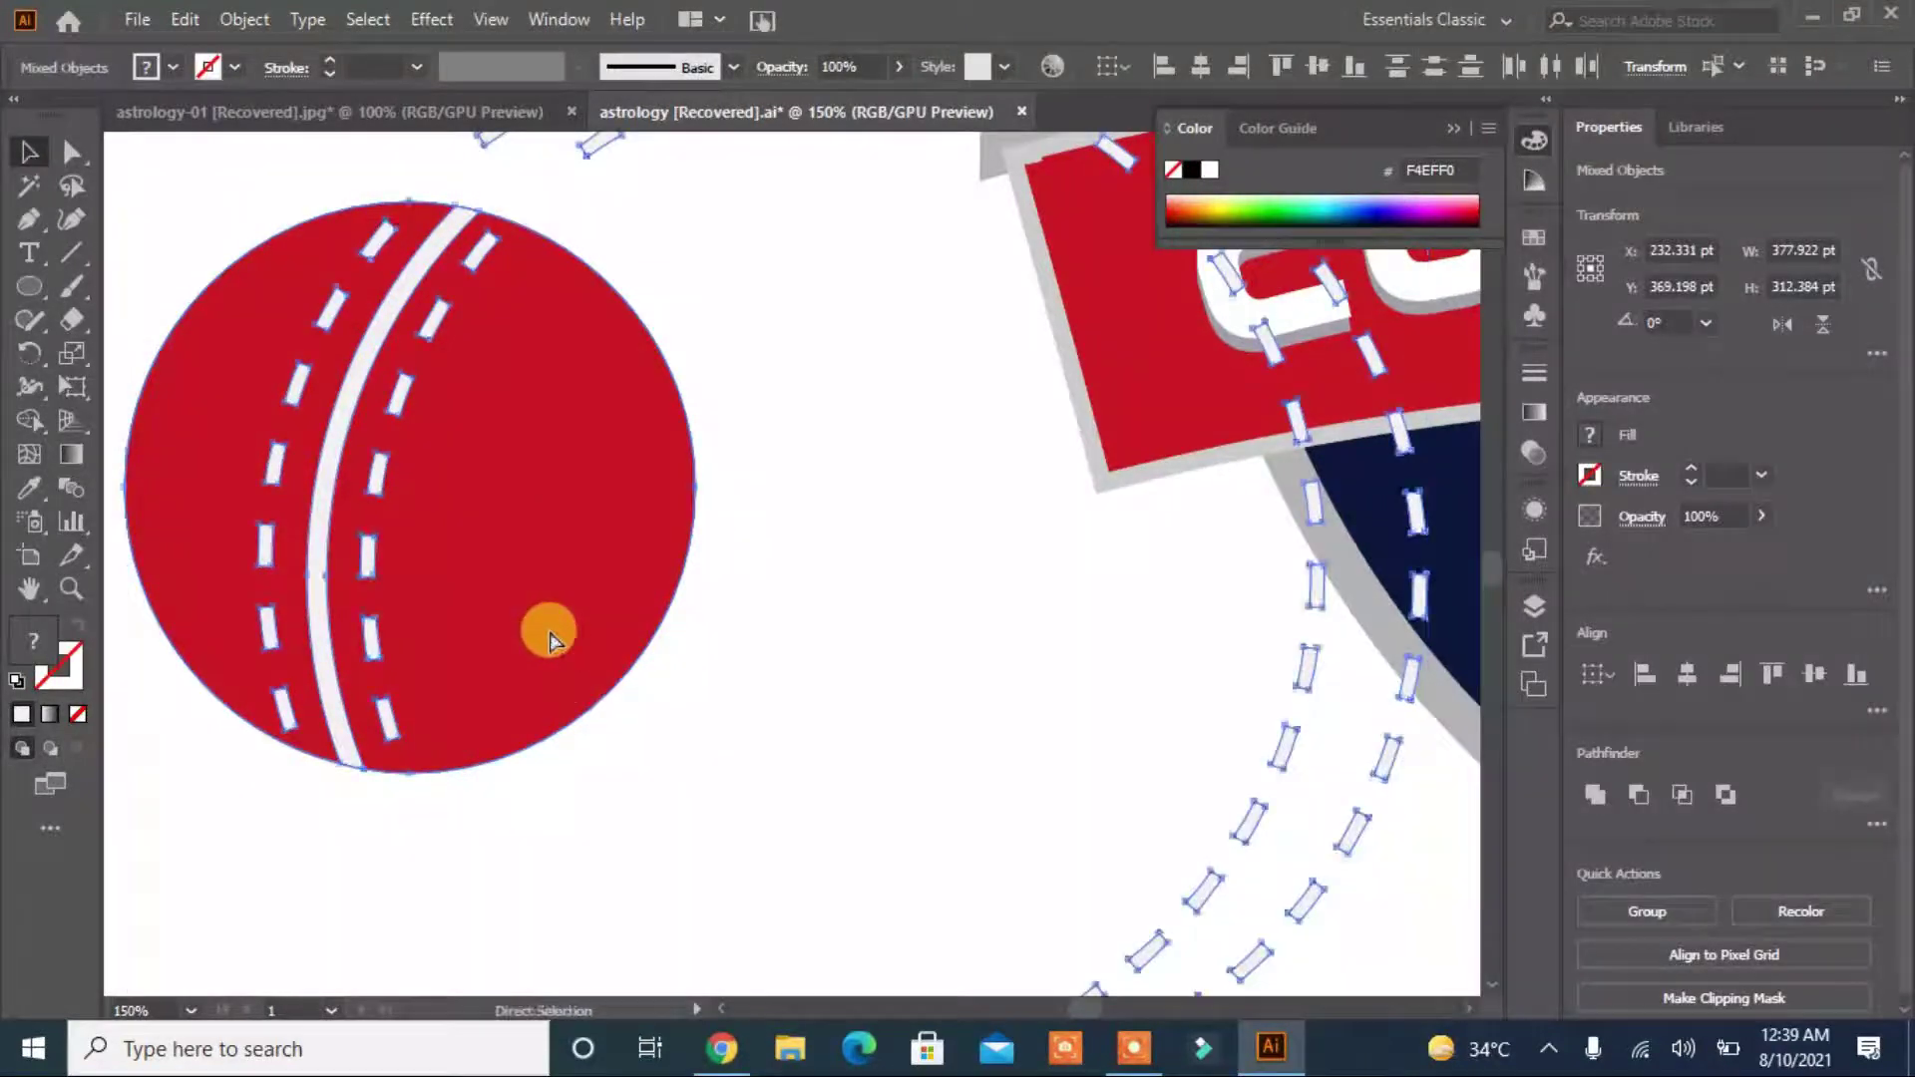
key("ctrl+minus")
key("ctrl+minus")
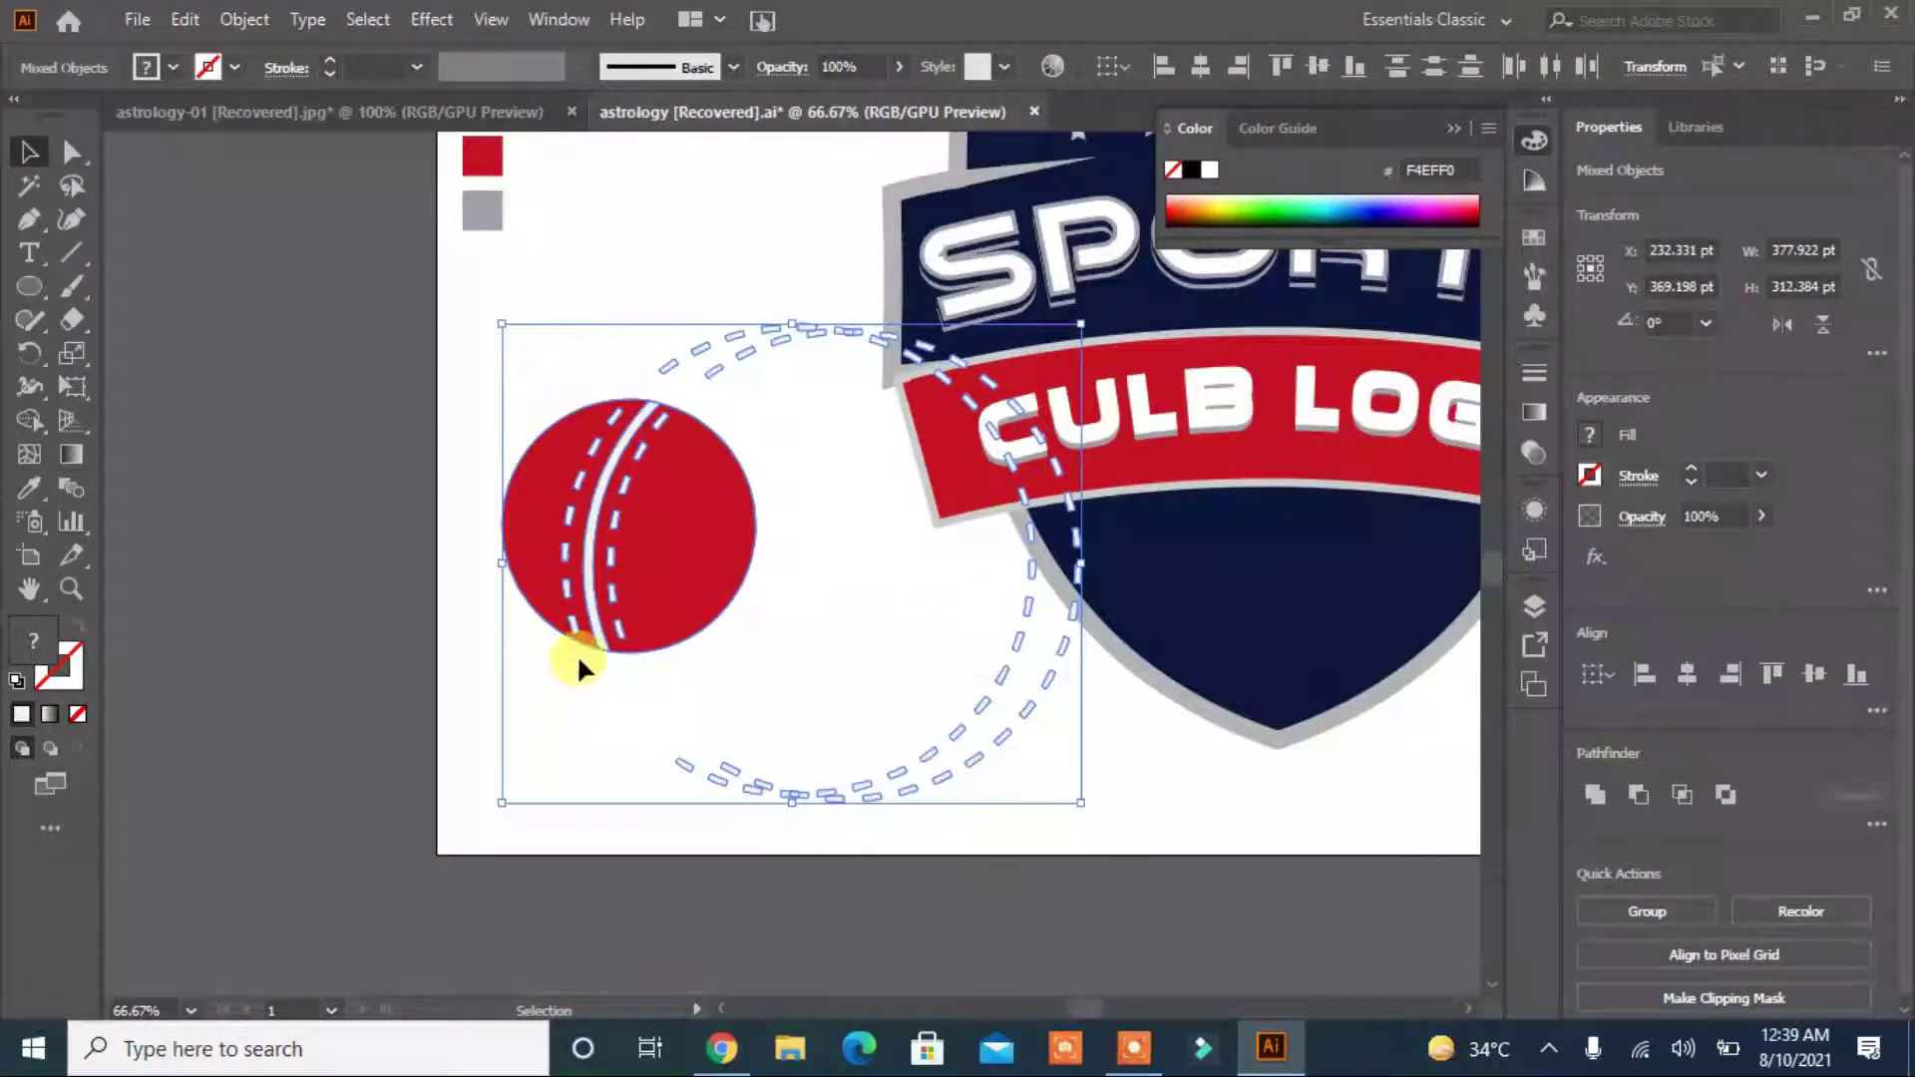
left_click(71, 186)
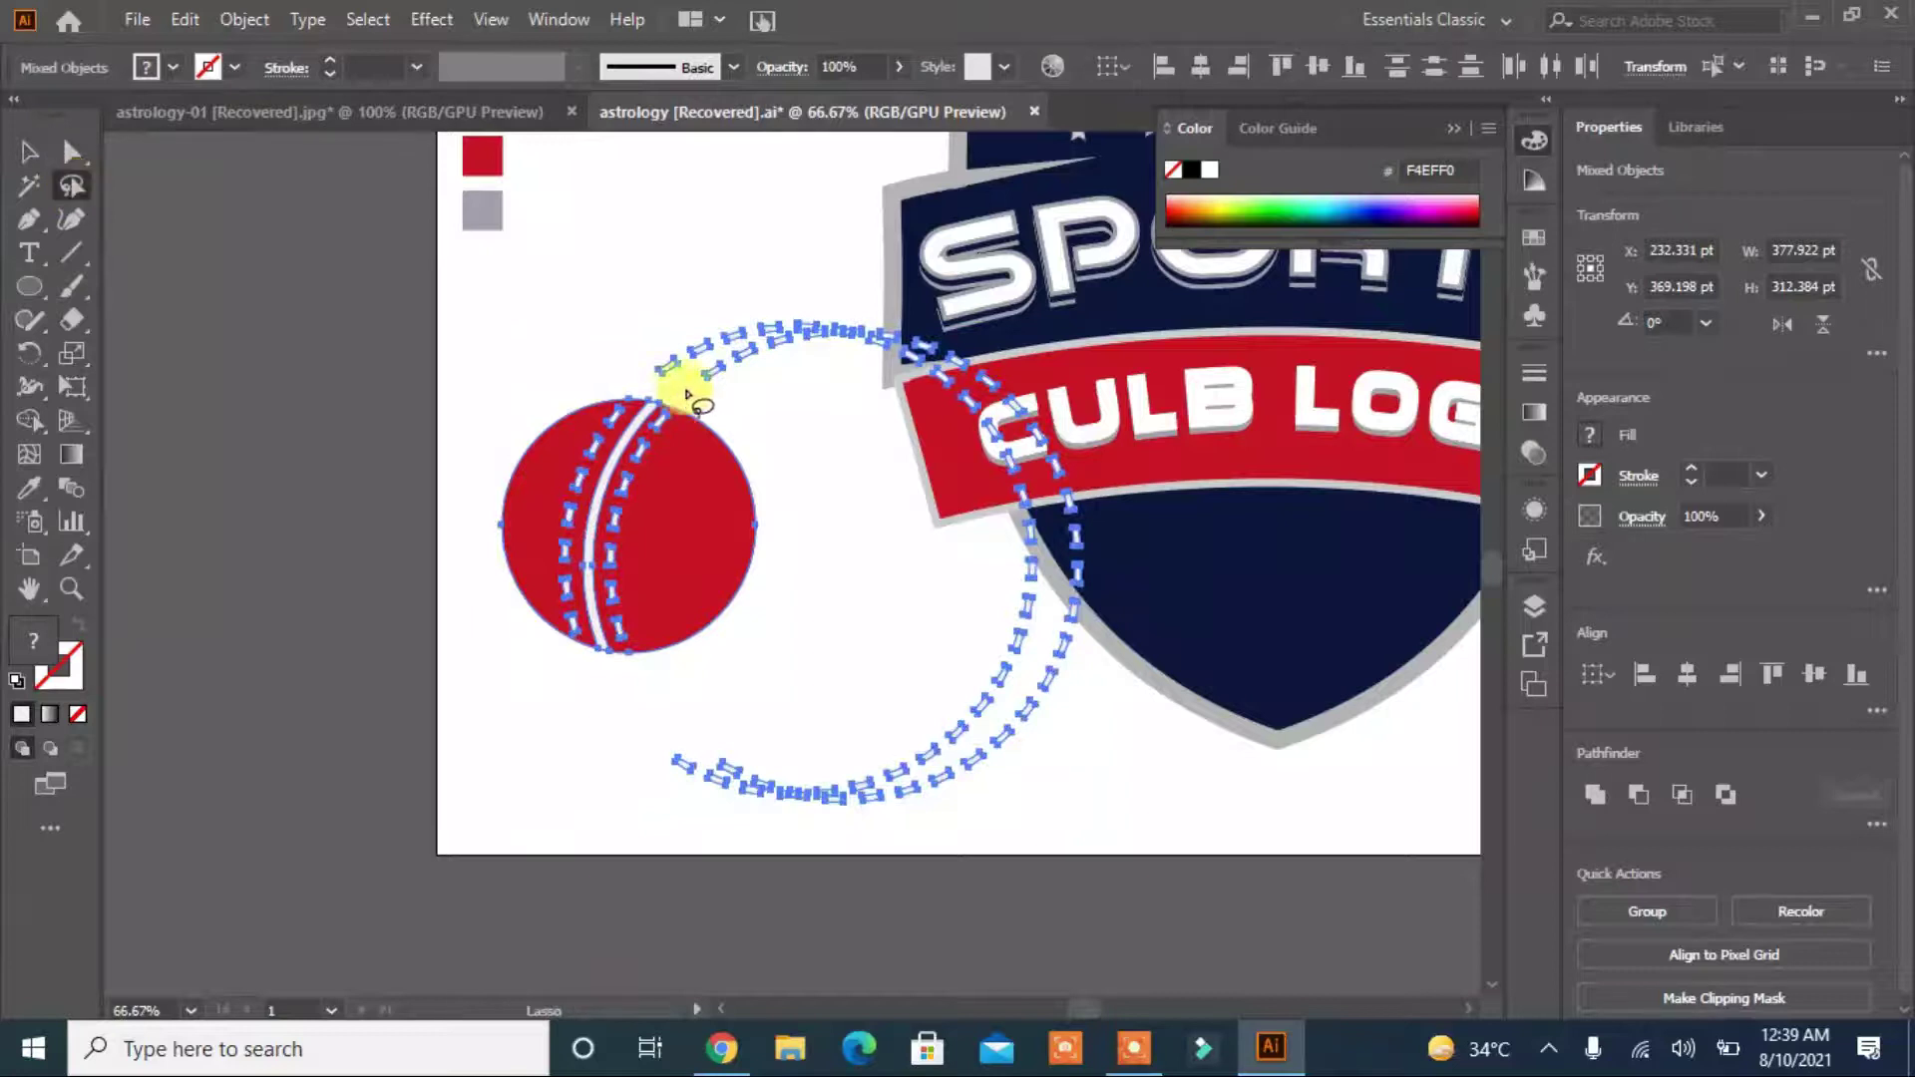
left_click_drag(1044, 403, 619, 726)
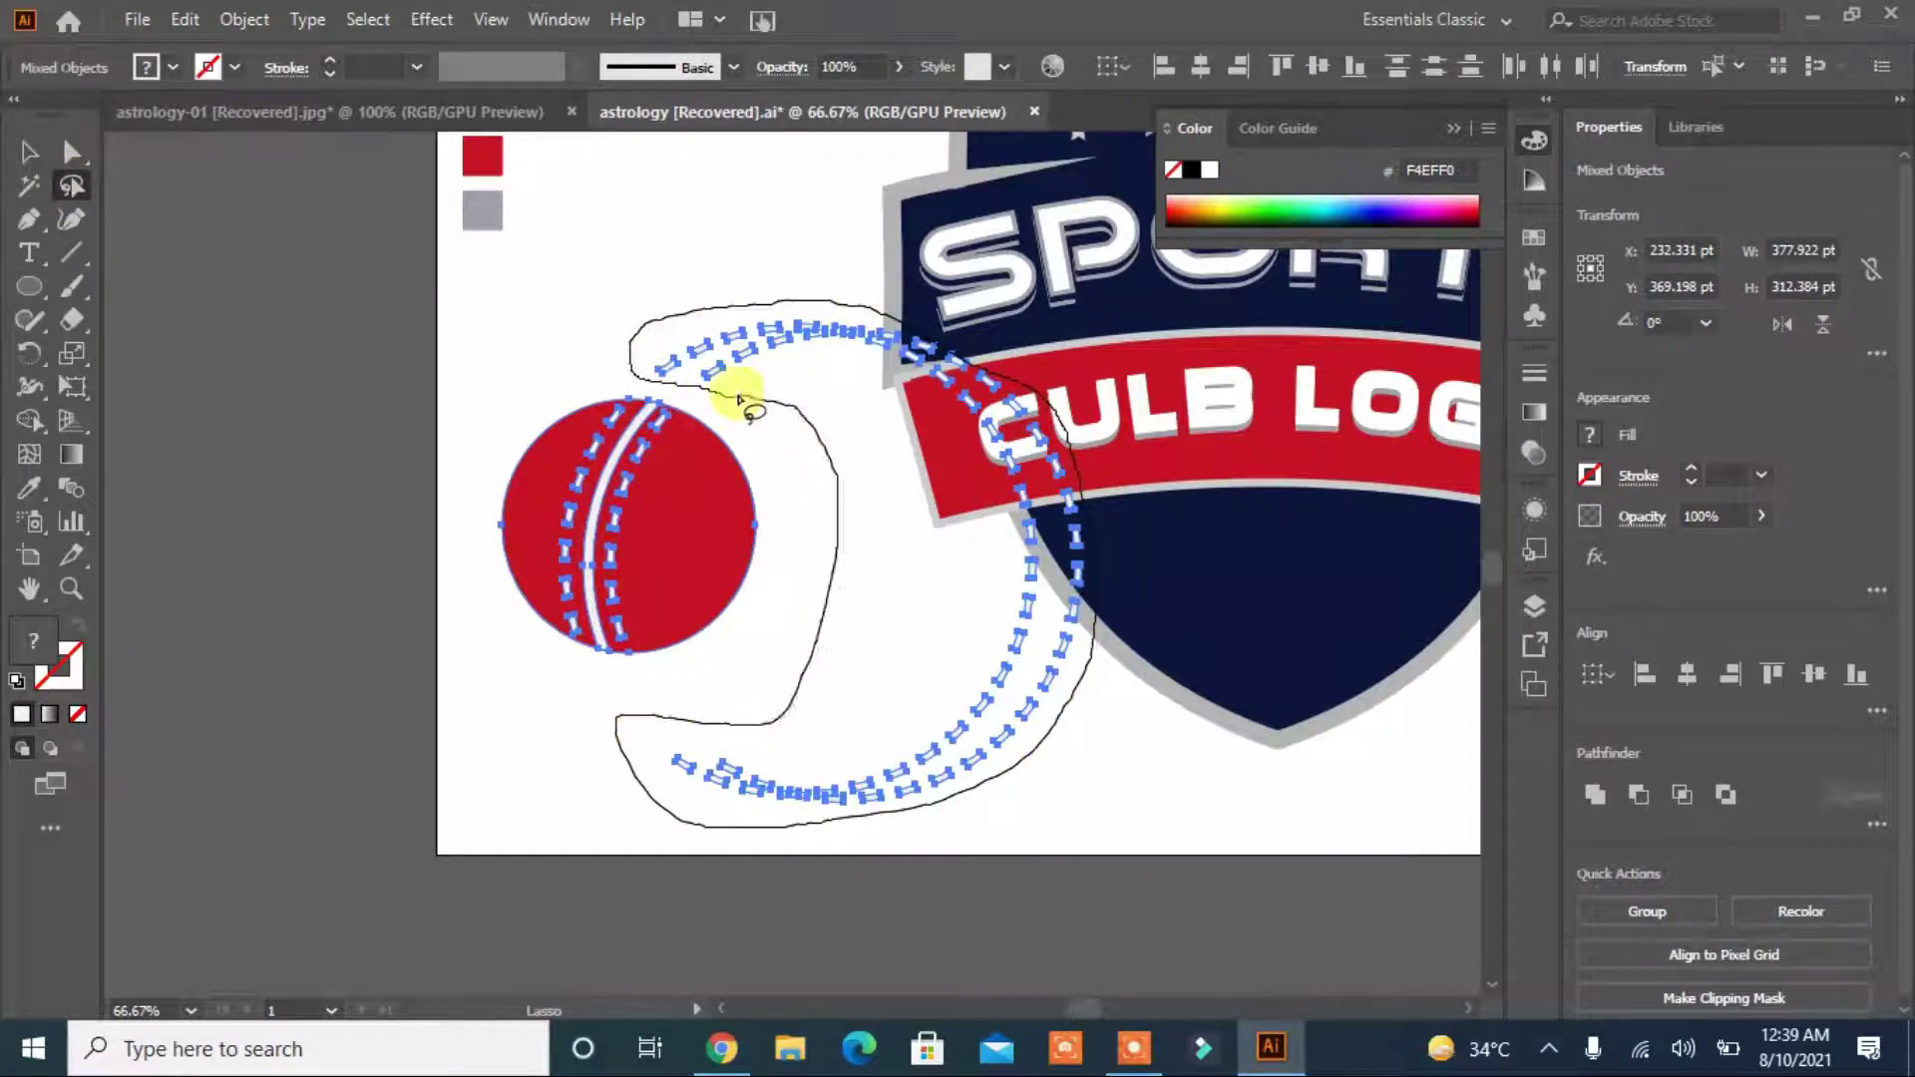
left_click(29, 151)
left_click(750, 302)
left_click_drag(703, 552, 397, 603)
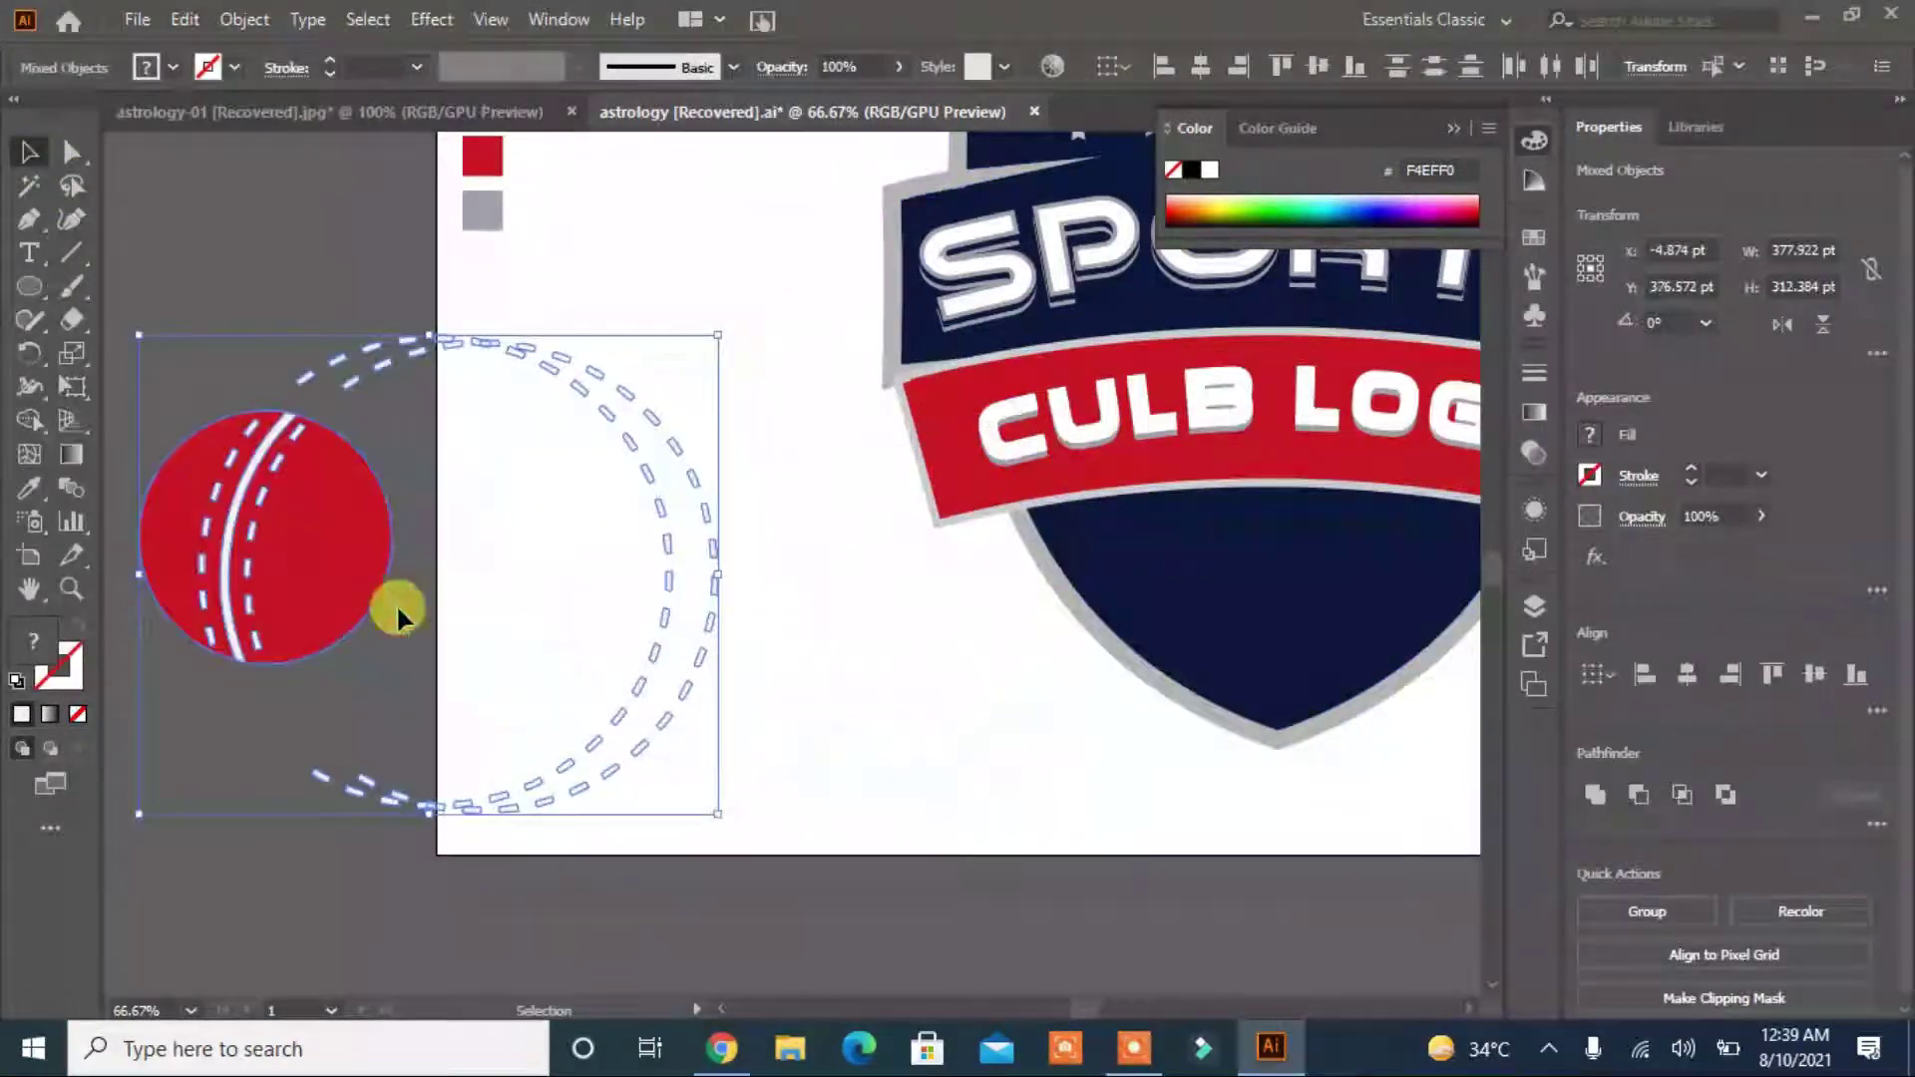
Lasso and delete the outer dashed arcs, then select all remaining cricket ball parts.
left_click(71, 186)
left_click_drag(701, 385, 532, 636)
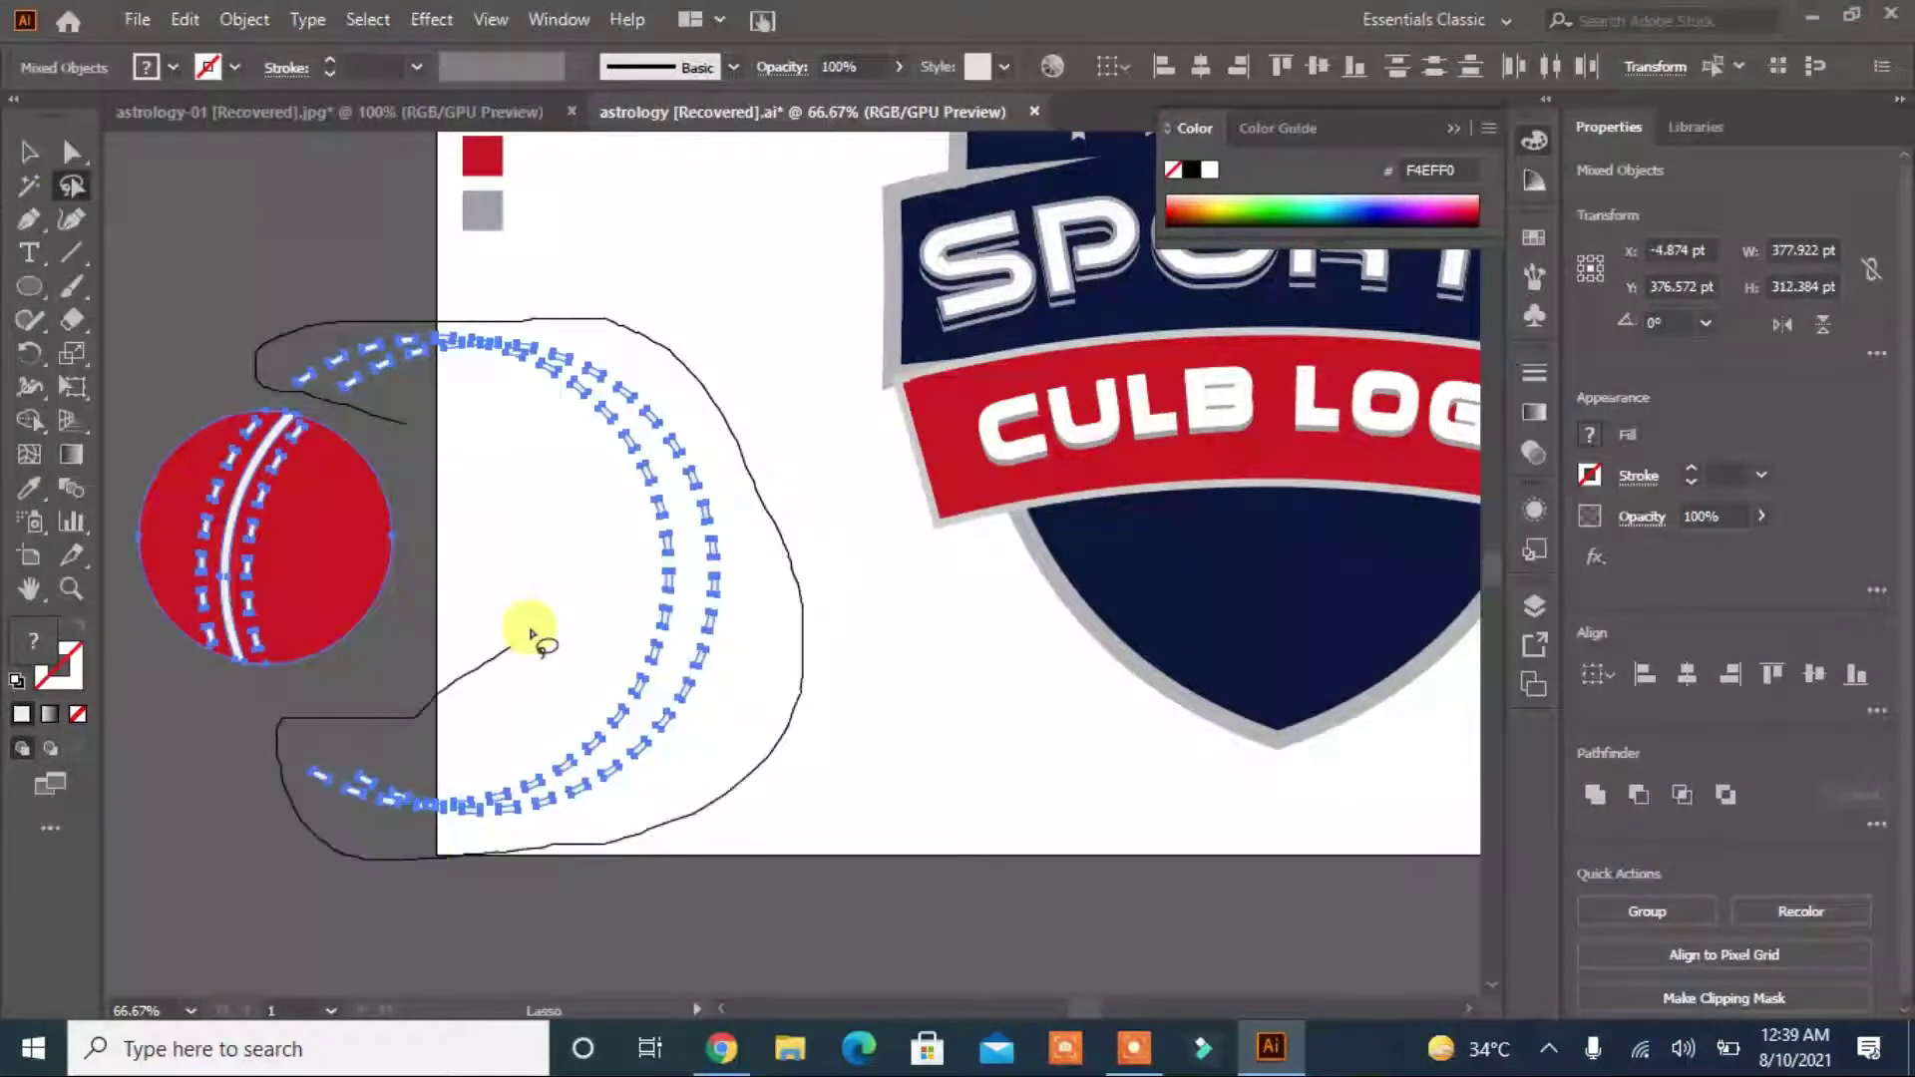
left_click_drag(409, 429, 367, 903)
key("Delete")
key("v")
left_click_drag(329, 333, 120, 699)
Group the cricket ball, move it below the CULB LOGO ribbon, and shrink it to fit the shield.
left_click(1646, 907)
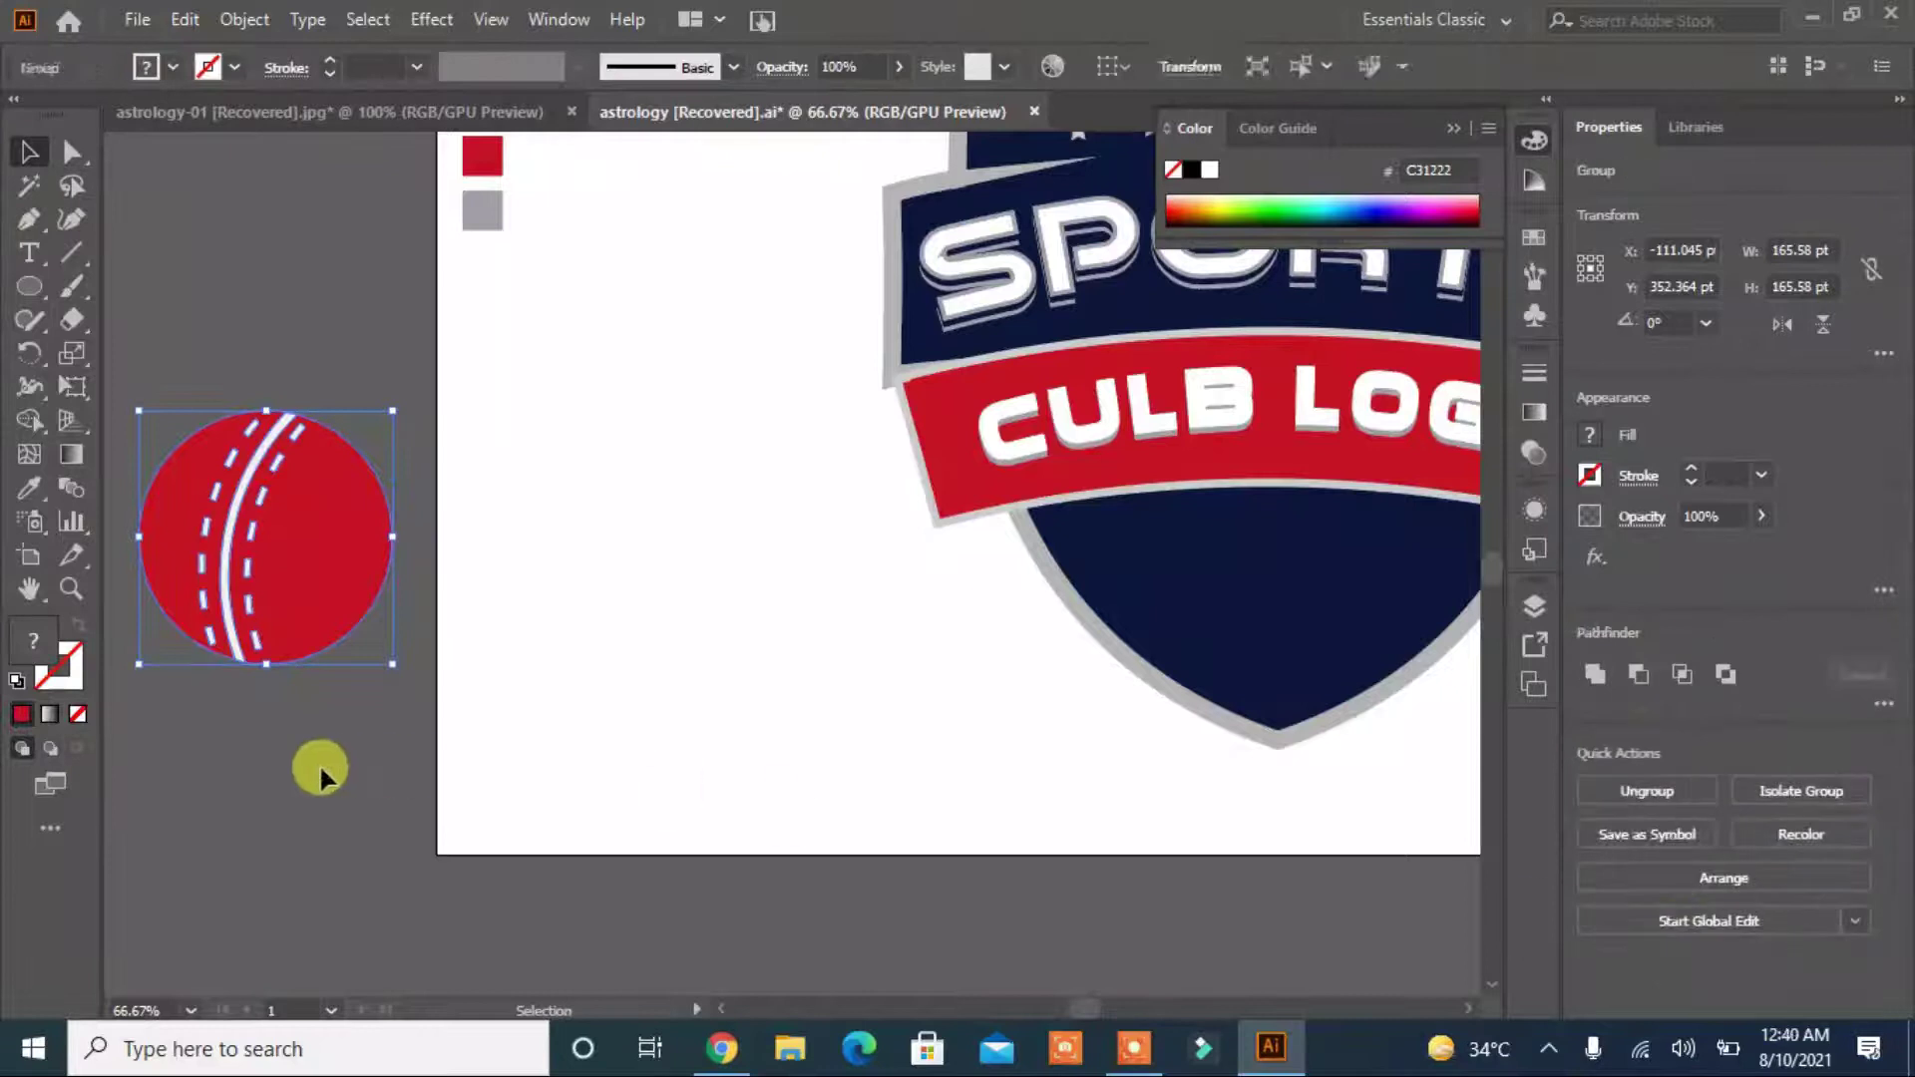
left_click_drag(314, 588, 1326, 661)
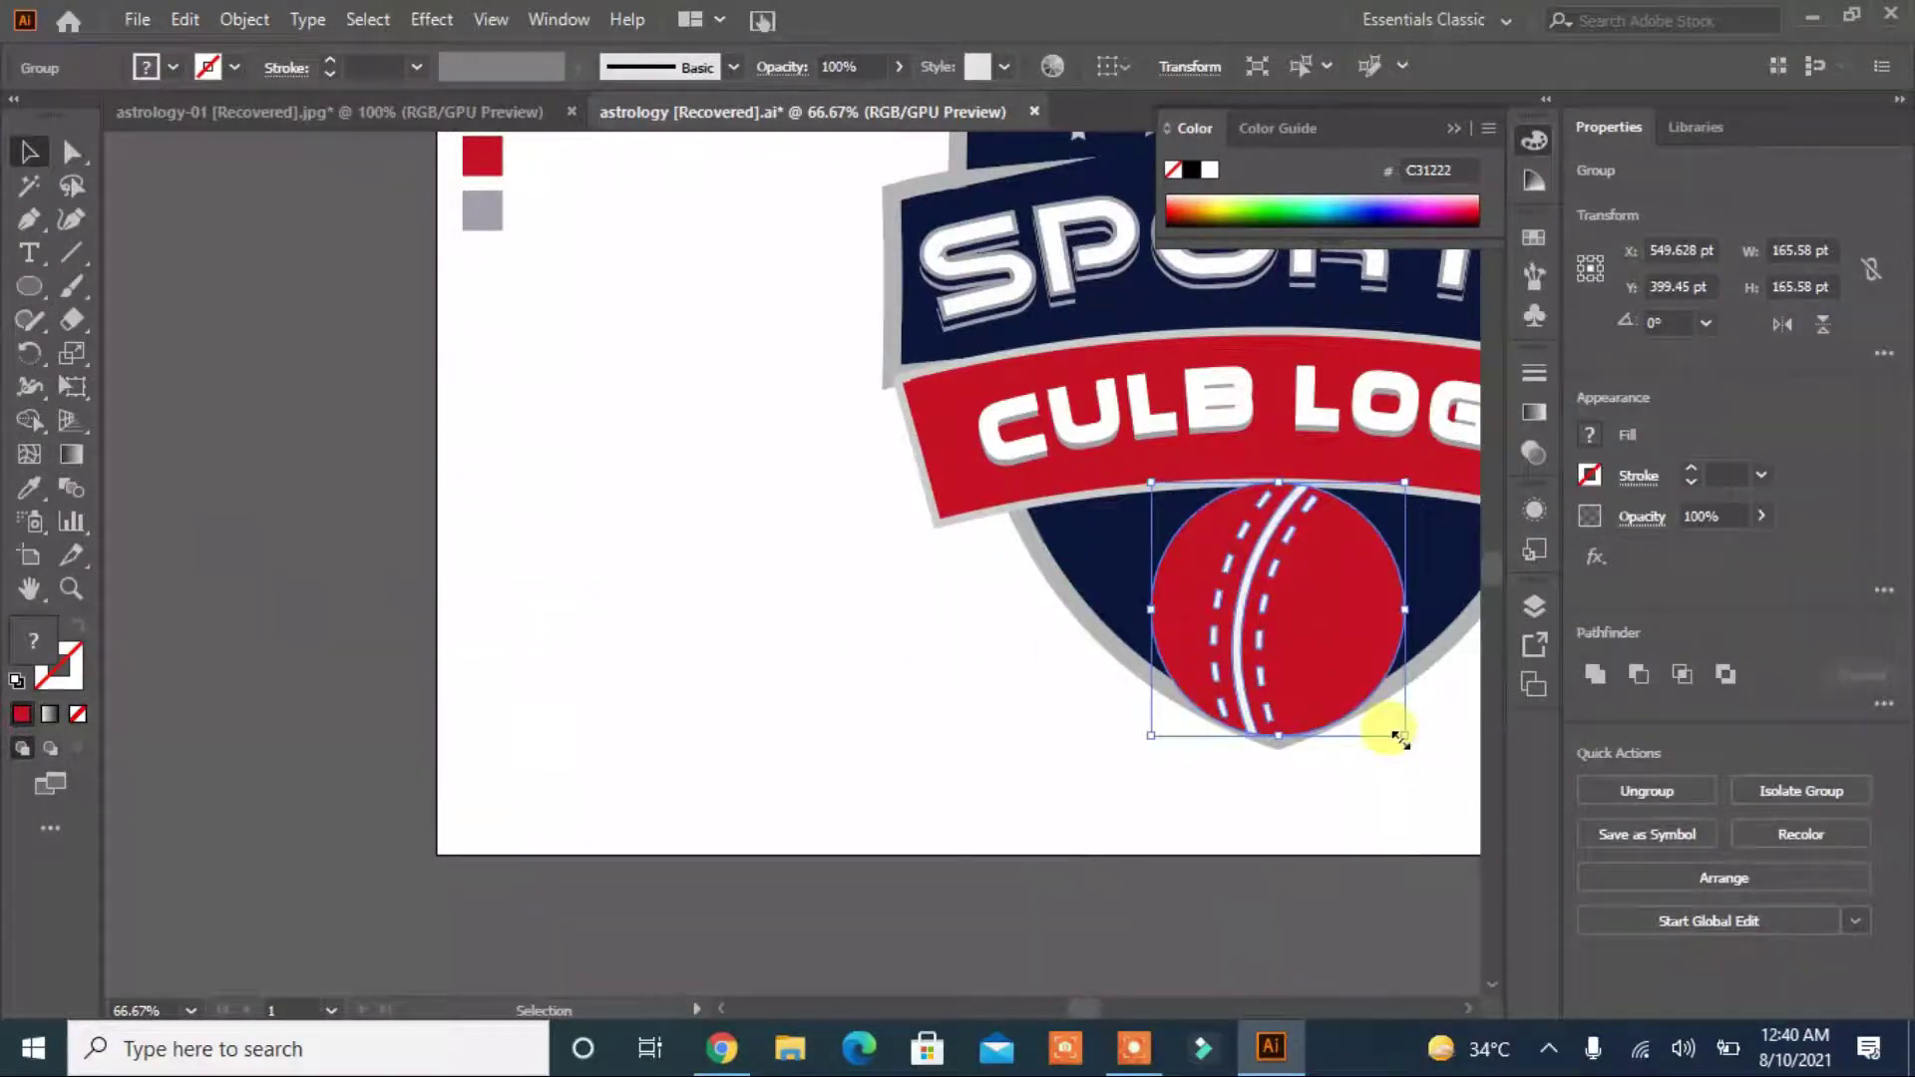
left_click_drag(1400, 739, 1366, 698)
left_click(972, 836)
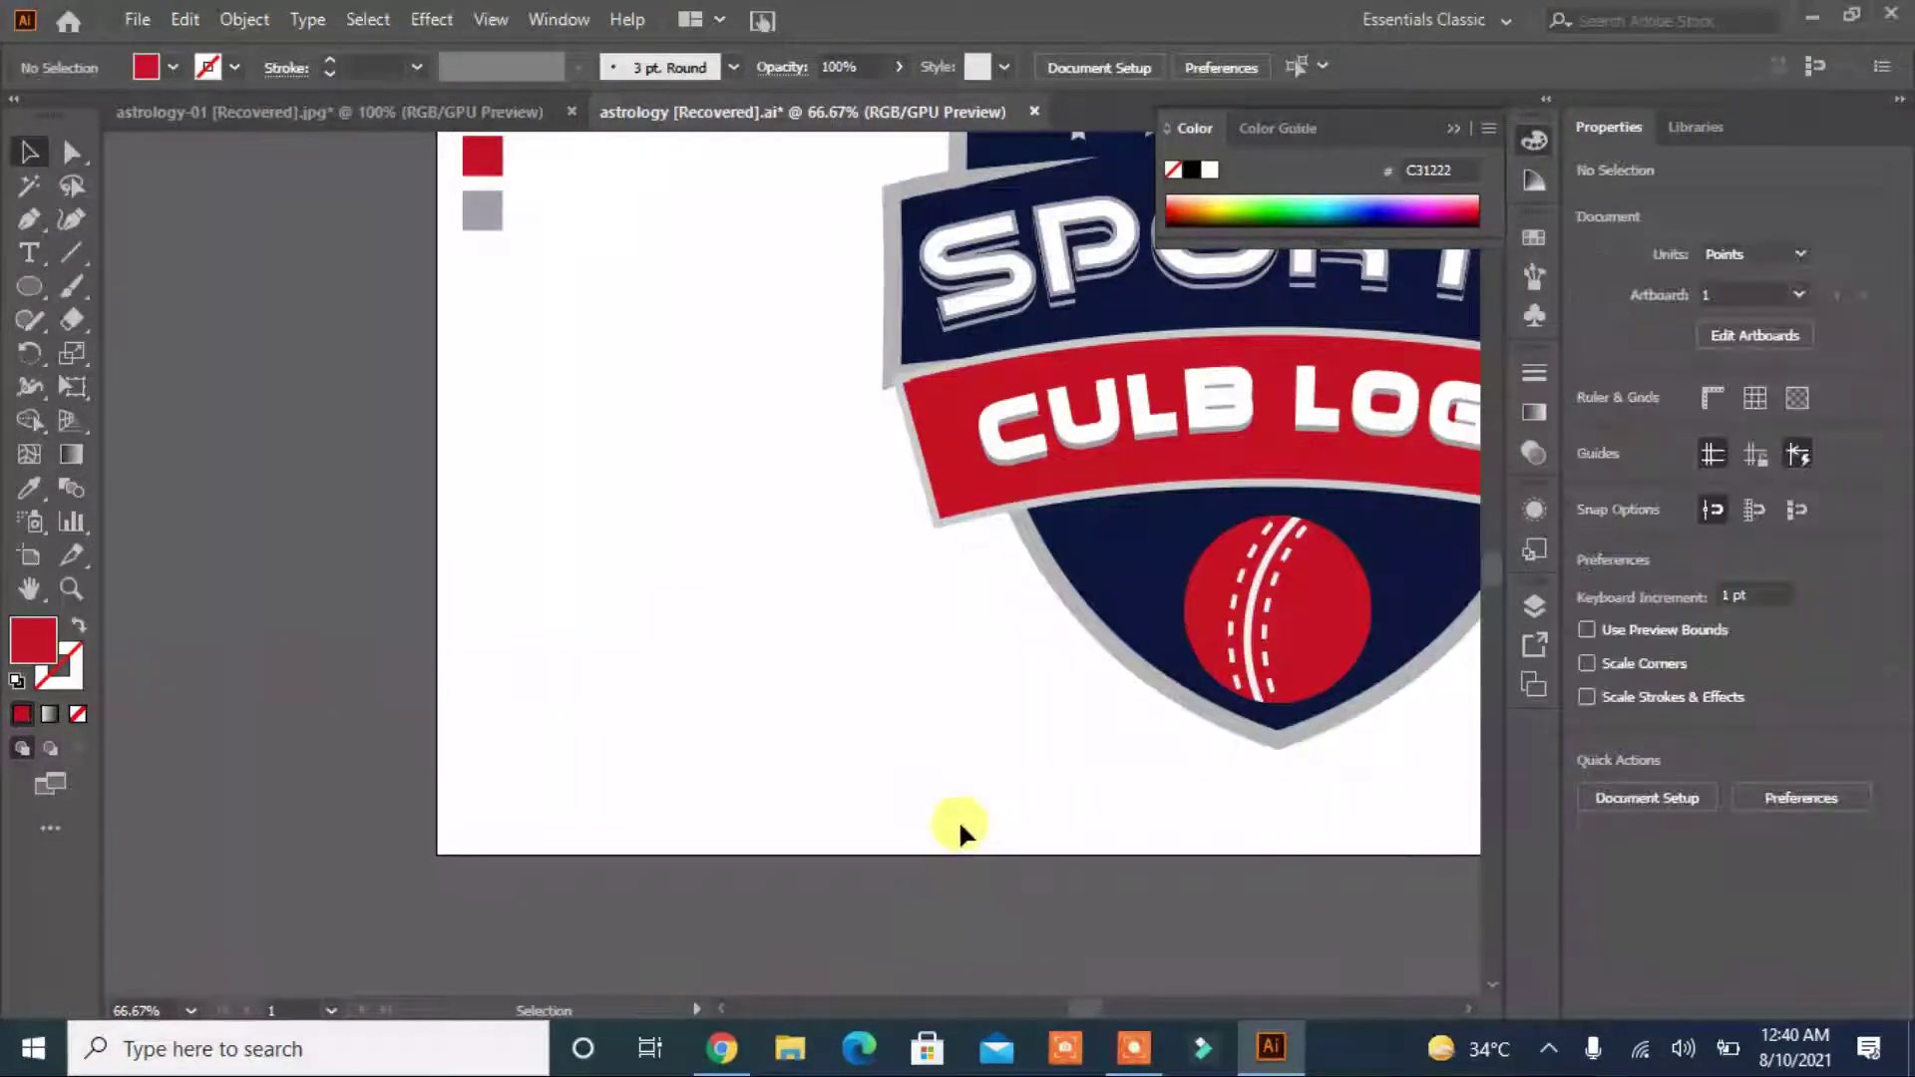
key("ctrl+0")
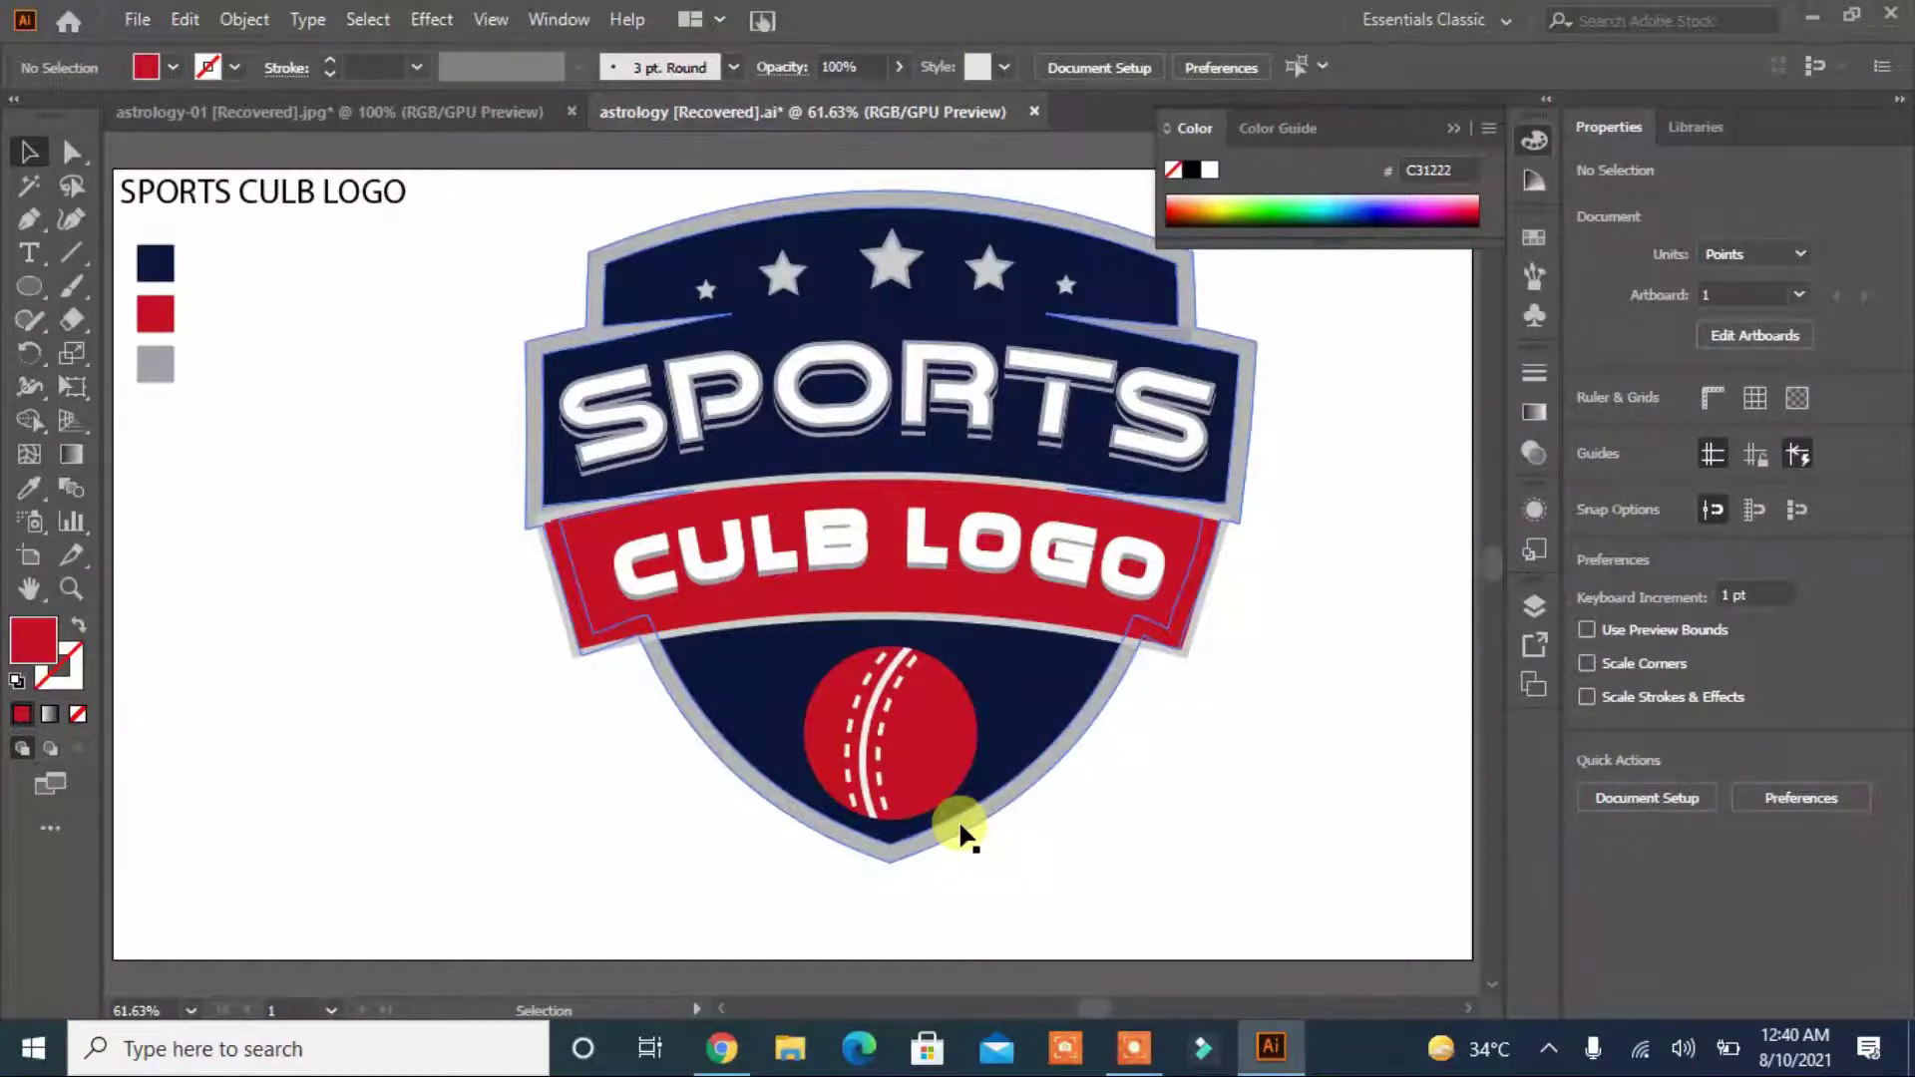
left_click(1039, 326)
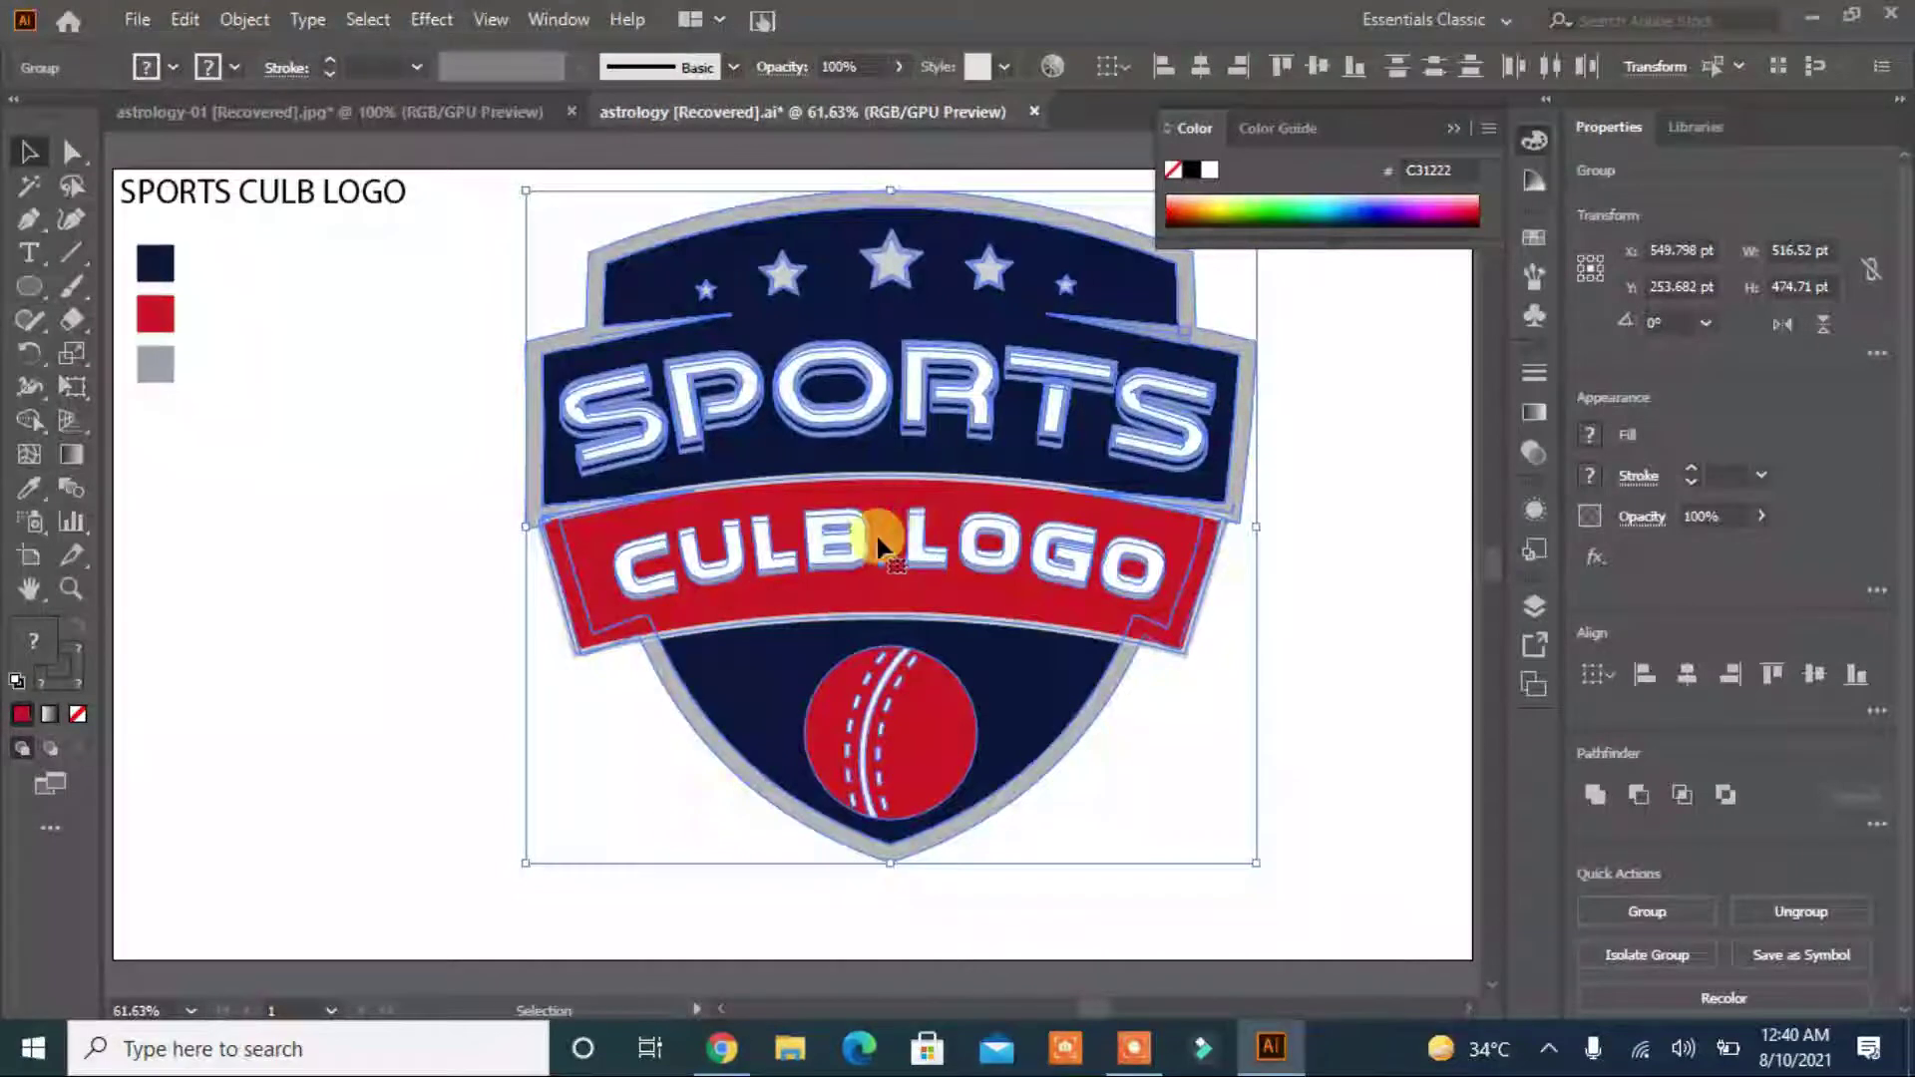
Duplicate the logo, unite it into a silhouette, and send it behind with a 0.25 pt stroke.
left_click_drag(876, 531, 497, 600)
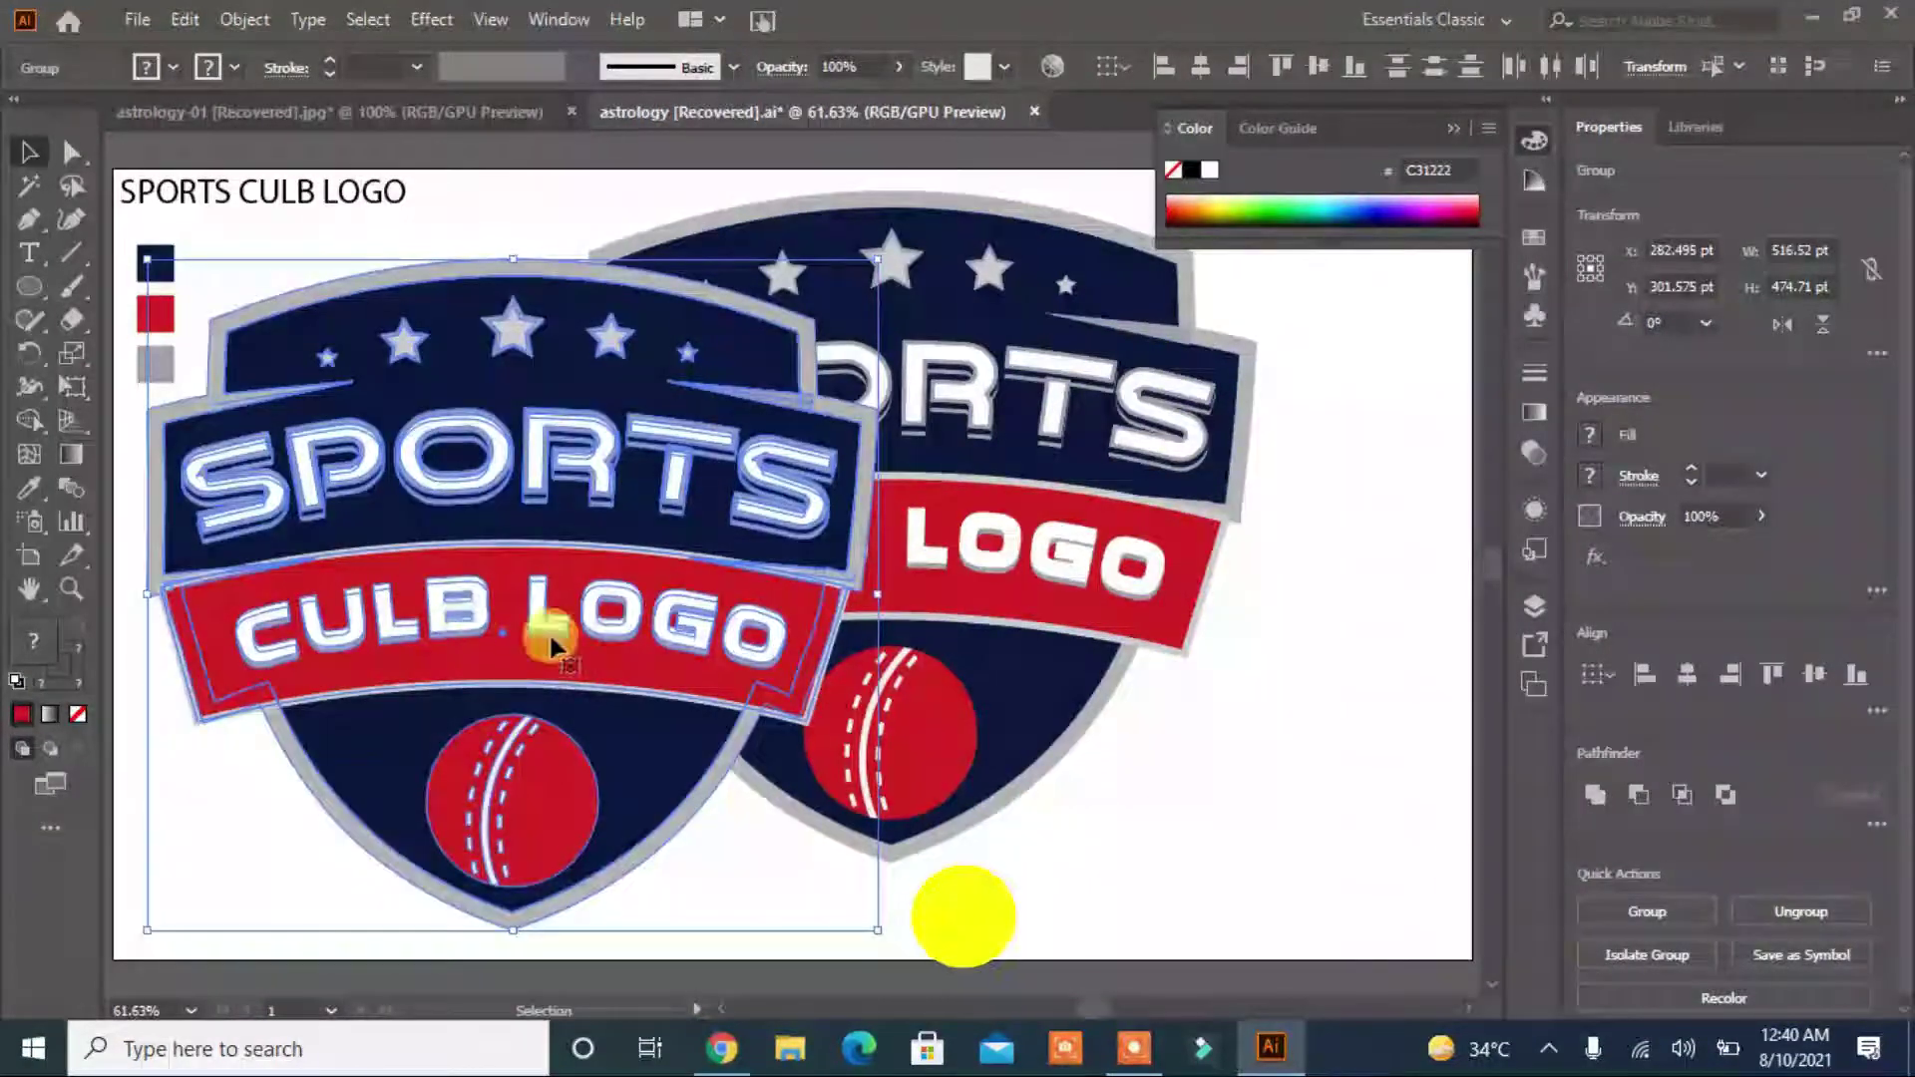
left_click(1595, 795)
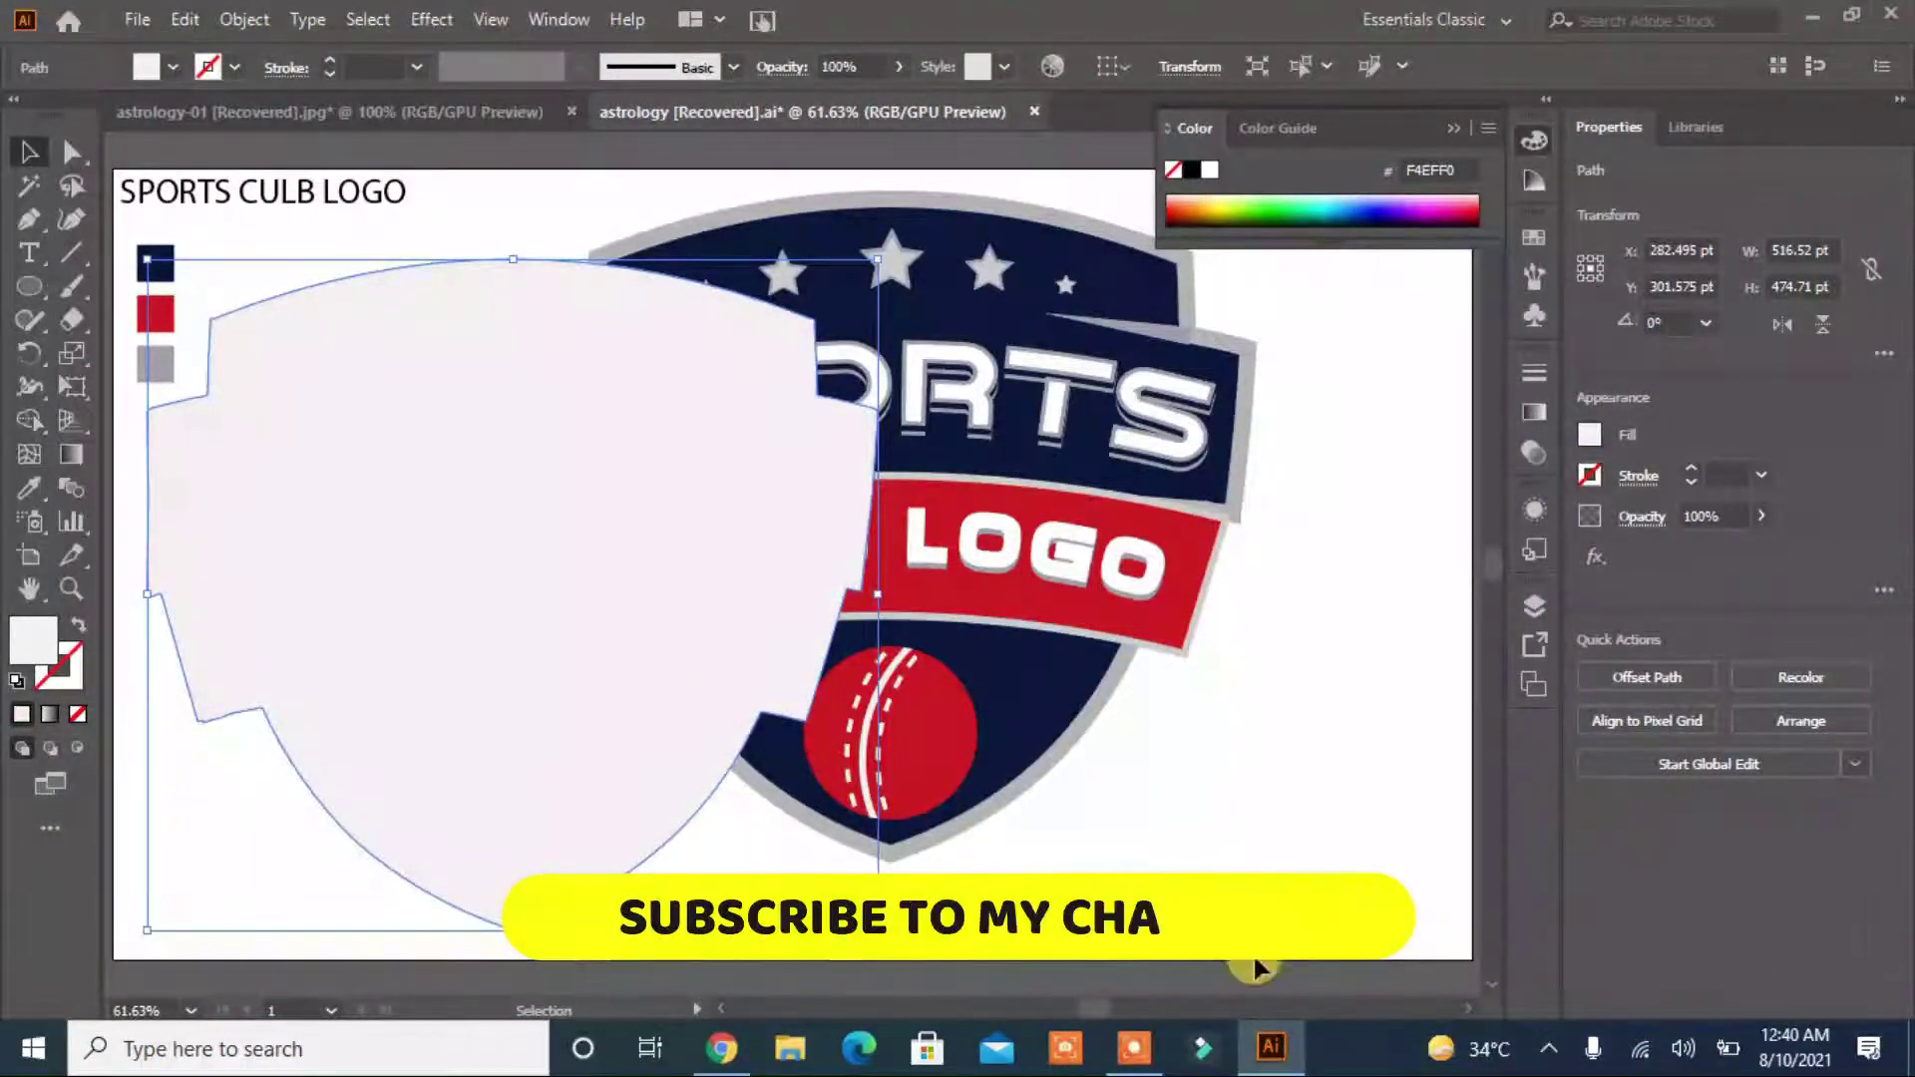
left_click_drag(489, 652, 866, 584)
right_click(866, 584)
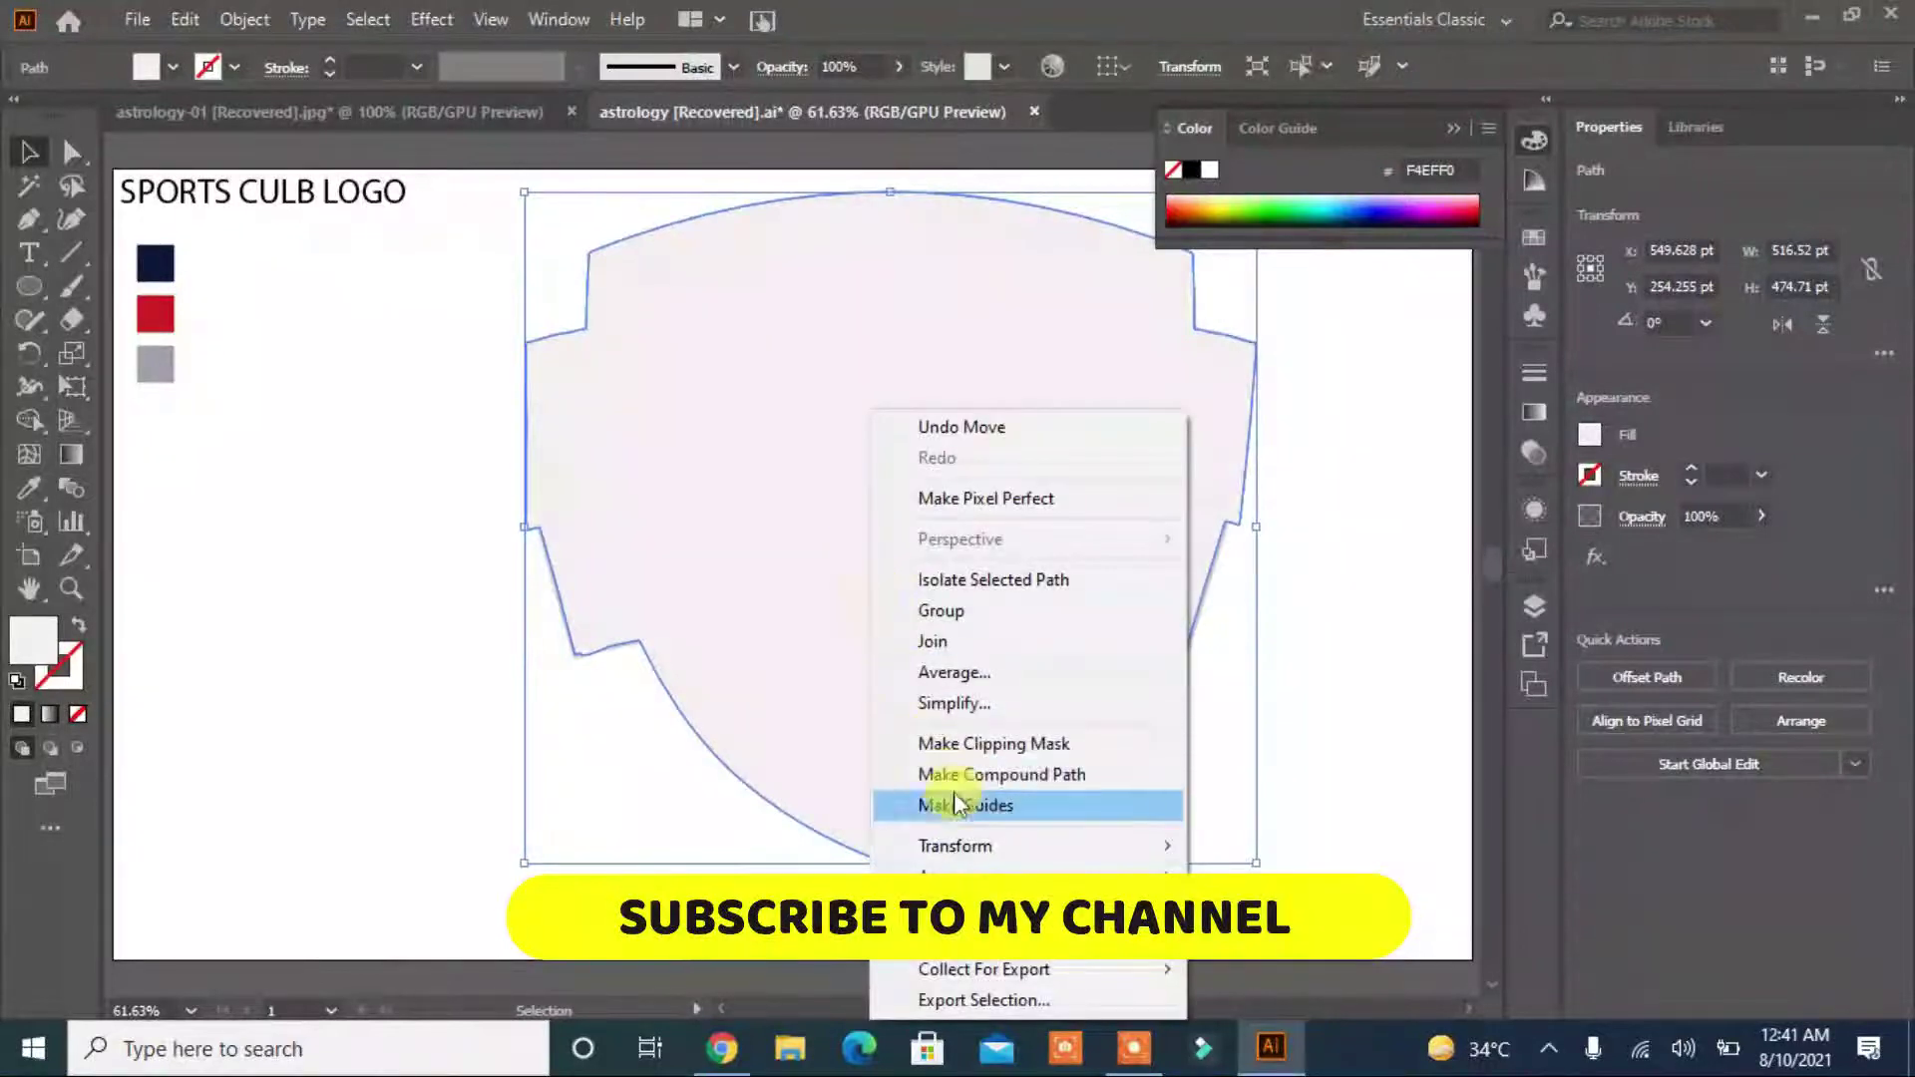
left_click(1340, 971)
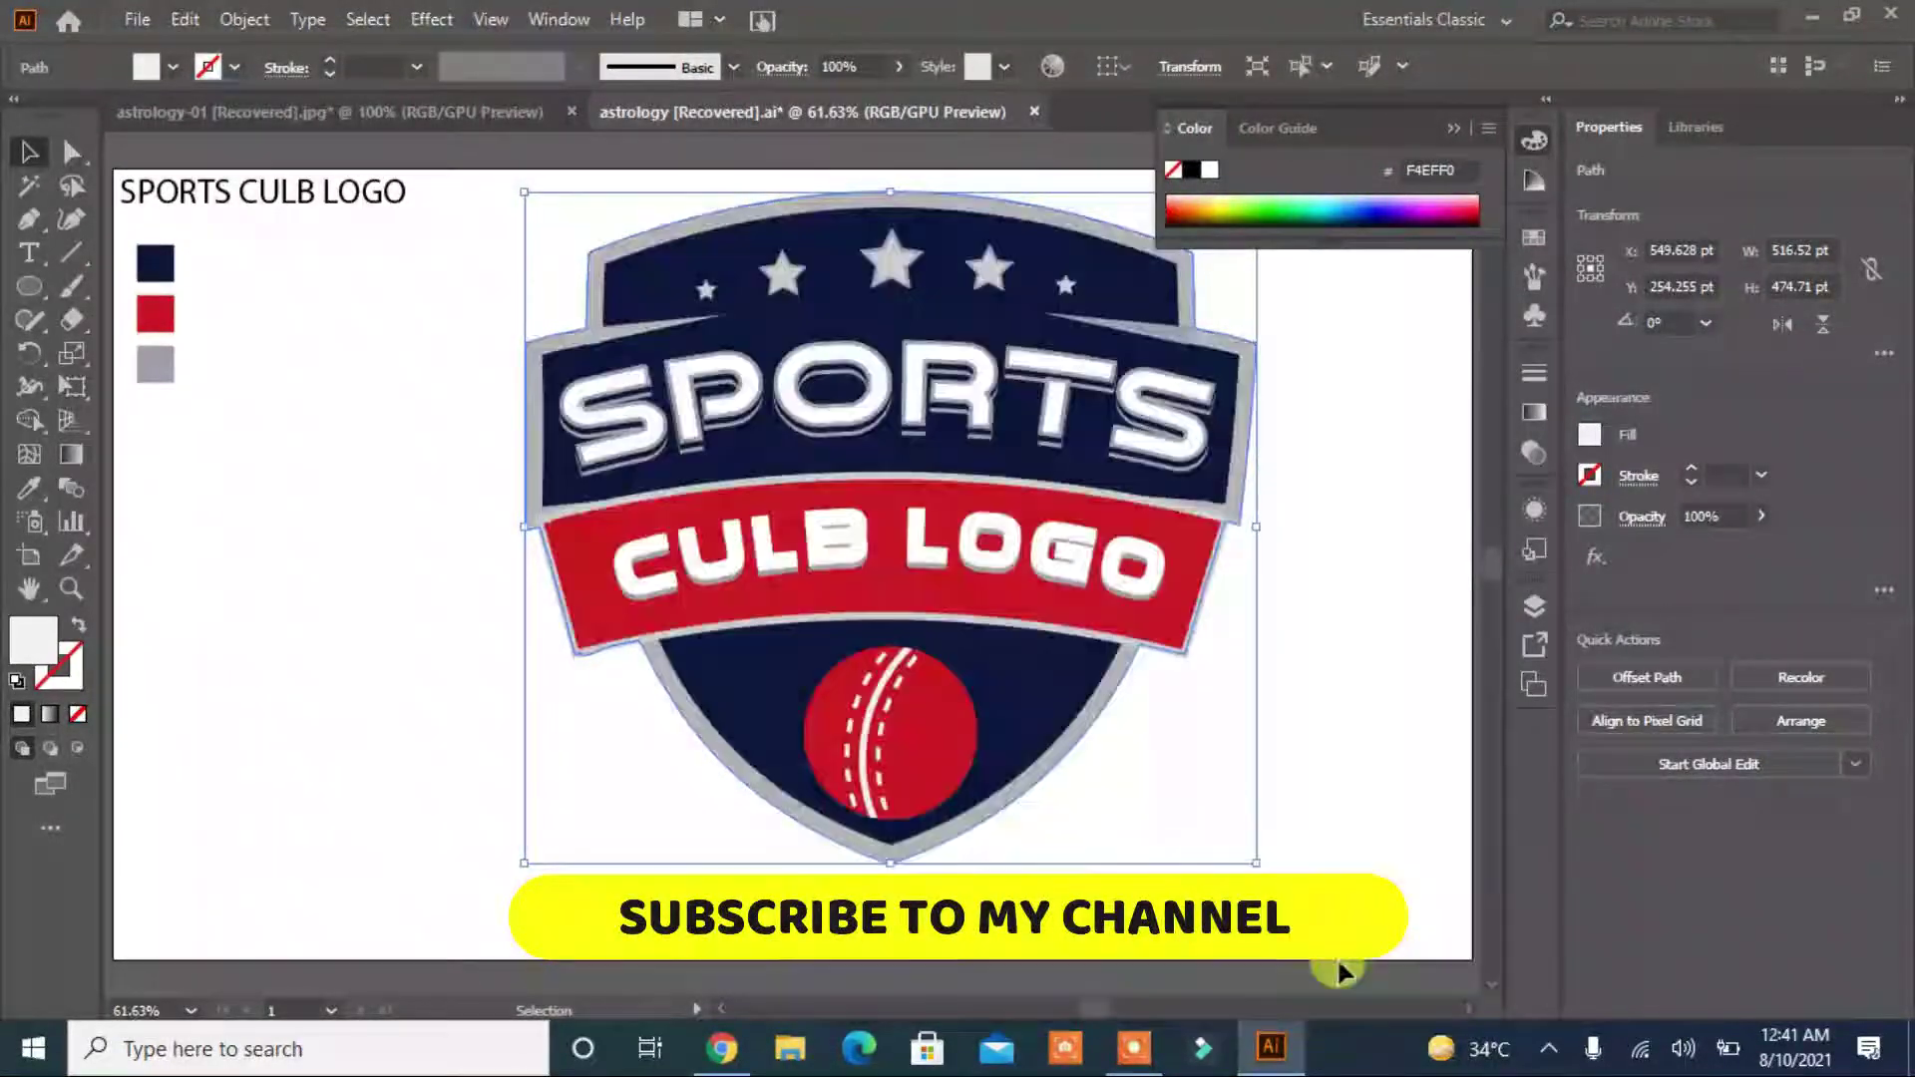
left_click(329, 59)
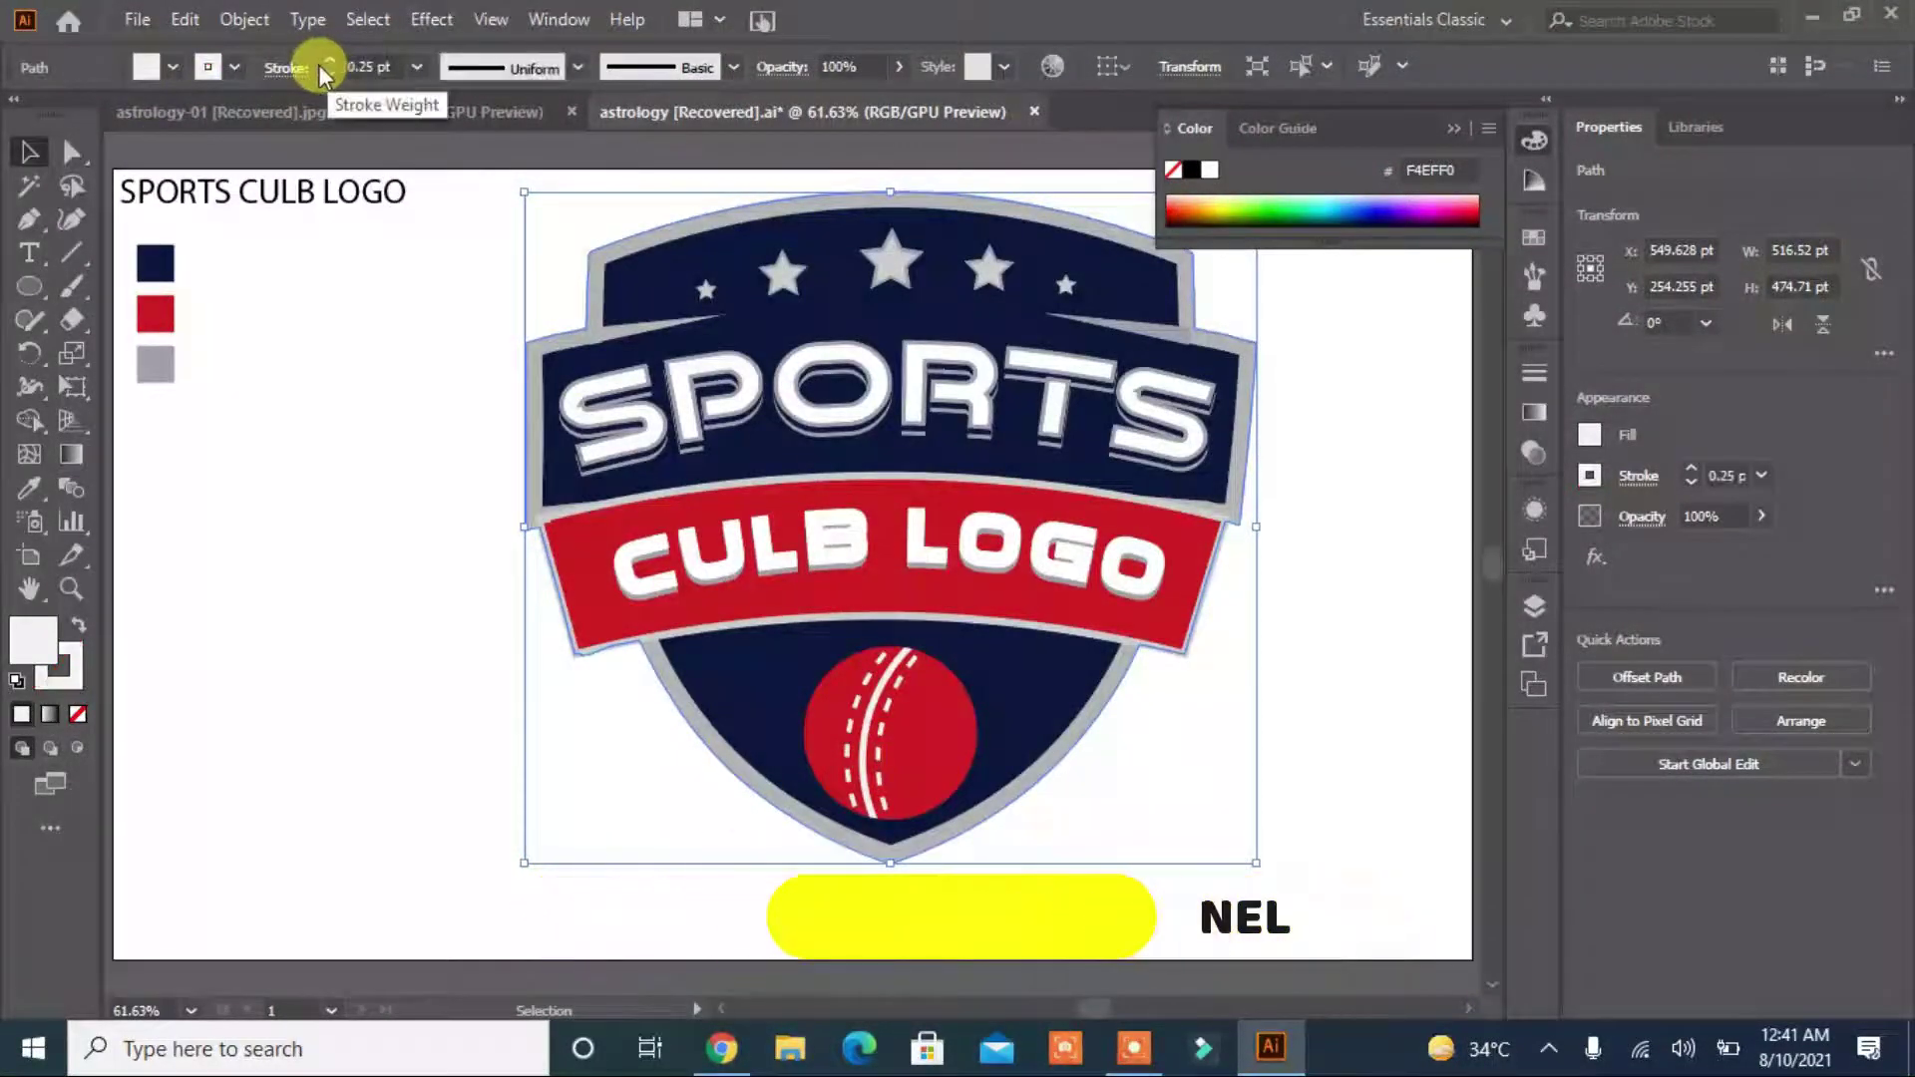